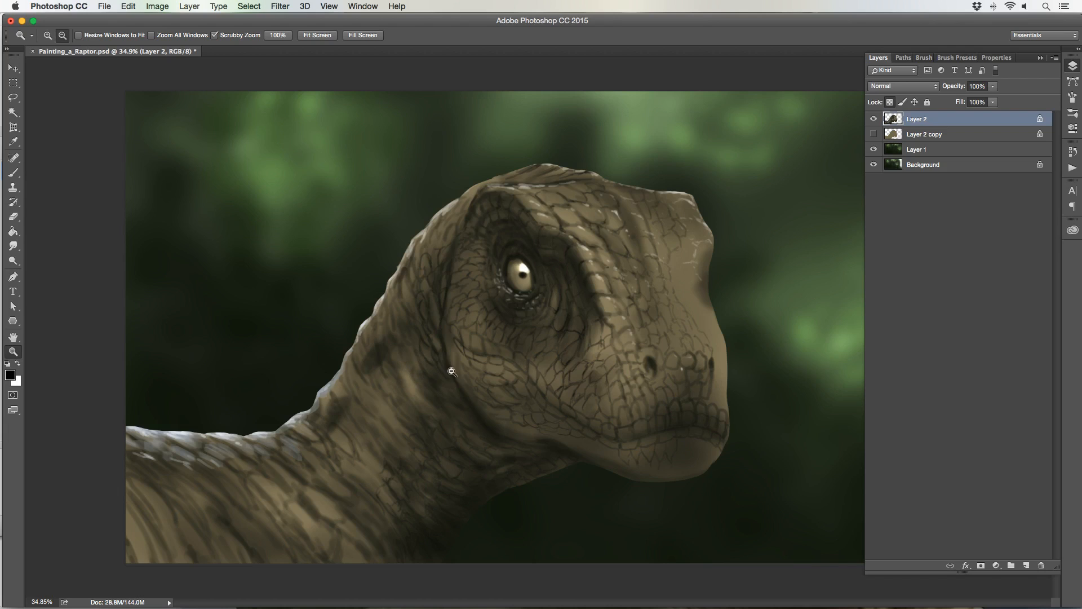
- Paint dark scale lines on the raptor's cheek with the Chalk Painter Brush at about 30 to 50 px
key("super+0")
left_click_drag(466, 370, 468, 373)
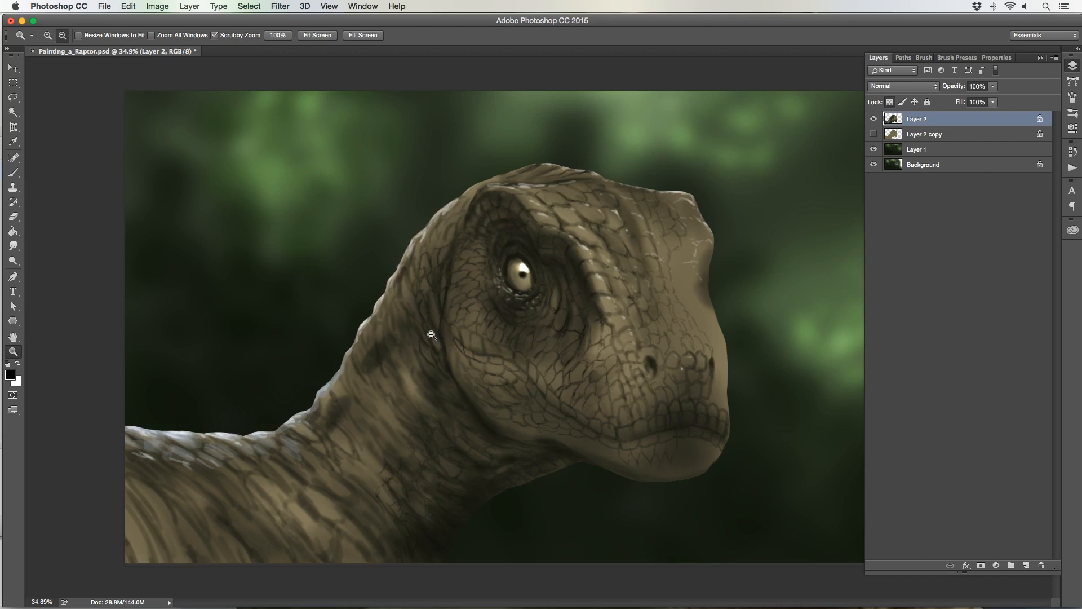
left_click_drag(389, 345, 410, 342)
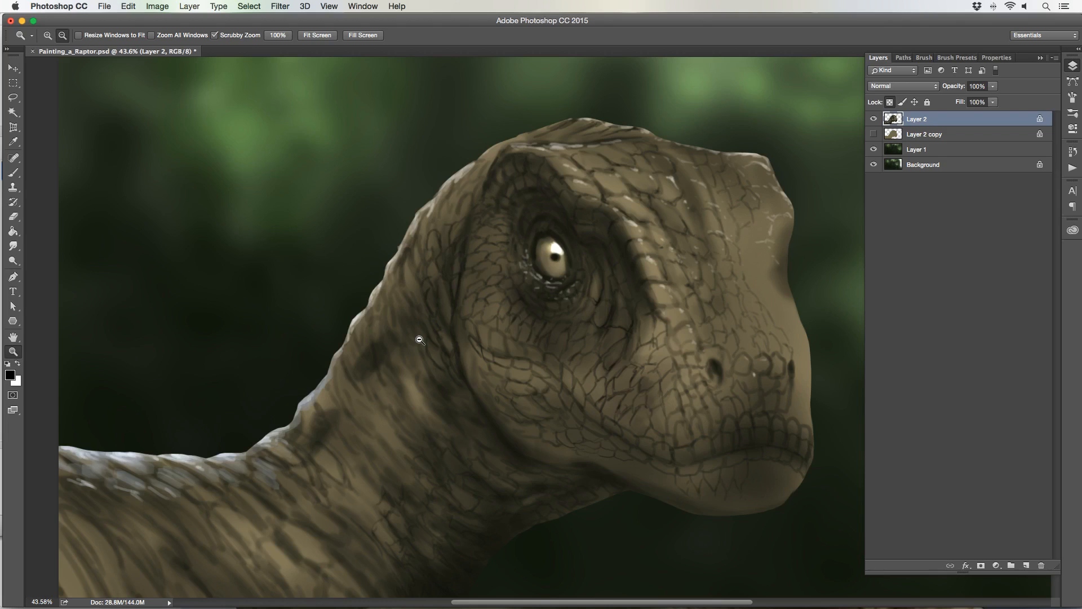
left_click(13, 172)
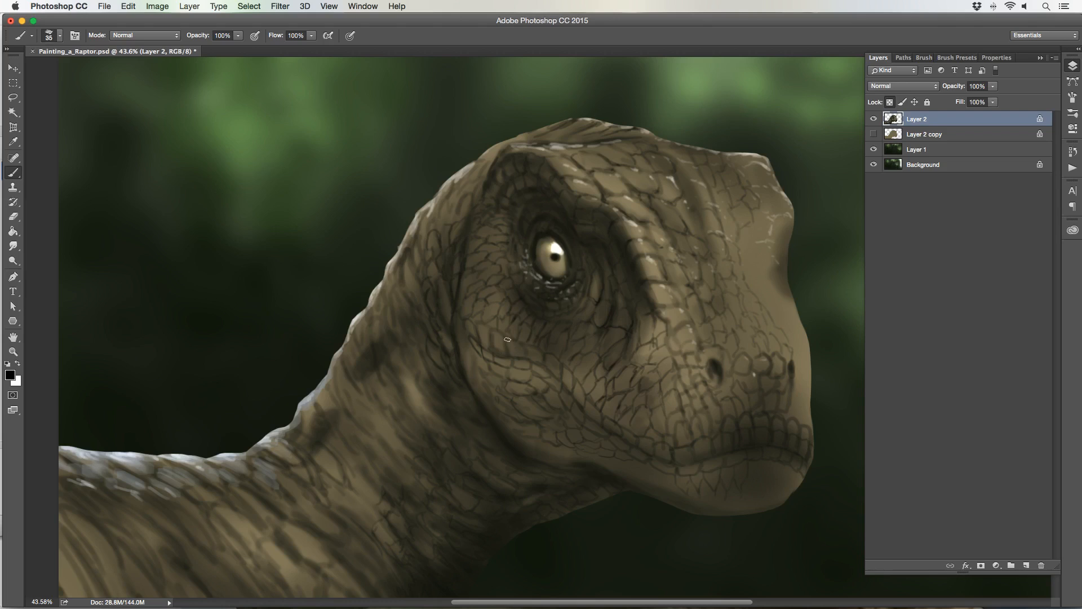
key("bracketleft")
key("bracketright")
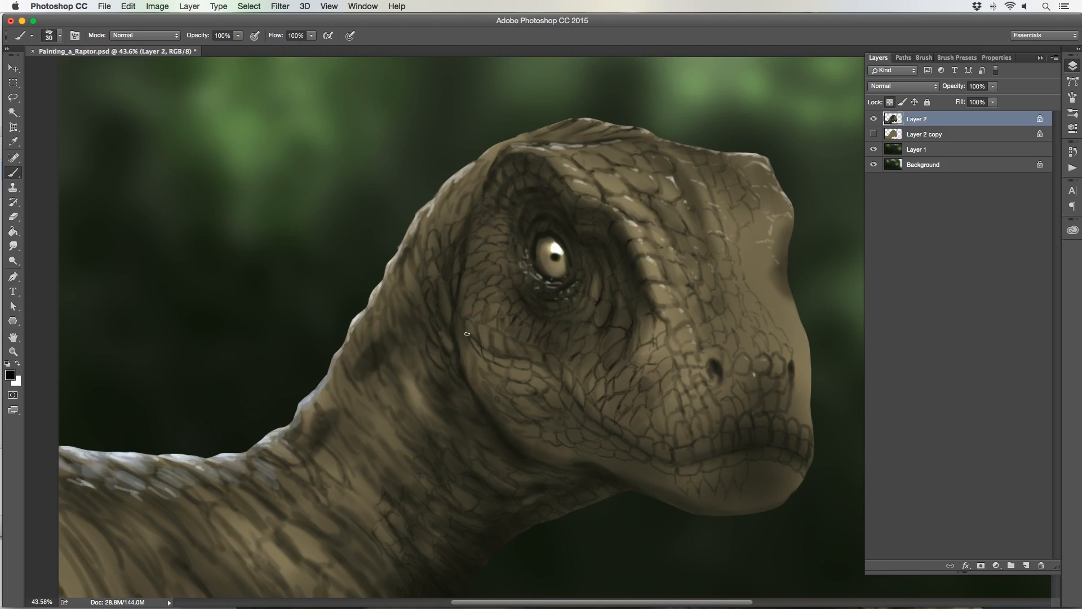
key("bracketleft")
key("bracketleft")
key("bracketright")
key("bracketright")
key("bracketright")
key("bracketright")
key("bracketleft")
key("bracketleft")
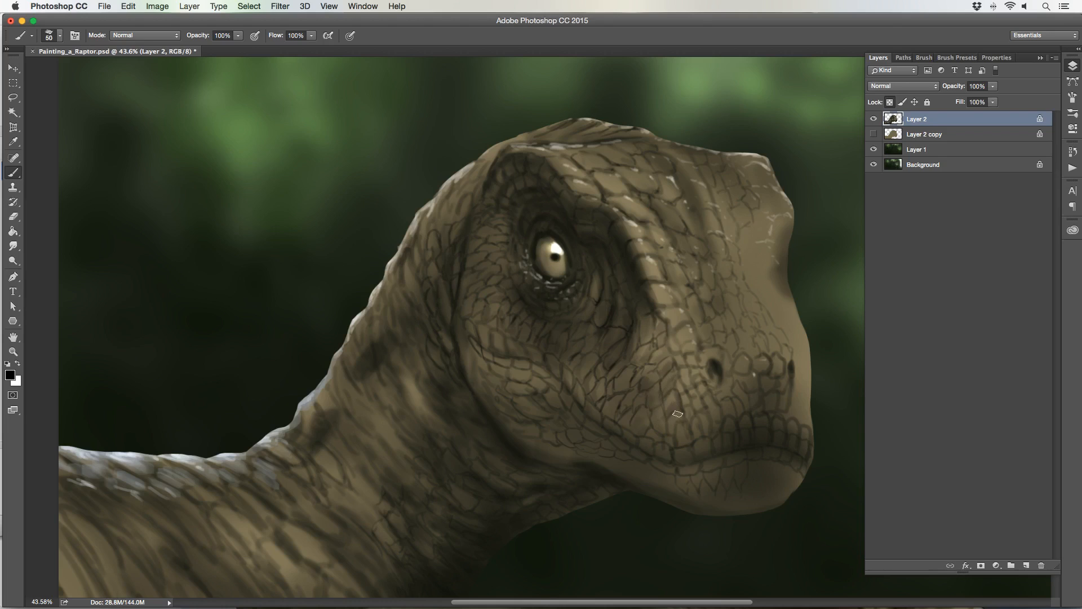
- Darken the scales along the raptor's snout and jaw, varying the chalk brush size and finishing at 60 px
key("bracketright")
key("bracketright")
key("bracketright")
key("bracketright")
key("bracketright")
key("bracketleft")
key("bracketleft")
key("bracketleft")
key("bracketleft")
key("bracketleft")
key("bracketright")
key("bracketright")
key("bracketright")
- Switch to the 010 Very Soft Brush preset and set the brush blending mode to Multiply
left_click(56, 35)
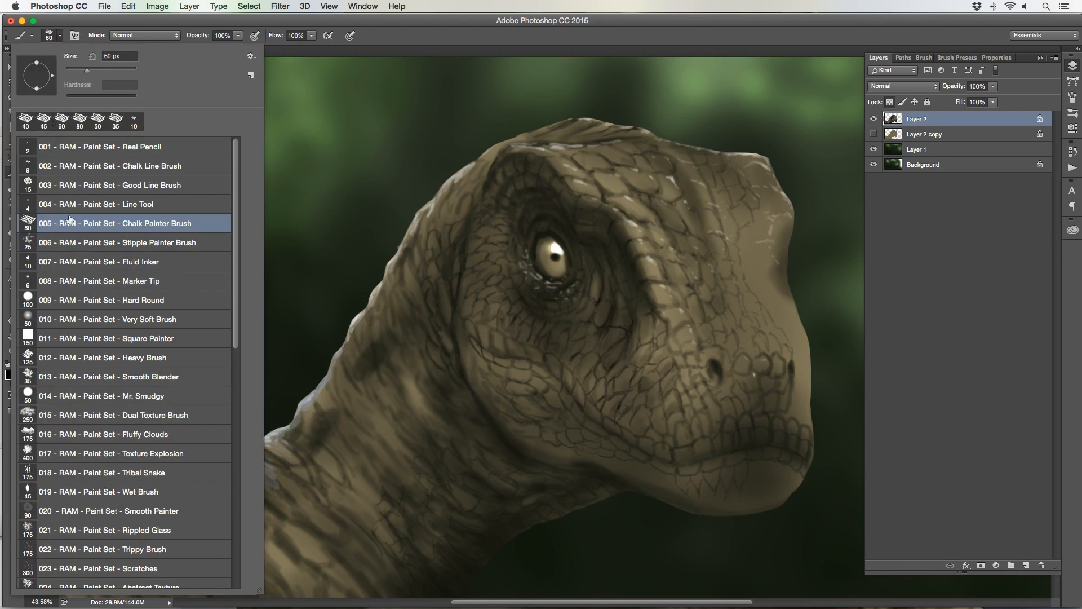
left_click(84, 318)
key("Return")
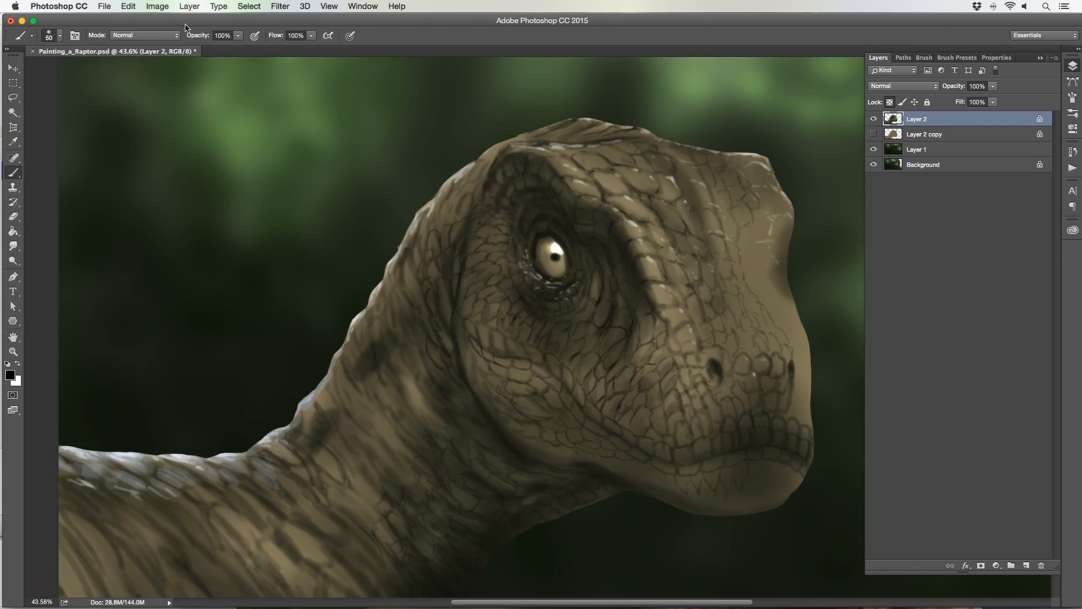
left_click(131, 36)
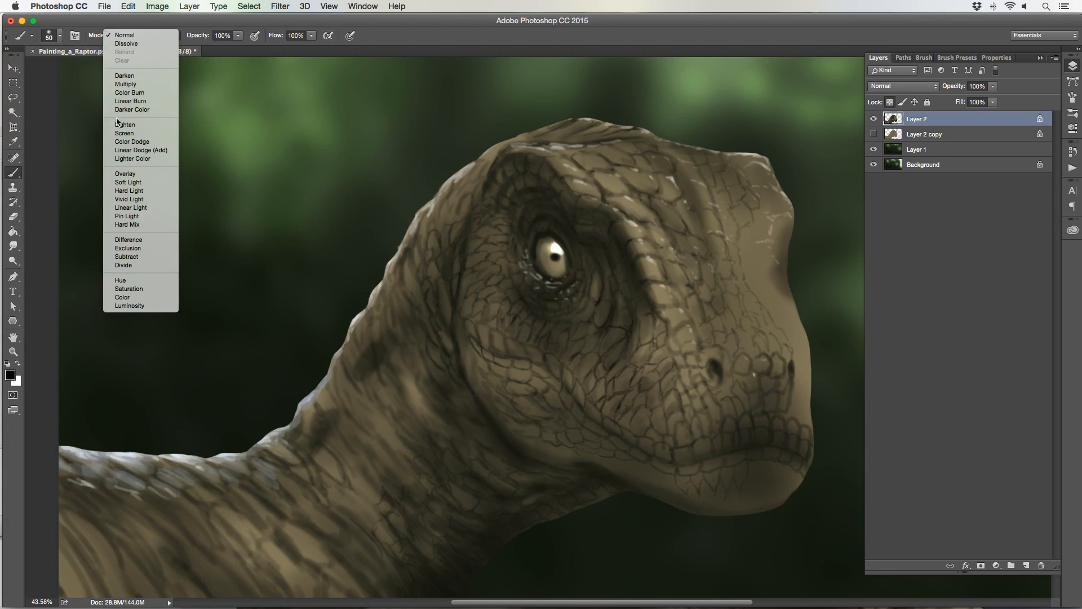
left_click(118, 85)
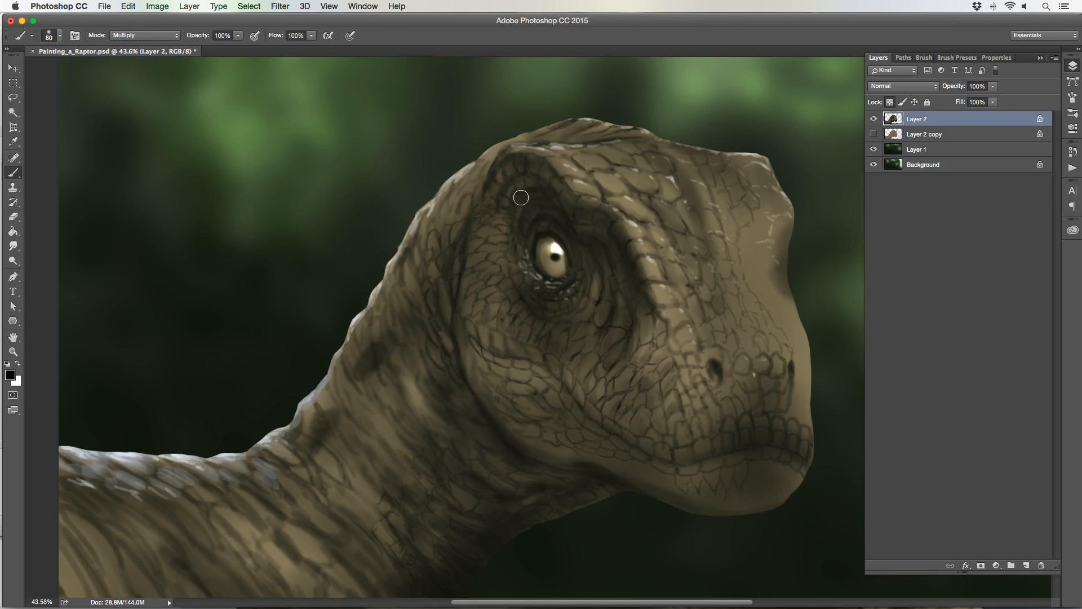
- Deepen the shadows around the raptor's eye with soft Multiply strokes, enlarging the brush to about 300 px
key("bracketright")
key("bracketright")
key("bracketright")
key("bracketright")
key("bracketright")
key("bracketright")
key("bracketright")
key("bracketright")
key("bracketright")
key("bracketright")
key("bracketleft")
key("bracketleft")
key("bracketright")
key("bracketright")
key("bracketright")
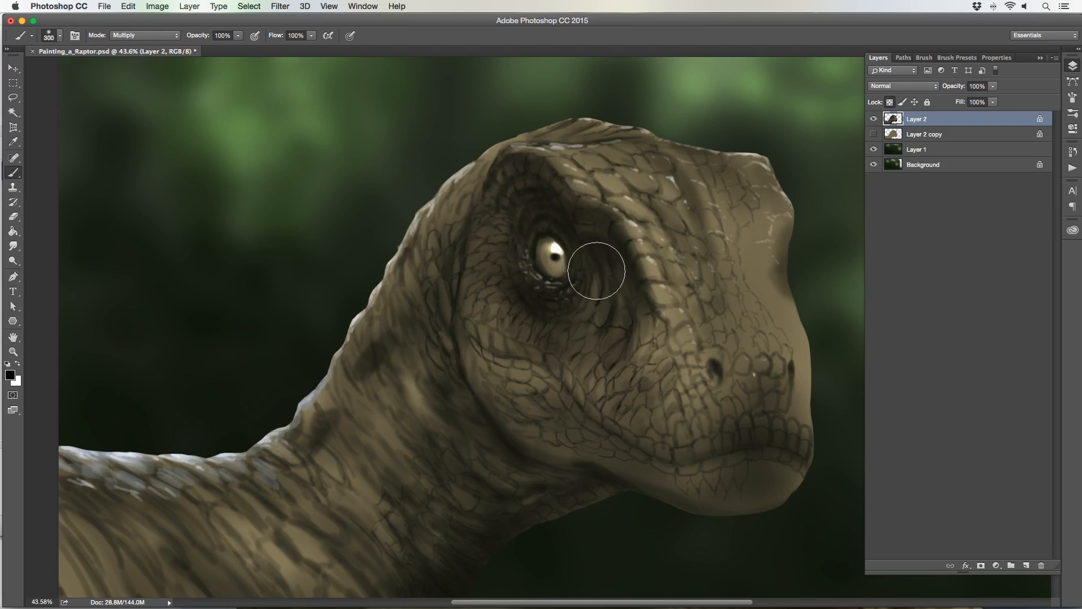
- Shade the raptor's cheek beside the snout ridge with the soft brush at about 200 px or smaller
key("bracketleft")
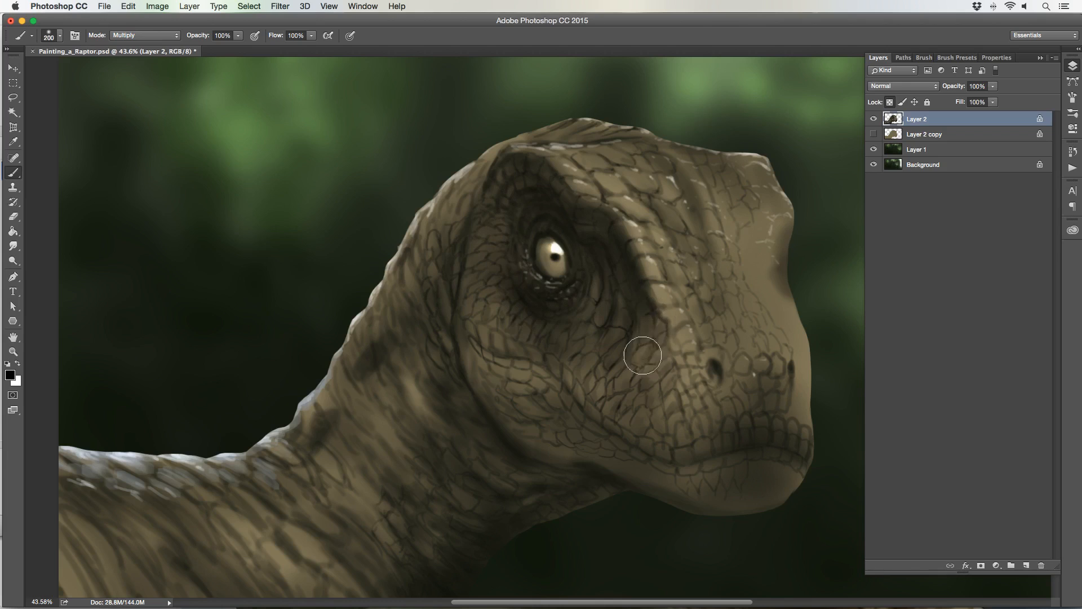
key("bracketleft")
key("bracketleft")
key("bracketleft")
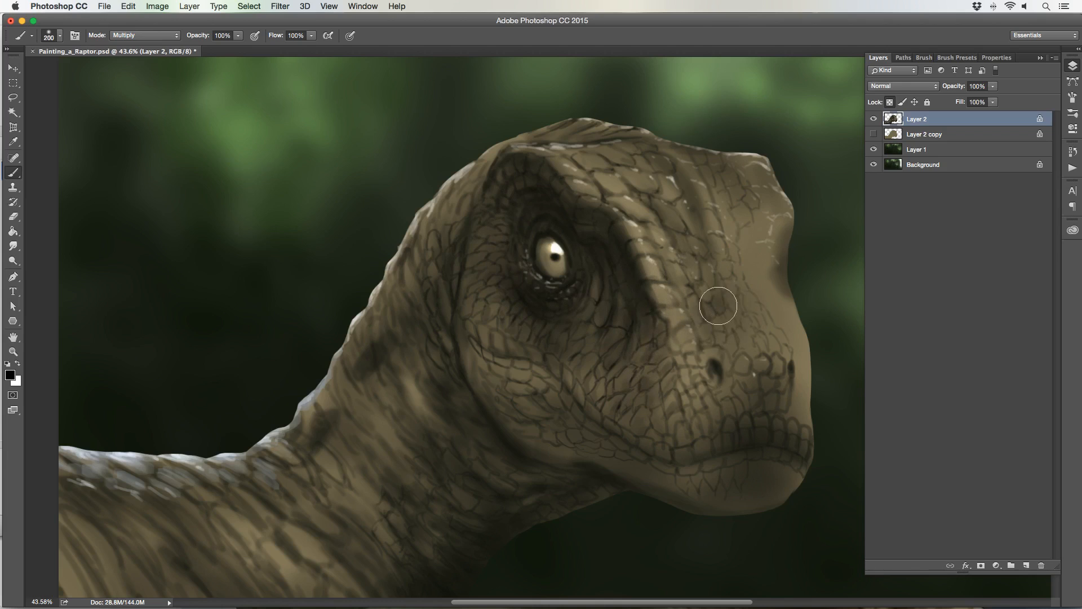
- Darken the top of the snout and the forehead with the soft Multiply brush at about 175 to 250 px
key("bracketright")
key("bracketright")
key("bracketleft")
key("bracketright")
key("bracketright")
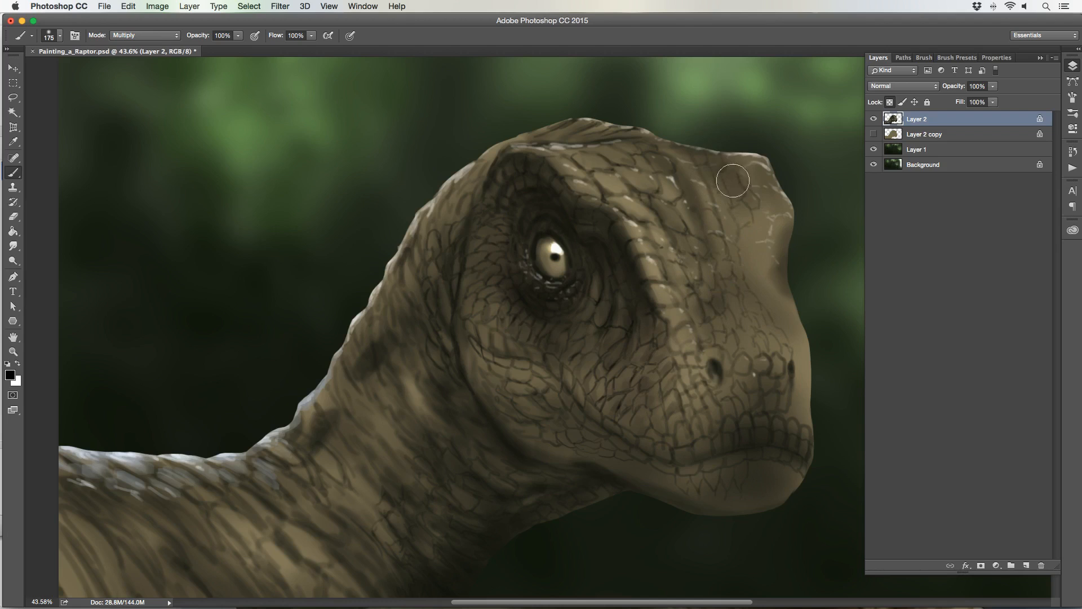
key("bracketright")
key("bracketright")
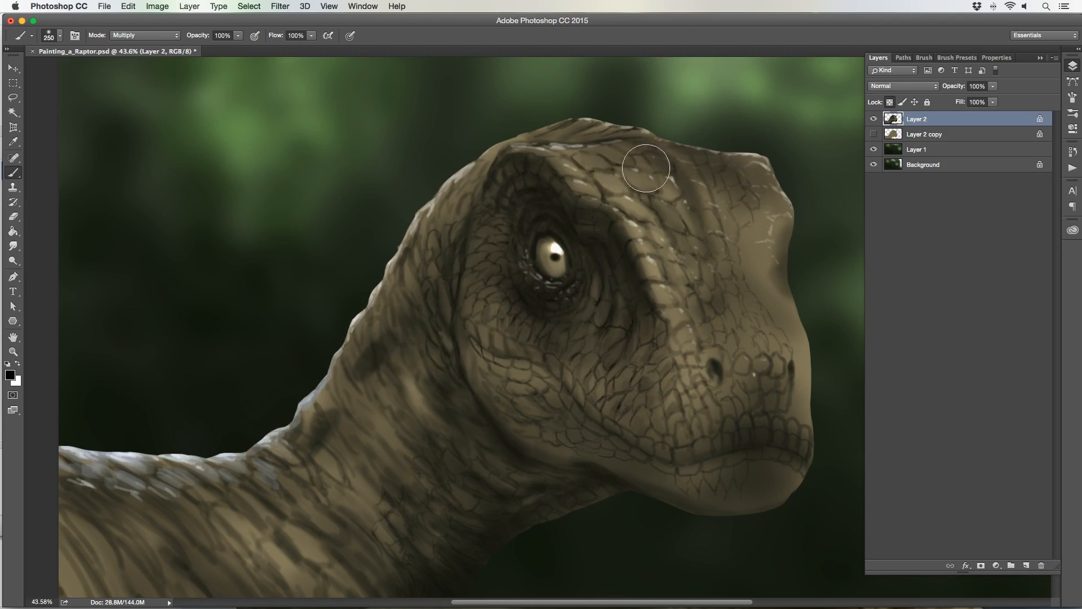
key("bracketleft")
key("bracketleft")
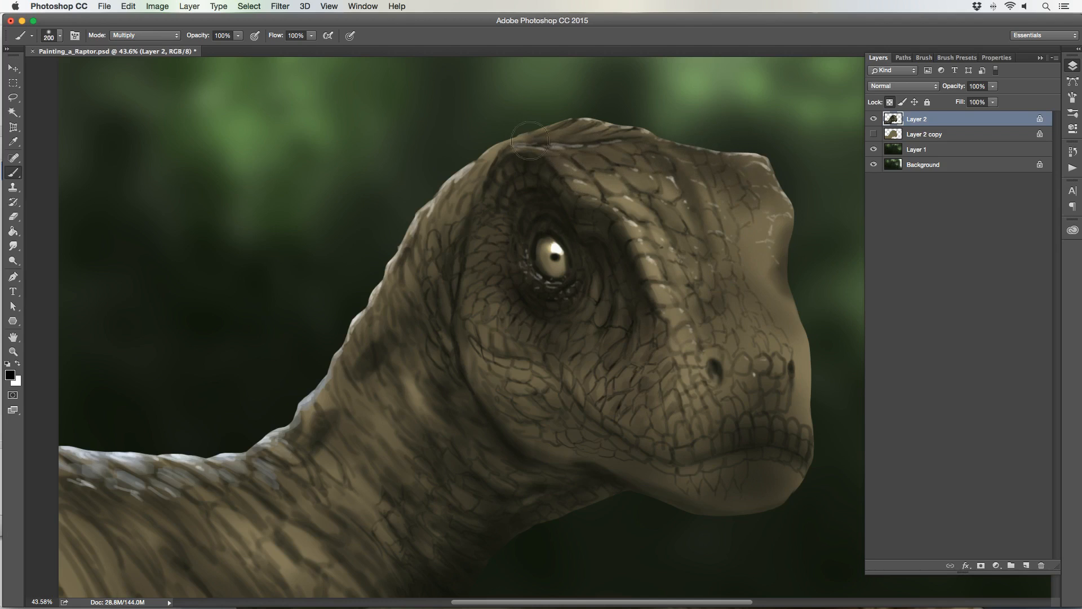
- Shade the brow and the back of the raptor's head with soft Multiply strokes at about 200 to 300 px
key("bracketright")
key("bracketright")
key("bracketleft")
key("bracketleft")
key("bracketright")
key("bracketright")
key("bracketright")
- Shade the raptor's lower neck and back with the soft Multiply brush at about 200 to 250 px
scroll(318, 389, "down", 2)
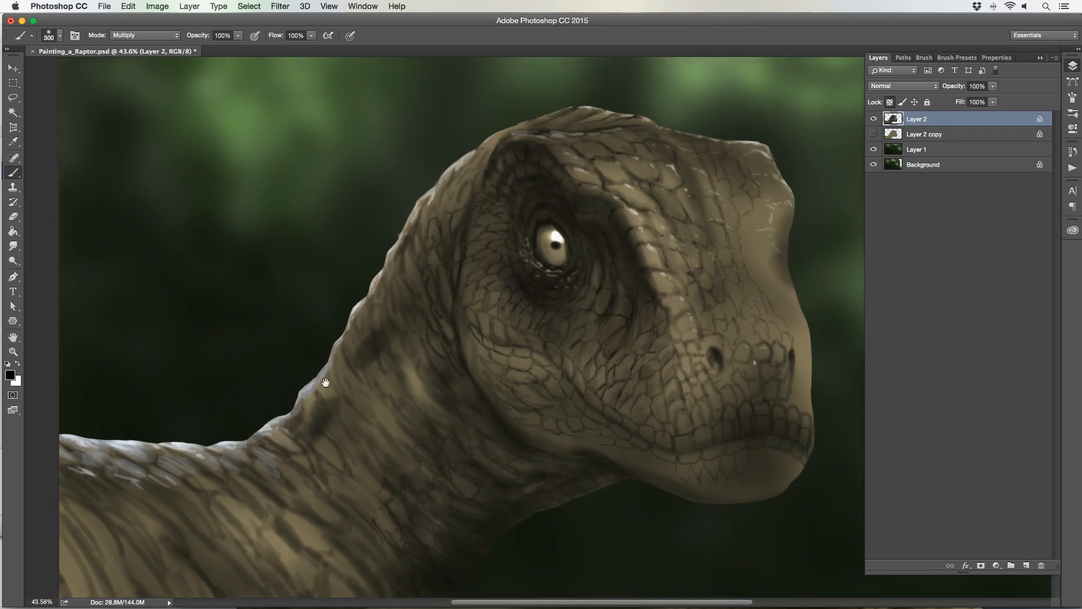
key("bracketleft")
key("bracketleft")
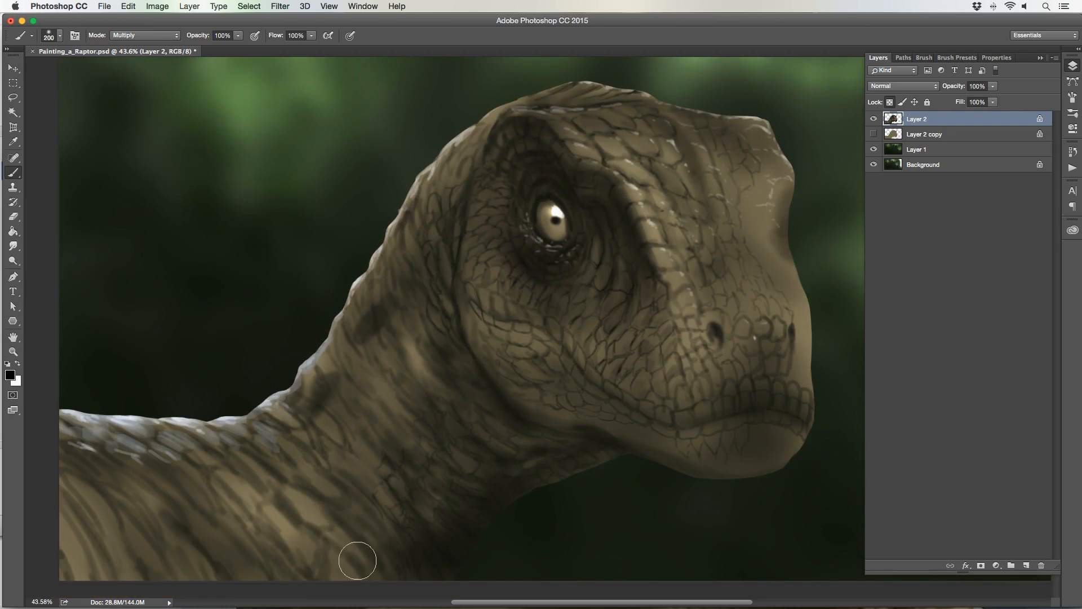
key("bracketright")
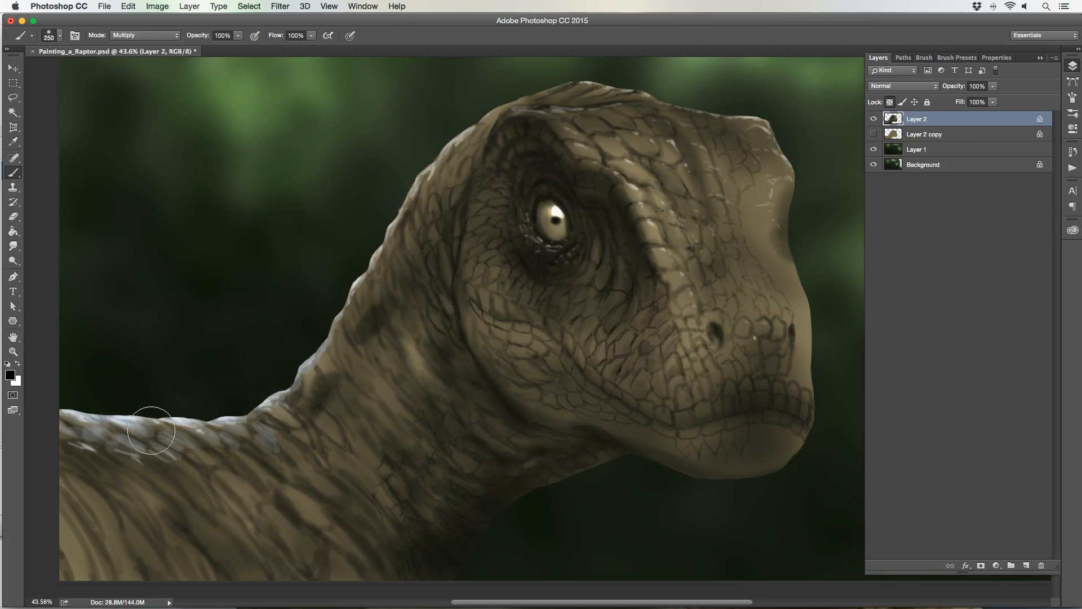
- Hide the painted raptor on Layer 2 and briefly check Layer 2 copy, leaving both layers hidden
left_click(14, 351)
left_click_drag(220, 335, 200, 330)
left_click_drag(361, 336, 348, 330)
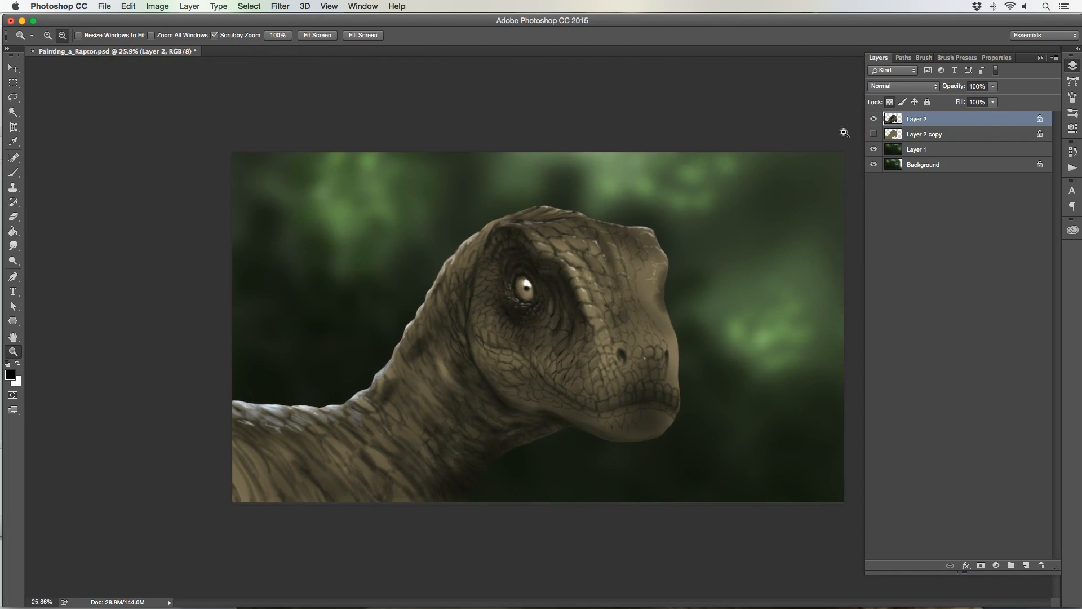
left_click(873, 119)
left_click(873, 135)
left_click(874, 134)
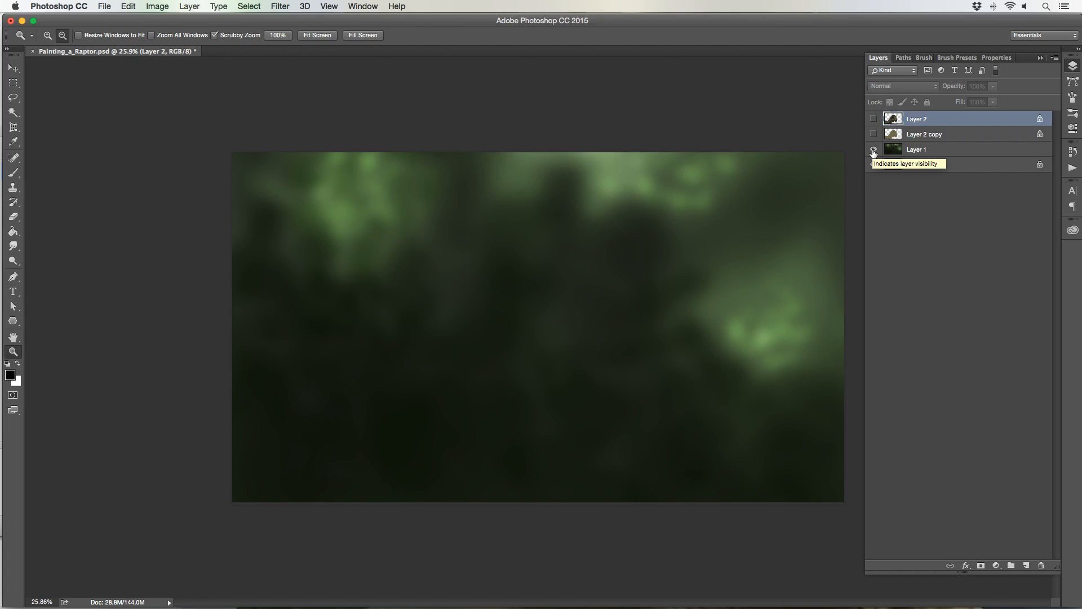
- Toggle Layer 1's visibility to compare the blurred jungle backdrop with the original Background painting
left_click(873, 150)
left_click(874, 150)
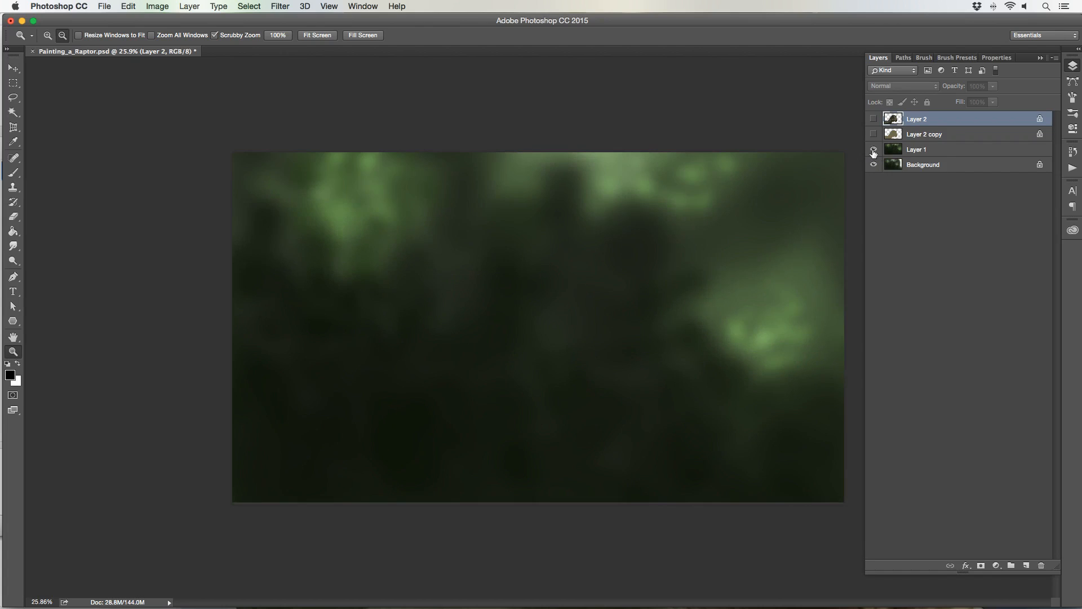
left_click(873, 150)
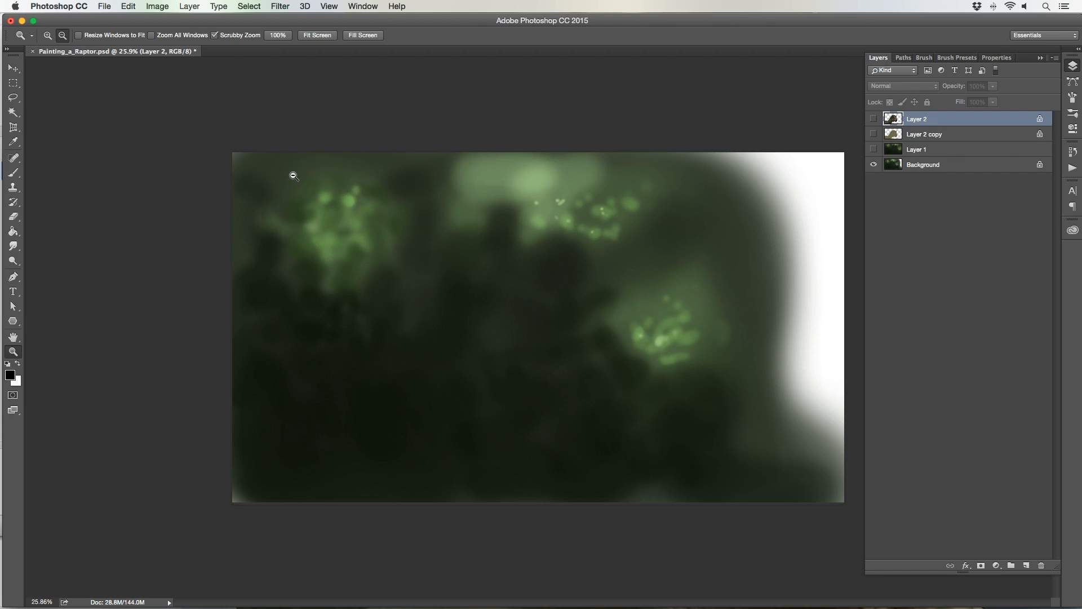
left_click(873, 150)
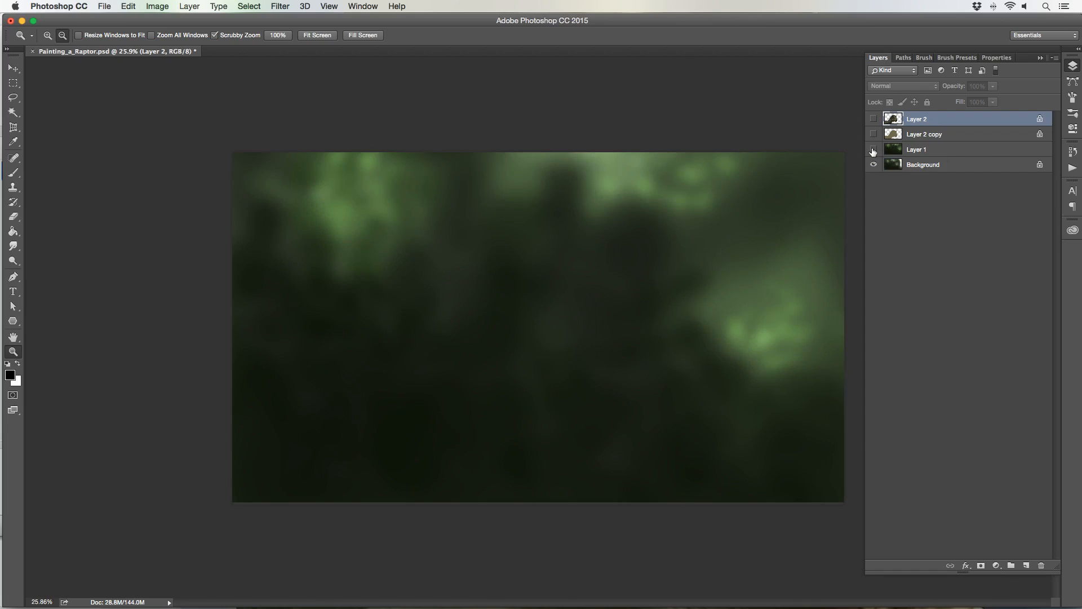
left_click(873, 150)
left_click(873, 150)
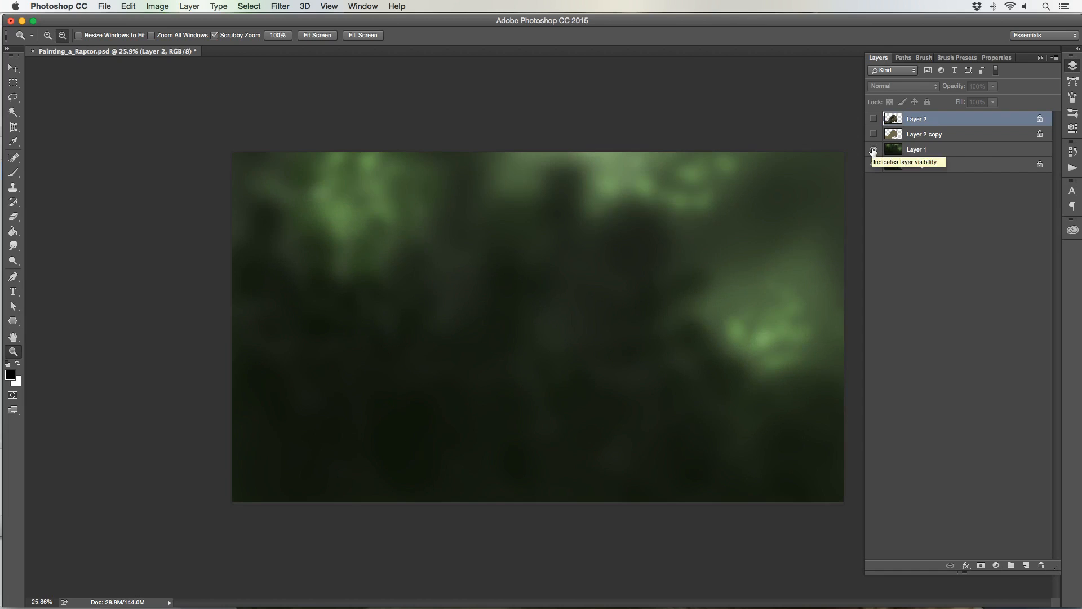
left_click(873, 150)
left_click(873, 150)
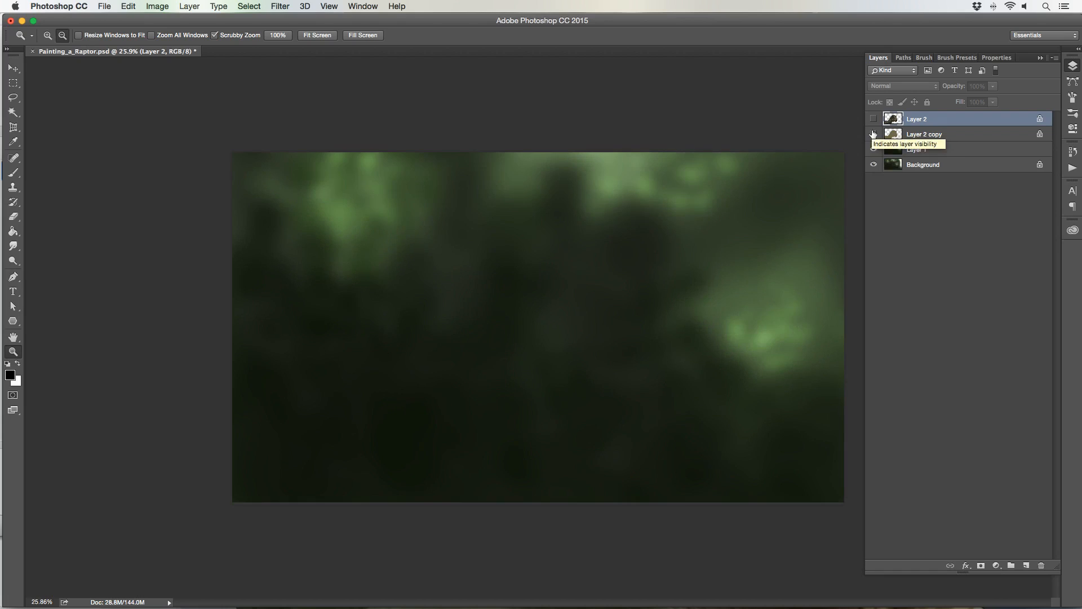
- Toggle Layer 2 copy on and off to examine the raptor's flat brown silhouette against the backdrop
left_click(872, 135)
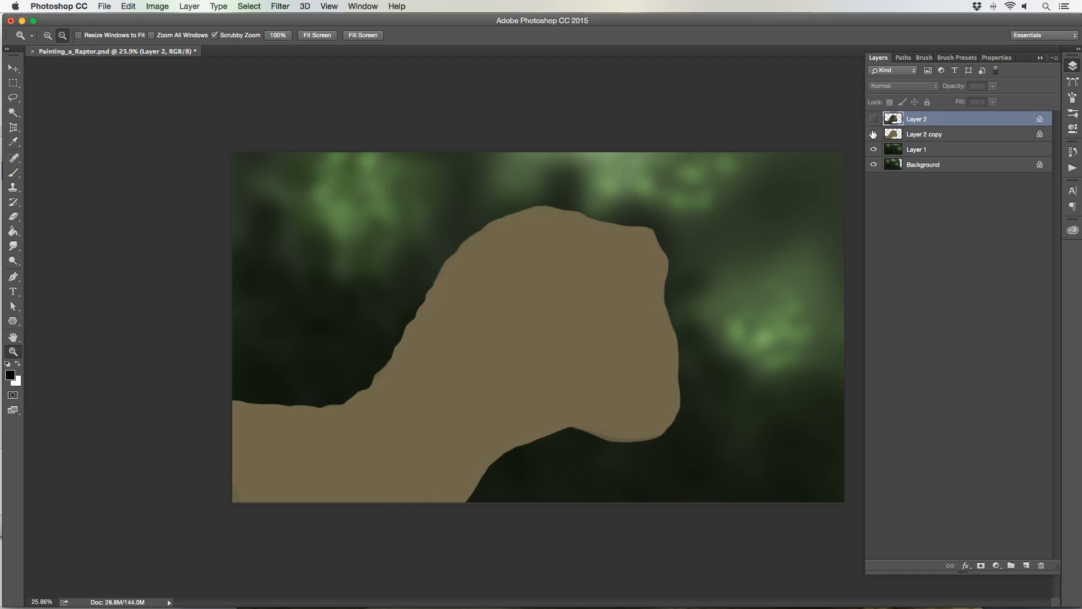
left_click(873, 134)
left_click(873, 134)
left_click(873, 134)
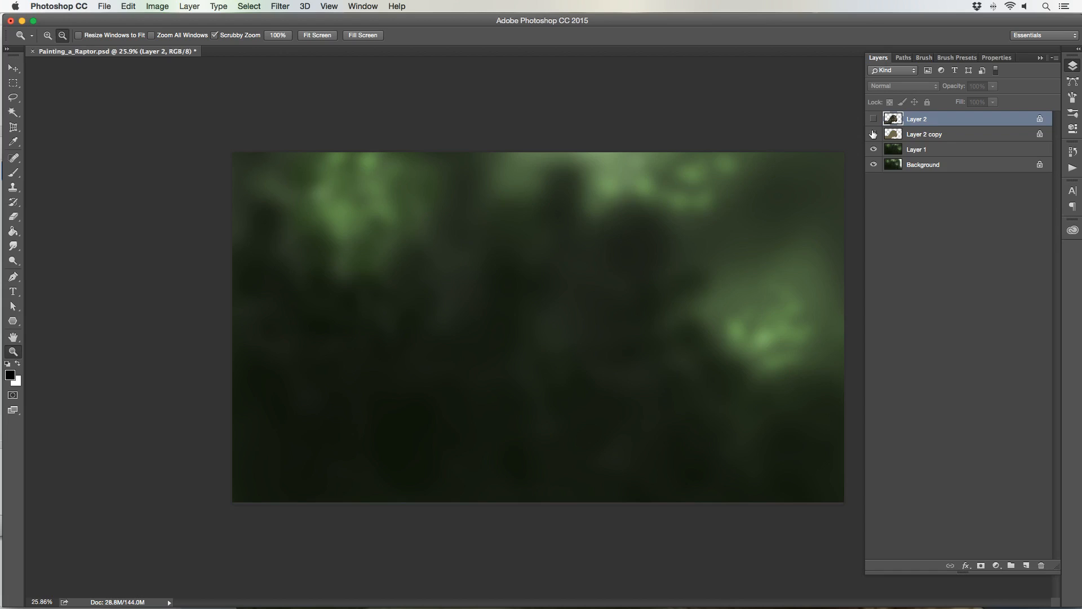
- Add a new layer above Layer 2 and set the foreground colour to a slightly warm off-white
left_click(1026, 565)
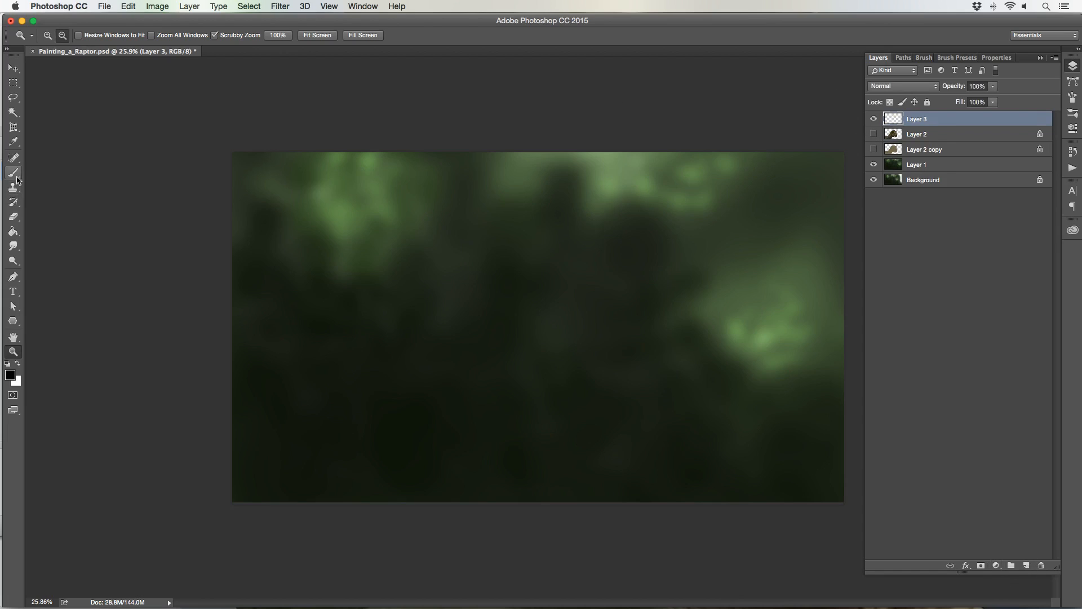
left_click(14, 172)
left_click(17, 364)
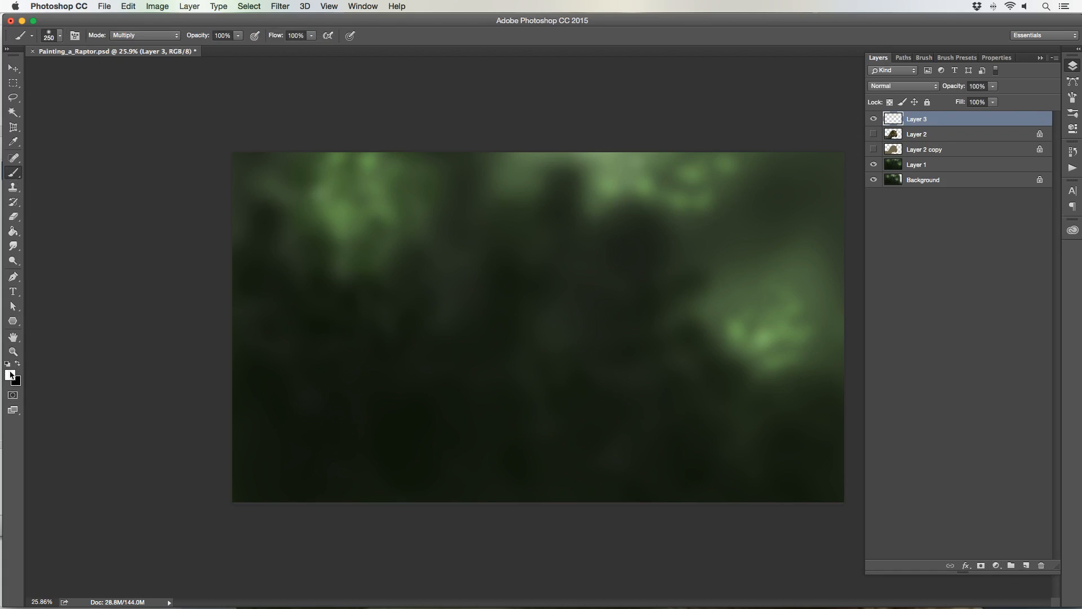
left_click(9, 374)
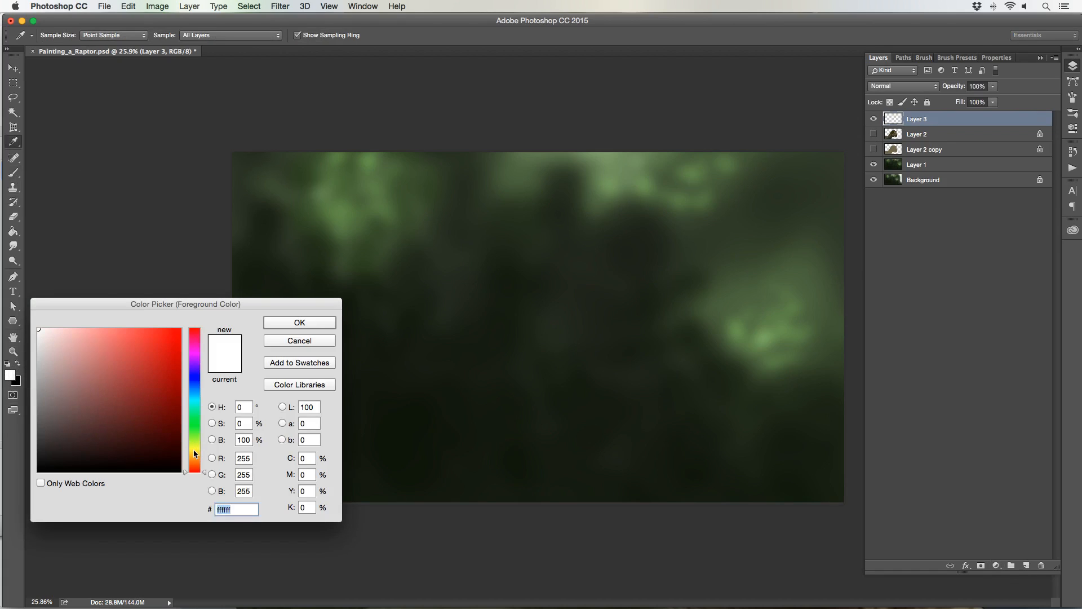
left_click_drag(195, 454, 194, 449)
left_click_drag(119, 354, 38, 329)
left_click(276, 324)
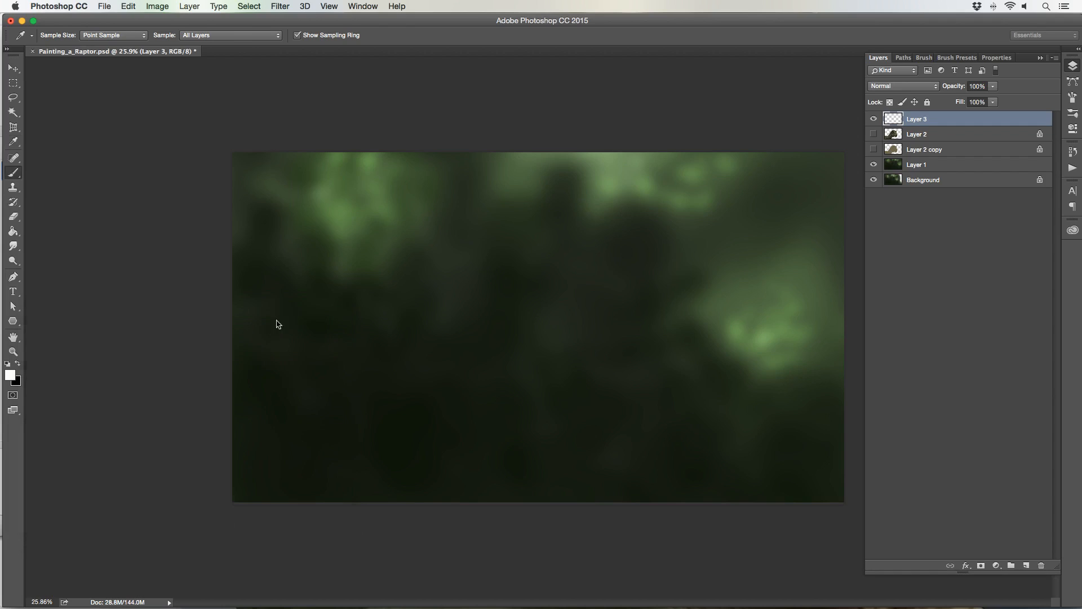
- Choose the 003 Good Line Brush preset and set the brush blending mode to Normal
key("b")
left_click(60, 36)
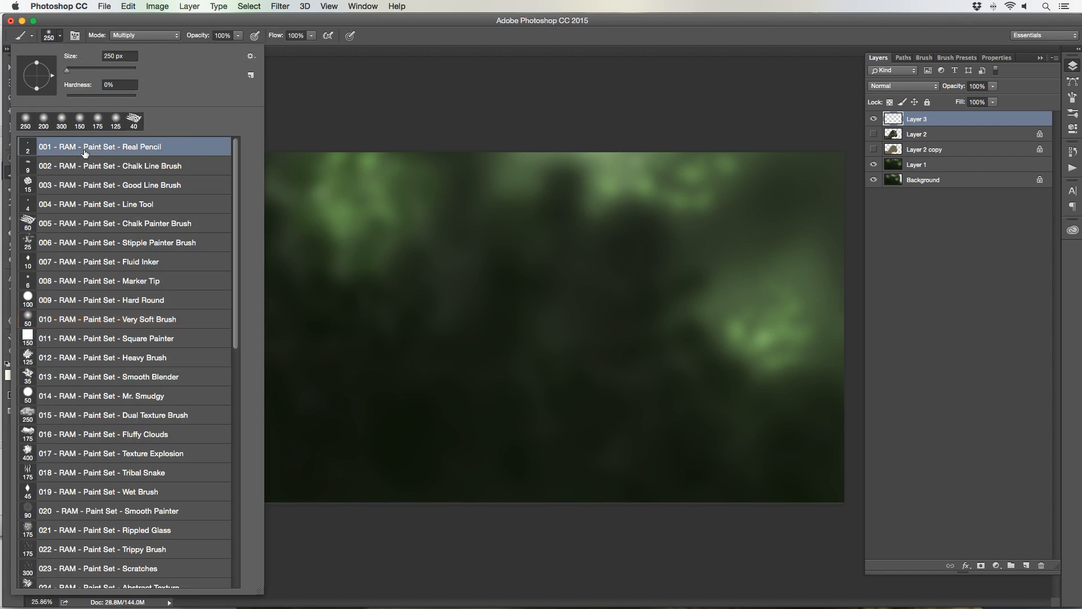
left_click(84, 153)
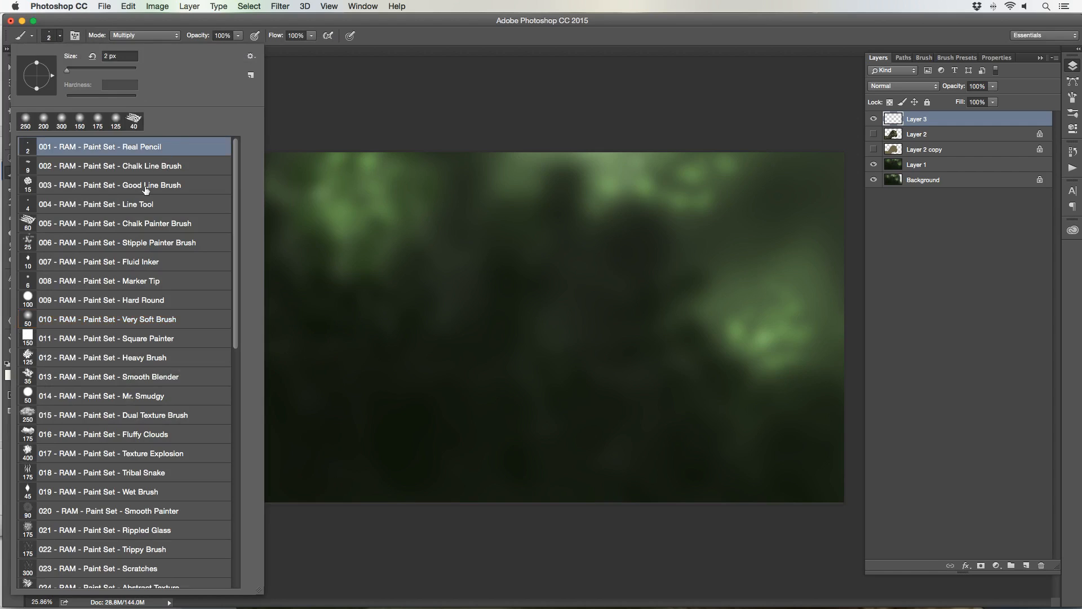
left_click(145, 189)
key("Return")
left_click(175, 36)
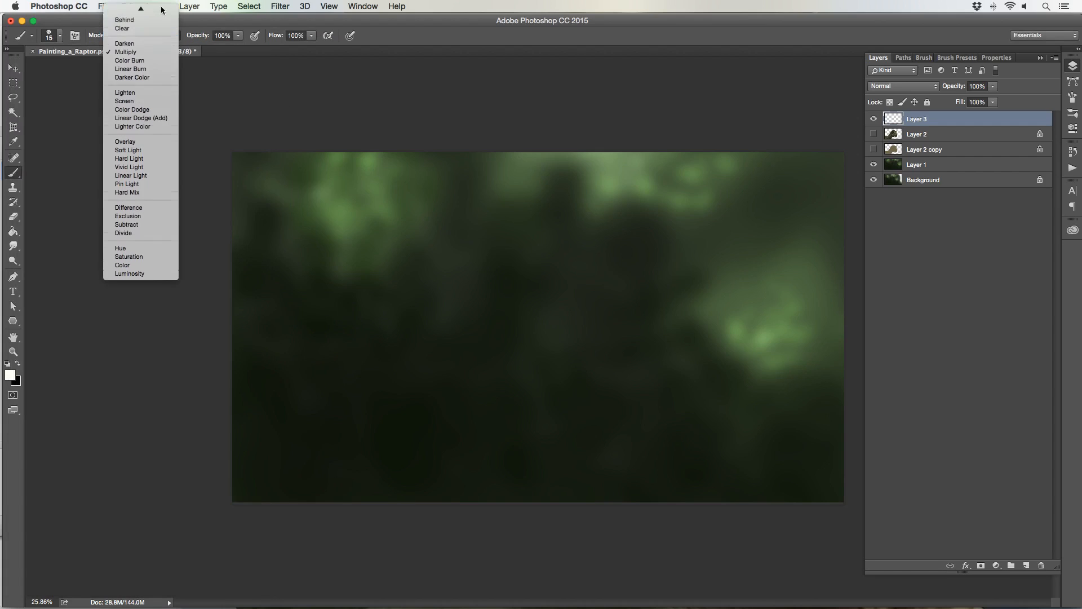
left_click(161, 12)
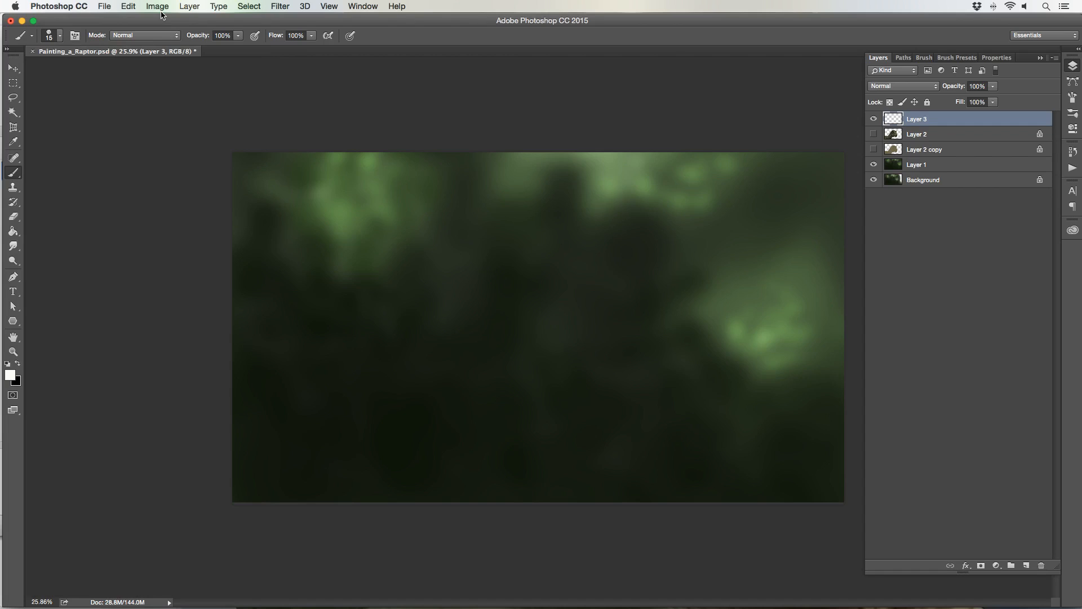
- Sketch the raptor's head, jaw and neck outline in off-white across the canvas on Layer 3
left_click_drag(232, 381, 344, 341)
mouse_move(404, 264)
left_mouse_down()
mouse_move(451, 228)
mouse_move(503, 212)
mouse_move(621, 256)
mouse_move(651, 304)
mouse_move(645, 404)
left_mouse_up()
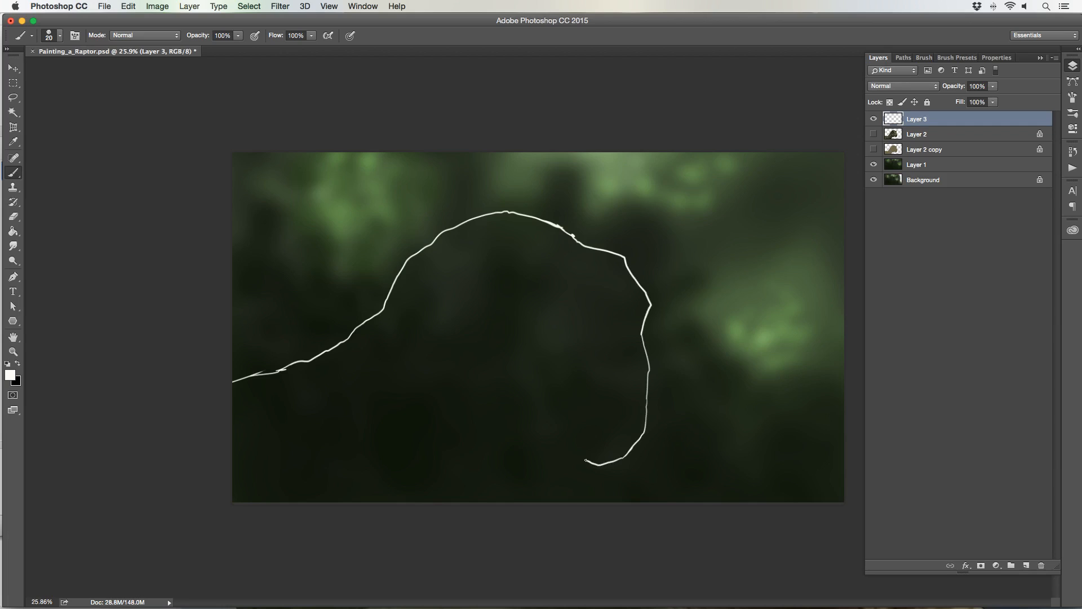
mouse_move(585, 460)
left_mouse_down()
mouse_move(548, 428)
mouse_move(535, 424)
mouse_move(574, 452)
mouse_move(514, 437)
mouse_move(435, 378)
mouse_move(447, 396)
mouse_move(424, 341)
mouse_move(489, 423)
mouse_move(524, 444)
mouse_move(504, 435)
mouse_move(620, 467)
left_mouse_up()
mouse_move(645, 431)
left_mouse_down()
mouse_move(626, 467)
mouse_move(580, 471)
left_mouse_up()
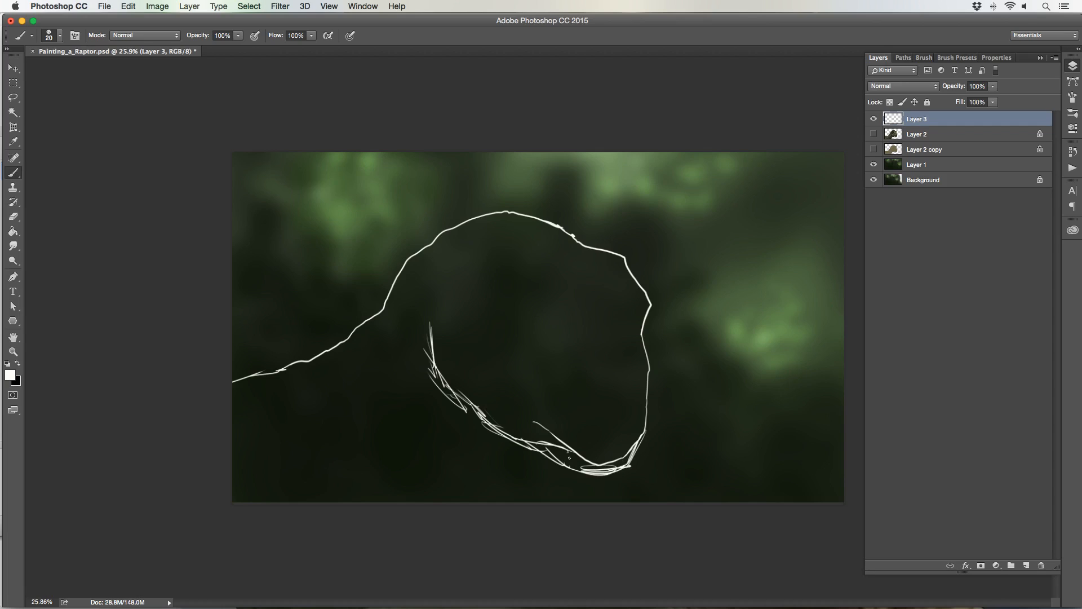
mouse_move(524, 444)
left_mouse_down()
mouse_move(473, 464)
mouse_move(420, 456)
mouse_move(383, 475)
mouse_move(428, 458)
mouse_move(378, 503)
left_mouse_up()
left_click_drag(434, 461, 400, 479)
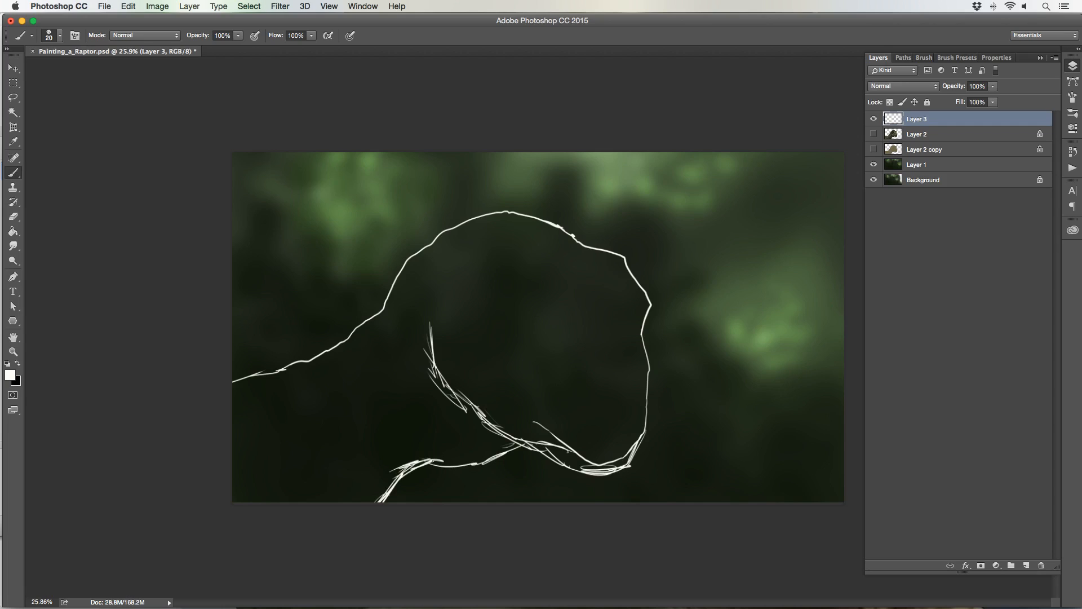
- Trace the sketched head and neck outline with a Lasso selection, then discard the selection together with Layer 3
left_click(20, 102)
mouse_move(225, 379)
left_mouse_down()
mouse_move(336, 347)
mouse_move(449, 226)
mouse_move(530, 219)
mouse_move(630, 266)
mouse_move(653, 310)
mouse_move(650, 380)
mouse_move(640, 445)
mouse_move(620, 472)
mouse_move(509, 447)
mouse_move(421, 469)
mouse_move(374, 500)
left_mouse_up()
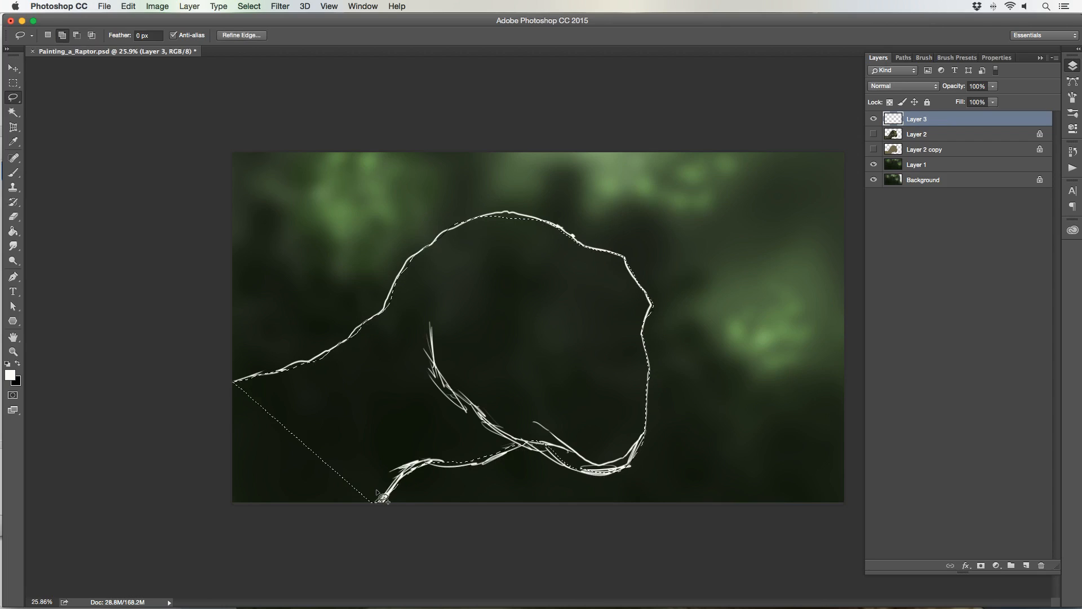
key("super+d")
key("Delete")
- Preview the flat brown silhouette on Layer 2 copy, then hide it and show the detailed raptor on Layer 2
left_click(873, 134)
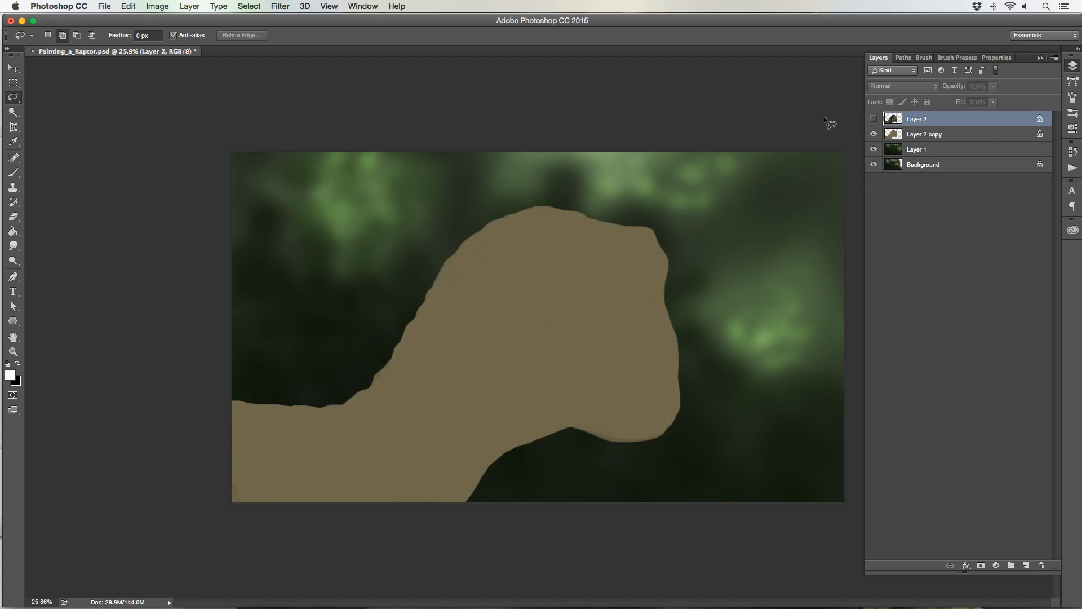
left_click(873, 134)
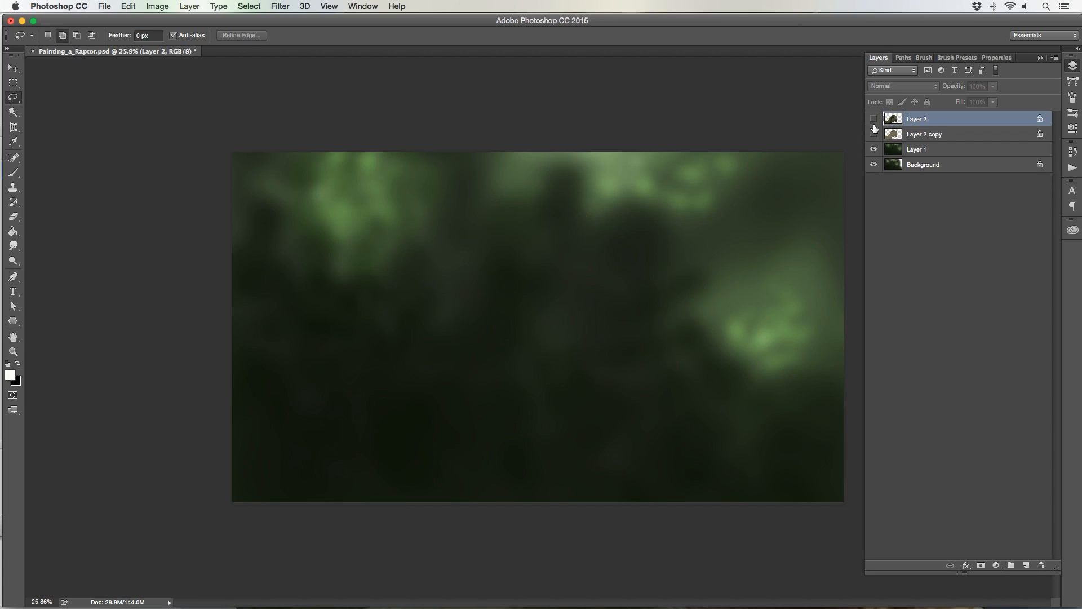
left_click(873, 118)
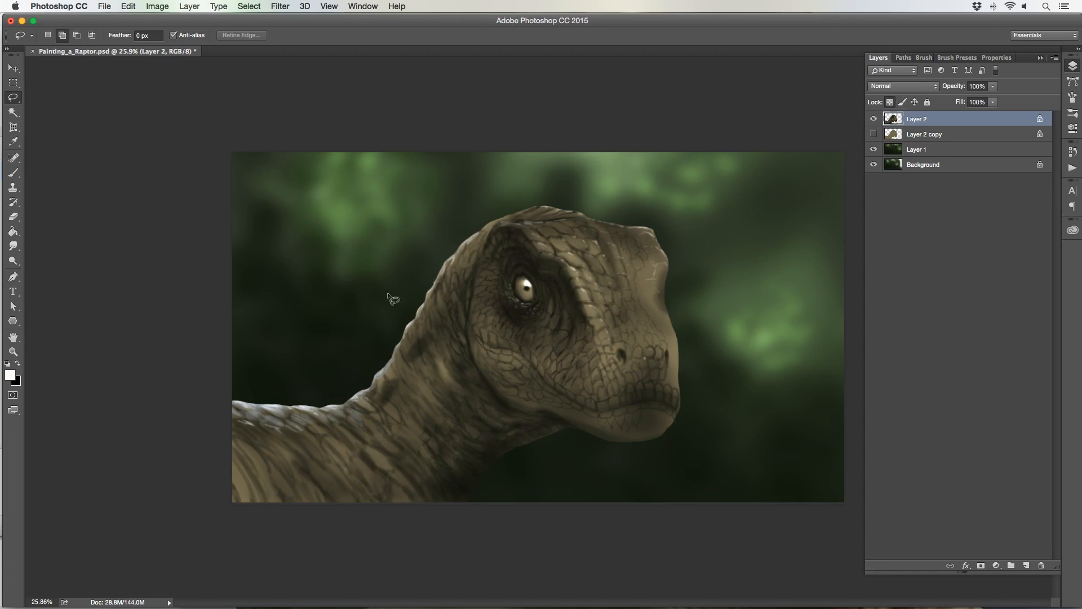
- Add a new layer above Layer 2 and activate the Brush tool with the 003 Good Line Brush preset
left_click(13, 351)
left_click_drag(611, 325, 619, 312)
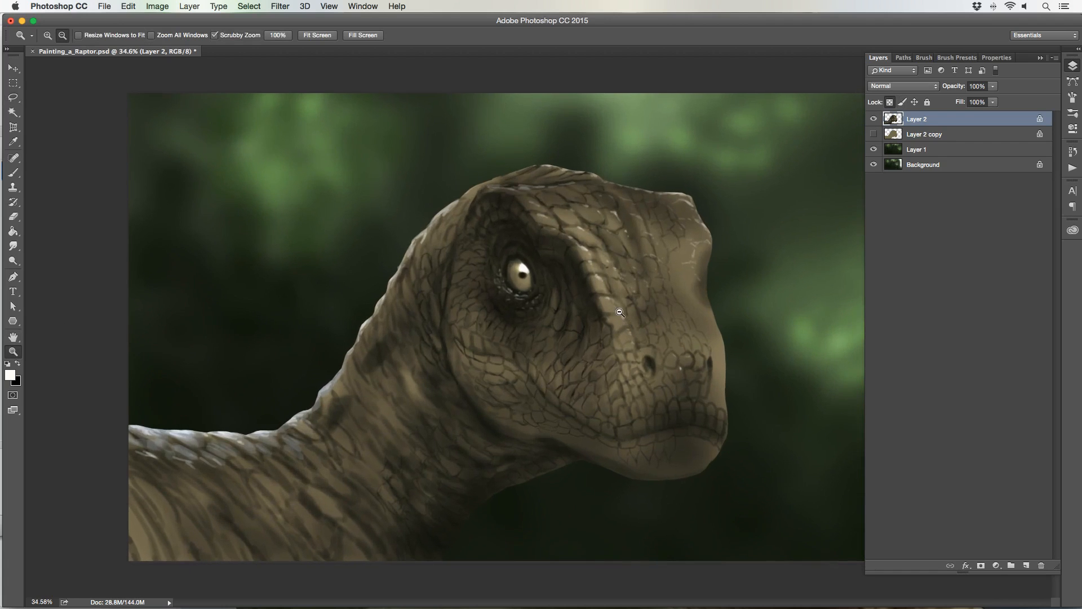
left_click_drag(526, 345, 549, 333)
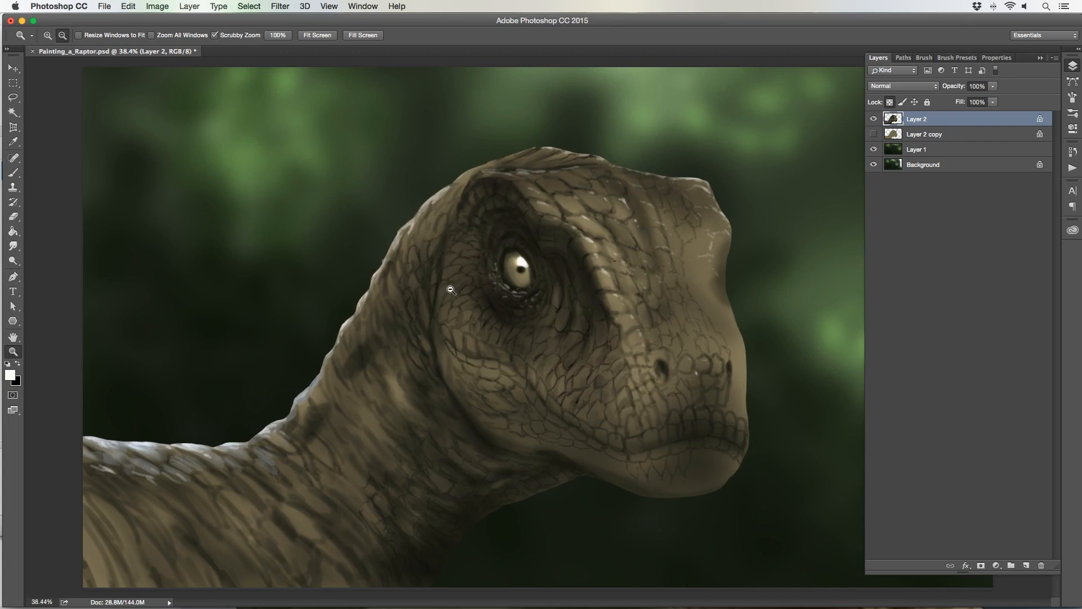
left_click_drag(452, 317, 426, 290)
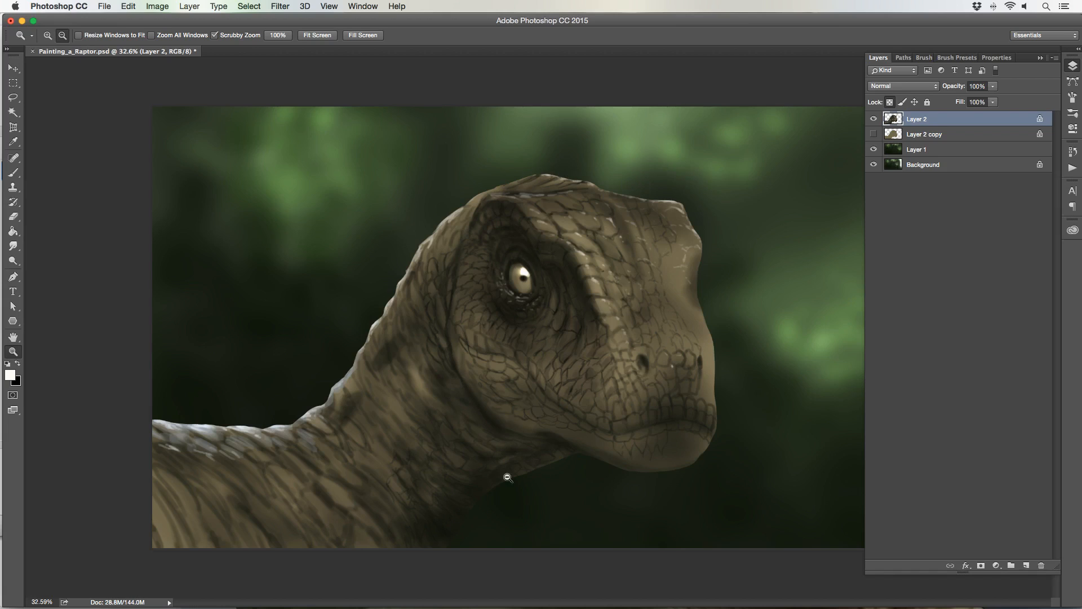
left_click_drag(511, 502, 517, 492)
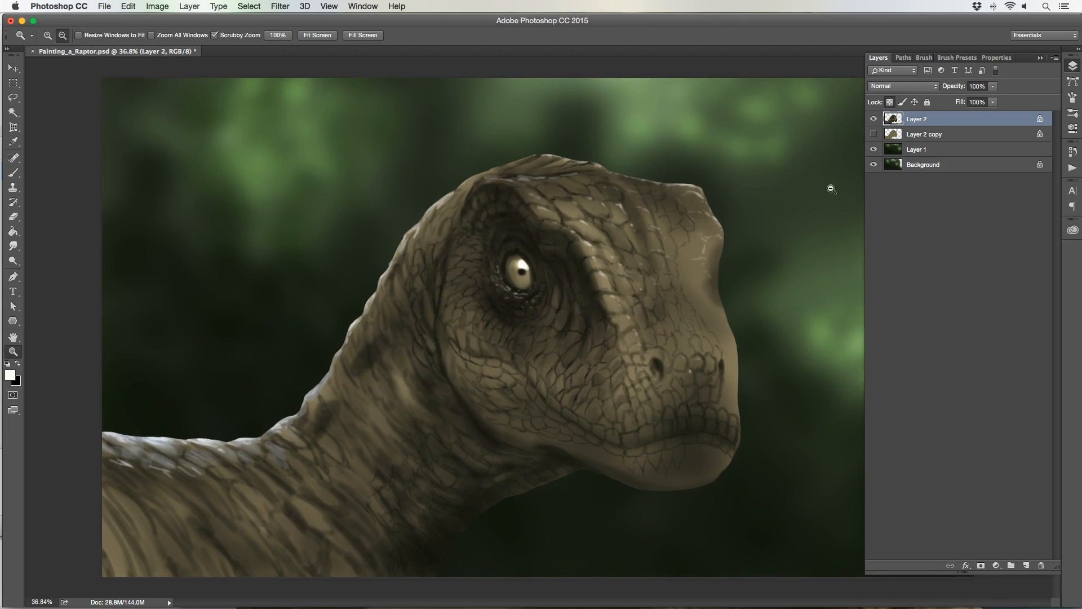
left_click(1025, 565)
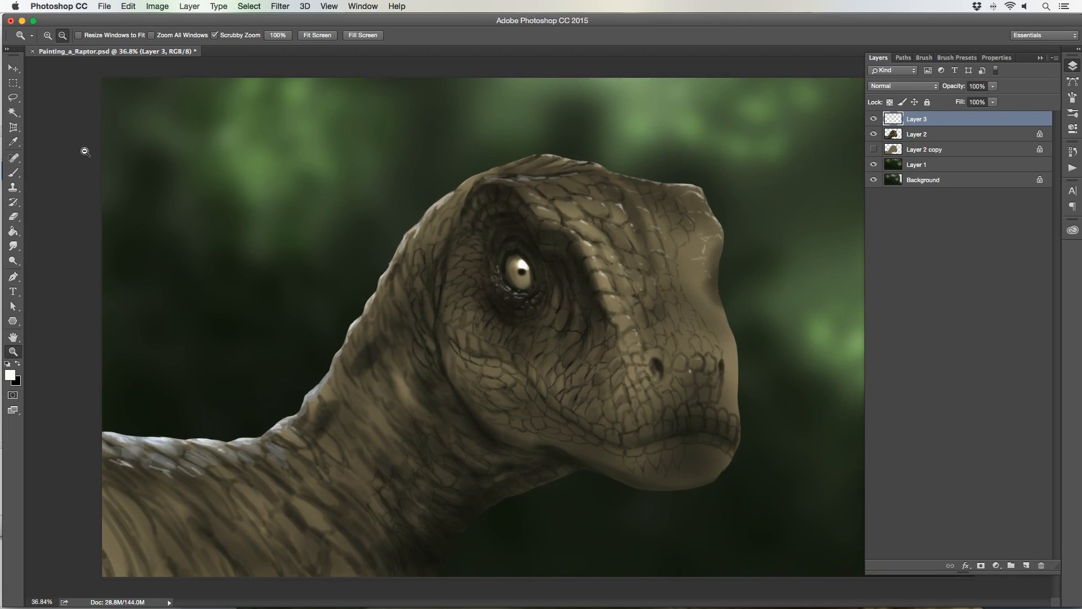
left_click(14, 174)
left_click(60, 35)
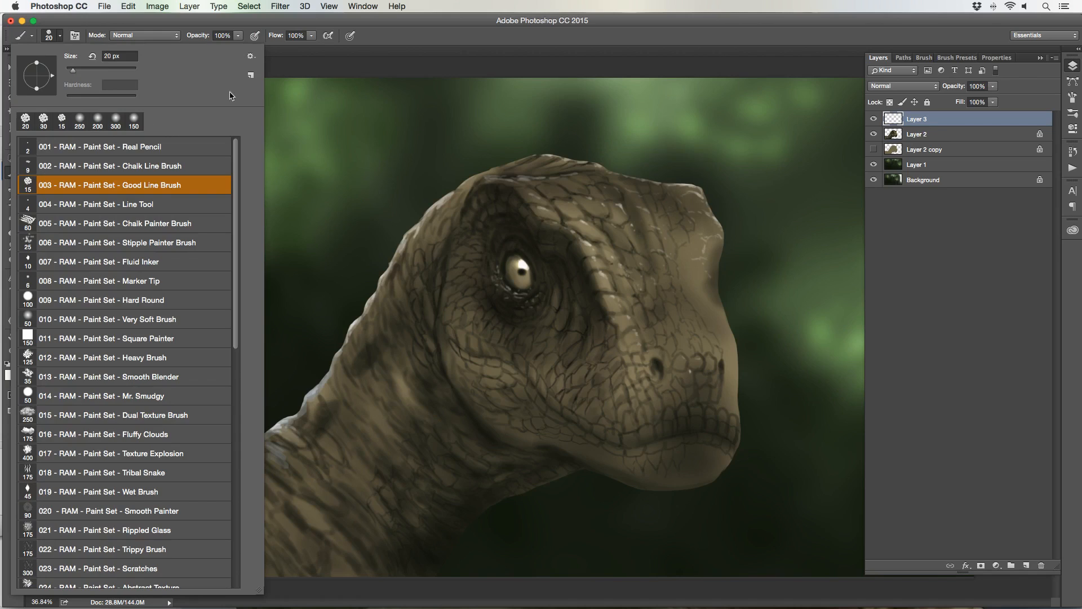
left_click(285, 85)
- Set the foreground colour to bright red (#f50c0c) and sketch a fuller throat contour from the jaw to the canvas's lower edge
left_click(13, 375)
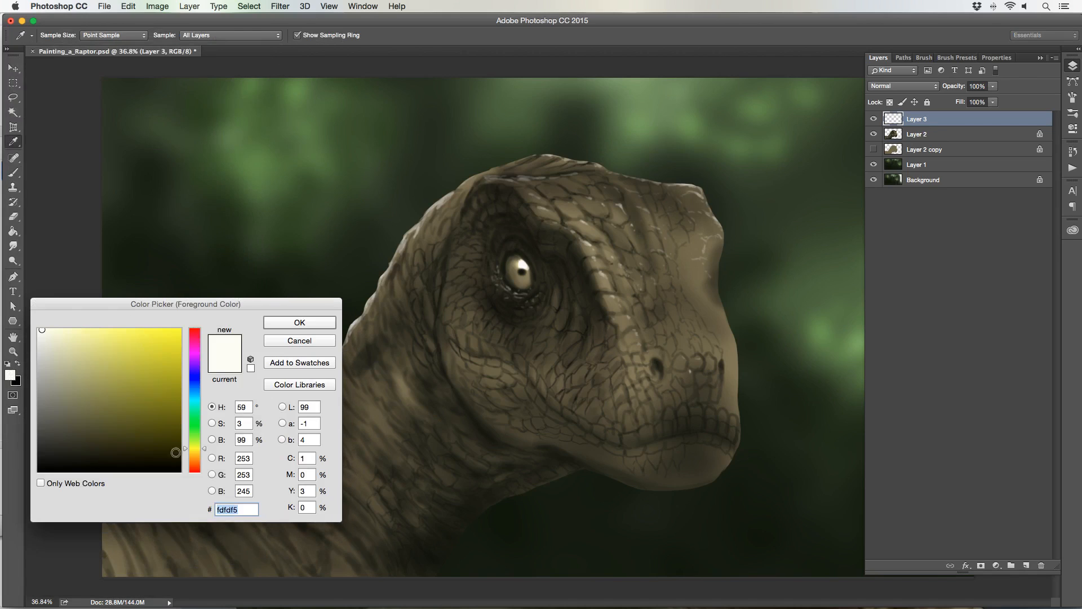
left_click_drag(194, 461, 194, 471)
left_click(174, 333)
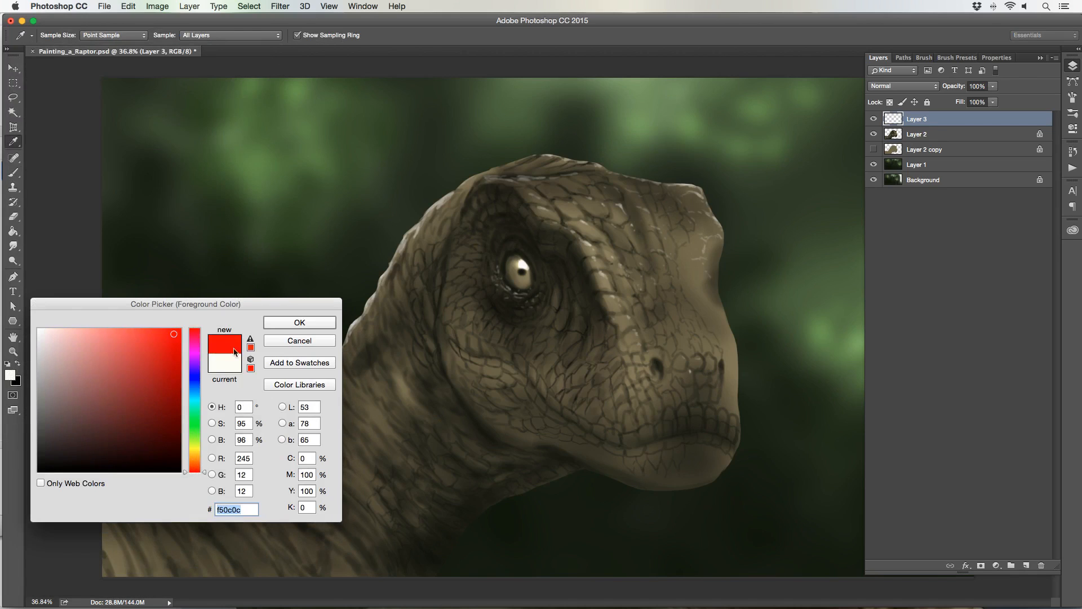
left_click(269, 324)
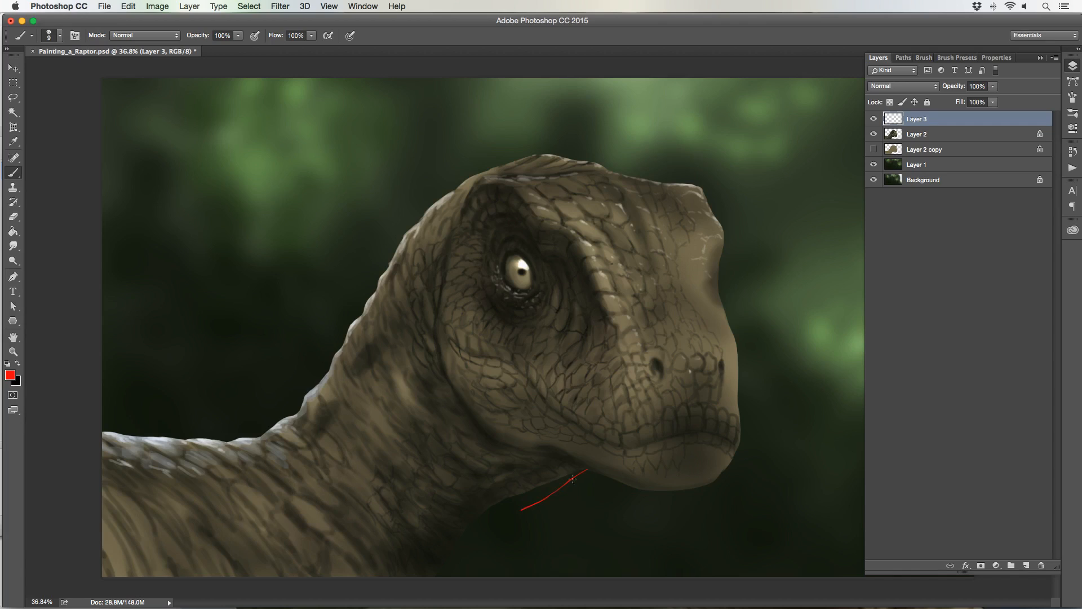
left_click_drag(565, 484, 512, 519)
left_click_drag(477, 539, 464, 561)
- Unlock the transparent pixels of Layer 2 and open the layer in the Liquify filter
left_click(947, 133)
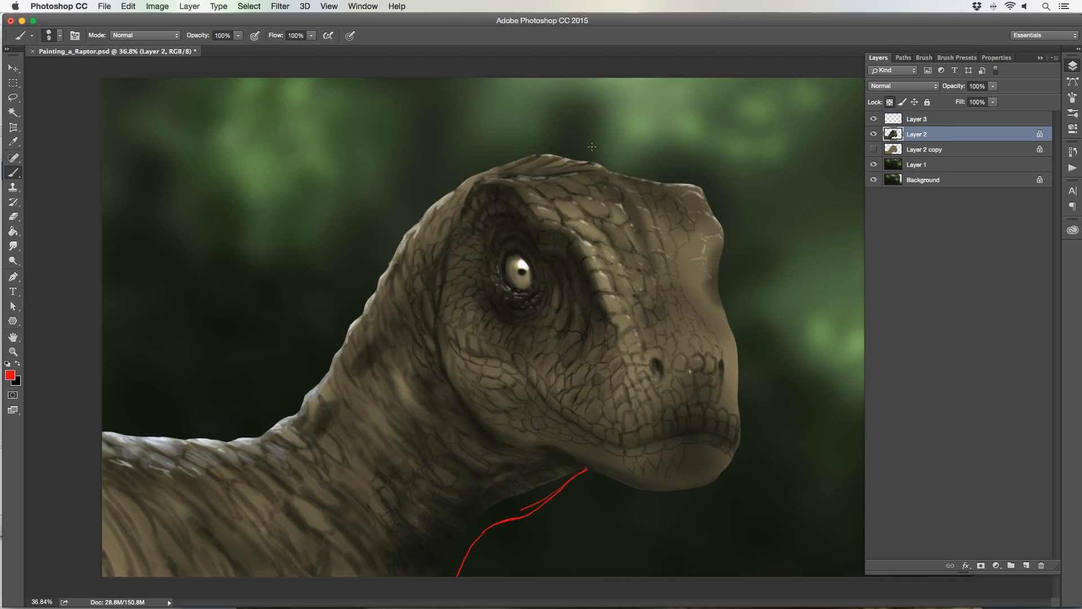
left_click(889, 102)
left_click(276, 6)
left_click(287, 100)
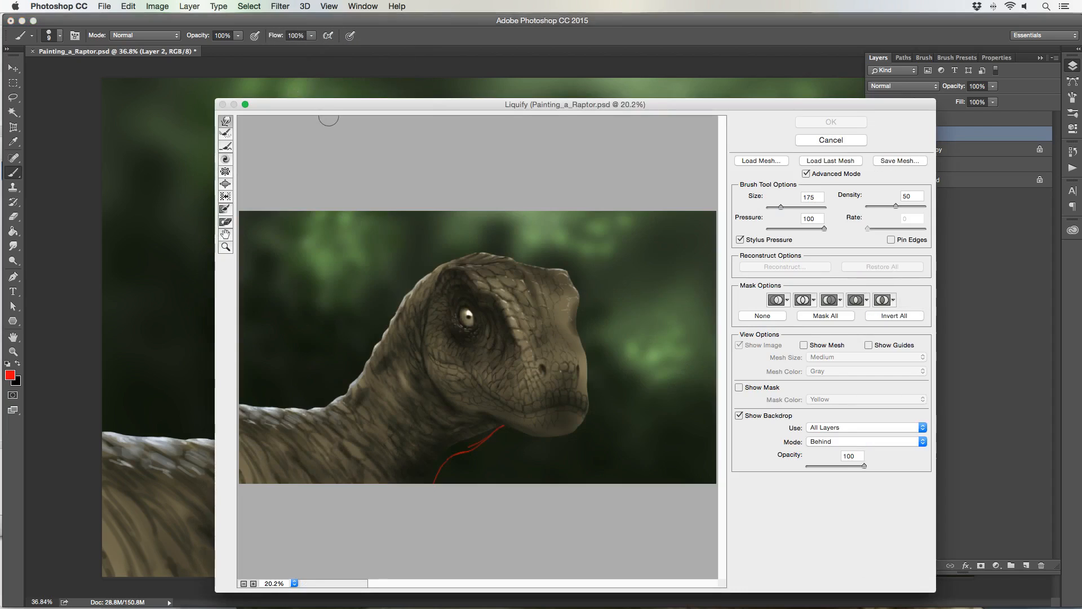
- Push the underside of the raptor's throat outward to the red guide line with the Forward Warp tool at brush size 200
left_click(227, 247)
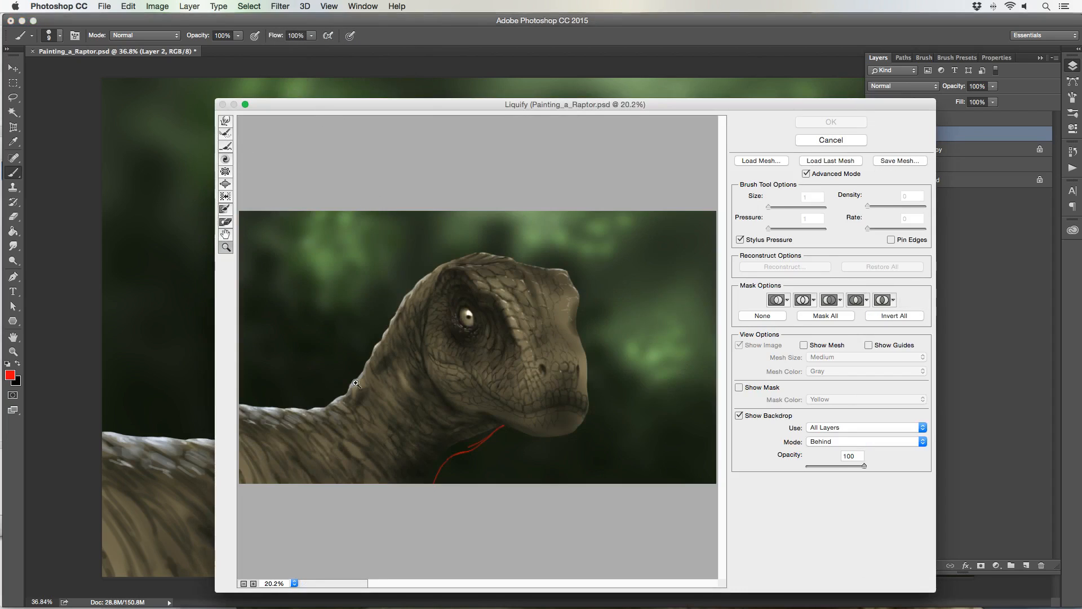
left_click_drag(439, 468, 441, 473)
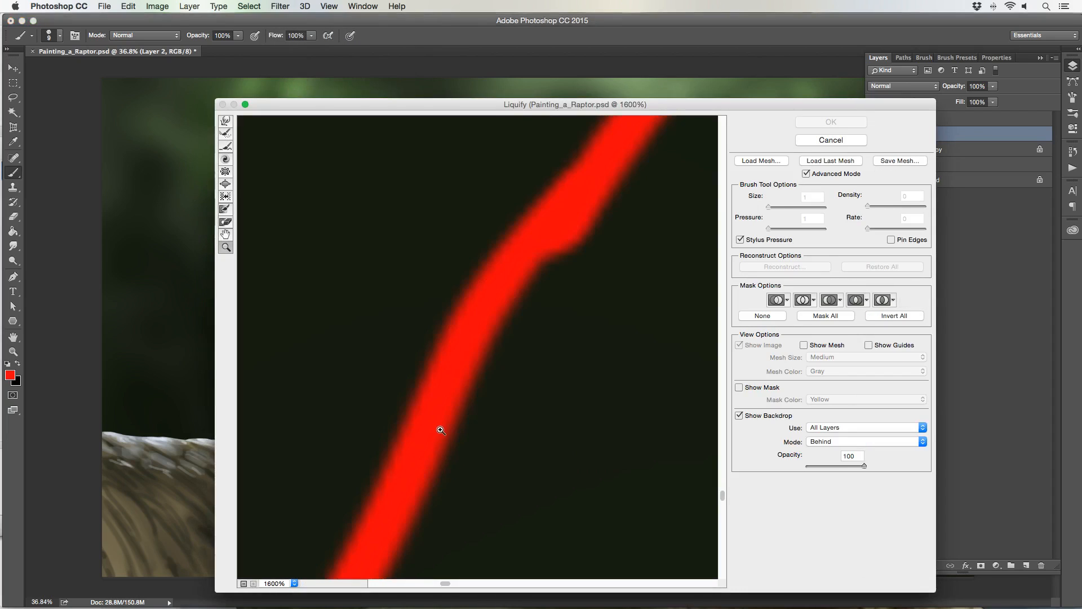
left_click(433, 434, "alt")
left_click(434, 432, "alt")
left_click(434, 435, "alt")
left_click(434, 435, "alt")
left_click(434, 435, "alt")
left_click(432, 433, "alt")
left_click(429, 431, "alt")
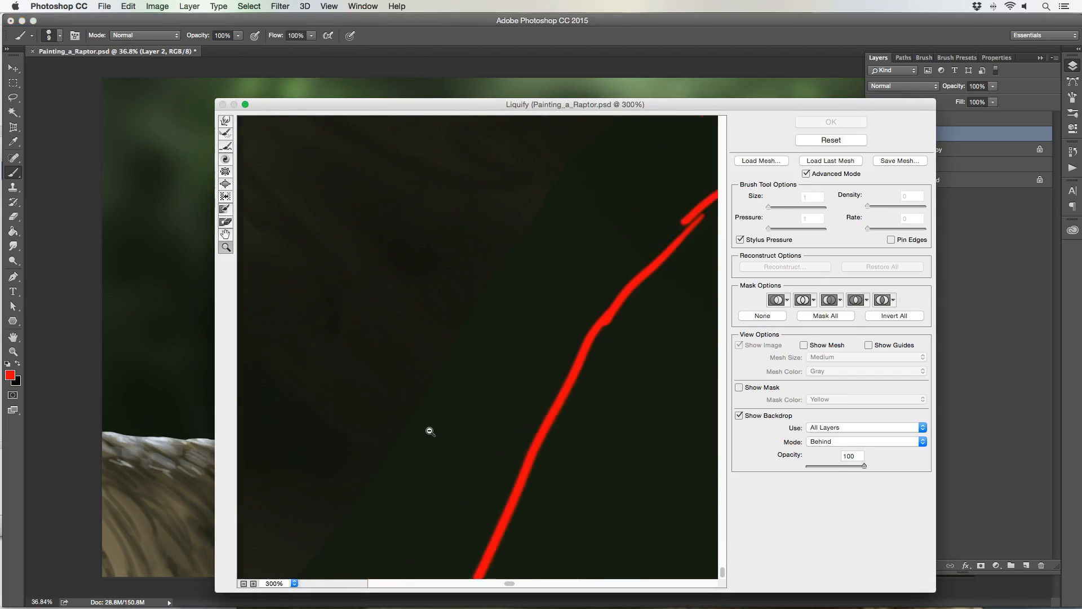
left_click(457, 425, "alt")
left_click(514, 448, "alt")
left_click(510, 451, "alt")
left_click(496, 457, "alt")
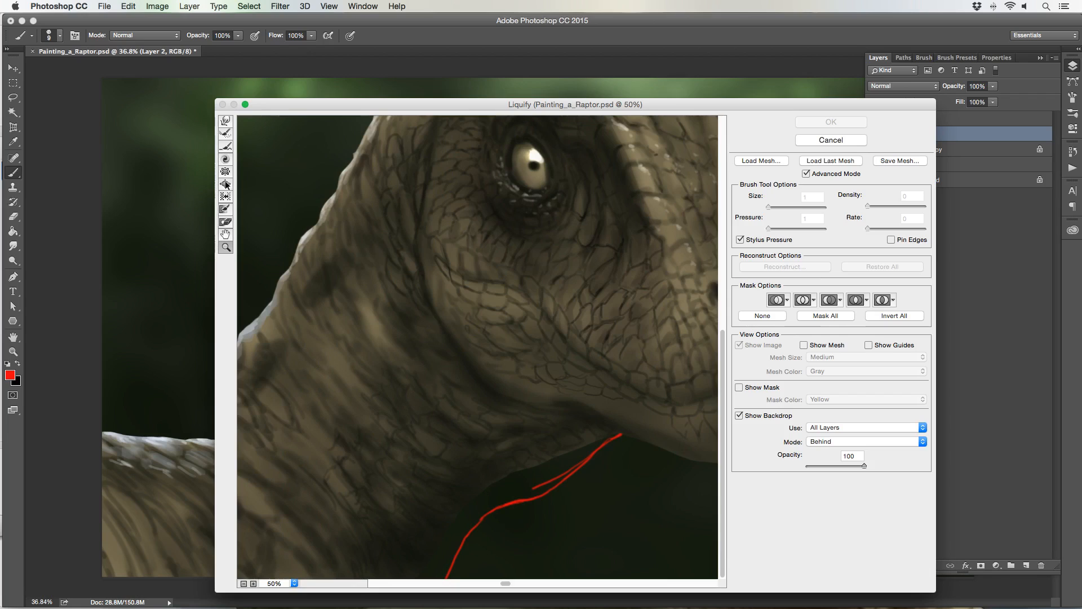
left_click(227, 124)
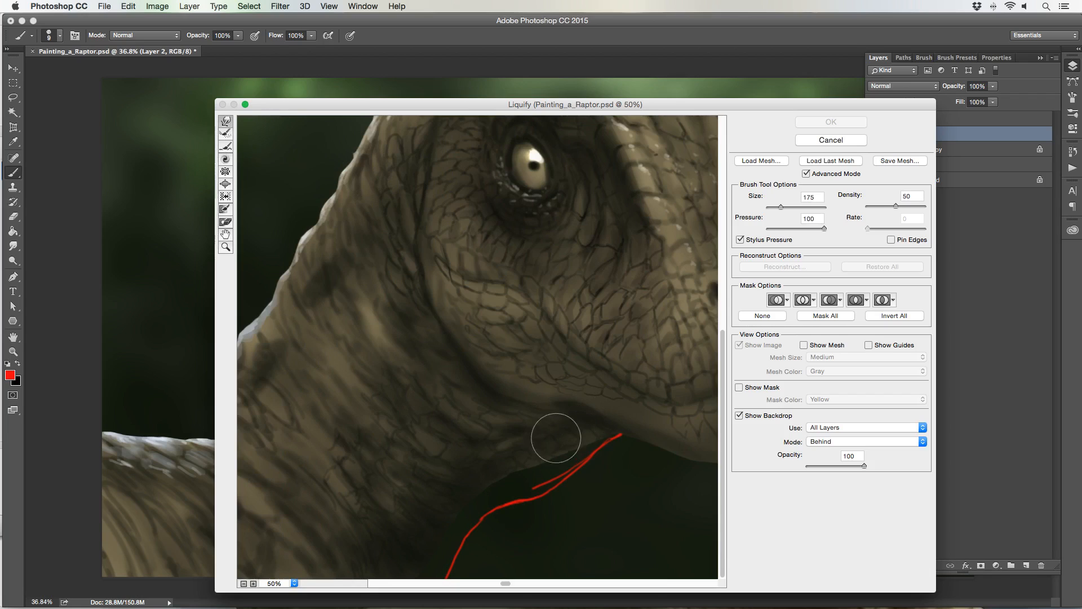
key("bracketright")
mouse_move(554, 448)
left_mouse_down()
mouse_move(531, 484)
mouse_move(483, 487)
mouse_move(447, 526)
mouse_move(437, 550)
mouse_move(455, 540)
mouse_move(440, 574)
mouse_move(422, 579)
mouse_move(448, 572)
mouse_move(449, 542)
mouse_move(464, 526)
mouse_move(458, 540)
mouse_move(613, 428)
left_mouse_up()
key("[")
key("]")
key("[")
key("[")
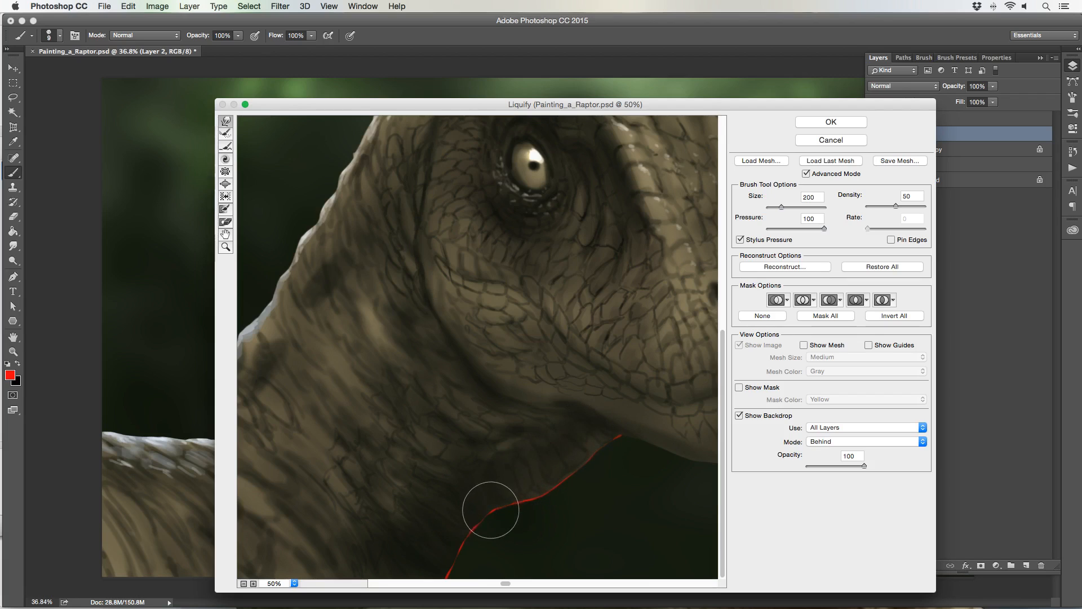
- Refine the throat edge along the red guide with a smaller warp brush and apply the Liquify changes
key("[")
key("[")
key("[")
left_click_drag(493, 508, 522, 500)
left_click(822, 124)
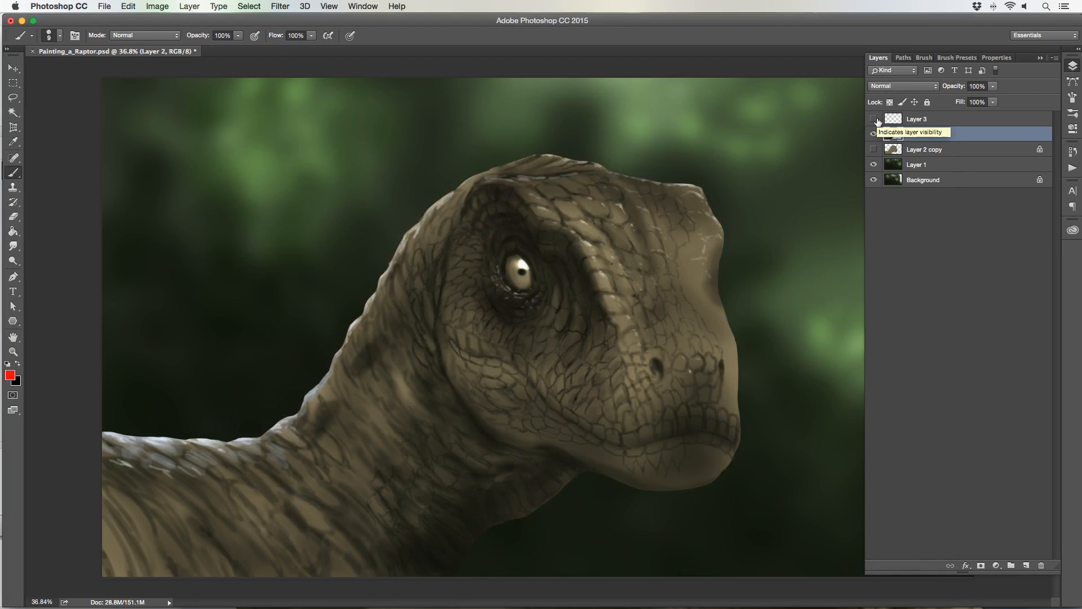
- Toggle the red guide line to compare it with the reshaped throat, then delete Layer 3
left_click(876, 120)
left_click(876, 120)
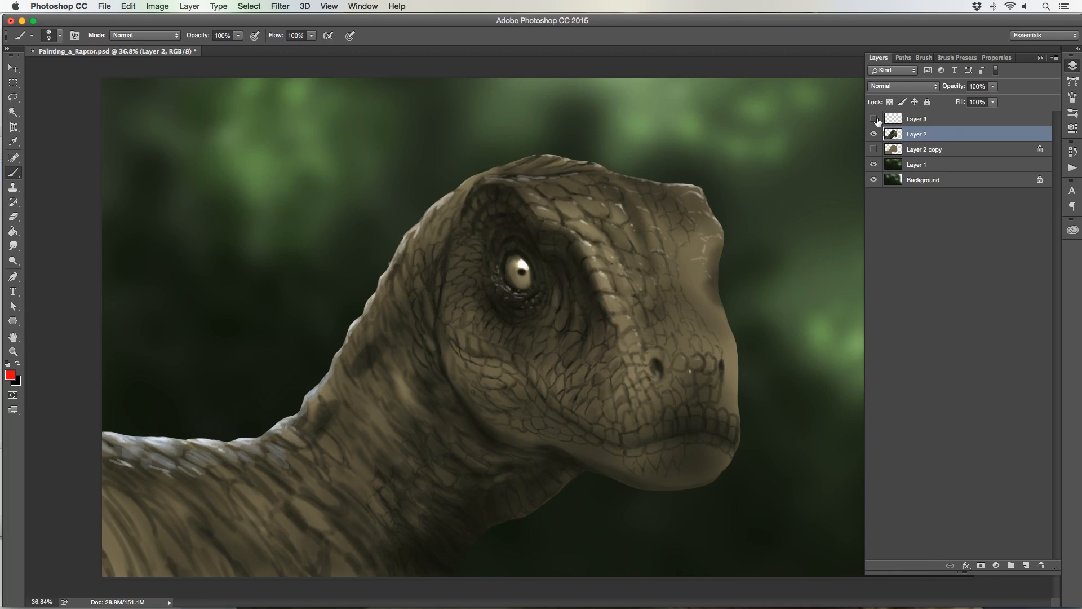
left_click(875, 119)
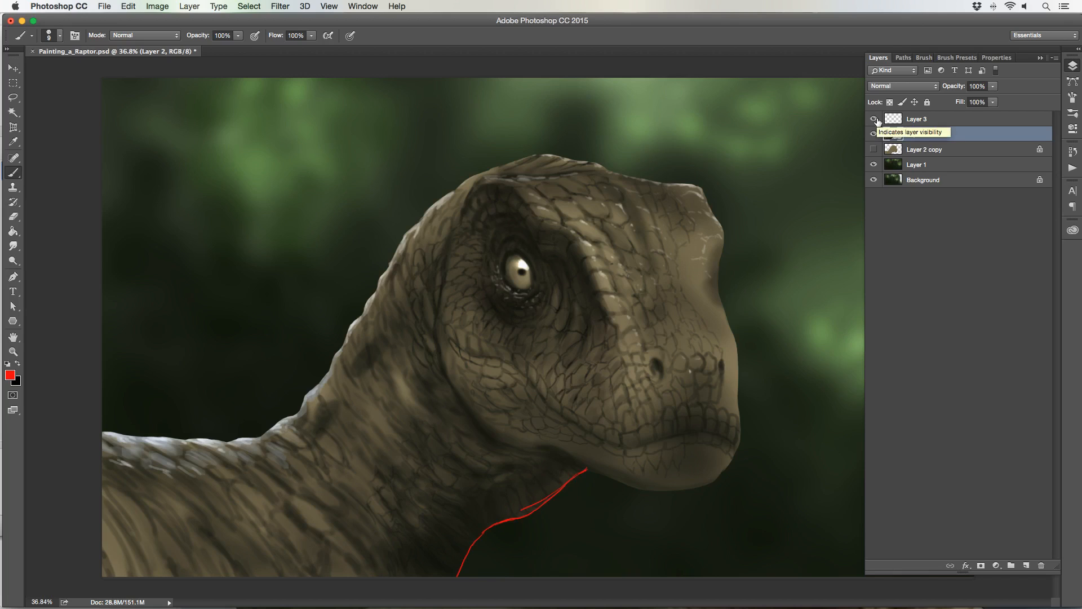
left_click(945, 120)
key("Delete")
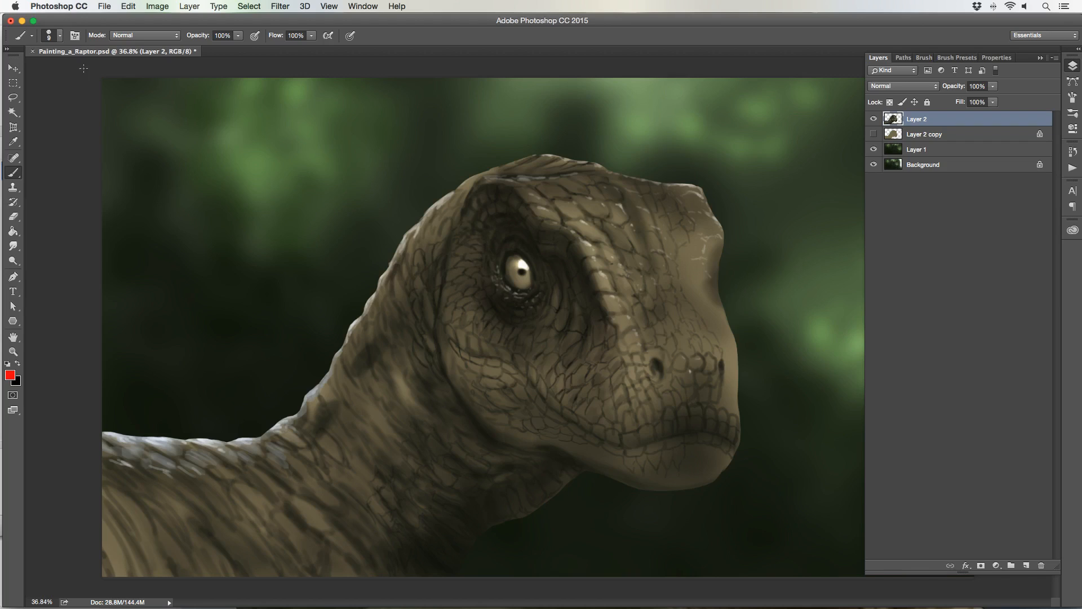
- Select a rectangular area around the raptor's head and open it in the Liquify filter
left_click(13, 83)
left_click_drag(365, 142, 720, 506)
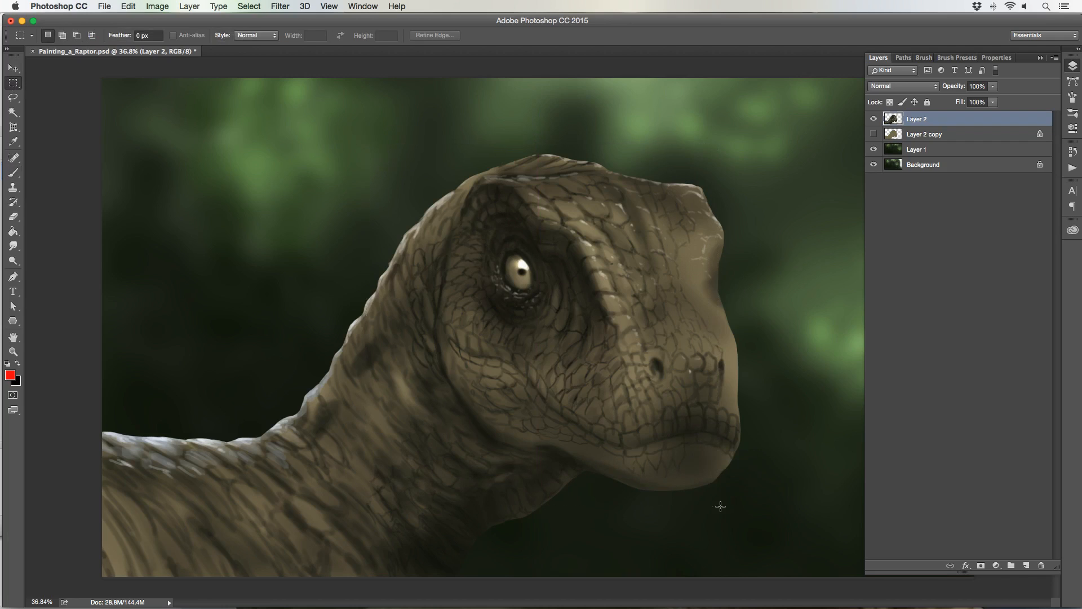
left_click(281, 6)
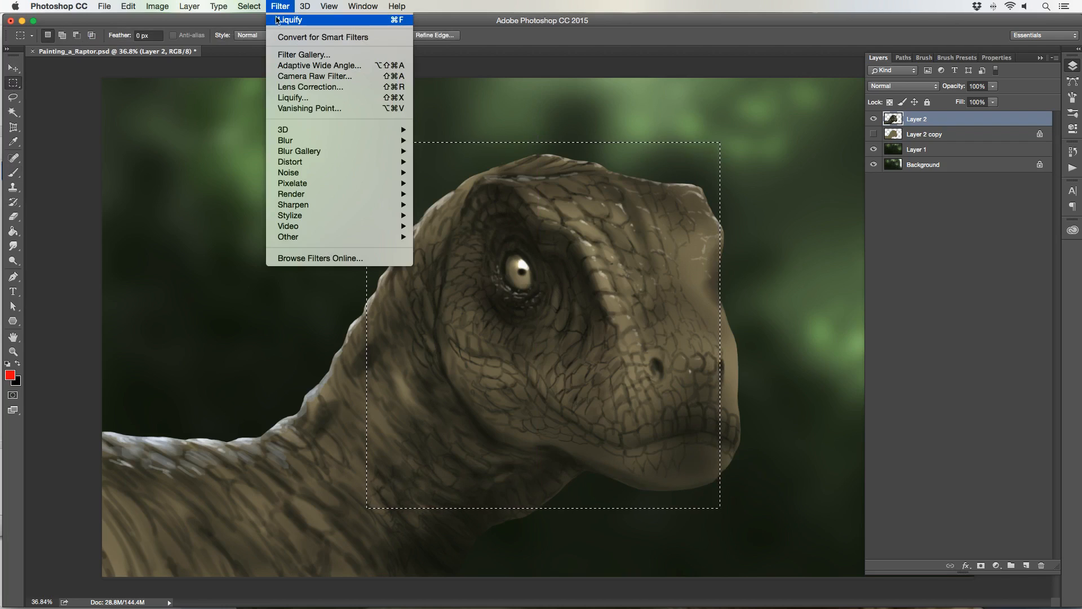
left_click(284, 98)
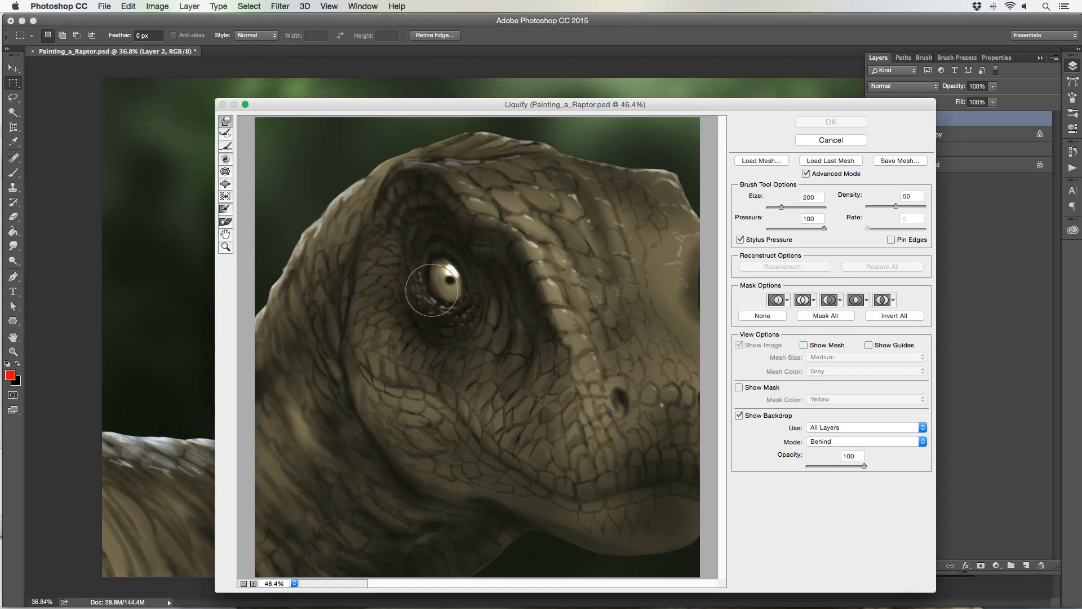
- Set the Forward Warp brush size to 500 and push the skin beside the raptor's eye upward
key("bracketright")
key("bracketright")
key("bracketright")
key("bracketright")
key("bracketright")
key("bracketright")
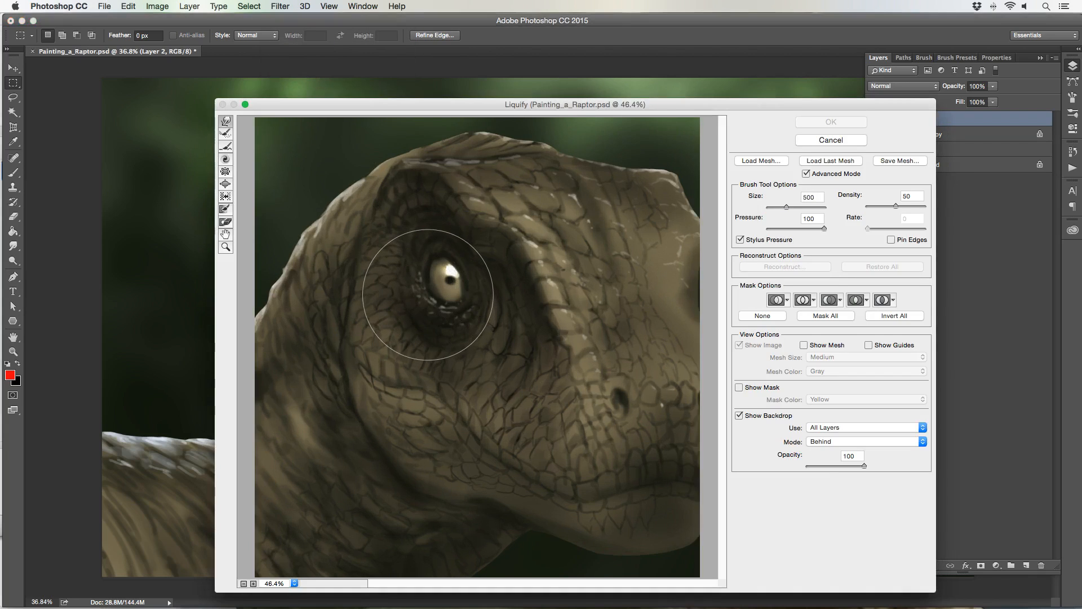
left_click_drag(398, 280, 391, 244)
- Reduce the Forward Warp brush to 250, then 200 and 100, and reshape the raptor's upper eyelid and the side of its eye
key("bracketleft")
key("bracketleft")
key("bracketleft")
key("bracketleft")
key("bracketleft")
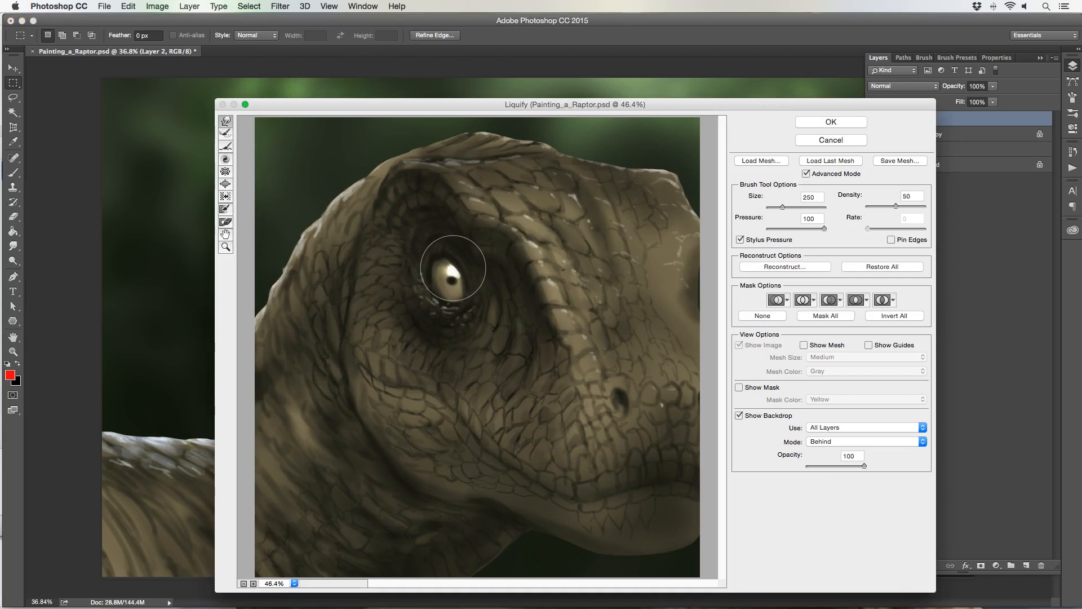
left_click_drag(453, 271, 460, 282)
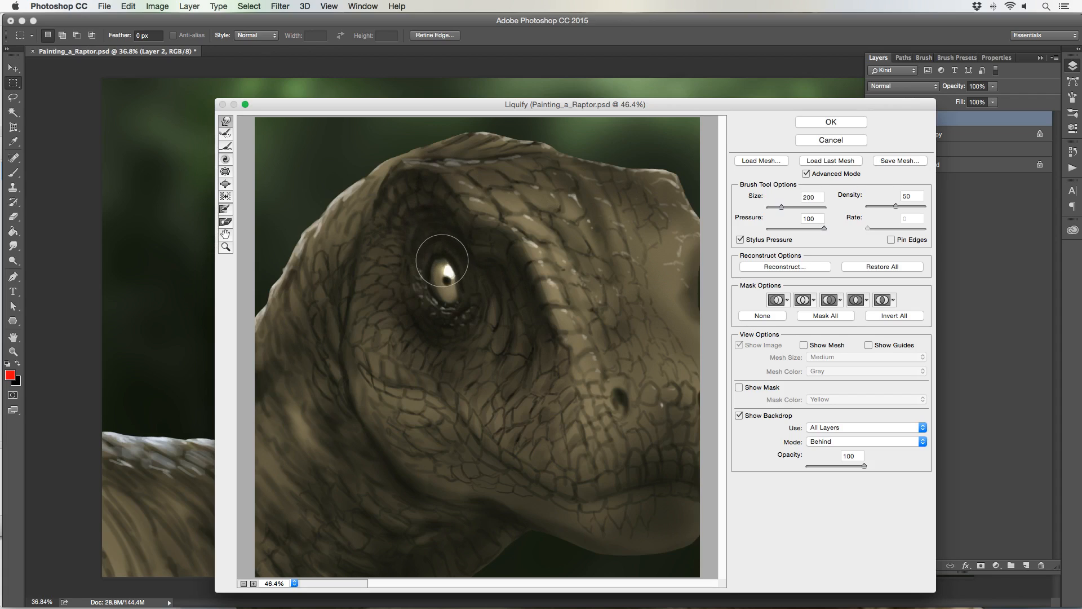
key("bracketleft")
left_click_drag(456, 273, 451, 273)
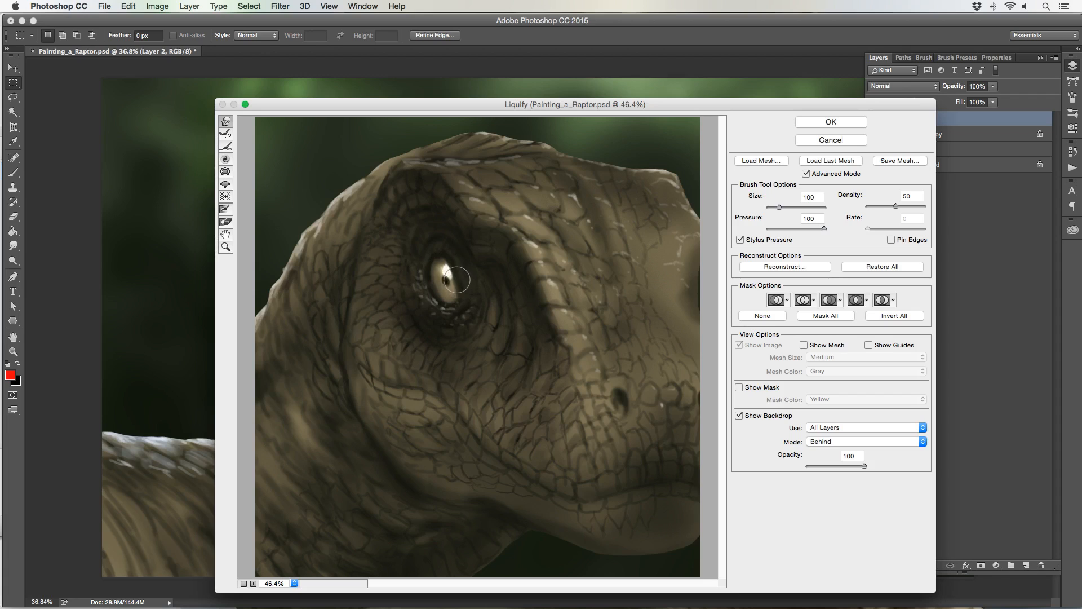
- Push the lower edge of the raptor's eye upward, apply the Liquify changes and clear the selection
key("bracketright")
left_click_drag(431, 306, 434, 296)
left_click(804, 121)
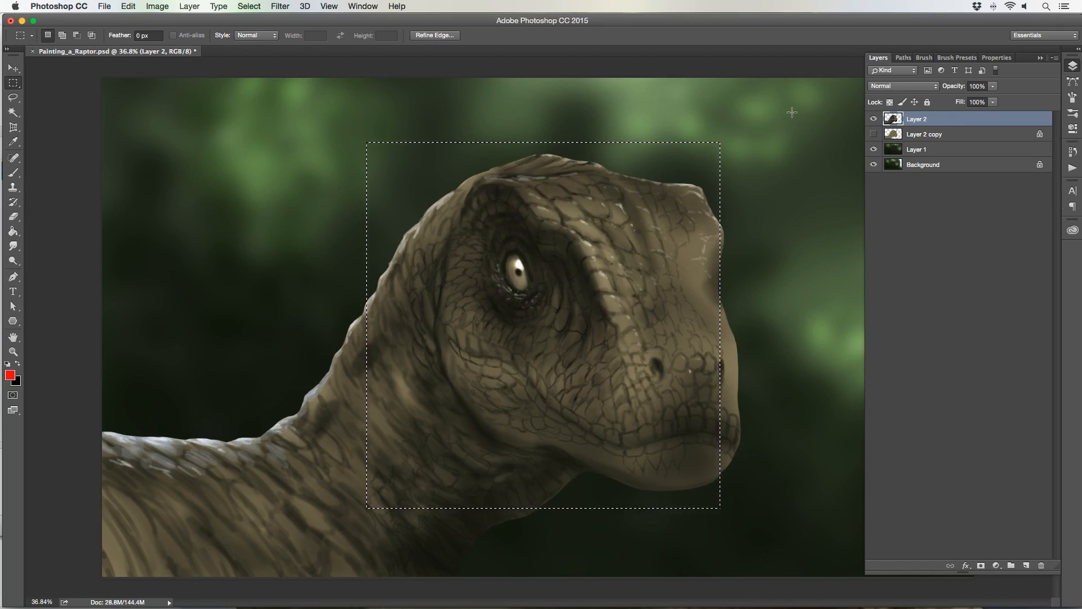
key("super+d")
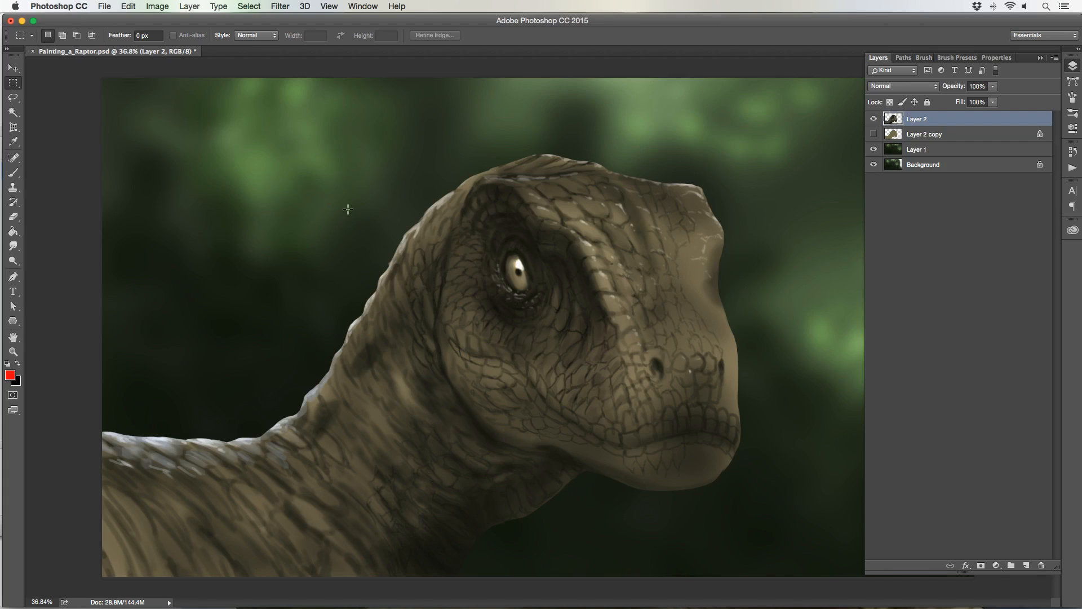
- Set up the Brush tool with the 005 Chalk Painter Brush and a dark colour sampled beside the raptor's eye
left_click(14, 173)
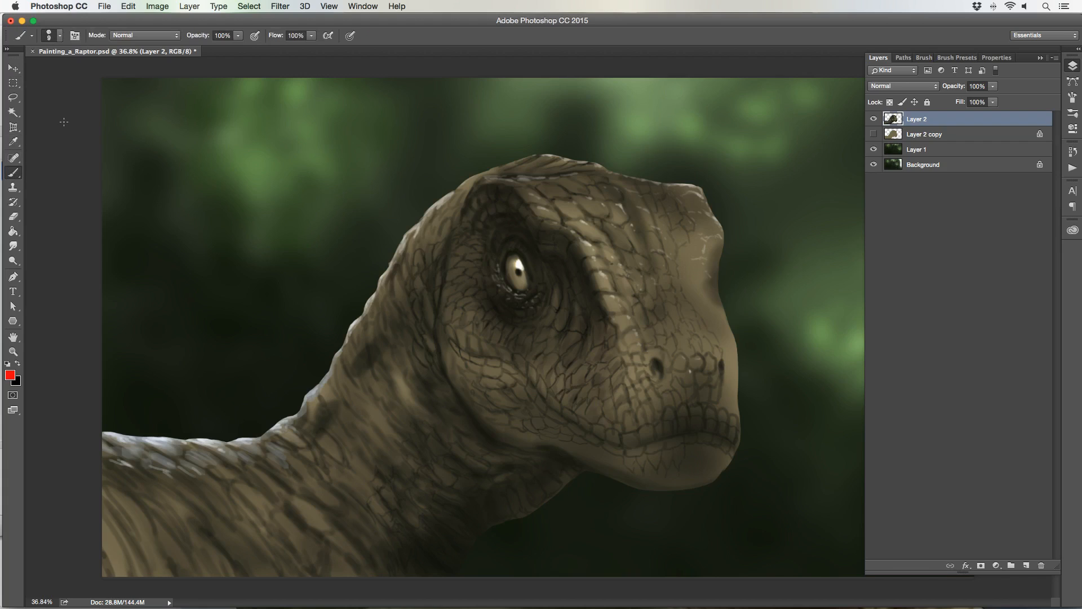
left_click(18, 363)
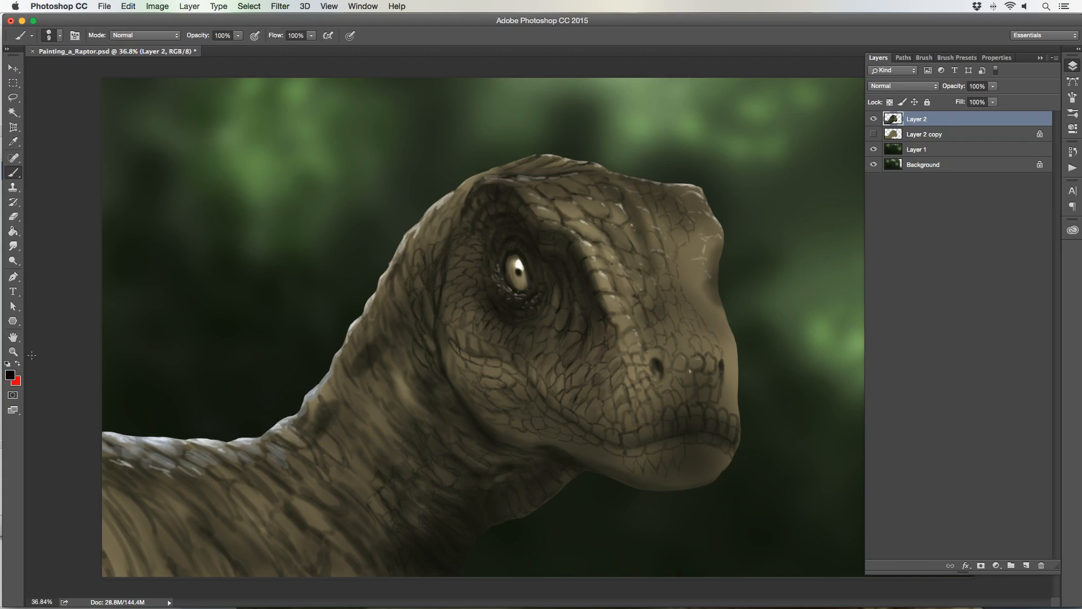
left_click(541, 263, "alt")
left_click(60, 35)
left_click(65, 226)
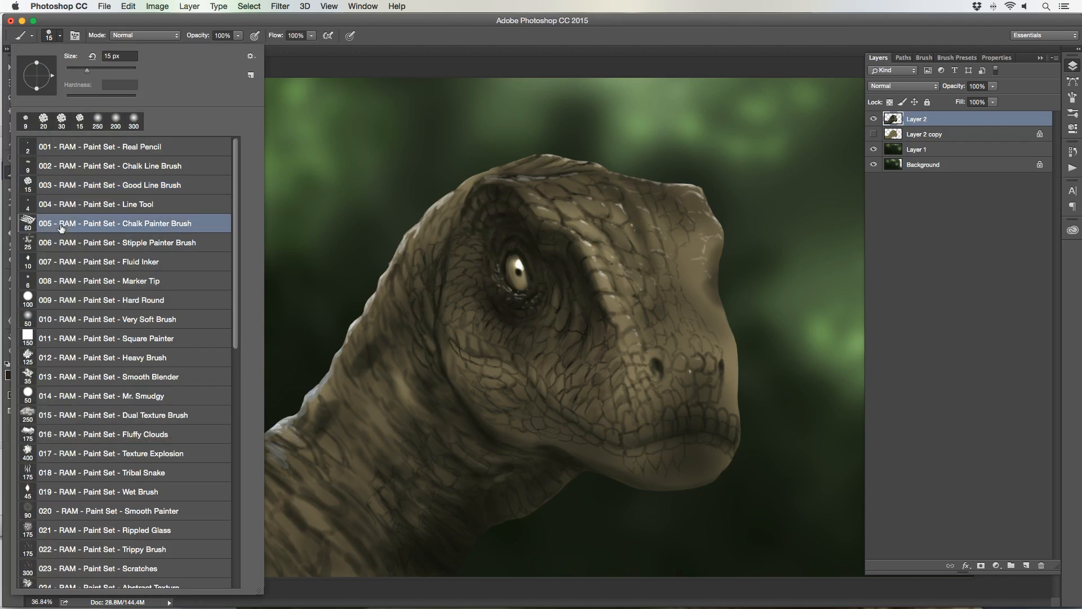
left_click(393, 31)
- Paint dark scale outlines on the far side of the forehead at brush size 10, and lock Layer 2's transparent pixels
key("bracketleft")
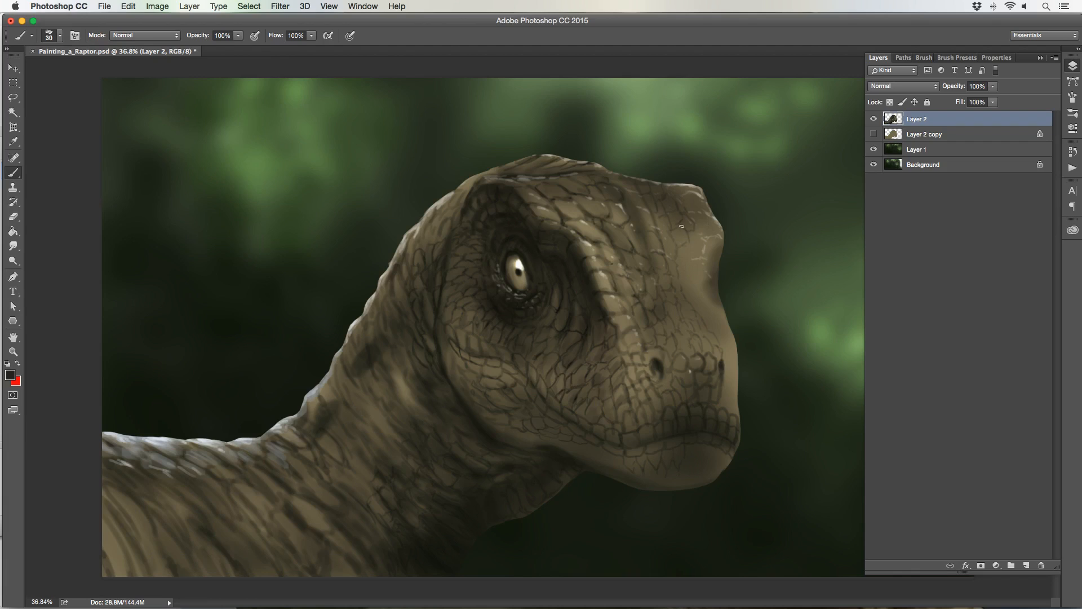
key("bracketleft")
mouse_move(682, 206)
left_mouse_down()
mouse_move(701, 203)
mouse_move(690, 193)
left_mouse_up()
left_click(890, 102)
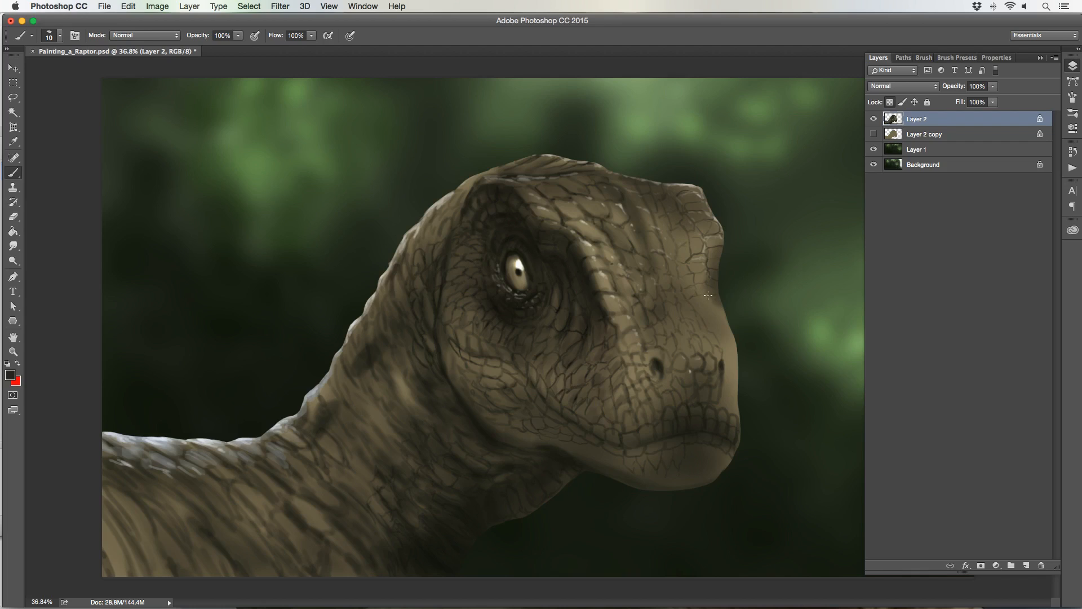
- Extend the dark scale pattern down the bridge of the snout toward the nostrils, enlarging the brush to 45
key("bracketright")
key("bracketleft")
key("bracketright")
key("bracketleft")
key("bracketright")
key("bracketright")
key("bracketright")
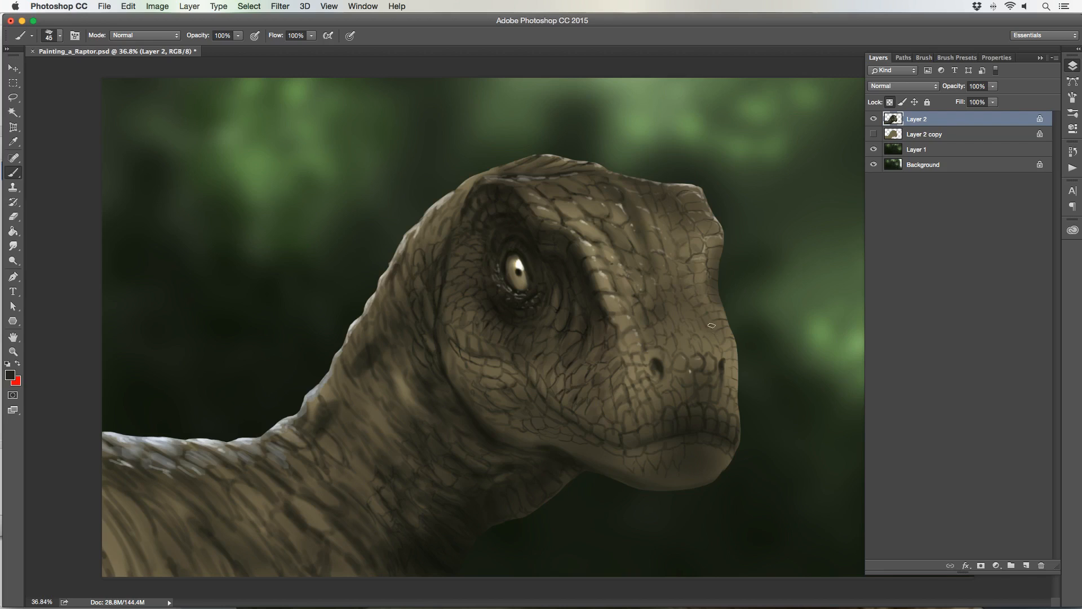
- Darken and blend the scales along the snout and face with varying brush sizes
key("bracketleft")
key("bracketright")
key("bracketright")
key("bracketright")
key("bracketright")
key("bracketleft")
key("bracketleft")
key("bracketleft")
key("bracketleft")
key("bracketleft")
key("bracketleft")
key("bracketleft")
- Paint small dark scale outlines on the neck behind the jaw with the brush reduced to 10
key("bracketright")
key("bracketleft")
key("bracketleft")
key("bracketright")
left_click_drag(409, 408, 400, 382)
key("bracketleft")
key("bracketright")
key("bracketleft")
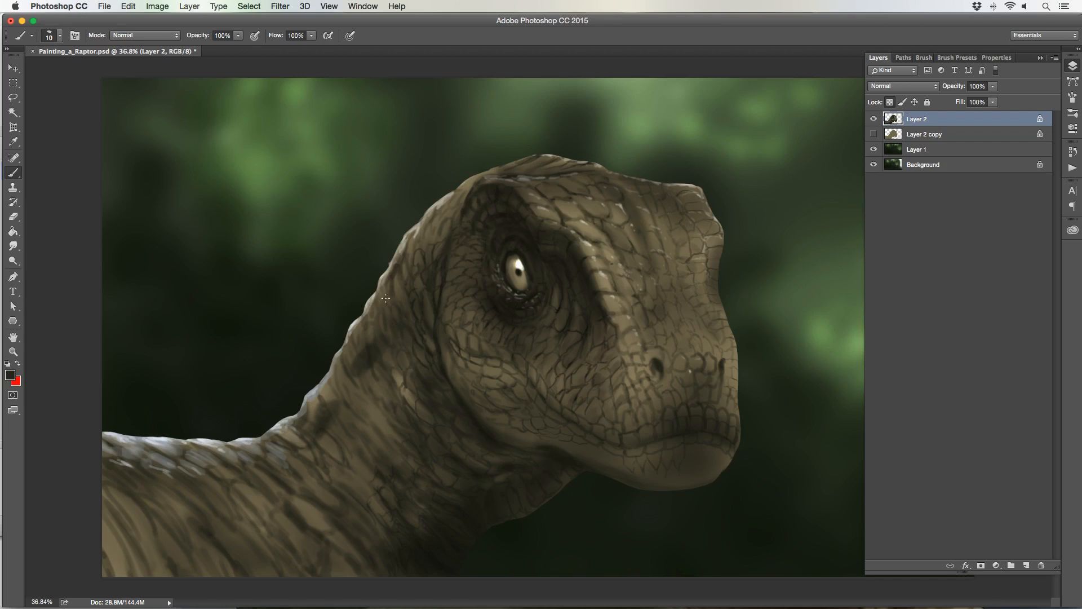
- Cover the neck and the back of the head with dark scale outlines using a brush of about 15
key("bracketright")
key("bracketleft")
key("bracketright")
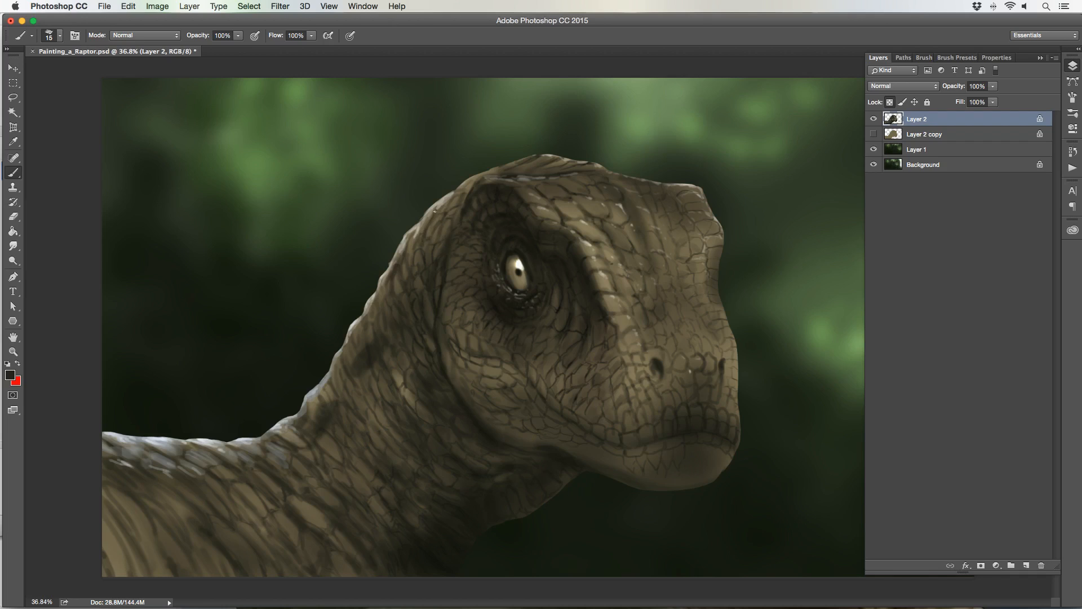
left_click_drag(434, 211, 420, 231)
key("bracketleft")
- Set the brush mode to Multiply and paint dark scale outlines across the lower jaw and chin
left_click(122, 35)
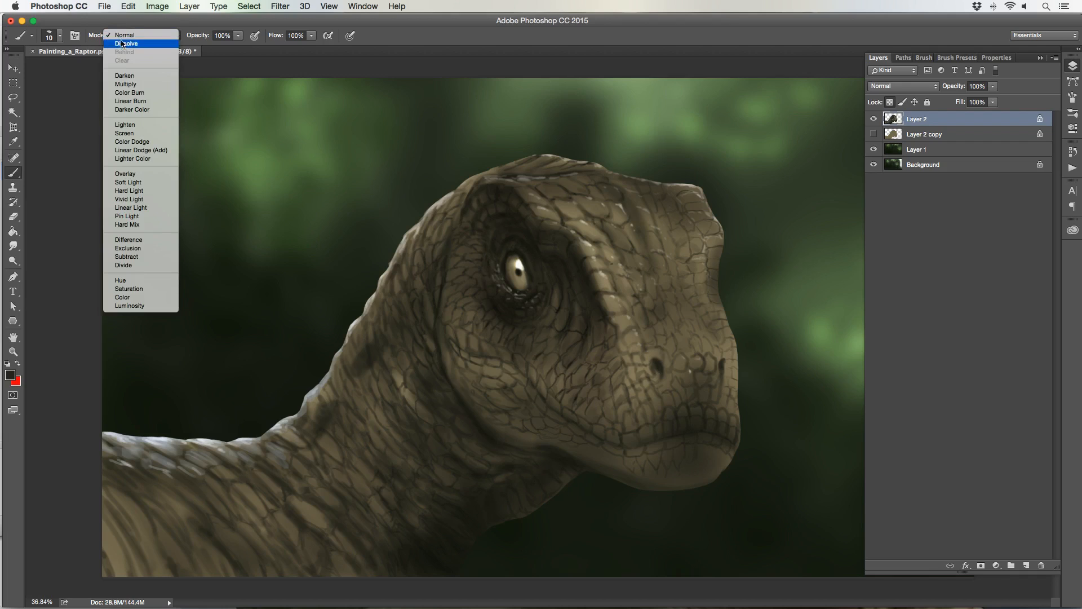
left_click(120, 84)
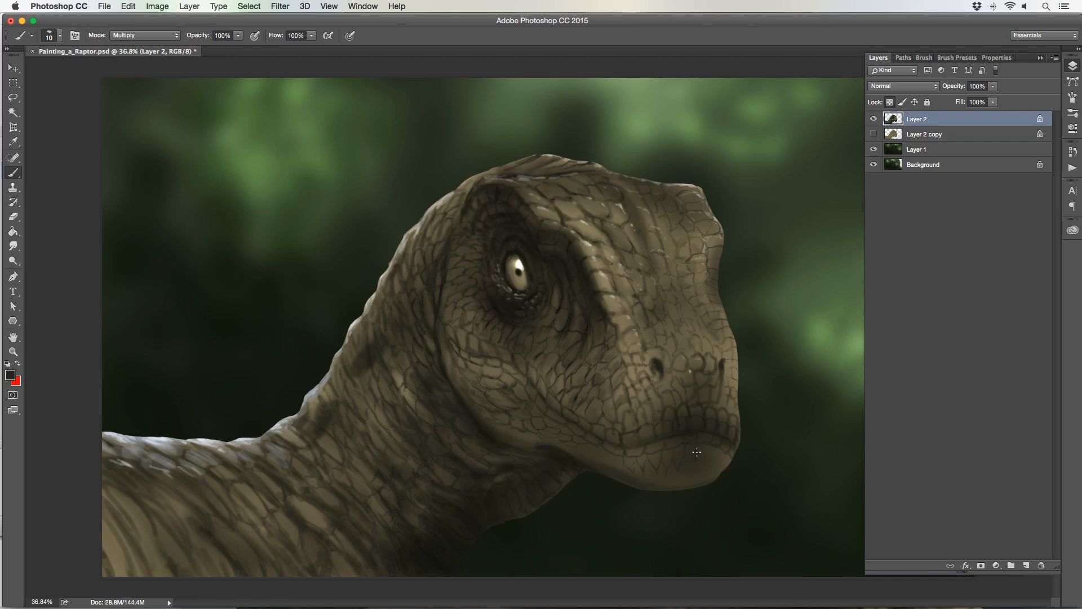
key("bracketright")
key("bracketleft")
key("bracketright")
key("bracketright")
key("bracketleft")
key("bracketleft")
key("bracketright")
- Define the far nostril with dark strokes and shade the muzzle around both nostrils with a larger brush
left_click_drag(722, 361, 727, 360)
key("bracketleft")
key("bracketright")
key("bracketright")
key("bracketright")
key("bracketright")
key("bracketright")
key("bracketright")
key("bracketright")
mouse_move(656, 365)
left_mouse_down()
mouse_move(660, 383)
mouse_move(725, 365)
mouse_move(725, 380)
left_mouse_up()
- Enlarge the Multiply brush to 175 and up to 400, and shade broadly from the eye socket toward the snout
key("bracketright")
key("bracketright")
key("bracketright")
key("bracketright")
key("bracketright")
key("bracketright")
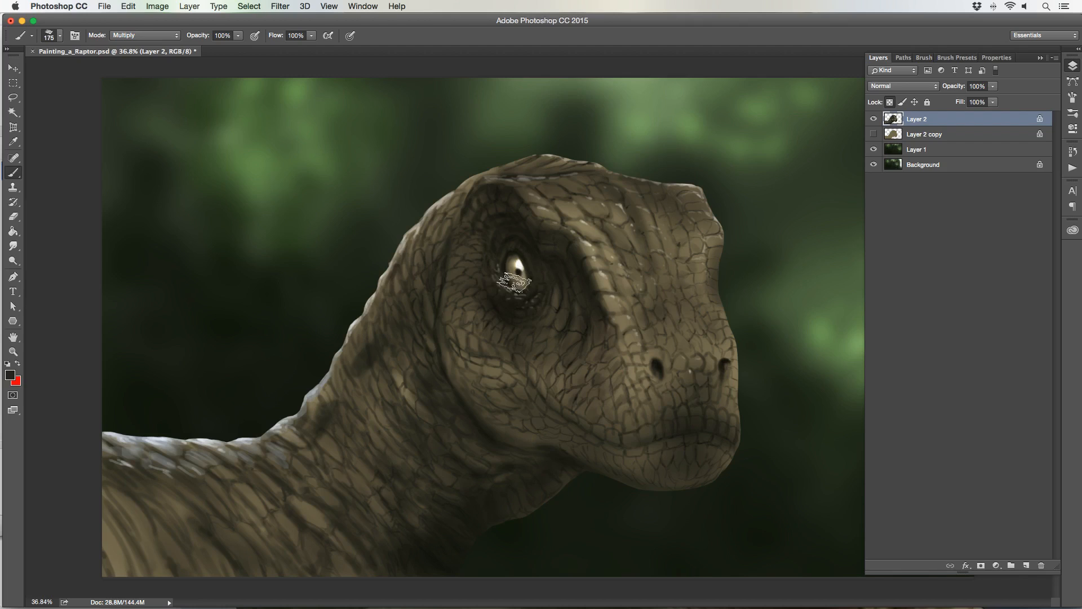
key("bracketright")
key("bracketright")
key("bracketleft")
key("bracketleft")
key("bracketright")
key("bracketright")
key("bracketright")
key("bracketright")
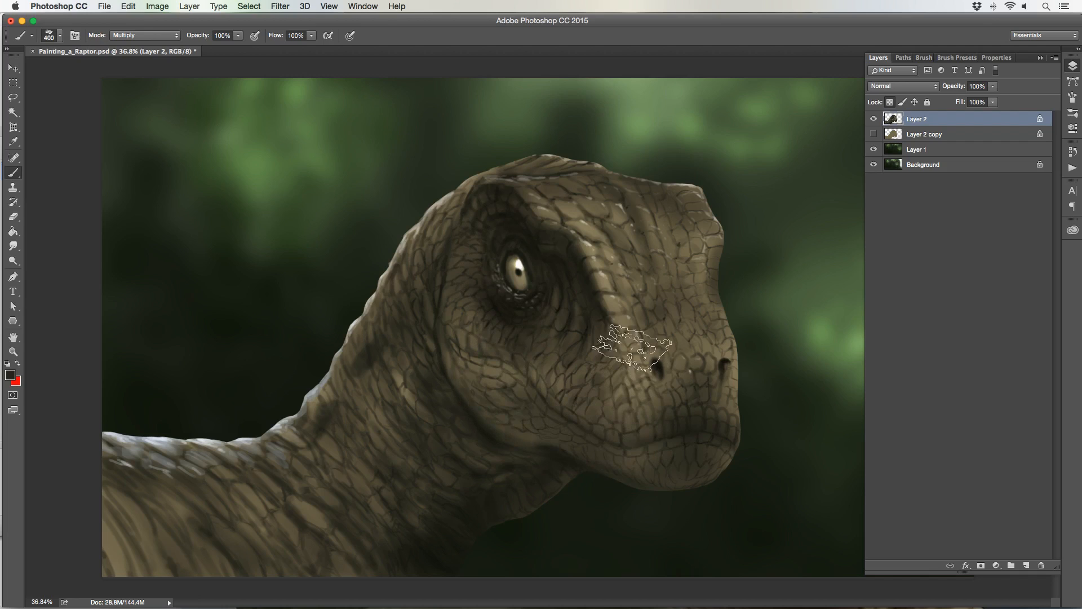
- Deepen the shadow in the hollow between the eye and the brow ridge with brush sizes from 150 to 300
key("bracketleft")
key("bracketleft")
key("bracketleft")
key("bracketleft")
key("bracketleft")
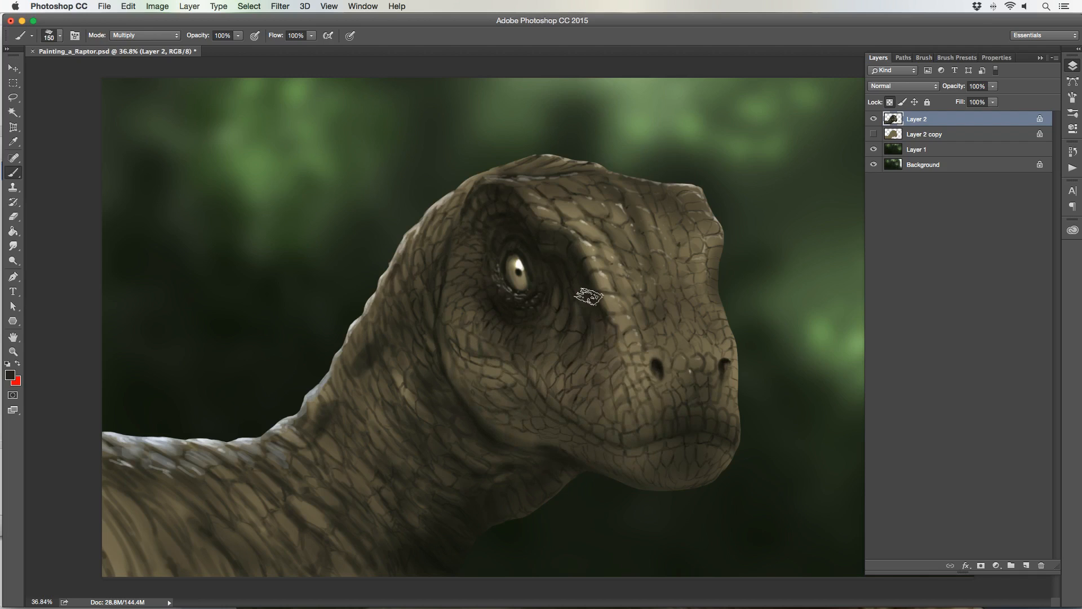
key("bracketright")
key("bracketright")
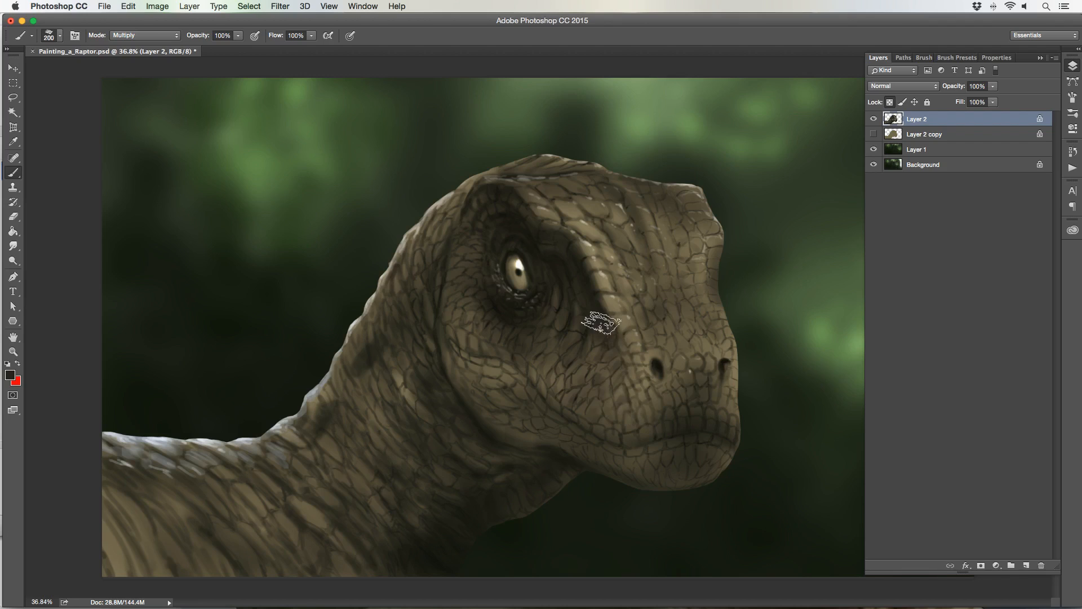
key("bracketright")
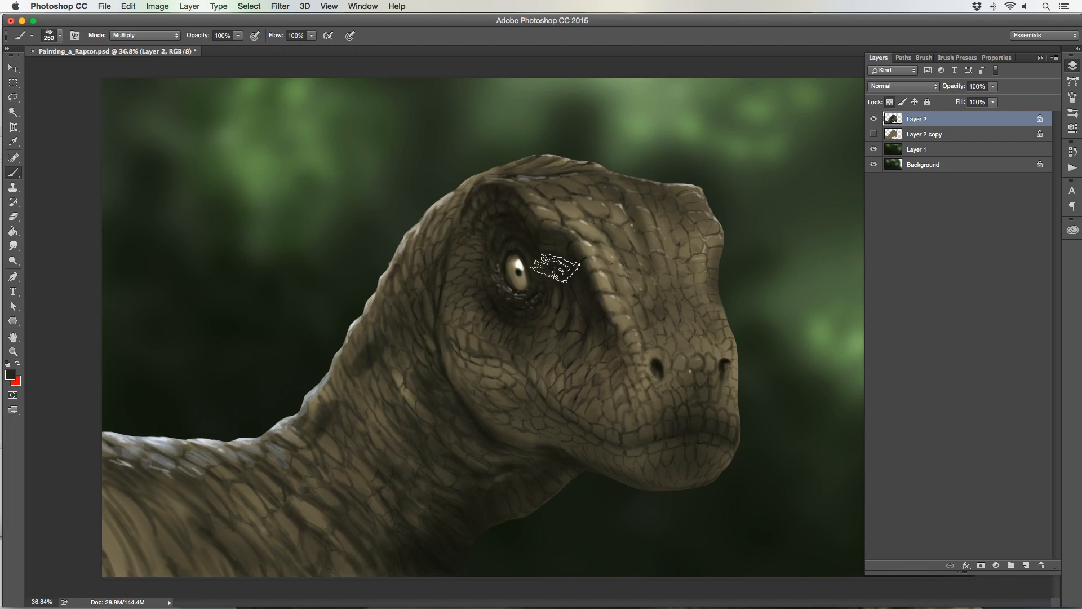
key("bracketright")
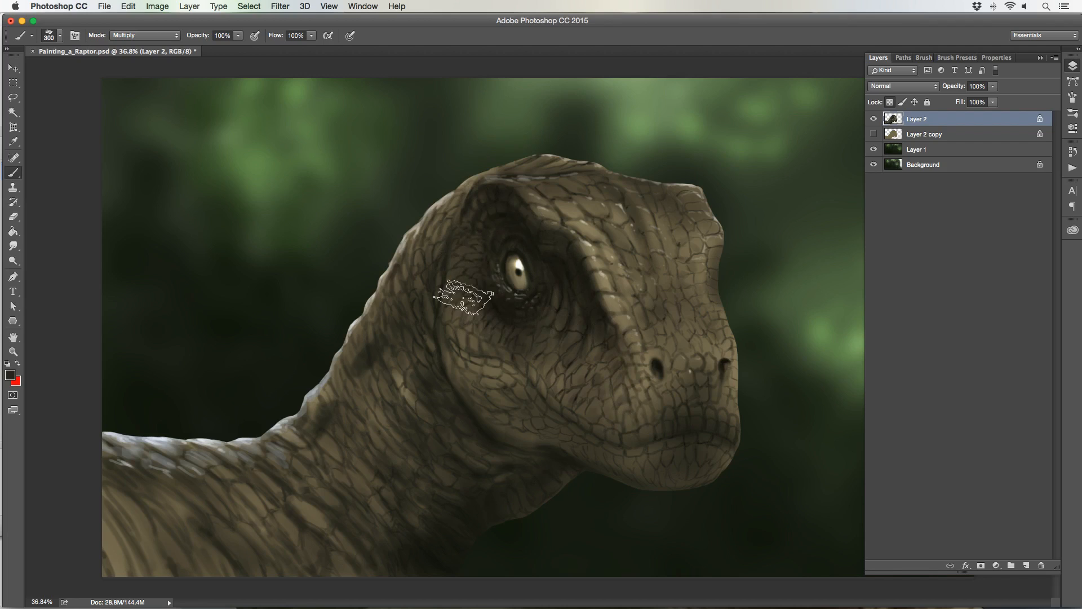
- Shade the fold between the cheek and neck with brush sizes from 125 to 300
key("bracketleft")
key("bracketleft")
key("bracketleft")
key("bracketleft")
key("bracketleft")
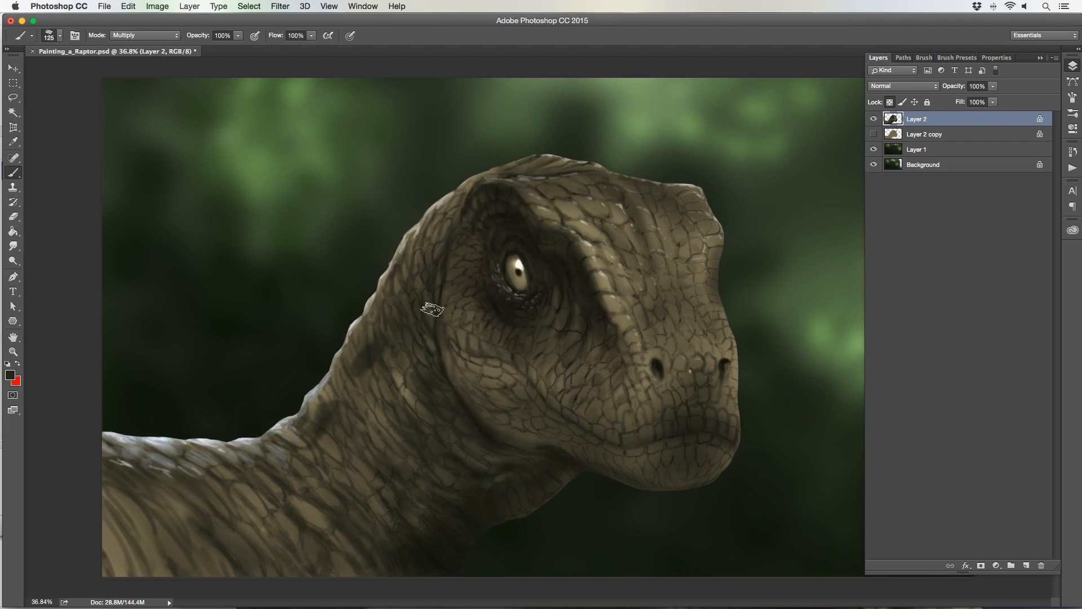
key("bracketright")
key("bracketright")
key("bracketright")
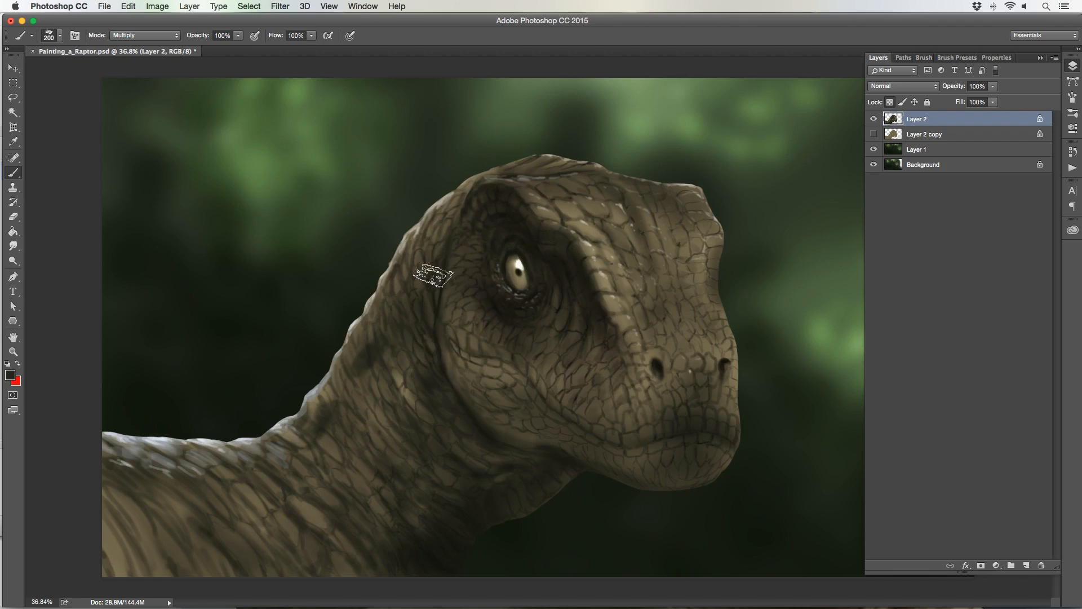
key("bracketright")
key("bracketright")
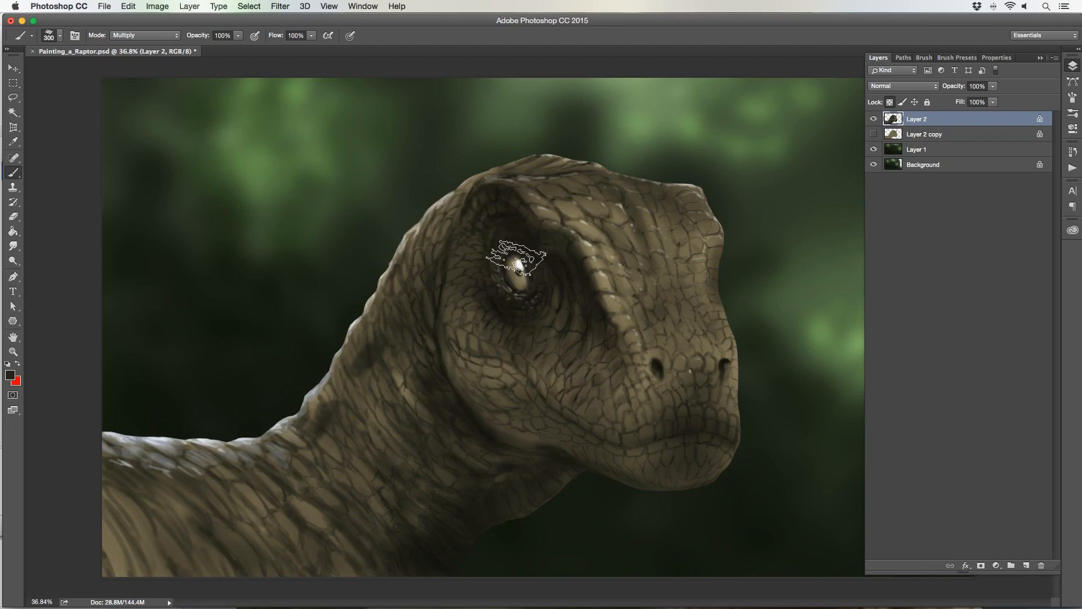
- Darken the eye socket and the skin below the eye with Multiply strokes at brush sizes of 200 to 300
key("bracketleft")
key("bracketleft")
key("bracketleft")
mouse_move(556, 284)
left_mouse_down()
mouse_move(570, 285)
mouse_move(577, 339)
left_mouse_up()
key("bracketright")
key("bracketright")
key("bracketright")
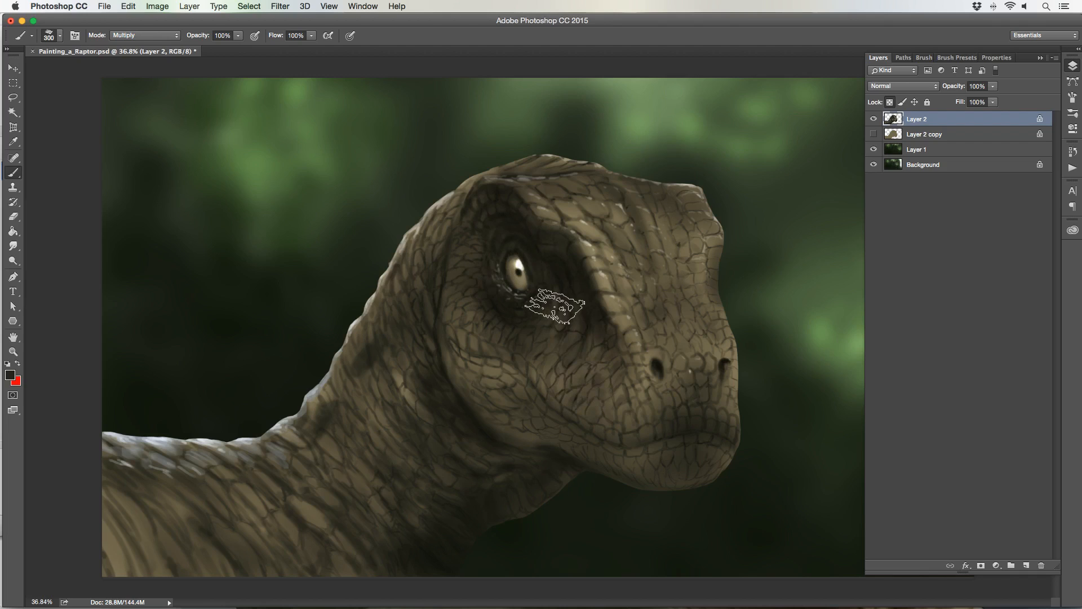
key("bracketleft")
key("bracketleft")
key("bracketleft")
key("bracketleft")
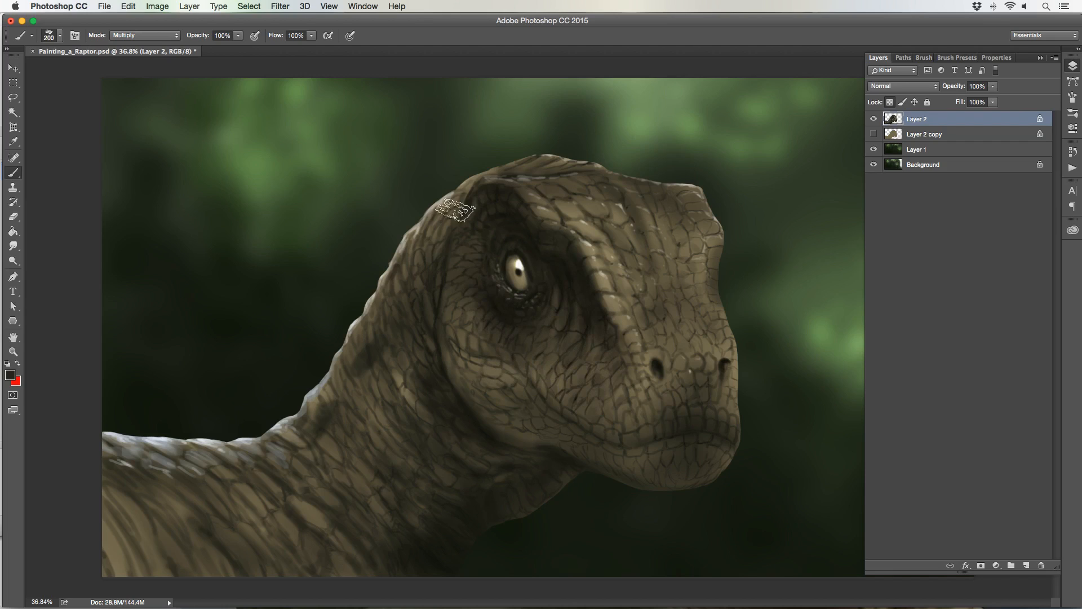
- Shade the cheek, jawline and lips with Multiply strokes, going from brush size 400 down to 150
key("bracketright")
key("bracketright")
key("bracketright")
key("bracketleft")
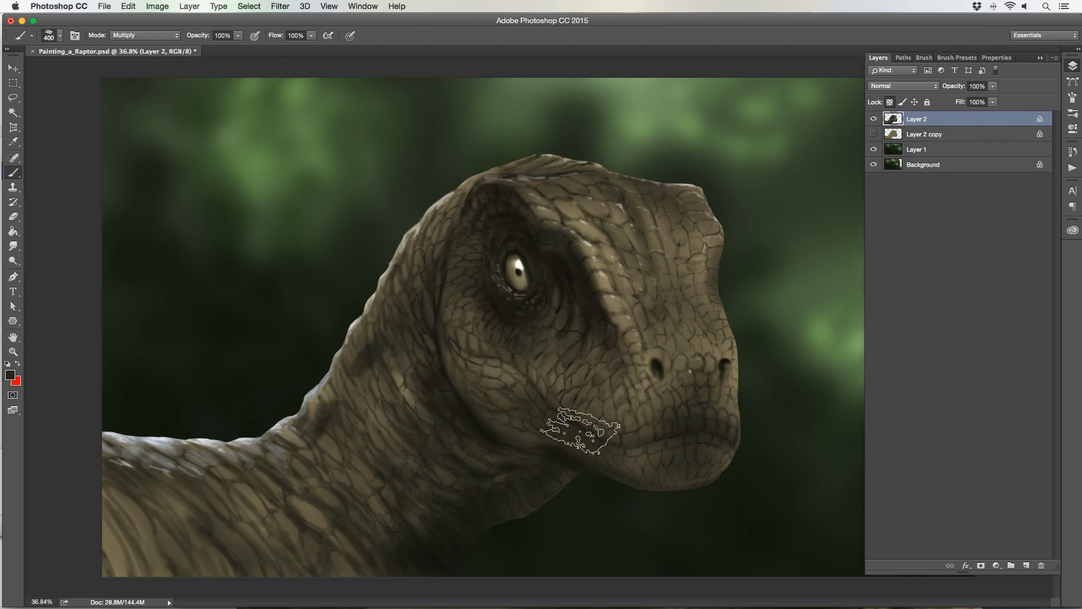
key("bracketleft")
key("bracketleft")
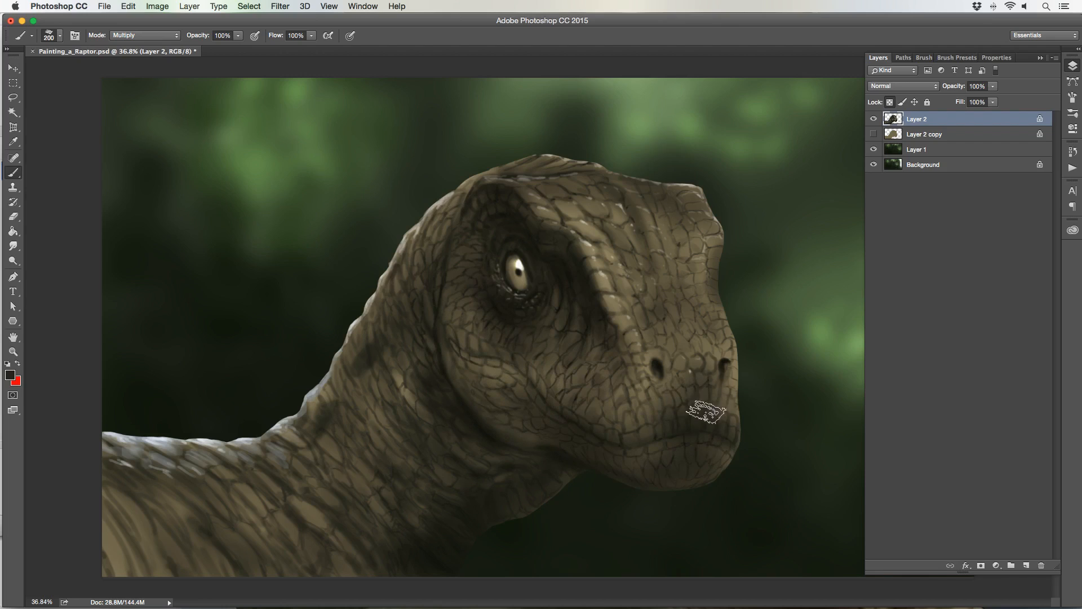
key("bracketleft")
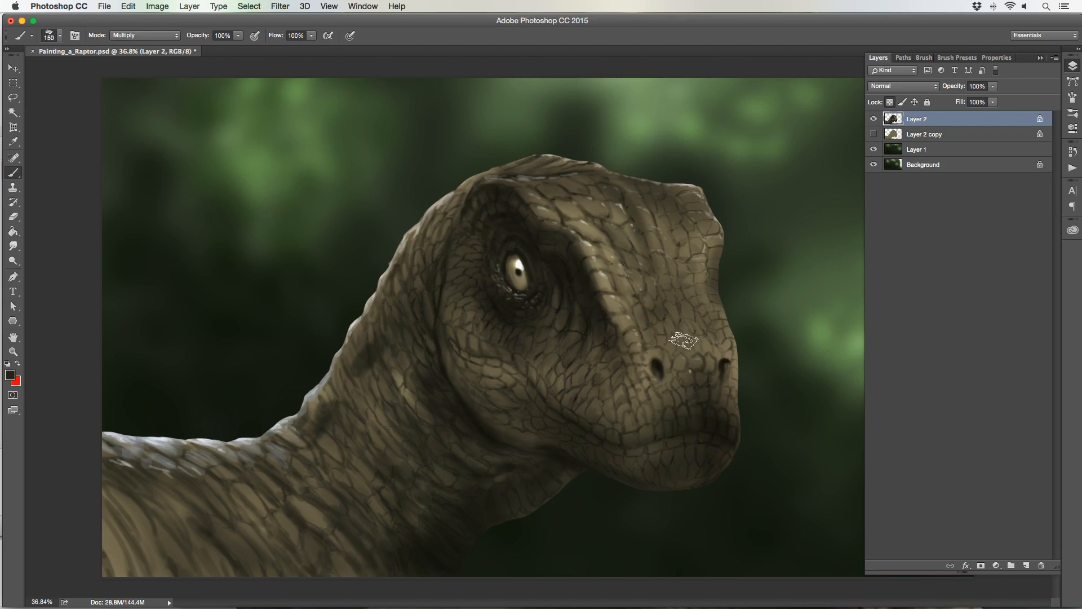
- Darken the front of the muzzle and the snout bridge above the nostrils with brush sizes of 200 to 300
key("bracketright")
key("bracketleft")
key("bracketleft")
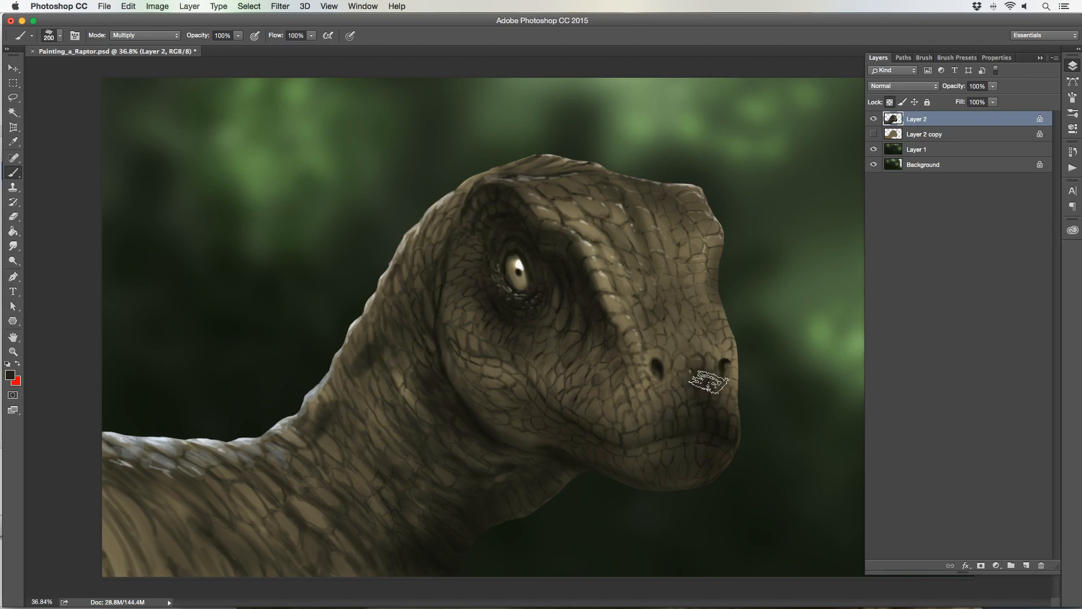
key("bracketright")
key("bracketright")
key("bracketright")
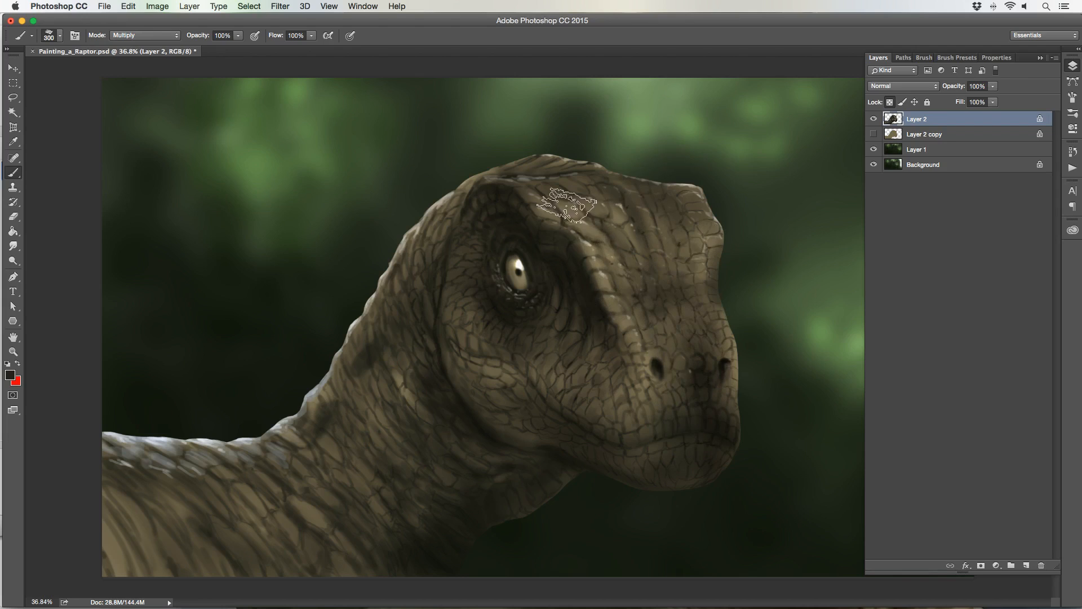
- Tone down the brow ridge and forehead scales with Multiply strokes at brush sizes from 125 to 400
key("bracketleft")
key("bracketleft")
key("bracketleft")
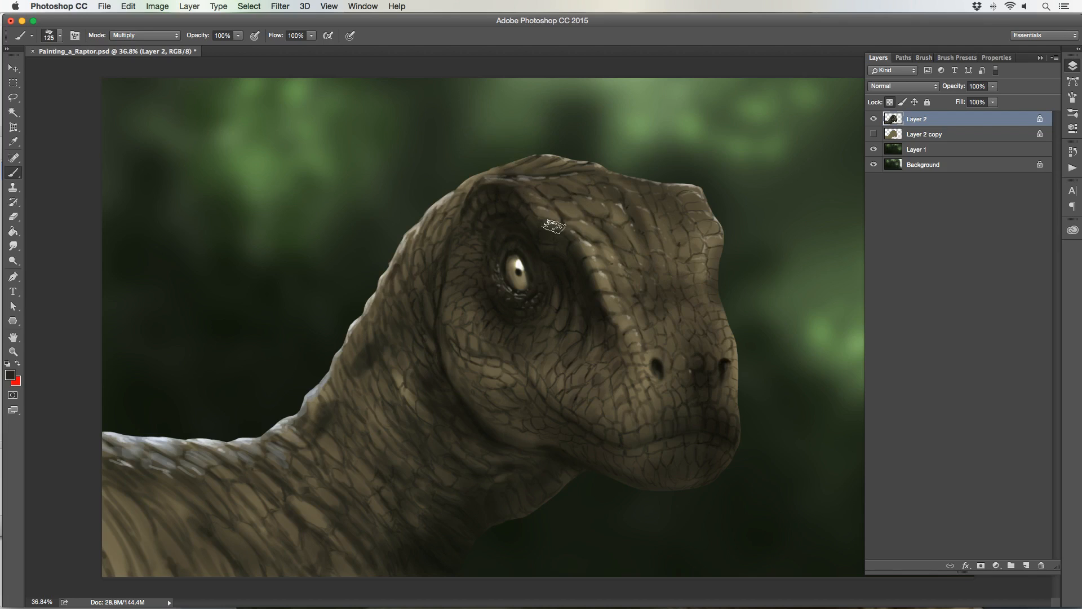
key("bracketright")
key("bracketright")
key("bracketright")
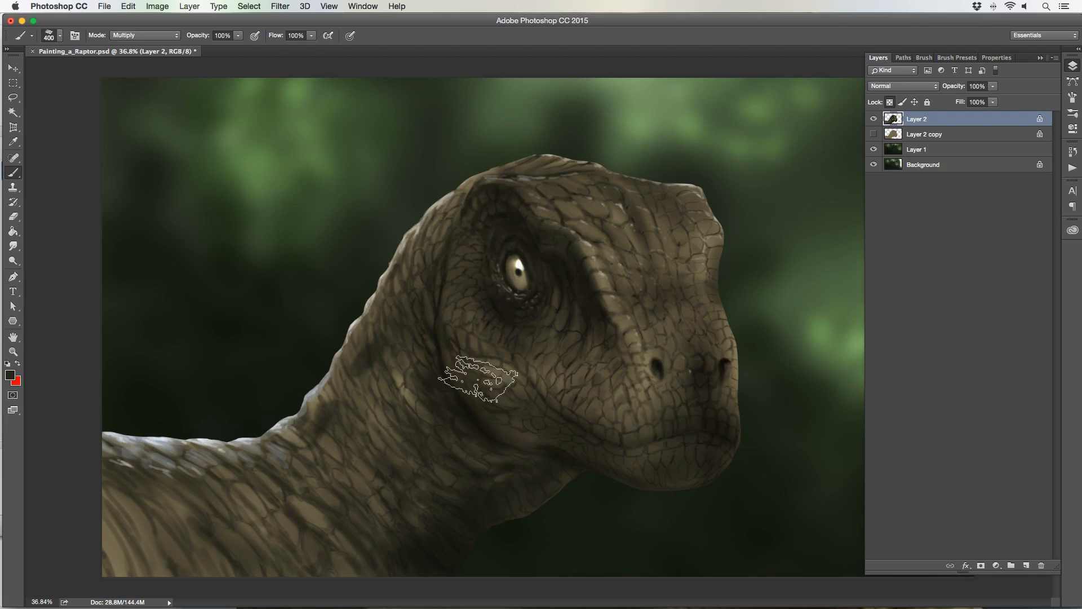
- Darken the lower neck and body with broad Multiply strokes at brush size 500, then reduce the brush to 400
key("bracketright")
key("bracketright")
key("bracketright")
key("bracketright")
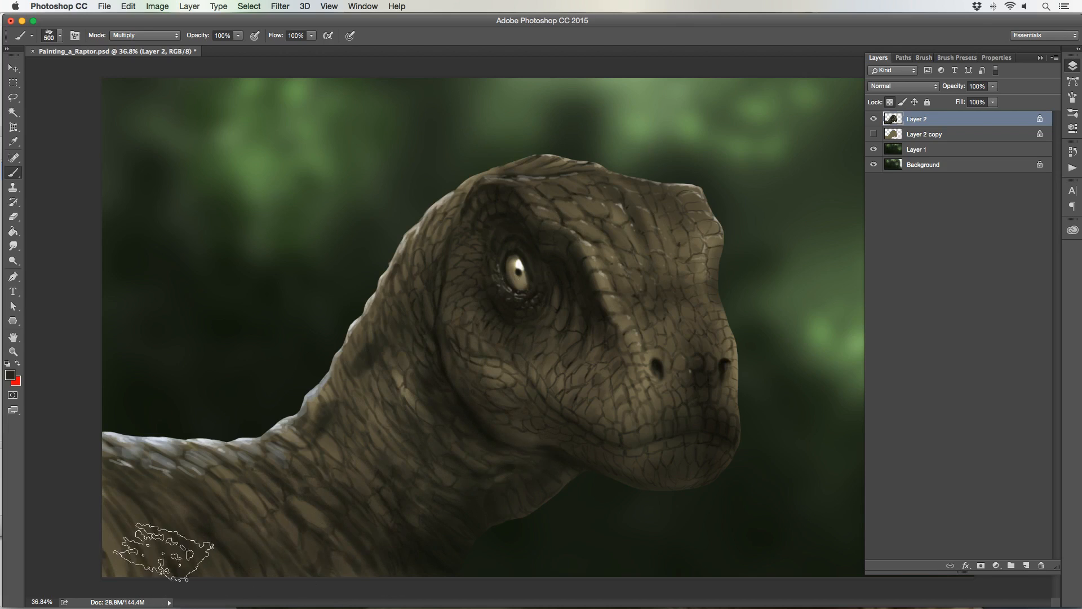
key("bracketleft")
key("bracketleft")
key("bracketleft")
key("bracketleft")
key("bracketleft")
key("bracketleft")
key("bracketleft")
key("bracketleft")
key("bracketleft")
key("bracketleft")
key("bracketleft")
key("bracketleft")
key("bracketleft")
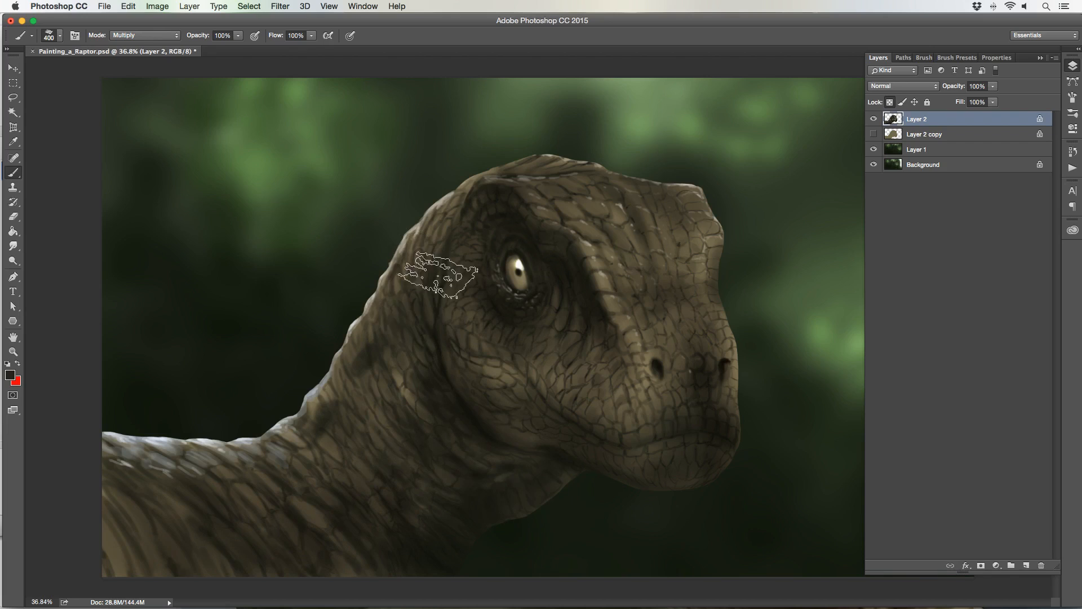
- Darken the upper neck behind the cheek with Multiply strokes at brush sizes from 175 to 250
key("bracketleft")
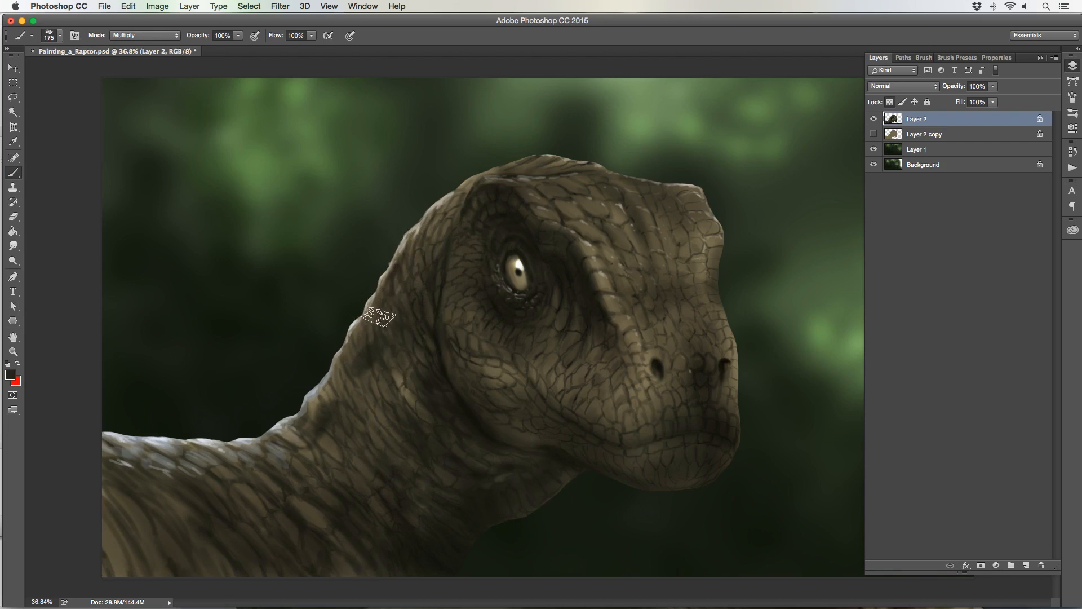
key("bracketright")
key("bracketright")
key("bracketright")
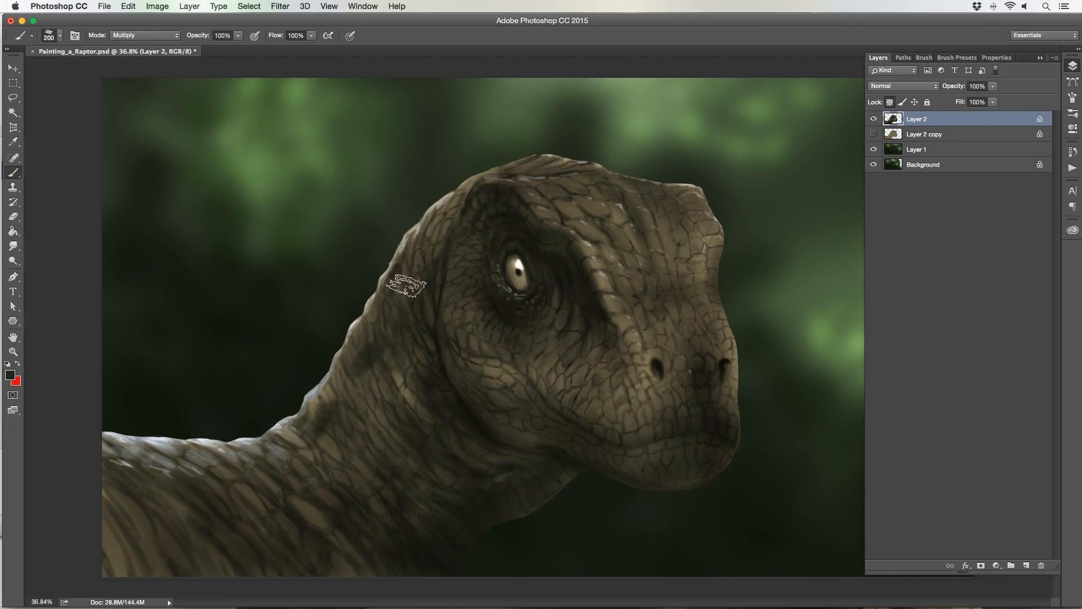
key("bracketright")
key("bracketright")
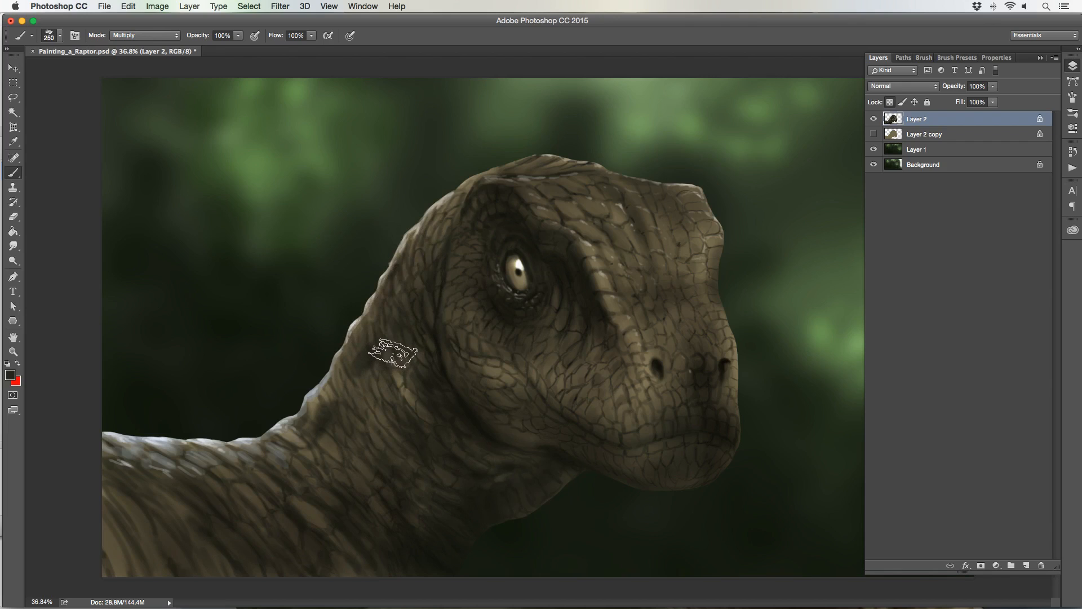
key("bracketleft")
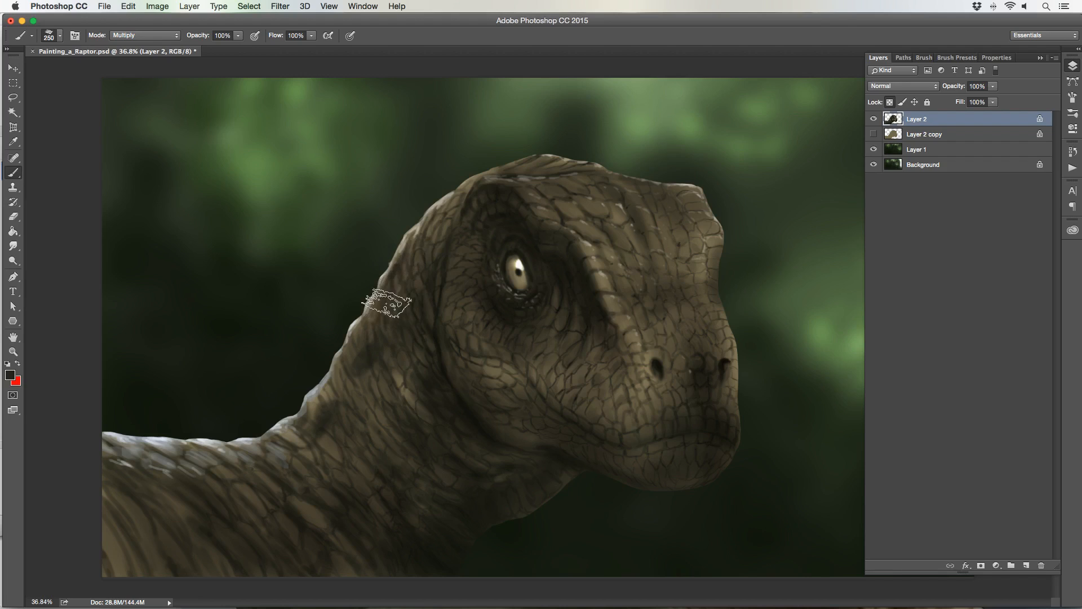
key("bracketleft")
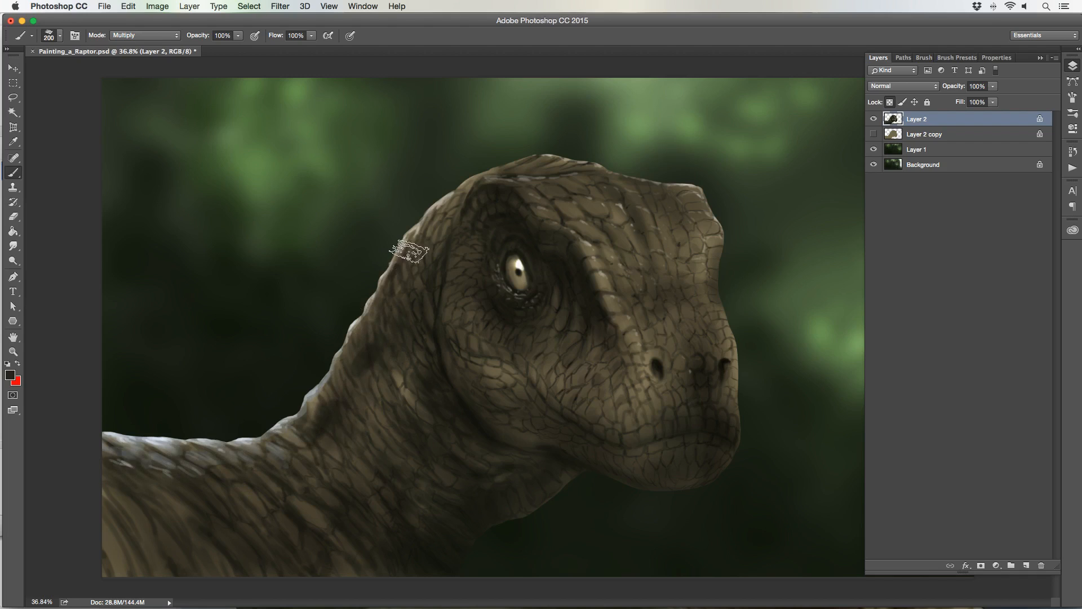
- Shade the jaw, cheek and upper lip with Multiply strokes at brush sizes of 300, 150 and 200
key("bracketright")
key("bracketleft")
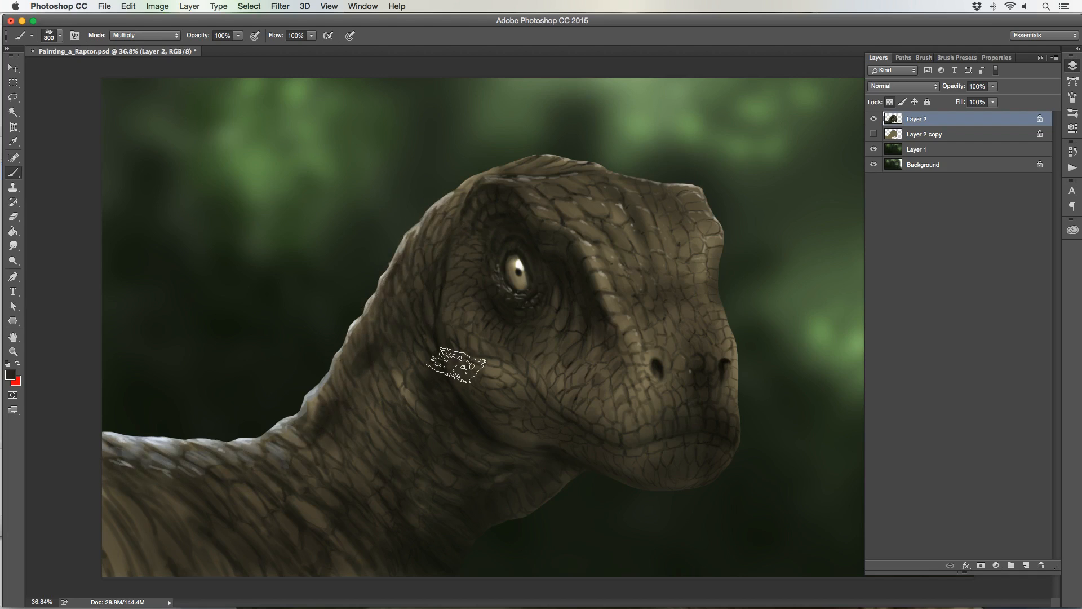
key("bracketleft")
key("bracketleft")
key("bracketleft")
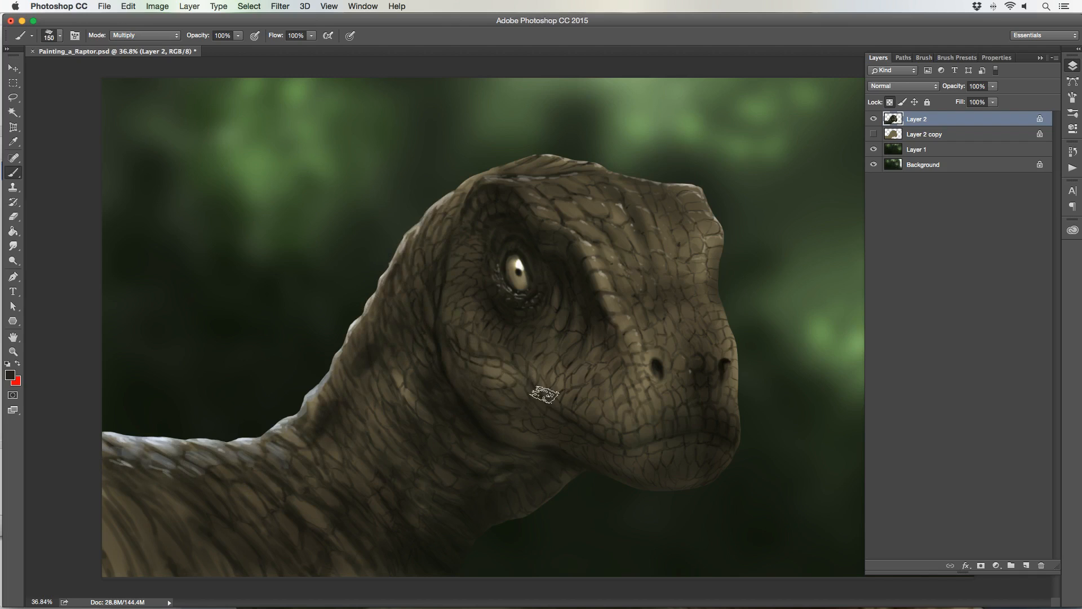
key("bracketright")
key("bracketright")
key("bracketright")
key("bracketright")
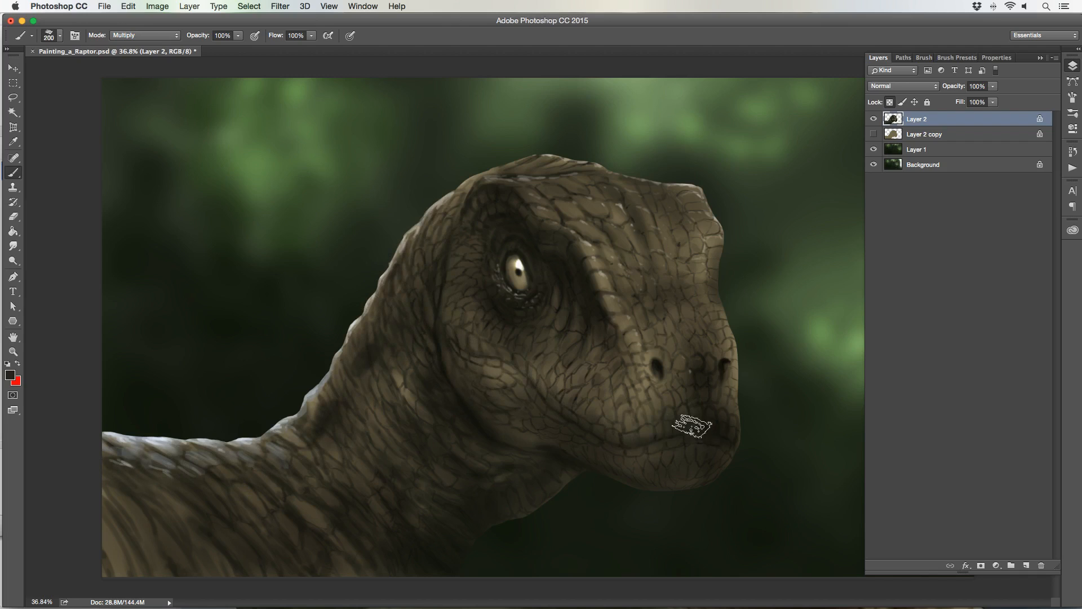
- Tone down the brow ridge and the top of the forehead with Multiply strokes at brush sizes 300 and 400
key("bracketright")
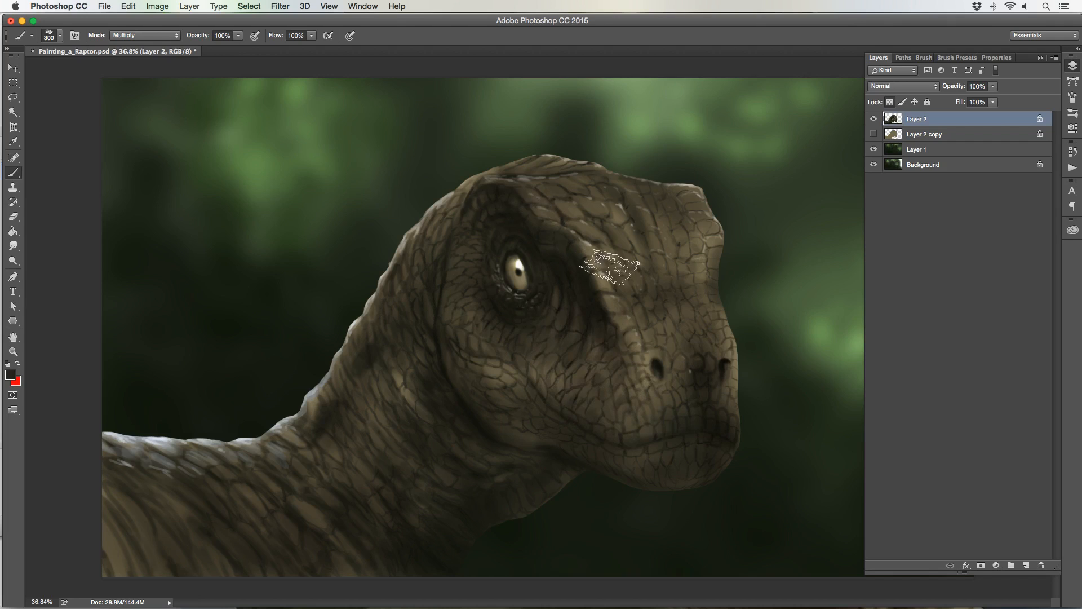
key("bracketright")
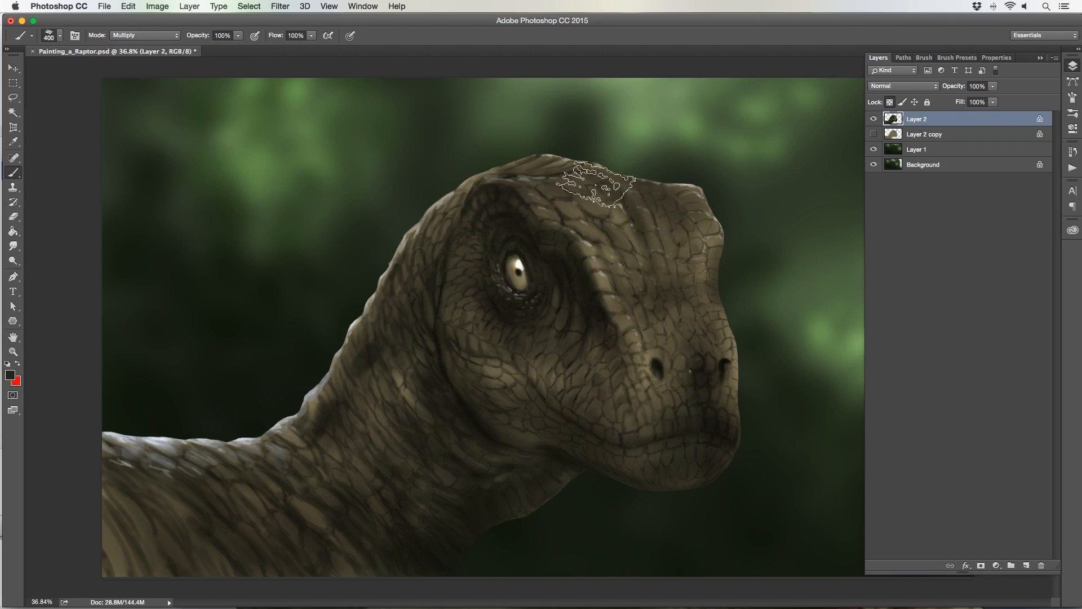
key("bracketleft")
key("bracketleft")
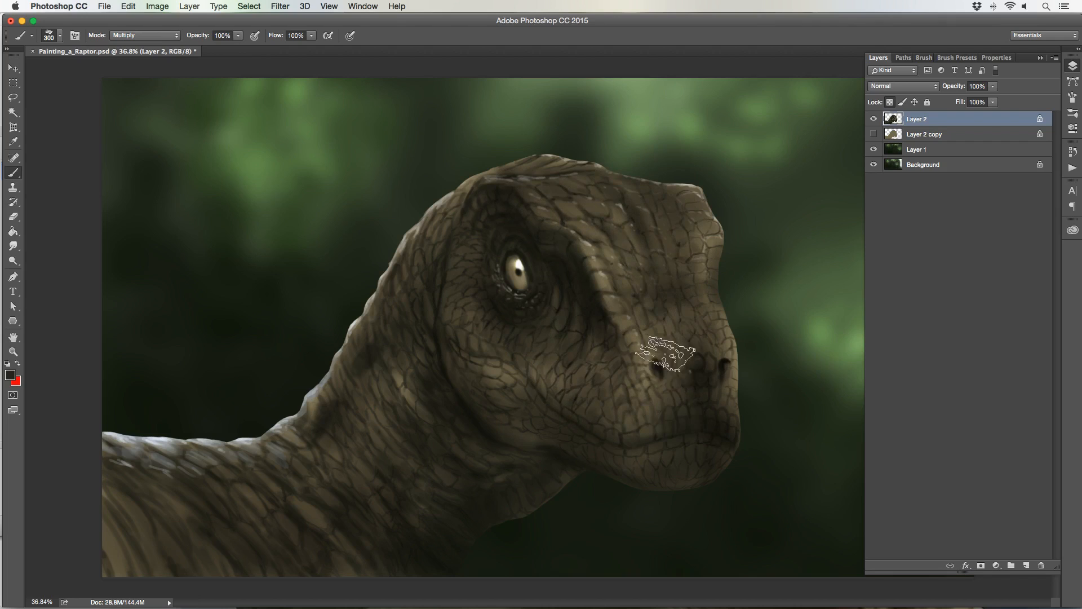
- Darken the snout around the nostrils and its far edge with Multiply strokes at brush size 300
key("bracketright")
key("bracketright")
key("bracketright")
key("bracketleft")
key("bracketleft")
key("bracketleft")
key("bracketleft")
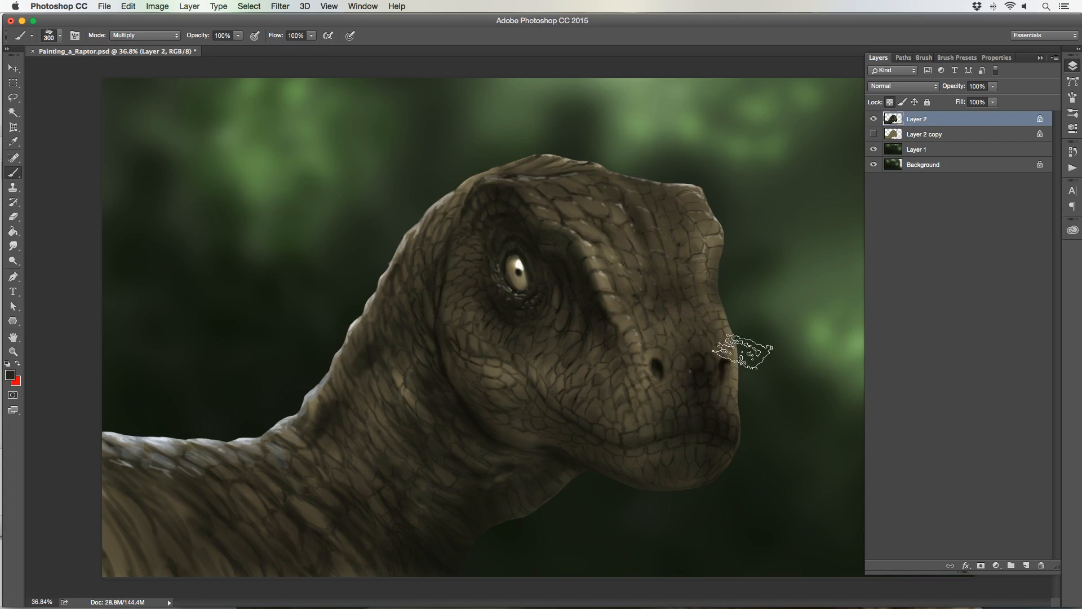
- Shade the scales behind the eye and beside the jaw, going from brush size 250 down to 90
key("bracketright")
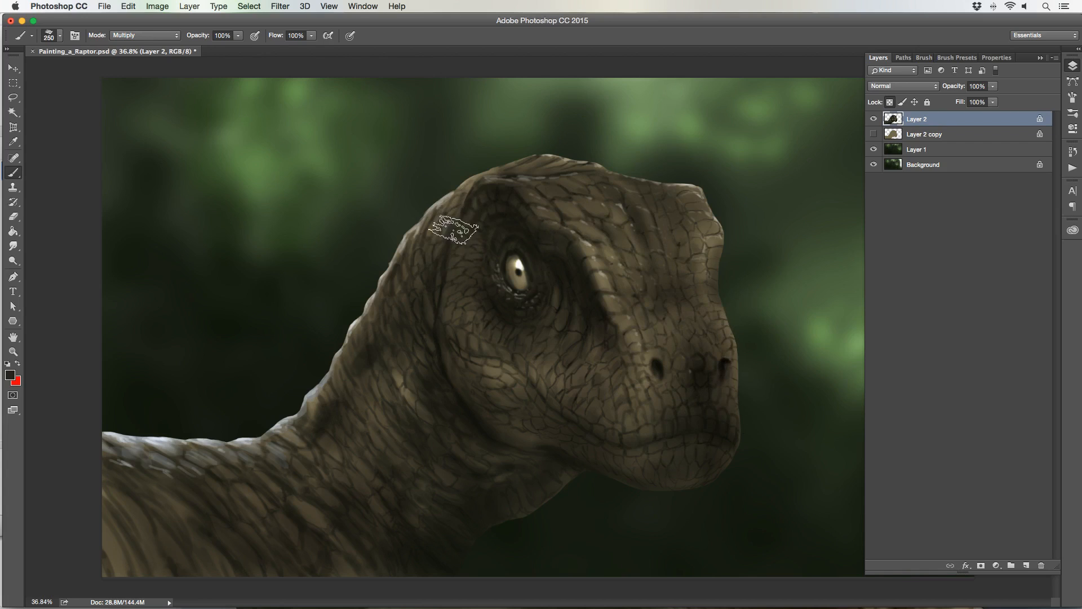
key("bracketleft")
key("bracketleft")
key("bracketleft")
key("bracketleft")
key("bracketleft")
key("bracketleft")
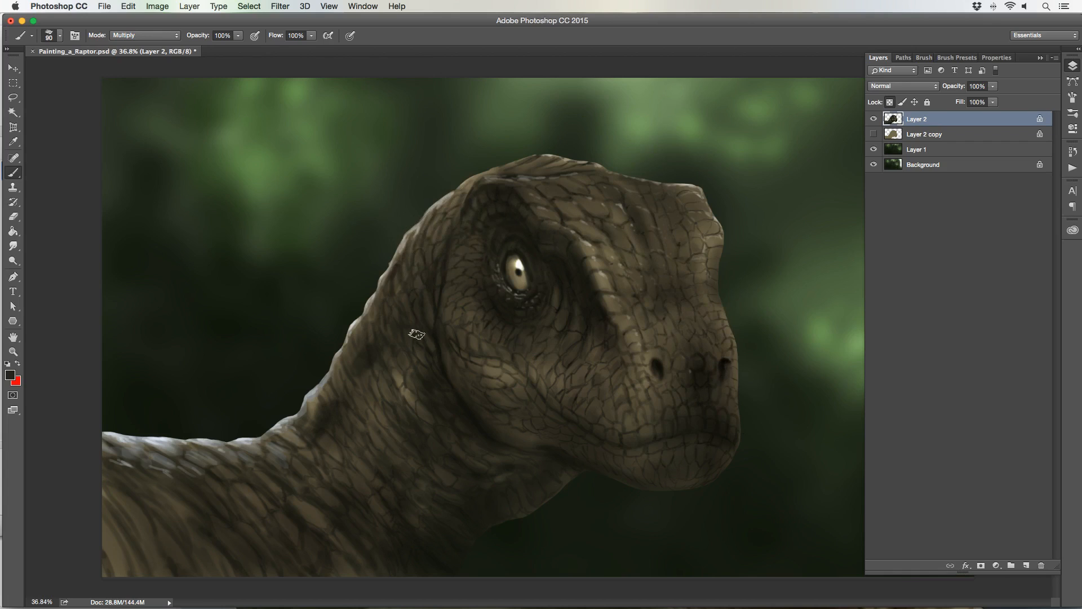
- Deepen the shadows on the side and back edge of the neck with Multiply strokes at brush sizes from 200 to 300
key("bracketright")
key("bracketright")
key("bracketright")
key("bracketright")
key("bracketright")
key("bracketright")
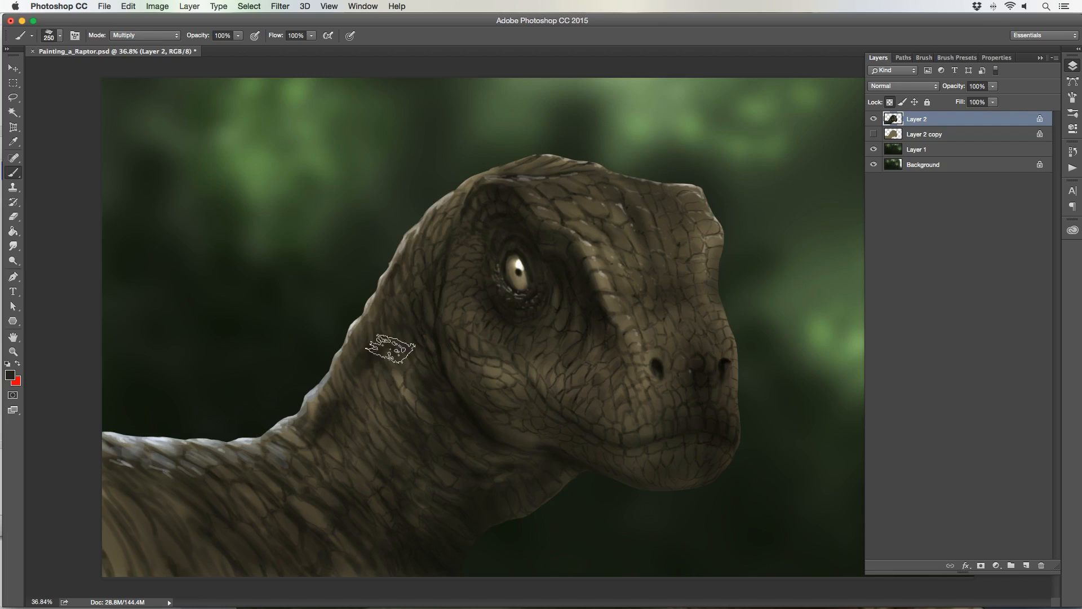
key("bracketleft")
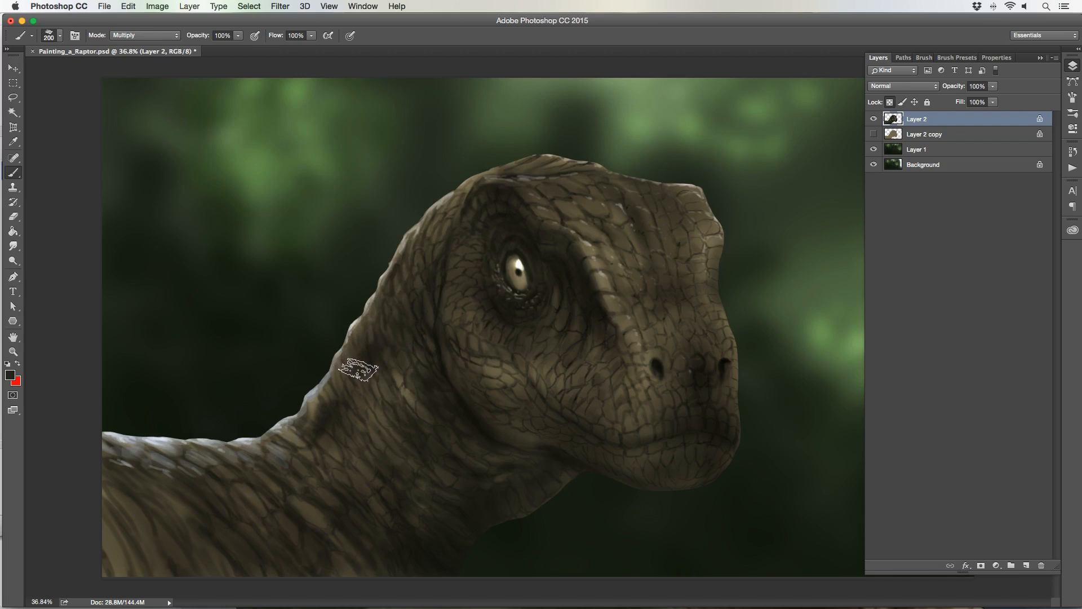
key("bracketright")
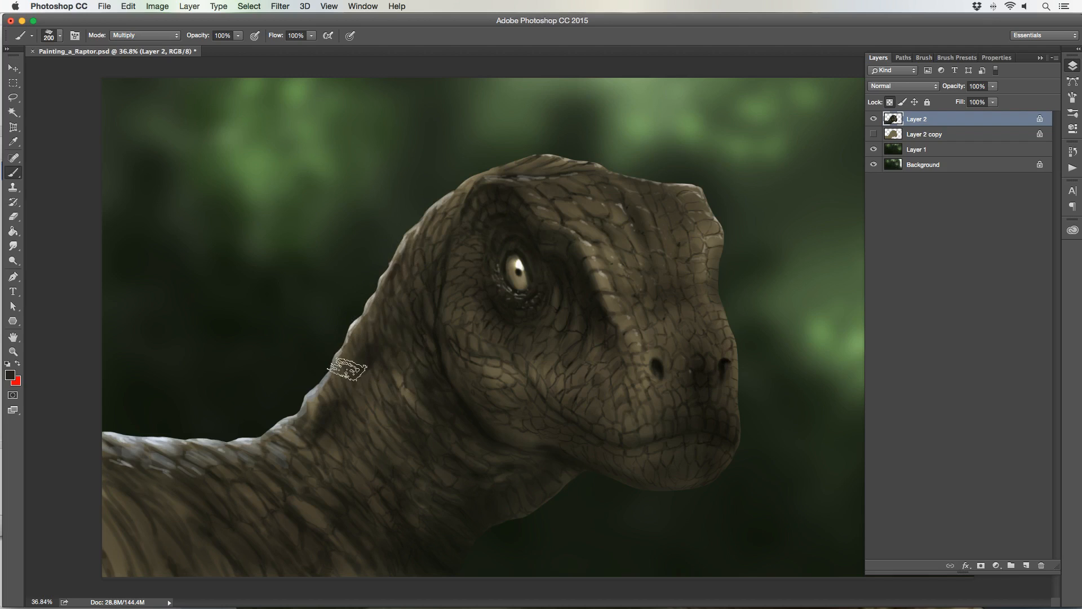
key("bracketleft")
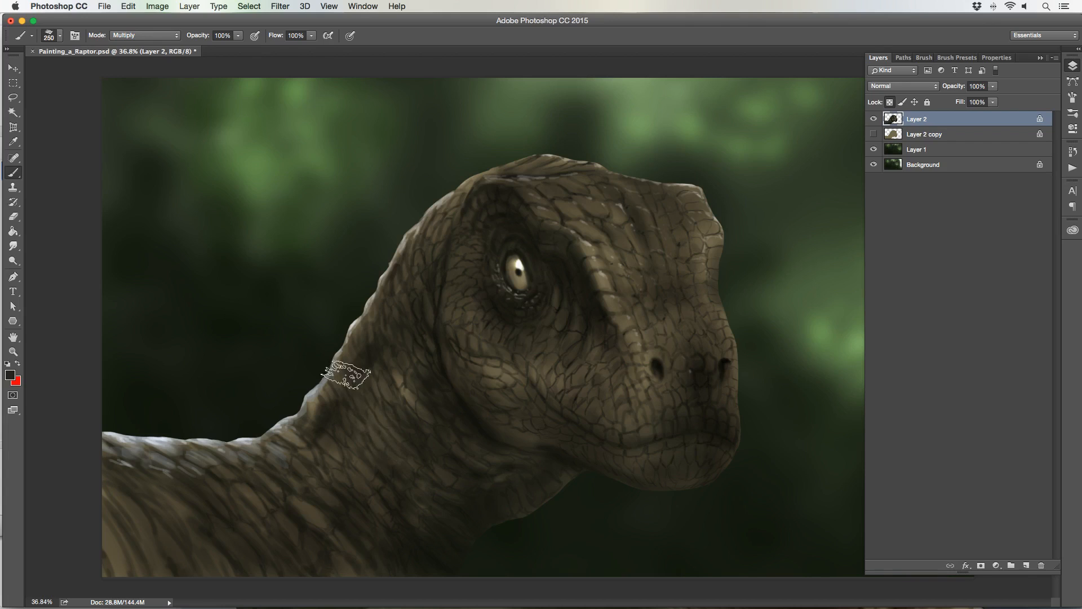
key("bracketright")
key("bracketright")
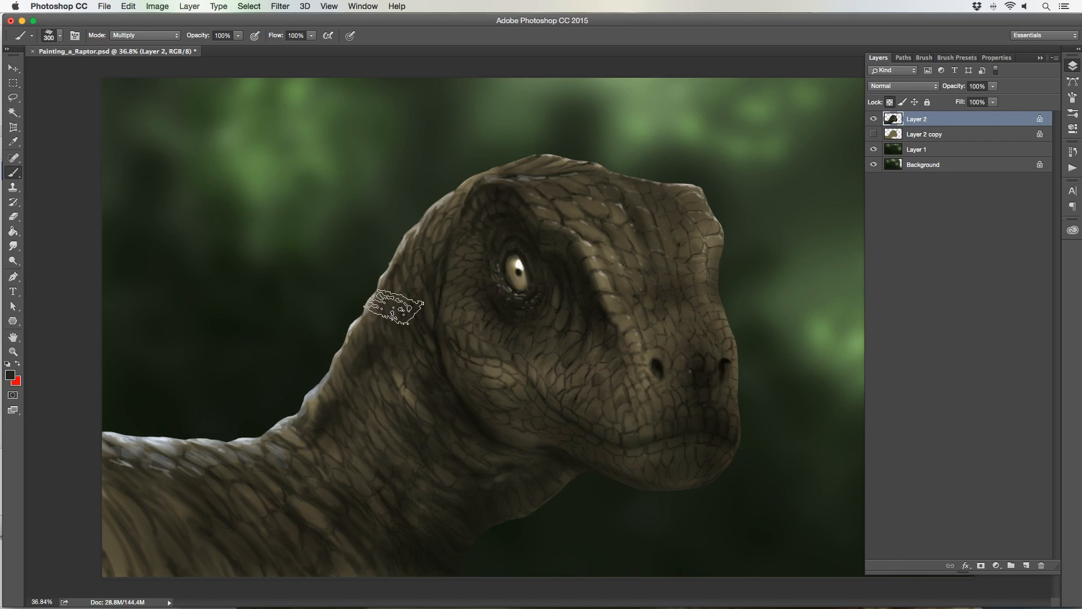
key("bracketleft")
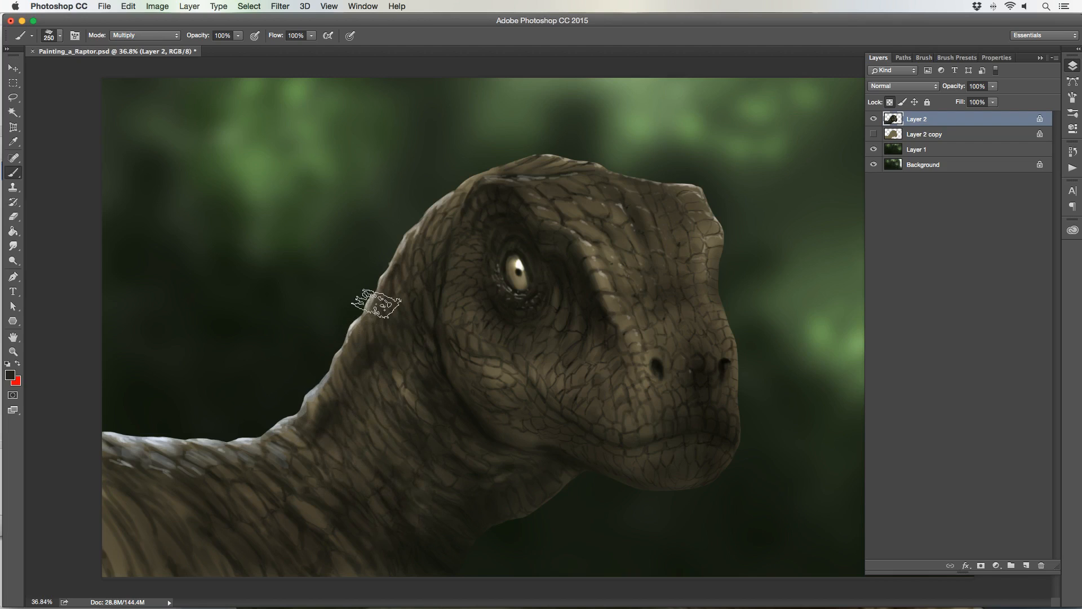
- Finish the Multiply shading on the back of the neck and reduce the brush to size 10
key("bracketleft")
key("bracketleft")
key("bracketleft")
key("bracketleft")
key("bracketleft")
key("bracketleft")
key("bracketleft")
key("bracketleft")
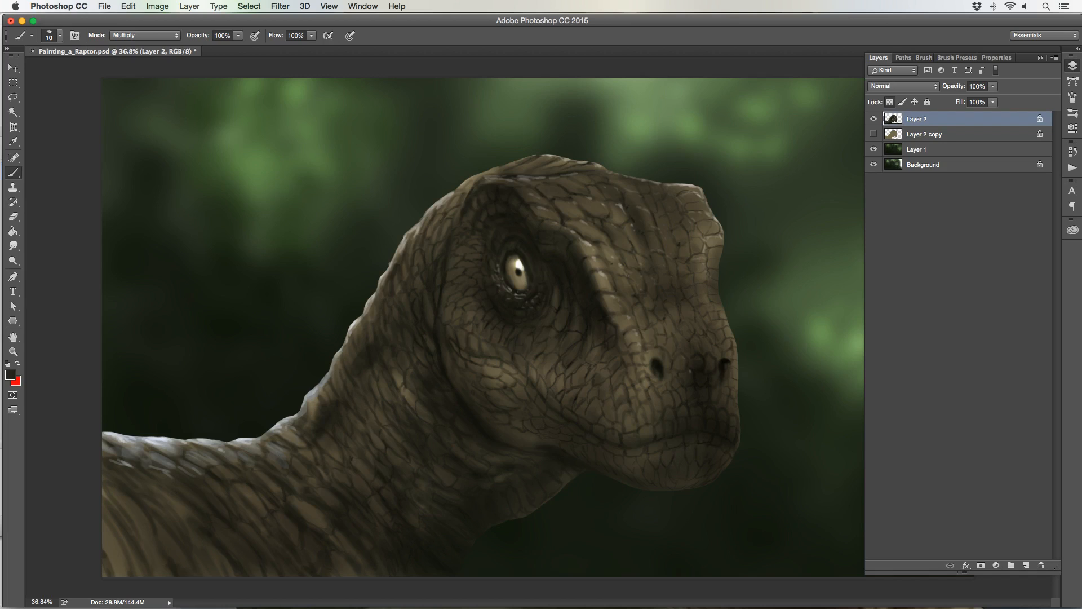
key("super+Tab")
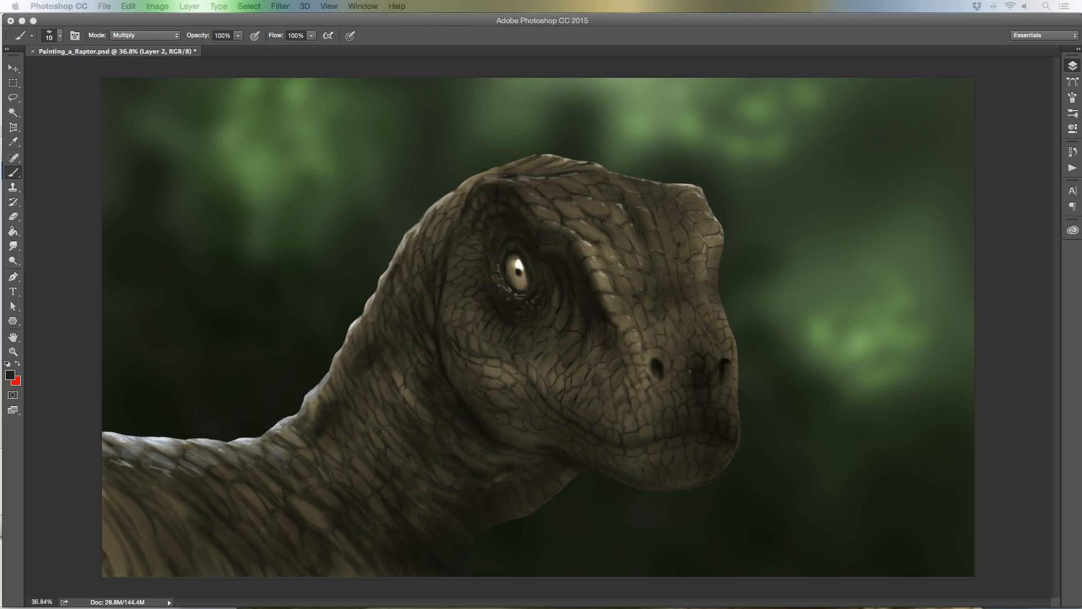
left_click(67, 356)
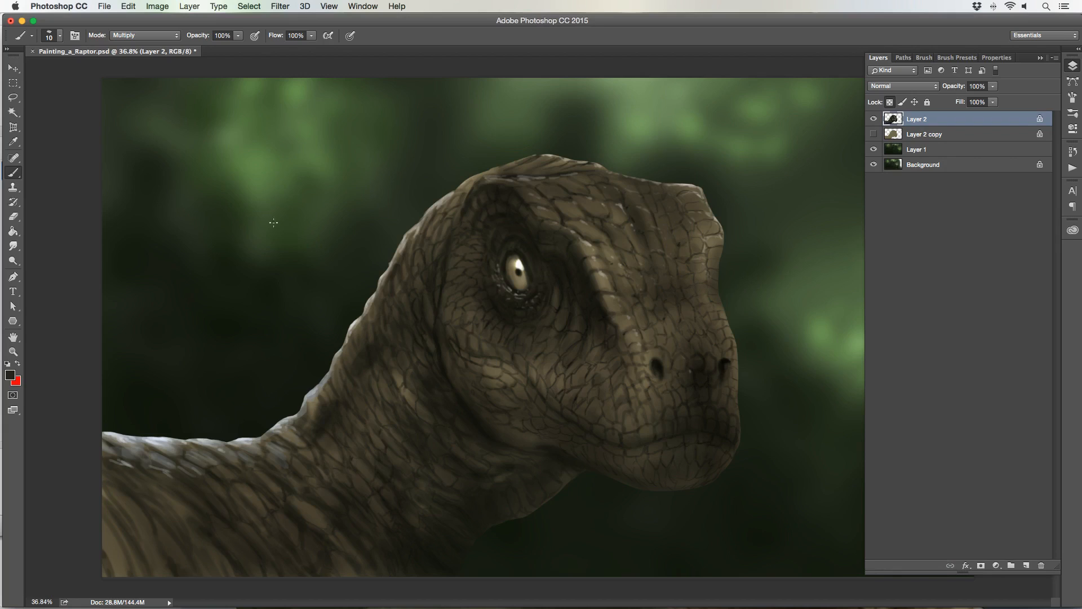
- Brighten the brow ridge and forehead scales with an enlarged Dodge tool set to Highlights at 29% exposure, then reduce it to size 150
key("o")
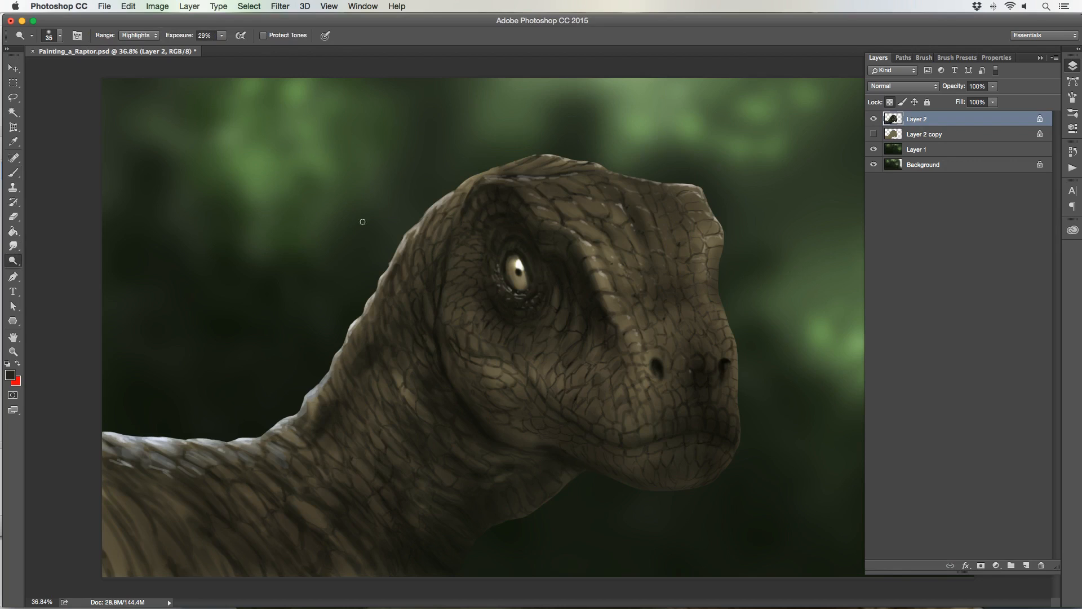
key("bracketright")
key("bracketright")
key("bracketright")
key("bracketright")
key("bracketright")
key("bracketright")
key("bracketright")
key("bracketright")
key("bracketright")
key("bracketright")
key("bracketright")
mouse_move(546, 181)
left_mouse_down()
mouse_move(613, 205)
mouse_move(559, 185)
mouse_move(601, 209)
mouse_move(557, 206)
mouse_move(572, 206)
mouse_move(635, 291)
mouse_move(588, 229)
mouse_move(650, 292)
mouse_move(698, 256)
mouse_move(703, 274)
mouse_move(676, 210)
mouse_move(700, 250)
mouse_move(706, 235)
mouse_move(679, 246)
mouse_move(689, 260)
mouse_move(699, 201)
mouse_move(670, 258)
mouse_move(655, 263)
mouse_move(693, 226)
mouse_move(667, 266)
mouse_move(668, 237)
mouse_move(691, 261)
left_mouse_up()
key("bracketleft")
key("bracketleft")
key("bracketleft")
key("bracketleft")
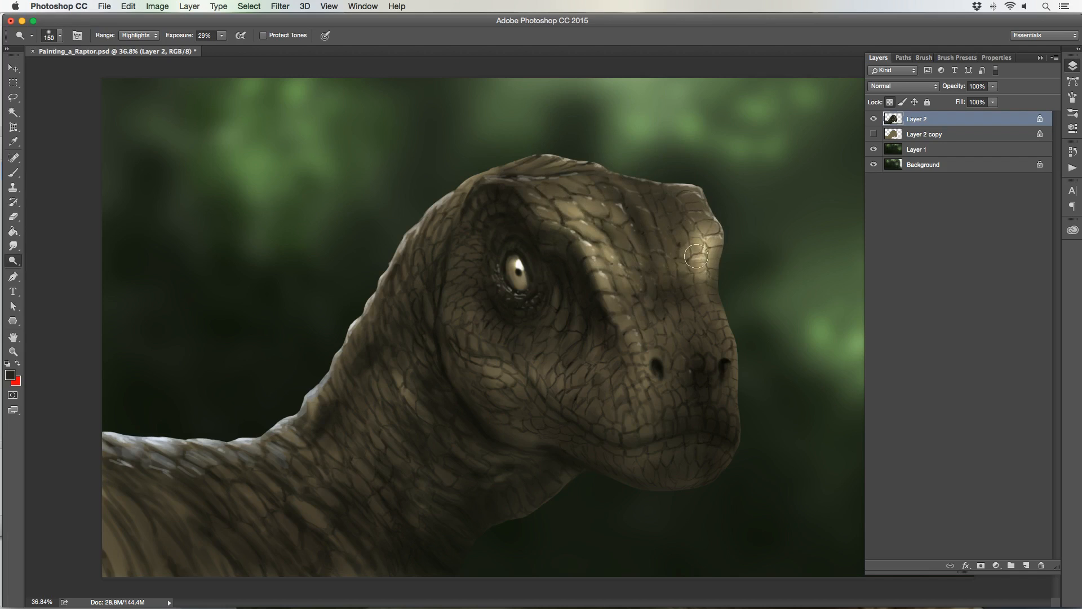
- Dodge highlights onto the bridge of the snout and the brow ridge, enlarging the brush from 150 to 300
mouse_move(698, 311)
left_mouse_down()
mouse_move(617, 292)
mouse_move(627, 263)
mouse_move(627, 286)
left_mouse_up()
key("bracketright")
key("bracketright")
key("bracketright")
key("bracketright")
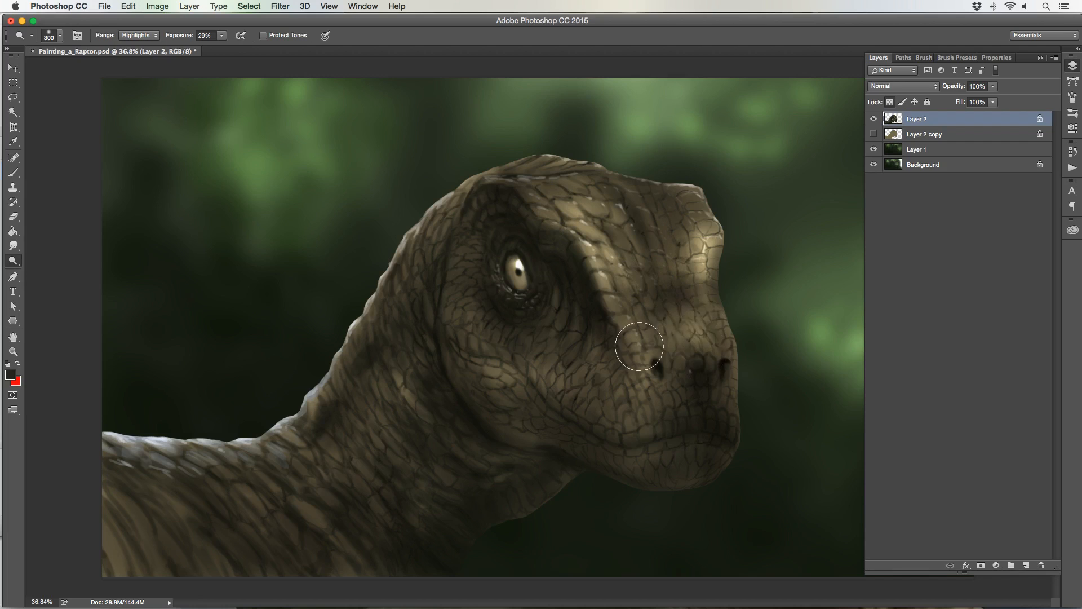
- Dodge a brighter highlight onto the snout just above the nostrils at brush size 175
key("bracketleft")
key("bracketleft")
key("bracketleft")
key("bracketleft")
key("bracketleft")
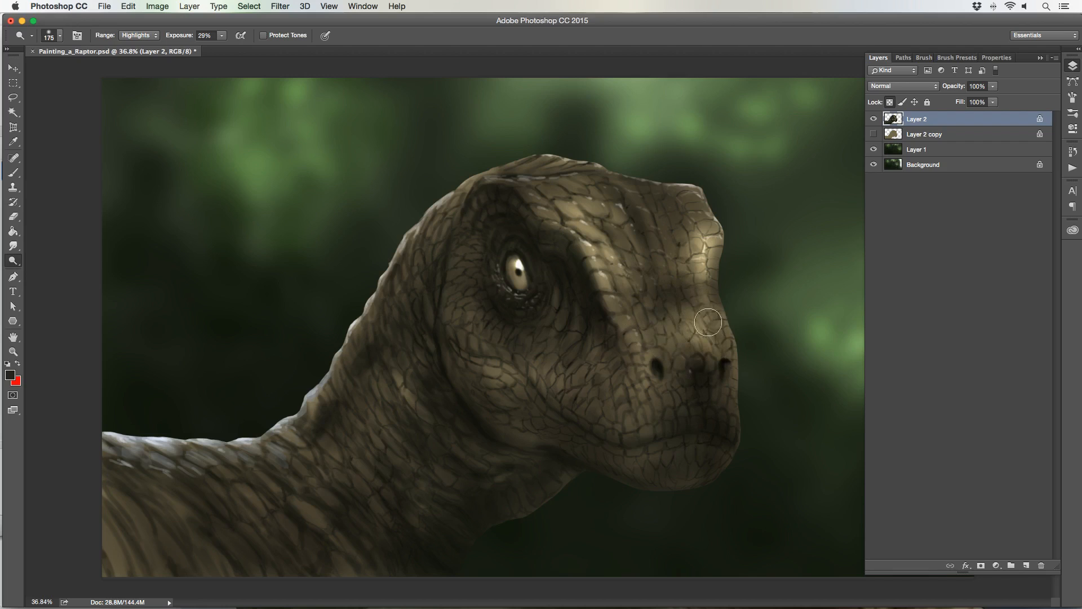
left_click_drag(691, 319, 694, 334)
- Dodge the side of the muzzle, the cheek and the upper neck edge, going from brush size 400 down to 200
key("bracketright")
key("bracketright")
key("bracketright")
key("bracketright")
key("bracketright")
key("bracketright")
key("bracketright")
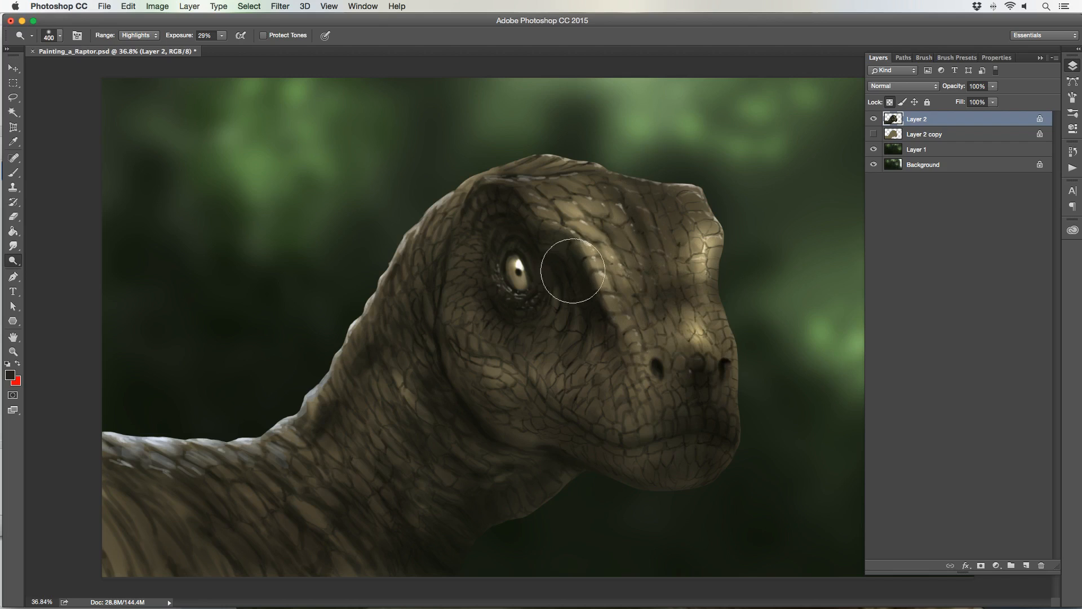
left_click_drag(603, 327, 605, 362)
key("bracketright")
key("bracketleft")
key("bracketleft")
key("bracketleft")
key("bracketleft")
key("bracketleft")
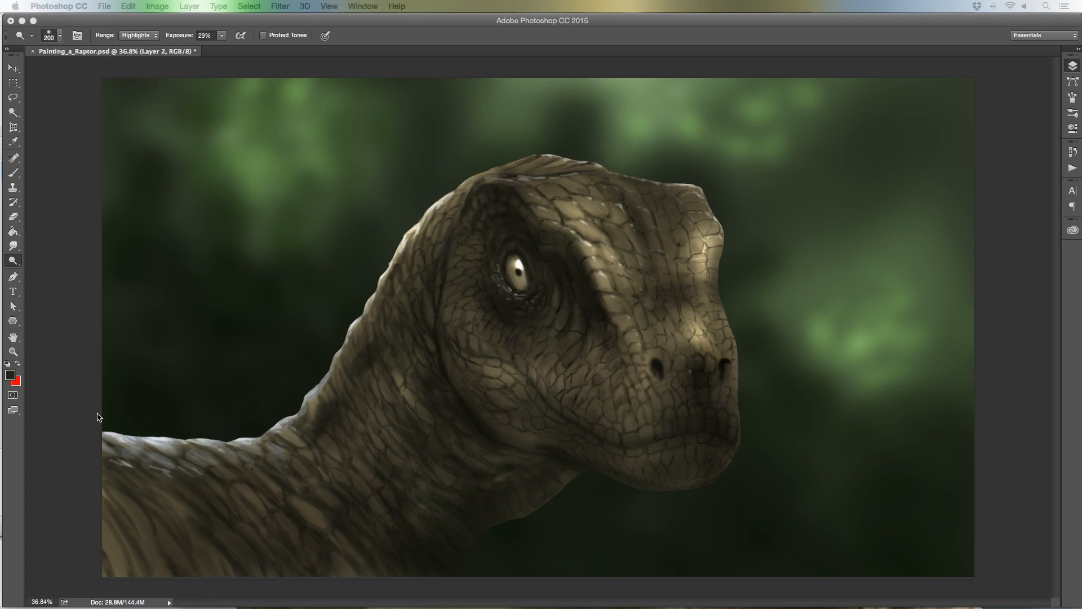
- Add a new layer above Layer 2 and switch to the Brush tool with red as the foreground color
left_click(69, 396)
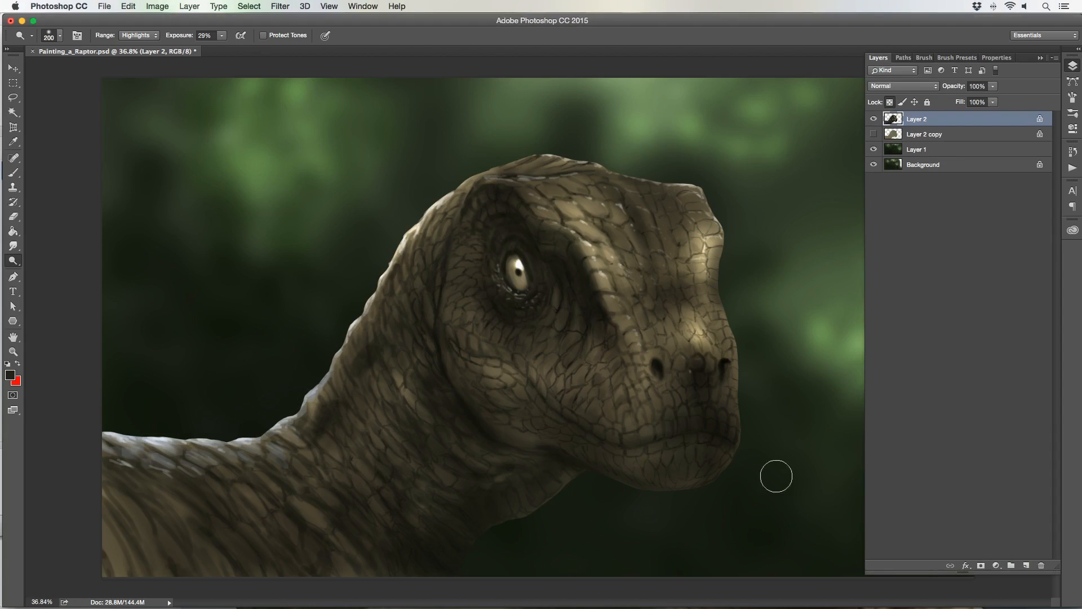
left_click(1027, 565)
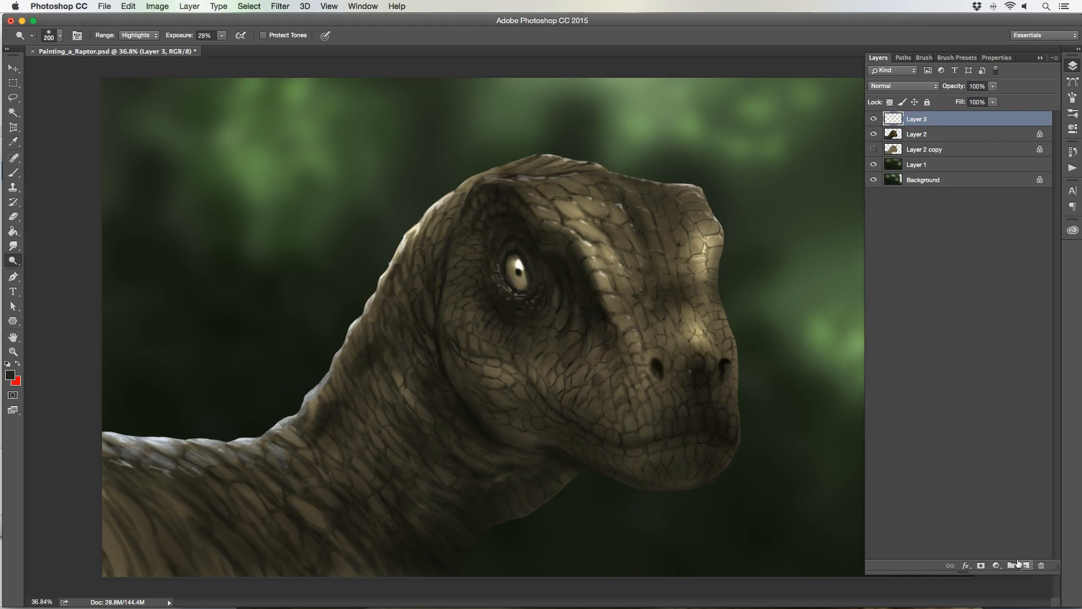
left_click(15, 172)
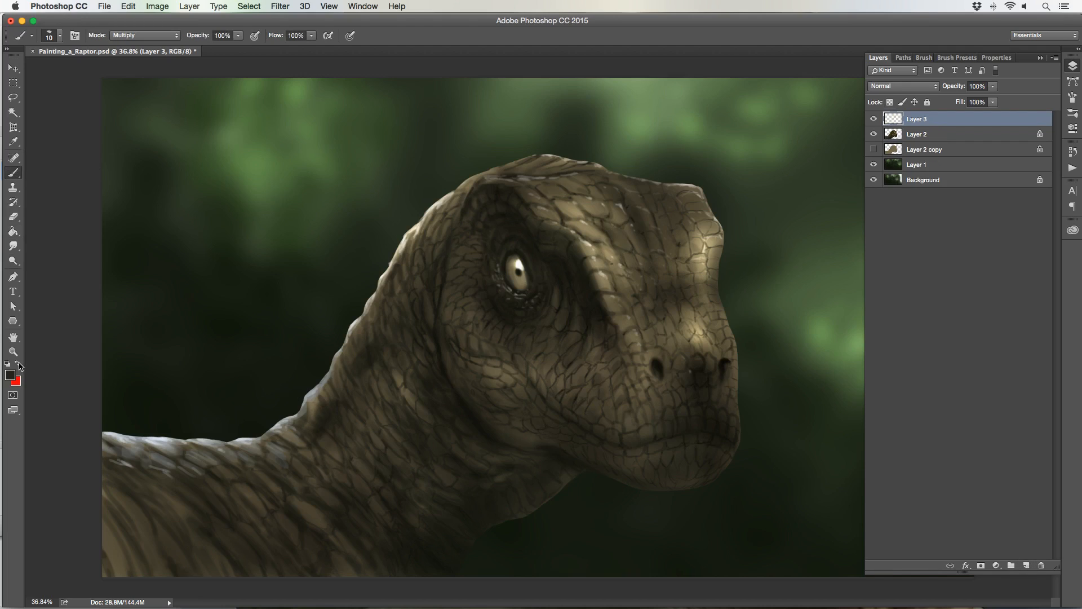
left_click(19, 365)
left_click(18, 365)
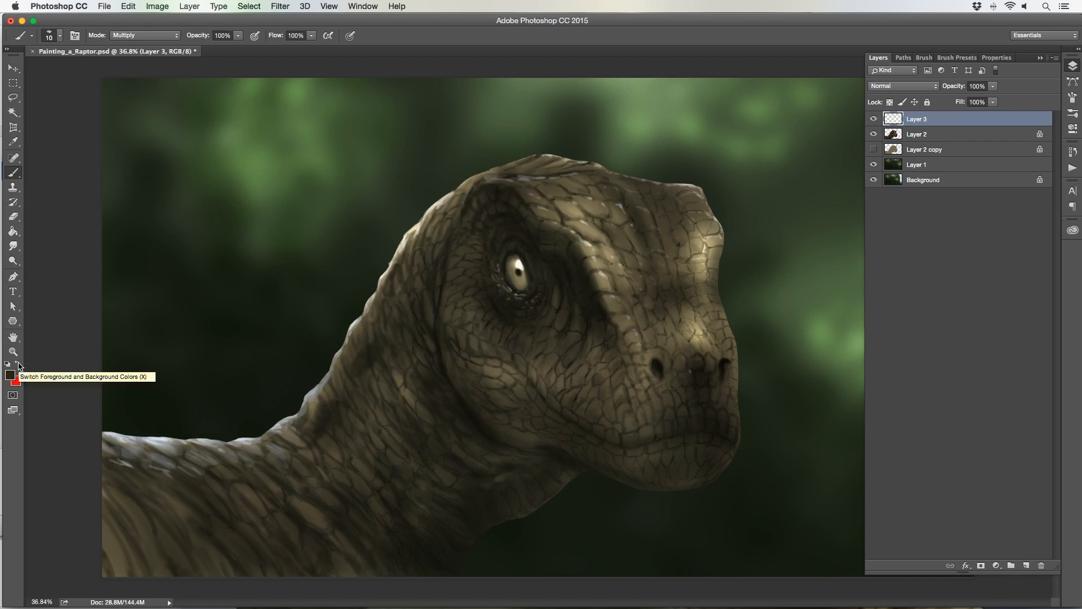
left_click(19, 365)
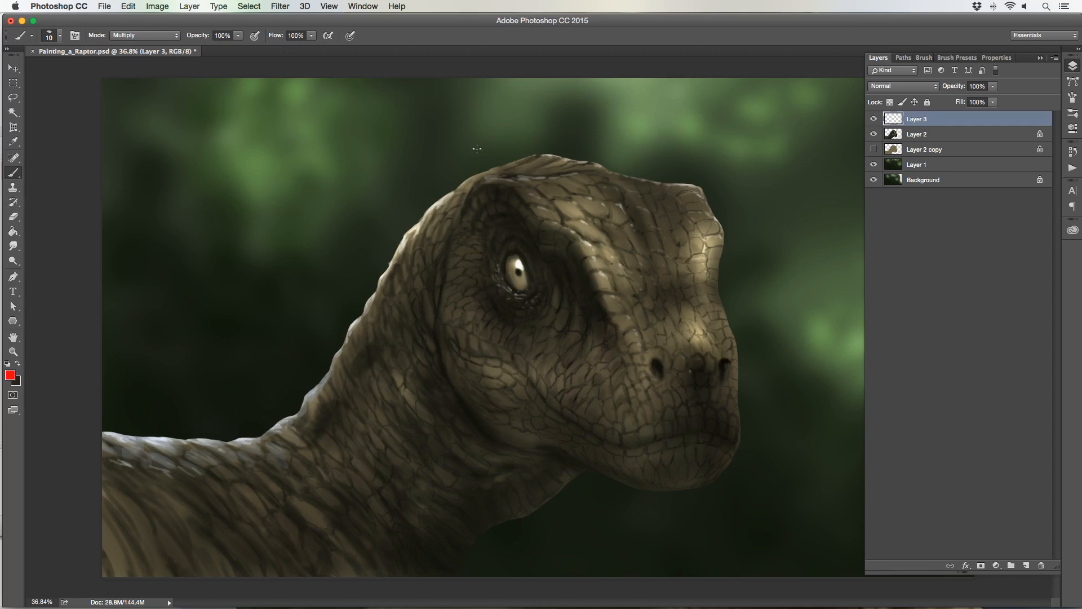
- Sketch the red outlines of two curved horns, one on the back of the skull and one above the brow, at brush size 9
key("bracketright")
key("bracketleft")
key("bracketleft")
mouse_move(524, 167)
left_mouse_down()
mouse_move(453, 118)
mouse_move(462, 189)
left_mouse_up()
left_click_drag(634, 178, 645, 107)
left_click_drag(672, 180, 681, 183)
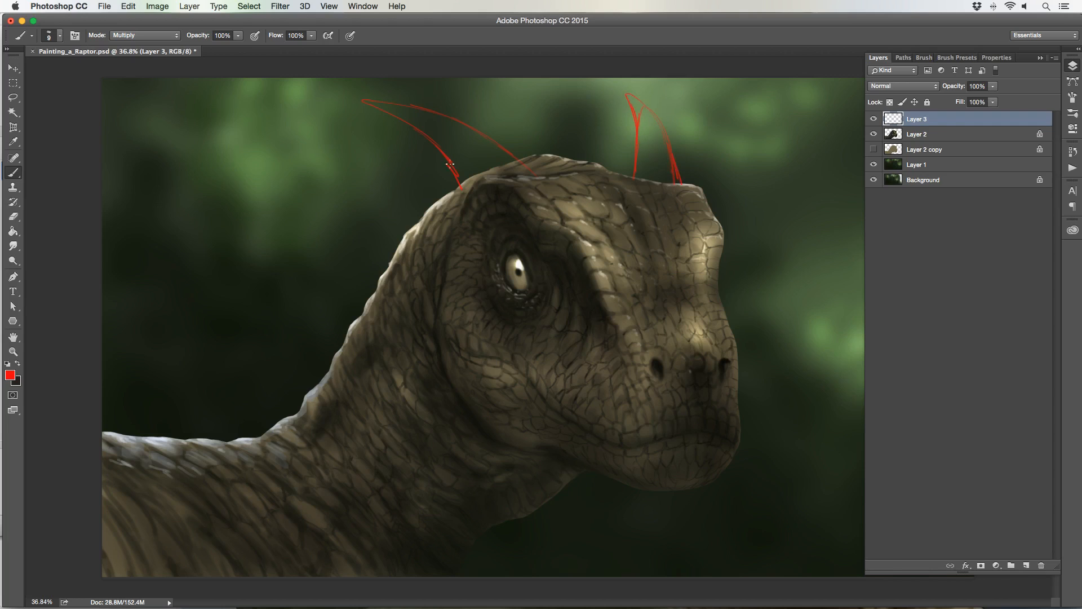
- Sketch a jagged frill behind the head, continuing down the jaw line and around the far side of the muzzle and chin
mouse_move(462, 194)
left_mouse_down()
mouse_move(448, 200)
mouse_move(385, 173)
mouse_move(393, 217)
mouse_move(444, 276)
left_mouse_up()
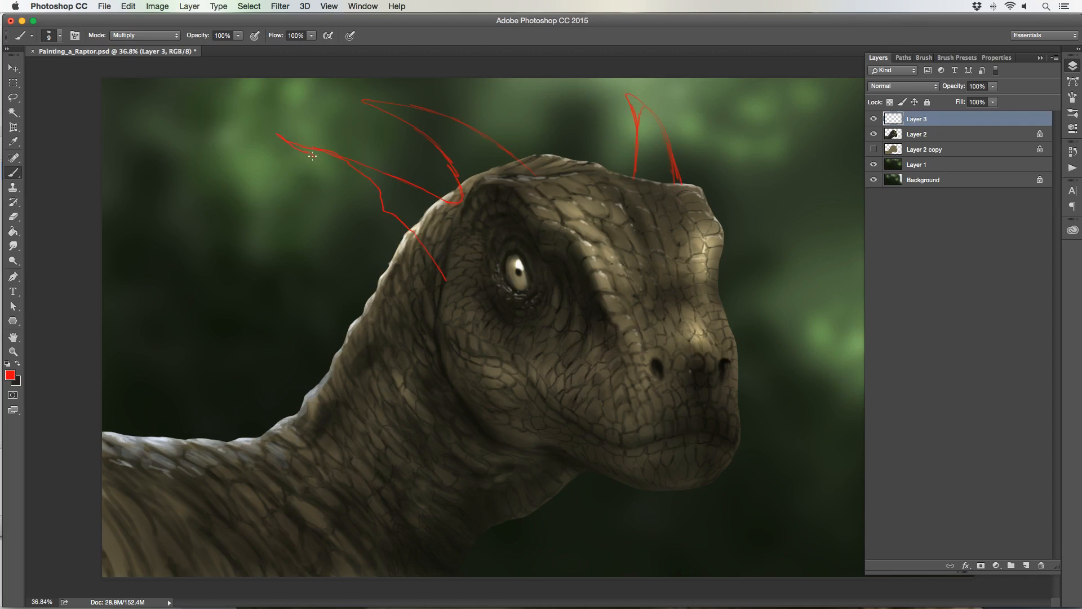
mouse_move(318, 200)
left_mouse_down()
mouse_move(353, 220)
mouse_move(368, 257)
mouse_move(415, 300)
mouse_move(422, 357)
mouse_move(471, 432)
left_mouse_up()
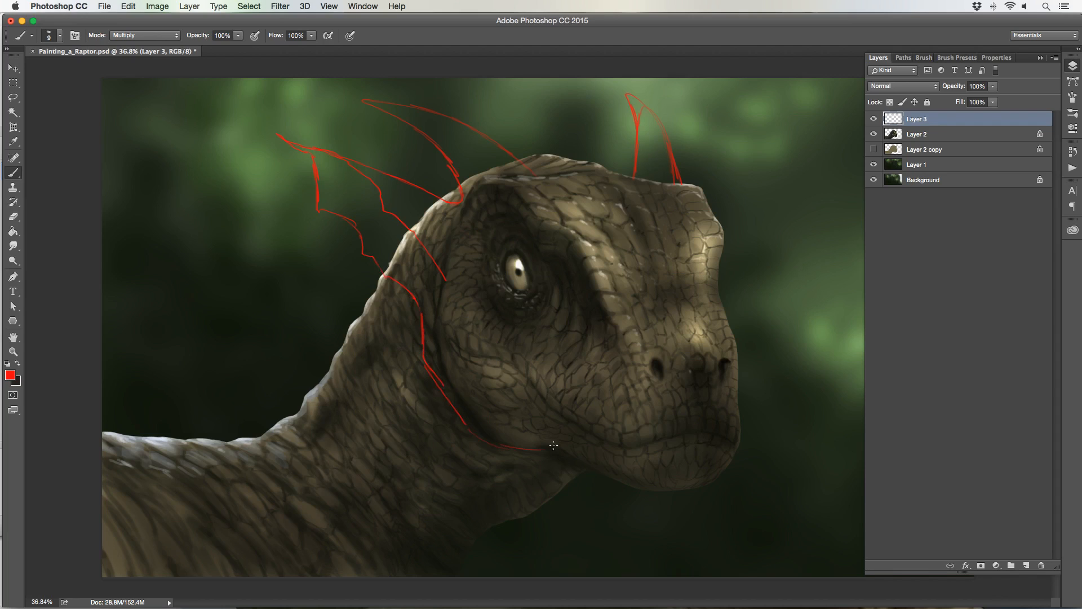
key("bracketright")
key("bracketleft")
mouse_move(723, 302)
left_mouse_down()
mouse_move(746, 331)
mouse_move(757, 403)
mouse_move(756, 458)
mouse_move(723, 515)
left_mouse_up()
mouse_move(542, 452)
left_mouse_down()
mouse_move(619, 491)
mouse_move(610, 480)
mouse_move(649, 520)
mouse_move(727, 520)
left_mouse_up()
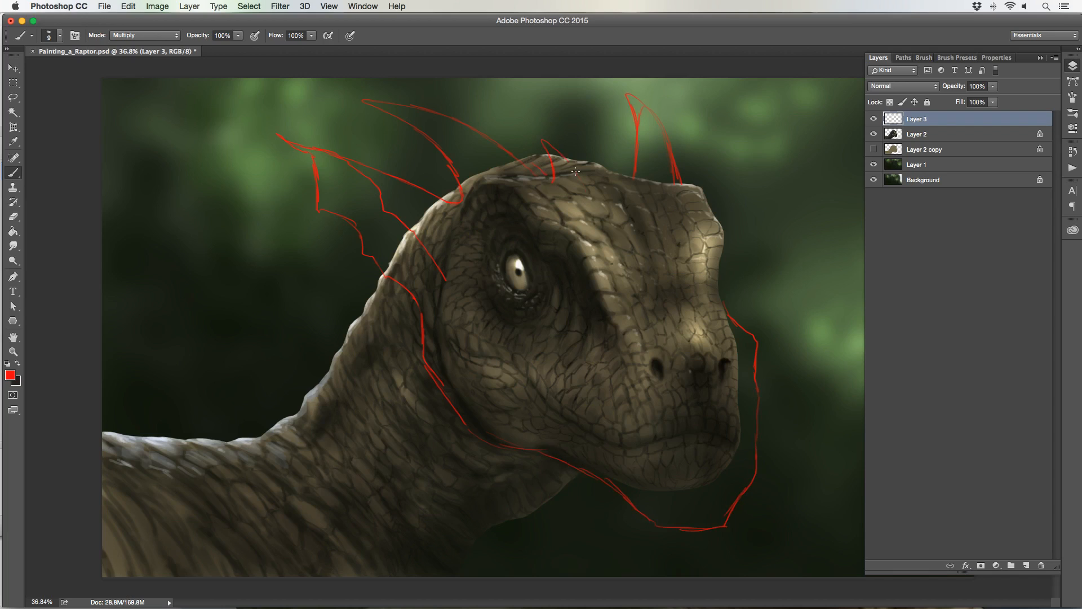
- Sketch small spikes on the crown and a row of pointed spines down the back of the neck
left_click_drag(602, 142, 645, 195)
mouse_move(380, 272)
left_mouse_down()
mouse_move(331, 285)
mouse_move(341, 282)
mouse_move(307, 316)
mouse_move(348, 318)
mouse_move(319, 315)
mouse_move(343, 323)
mouse_move(335, 337)
mouse_move(268, 374)
mouse_move(307, 390)
mouse_move(280, 411)
mouse_move(209, 437)
left_mouse_up()
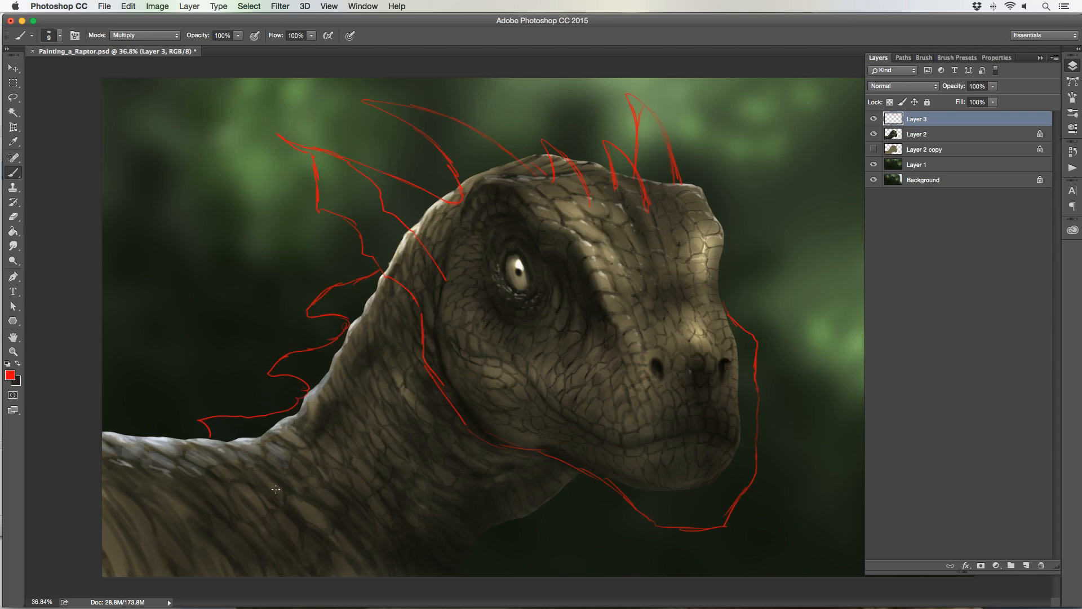
- Sketch large curved claw-like shapes in the upper corners of the canvas and trace lines along the neck base, jaw and throat
mouse_move(303, 511)
left_mouse_down()
mouse_move(182, 420)
mouse_move(125, 348)
mouse_move(100, 274)
left_mouse_up()
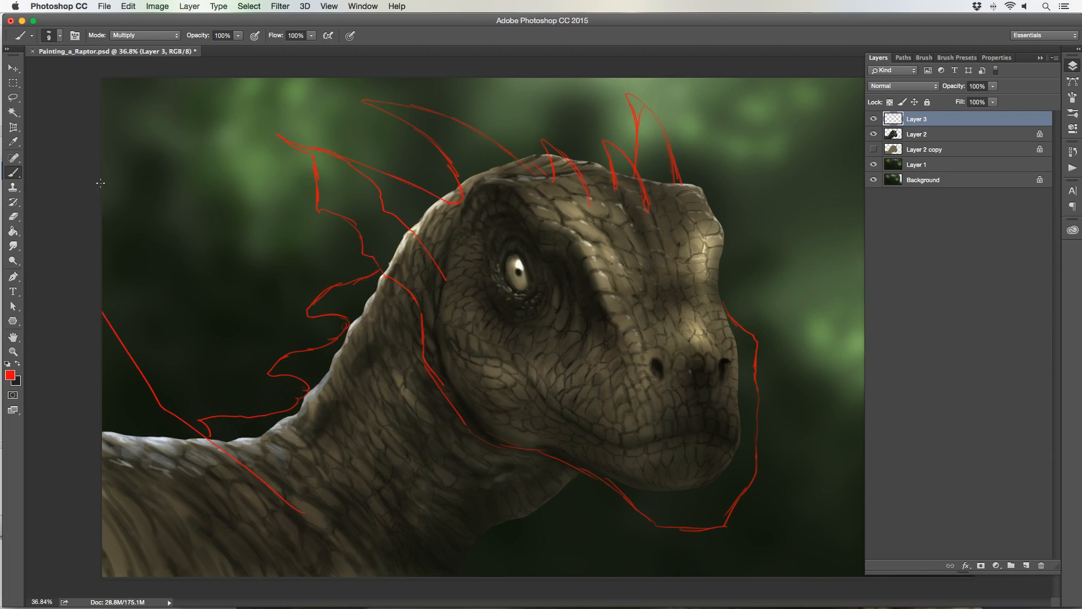
mouse_move(102, 136)
left_mouse_down()
mouse_move(188, 117)
mouse_move(201, 97)
left_mouse_up()
left_click_drag(102, 79, 227, 109)
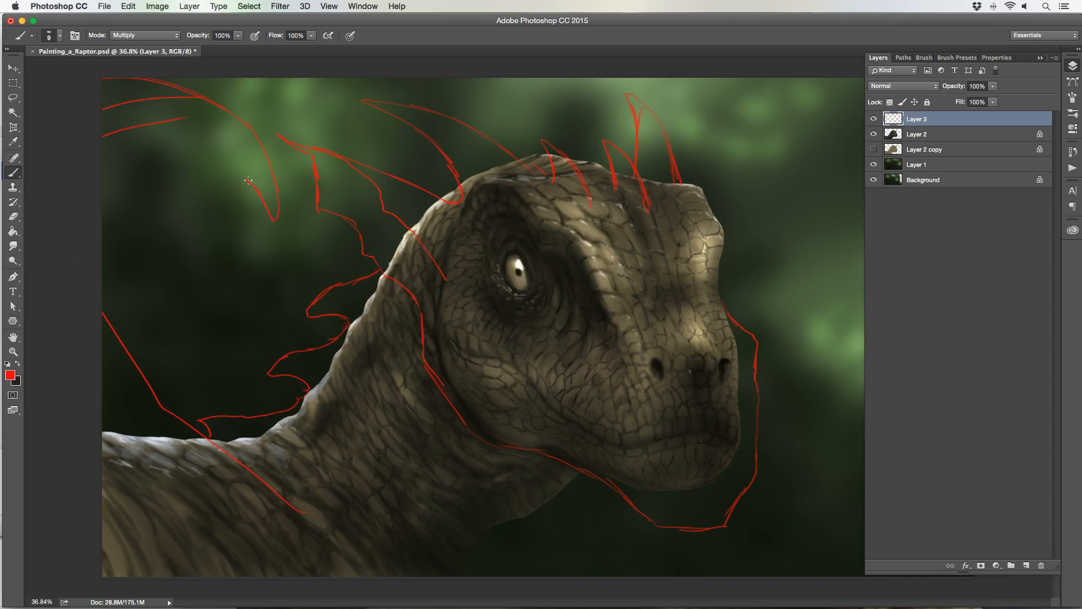
left_click_drag(248, 180, 82, 165)
left_click_drag(107, 291, 206, 213)
mouse_move(468, 82)
left_mouse_down()
mouse_move(659, 76)
mouse_move(717, 91)
mouse_move(830, 163)
mouse_move(832, 186)
left_mouse_up()
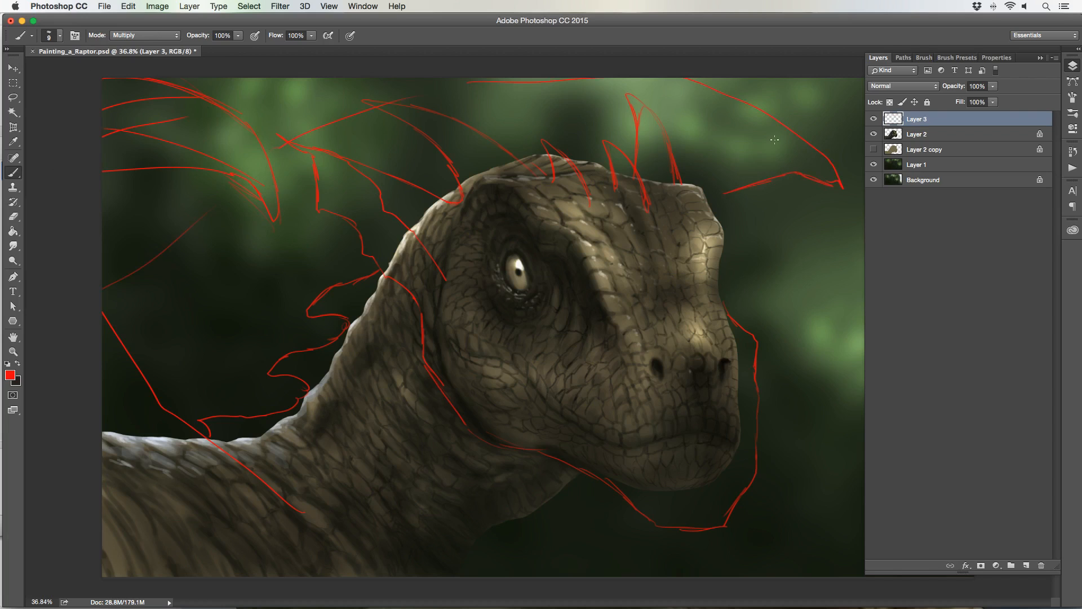
left_click_drag(451, 406, 437, 367)
left_click_drag(579, 478, 453, 572)
- Hide Layer 1 and the Background, and add a new layer directly above the Background
left_click(873, 164)
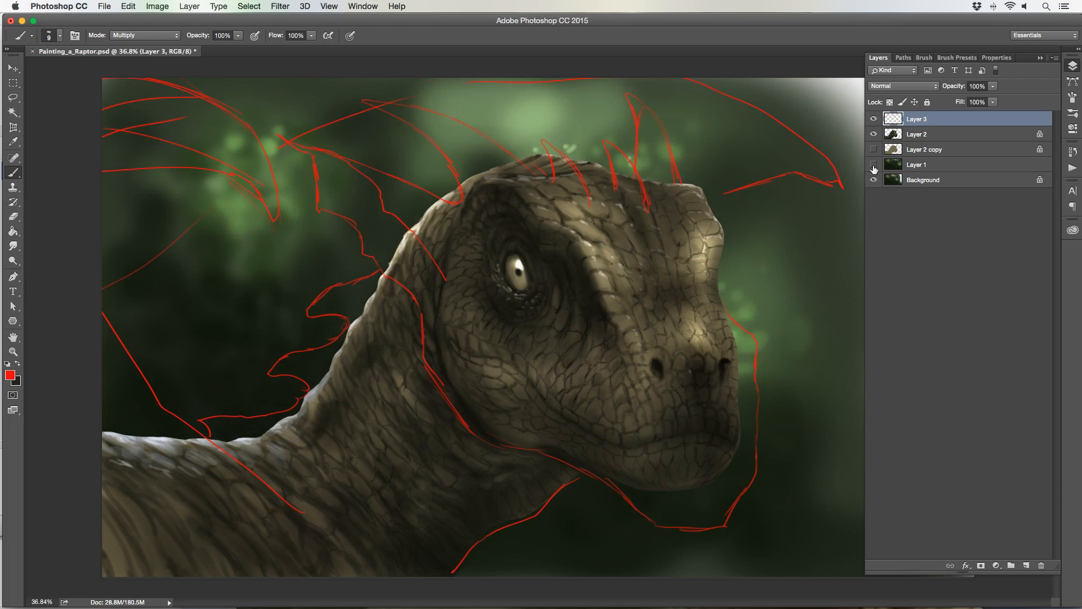
left_click(874, 179)
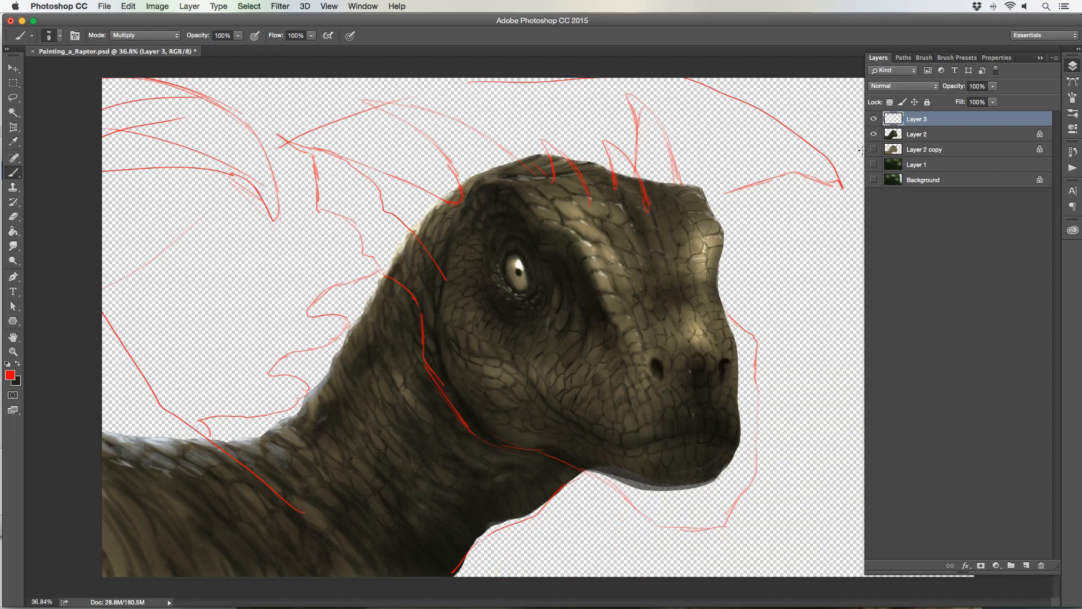
left_click(1026, 565)
left_click_drag(956, 125, 952, 183)
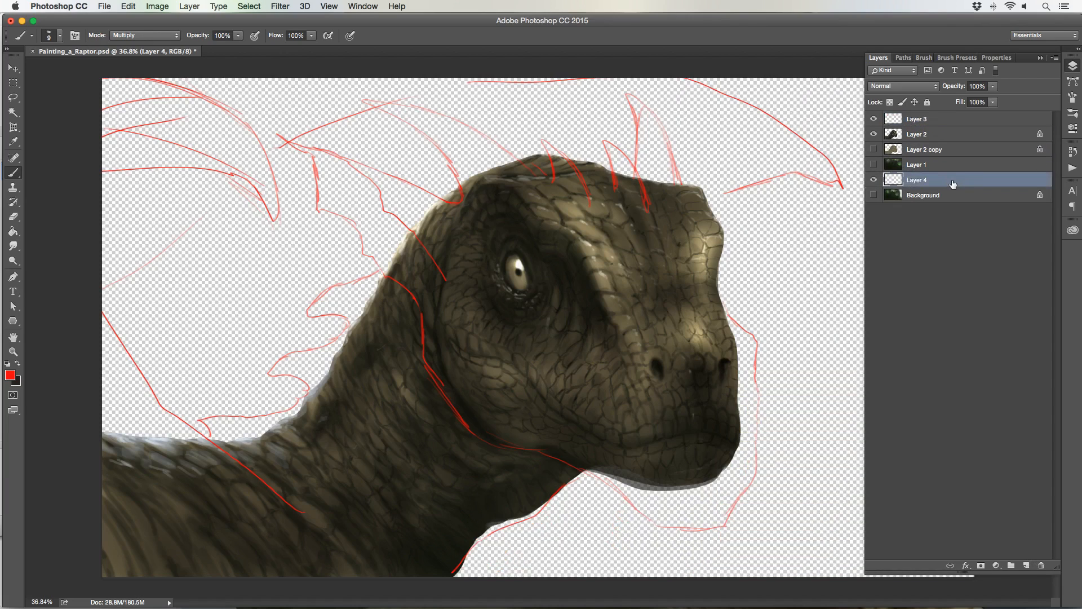
- Fill Layer 4 with near-white #fffffd using the Paint Bucket
left_click(13, 231)
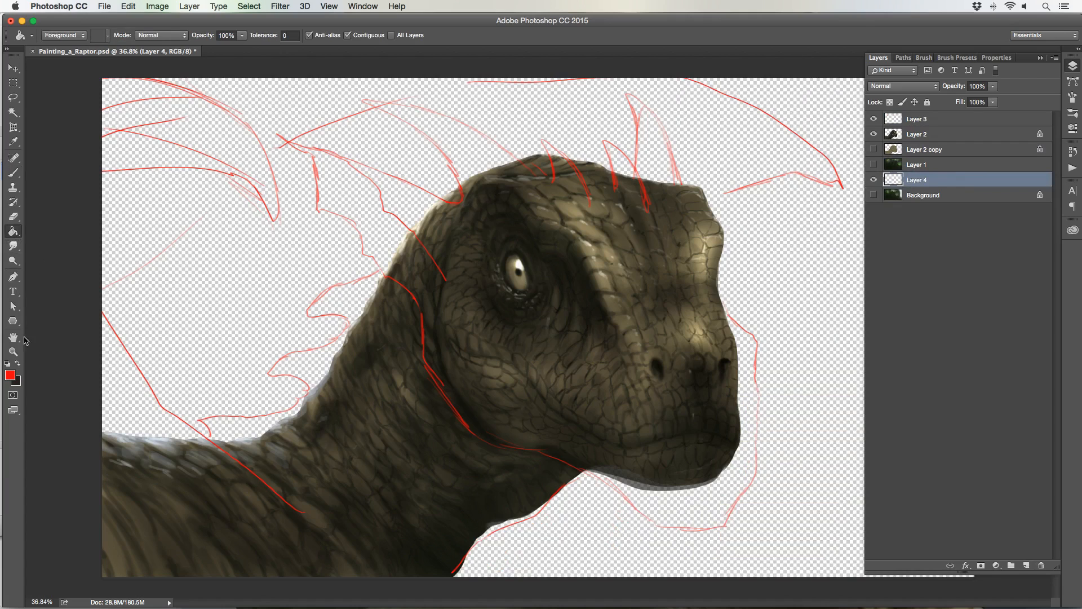
left_click(18, 363)
left_click(10, 374)
left_click(34, 337)
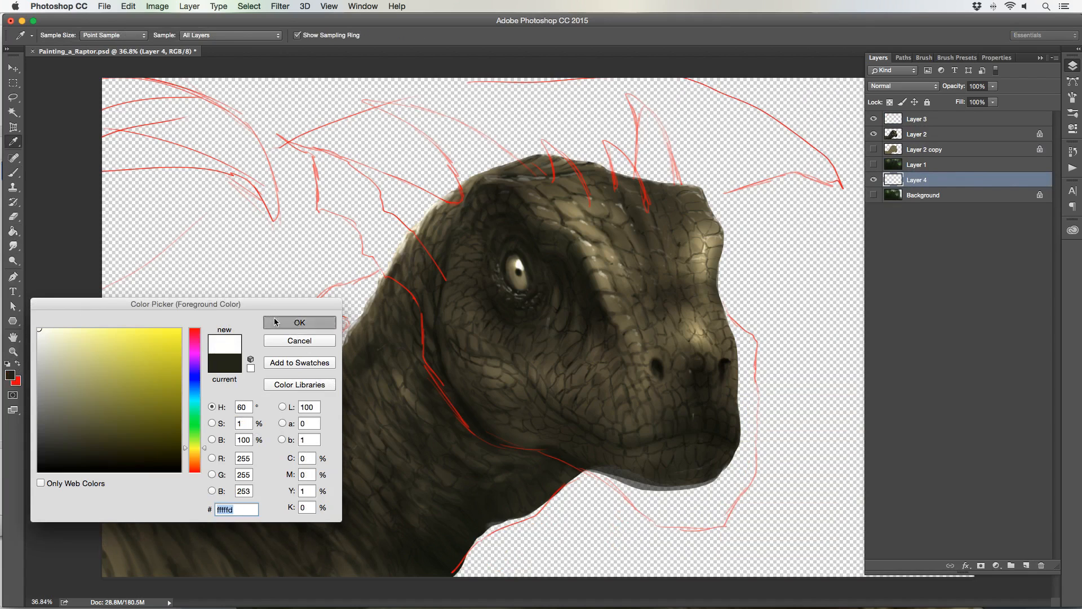
left_click(299, 323)
left_click(234, 287)
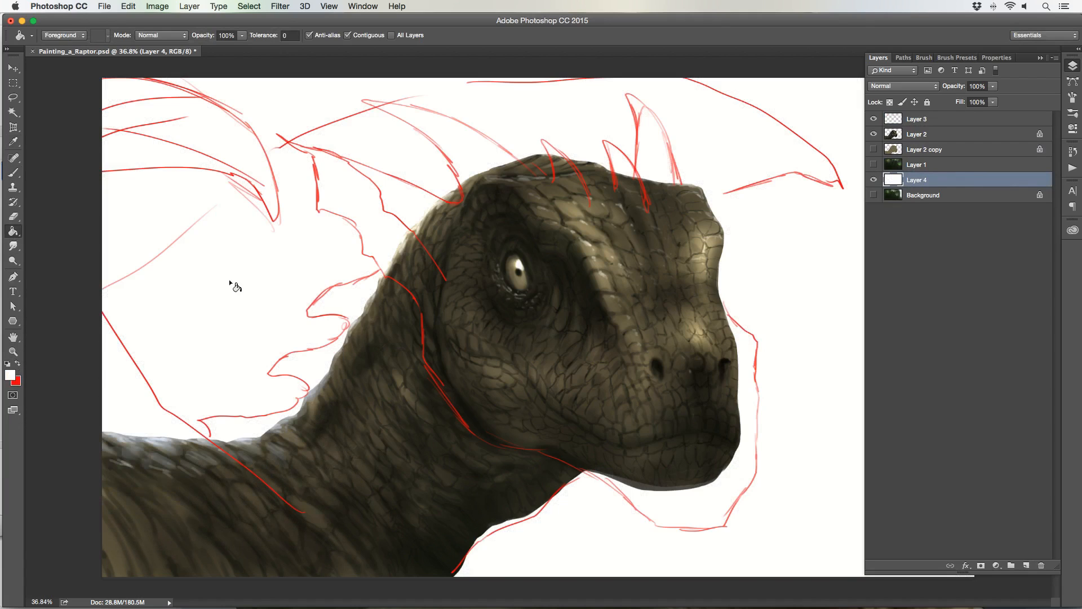
- Add a new layer directly beneath Layer 2 and set the brush color to a brown sampled from the raptor's head
left_click(918, 119)
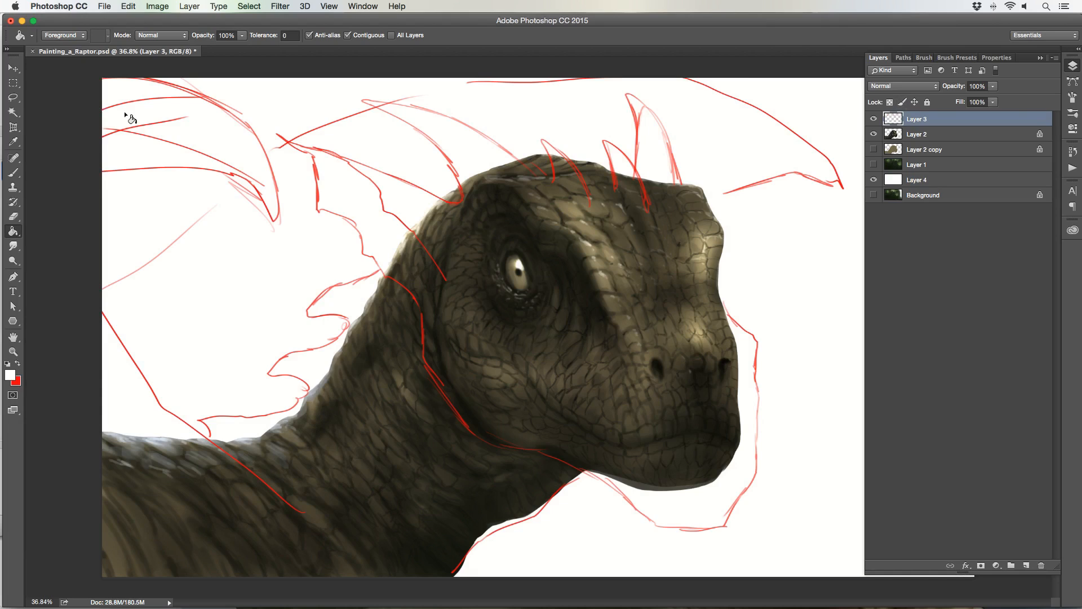
left_click(924, 149)
left_click(1026, 565)
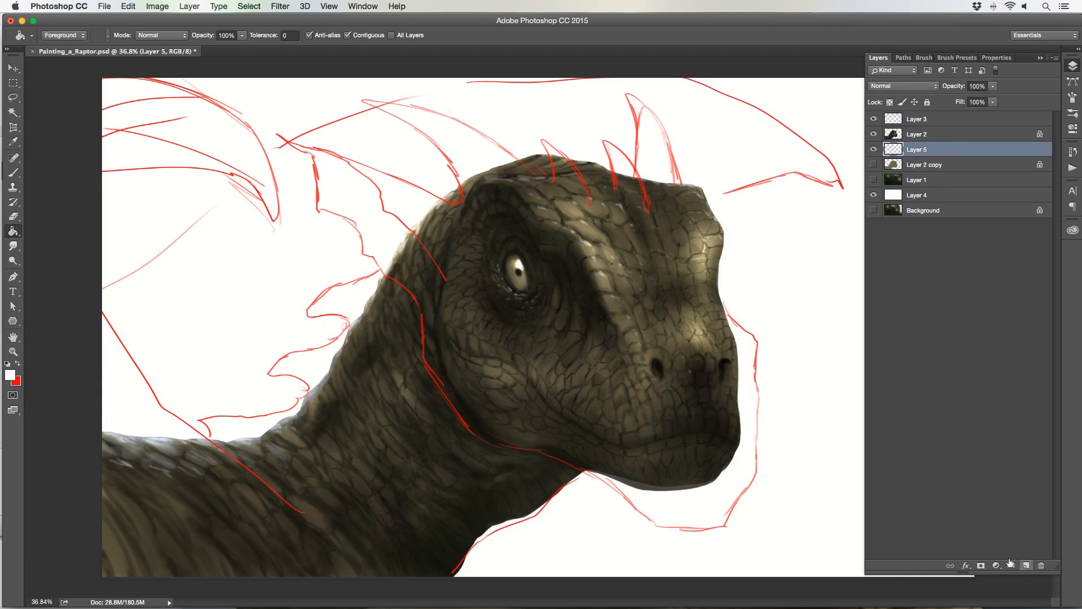
left_click(14, 172)
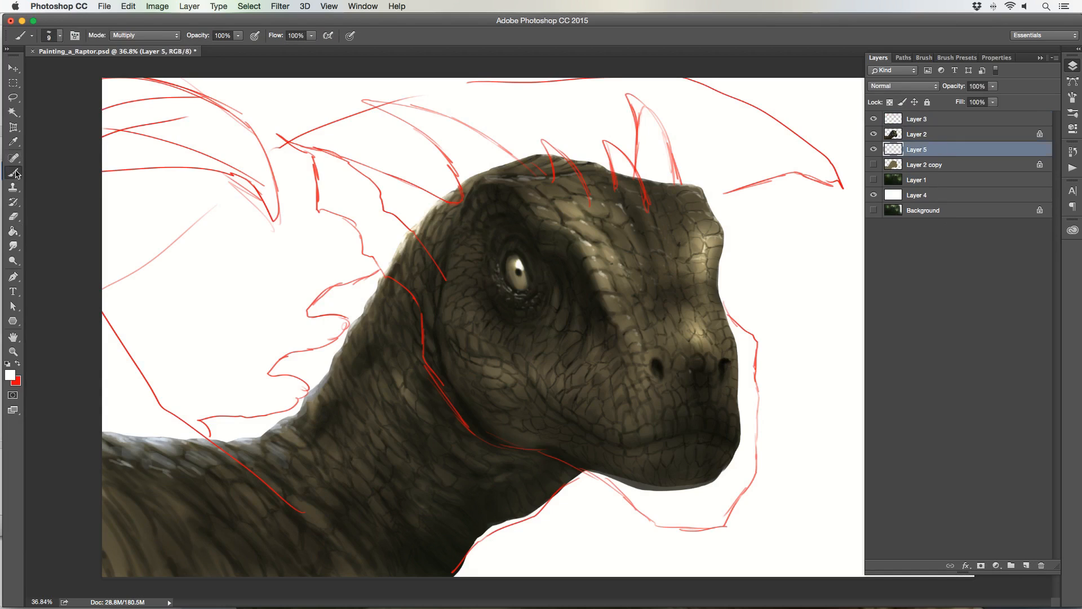
left_click(10, 375)
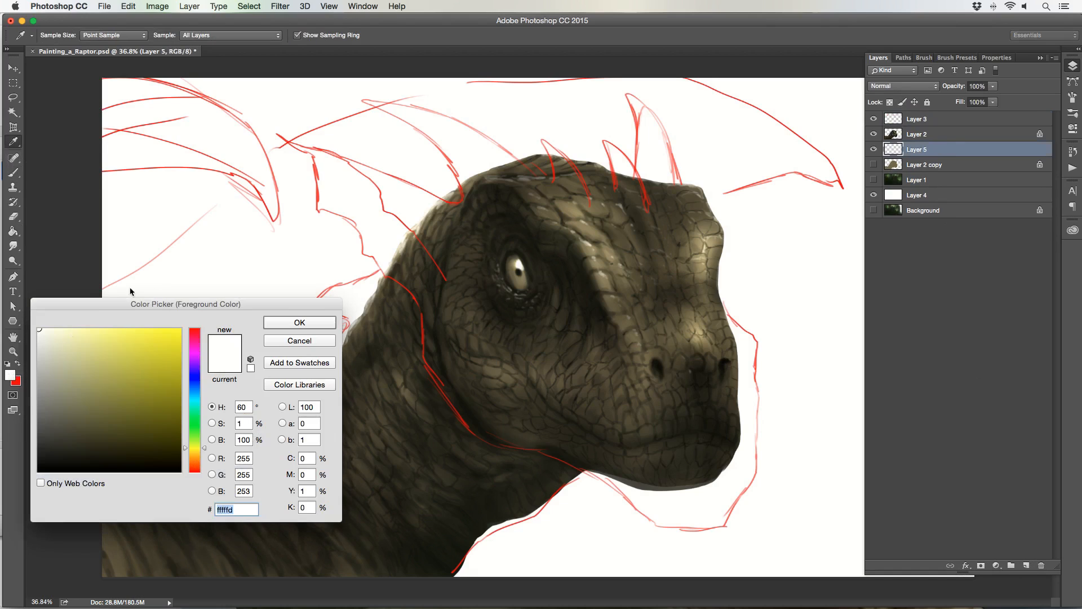
left_click(475, 178)
left_click(281, 325)
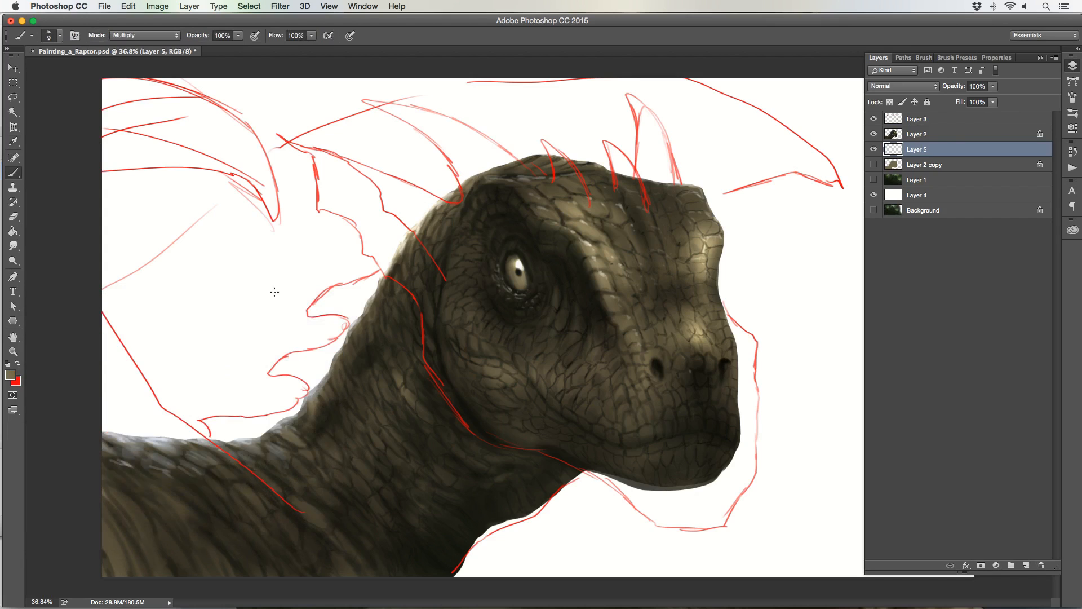
- Block in the rear horn with brown strokes at brush size 60 in Multiply mode
key("bracketright")
key("bracketright")
key("bracketright")
key("bracketright")
key("bracketright")
mouse_move(363, 102)
left_mouse_down()
mouse_move(427, 119)
mouse_move(503, 165)
left_mouse_up()
mouse_move(382, 104)
left_mouse_down()
mouse_move(510, 162)
mouse_move(433, 124)
mouse_move(468, 174)
mouse_move(412, 116)
mouse_move(434, 135)
mouse_move(371, 102)
mouse_move(459, 136)
mouse_move(488, 162)
mouse_move(474, 136)
mouse_move(510, 162)
left_mouse_up()
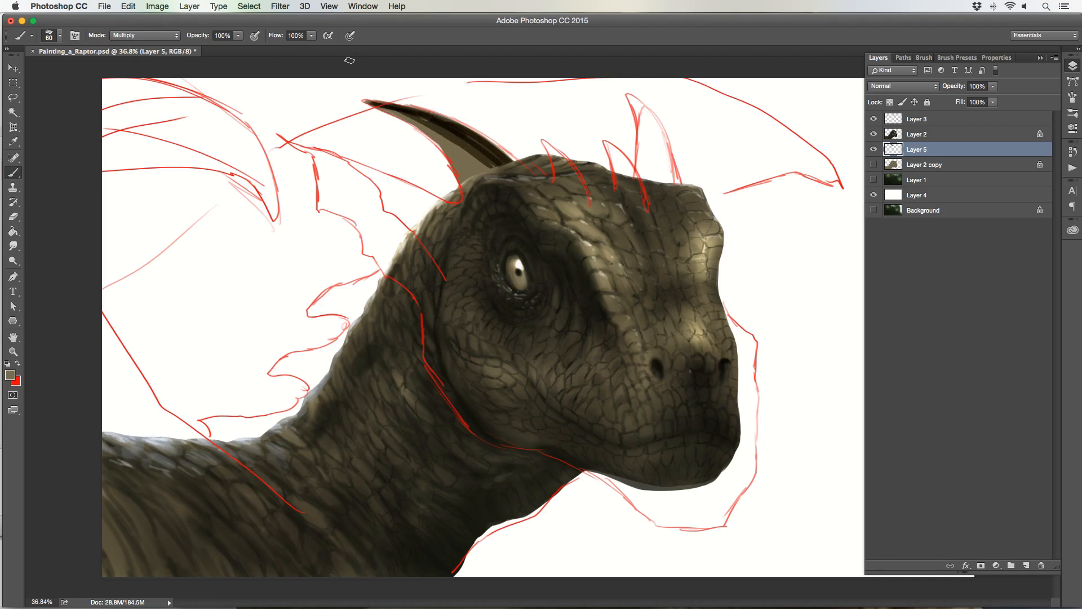
- Switch the brush to Normal mode and repaint the rear horn as a flat brown silhouette
left_click(122, 35)
left_click(112, 11)
key("bracketright")
mouse_move(401, 107)
left_mouse_down()
mouse_move(505, 159)
mouse_move(440, 118)
mouse_move(384, 107)
mouse_move(432, 111)
mouse_move(514, 157)
left_mouse_up()
key("bracketleft")
key("bracketleft")
key("bracketright")
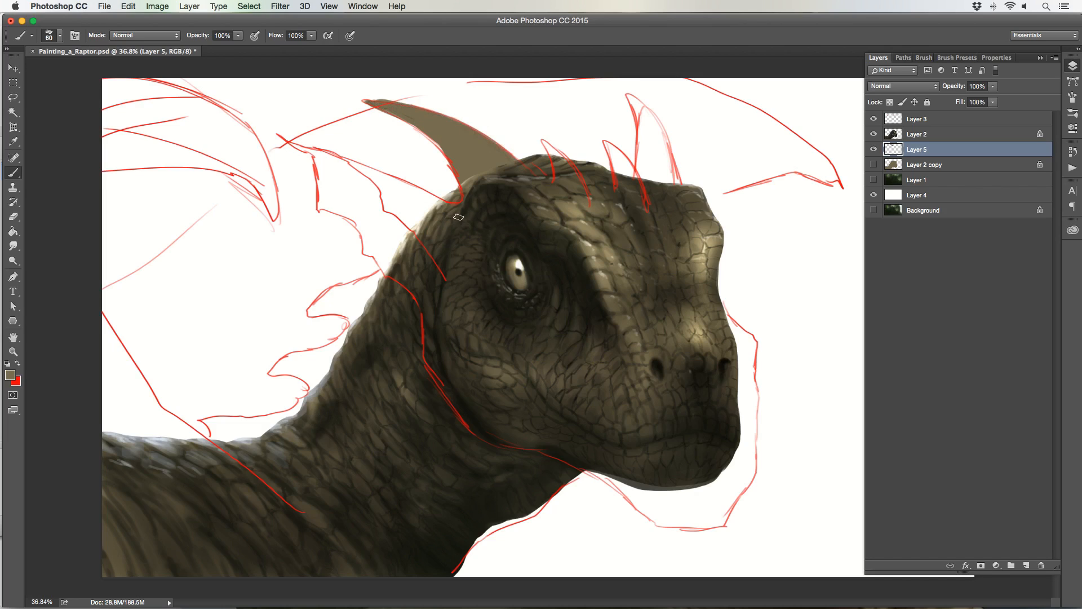
- Paint the frill behind the head flat brown within its sketched outline, reducing the brush to size 50 for the edges
mouse_move(445, 207)
left_mouse_down()
mouse_move(404, 190)
mouse_move(394, 203)
mouse_move(415, 227)
mouse_move(382, 201)
mouse_move(401, 235)
left_mouse_up()
key("bracketright")
key("bracketright")
mouse_move(346, 195)
left_mouse_down()
mouse_move(383, 258)
mouse_move(351, 213)
mouse_move(375, 235)
mouse_move(323, 203)
mouse_move(324, 176)
mouse_move(339, 210)
mouse_move(348, 202)
mouse_move(377, 220)
mouse_move(378, 201)
mouse_move(399, 205)
mouse_move(421, 236)
mouse_move(394, 183)
mouse_move(286, 139)
left_mouse_up()
key("bracketleft")
key("bracketleft")
key("bracketleft")
key("bracketleft")
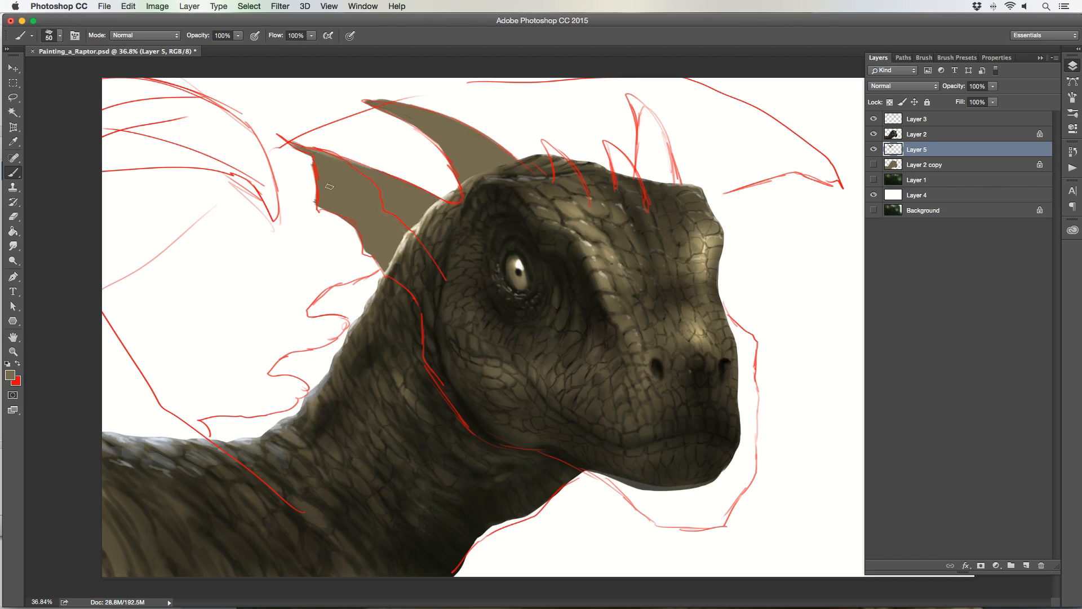
left_click_drag(361, 230, 385, 276)
- Paint the far side of the frill beyond the muzzle and under the chin flat brown, using brush sizes 100 and 80
key("bracketright")
key("bracketright")
key("bracketright")
key("bracketright")
mouse_move(716, 327)
left_mouse_down()
mouse_move(750, 360)
mouse_move(739, 342)
mouse_move(745, 411)
mouse_move(747, 360)
mouse_move(727, 315)
left_mouse_up()
key("bracketright")
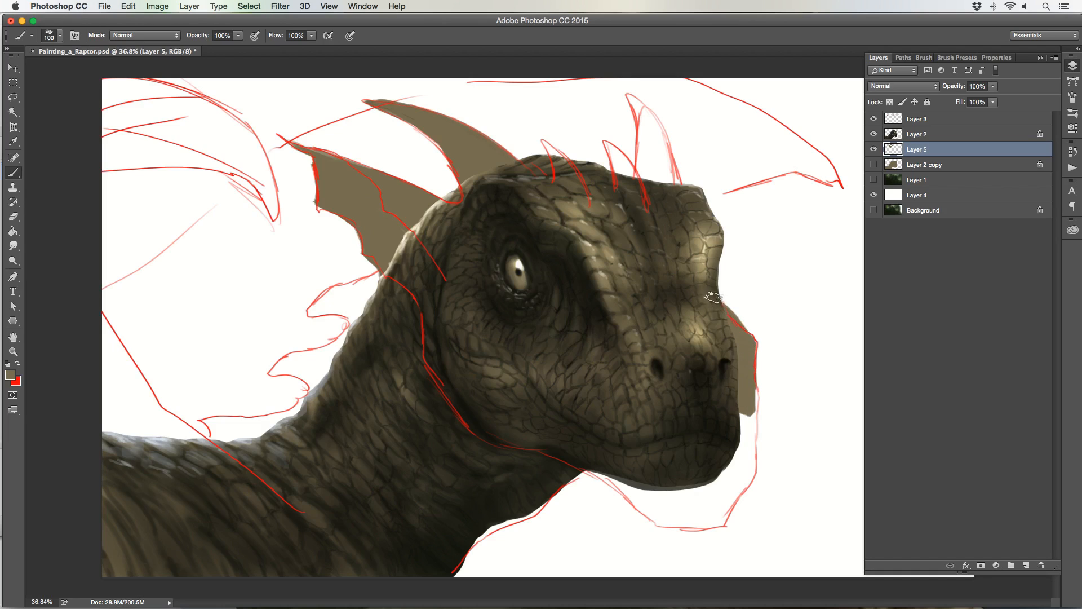
key("bracketleft")
mouse_move(744, 386)
left_mouse_down()
mouse_move(744, 455)
mouse_move(745, 440)
mouse_move(709, 494)
mouse_move(668, 498)
mouse_move(594, 464)
mouse_move(626, 489)
mouse_move(581, 463)
mouse_move(656, 513)
mouse_move(646, 490)
mouse_move(691, 493)
left_mouse_up()
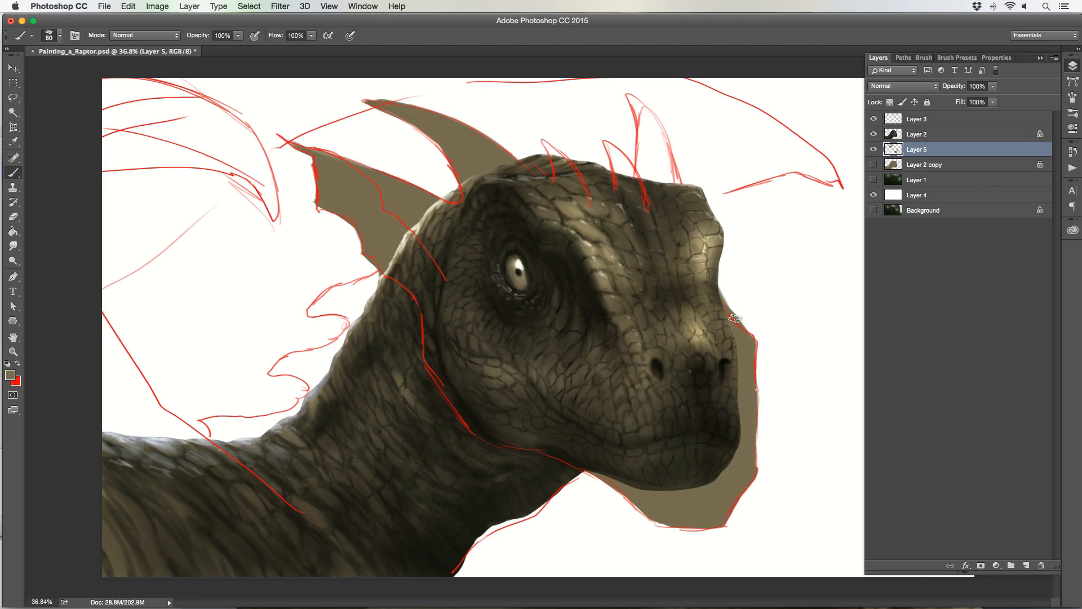
- Paint the front horn, the small crown spikes and the neck spines flat brown, using brush sizes between 40 and 70
left_click_drag(643, 176, 644, 162)
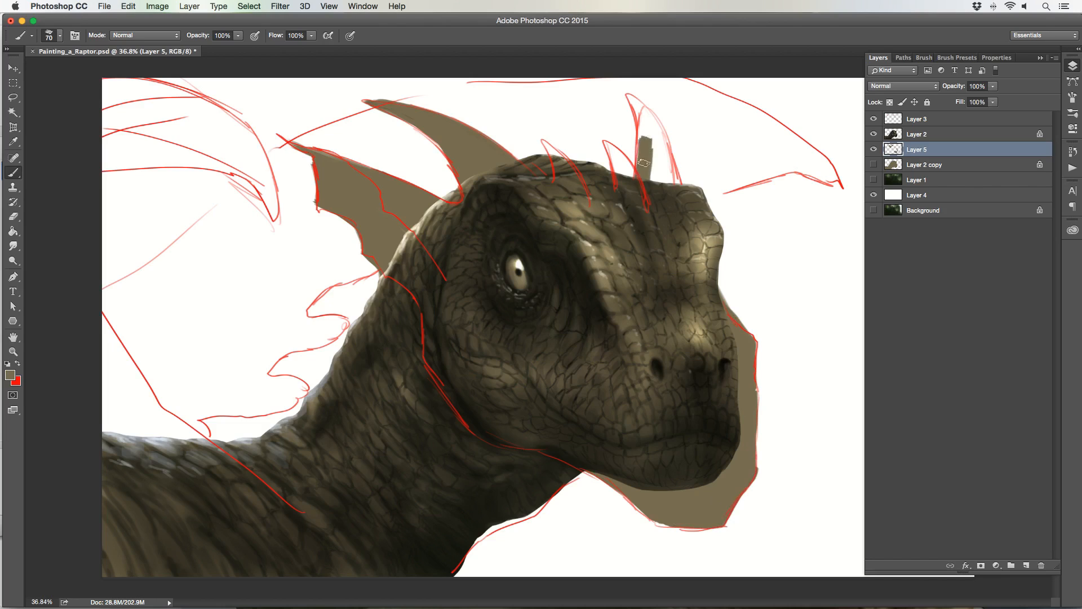
mouse_move(640, 114)
left_mouse_down()
mouse_move(675, 186)
mouse_move(649, 149)
left_mouse_up()
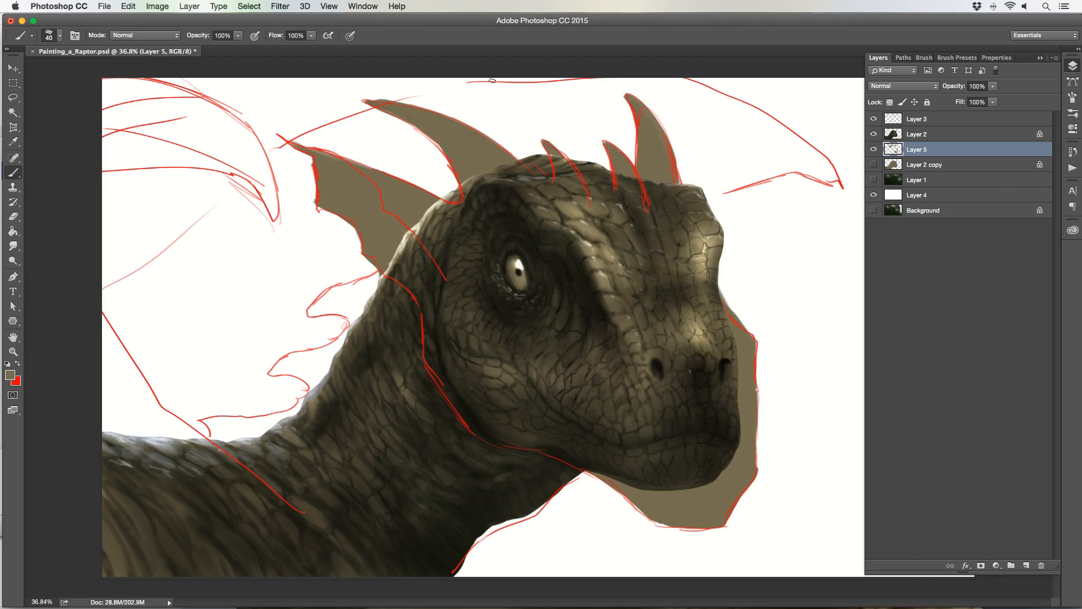
mouse_move(376, 260)
left_mouse_down()
mouse_move(327, 296)
mouse_move(350, 288)
mouse_move(311, 314)
mouse_move(349, 299)
mouse_move(326, 308)
mouse_move(349, 284)
mouse_move(371, 304)
mouse_move(340, 305)
mouse_move(356, 320)
mouse_move(325, 352)
mouse_move(302, 356)
left_mouse_up()
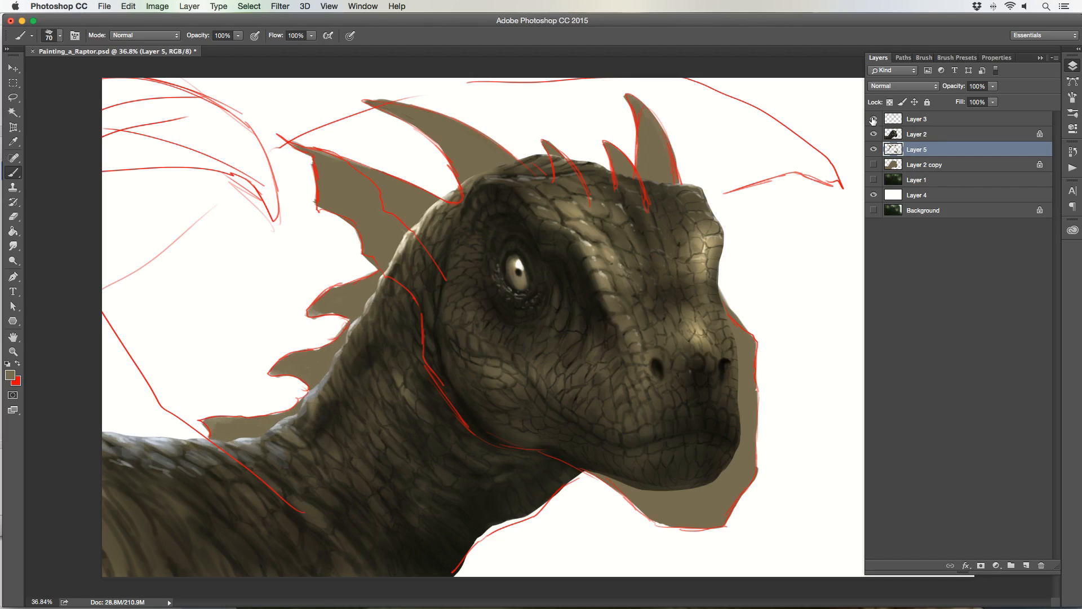
- Hide the red sketch on Layer 3 and paint a pointed brown frill section behind the far brow at brush size 40
left_click(873, 120)
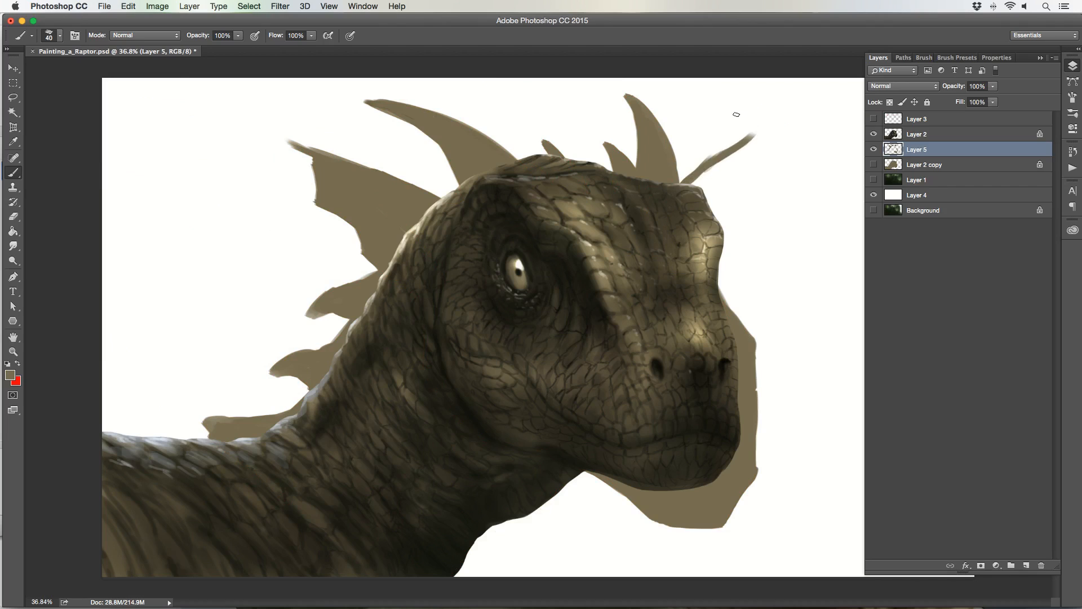
left_click_drag(739, 167, 722, 224)
mouse_move(695, 182)
left_mouse_down()
mouse_move(733, 161)
mouse_move(718, 227)
left_mouse_up()
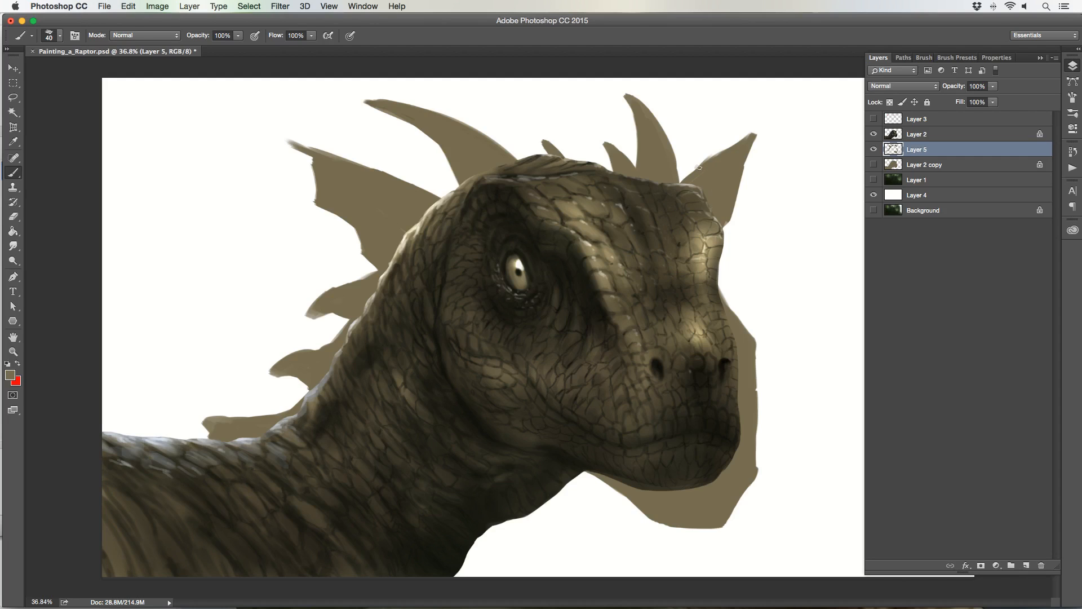
- Duplicate Layer 2, move the copy beneath Layer 5, and reselect the original Layer 2
left_click(928, 131)
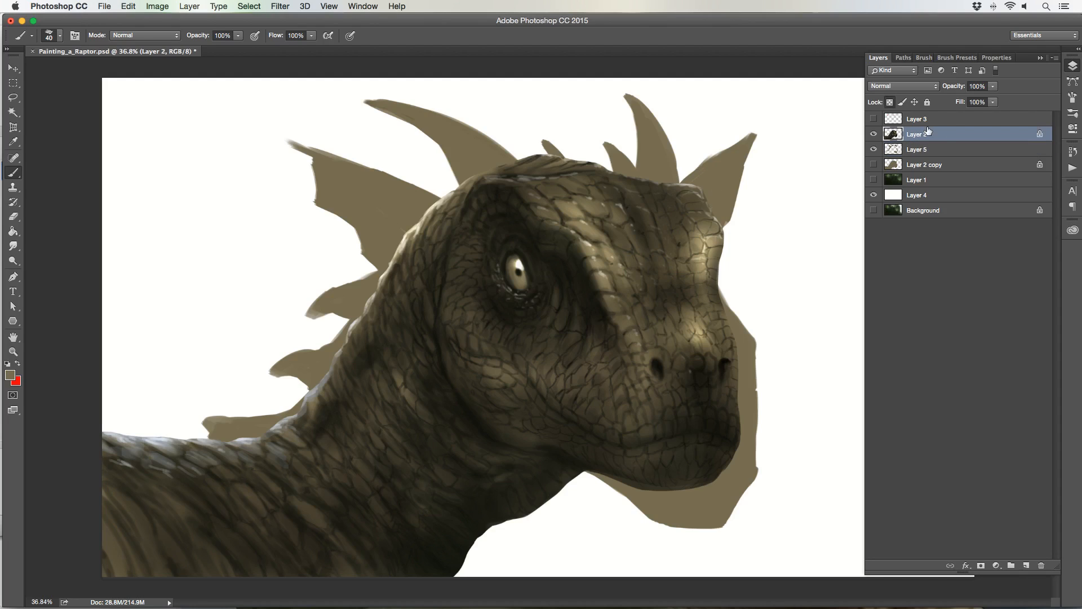
key("super+j")
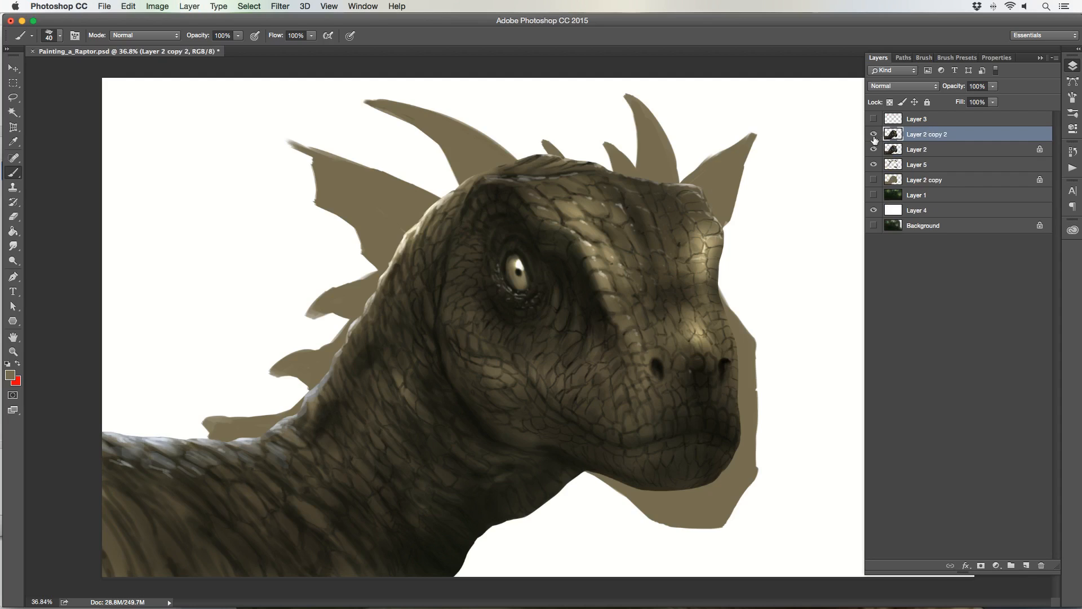
left_click_drag(964, 135, 952, 181)
left_click(935, 129)
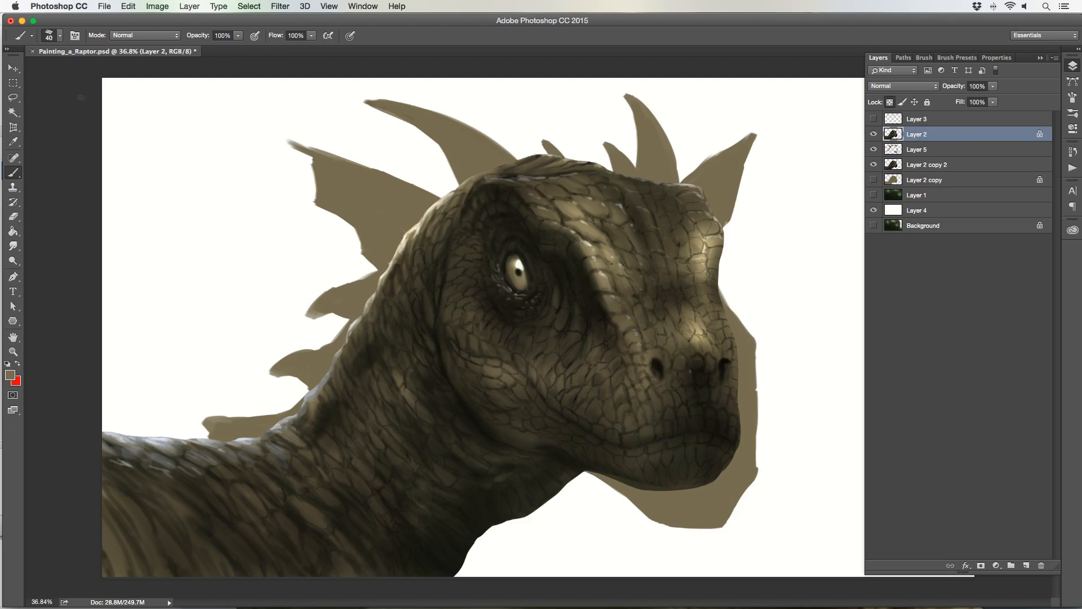
left_click(14, 83)
left_click_drag(270, 89, 797, 567)
left_click(787, 541)
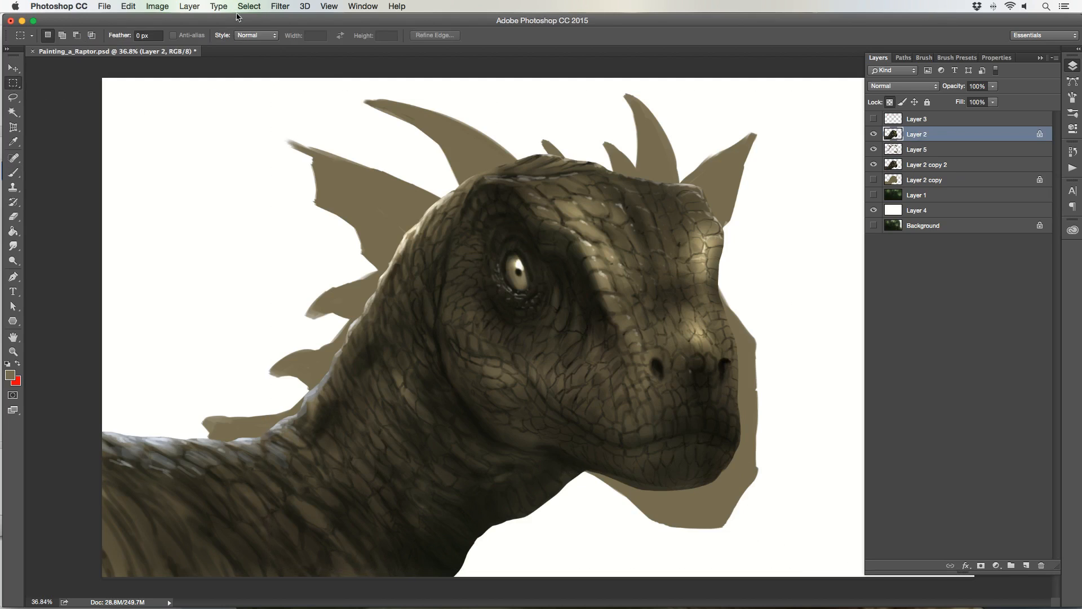
left_click(280, 7)
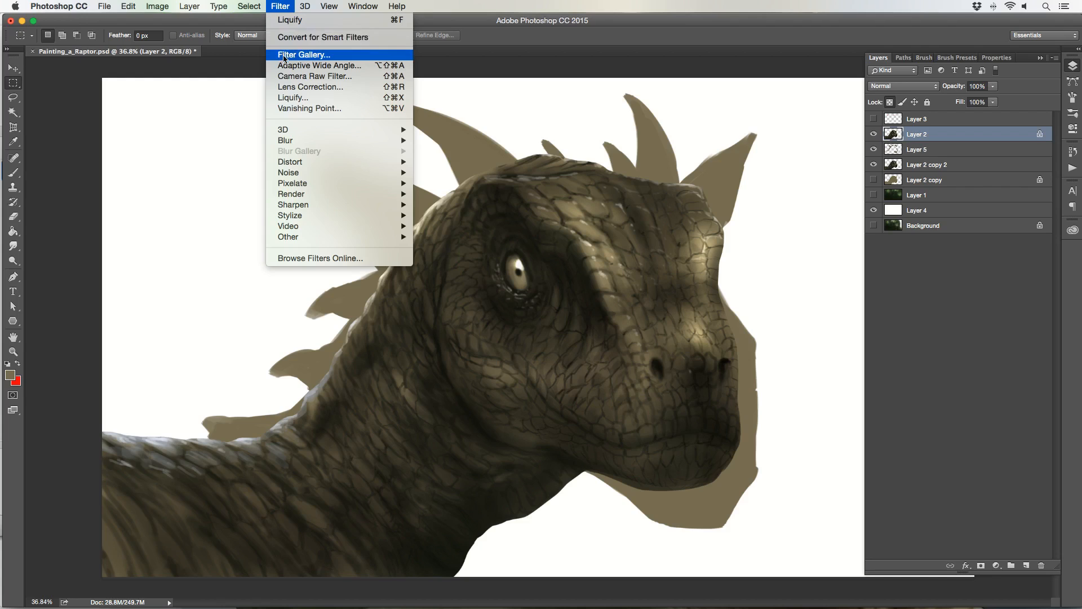
left_click(291, 98)
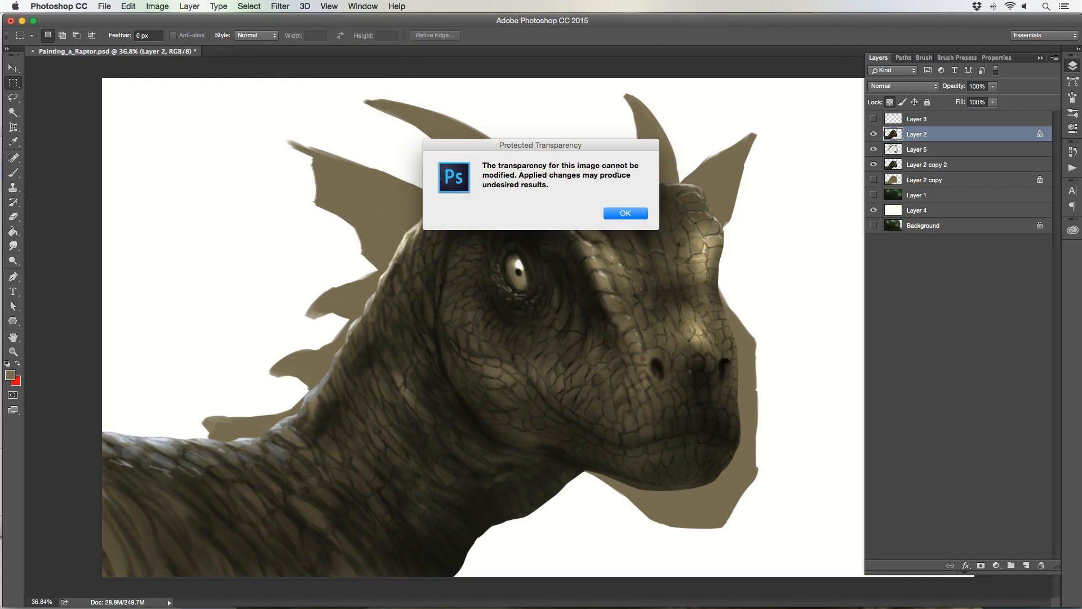
left_click(635, 212)
left_click(836, 75)
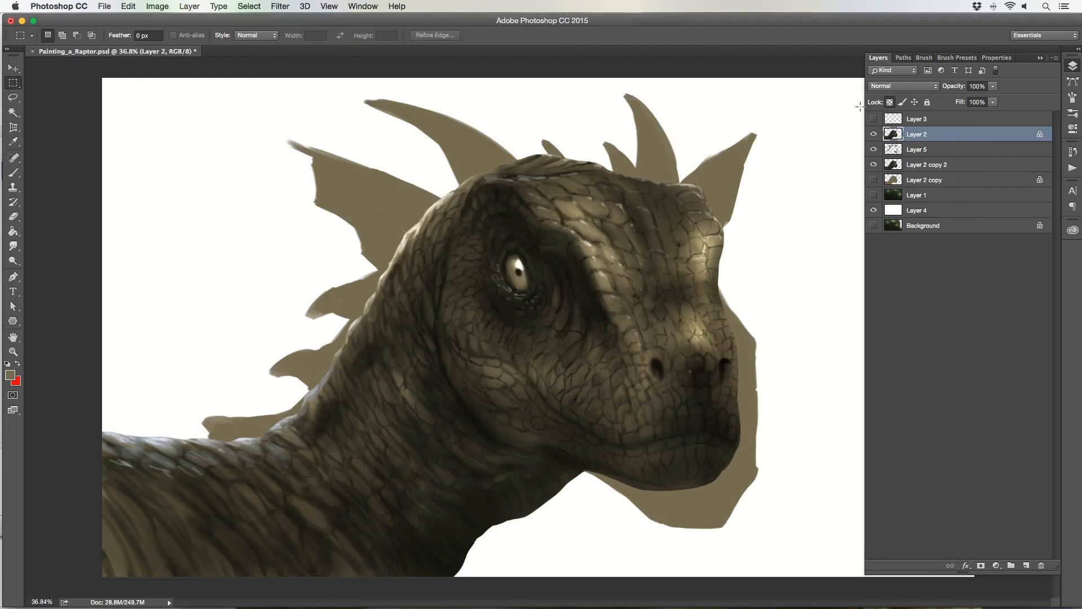
- Unlock the transparent pixels of Layer 2 and open the layer in the Liquify filter
left_click(275, 7)
left_click(281, 95)
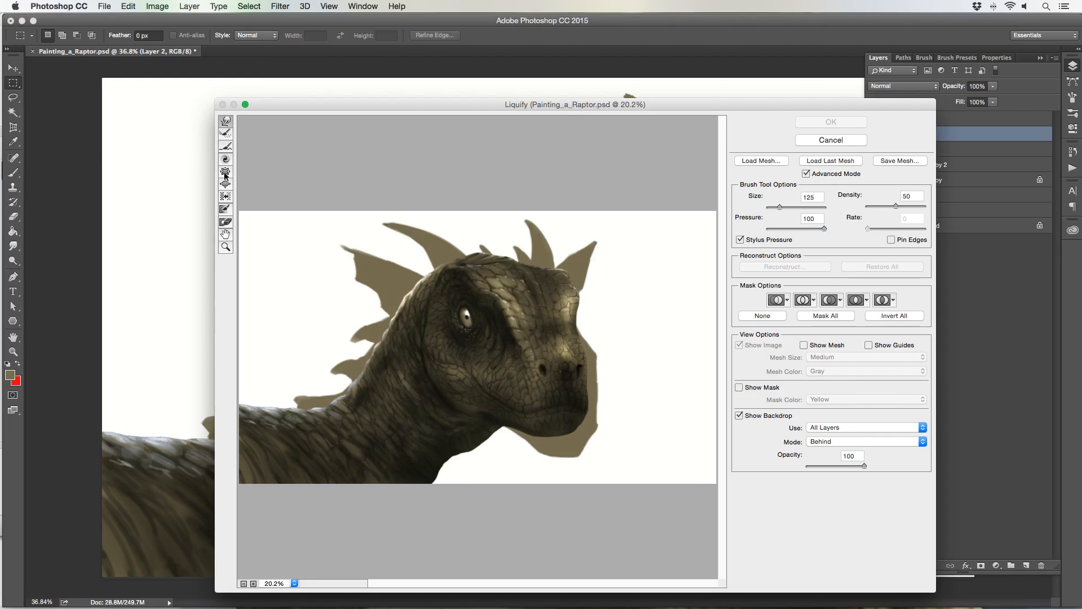
left_click(226, 247)
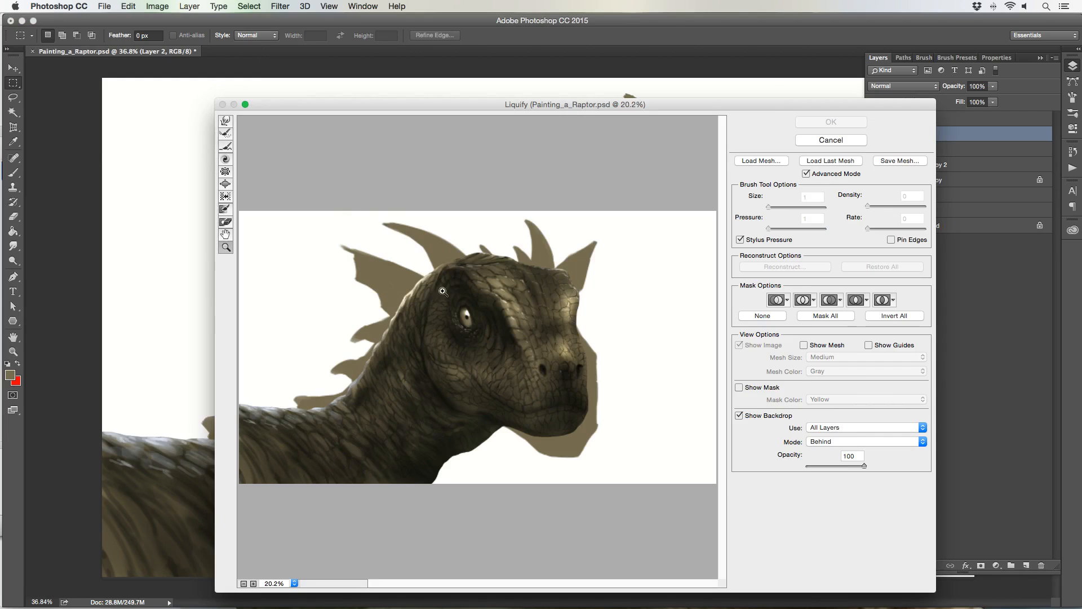
left_click(637, 473)
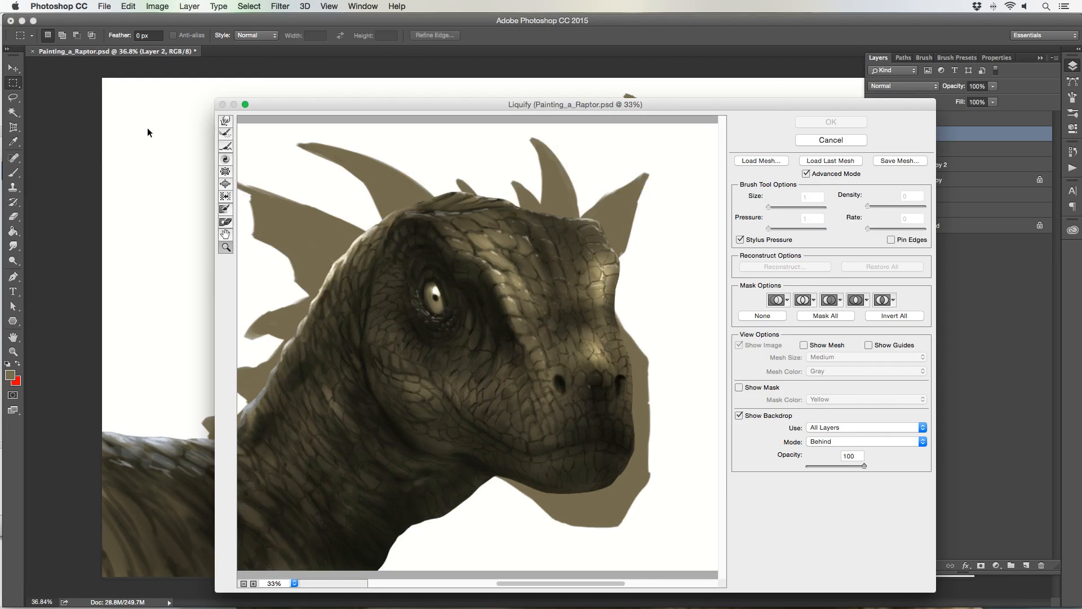
- Pull the chin and lower jaw downward with Forward Warp, enlarging the brush in stages from 250 up to 700
left_click(225, 120)
key("bracketright")
key("bracketright")
key("bracketright")
key("bracketright")
key("bracketright")
key("bracketright")
key("bracketright")
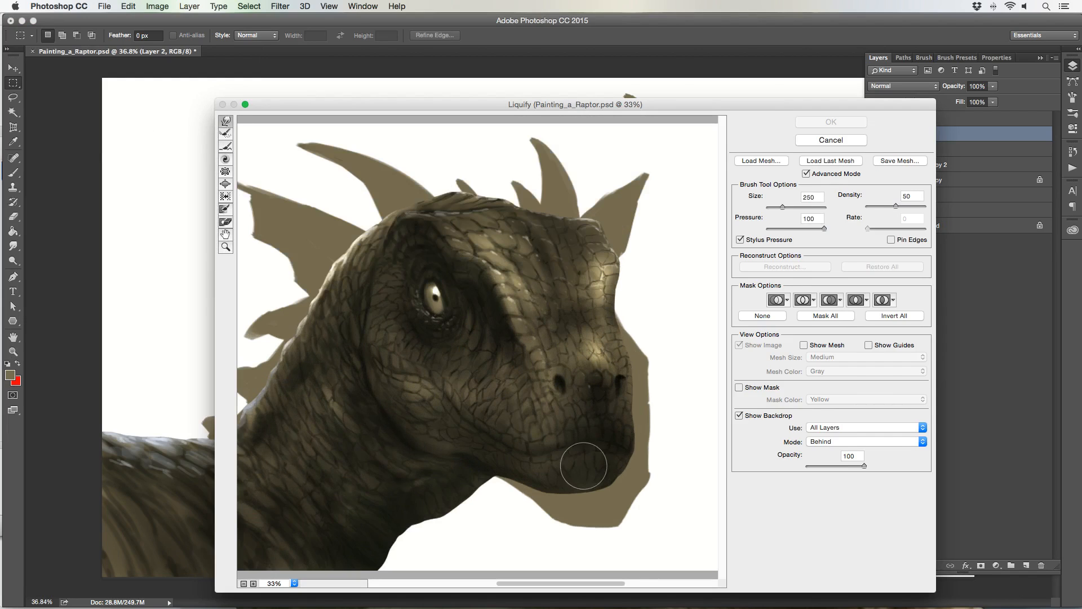
mouse_move(593, 460)
left_mouse_down()
mouse_move(567, 475)
mouse_move(593, 503)
mouse_move(556, 484)
mouse_move(562, 498)
mouse_move(548, 478)
mouse_move(550, 490)
mouse_move(534, 463)
mouse_move(571, 509)
left_mouse_up()
key("bracketright")
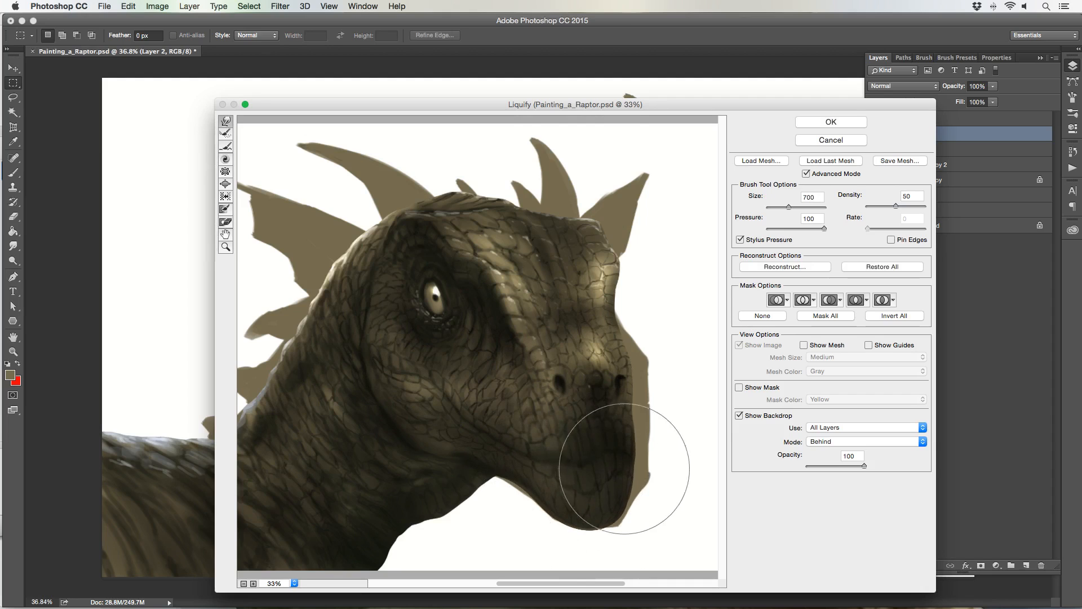
- Push the muzzle outward over the far frill and pull the nose and nostrils lower, using brush sizes between 300 and 700
mouse_move(558, 466)
left_mouse_down()
mouse_move(624, 458)
mouse_move(633, 362)
mouse_move(623, 336)
left_mouse_up()
key("bracketleft")
key("bracketleft")
key("bracketleft")
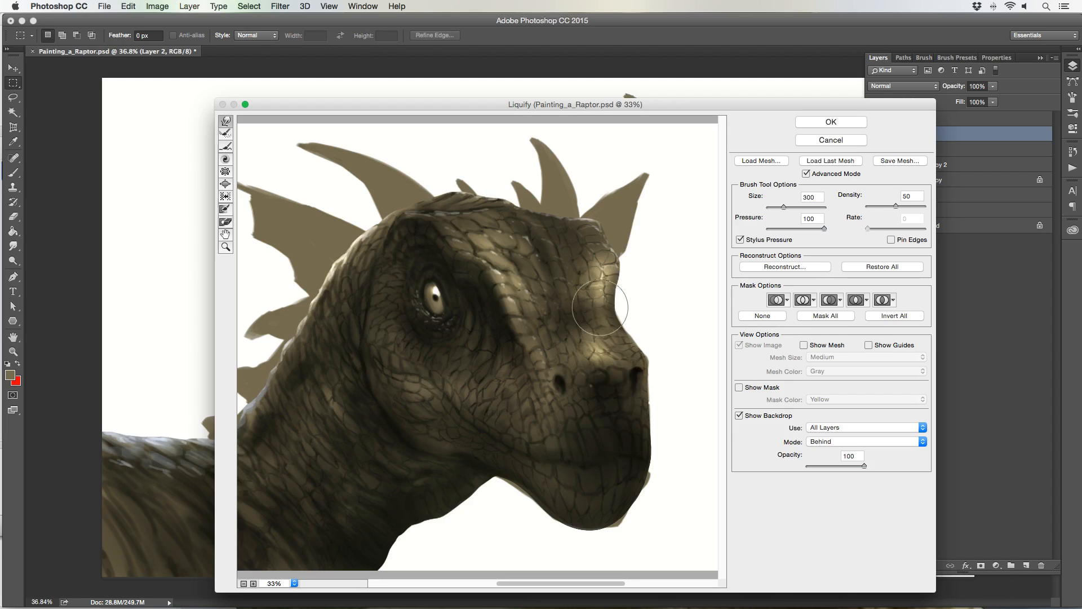
key("bracketright")
key("bracketright")
key("bracketright")
mouse_move(609, 374)
left_mouse_down()
mouse_move(617, 413)
mouse_move(630, 381)
mouse_move(629, 400)
mouse_move(614, 385)
mouse_move(589, 392)
mouse_move(560, 383)
mouse_move(631, 385)
mouse_move(553, 374)
mouse_move(564, 402)
mouse_move(558, 383)
mouse_move(593, 400)
mouse_move(608, 387)
mouse_move(630, 394)
mouse_move(635, 376)
mouse_move(636, 423)
mouse_move(607, 405)
left_mouse_up()
key("bracketleft")
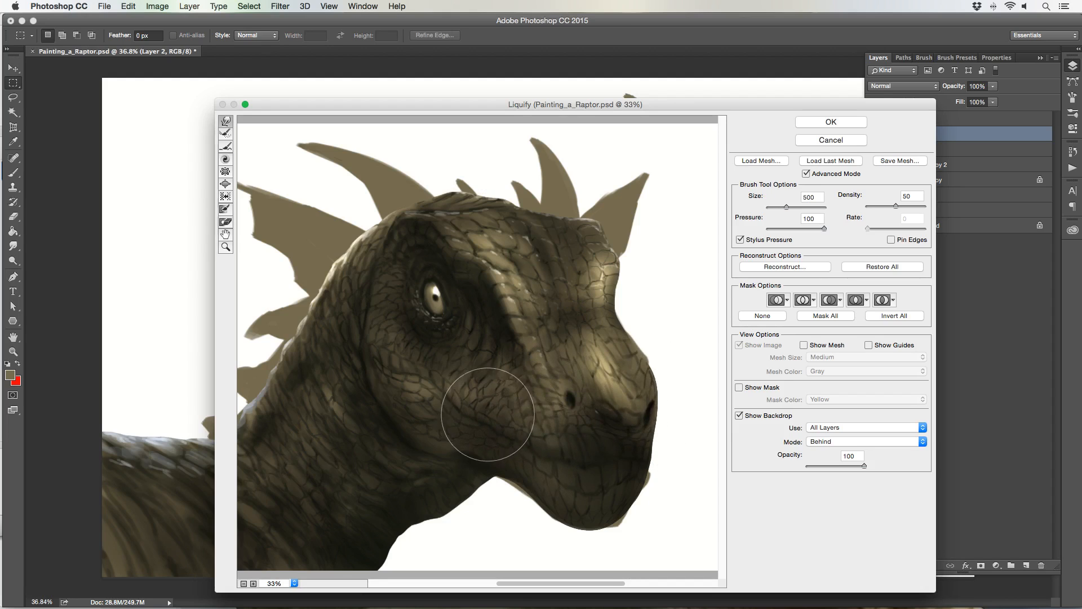
- Tweak the near eye's shape at brush size 300 and pull the back of the brow up into a peak at size 400
key("bracketleft")
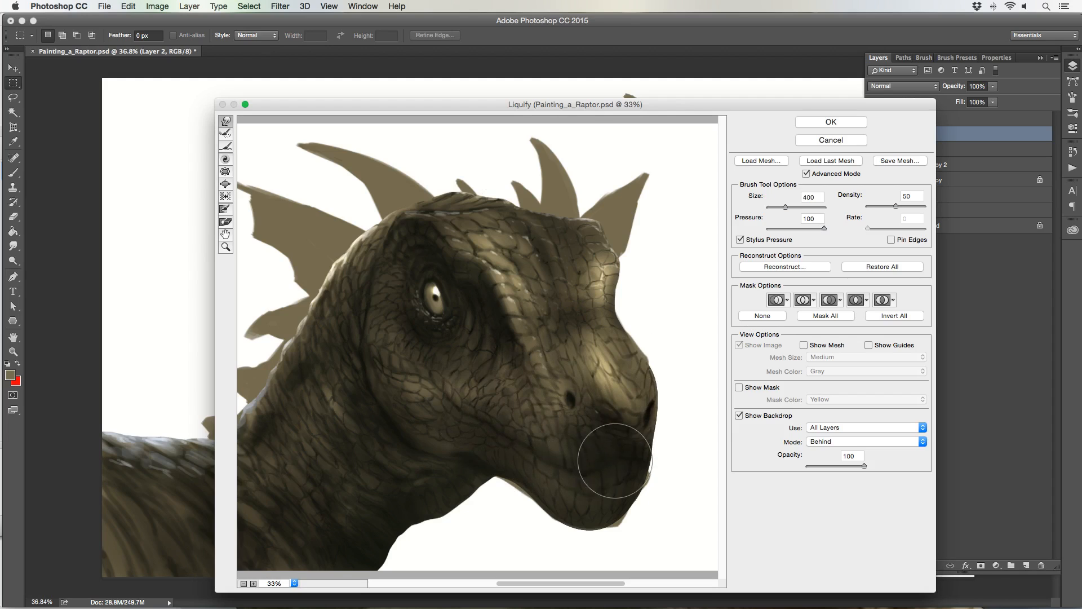
key("bracketleft")
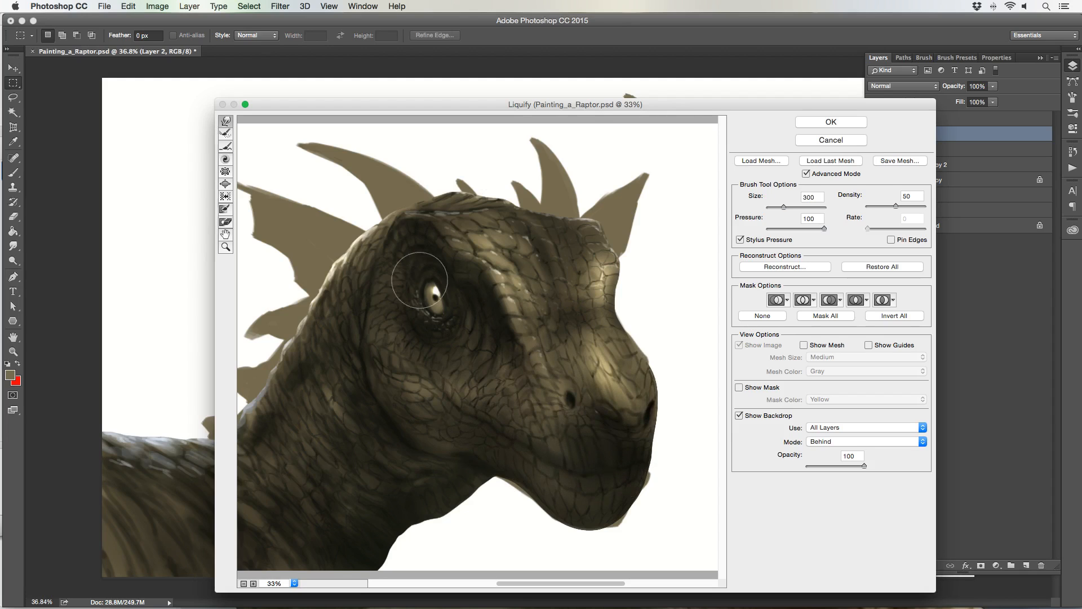
key("bracketright")
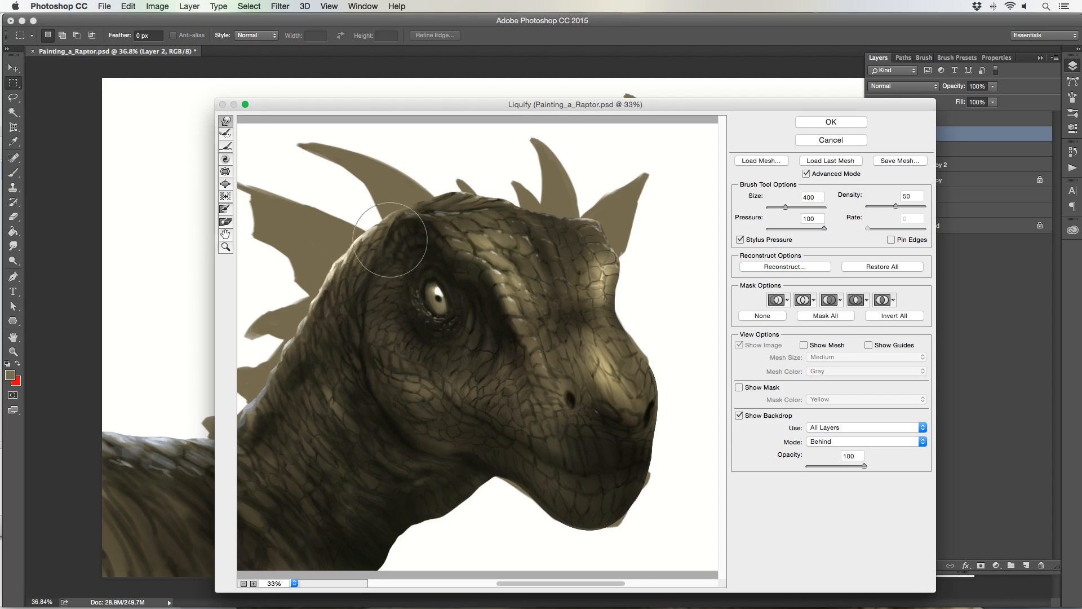
mouse_move(413, 220)
left_mouse_down()
mouse_move(399, 209)
mouse_move(409, 207)
left_mouse_up()
- Warp the ridge in front of the near eye into a raised bump and sharpen the rear brow peak at brush size 250
key("bracketleft")
key("bracketleft")
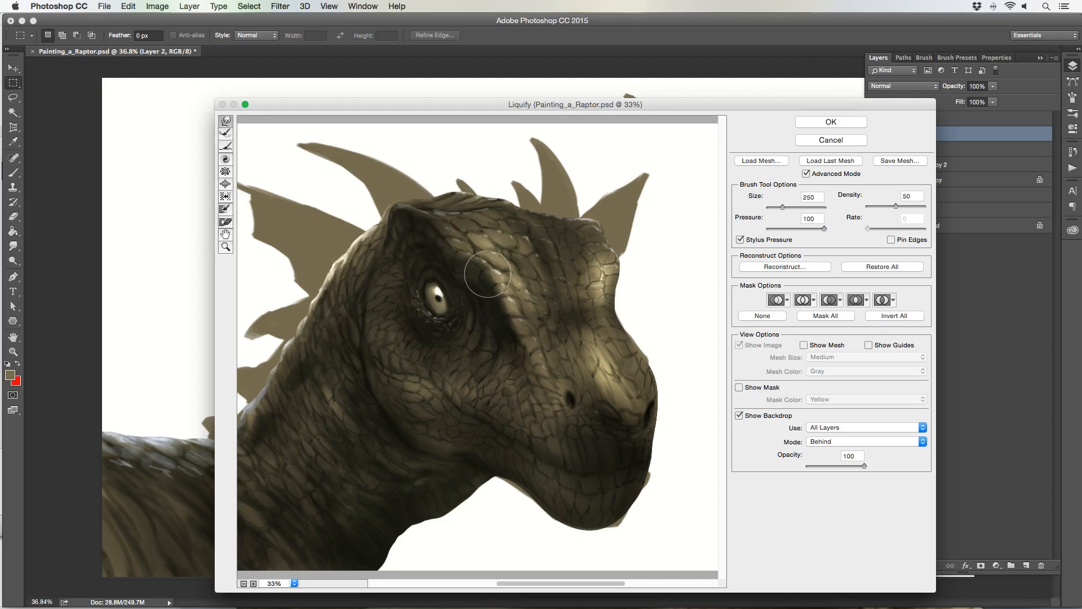
left_click_drag(488, 274, 478, 257)
left_click_drag(509, 308, 516, 314)
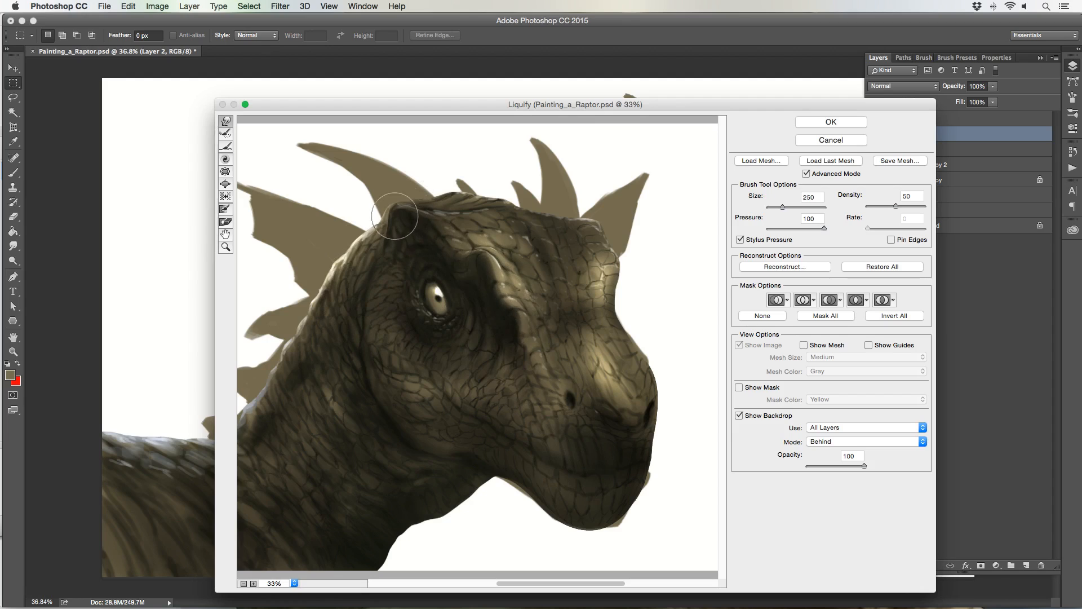
left_click_drag(399, 217, 390, 209)
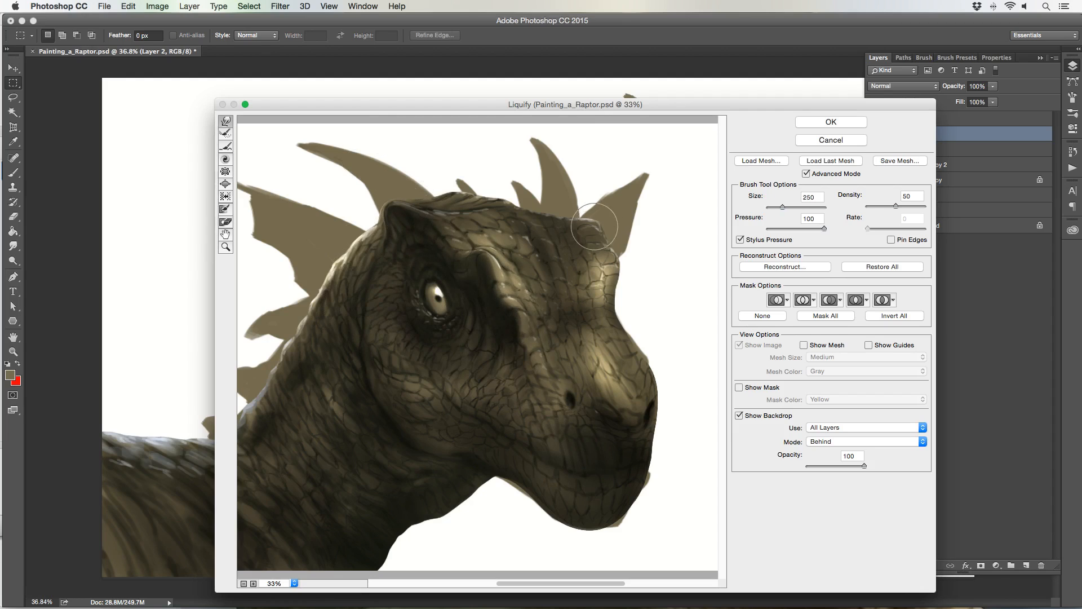
- Pull bumps out of the far brow at brush size 250 and raise knobs along the crown at size 300
left_click_drag(594, 228, 605, 223)
left_click_drag(613, 262, 599, 246)
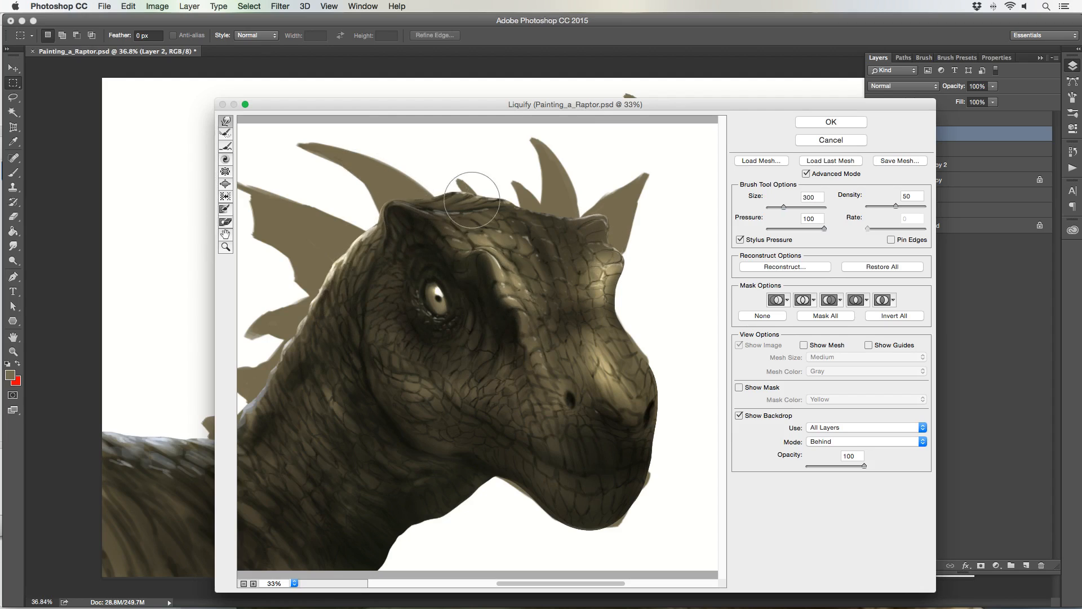
mouse_move(503, 210)
left_mouse_down()
mouse_move(492, 190)
mouse_move(443, 179)
left_mouse_up()
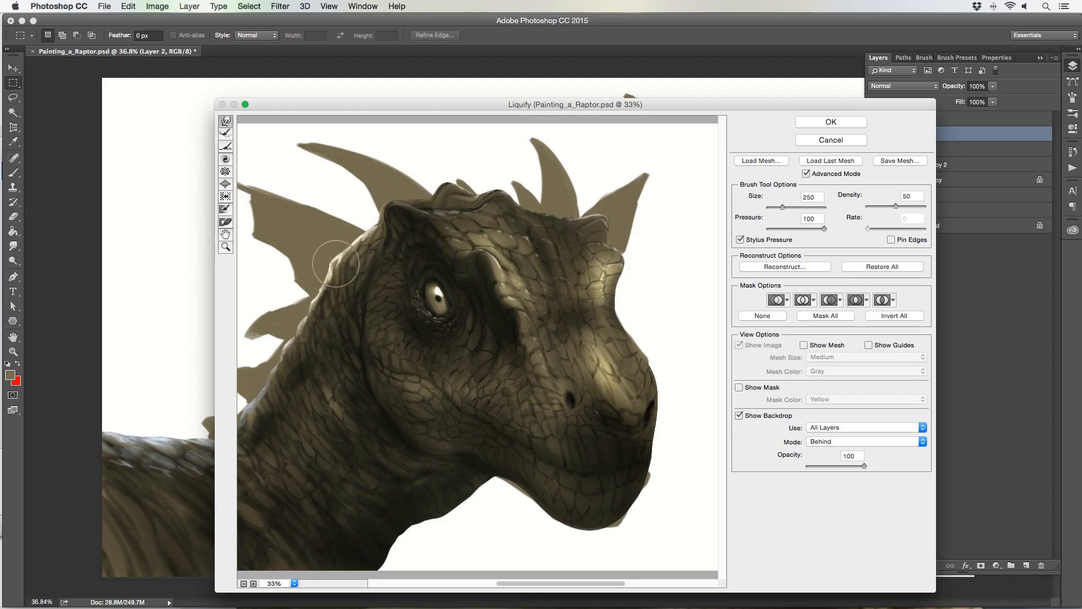
- Stretch the back of the head and neck outward into curved spines over the brown spine shapes at about brush size 250
left_click_drag(337, 264, 325, 255)
key("]")
mouse_move(313, 311)
left_mouse_down()
mouse_move(280, 320)
mouse_move(286, 332)
mouse_move(270, 323)
mouse_move(252, 334)
mouse_move(292, 307)
left_mouse_up()
key("[")
key("[")
key("[")
key("]")
left_click_drag(274, 351, 249, 385)
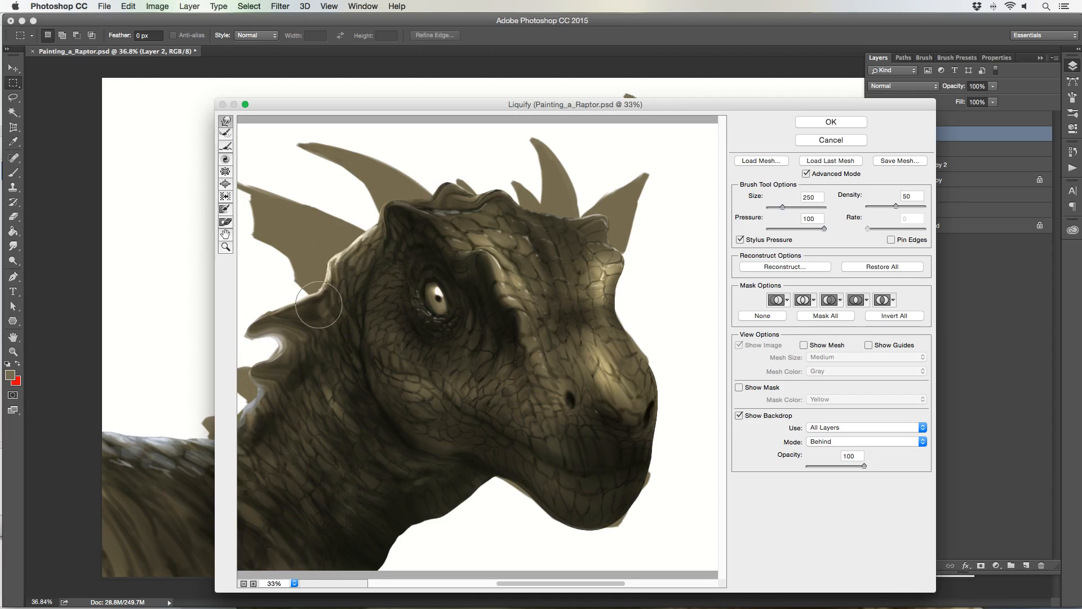
- Enlarge the near nostril into a wider, elongated opening with Forward Warp at brush size 175
key("bracketright")
key("bracketleft")
key("bracketleft")
key("bracketleft")
key("bracketleft")
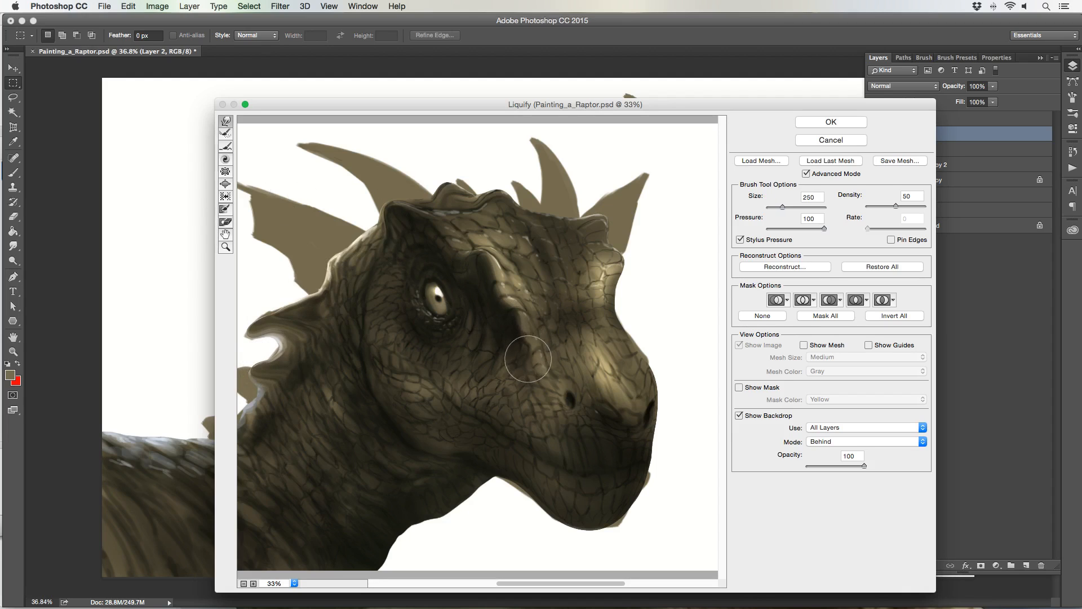
key("bracketright")
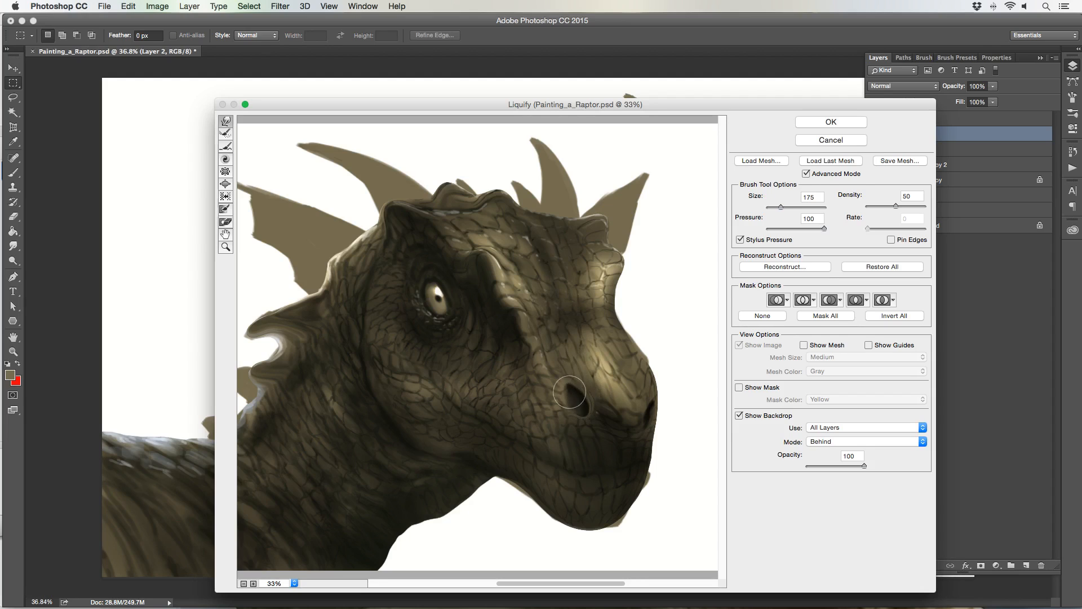
left_click_drag(569, 392, 583, 412)
- Reshape the cheek and the underside of the chin with Forward Warp at brush sizes 300 and 400
key("bracketright")
key("bracketright")
key("bracketright")
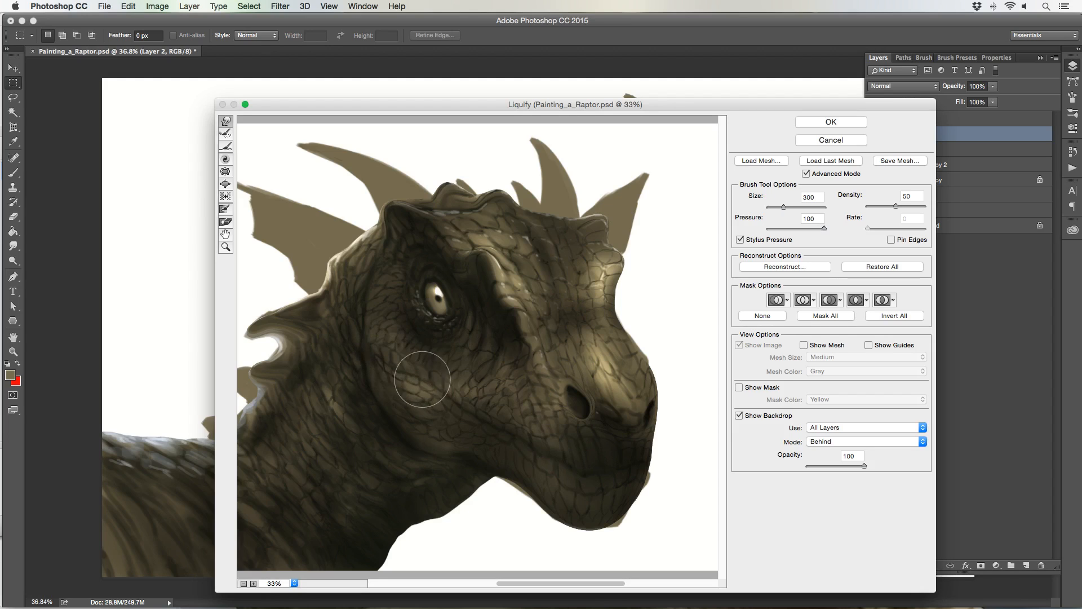
key("bracketright")
key("bracketright")
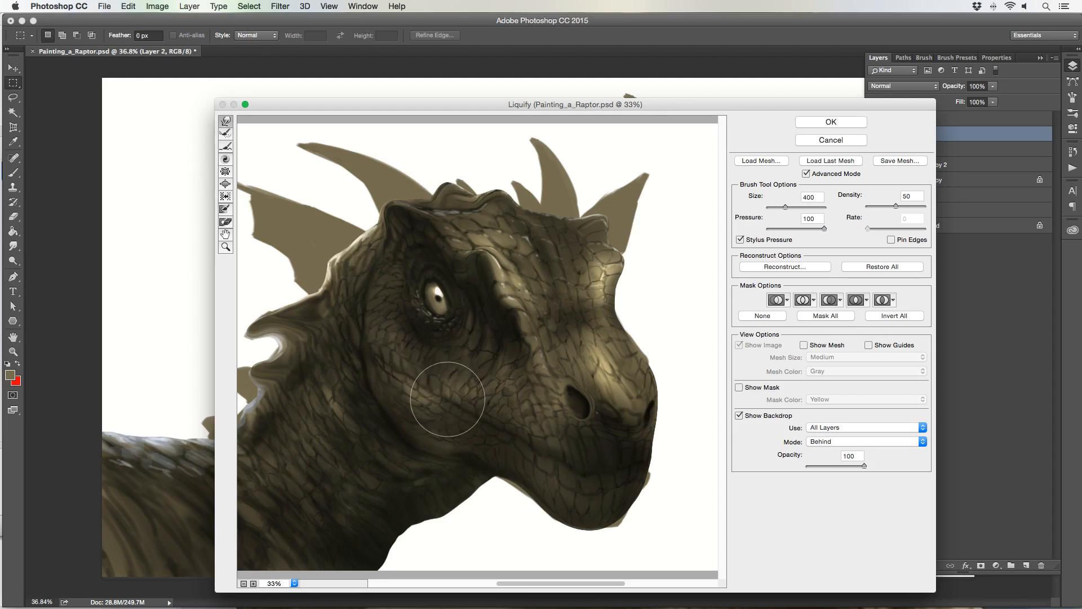
key("bracketleft")
key("bracketleft")
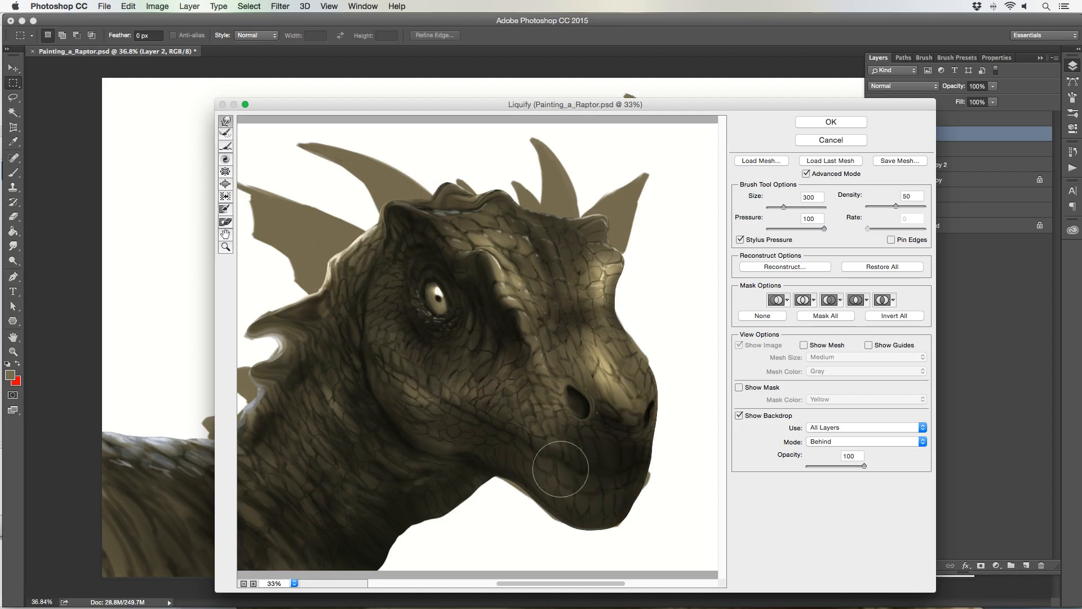
- Refine the chin and throat outline at brush sizes between 300 and 500, apply the Liquify warp and compare it with the unwarped head
key("bracketright")
key("bracketright")
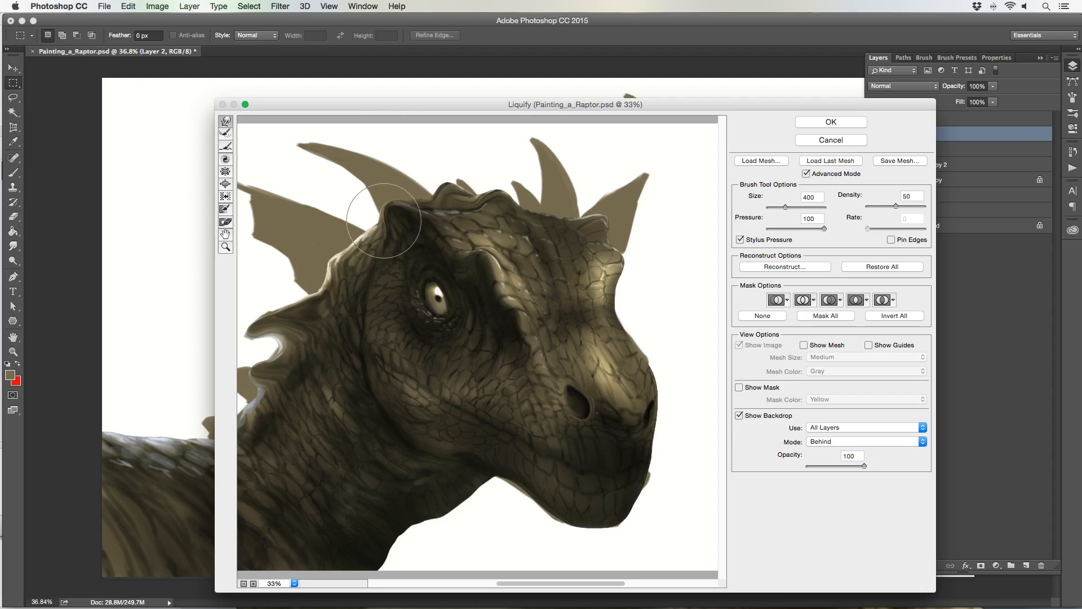
key("bracketright")
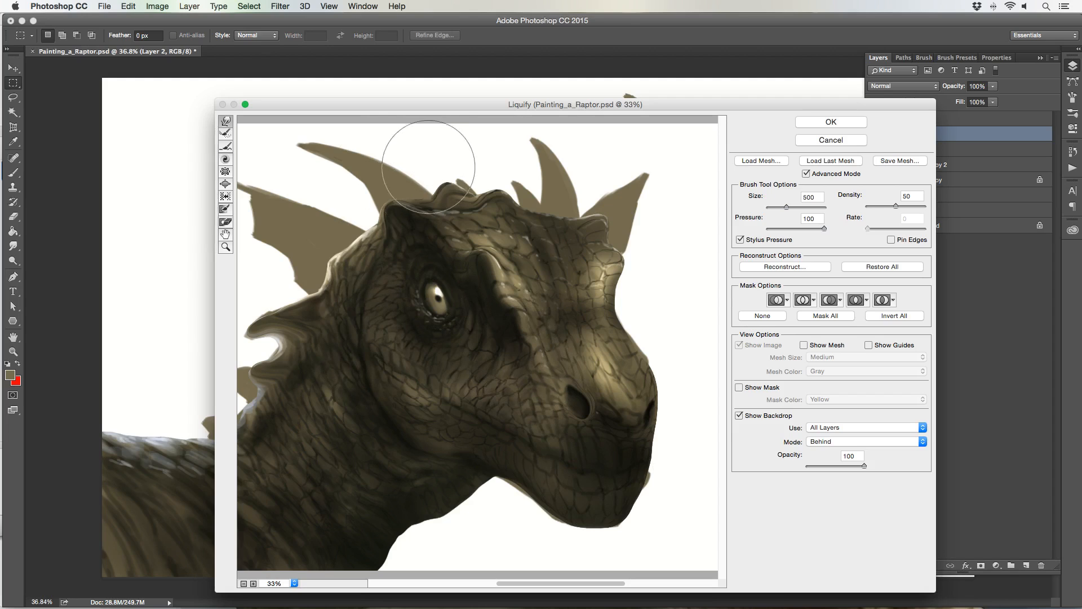
key("bracketleft")
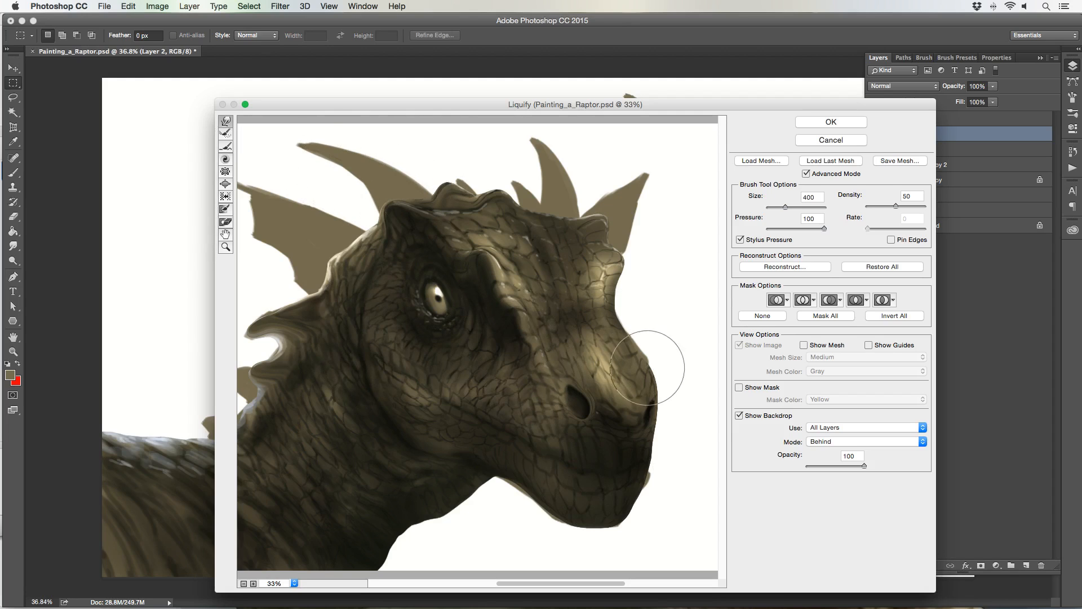
key("bracketleft")
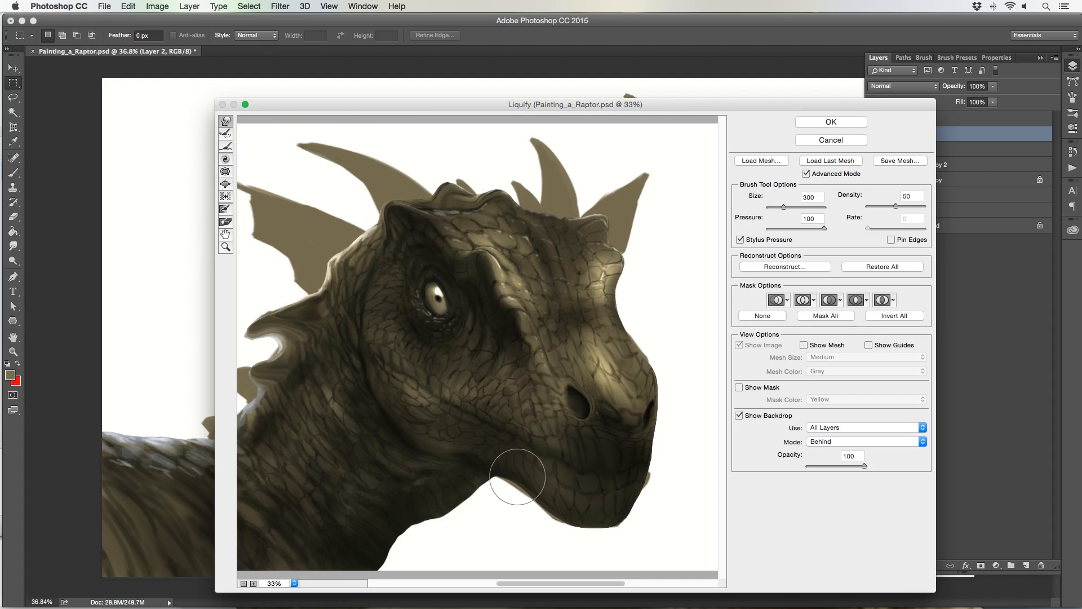
key("bracketright")
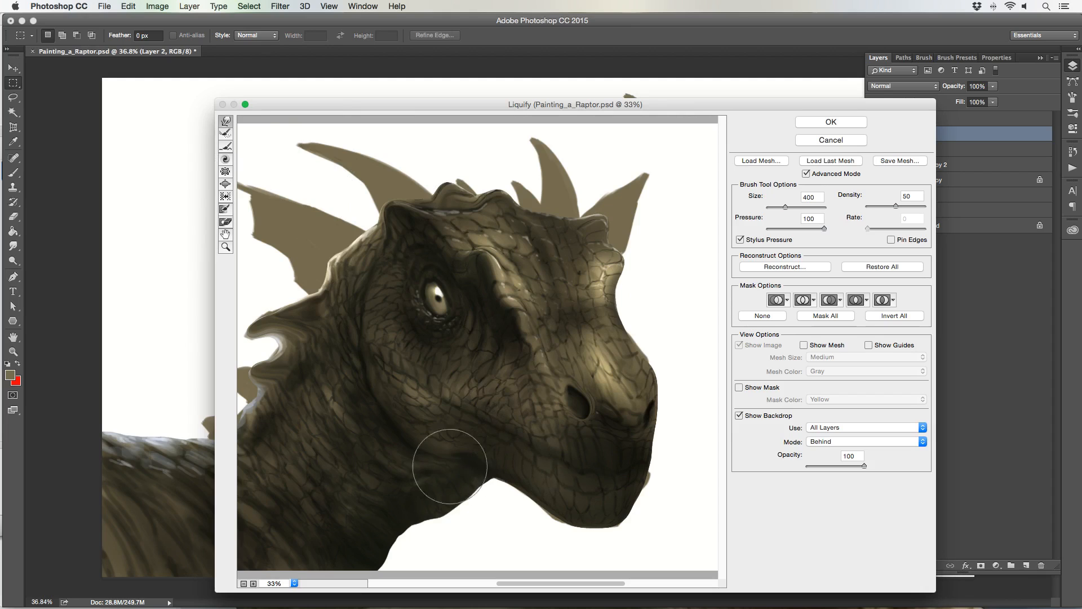
left_click(804, 121)
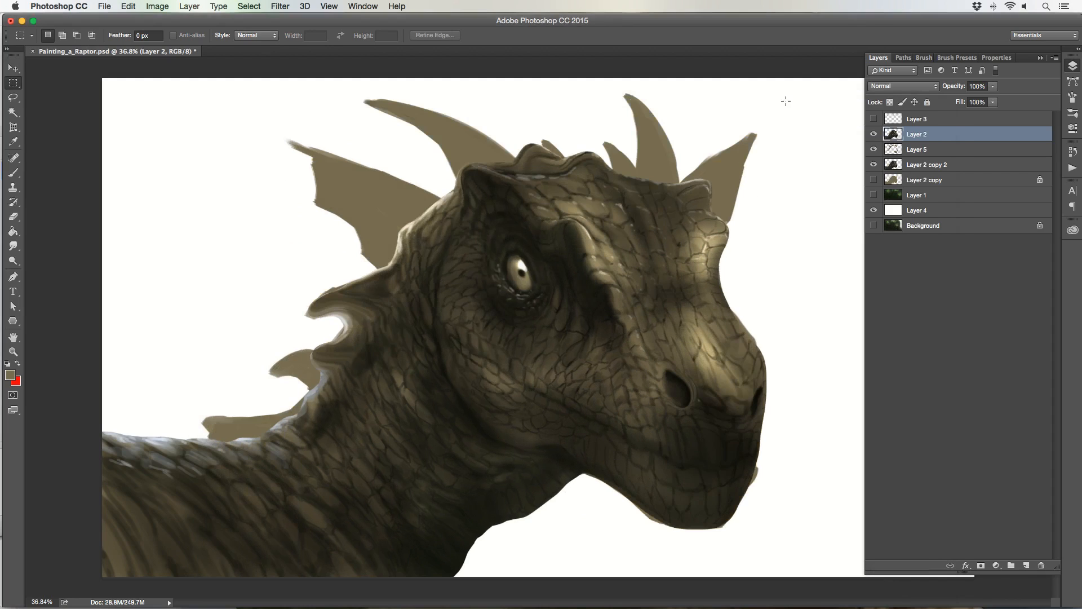
key("super+z")
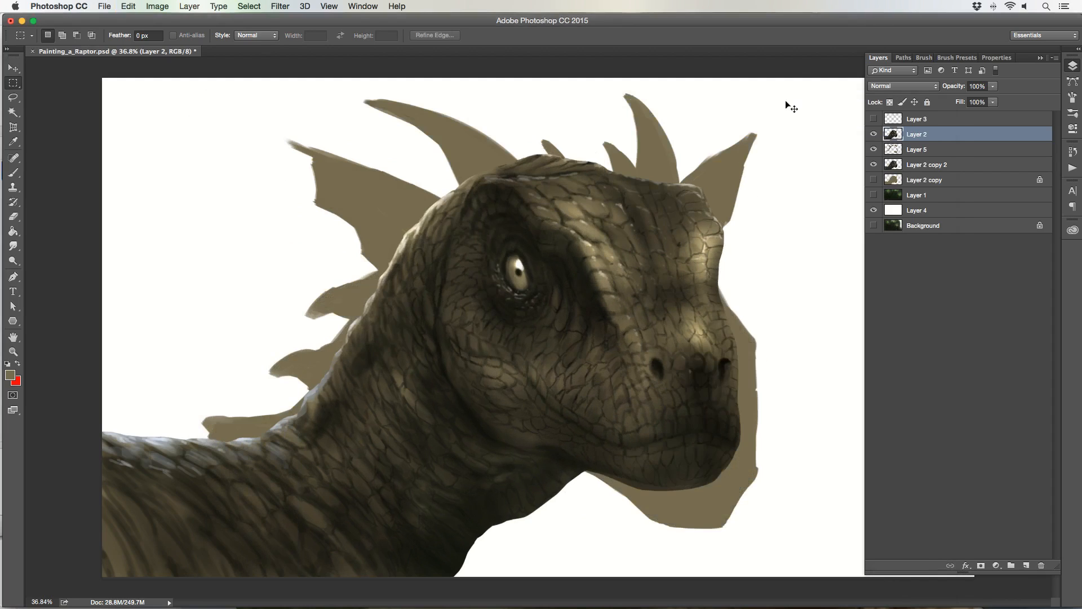
key("super+z")
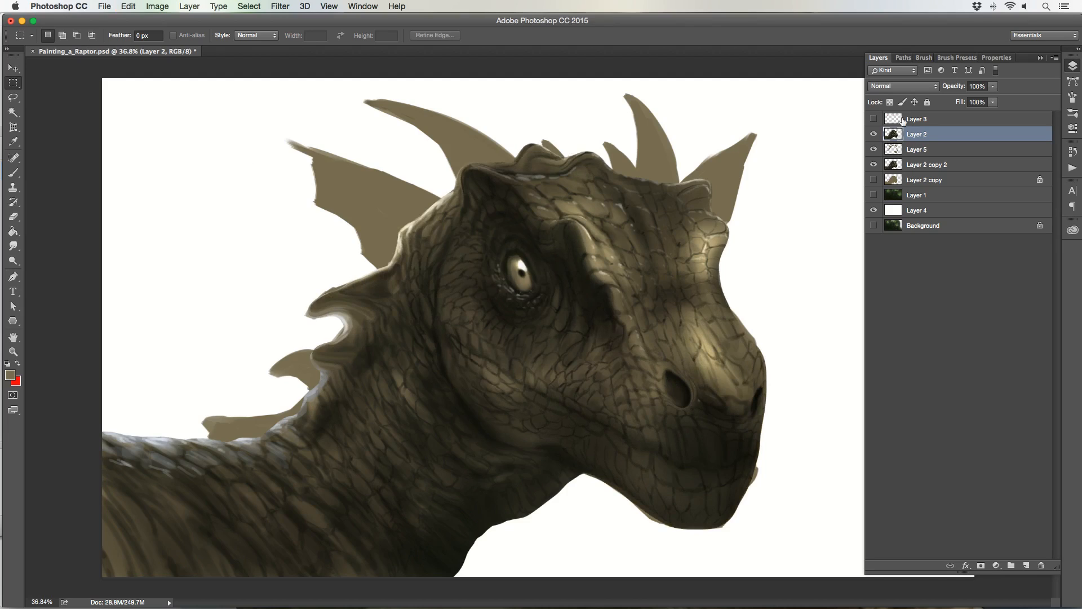
- Check the head without Layer 5, restore that layer's visibility, and add a new layer directly above Layer 2
left_click(874, 149)
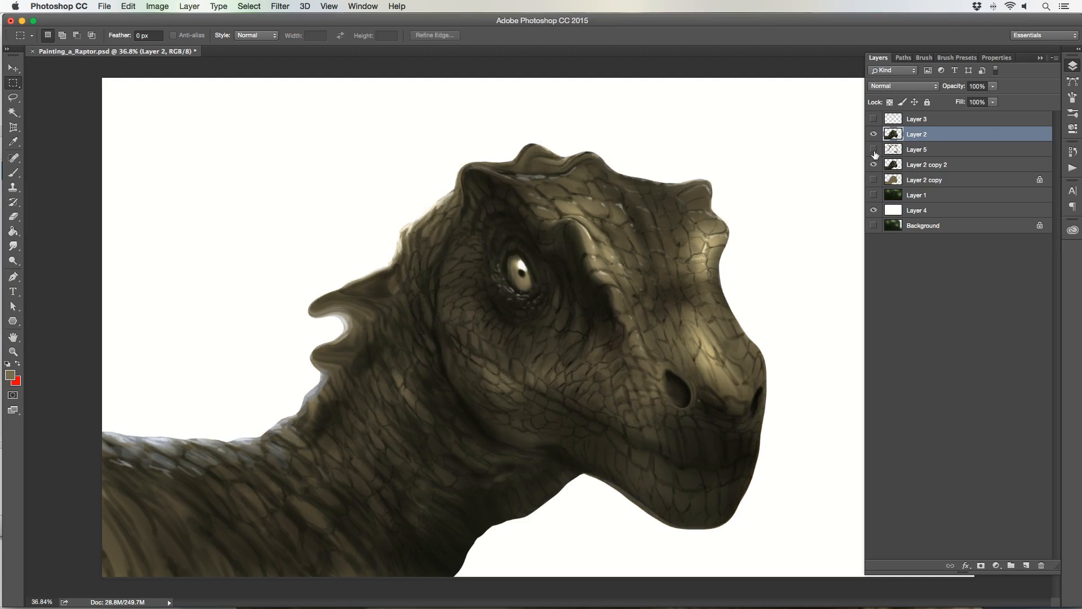
left_click(874, 149)
left_click(937, 148)
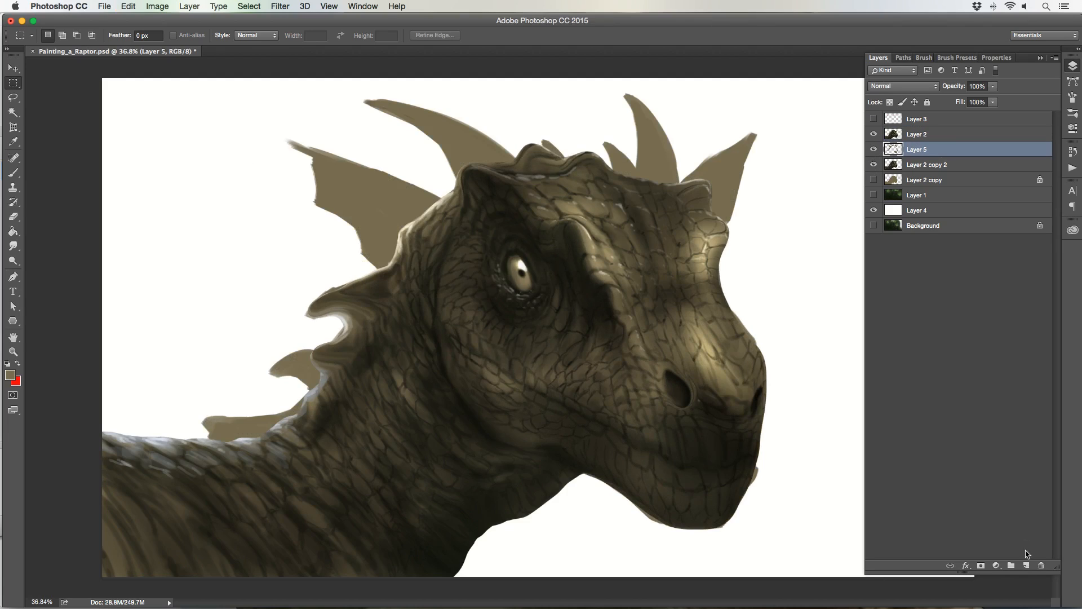
left_click(1025, 566)
left_click_drag(942, 150, 936, 130)
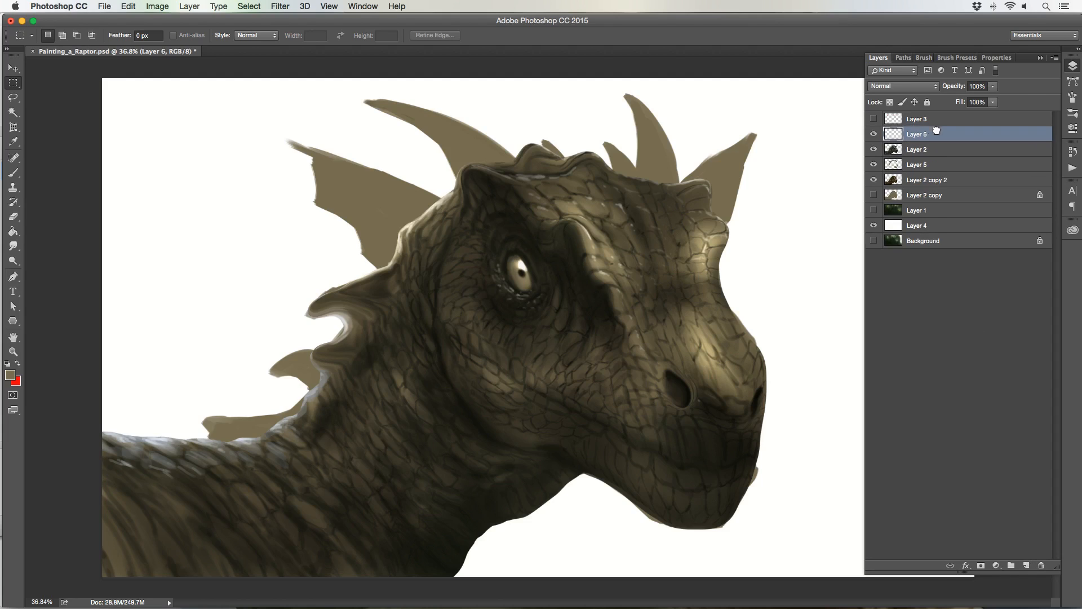
- Paint a dark shadow streak through the near frill with the Brush, using a dark brown sampled from the head
left_click(13, 173)
left_click(480, 169, "alt")
key("bracketright")
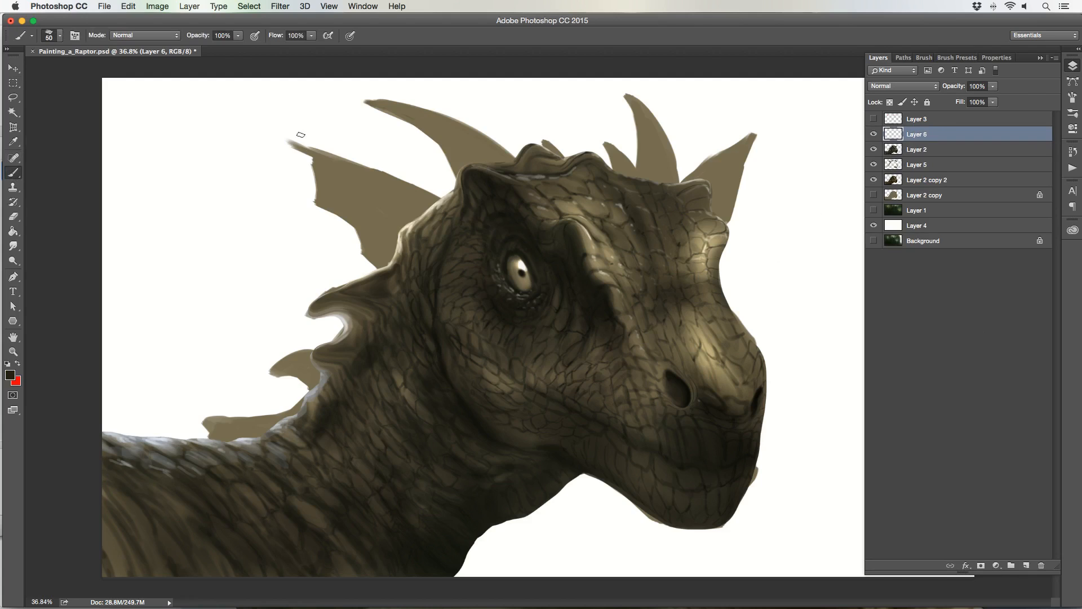
key("bracketleft")
key("bracketleft")
key("bracketleft")
mouse_move(305, 151)
left_mouse_down()
mouse_move(429, 244)
mouse_move(332, 171)
mouse_move(403, 231)
left_mouse_up()
- Outline the near frill's upper and lower edges in dark brown and shade its root at brush size 80
key("bracketright")
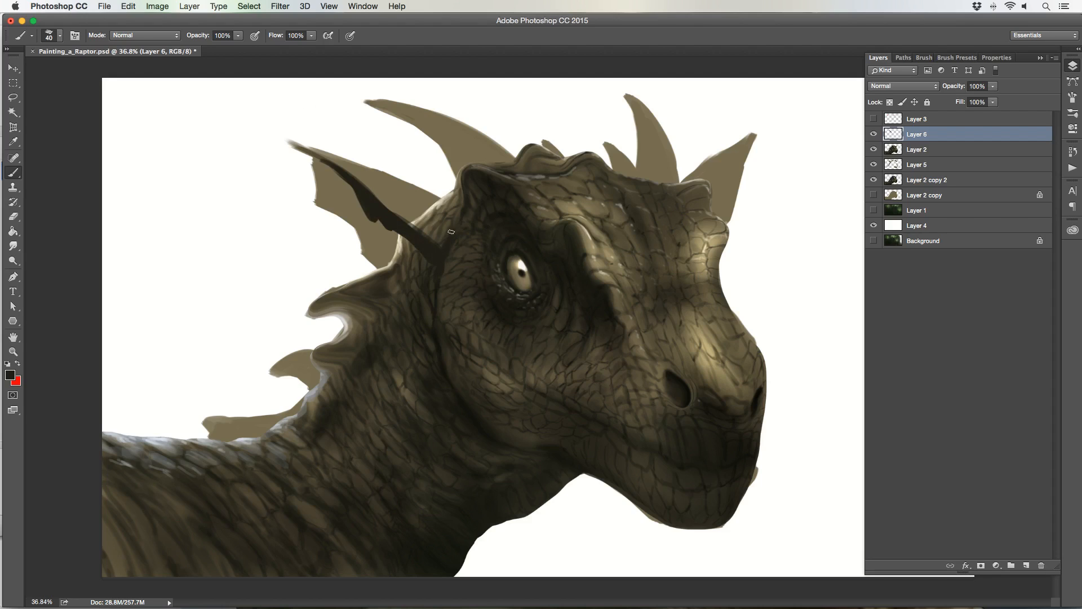
mouse_move(308, 148)
left_mouse_down()
mouse_move(446, 203)
mouse_move(366, 169)
mouse_move(354, 194)
mouse_move(316, 190)
mouse_move(319, 208)
mouse_move(394, 274)
mouse_move(428, 354)
left_mouse_up()
key("bracketright")
key("bracketright")
key("bracketright")
key("bracketright")
mouse_move(344, 187)
left_mouse_down()
mouse_move(388, 254)
mouse_move(413, 251)
mouse_move(431, 281)
mouse_move(426, 308)
left_mouse_up()
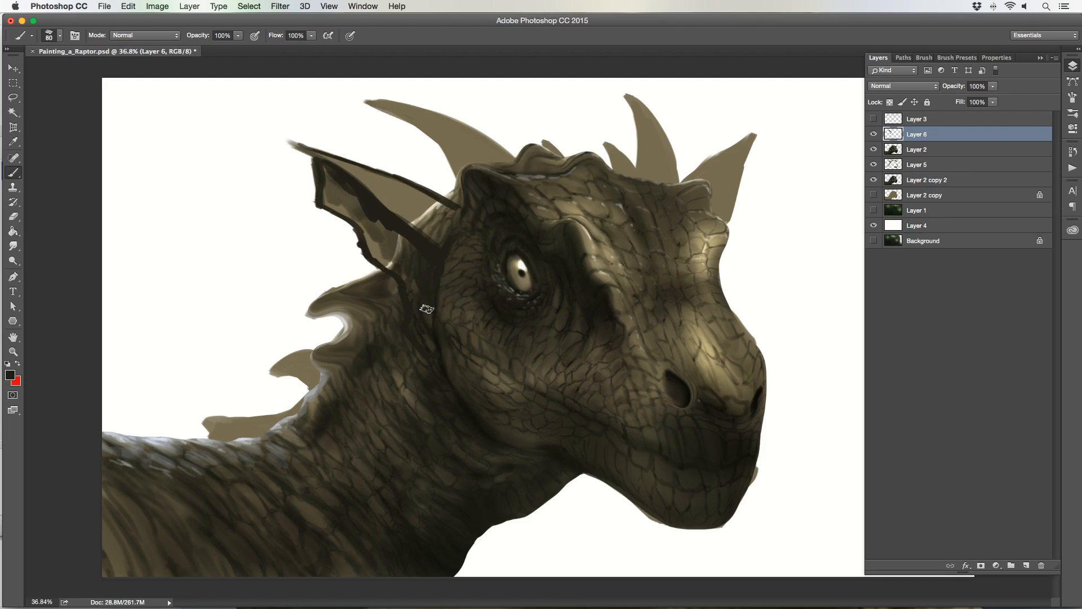
mouse_move(397, 210)
left_mouse_down()
mouse_move(433, 234)
mouse_move(394, 216)
mouse_move(447, 221)
left_mouse_up()
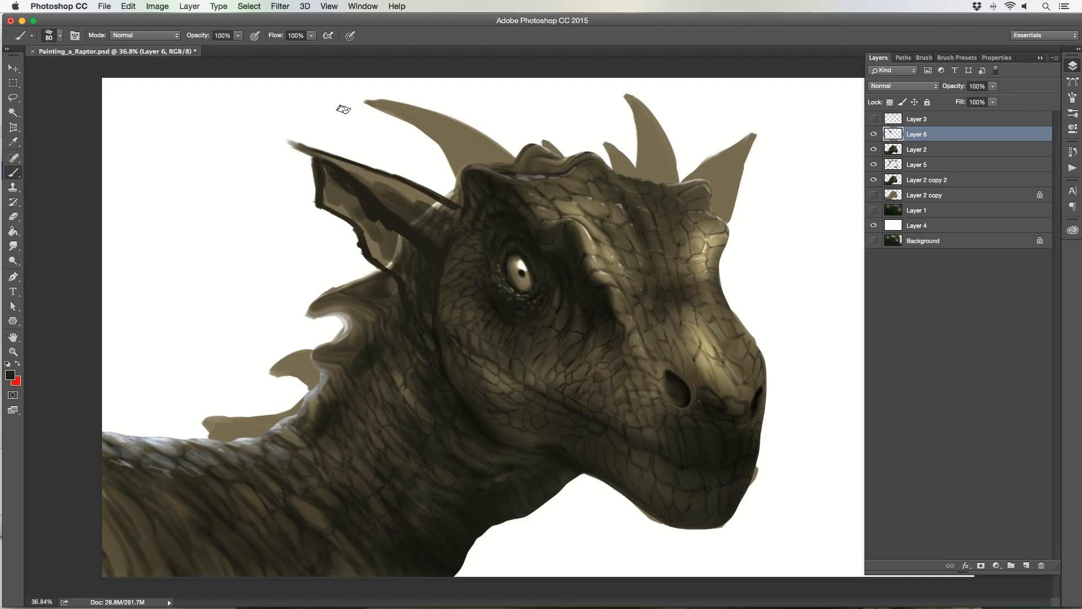
- Define the near frill's pointed tip and outer edge with a smaller dark brush
key("bracketleft")
key("bracketleft")
key("bracketleft")
key("bracketleft")
key("bracketleft")
mouse_move(312, 157)
left_mouse_down()
mouse_move(292, 144)
mouse_move(303, 145)
left_mouse_up()
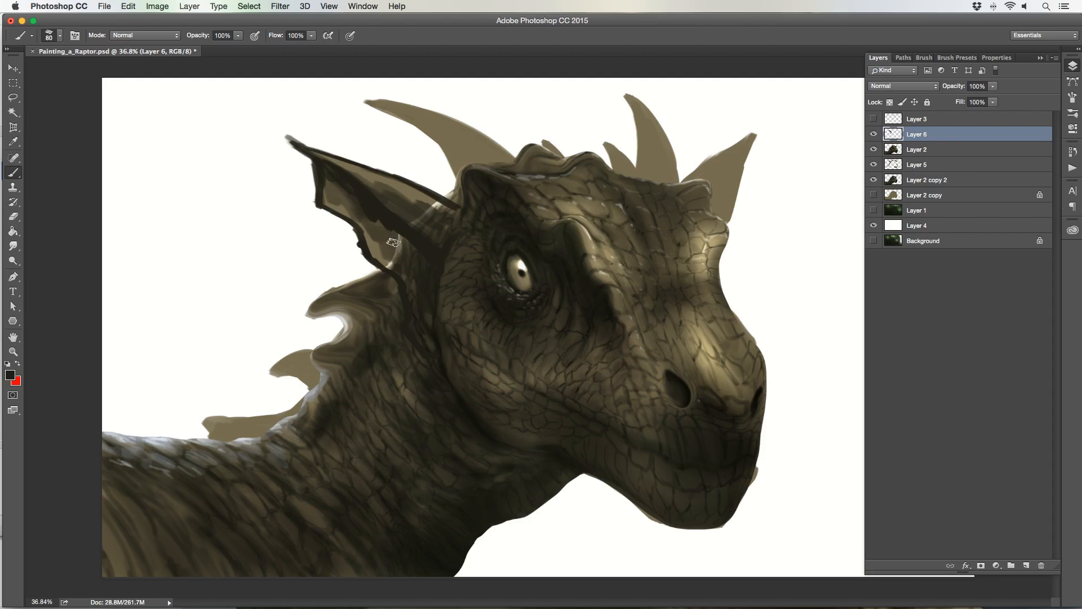
- Shade the near frill's inner fold and the area where it meets the head with broader dark strokes
key("bracketright")
key("bracketright")
key("bracketright")
key("bracketright")
key("bracketleft")
mouse_move(388, 209)
left_mouse_down()
mouse_move(421, 216)
mouse_move(348, 171)
mouse_move(440, 207)
left_mouse_up()
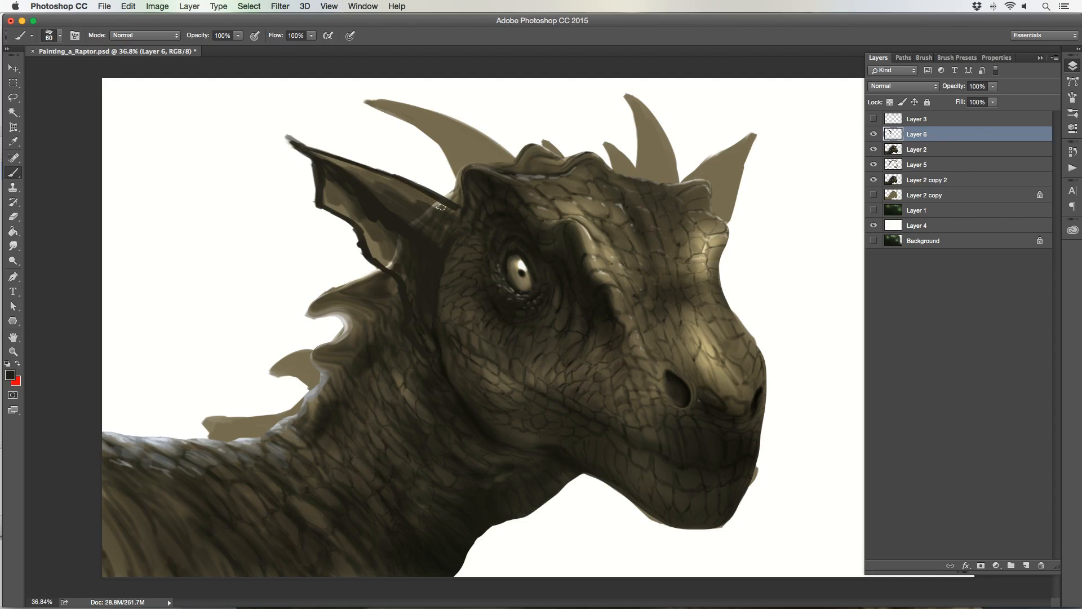
- Add tan strokes sampled from the near horn along the near frill's upper ridge and base at brush size 20
left_click(406, 110, "alt")
key("[")
key("[")
mouse_move(348, 164)
left_mouse_down()
mouse_move(397, 200)
mouse_move(397, 186)
mouse_move(353, 169)
mouse_move(408, 186)
mouse_move(306, 150)
left_mouse_up()
key("bracketleft")
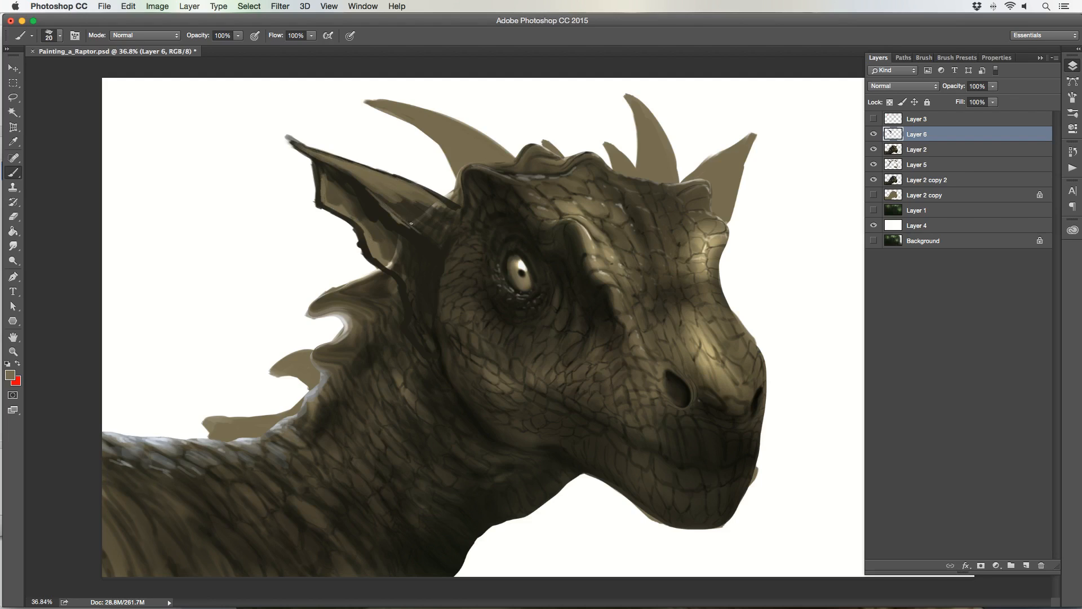
mouse_move(396, 197)
left_mouse_down()
mouse_move(419, 224)
mouse_move(463, 214)
left_mouse_up()
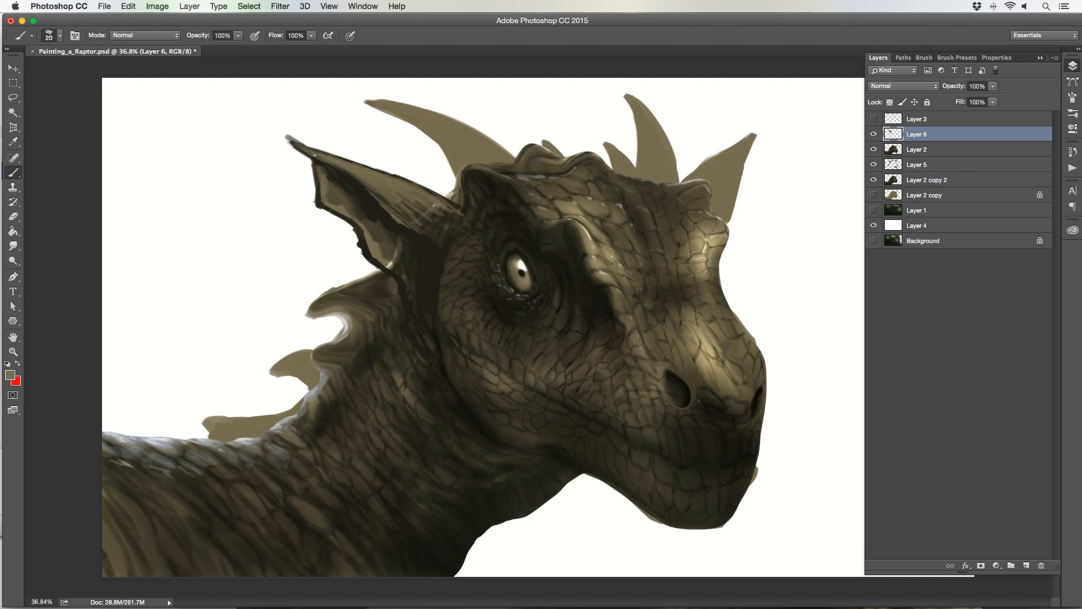
- Outline and shade the far frill with a dark brown sampled from the near frill, up to brush size 50
left_click(402, 226, "alt")
left_click_drag(752, 136, 731, 203)
key("bracketright")
mouse_move(714, 196)
left_mouse_down()
mouse_move(734, 173)
mouse_move(716, 193)
mouse_move(771, 86)
mouse_move(713, 194)
mouse_move(736, 151)
mouse_move(699, 174)
mouse_move(746, 142)
left_mouse_up()
key("bracketright")
key("bracketright")
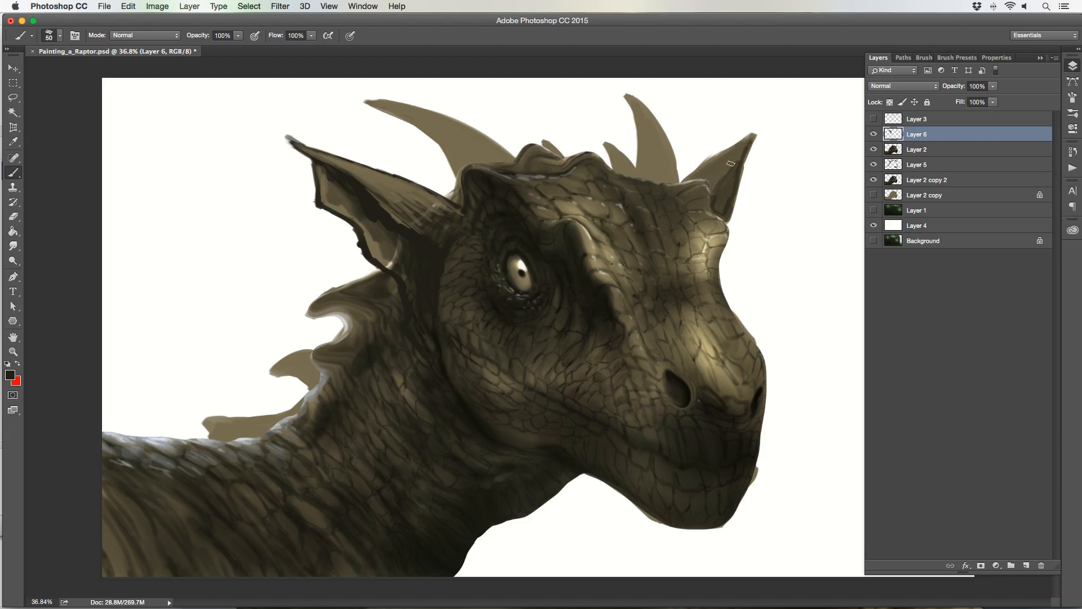
mouse_move(715, 198)
left_mouse_down()
mouse_move(732, 163)
mouse_move(713, 180)
left_mouse_up()
- Darken the near frill's inner membrane toward its root at brush size 80
key("bracketleft")
key("bracketright")
key("bracketright")
key("bracketright")
key("bracketright")
mouse_move(361, 188)
left_mouse_down()
mouse_move(426, 245)
mouse_move(374, 198)
mouse_move(423, 226)
mouse_move(372, 188)
mouse_move(417, 208)
mouse_move(378, 183)
mouse_move(413, 195)
mouse_move(374, 199)
mouse_move(370, 210)
mouse_move(406, 237)
mouse_move(371, 226)
mouse_move(411, 273)
mouse_move(373, 249)
mouse_move(386, 258)
mouse_move(372, 228)
mouse_move(402, 240)
left_mouse_up()
key("bracketleft")
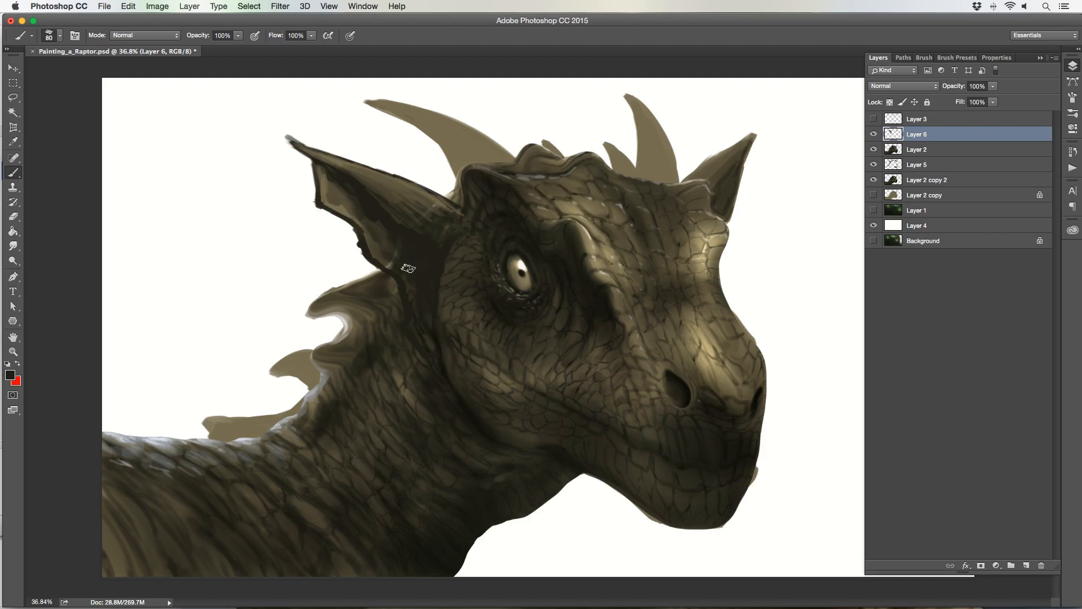
- Lighten the near frill's scalloped lower edge with a brown sampled from its upper ridge at brush size 35
key("bracketleft")
left_click(338, 160, "alt")
key("bracketleft")
key("bracketleft")
key("bracketleft")
left_click_drag(321, 198, 404, 284)
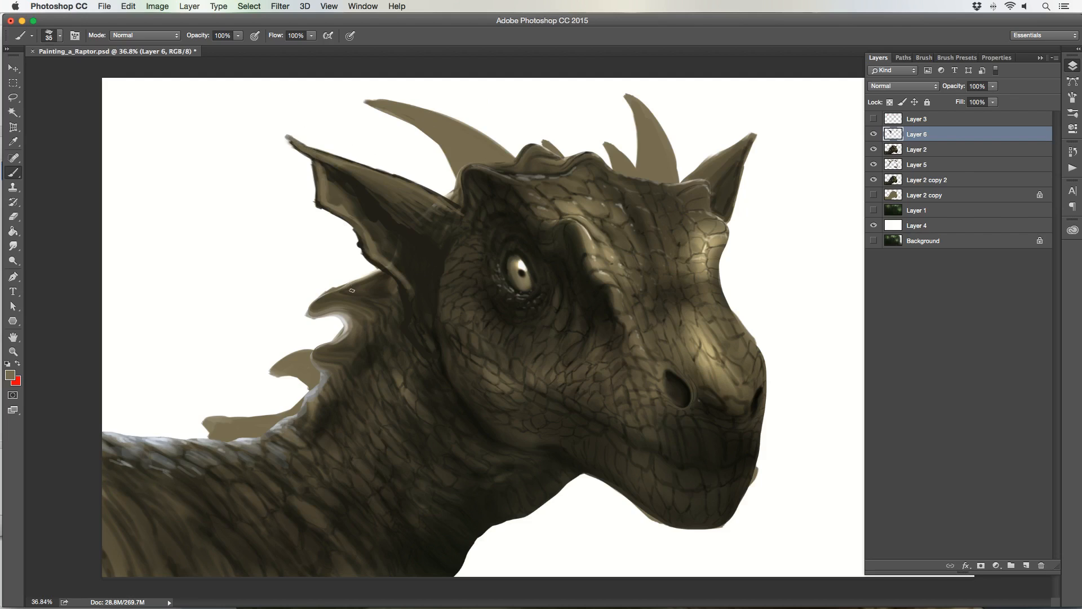
- Shade the upper and middle neck spines to give them form and tie them into the neck
key("bracketright")
key("bracketright")
key("bracketright")
left_click_drag(378, 279, 316, 307)
left_click_drag(339, 344, 296, 366)
left_click(339, 349, "alt")
key("bracketleft")
left_click_drag(321, 362, 286, 371)
mouse_move(319, 375)
left_mouse_down()
mouse_move(304, 374)
mouse_move(320, 379)
left_mouse_up()
- Shade the lowest back spine with a dark tone sampled from the neck at brush size 45
left_click(390, 311, "alt")
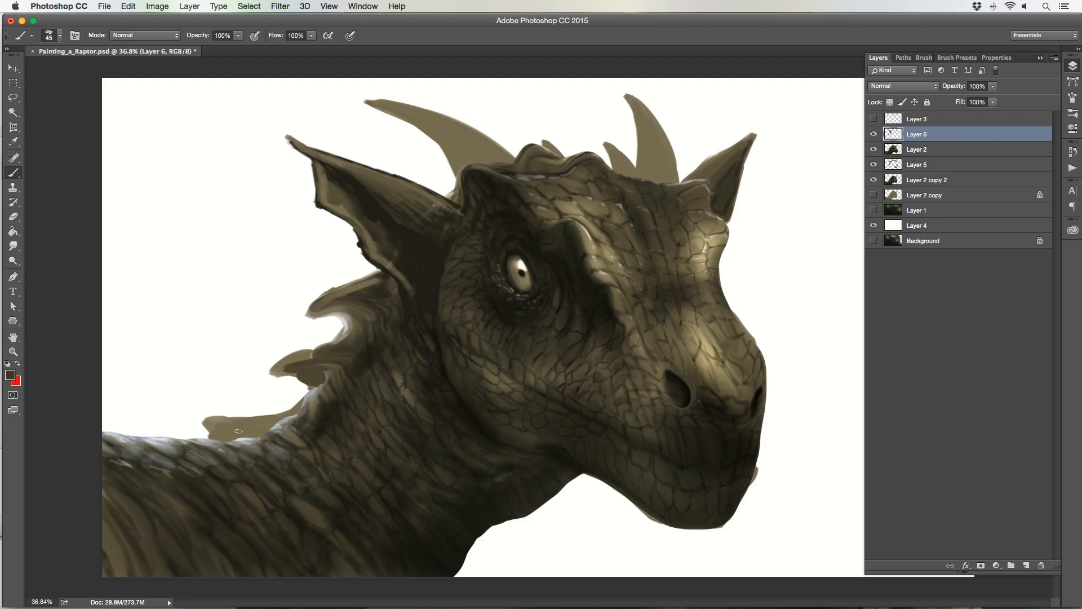
left_click_drag(226, 432, 215, 435)
left_click_drag(219, 436, 242, 440)
left_click_drag(208, 424, 256, 435)
- Shade the bases and undersides of the near and far horns at brush sizes 80 and 90
key("bracketright")
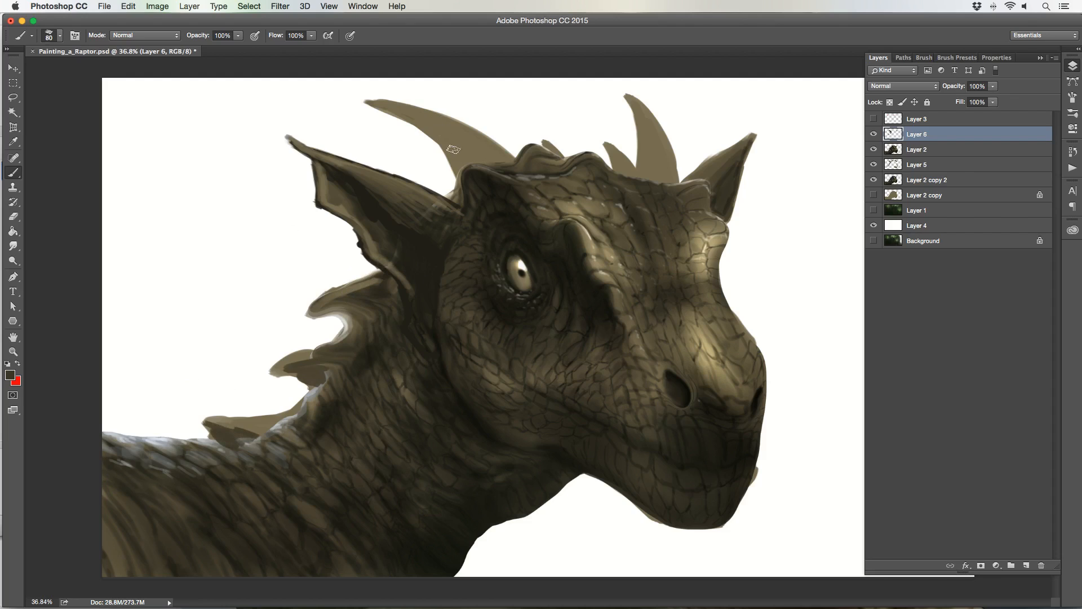
mouse_move(457, 161)
left_mouse_down()
mouse_move(444, 139)
mouse_move(473, 159)
left_mouse_up()
key("bracketright")
key("bracketright")
mouse_move(472, 159)
left_mouse_down()
mouse_move(457, 142)
mouse_move(497, 158)
left_mouse_up()
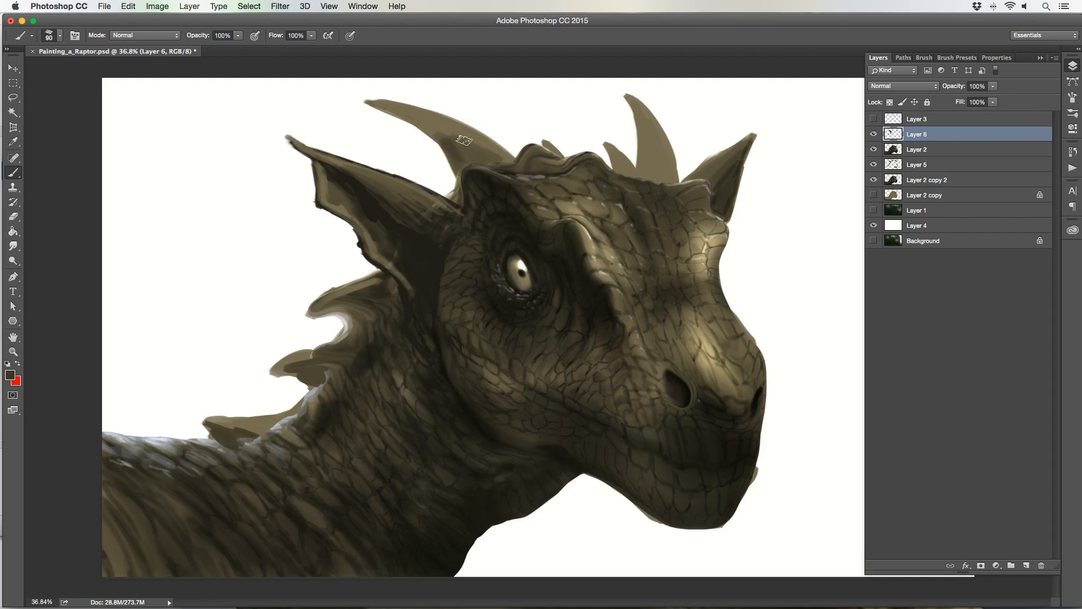
mouse_move(441, 131)
left_mouse_down()
mouse_move(510, 165)
mouse_move(482, 147)
left_mouse_up()
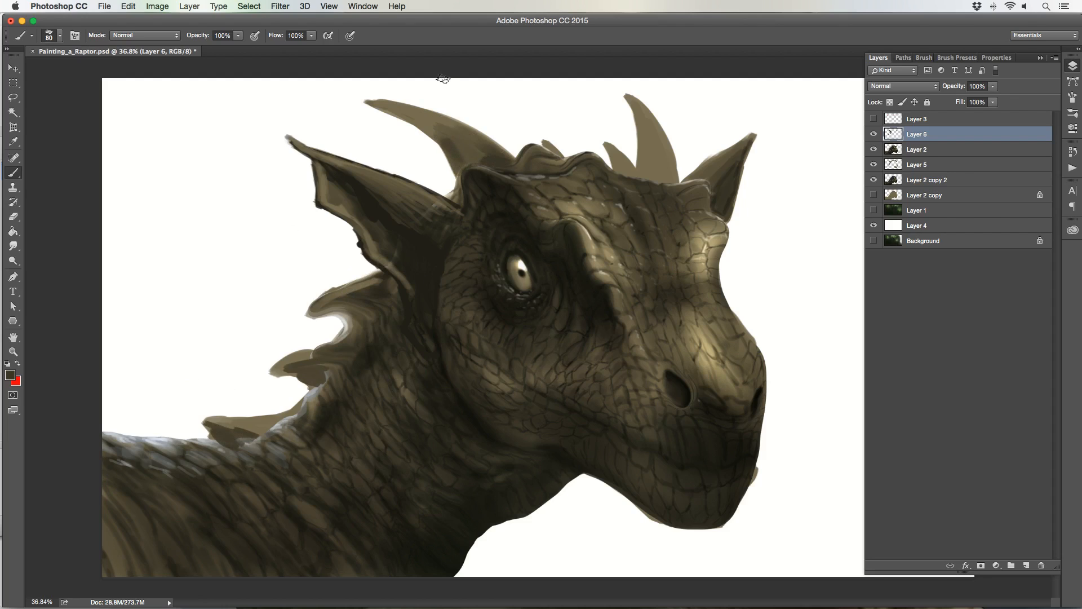
key("bracketright")
mouse_move(652, 172)
left_mouse_down()
mouse_move(666, 166)
mouse_move(653, 132)
mouse_move(624, 170)
mouse_move(621, 162)
left_mouse_up()
key("bracketleft")
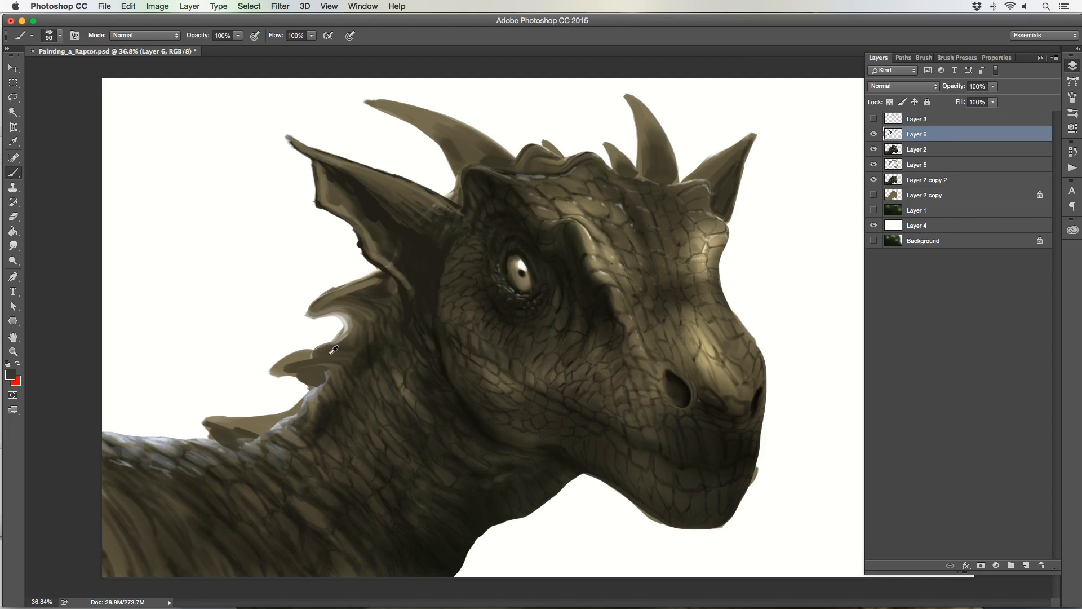
- Blend the lowest back spine into the neck at brush size 50 with tones sampled around its base
key("bracketleft")
key("bracketleft")
key("bracketleft")
left_click(250, 447, "alt")
mouse_move(236, 440)
left_mouse_down()
mouse_move(270, 440)
mouse_move(253, 435)
mouse_move(285, 426)
mouse_move(226, 418)
left_mouse_up()
left_click(270, 440, "alt")
left_click(277, 425, "alt")
left_click(284, 428, "alt")
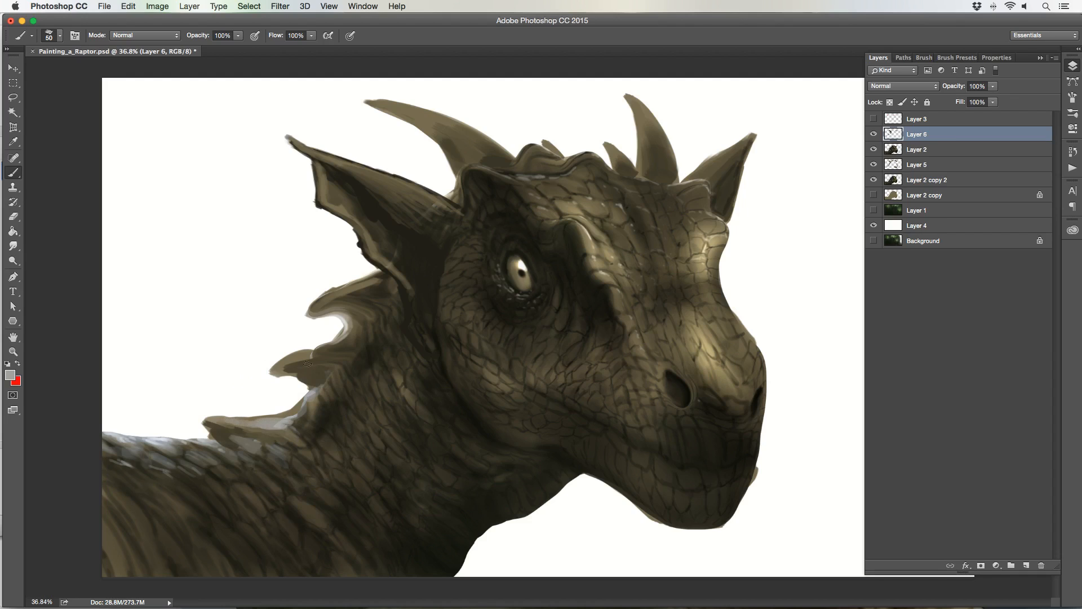
- Blend the upper and middle neck spines with sampled tones, covering the pale halo between them
left_click(307, 351, "alt")
left_click(316, 361, "alt")
left_click(365, 358, "alt")
mouse_move(298, 365)
left_mouse_down()
mouse_move(333, 359)
mouse_move(308, 405)
left_mouse_up()
mouse_move(352, 319)
left_mouse_down()
mouse_move(328, 310)
mouse_move(362, 321)
mouse_move(332, 309)
mouse_move(368, 300)
mouse_move(348, 310)
mouse_move(347, 328)
mouse_move(341, 312)
mouse_move(320, 312)
mouse_move(352, 312)
left_mouse_up()
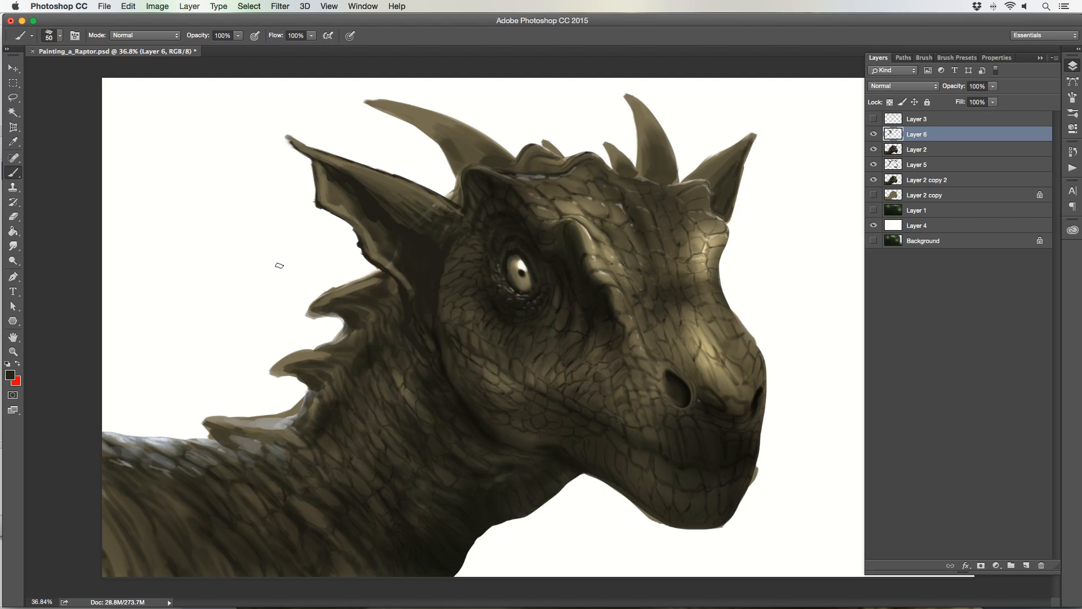
- Compare the painting with Layer 6, Layer 2 and Layer 5 hidden one at a time, restoring each layer's visibility
left_click(874, 134)
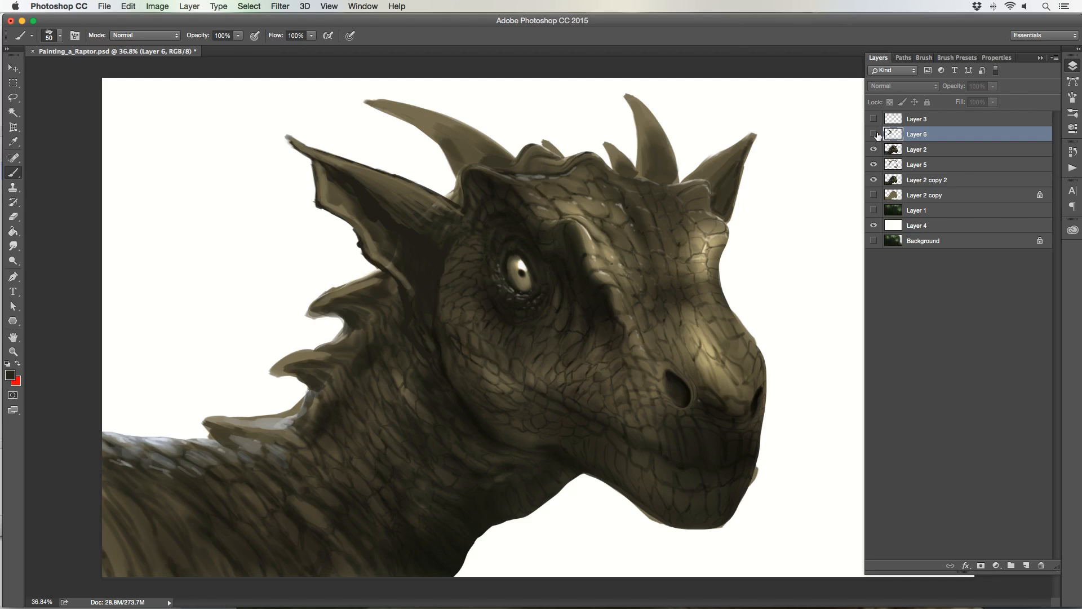
left_click(874, 134)
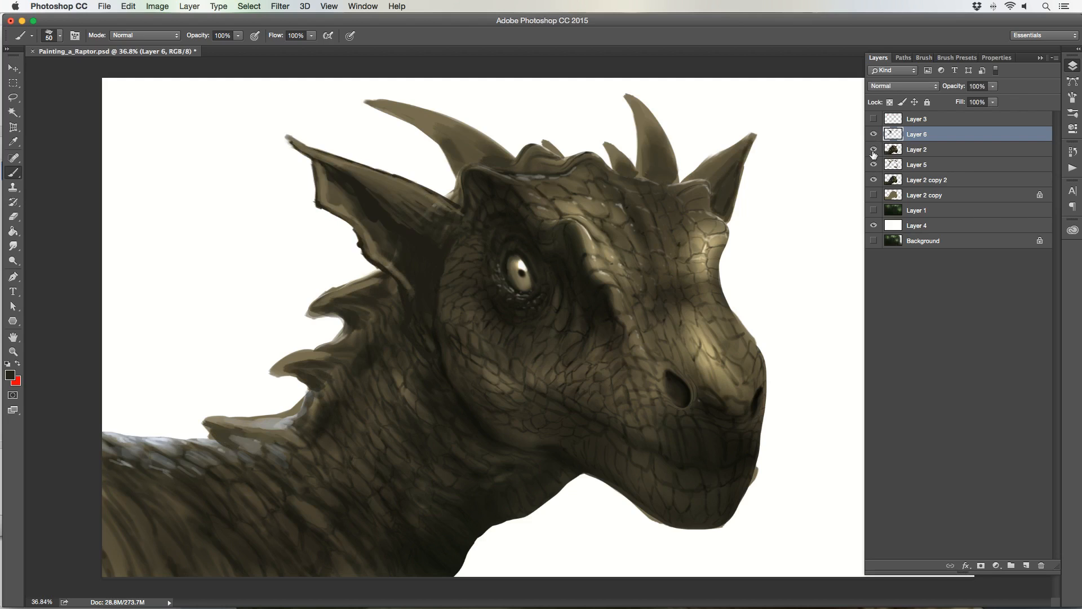
left_click(874, 149)
left_click(874, 150)
left_click(874, 164)
left_click(874, 164)
- Duplicate Layer 6, Layer 2 and Layer 5 and merge the copies into one layer
left_click(938, 164, "shift")
key("super+j")
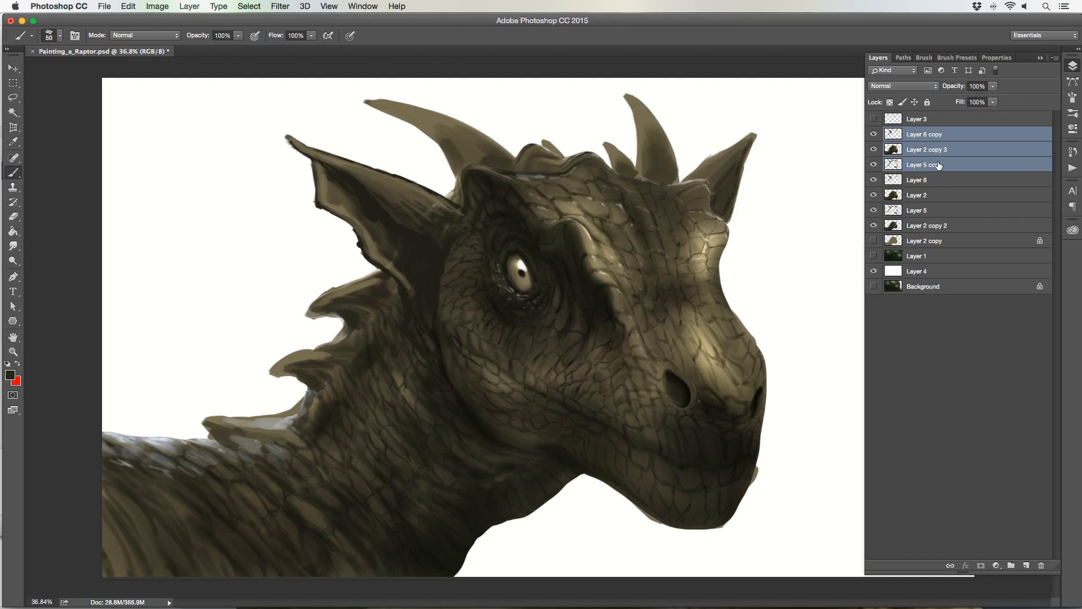
key("super+e")
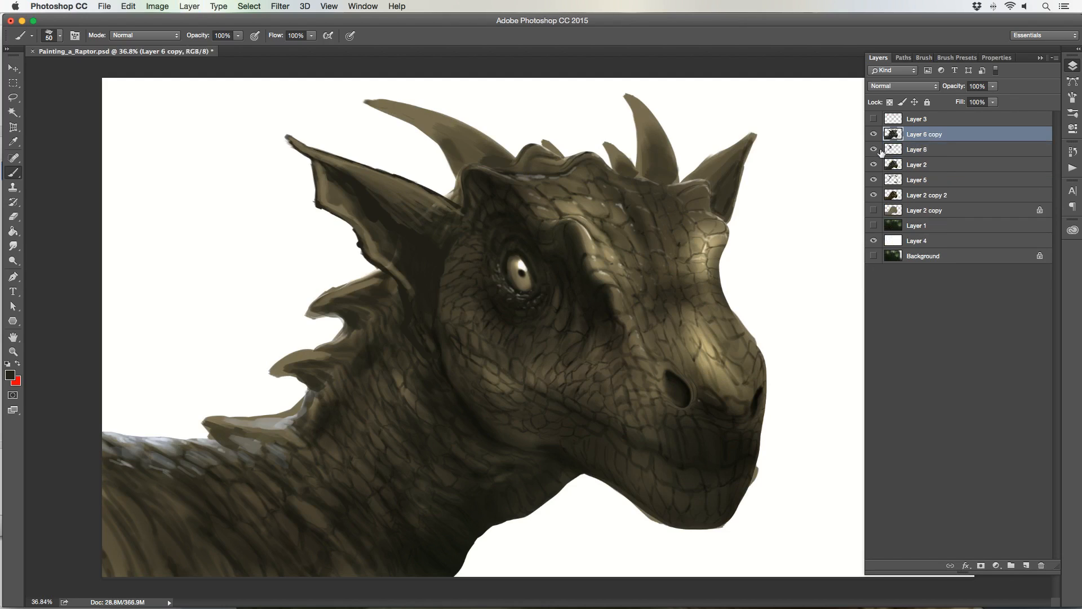
- Hide Layer 6 through Layer 2 copy 2, check the merged layer and show the green background on Layer 1
left_click_drag(874, 149, 874, 195)
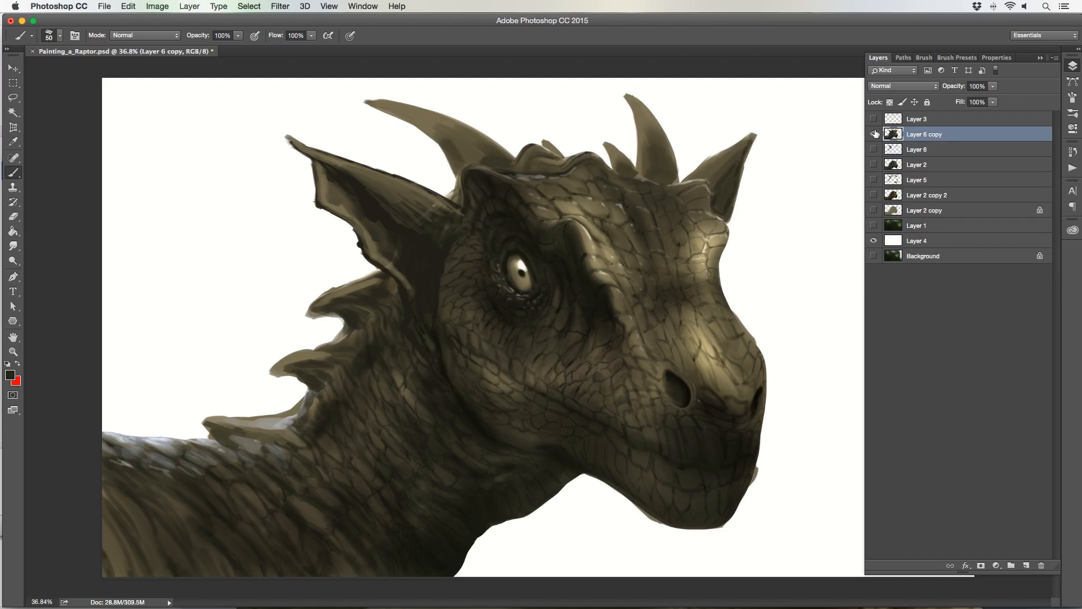
left_click(874, 134)
left_click(873, 134)
left_click(874, 225)
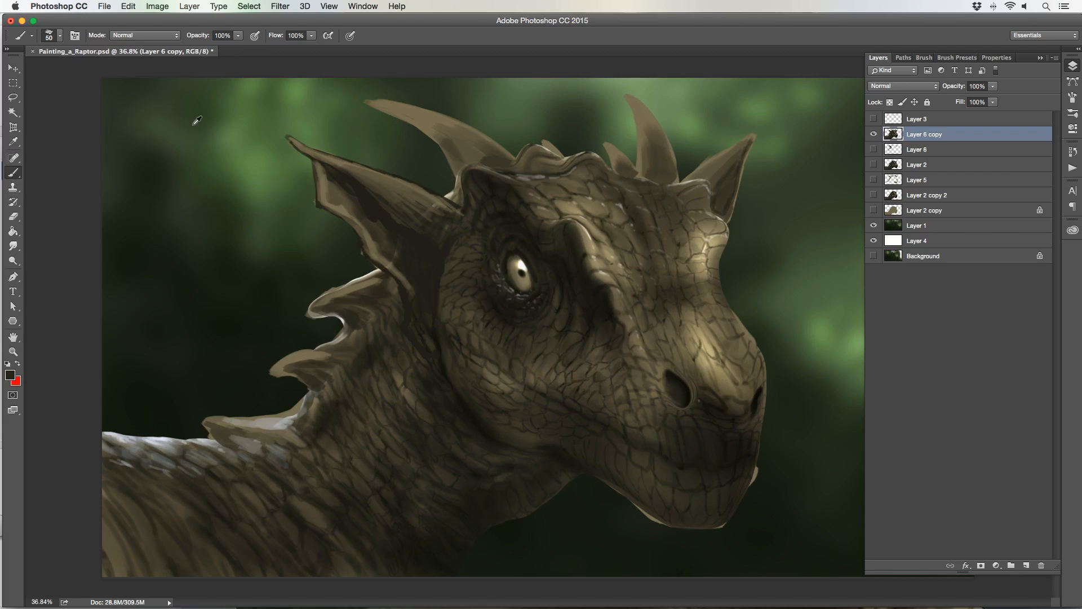
- Deepen the shading between the near frill and the head on the merged layer at brush size 70
key("bracketleft")
key("bracketright")
key("bracketright")
key("bracketright")
mouse_move(389, 193)
left_mouse_down()
mouse_move(446, 225)
mouse_move(434, 207)
mouse_move(445, 215)
left_mouse_up()
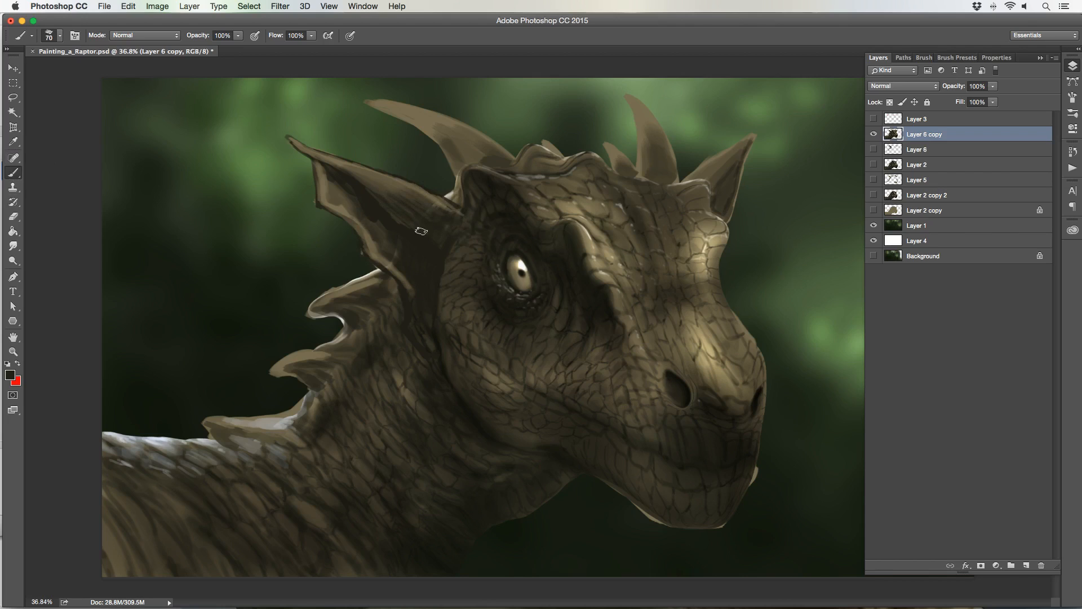
- Draw fine dark scale lines near the tip of the near frill at brush size 9
key("bracketleft")
key("bracketleft")
key("bracketleft")
key("bracketleft")
key("bracketleft")
key("bracketleft")
key("bracketleft")
key("bracketright")
key("bracketright")
key("bracketleft")
key("bracketleft")
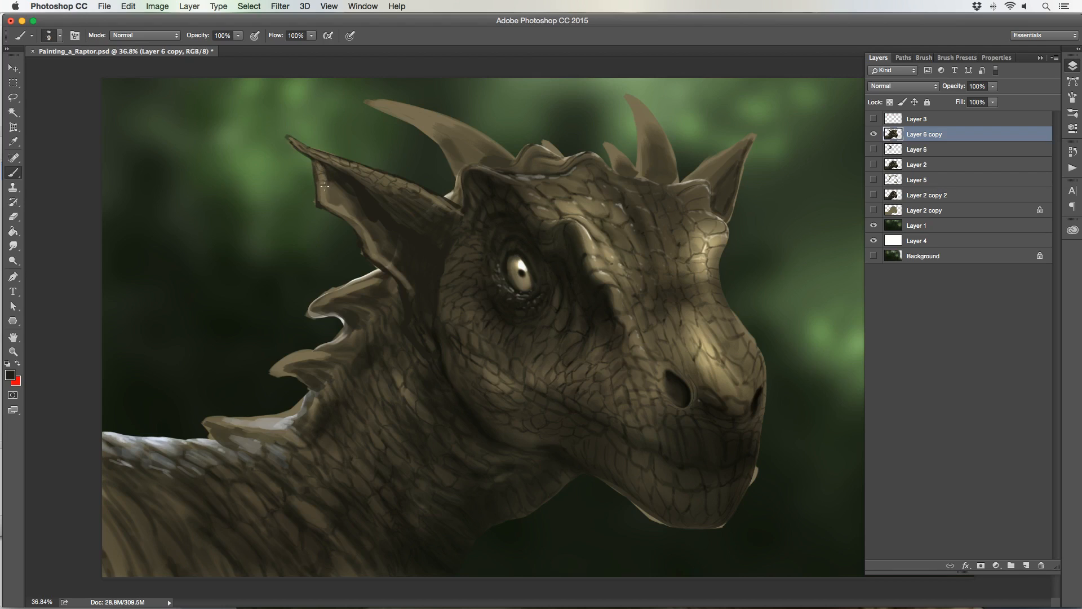
- Extend the near frill's scale texture and blend its membrane with tones sampled from the frill, up to brush size 35
key("bracketright")
key("bracketright")
left_click(398, 244, "alt")
key("bracketright")
left_click(407, 184, "alt")
key("bracketleft")
key("bracketright")
key("bracketright")
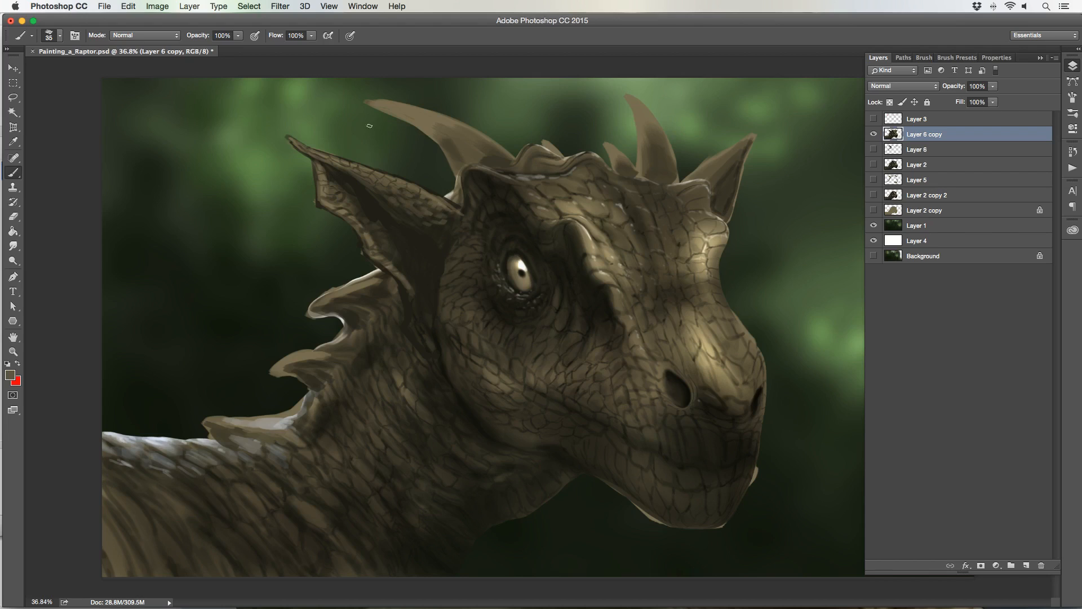
- Paint light tan highlights sampled from the brow ridge along the near and far horns at brush size 20
left_click(585, 212, "alt")
left_click(583, 197, "alt")
left_click(586, 225, "alt")
key("bracketleft")
key("bracketleft")
mouse_move(431, 116)
left_mouse_down()
mouse_move(449, 122)
mouse_move(423, 111)
mouse_move(495, 143)
left_mouse_up()
key("bracketleft")
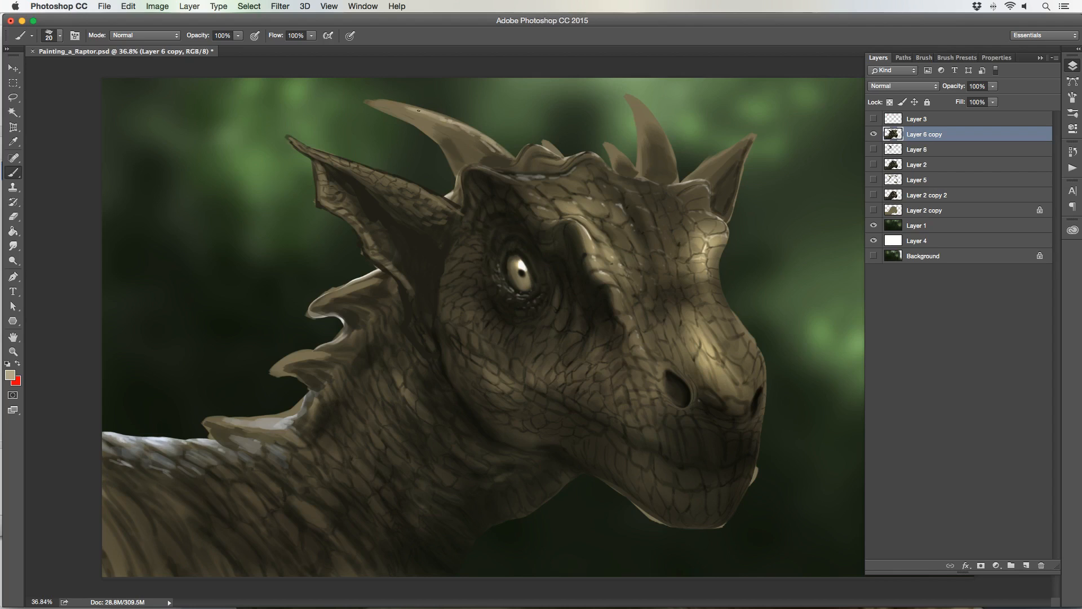
left_click_drag(397, 104, 410, 106)
mouse_move(478, 144)
left_mouse_down()
mouse_move(496, 159)
mouse_move(513, 150)
left_mouse_up()
mouse_move(641, 104)
left_mouse_down()
mouse_move(673, 173)
mouse_move(636, 102)
mouse_move(672, 178)
mouse_move(645, 135)
mouse_move(591, 129)
mouse_move(631, 170)
mouse_move(613, 151)
left_mouse_up()
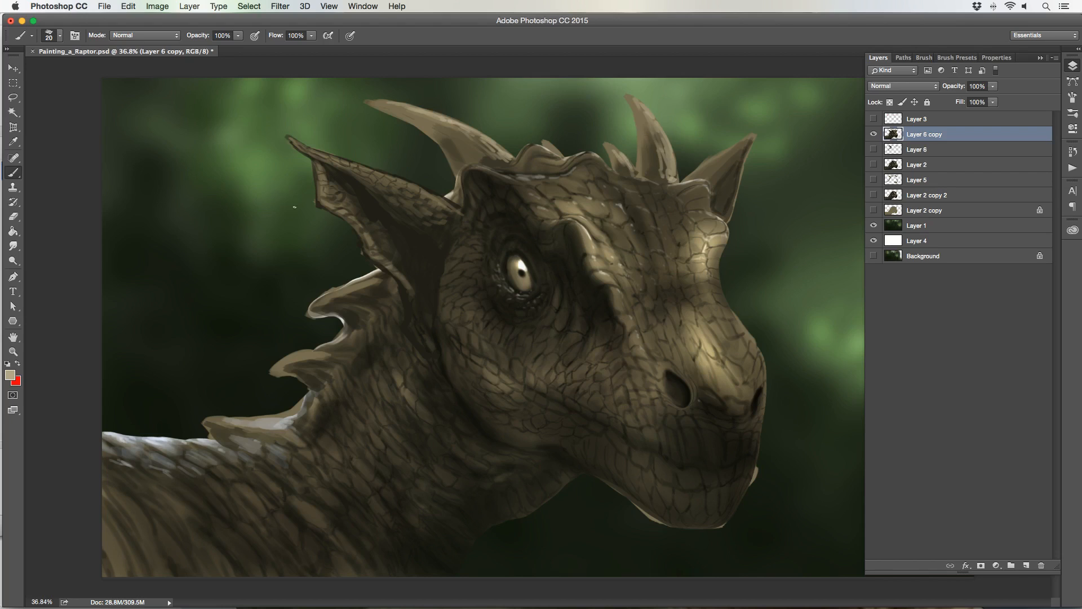
- Paint thin light tan edges along the near frill's inner fold and behind the jaw
key("bracketleft")
mouse_move(421, 246)
left_mouse_down()
mouse_move(423, 276)
mouse_move(398, 213)
left_mouse_up()
mouse_move(420, 258)
left_mouse_down()
mouse_move(428, 291)
mouse_move(421, 276)
mouse_move(402, 328)
mouse_move(416, 354)
mouse_move(443, 355)
mouse_move(459, 386)
mouse_move(437, 328)
left_mouse_up()
key("bracketright")
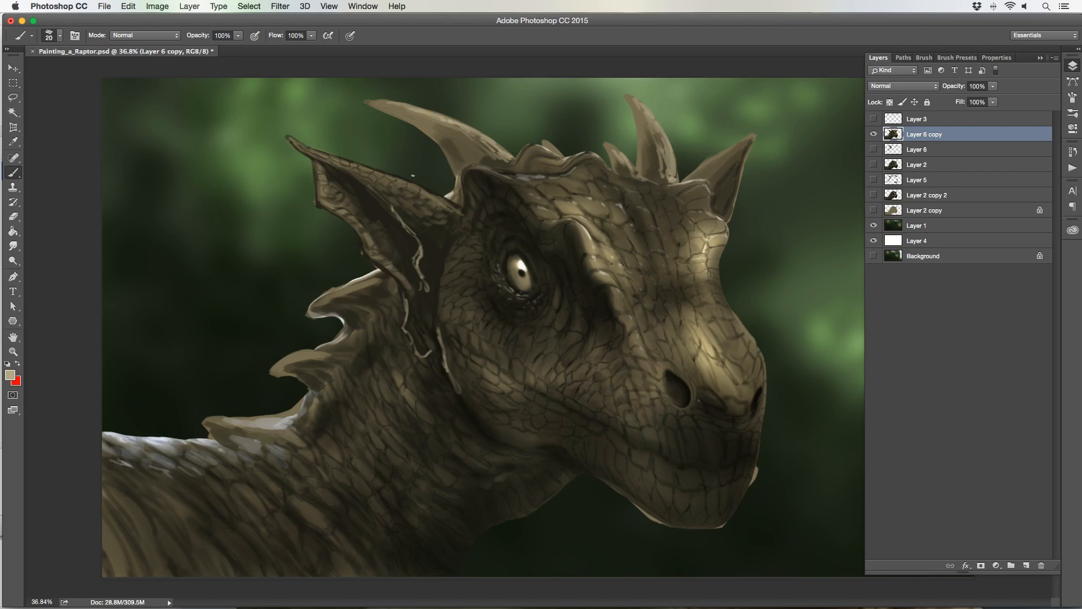
- Select the snout and nostrils with the Lasso and switch the selection to Quick Mask
key("l")
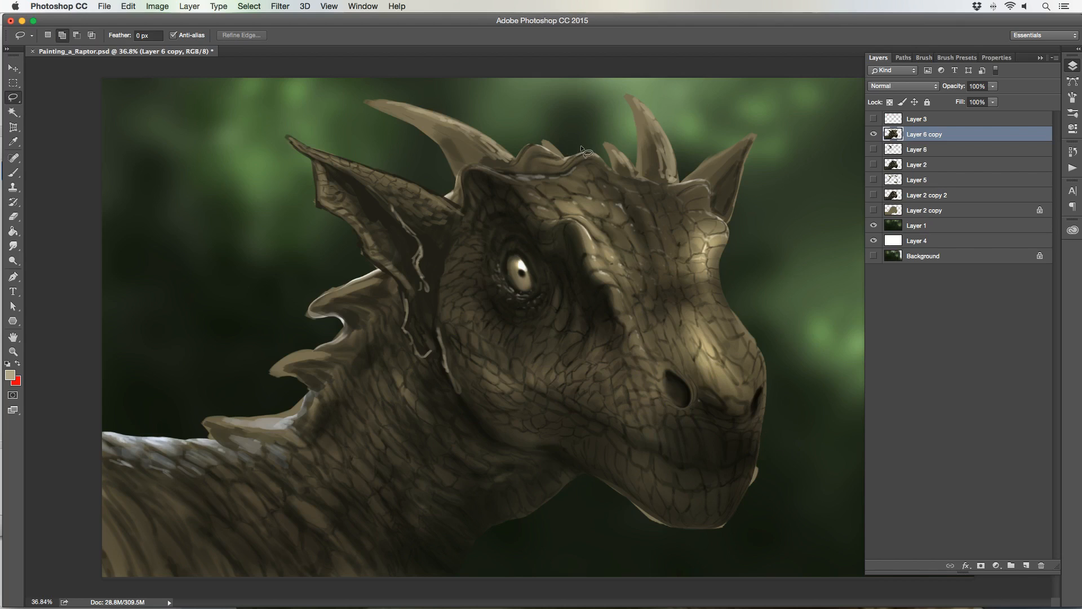
mouse_move(784, 439)
left_mouse_down()
mouse_move(762, 450)
mouse_move(589, 400)
mouse_move(695, 303)
mouse_move(790, 427)
left_mouse_up()
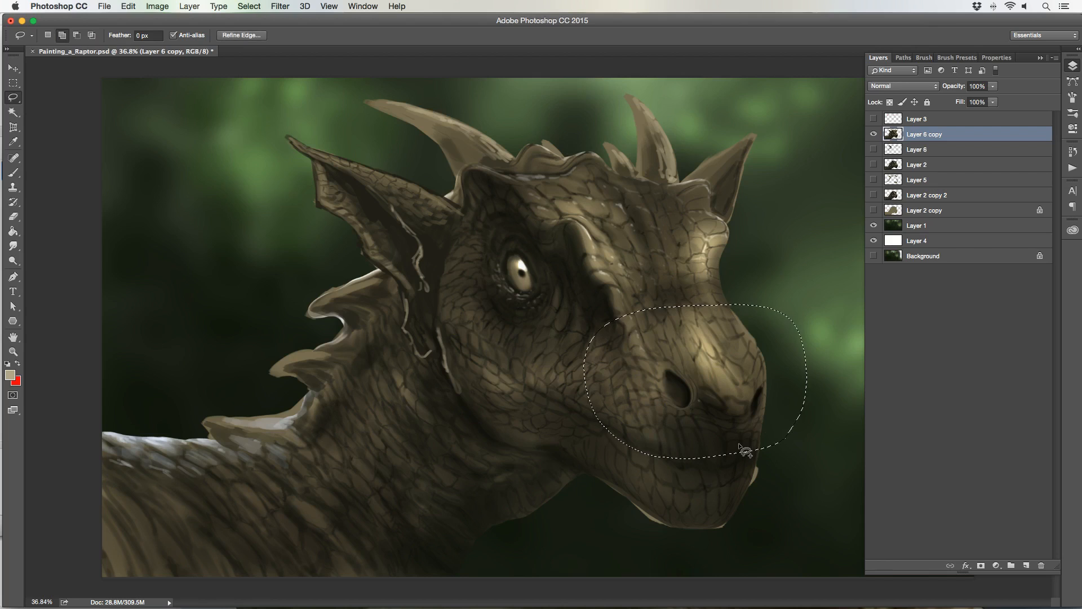
key("q")
- Soften the snout mask with a 31.7-pixel Gaussian Blur, convert it back to a selection, and copy it onto a new layer
left_click(273, 8)
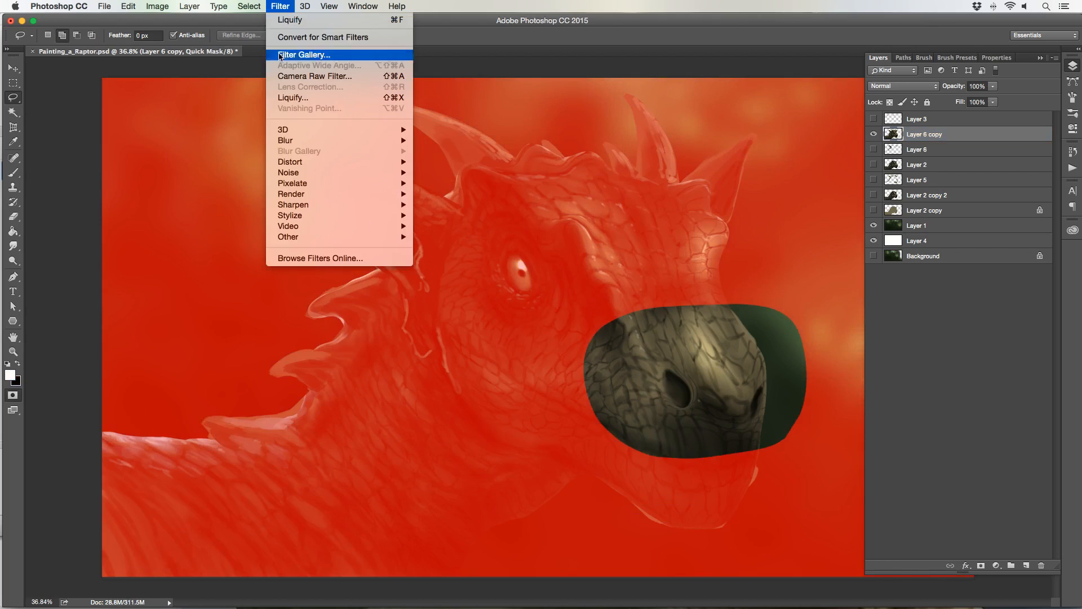
mouse_move(285, 141)
left_click(431, 183)
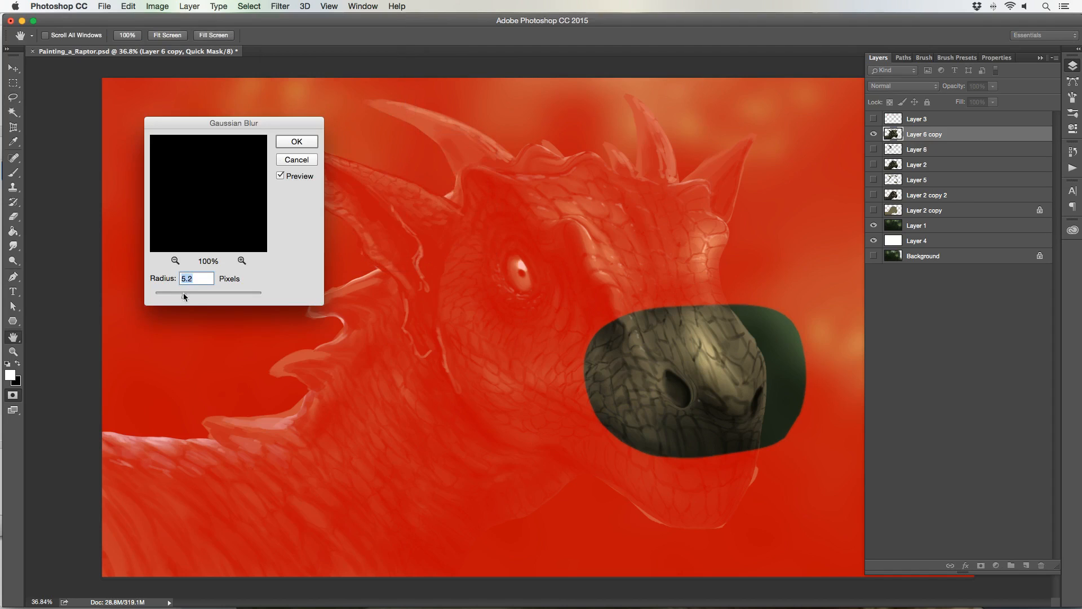
left_click_drag(199, 294, 211, 290)
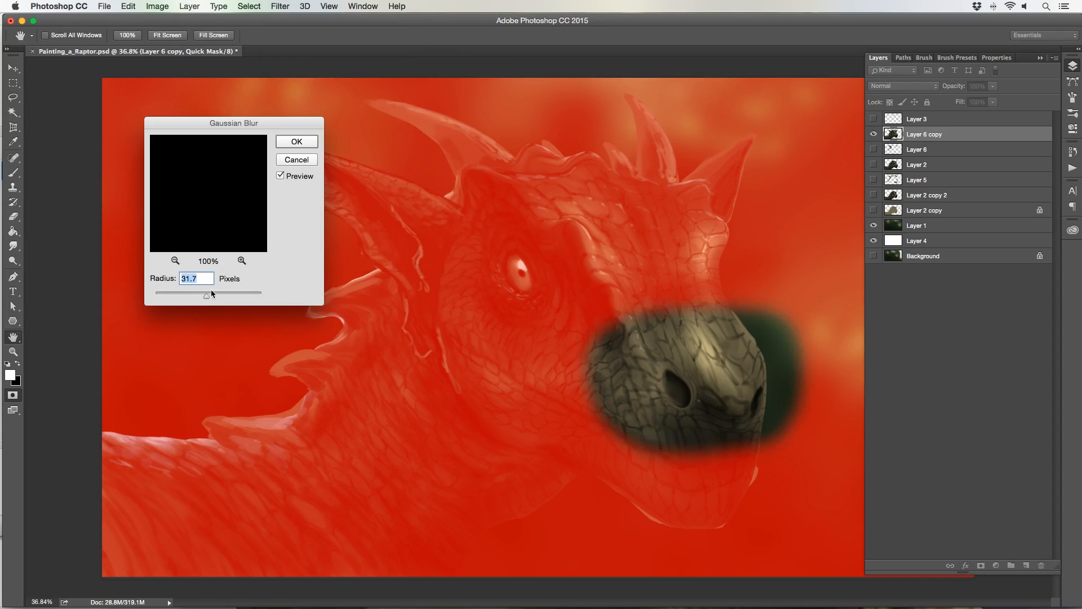
key("Return")
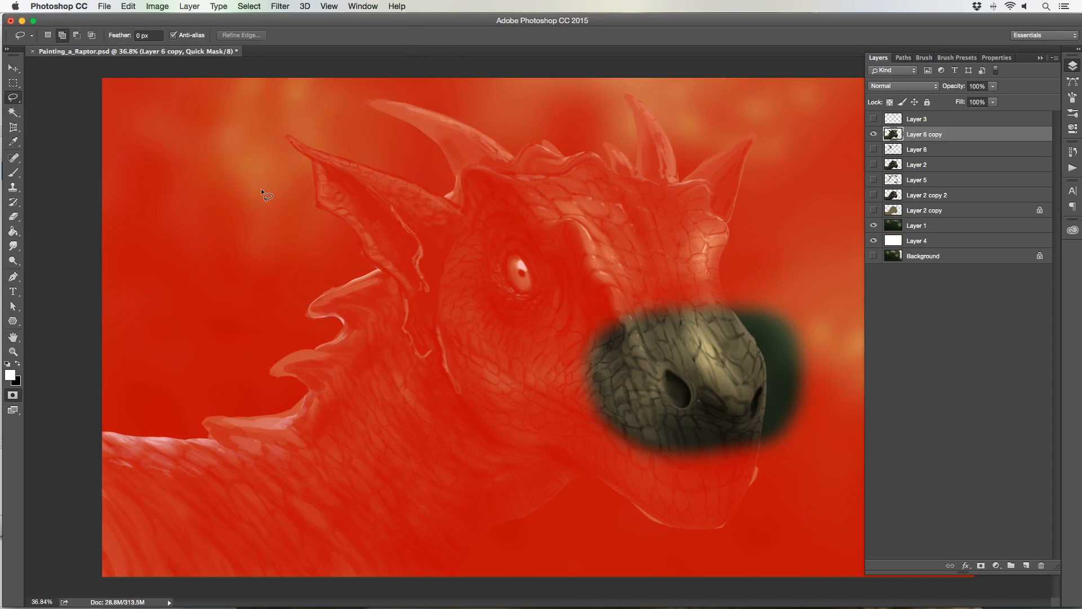
key("q")
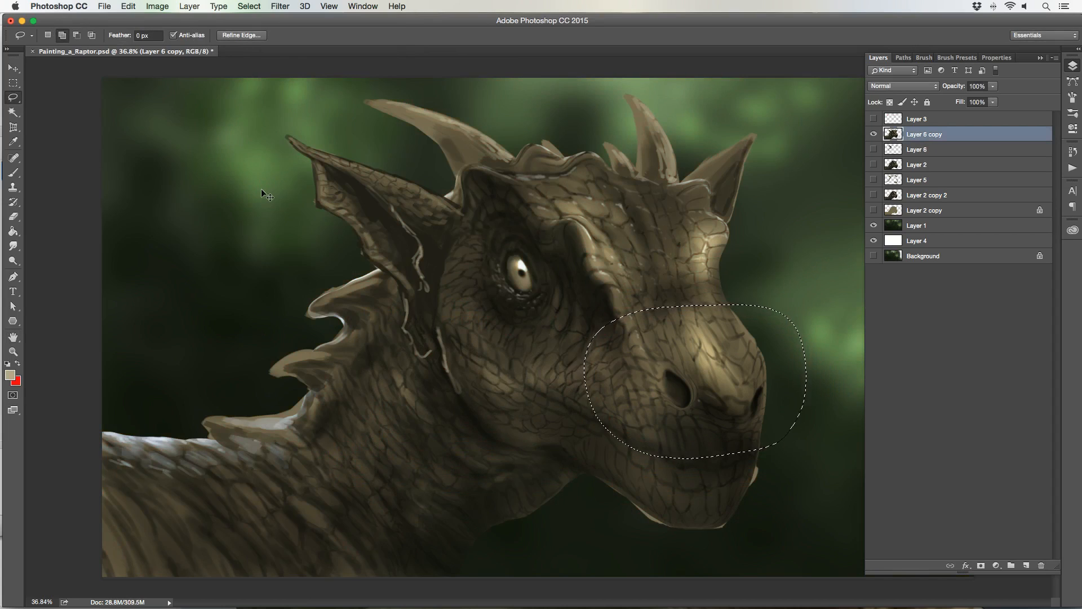
key("super+c")
key("super+v")
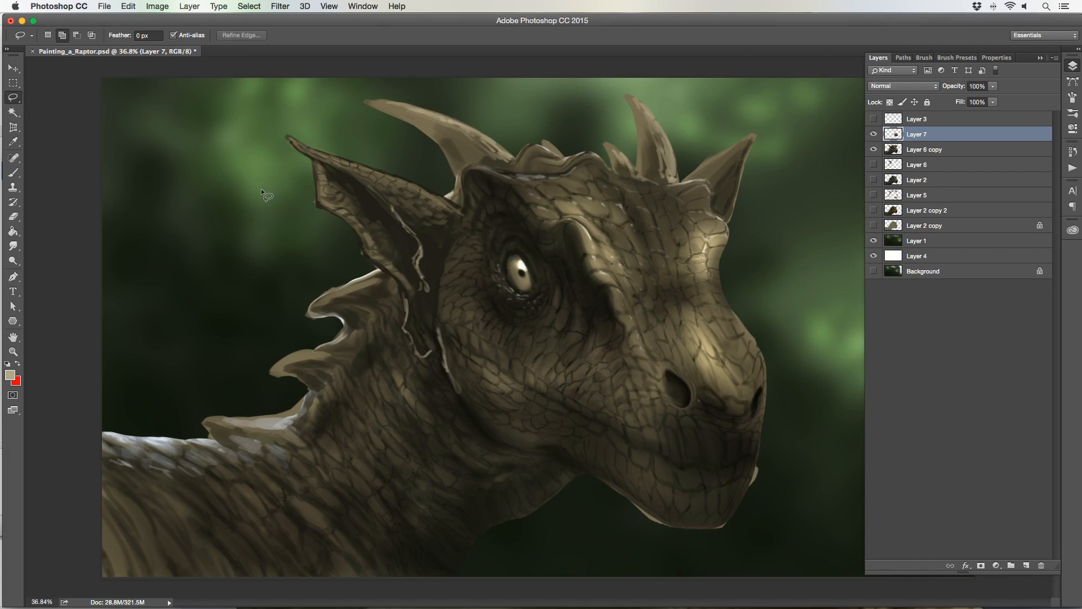
- Warp the copied snout, shifting the near nostril slightly down and back toward the cheek
left_click(129, 6)
mouse_move(146, 249)
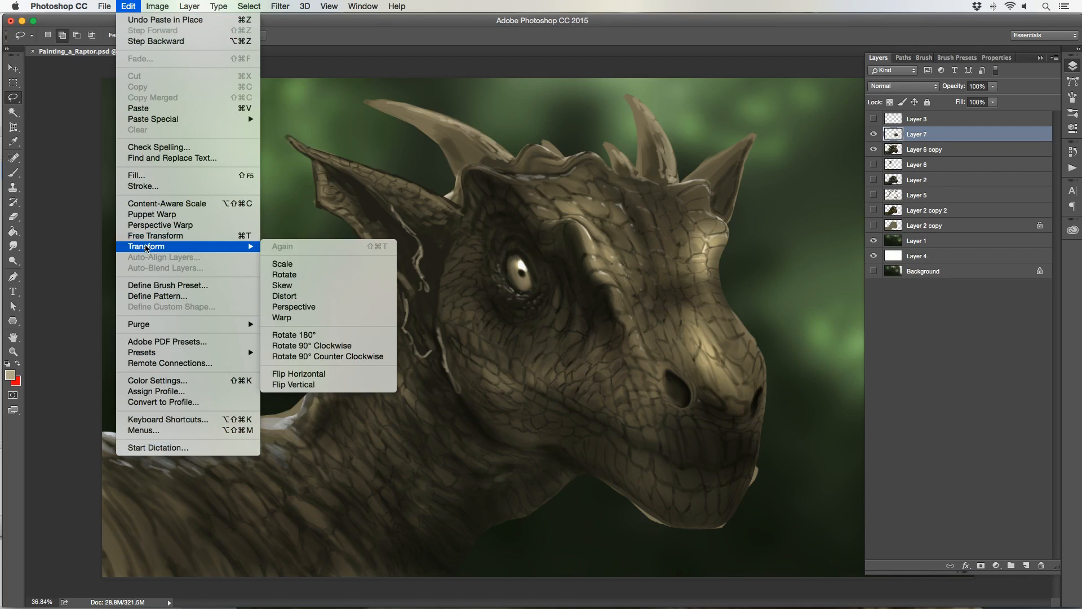
left_click(279, 317)
left_click_drag(680, 314, 726, 314)
left_click_drag(667, 375, 723, 397)
left_click_drag(712, 346, 745, 343)
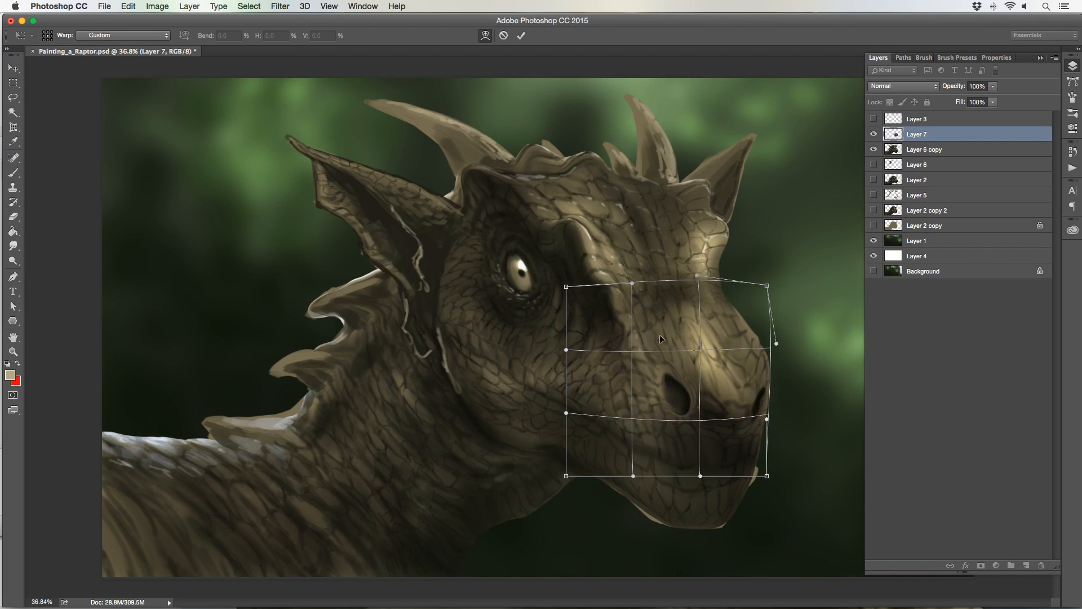
left_click_drag(666, 336, 661, 342)
left_click_drag(609, 375, 611, 376)
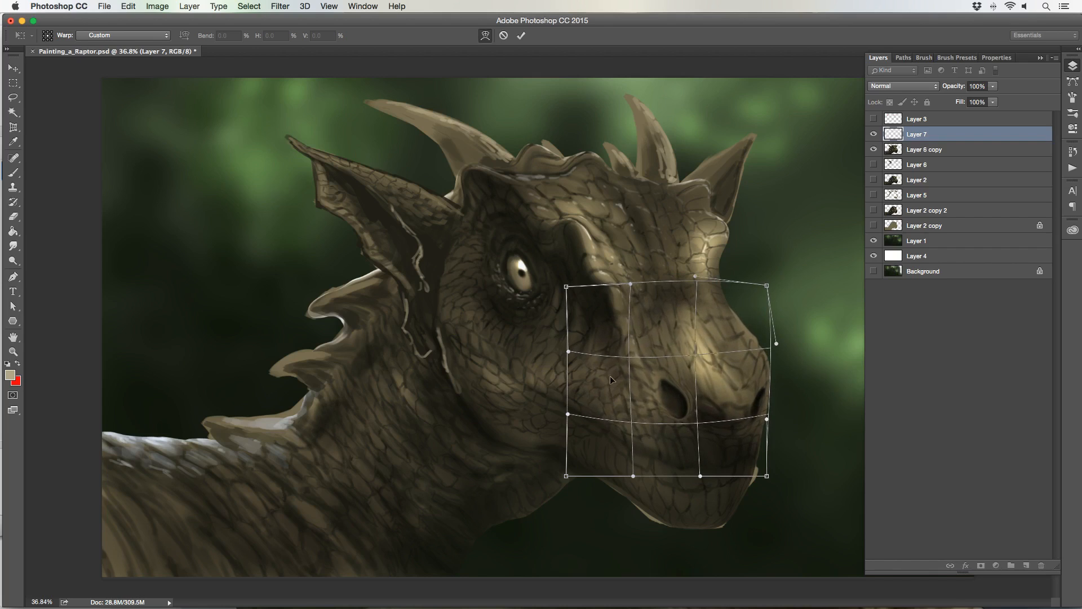
left_click_drag(685, 393, 682, 395)
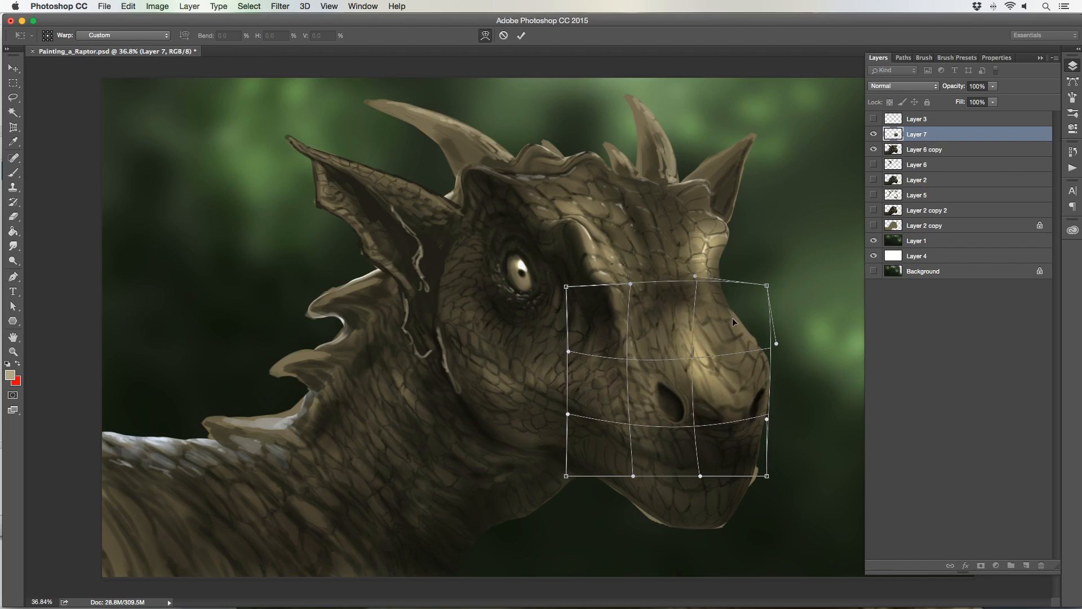
- Extend the warp to push the nose tip and far nostril outward, and apply the transformation
left_click_drag(732, 316, 737, 320)
left_click_drag(770, 287, 771, 298)
left_click_drag(783, 345, 796, 329)
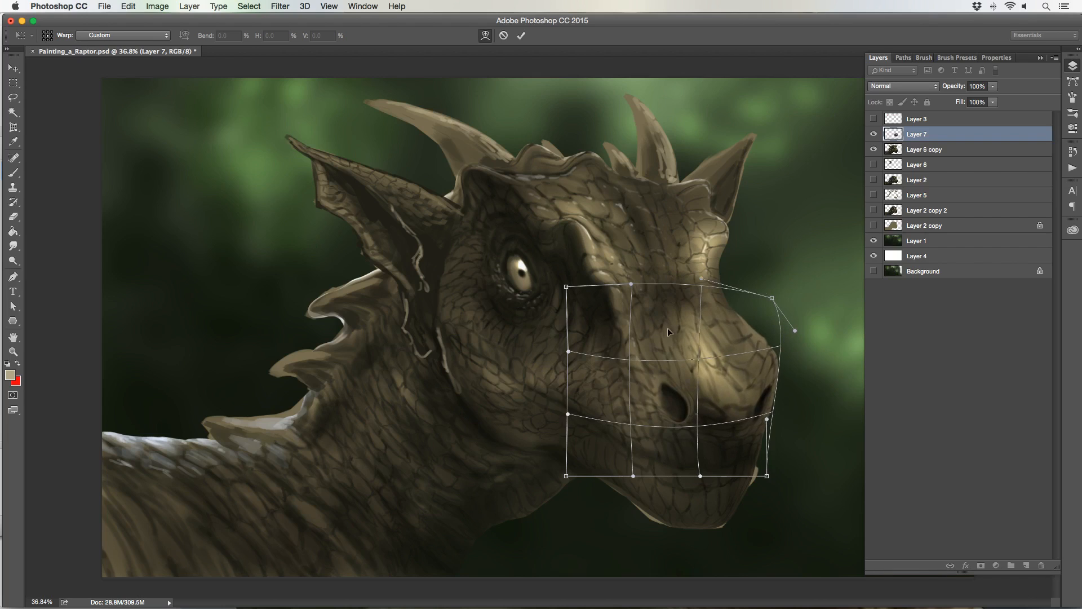
left_click_drag(667, 327, 664, 330)
left_click_drag(700, 279, 725, 317)
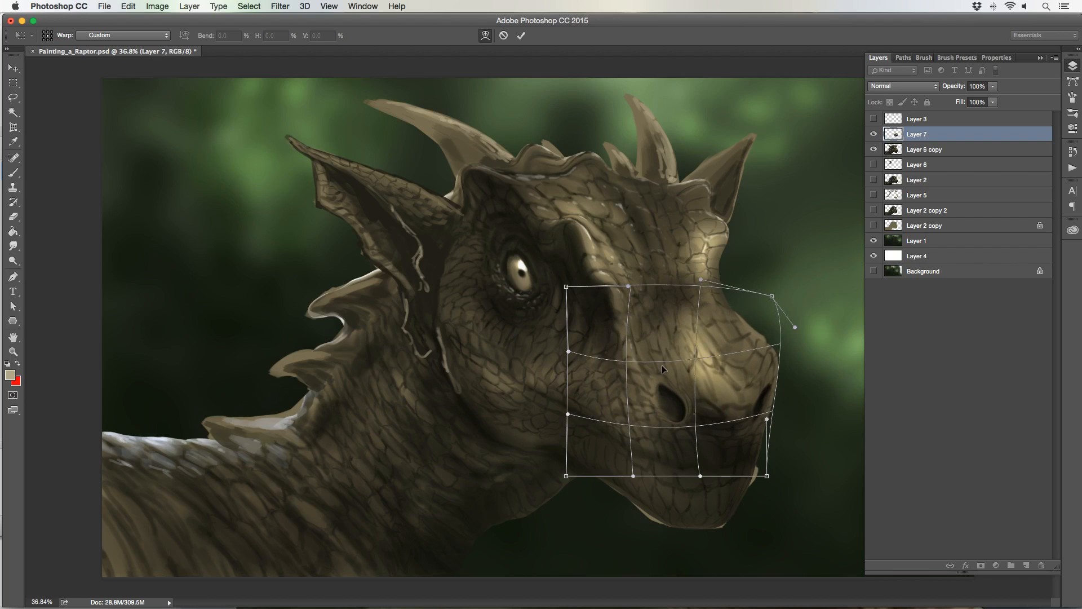
key("l")
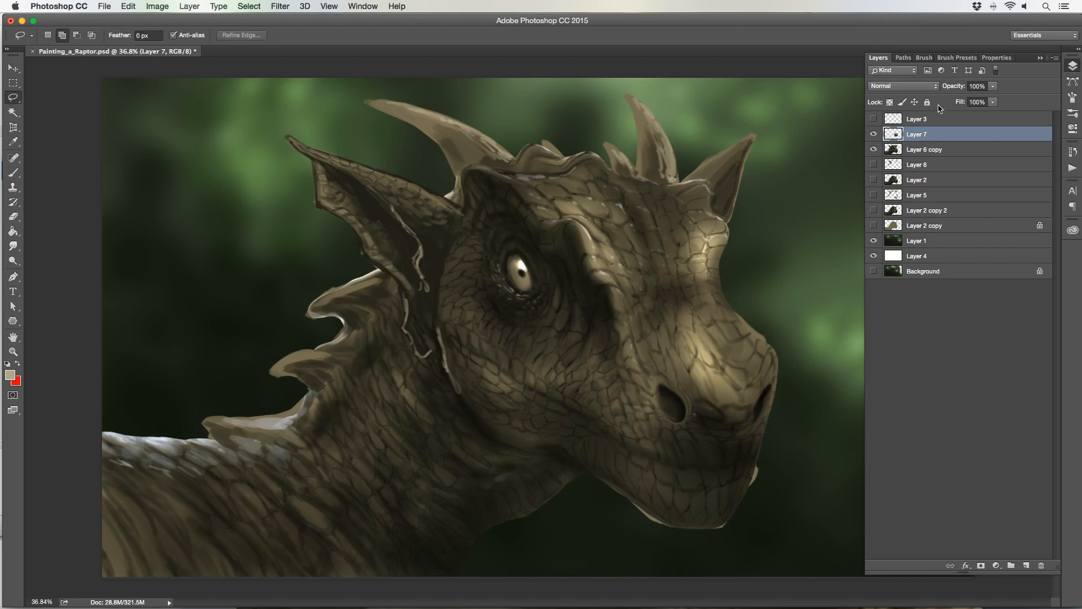
- Compare the head with and without the warped snout layer, and merge that layer into Layer 6 copy
left_click(873, 134)
left_click(873, 134)
left_click(873, 134)
left_click(873, 134)
key("Delete")
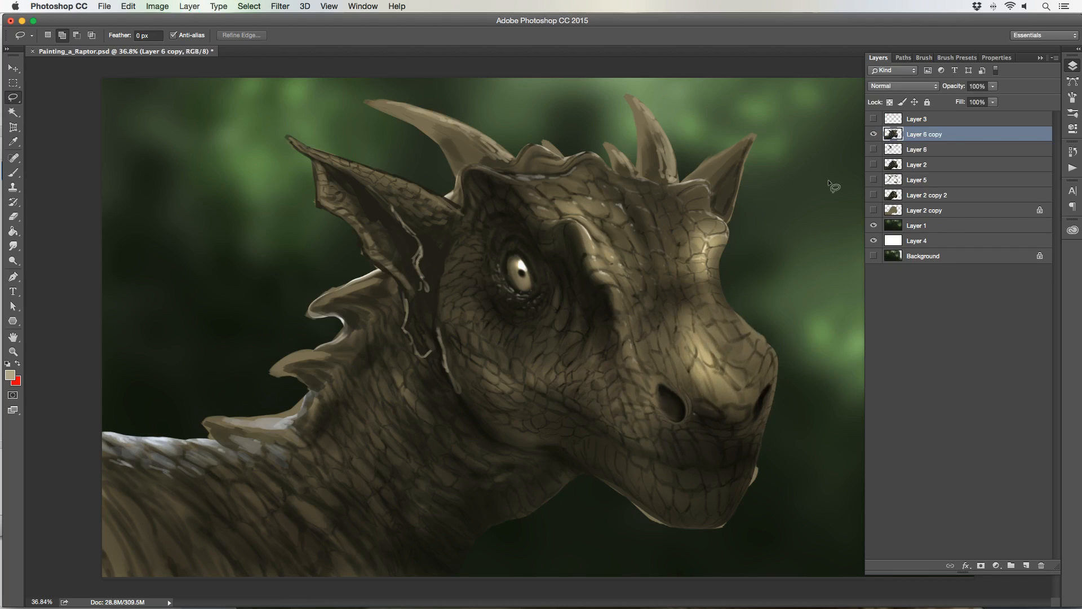
- Brighten the top of the snout with the Dodge tool at size 175, Highlights range and 29% exposure
key("b")
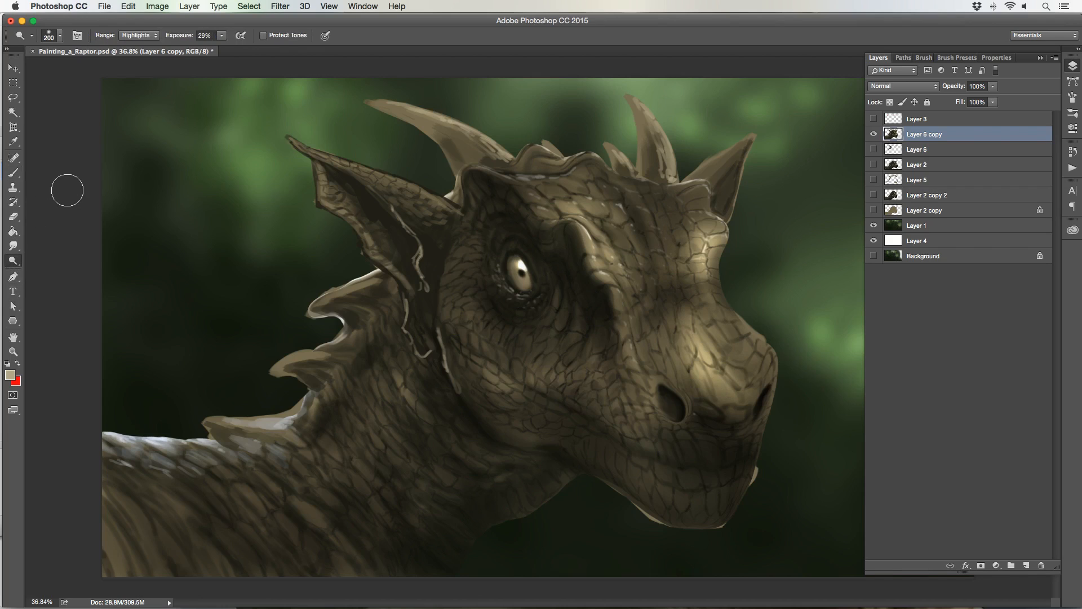
key("[")
mouse_move(739, 355)
left_mouse_down()
mouse_move(694, 373)
mouse_move(752, 366)
mouse_move(670, 365)
mouse_move(716, 388)
mouse_move(687, 406)
left_mouse_up()
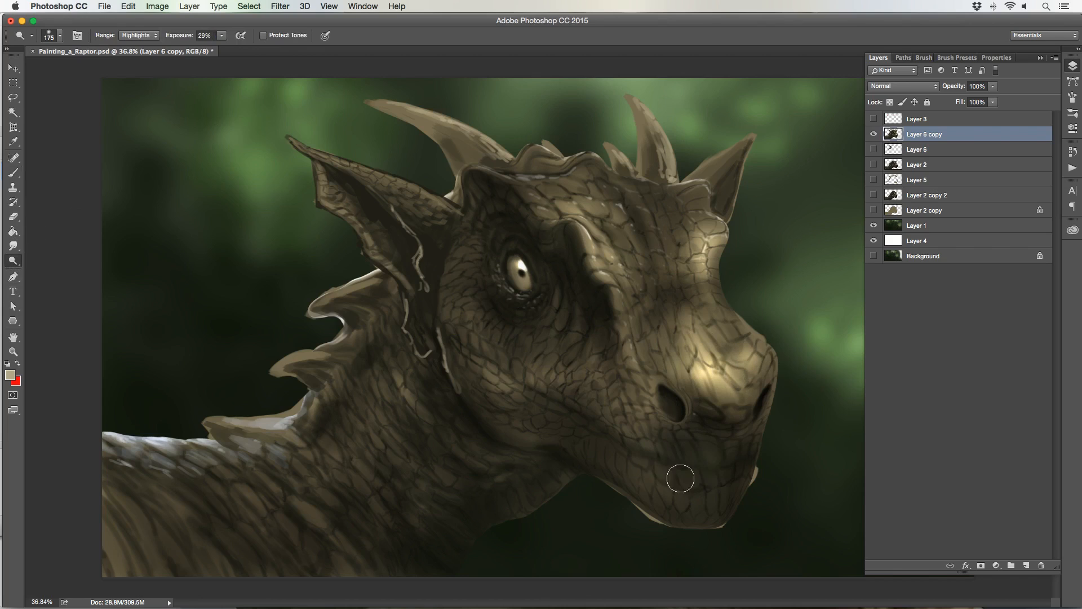
- Paint pale raised highlights around both nostrils at about brush size 35, using a tone sampled from the snout's highlight
left_click(14, 173)
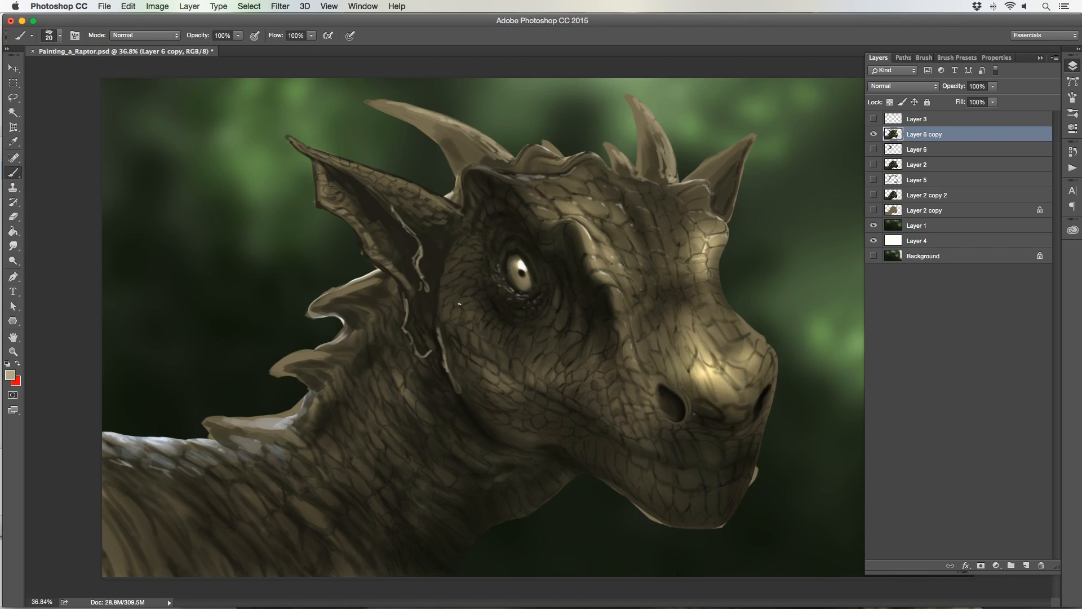
left_click(703, 372, "alt")
key("]")
mouse_move(661, 371)
left_mouse_down()
mouse_move(661, 381)
mouse_move(648, 375)
mouse_move(666, 381)
mouse_move(650, 372)
mouse_move(672, 371)
mouse_move(690, 393)
left_mouse_up()
key("[")
key("]")
left_click_drag(645, 366, 653, 369)
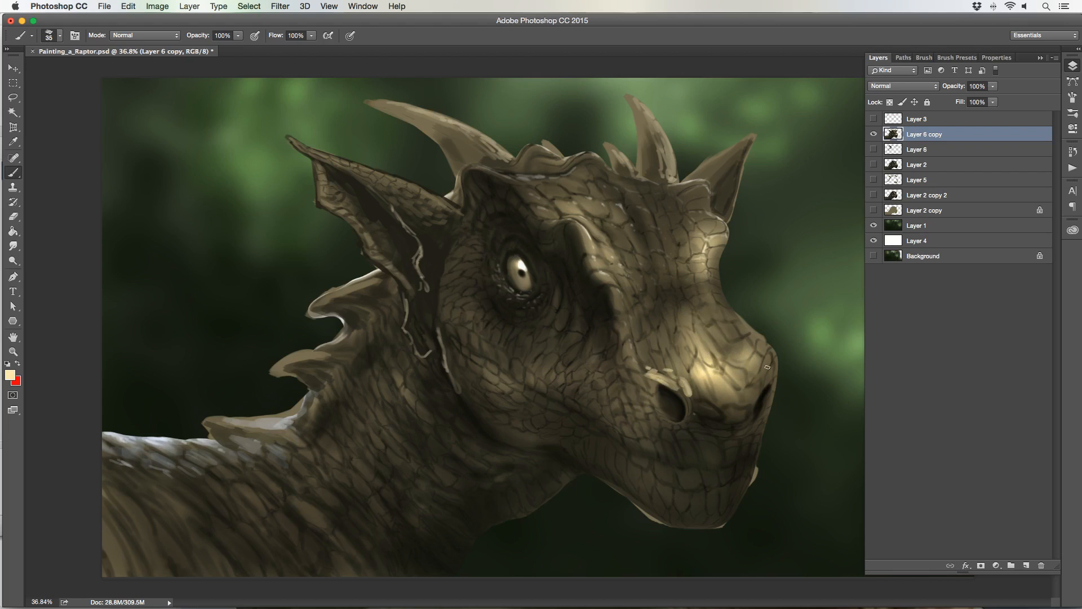
mouse_move(767, 367)
left_mouse_down()
mouse_move(774, 379)
mouse_move(772, 358)
left_mouse_up()
key("]")
mouse_move(643, 364)
left_mouse_down()
mouse_move(654, 367)
mouse_move(639, 375)
mouse_move(661, 364)
mouse_move(645, 358)
mouse_move(637, 374)
left_mouse_up()
mouse_move(689, 408)
left_mouse_down()
mouse_move(687, 419)
mouse_move(747, 408)
left_mouse_up()
- Paint a thin pale lip line at brush size 15 along the mouth and across the cheek, ending in a hooked corner below the eye
key("[")
key("[")
key("[")
key("[")
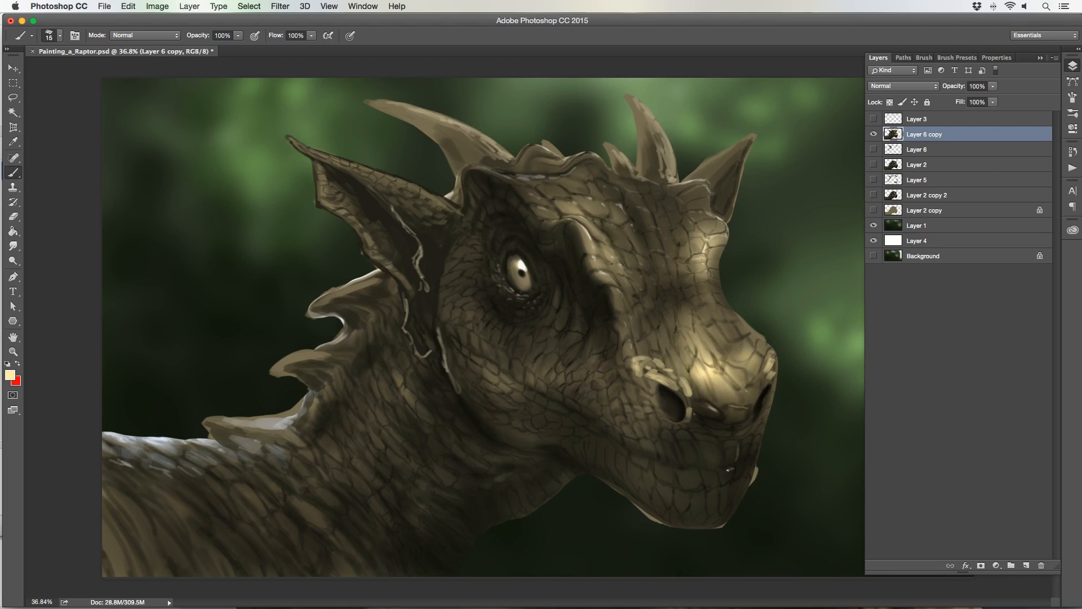
left_click_drag(713, 468, 652, 461)
left_click_drag(615, 452, 614, 440)
key("]")
mouse_move(620, 442)
left_mouse_down()
mouse_move(570, 423)
mouse_move(557, 397)
mouse_move(492, 366)
mouse_move(481, 347)
mouse_move(592, 425)
left_mouse_up()
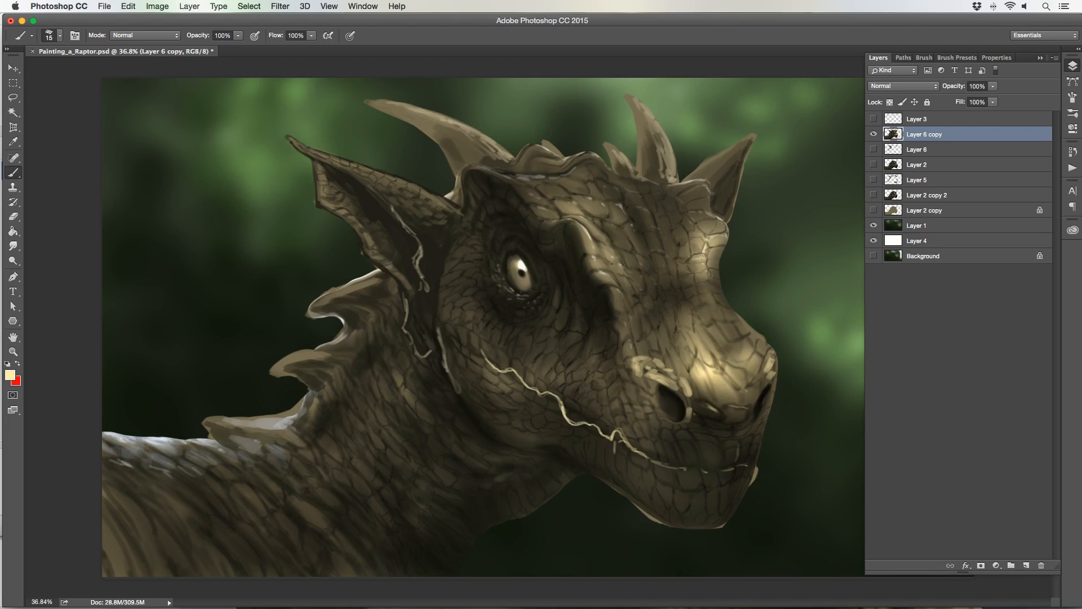
mouse_move(484, 358)
left_mouse_down()
mouse_move(472, 348)
mouse_move(493, 369)
mouse_move(478, 334)
mouse_move(472, 344)
mouse_move(502, 369)
left_mouse_up()
left_click(575, 412, "alt")
key("bracketright")
- Try copying the eye with a hard-edged Lasso selection onto a new layer and placing it on the background beside the head
left_click(13, 97)
mouse_move(466, 246)
left_mouse_down()
mouse_move(476, 223)
mouse_move(466, 250)
left_mouse_up()
key("super+j")
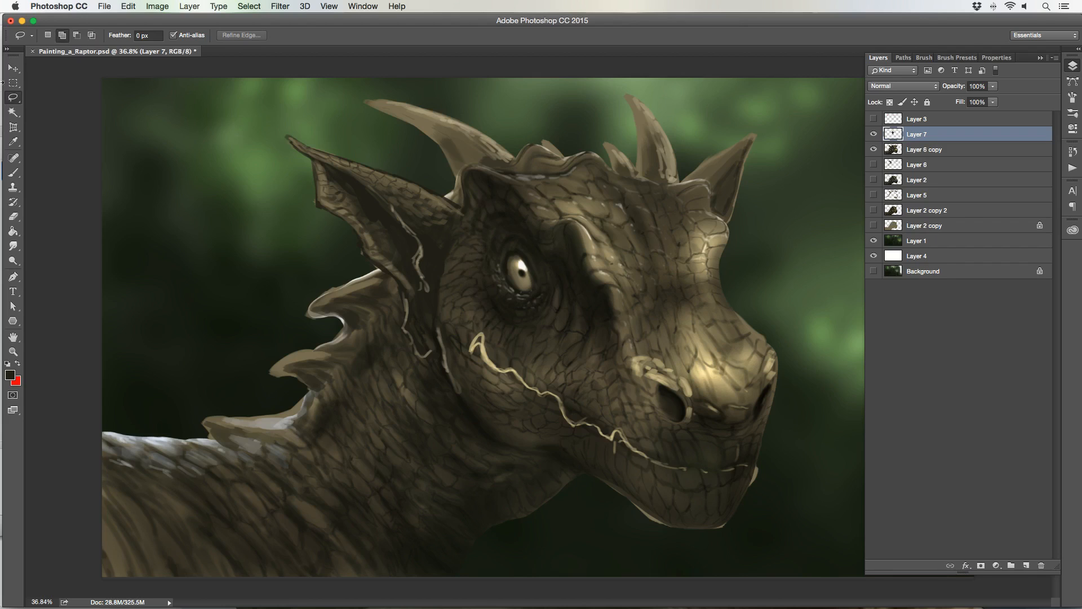
left_click(13, 67)
left_click_drag(390, 212, 118, 192)
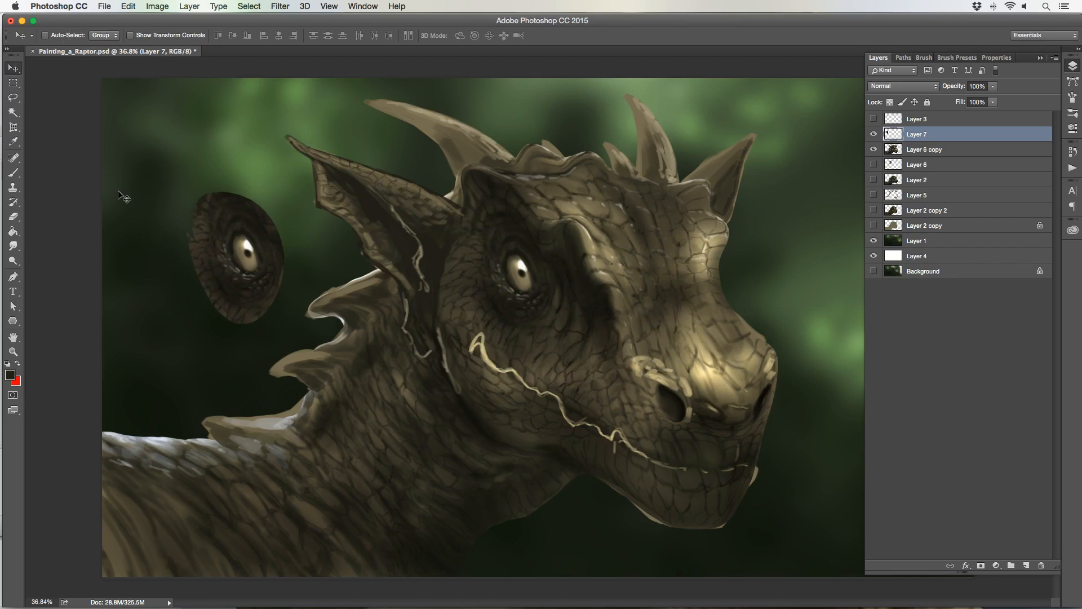
key("Delete")
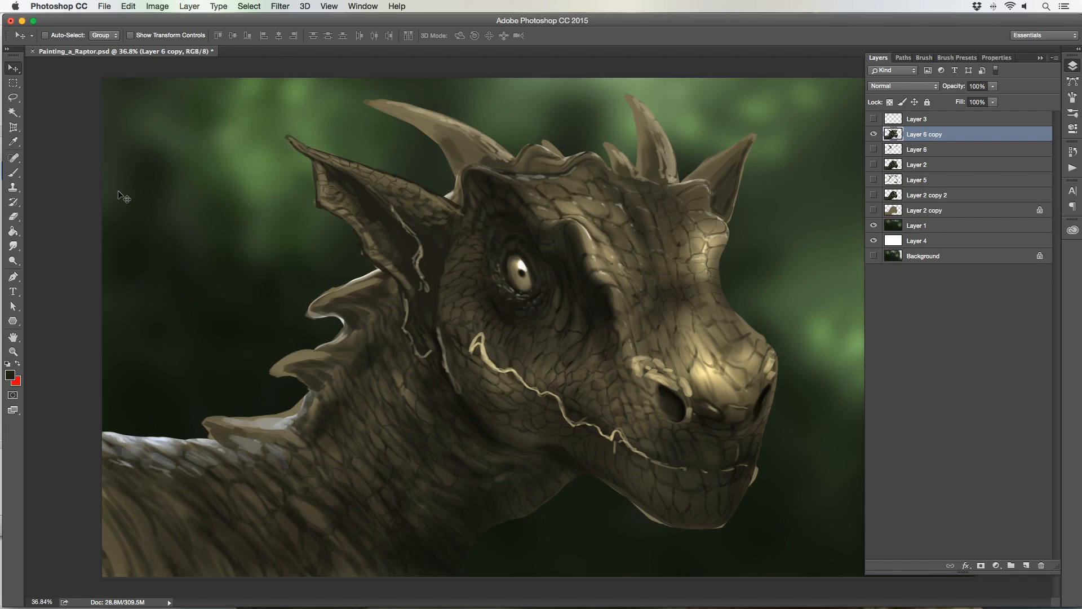
- Select the eye area with the Lasso and soften the selection in Quick Mask by repeating the last Gaussian Blur
left_click(13, 97)
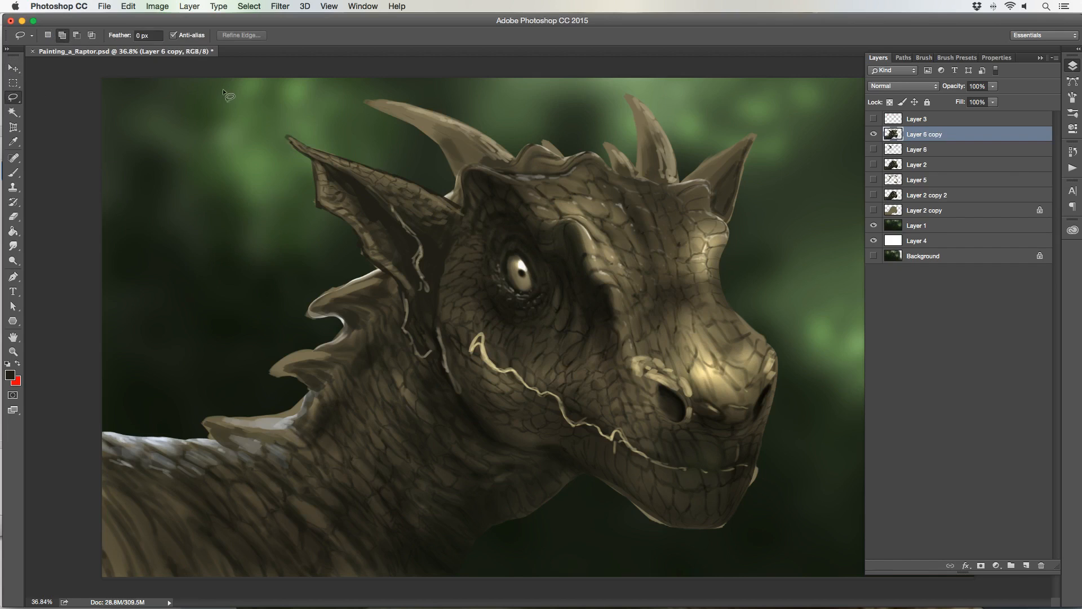
mouse_move(467, 269)
left_mouse_down()
mouse_move(575, 338)
mouse_move(462, 275)
left_mouse_up()
key("q")
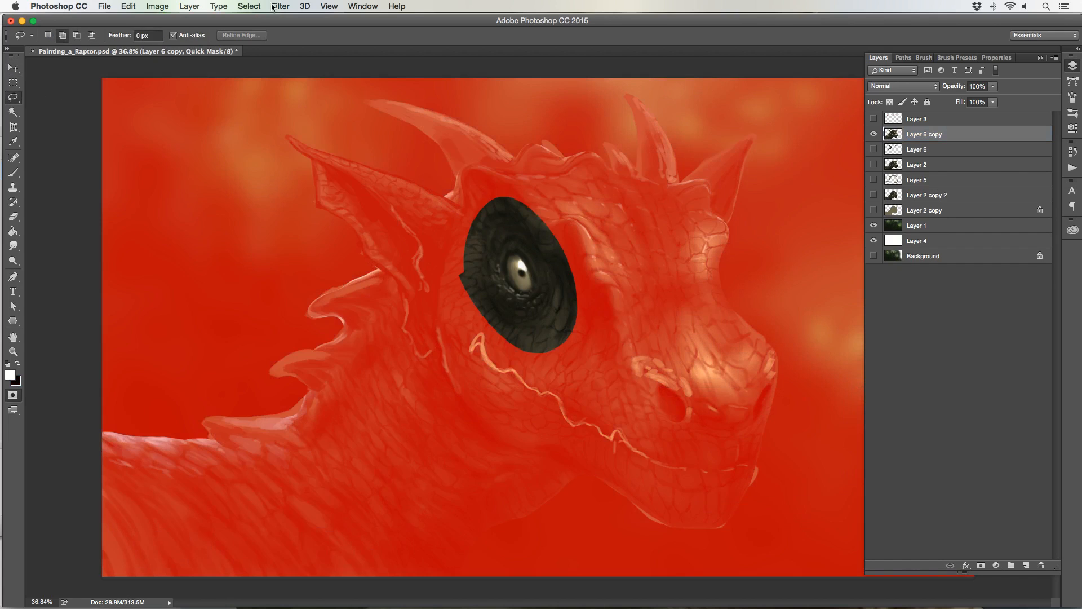
left_click(278, 7)
left_click(280, 20)
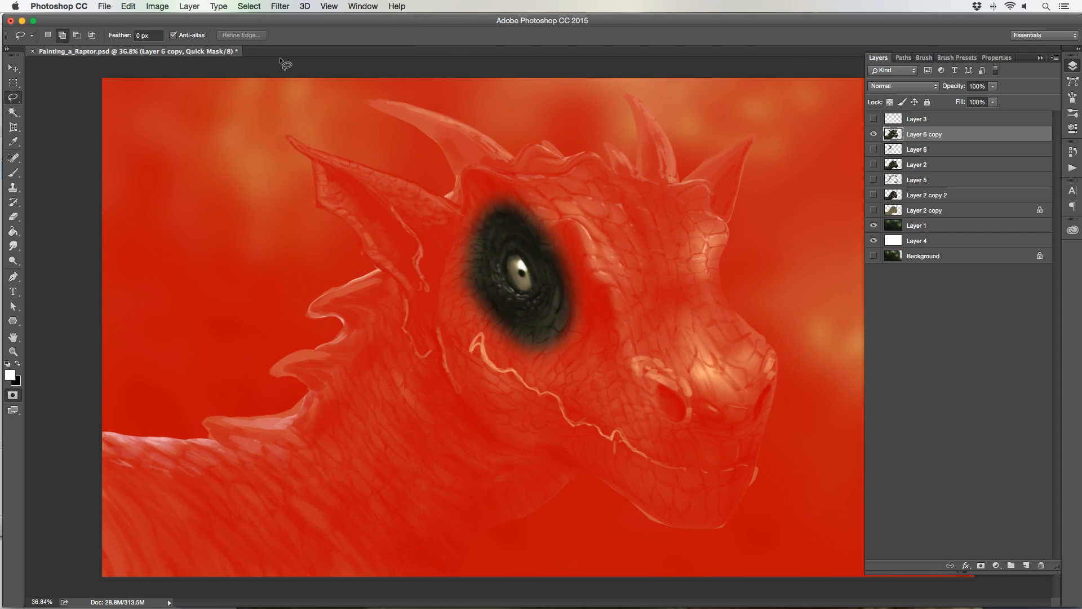
key("q")
- Try placing a soft-edged copy of the eye on its own layer over the background beside the head
key("ctrl+shift+alt+n")
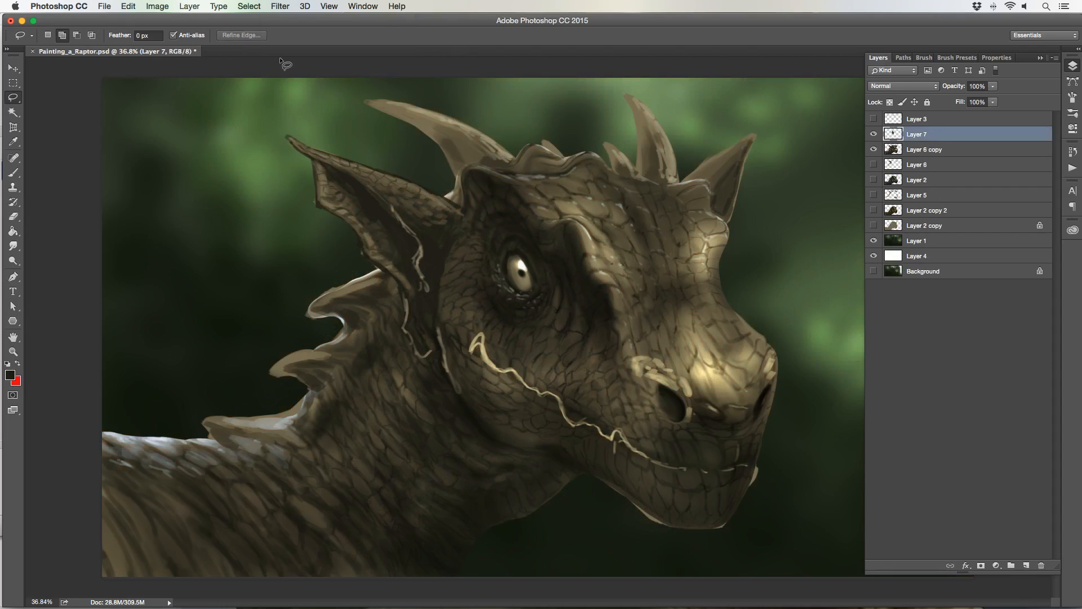
key("v")
left_click_drag(481, 232, 194, 173)
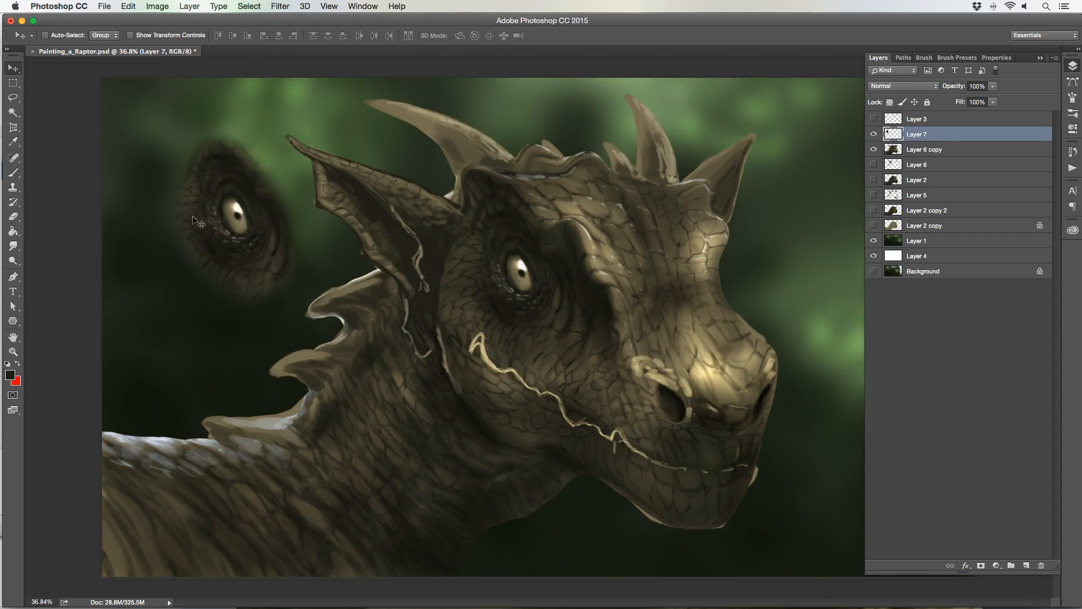
left_click_drag(196, 215, 195, 236)
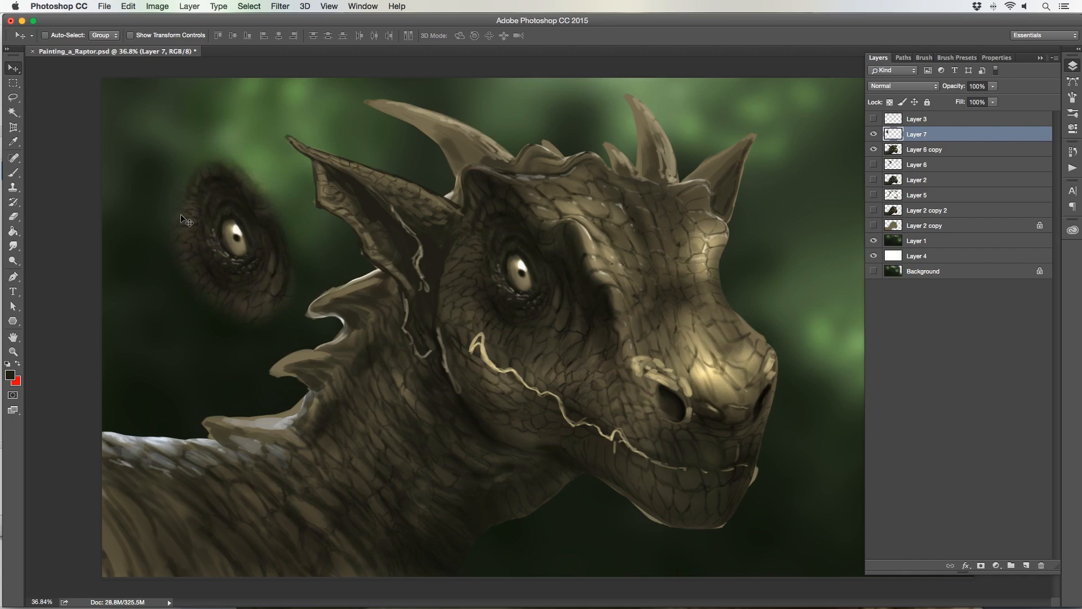
key("Delete")
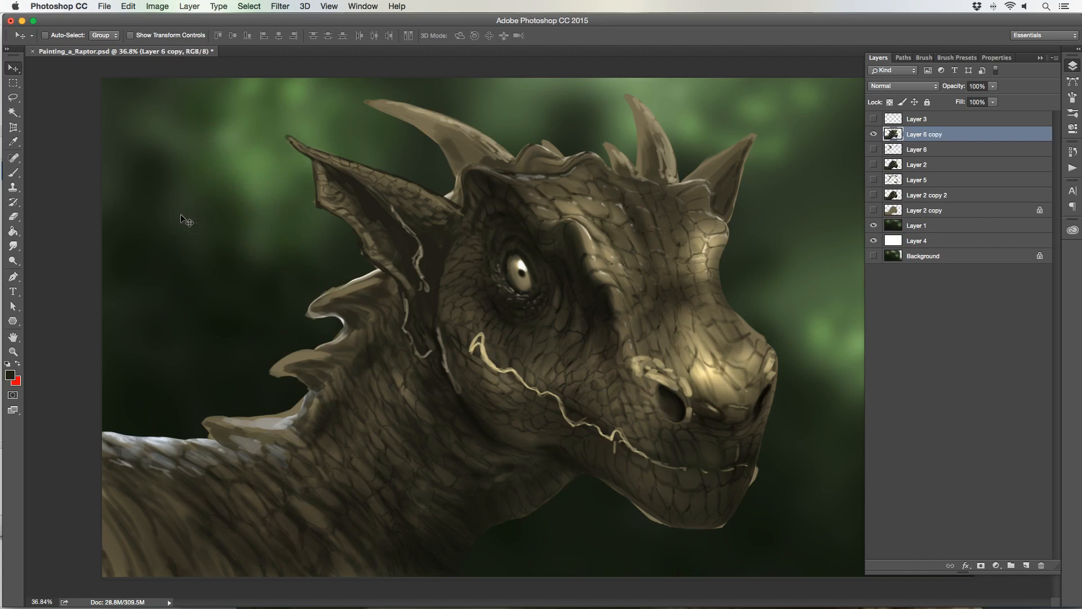
- Blend the pale lip line and its hooked corner into the cheek with sampled skin tones at brush size 30
left_click(13, 173)
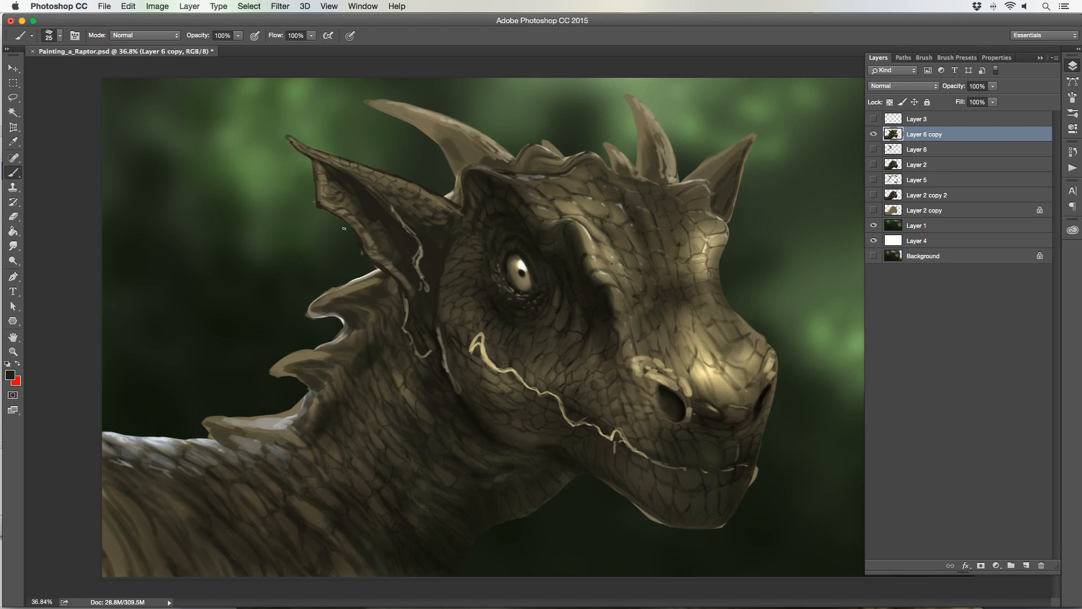
left_click(631, 346, "alt")
key("bracketright")
key("bracketleft")
left_click(479, 349, "alt")
mouse_move(476, 344)
left_mouse_down()
mouse_move(494, 371)
mouse_move(553, 396)
mouse_move(586, 426)
left_mouse_up()
left_click_drag(472, 349, 480, 334)
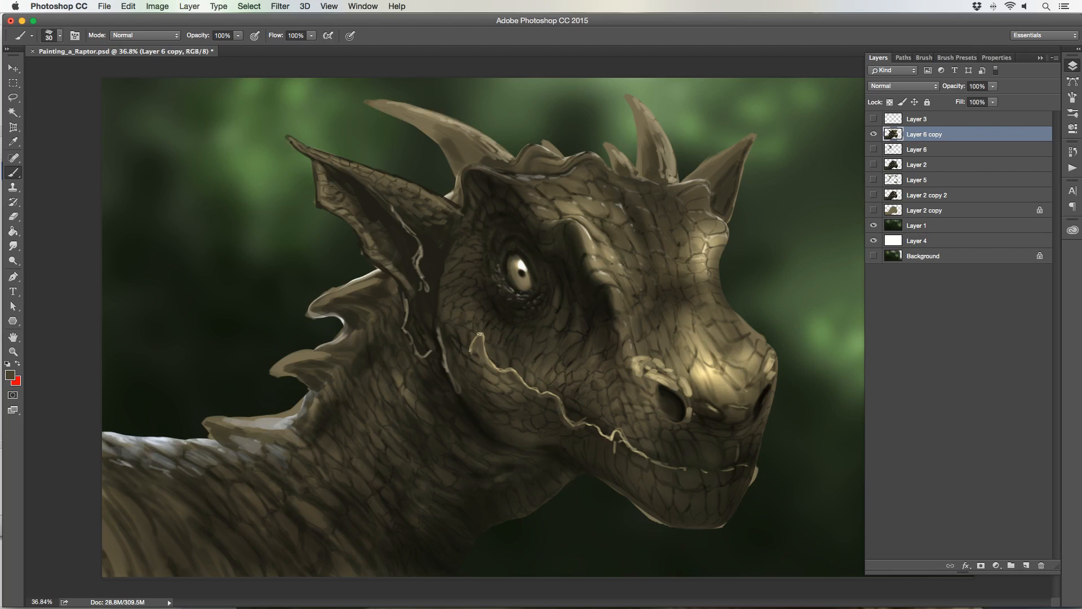
- Sample a dark tone near the eye and paint shadows along the mouth corner and lip line at brush size 25
left_click(498, 297, "alt")
key("bracketleft")
key("bracketleft")
key("bracketright")
left_click_drag(479, 336, 470, 350)
key("bracketright")
left_click_drag(618, 434, 626, 444)
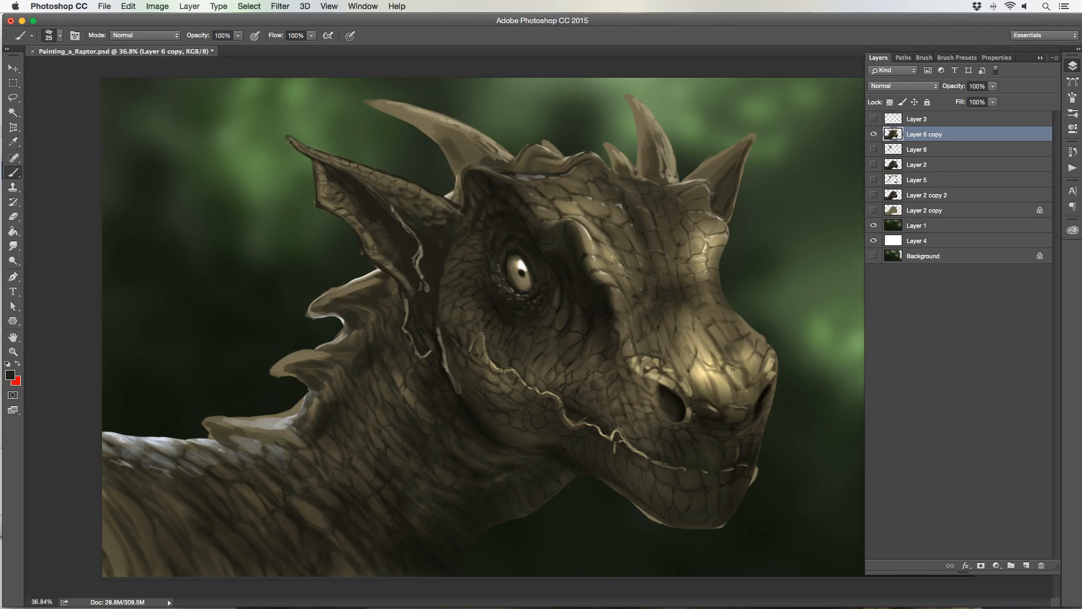
- Lock the transparent pixels of Layer 6 copy and set the brush to Multiply mode at size 400
key("/")
key("bracketright")
key("bracketright")
key("bracketright")
key("bracketright")
key("bracketright")
key("bracketright")
key("bracketright")
key("bracketright")
key("bracketright")
key("bracketright")
left_click(169, 35)
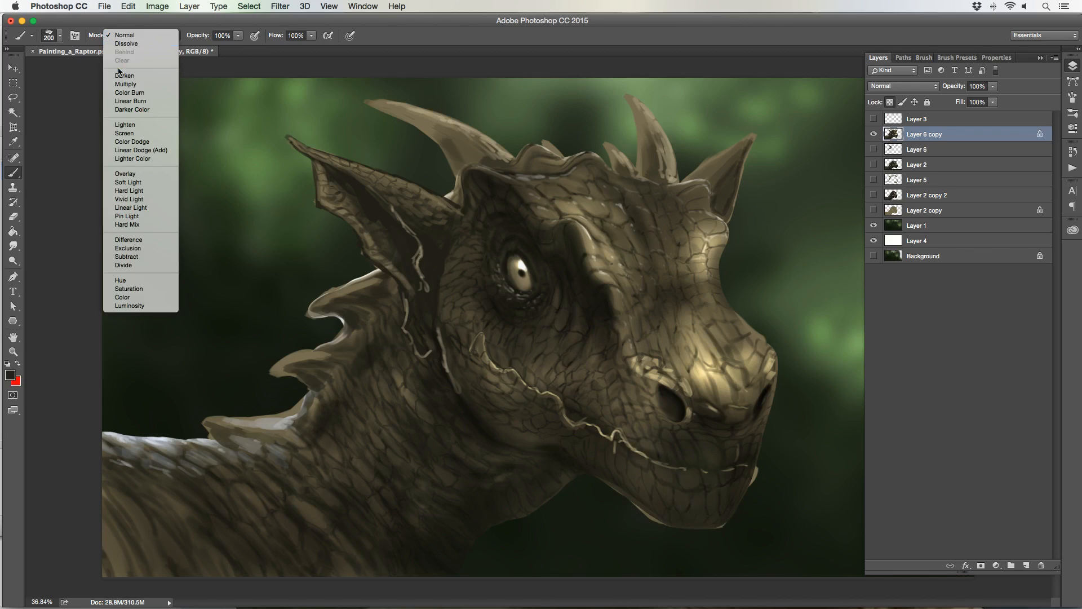
left_click(147, 46)
key("bracketright")
key("bracketright")
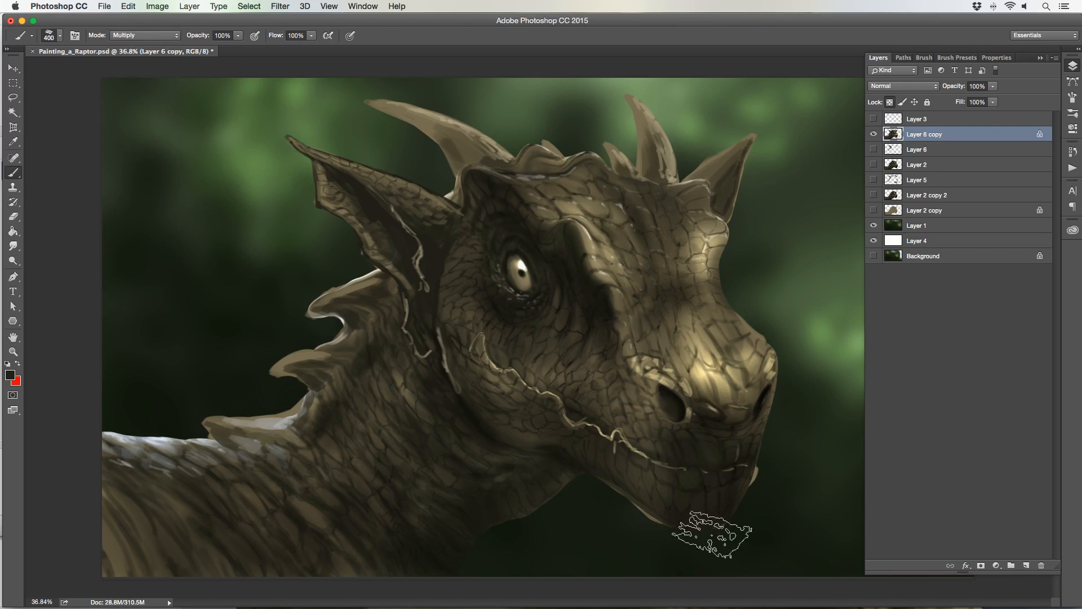
key("bracketright")
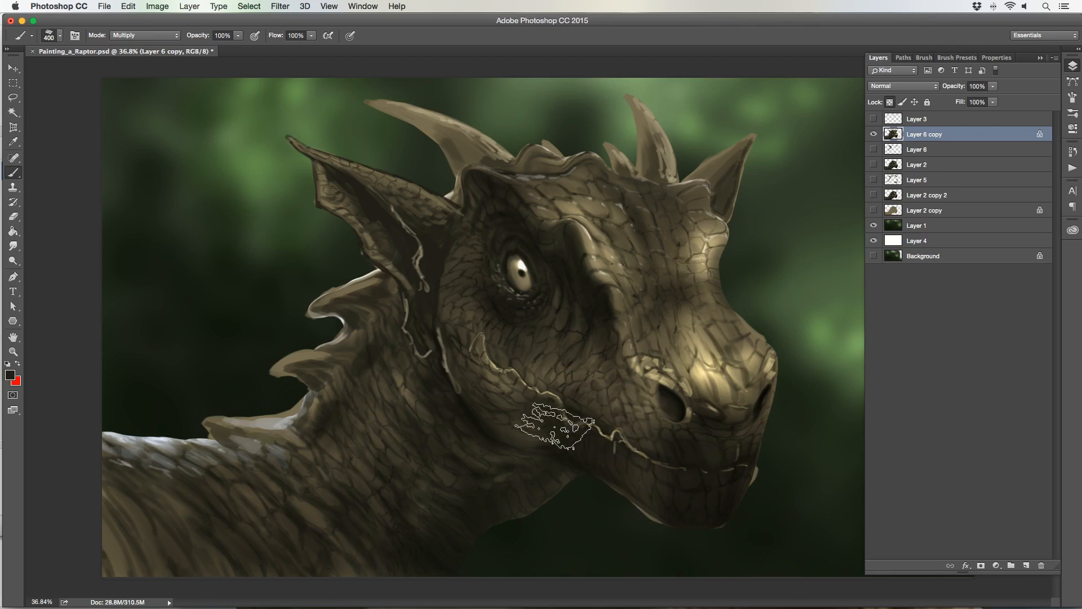
- Shade the horns on top of the head with a smaller Multiply brush
key("bracketleft")
key("bracketleft")
key("bracketleft")
key("bracketleft")
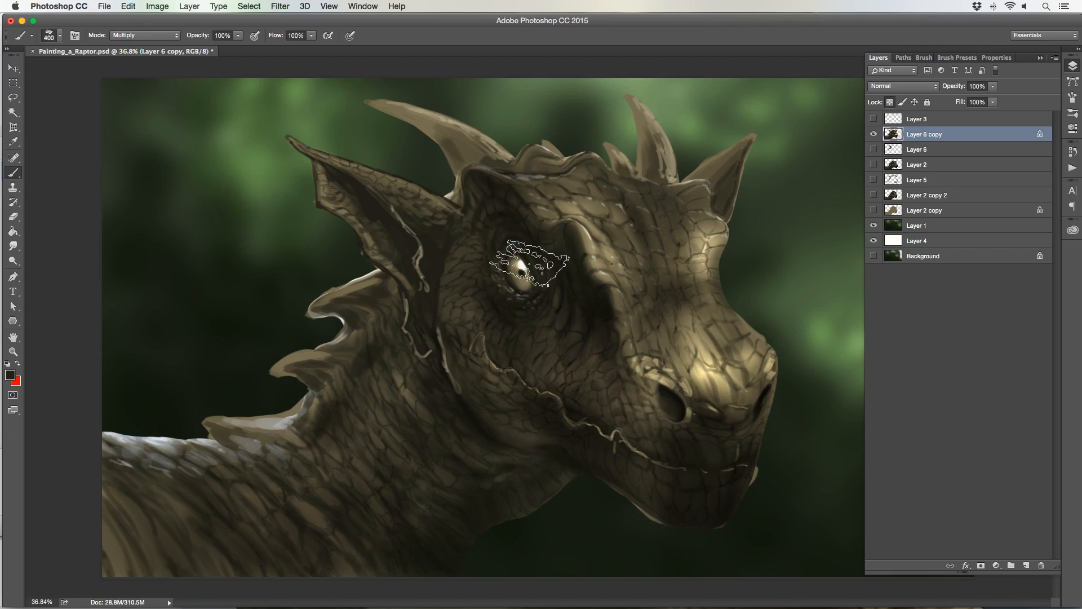
key("bracketleft")
key("bracketleft")
key("bracketleft")
left_click_drag(653, 168, 637, 109)
mouse_move(638, 175)
left_mouse_down()
mouse_move(634, 110)
mouse_move(621, 109)
mouse_move(610, 141)
left_mouse_up()
left_click_drag(465, 134, 428, 130)
- Darken the neck spines and the upper back with an enlarged Multiply brush, ending at size 250
key("bracketright")
key("bracketright")
key("bracketright")
key("bracketright")
key("bracketright")
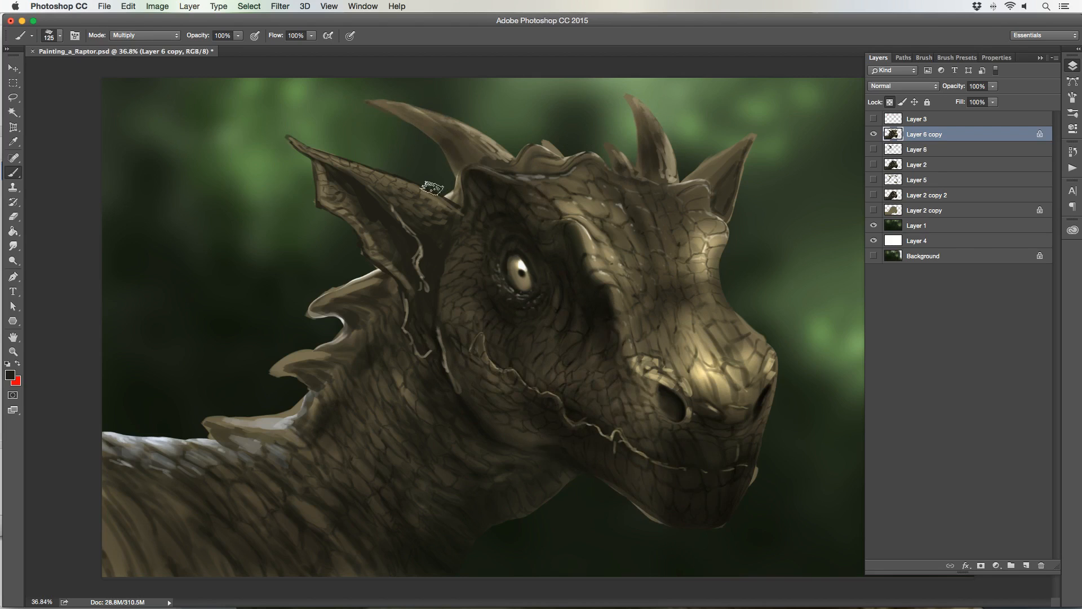
left_click_drag(348, 342, 299, 364)
left_click_drag(293, 418, 154, 451)
key("bracketleft")
left_click_drag(200, 480, 121, 473)
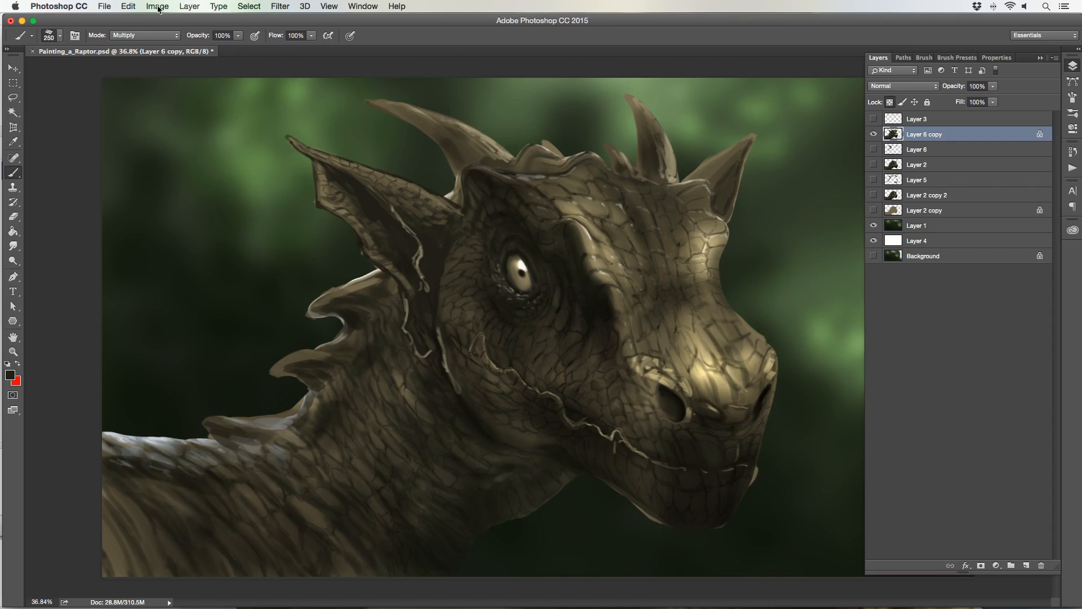
- Load the Layer 6 copy Transparency channel as a new selection and add an empty layer above that layer
left_click(246, 7)
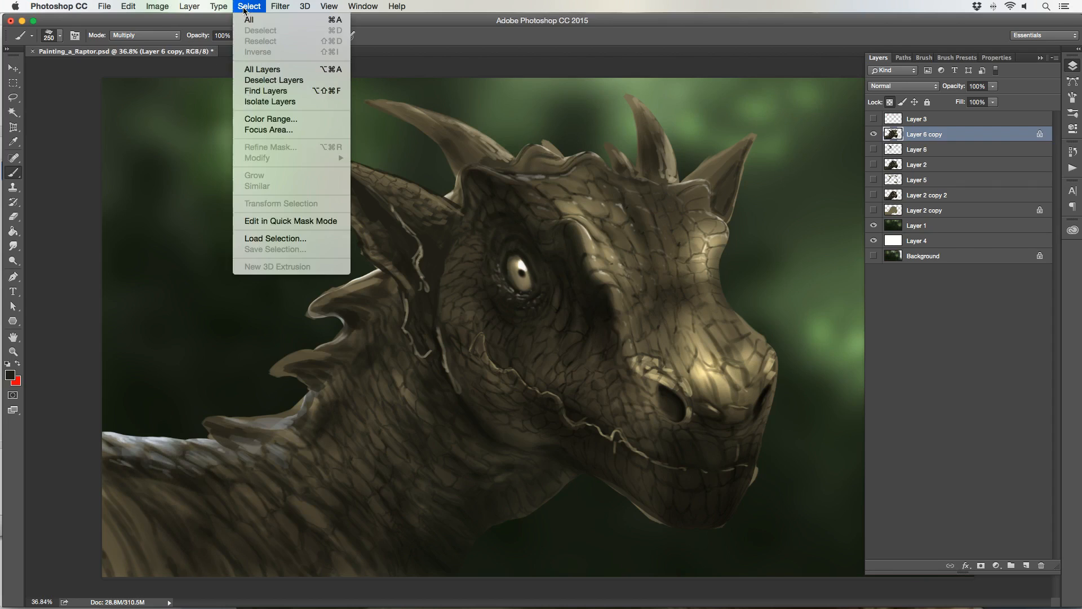
left_click(279, 239)
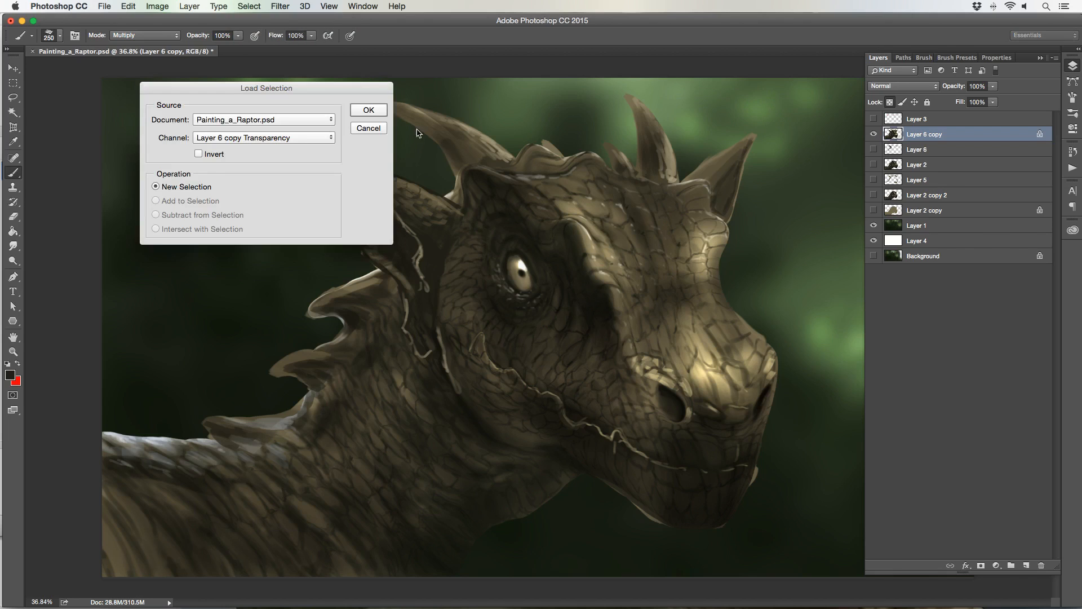
left_click(356, 110)
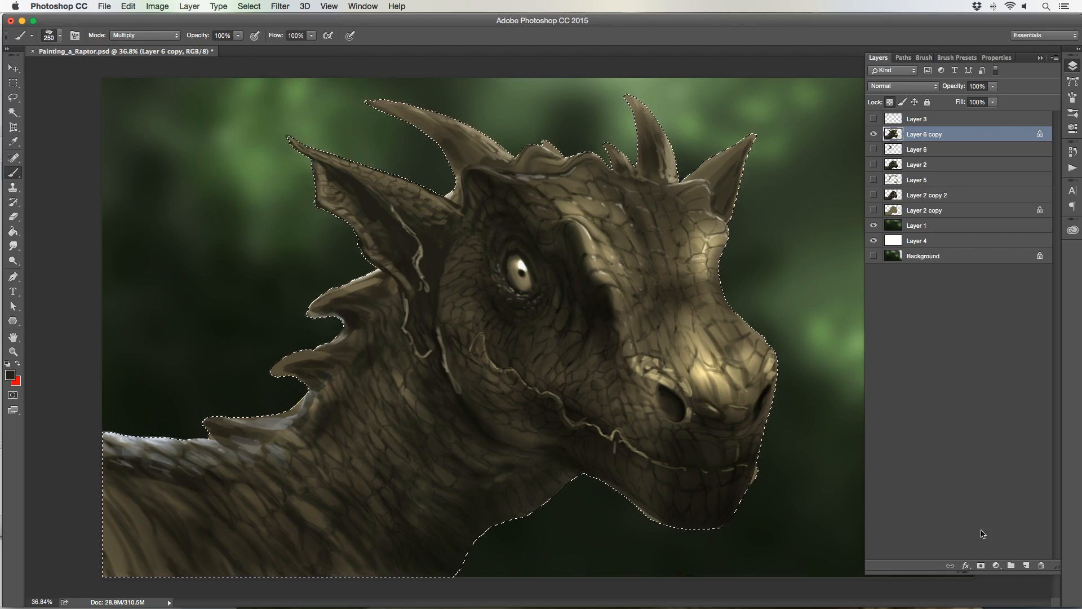
left_click(1019, 564)
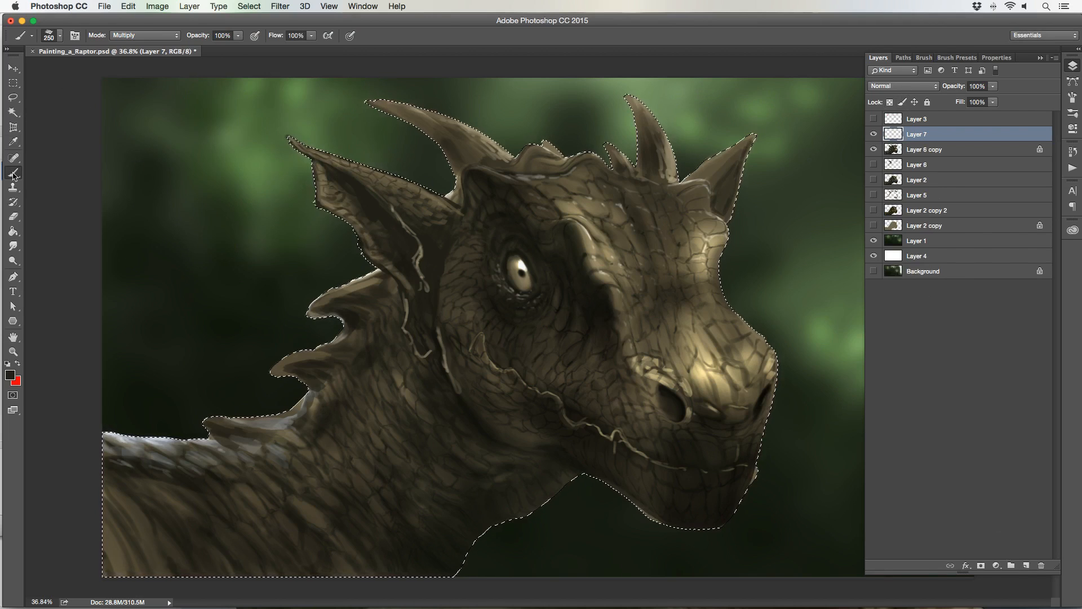
- Set the foreground color to the dark red 7a2c21 for painting with the Brush
left_click(17, 364)
left_click(12, 378)
left_click(141, 403)
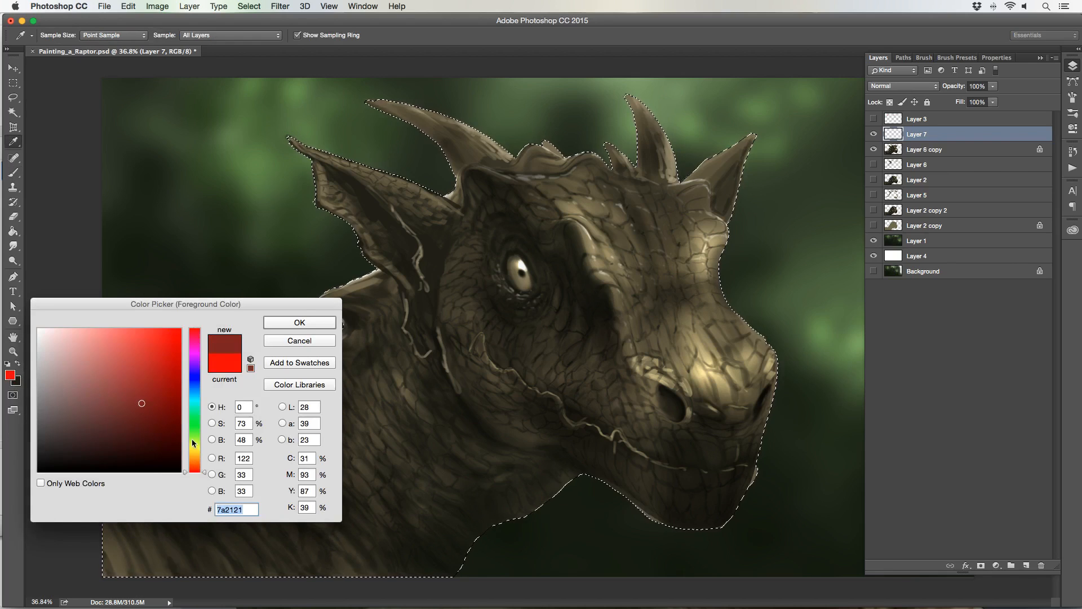
left_click_drag(192, 461, 194, 469)
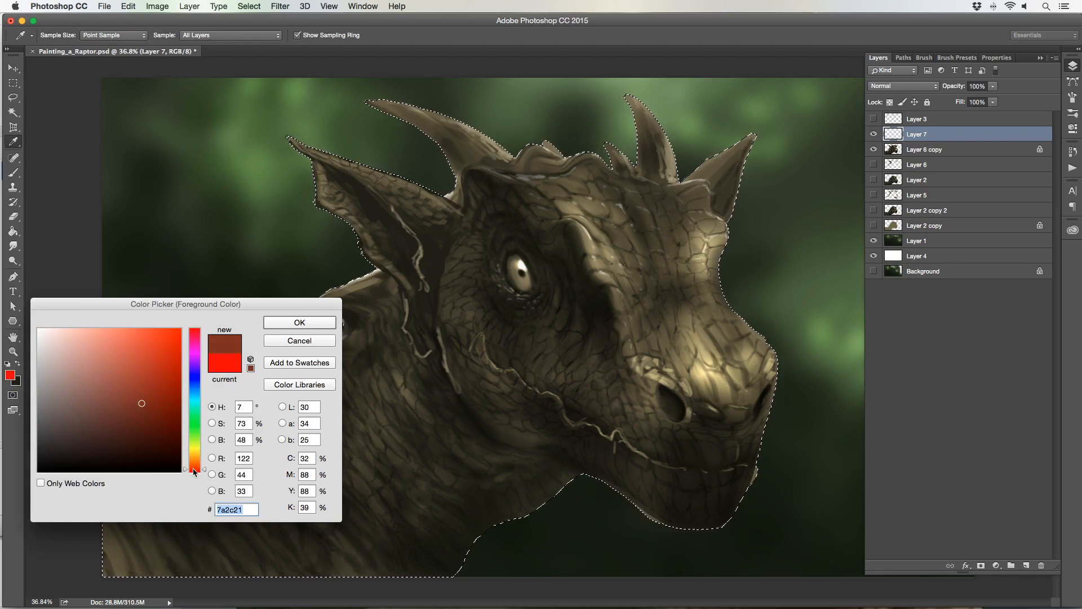
key("Return")
key("b")
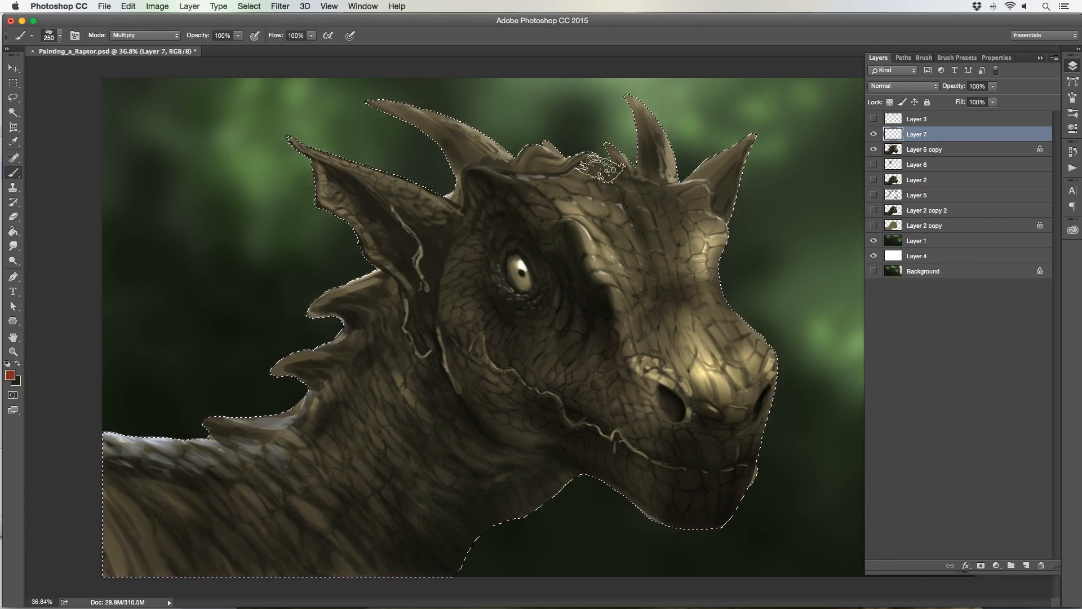
- Enlarge the brush to size 1200 and set its painting mode to Color
key("bracketright")
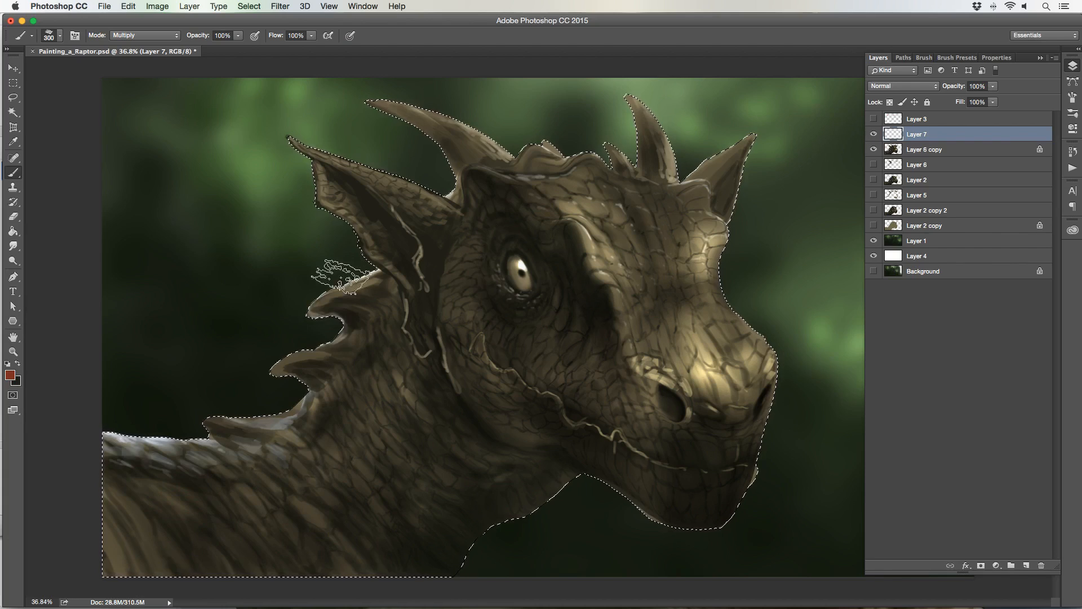
key("bracketright")
key("bracketright")
key("bracketright")
key("bracketright")
key("bracketright")
left_click(145, 35)
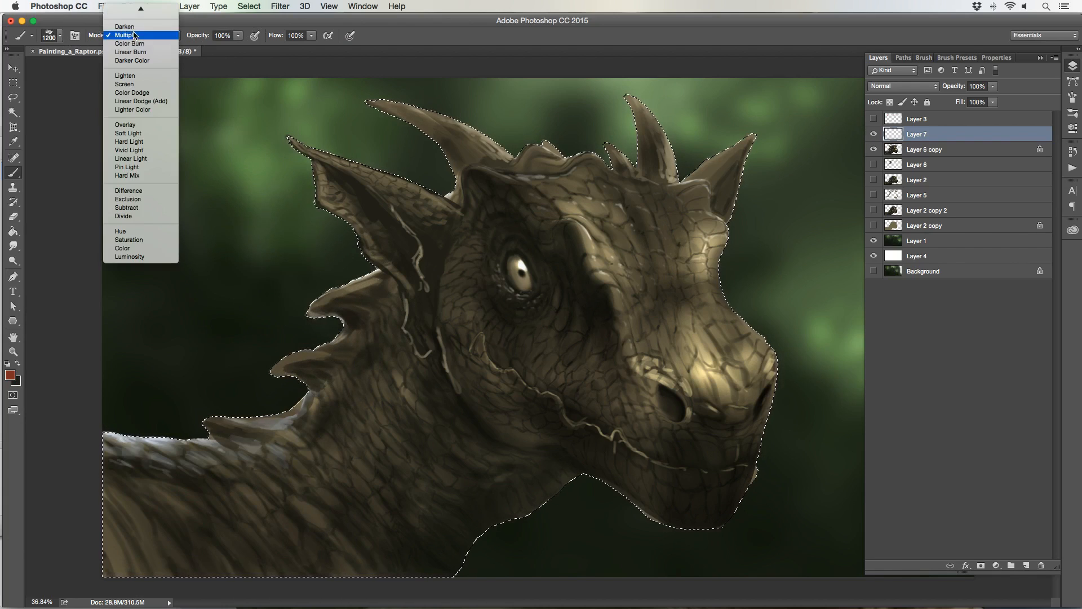
left_click(123, 248)
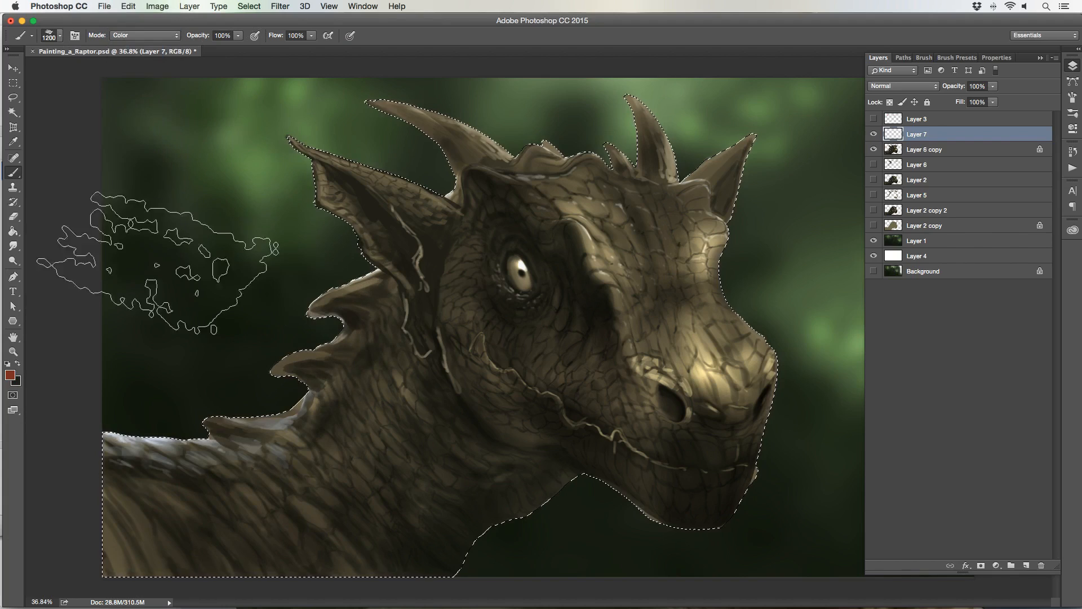
- Try painting the dark red over the neck with Layer 7 in Normal mode, and undo the strokes
left_click(169, 521)
left_click_drag(169, 521, 354, 539)
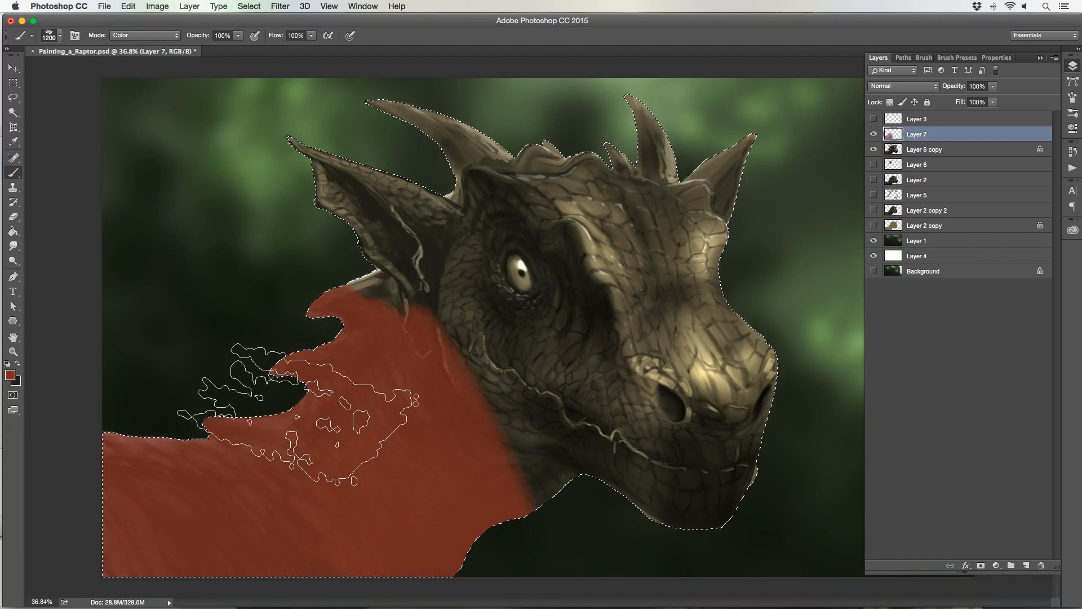
key("super+z")
- Set Layer 7's blend mode to Color and paint the whole selected creature dark red
left_click(874, 86)
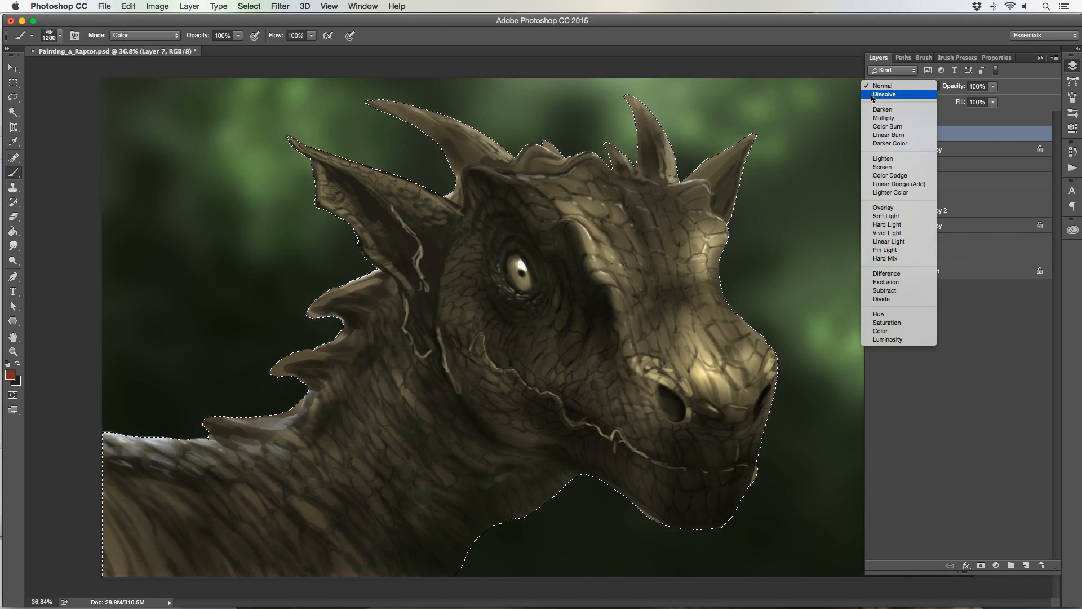
left_click(880, 330)
left_click_drag(155, 425, 147, 475)
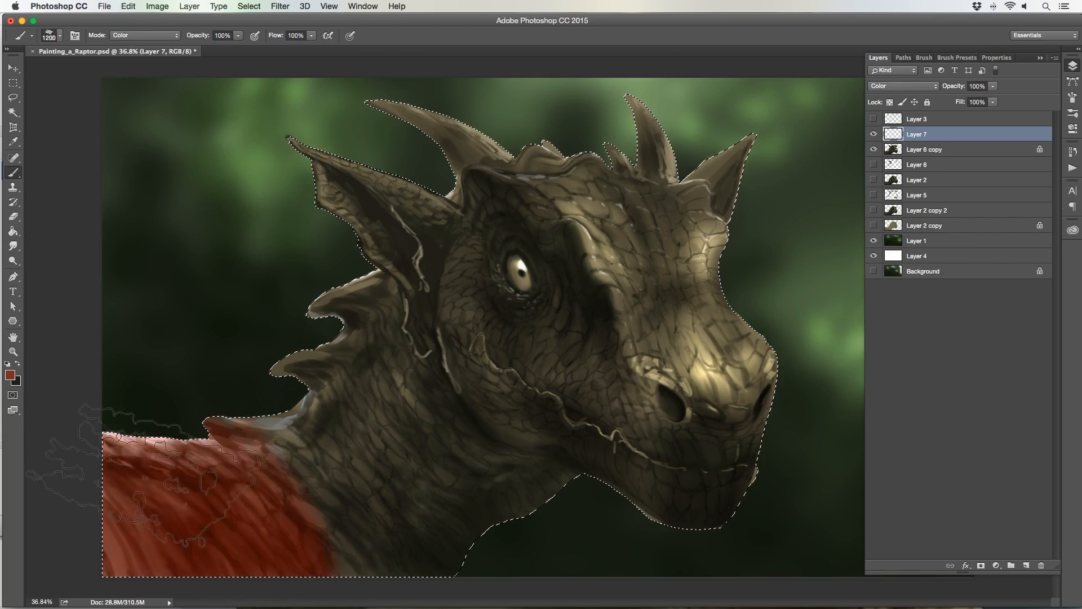
mouse_move(370, 493)
left_mouse_down()
mouse_move(355, 349)
mouse_move(383, 259)
mouse_move(553, 338)
left_mouse_up()
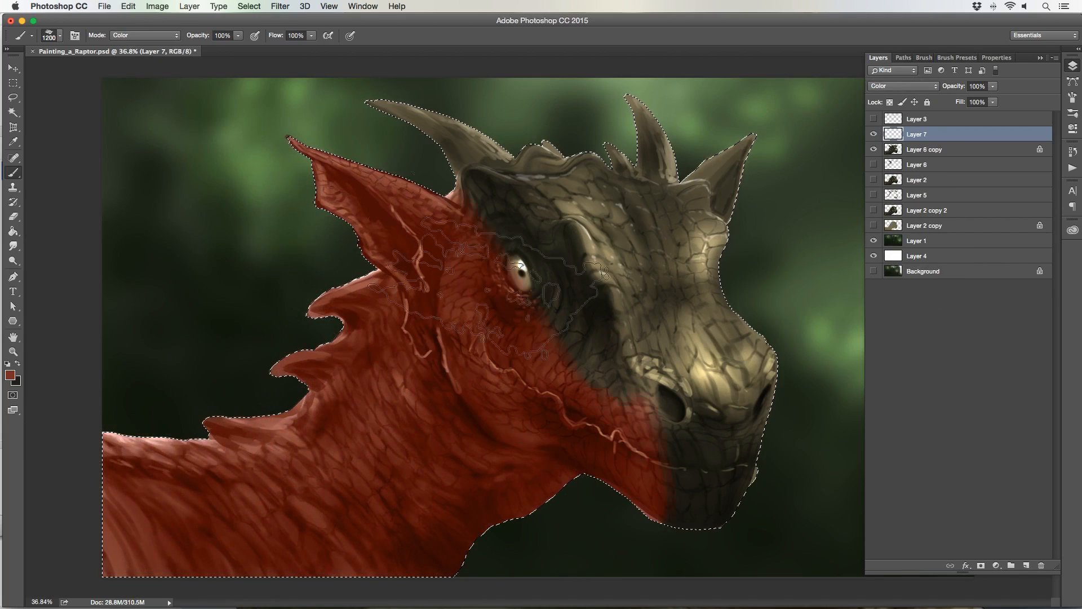
left_click_drag(679, 504, 705, 360)
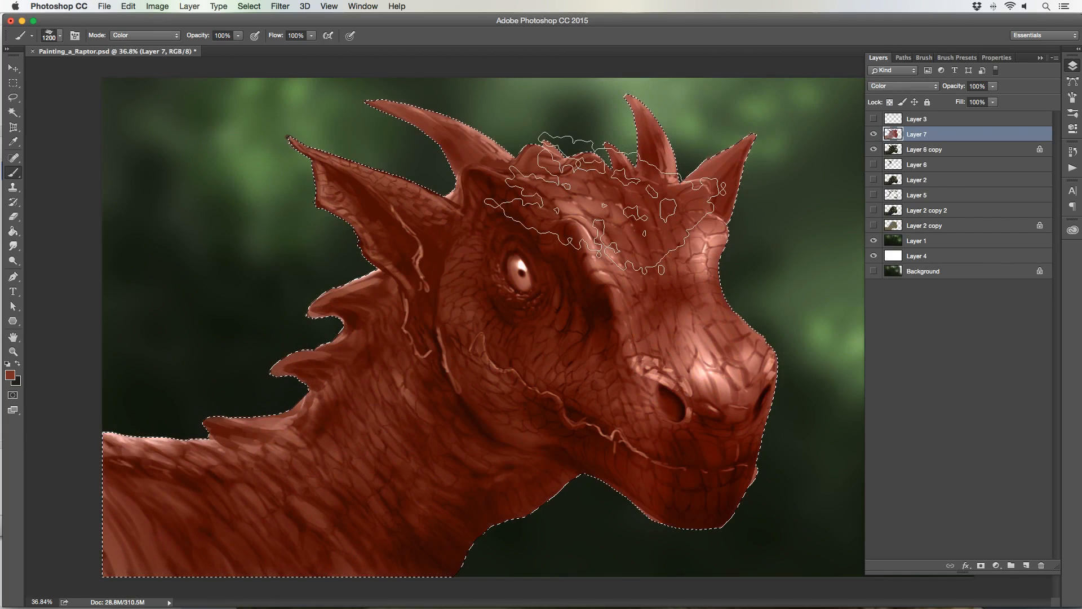
- Try Layer 7 in Overlay blend mode at 54% opacity
left_click(913, 87)
mouse_move(905, 7)
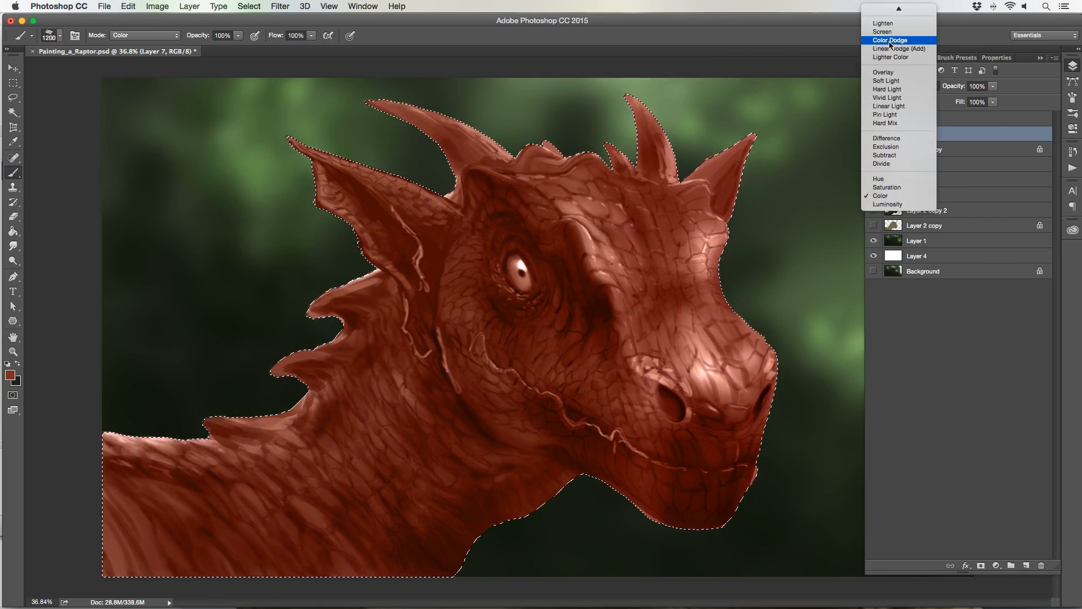
left_click(881, 72)
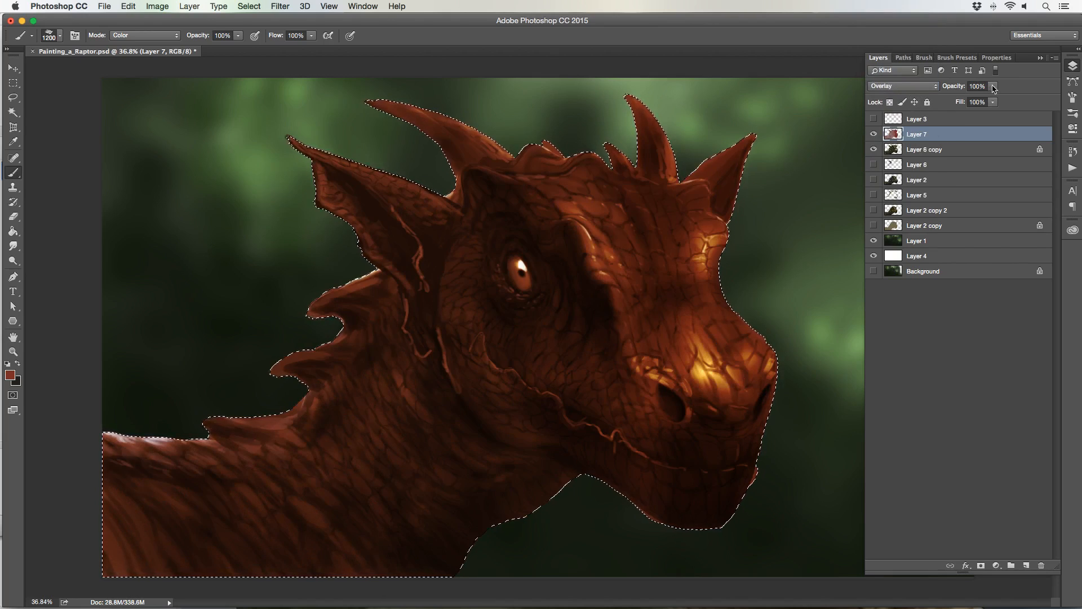
left_click_drag(993, 89, 977, 102)
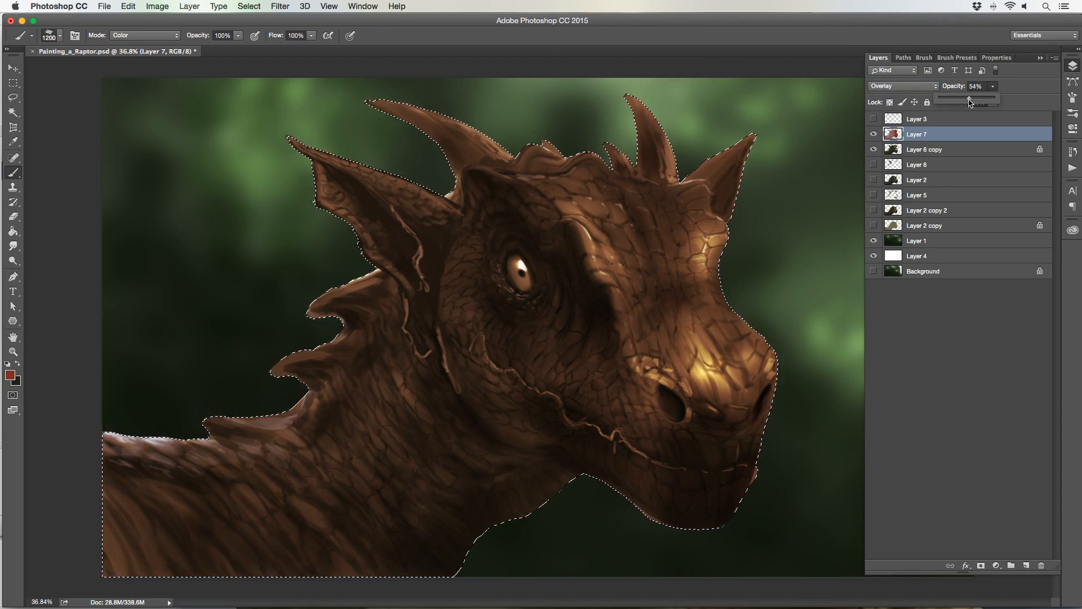
- Try Layer 7 in Color blend mode at 47% opacity
left_click(913, 87)
left_click(895, 210)
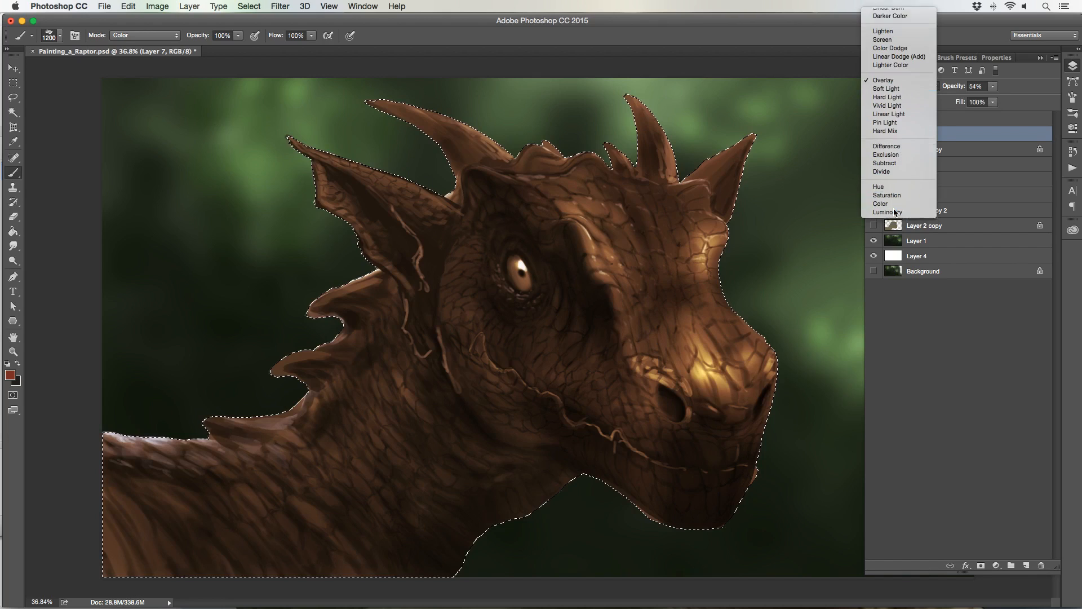
left_click(991, 87)
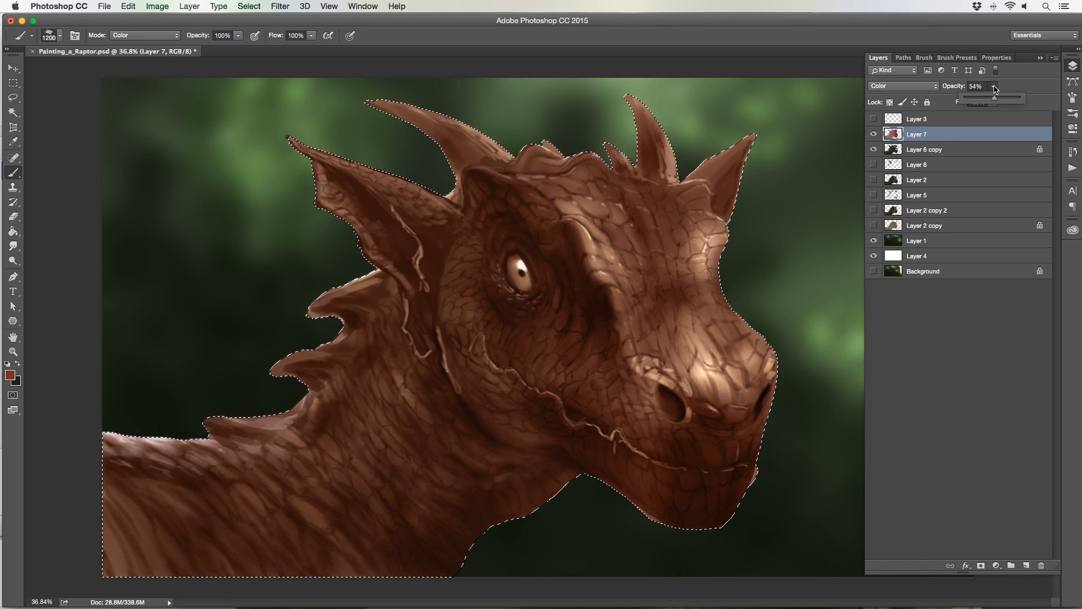
mouse_move(988, 100)
left_mouse_down()
mouse_move(976, 100)
mouse_move(993, 98)
left_mouse_up()
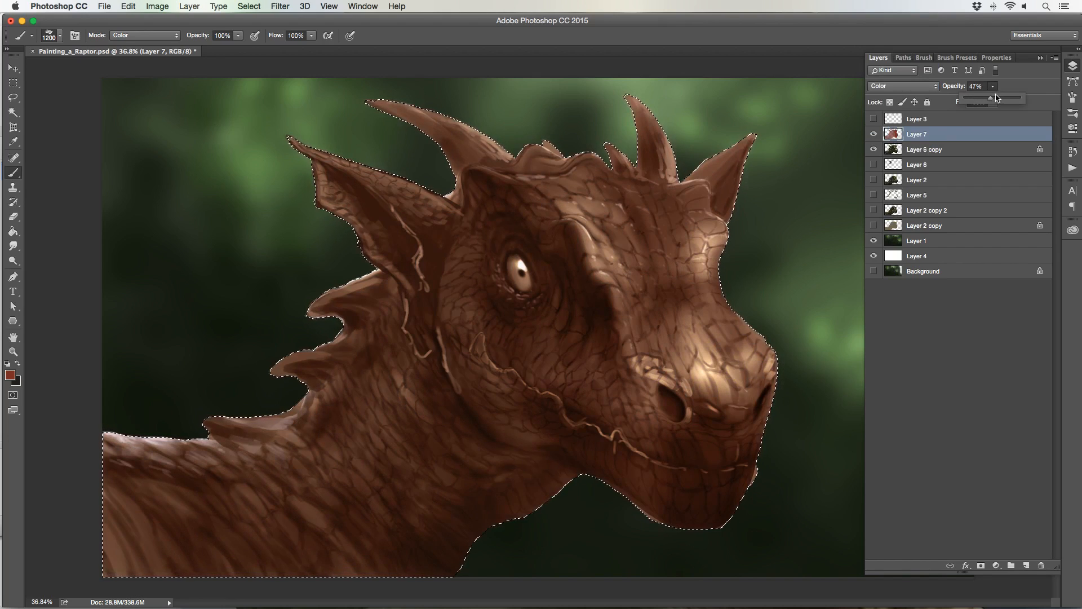
- Set Layer 7 to Overlay blend mode at 58% opacity and clear the selection around the creature
left_click(925, 86)
mouse_move(899, 8)
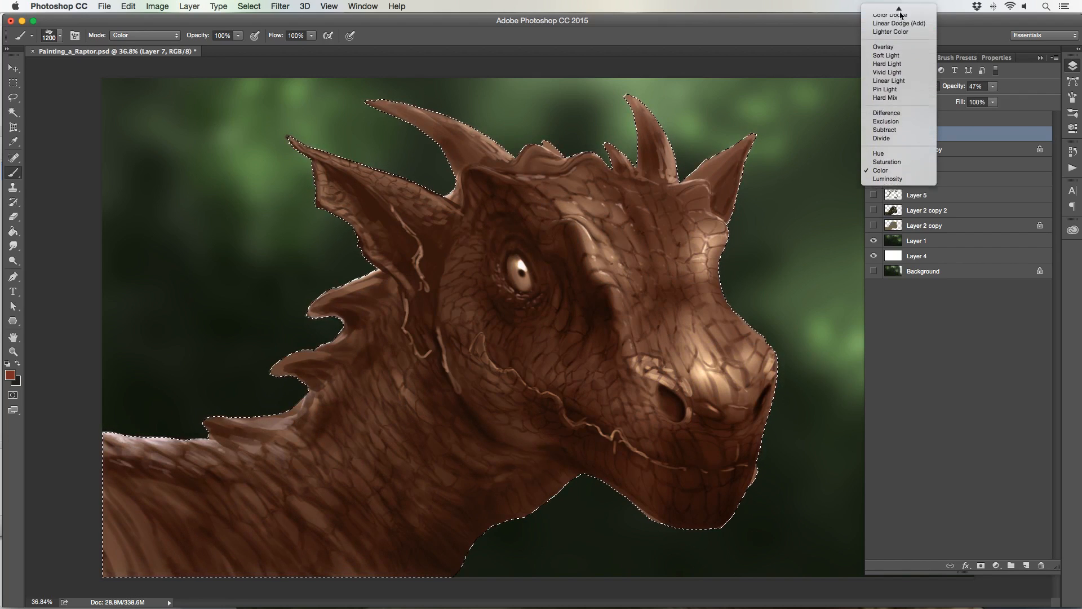
left_click(886, 56)
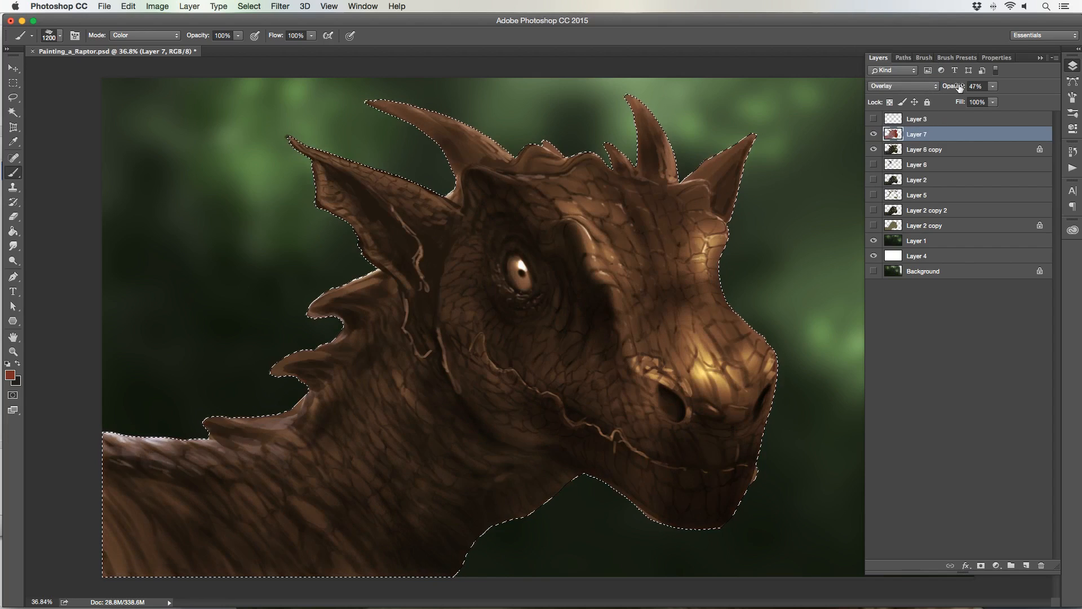
left_click_drag(993, 90, 1001, 101)
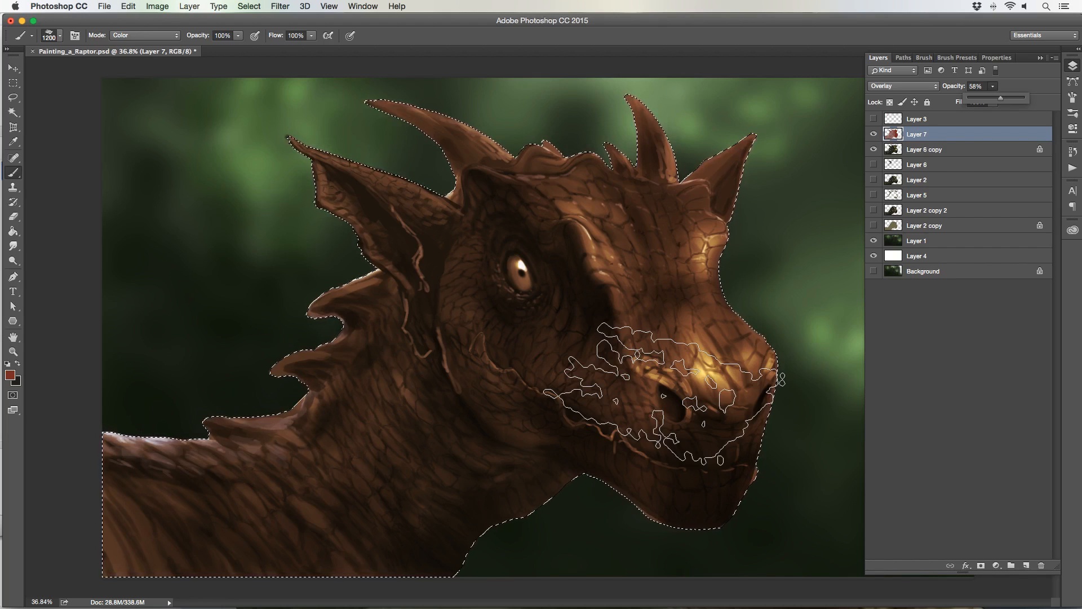
key("ctrl+d")
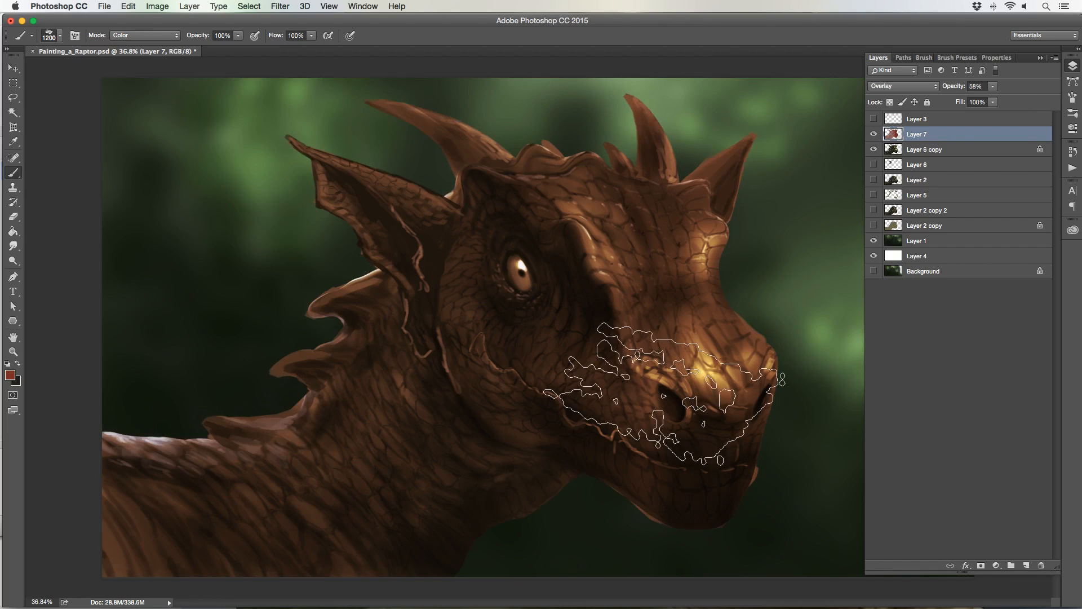
- Add a new layer above Layer 7
left_click(1025, 566)
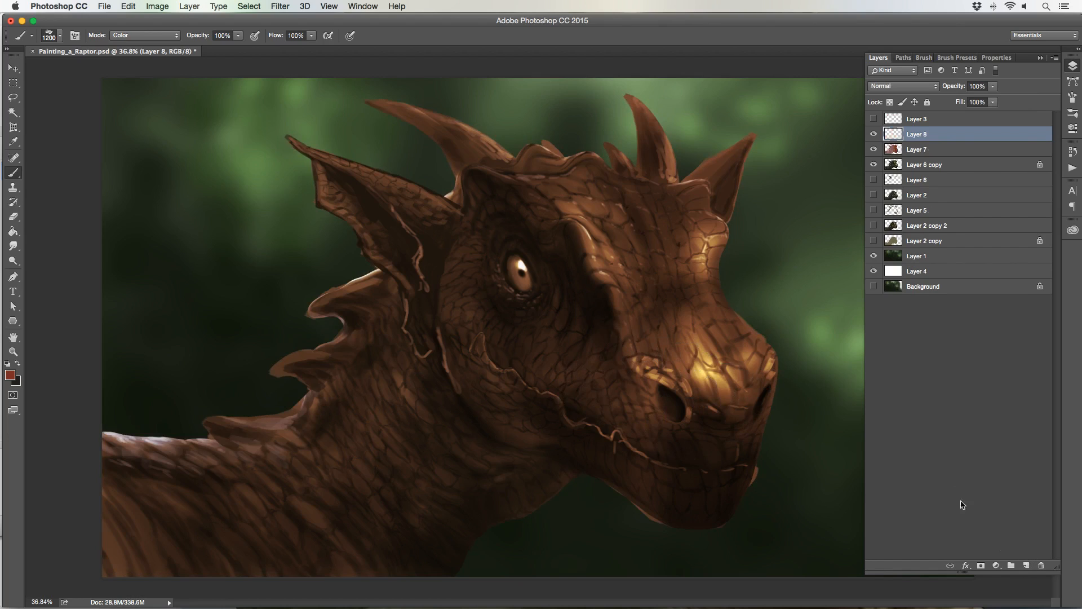
mouse_move(206, 248)
left_mouse_down()
mouse_move(308, 377)
mouse_move(165, 275)
mouse_move(158, 296)
left_mouse_up()
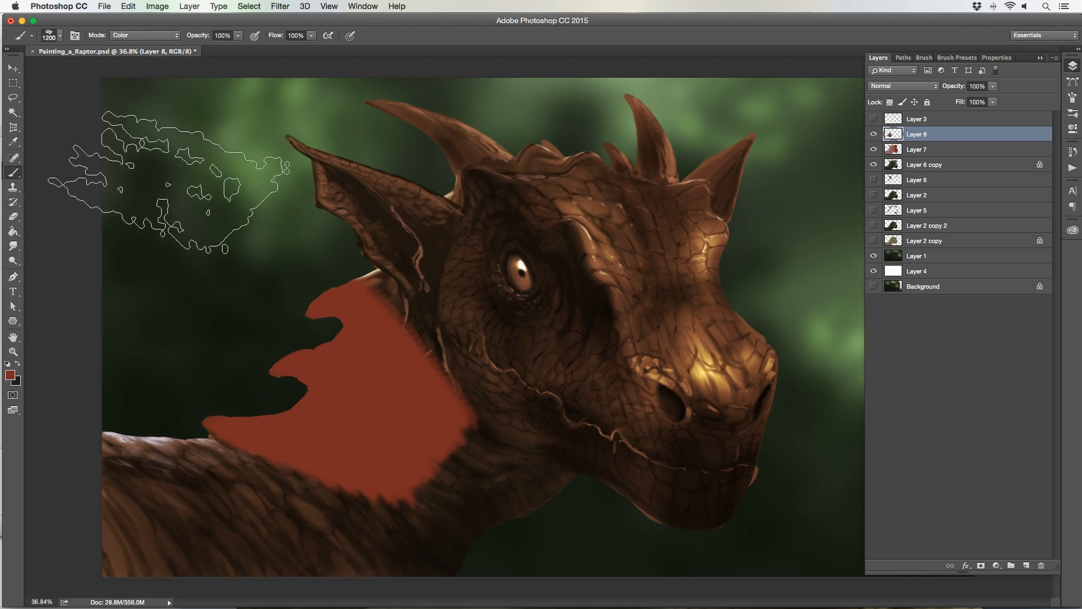
key("super+z")
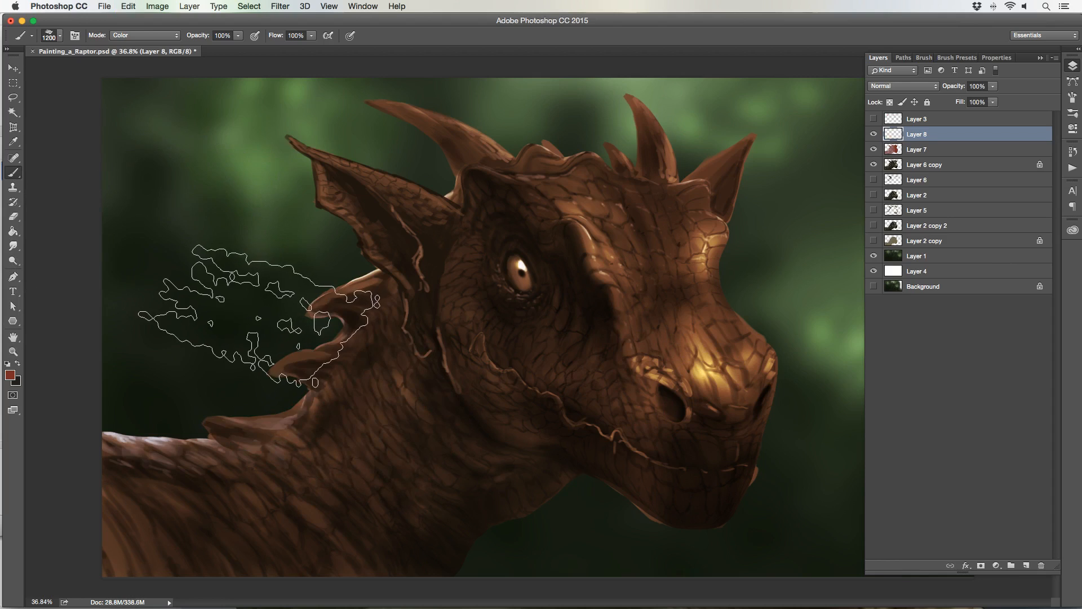
- Reduce the chalk brush size to 300 px
key("bracketleft")
key("bracketleft")
key("bracketleft")
key("bracketleft")
key("bracketleft")
key("bracketleft")
key("bracketleft")
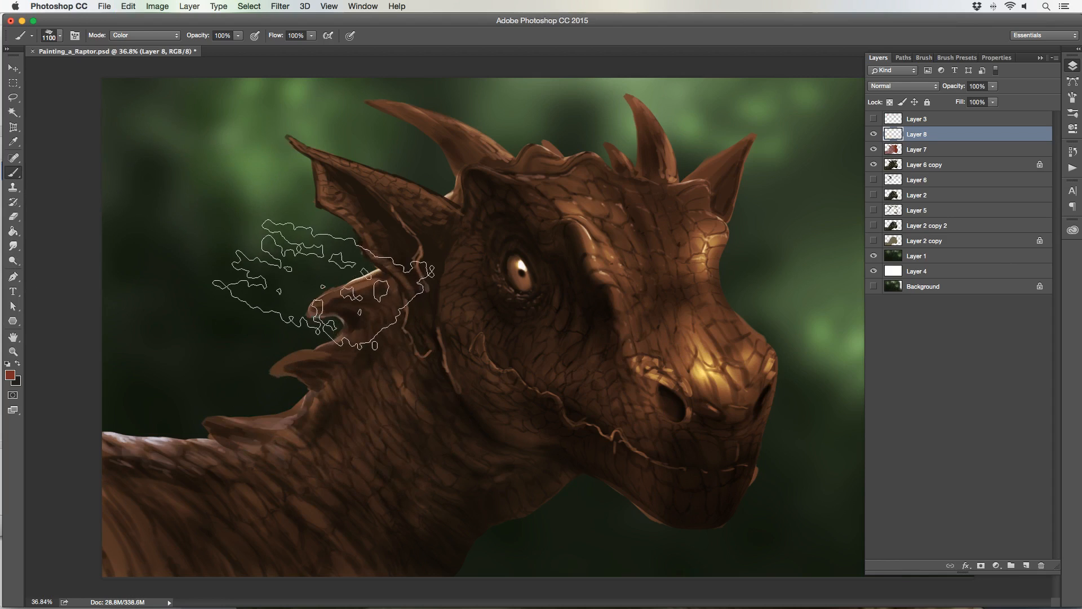
key("bracketleft")
key("bracketleft")
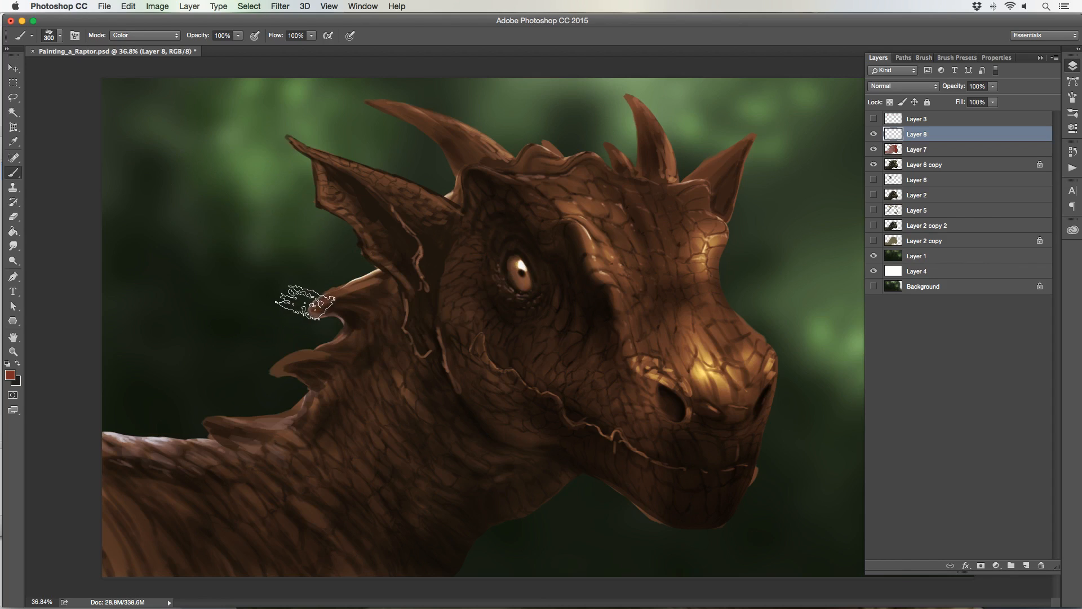
- Set the foreground colour to light green 87cb6f and return to the Brush tool
left_click(11, 375)
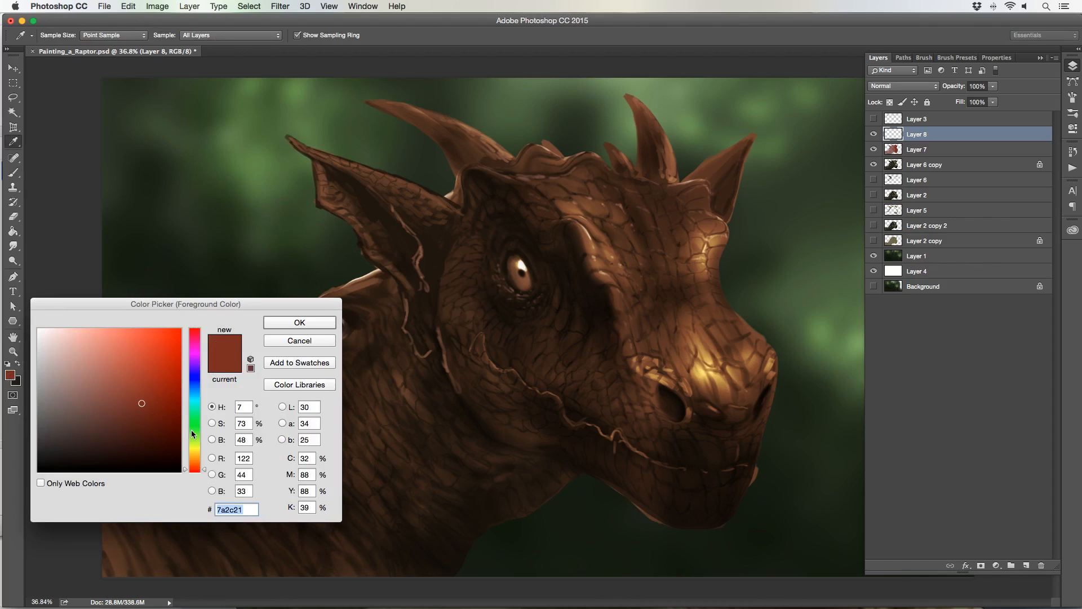
left_click(191, 429)
left_click_drag(156, 389, 102, 357)
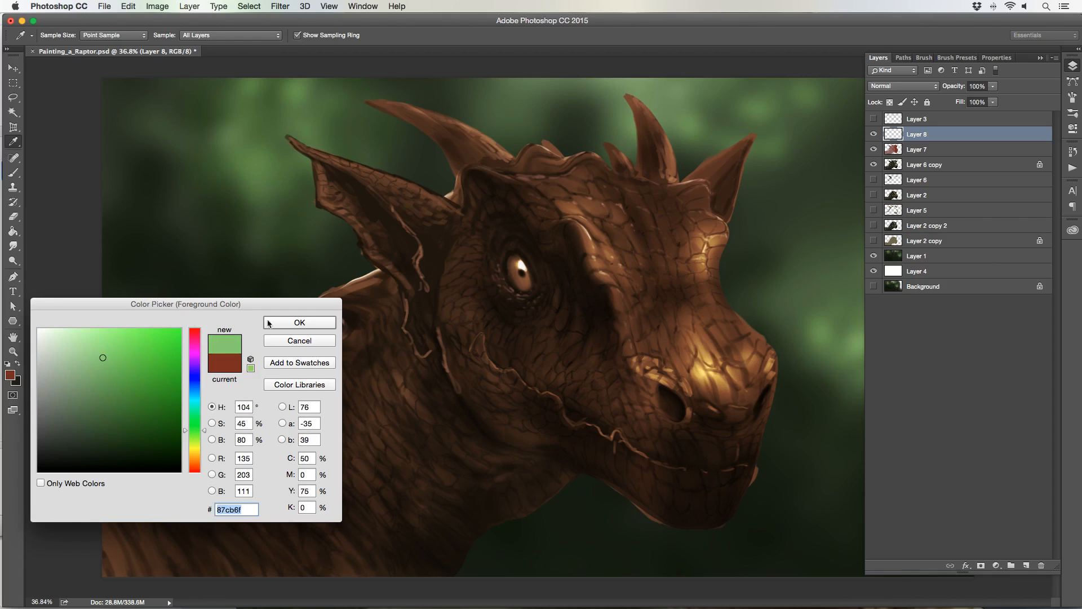
left_click(268, 323)
key("b")
- Choose the brush preset 010 - RAM - Paint Set - Very Soft Brush
left_click(60, 35)
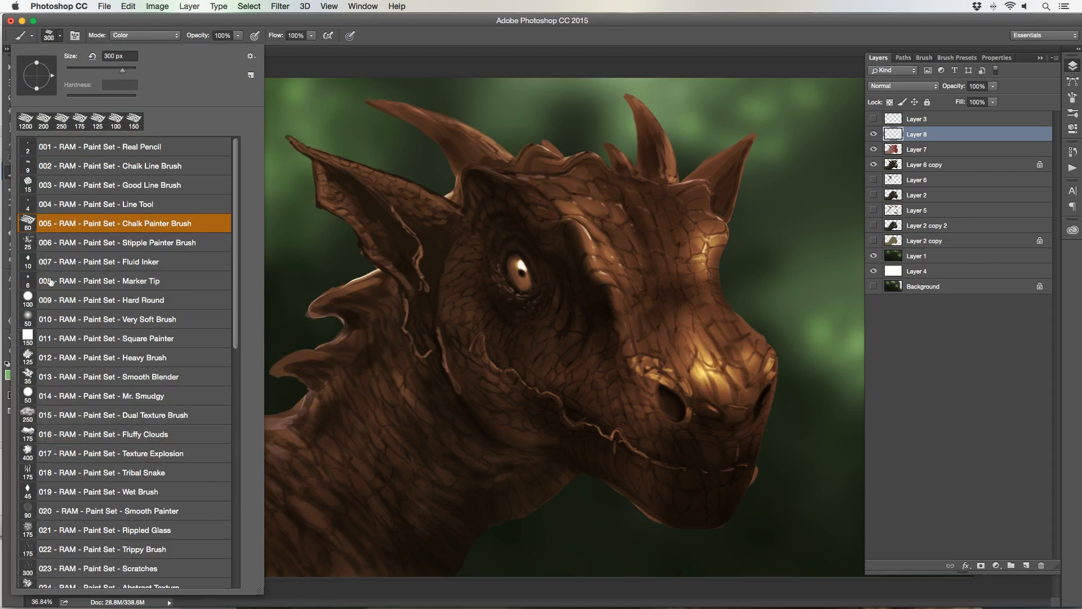
left_click(52, 319)
left_click(380, 46)
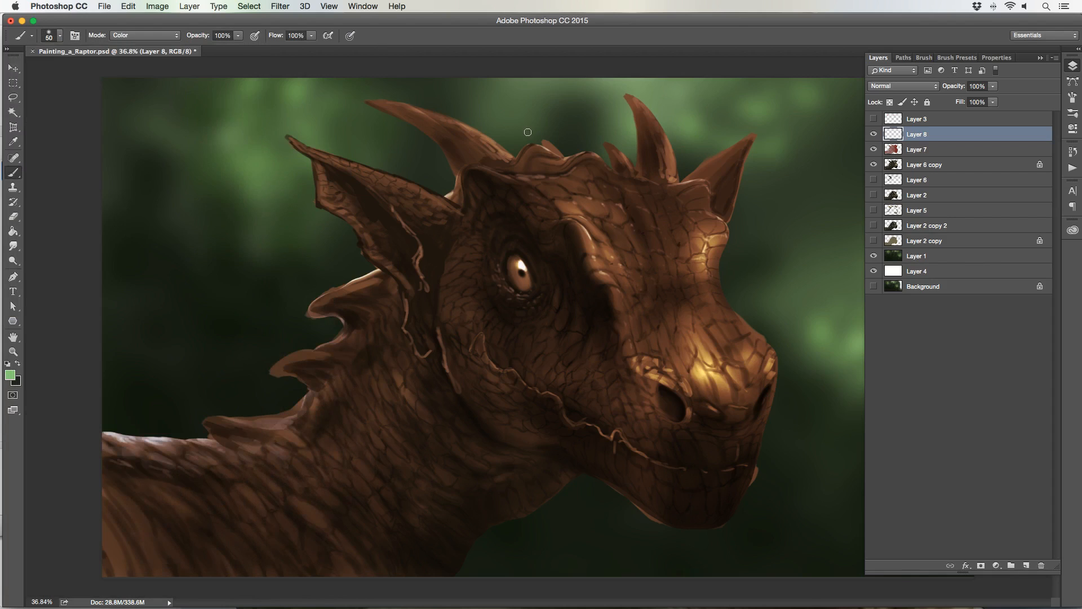
- Enlarge the soft brush and paint a light green tint over the creature's forehead and the bridge of its snout
key("bracketright")
key("bracketright")
key("bracketright")
key("bracketright")
key("bracketright")
key("bracketright")
key("bracketright")
key("bracketright")
key("bracketright")
key("bracketright")
key("bracketright")
key("bracketright")
key("bracketright")
key("bracketright")
key("bracketright")
mouse_move(527, 164)
left_mouse_down()
mouse_move(599, 188)
mouse_move(676, 265)
left_mouse_up()
key("bracketleft")
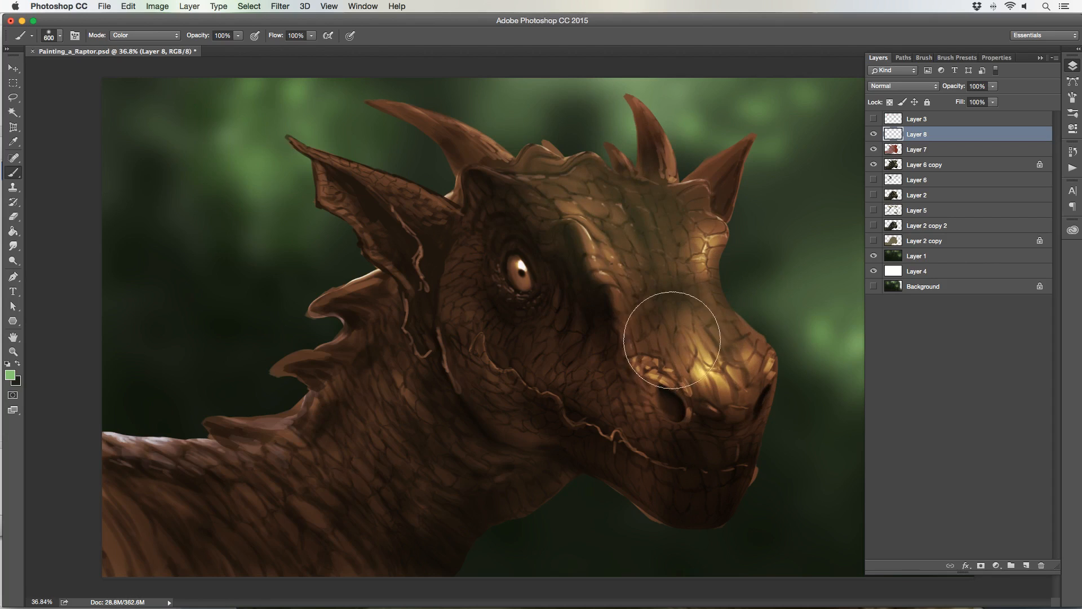
key("bracketleft")
key("bracketleft")
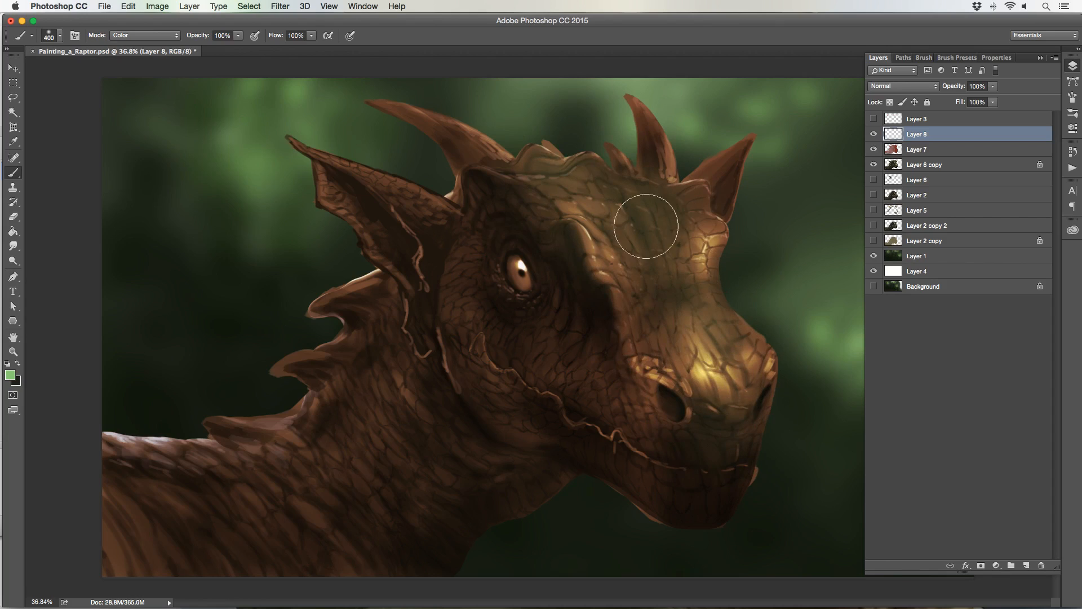
- Reduce the brush to 250 px and tint the upper part of the creature's ear green
key("bracketleft")
key("bracketleft")
left_click_drag(338, 160, 434, 240)
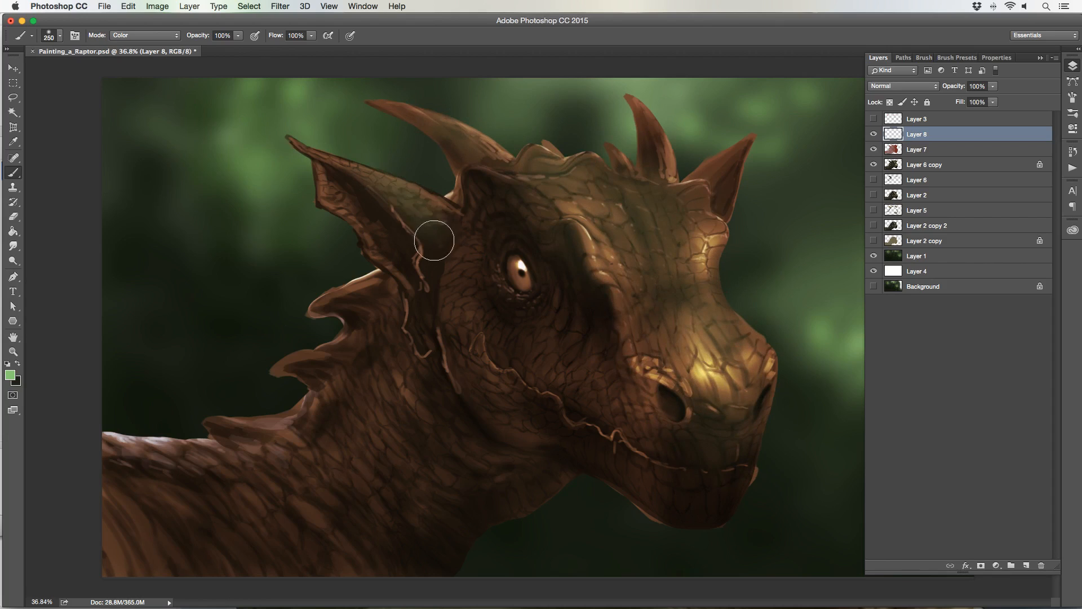
- Enlarge the brush and paint a soft green tint over the lower neck and back
key("bracketright")
key("bracketright")
key("bracketright")
left_click_drag(265, 480, 121, 502)
key("bracketright")
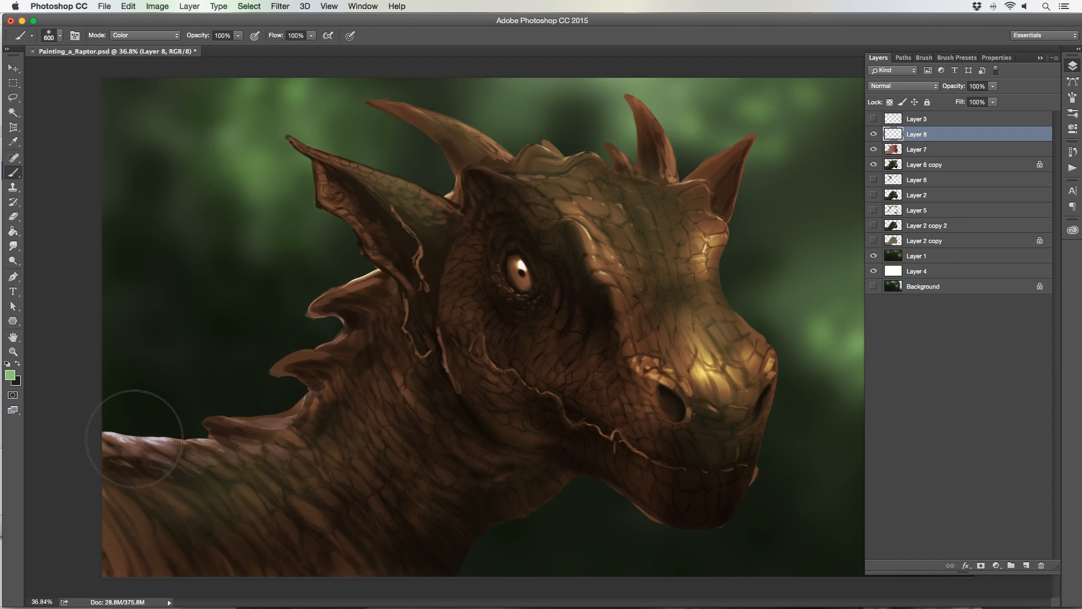
- Set Layer 8's blending mode to Color Dodge
left_click(916, 86)
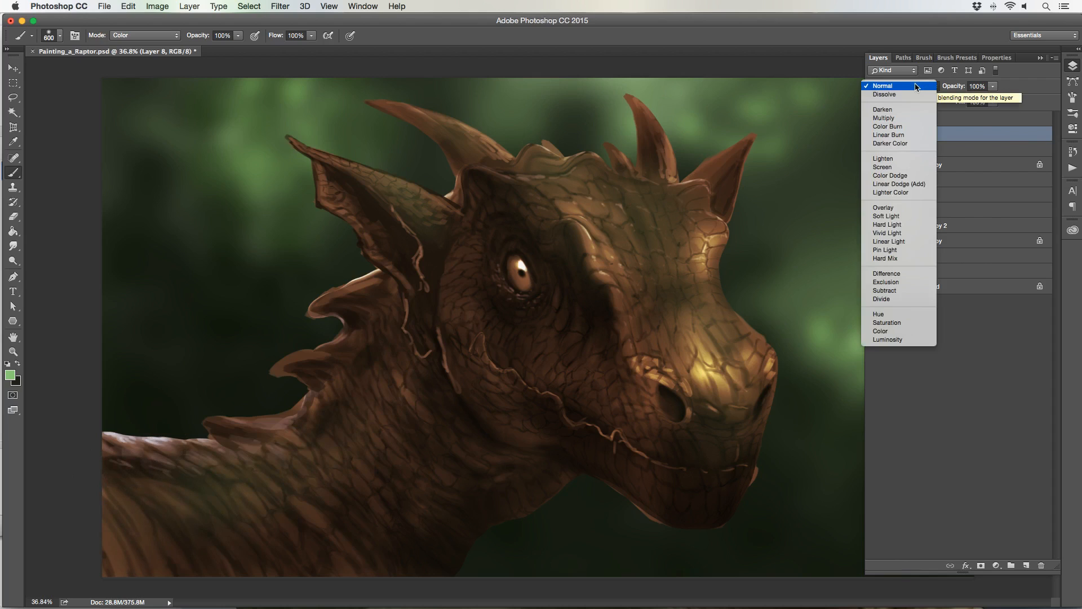
left_click(902, 167)
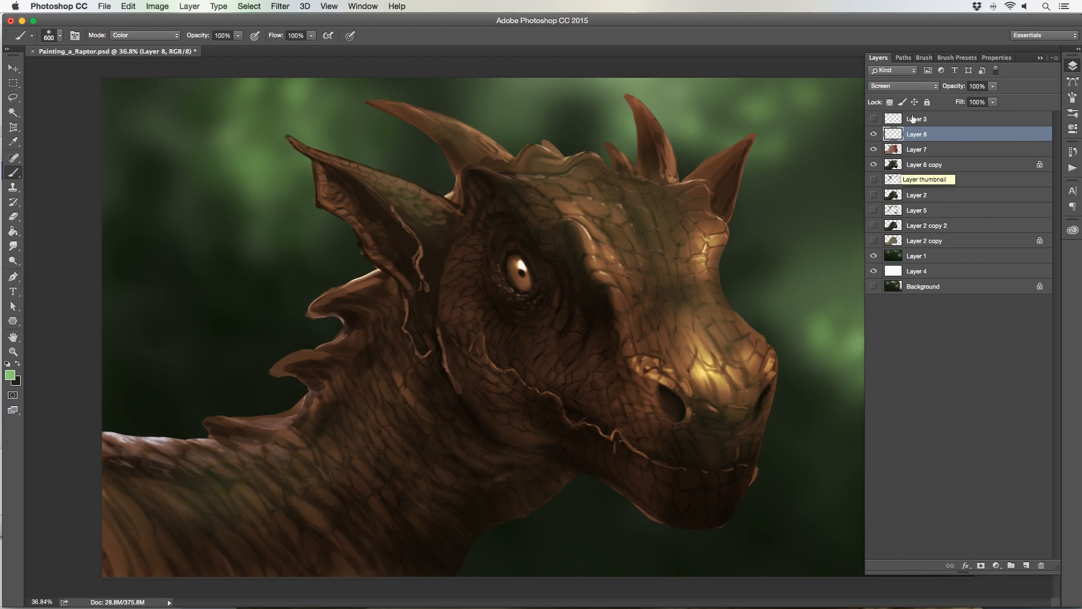
left_click(914, 86)
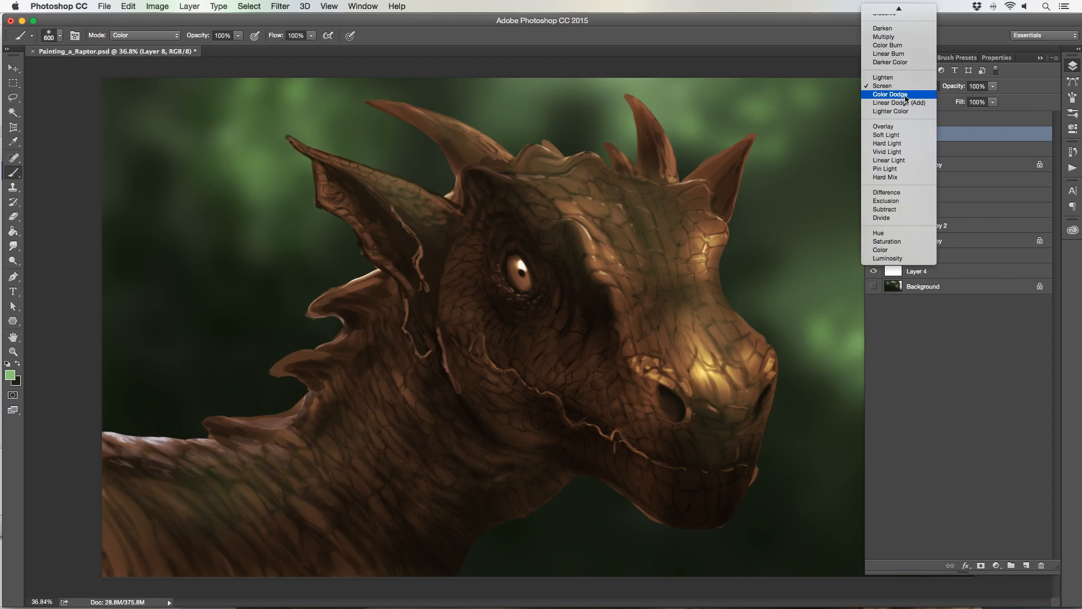
left_click(905, 97)
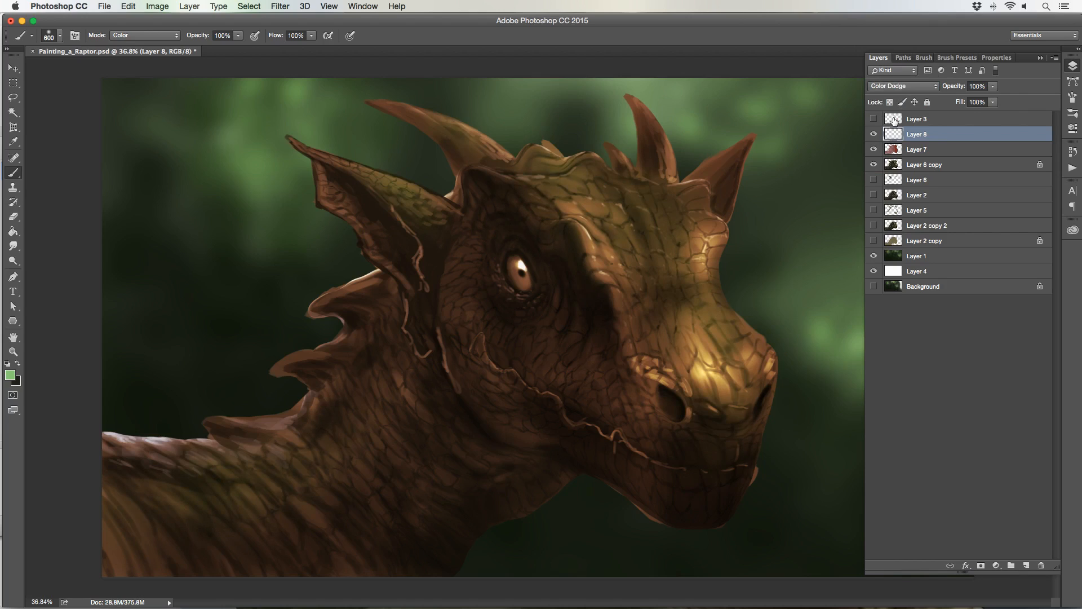
- Reduce the brush to 90 px and paint the creature's iris green
key("bracketleft")
key("bracketleft")
key("bracketleft")
key("bracketleft")
key("bracketleft")
key("bracketleft")
key("bracketleft")
key("bracketleft")
key("bracketleft")
key("bracketleft")
left_click_drag(516, 268, 522, 277)
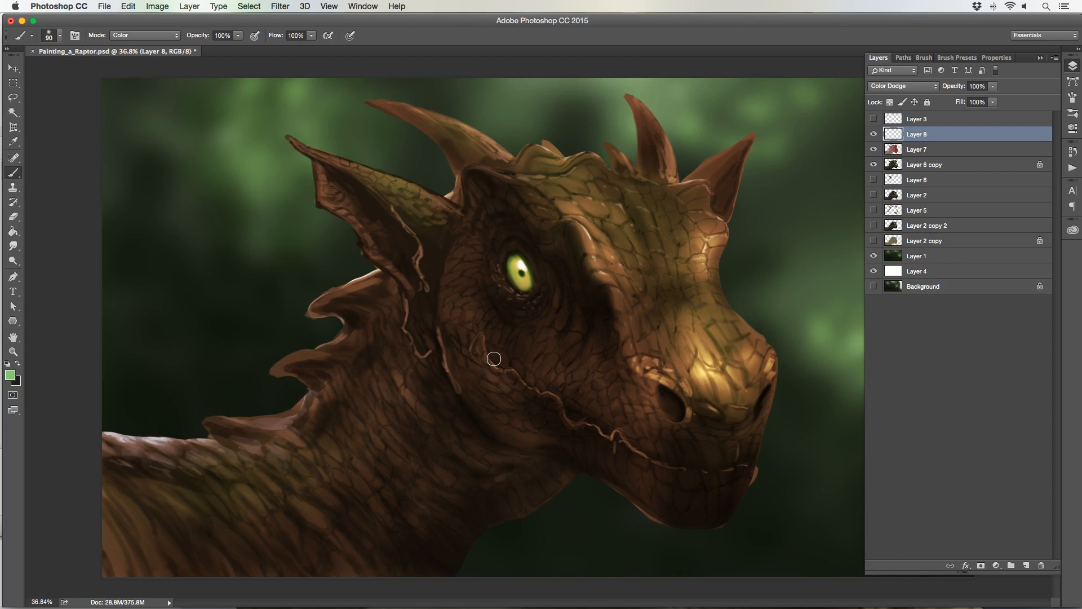
- Examine the whole painting with the interface panels hidden, and restore the panels
key("Tab")
key("Tab")
key("Tab")
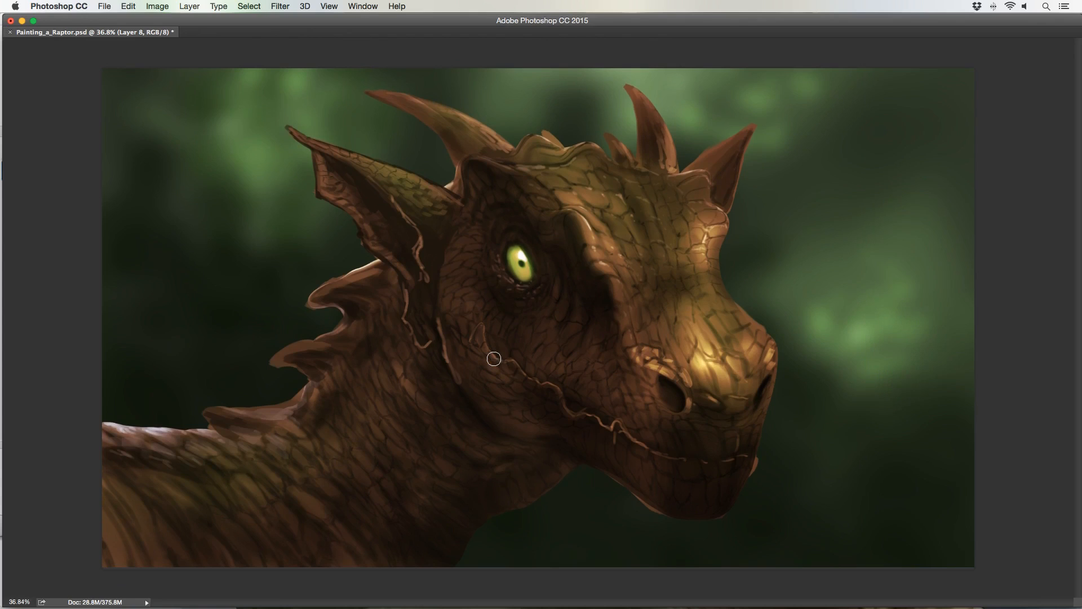
key("Tab")
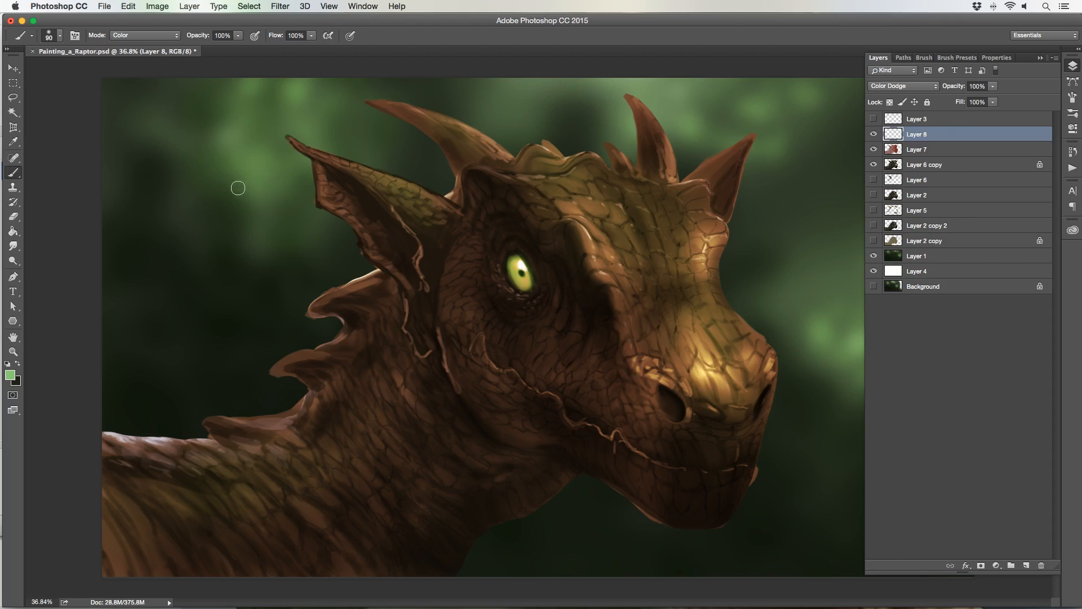
- Lower Layer 8's opacity to 59% and compare the painting with and without the layer
left_click(992, 87)
mouse_move(980, 101)
left_mouse_down()
mouse_move(965, 101)
mouse_move(975, 100)
left_mouse_up()
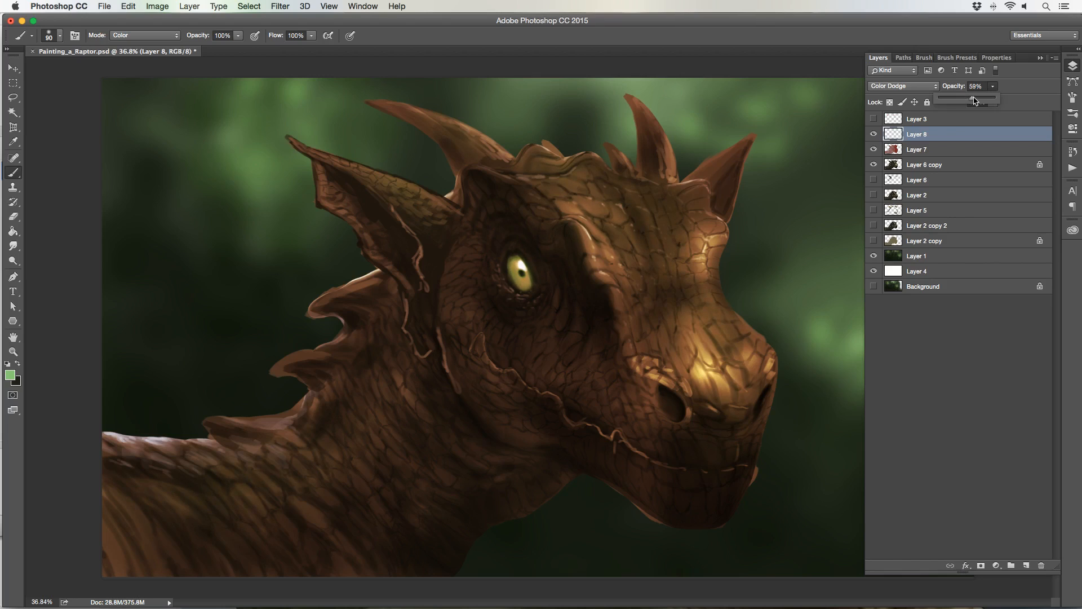
left_click(873, 134)
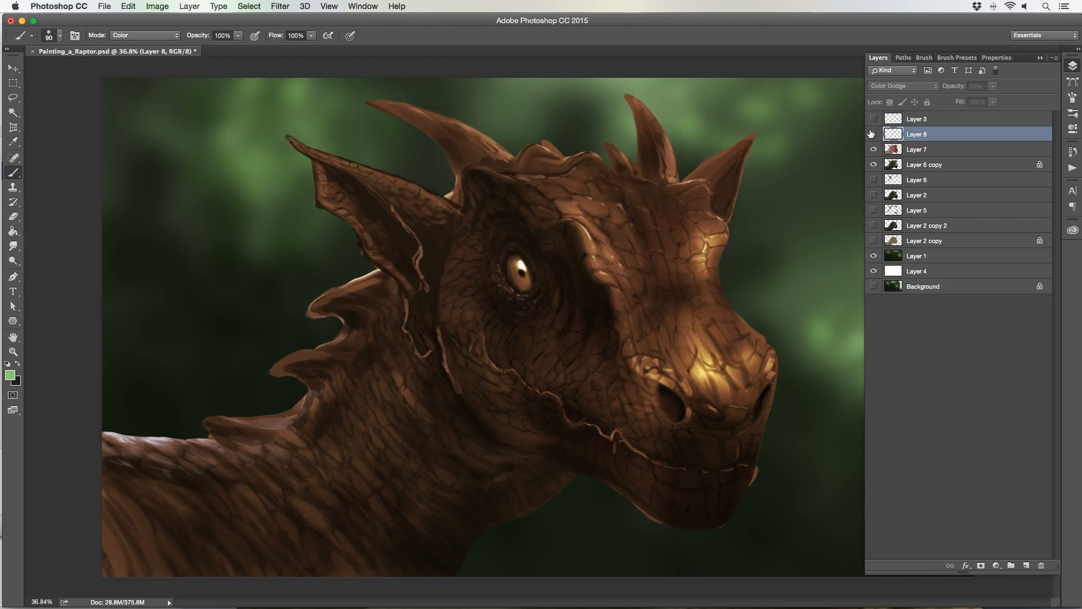
left_click(873, 134)
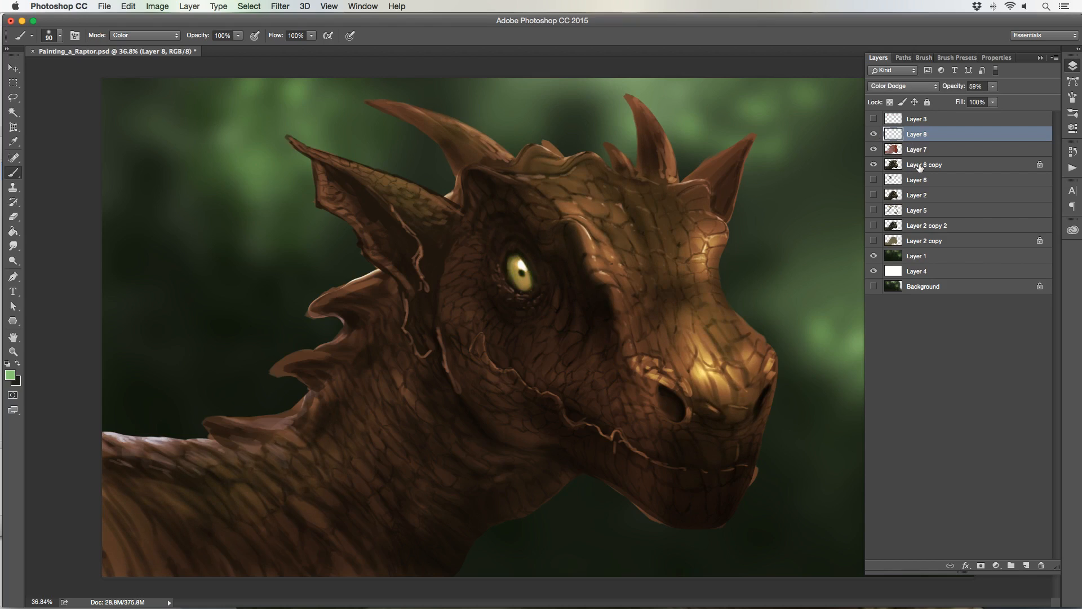
- Duplicate Layer 8, Layer 7 and Layer 6 copy together and merge the duplicates into one layer
left_click(919, 165, "shift")
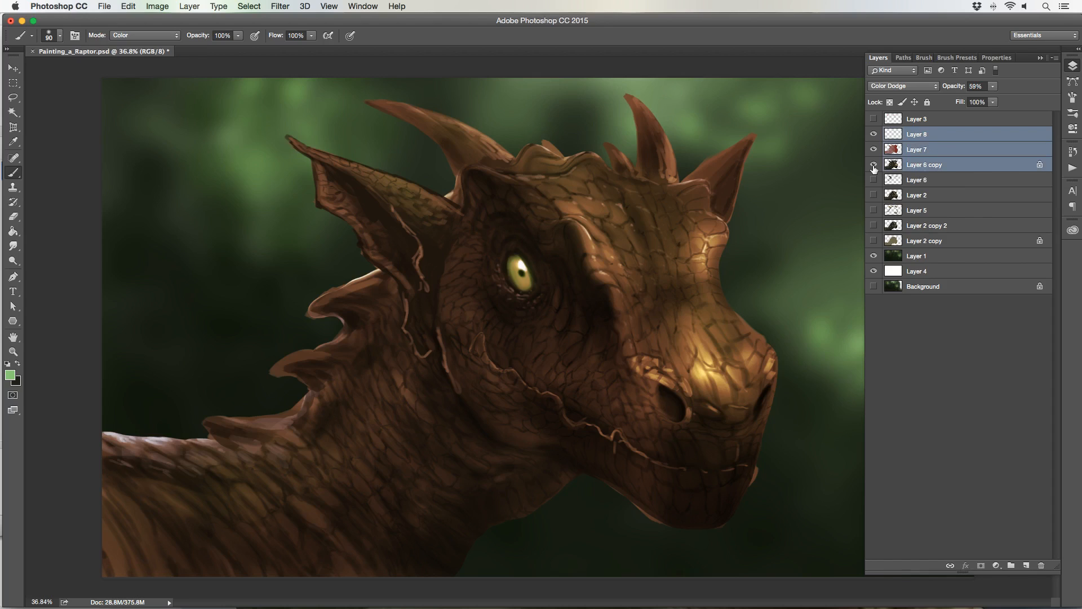
key("super+j")
key("super+e")
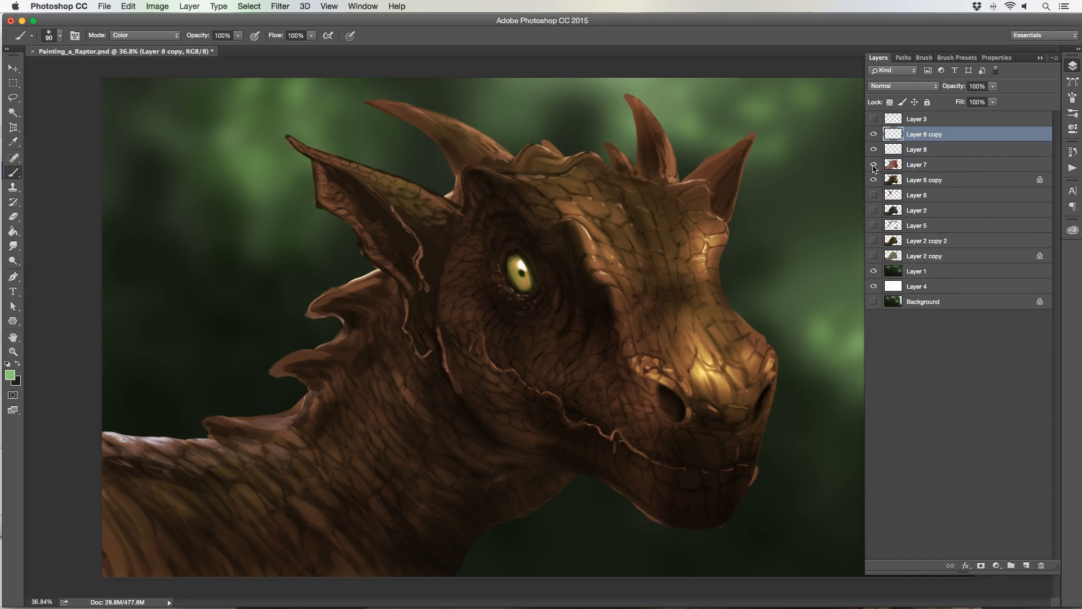
- Hide the original dragon layers below the merged copy and show Layer 2 copy 2
left_click_drag(874, 163, 873, 181)
left_click(873, 242)
- Compare the merged dragon on Layer 8 copy with the earlier raptor versions on Layer 2 copy 2 and Layer 2
left_click(872, 135)
left_click(872, 135)
left_click(873, 135)
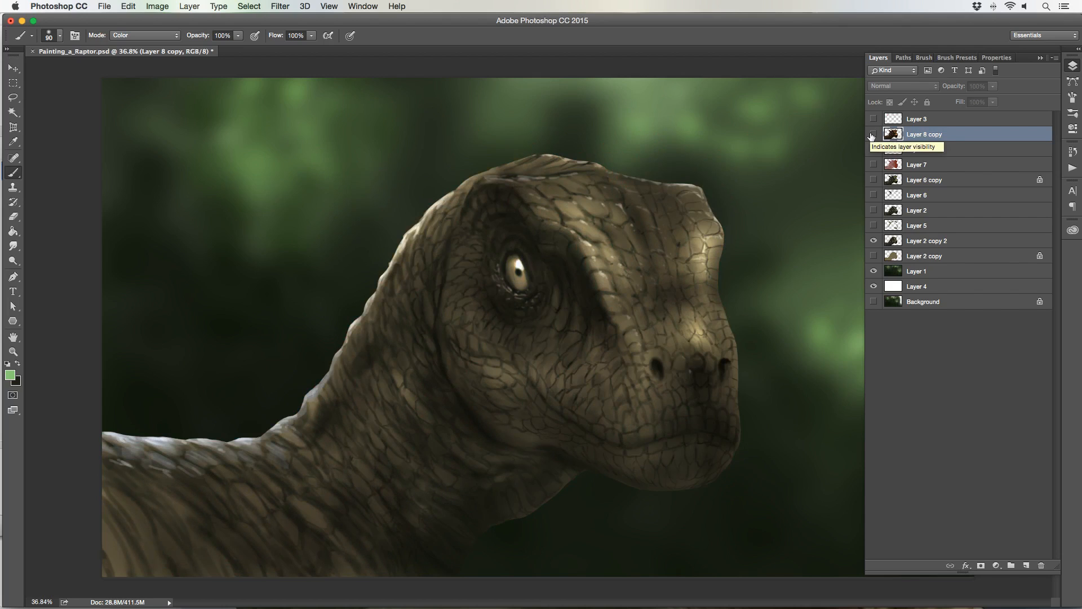
left_click(873, 135)
left_click(872, 135)
left_click(872, 135)
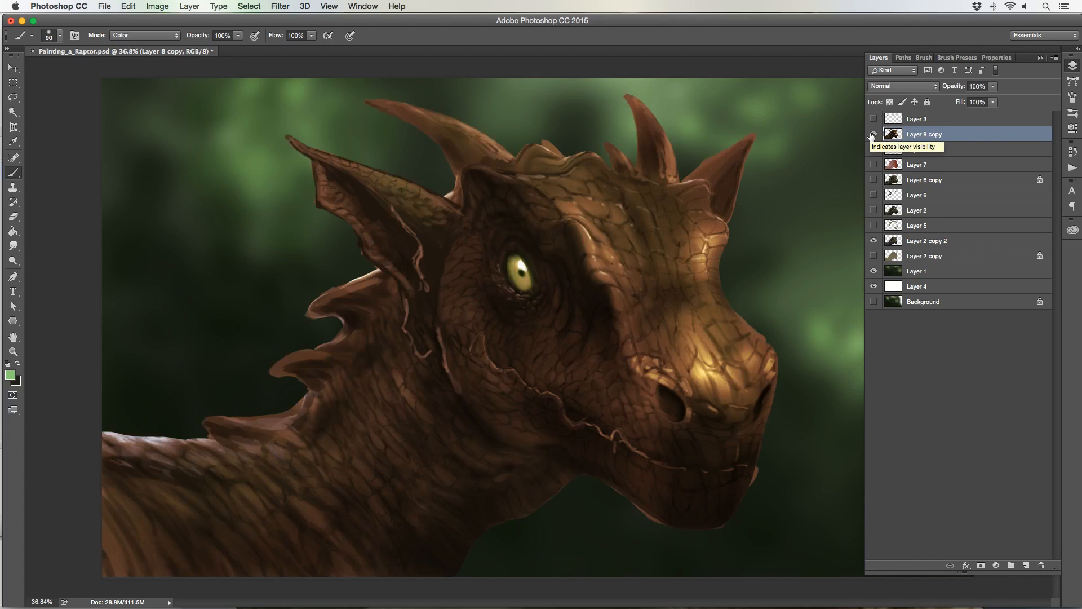
left_click(872, 136)
left_click(873, 240)
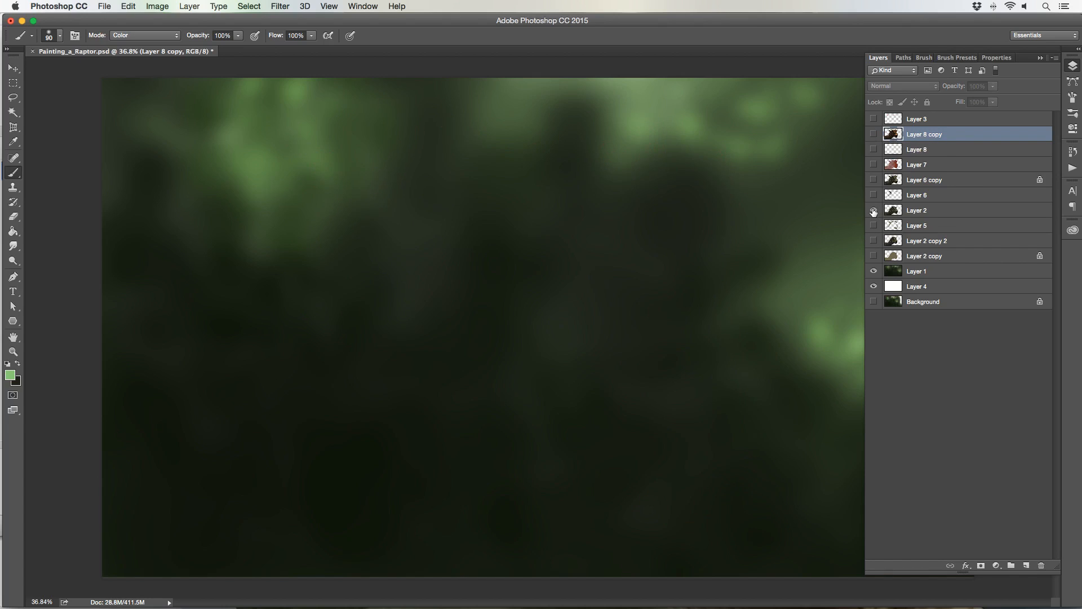
left_click(873, 210)
left_click(873, 210)
left_click(873, 241)
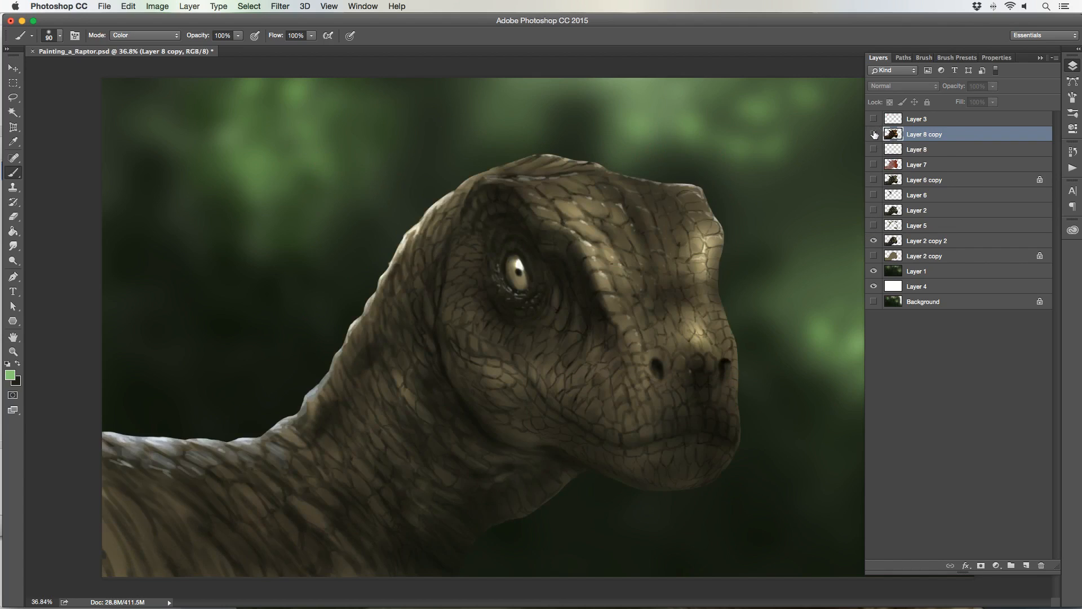
left_click(873, 134)
left_click(874, 134)
left_click(874, 134)
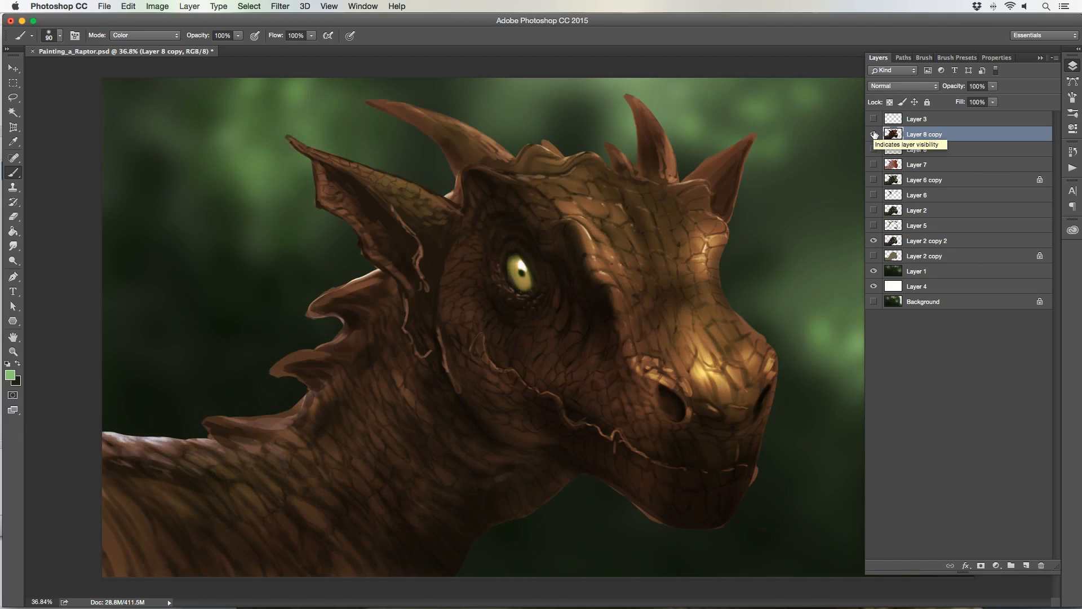
left_click(874, 134)
left_click(874, 134)
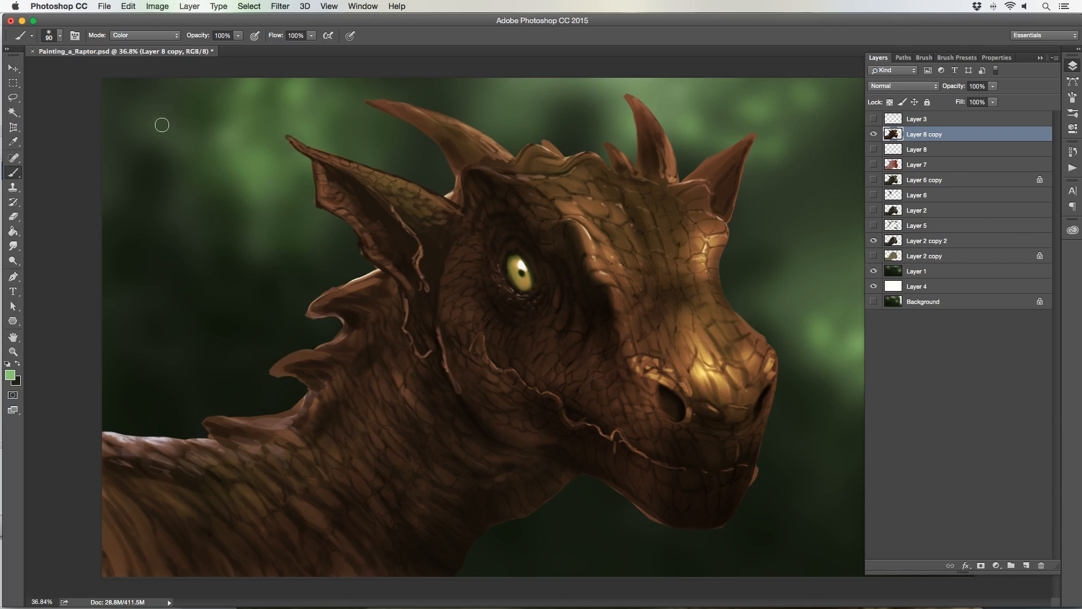
- Add a new layer and place it directly below Layer 8 copy
left_click(1026, 565)
left_click_drag(949, 148, 948, 142)
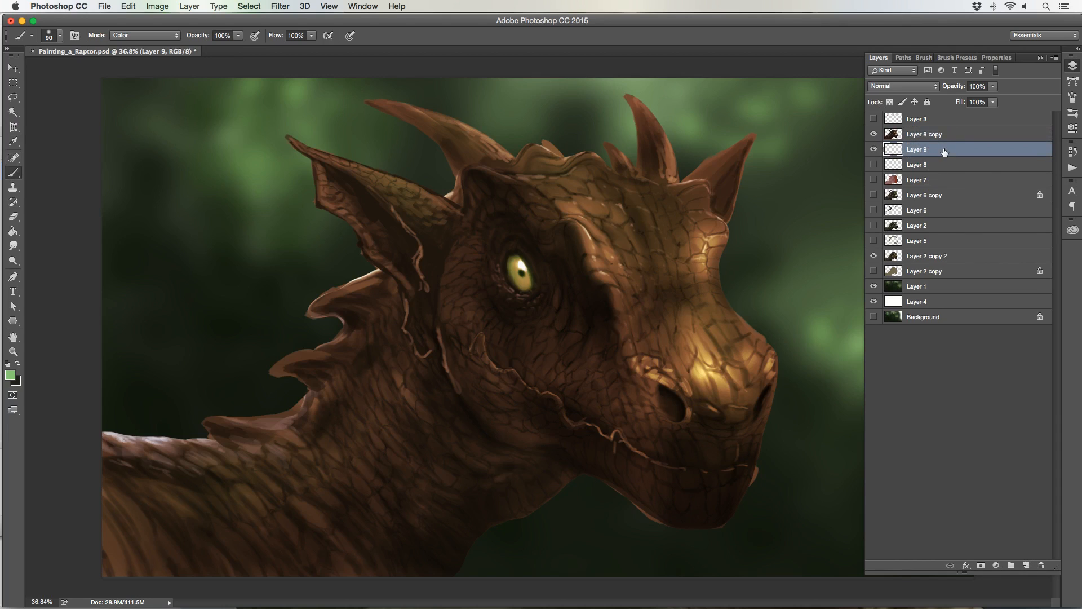
- Set the foreground colour to bright red db0909 and return to the Brush tool
left_click(10, 374)
left_click(176, 402)
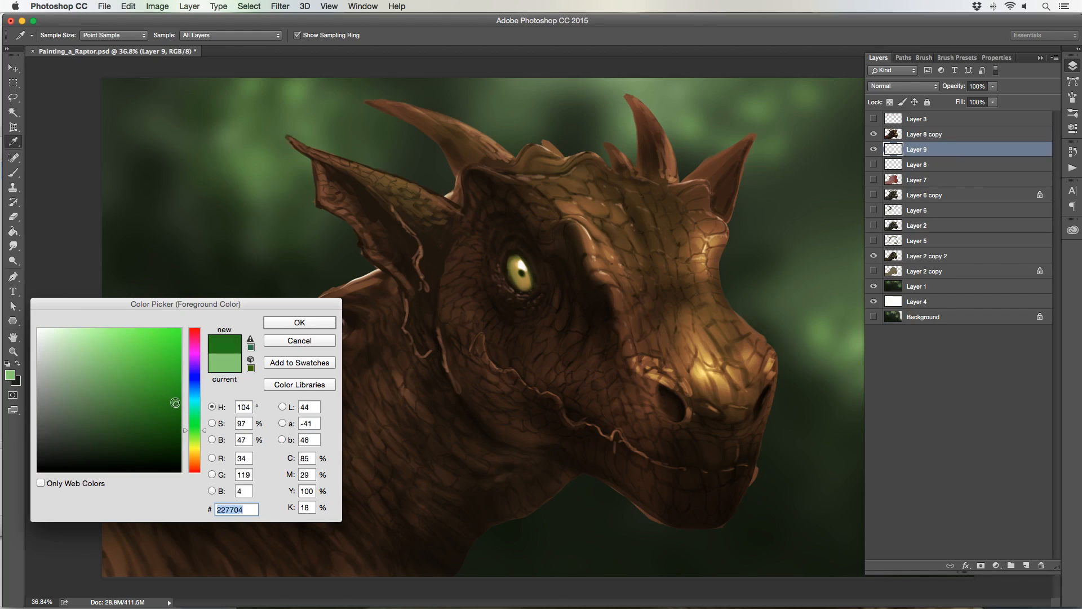
left_click(194, 471)
left_click_drag(167, 373, 174, 344)
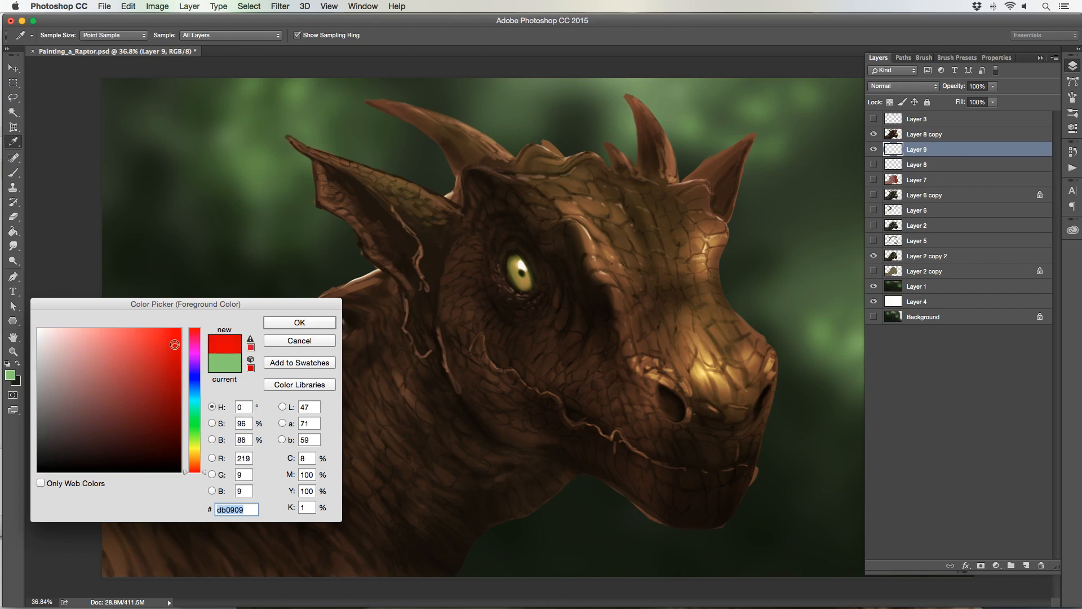
left_click(269, 326)
key("b")
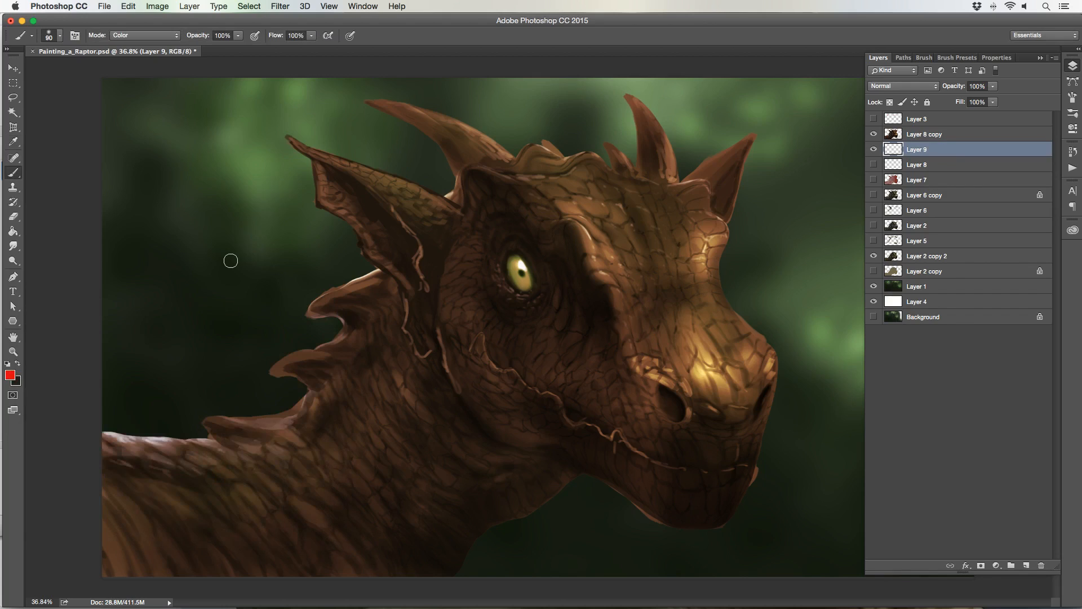
- Switch to a small round brush in Normal blending mode and deselect the dragon outline
left_click(60, 35)
left_click(113, 147)
left_click(276, 55)
left_click(165, 35)
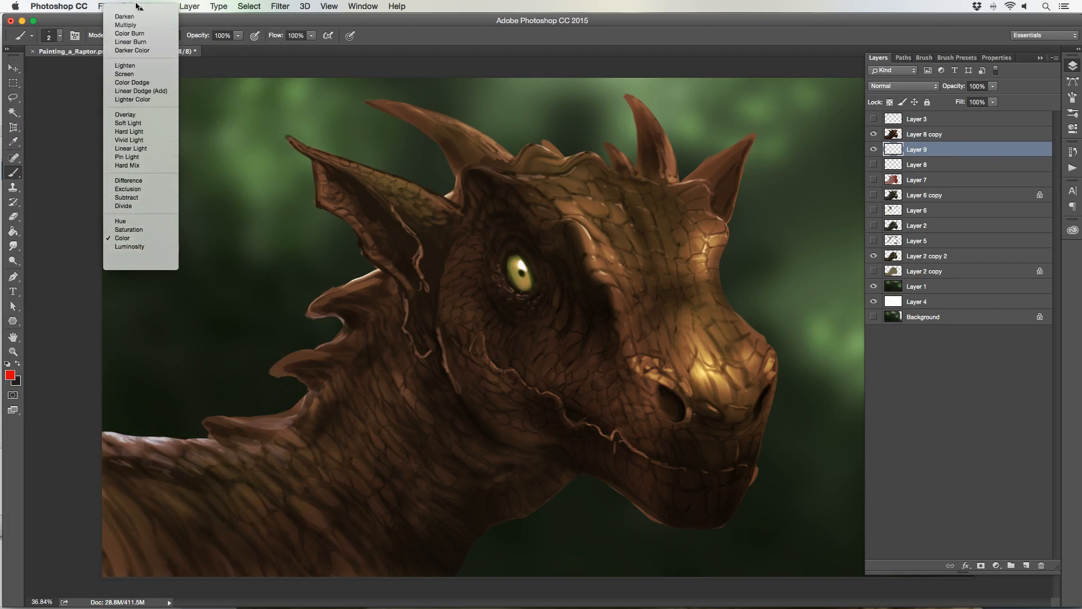
left_click(137, 9)
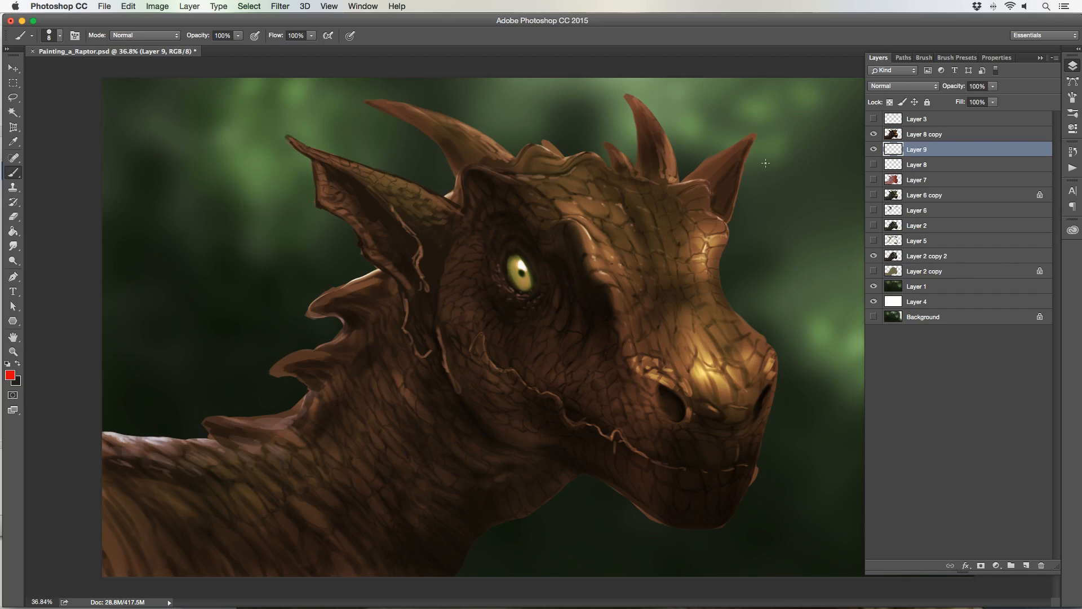
key("super+h")
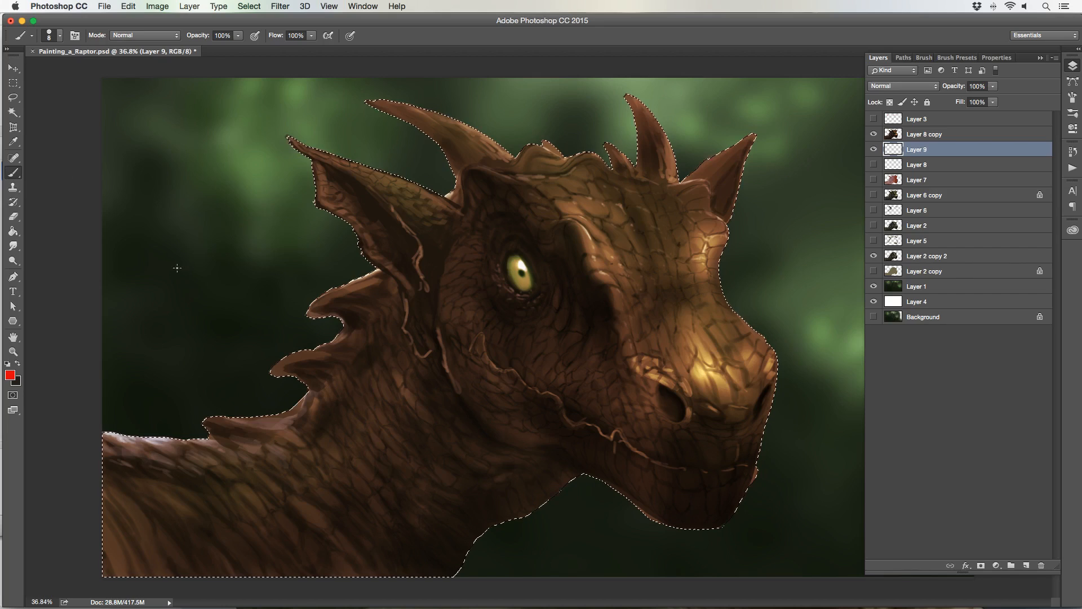
key("super+d")
mouse_move(219, 229)
left_mouse_down()
mouse_move(176, 258)
mouse_move(157, 224)
left_mouse_up()
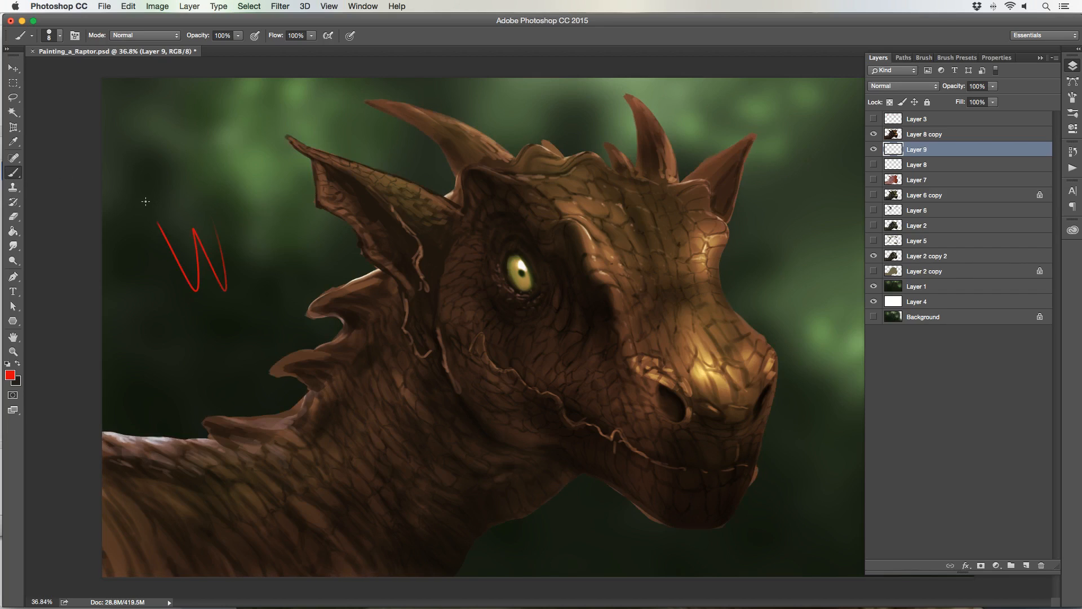
key("super+z")
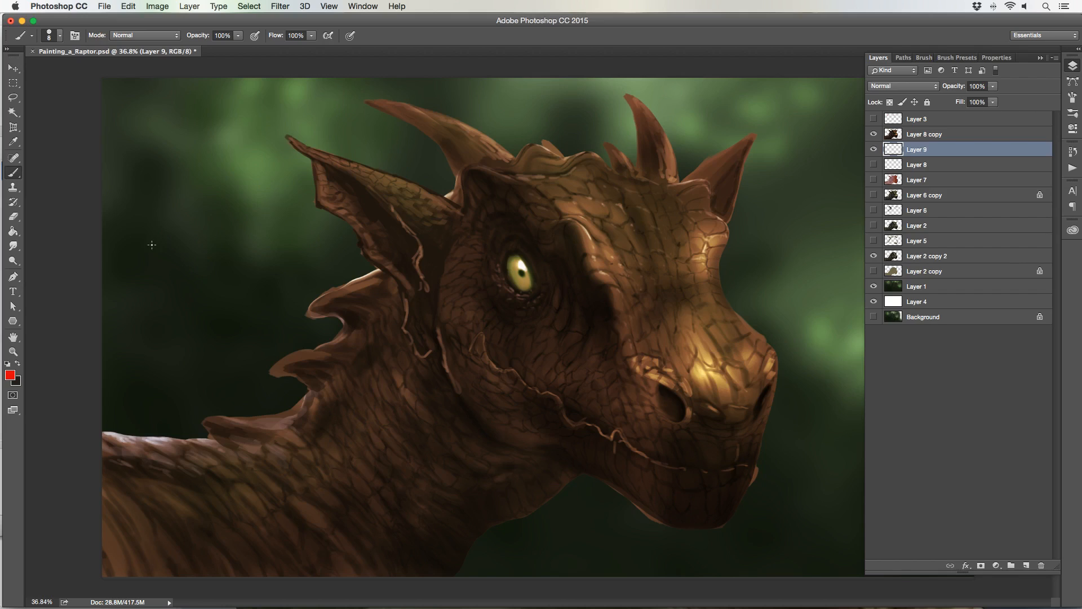
left_click_drag(102, 304, 167, 234)
left_click_drag(109, 284, 201, 208)
mouse_move(149, 247)
left_mouse_down()
mouse_move(292, 148)
mouse_move(402, 98)
mouse_move(582, 83)
mouse_move(675, 104)
mouse_move(697, 124)
mouse_move(646, 112)
mouse_move(561, 138)
left_mouse_up()
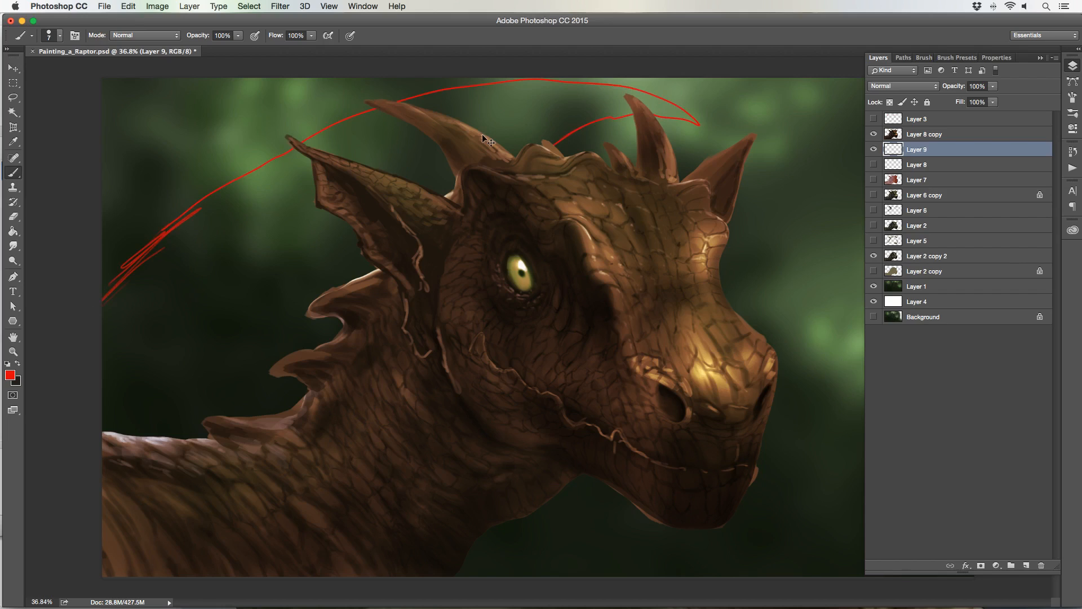
key("alt+super+z")
key("alt+super+z")
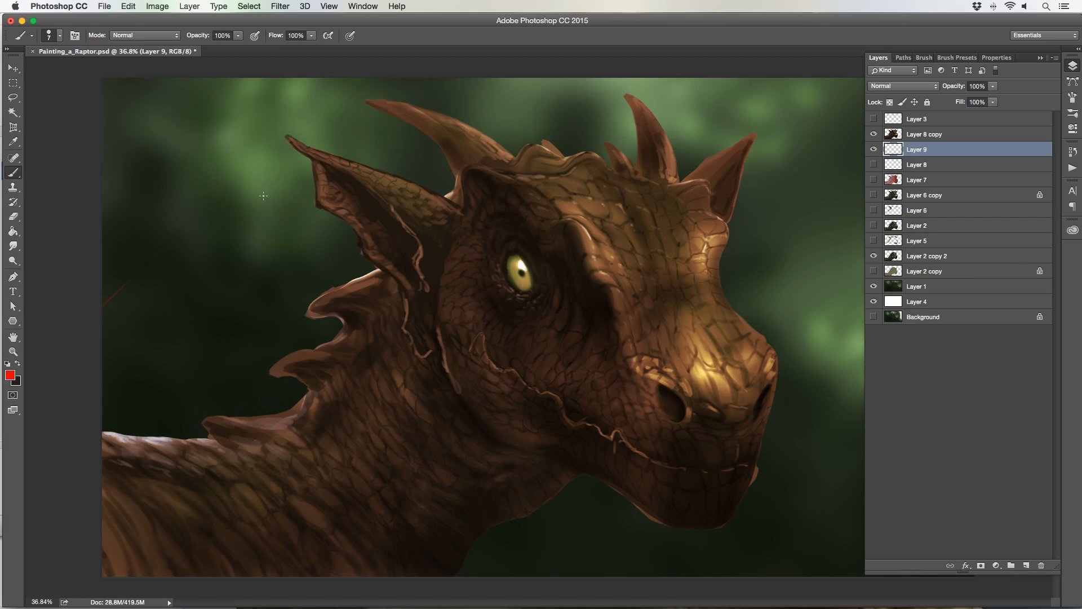
- Sketch a large curved wing in red on Layer 9, arching from the neck over the head to a hooked tip
mouse_move(288, 409)
left_mouse_down()
mouse_move(285, 369)
mouse_move(411, 195)
mouse_move(586, 112)
mouse_move(712, 108)
mouse_move(800, 144)
mouse_move(790, 114)
left_mouse_up()
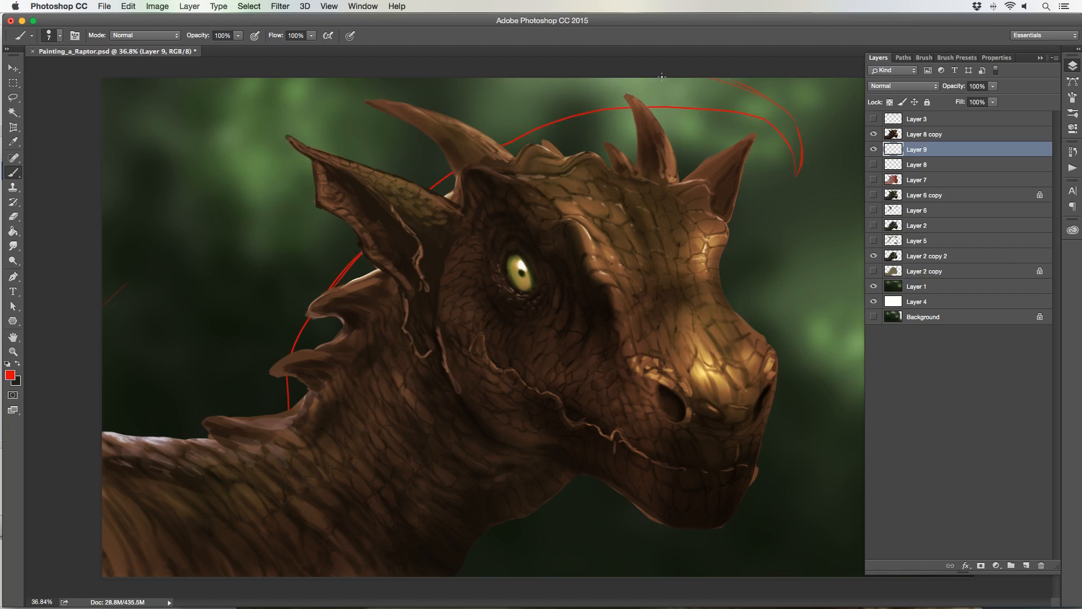
left_click_drag(492, 79, 101, 153)
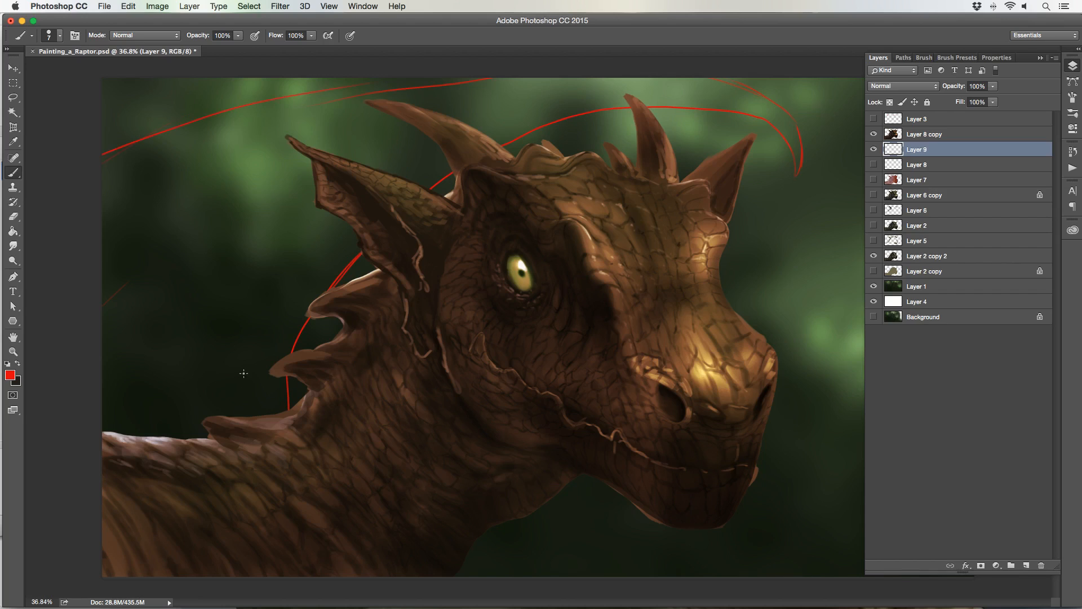
mouse_move(243, 381)
left_mouse_down()
mouse_move(248, 414)
mouse_move(326, 240)
left_mouse_up()
left_click_drag(276, 330, 237, 417)
left_click_drag(289, 376, 283, 413)
left_click_drag(250, 367, 208, 441)
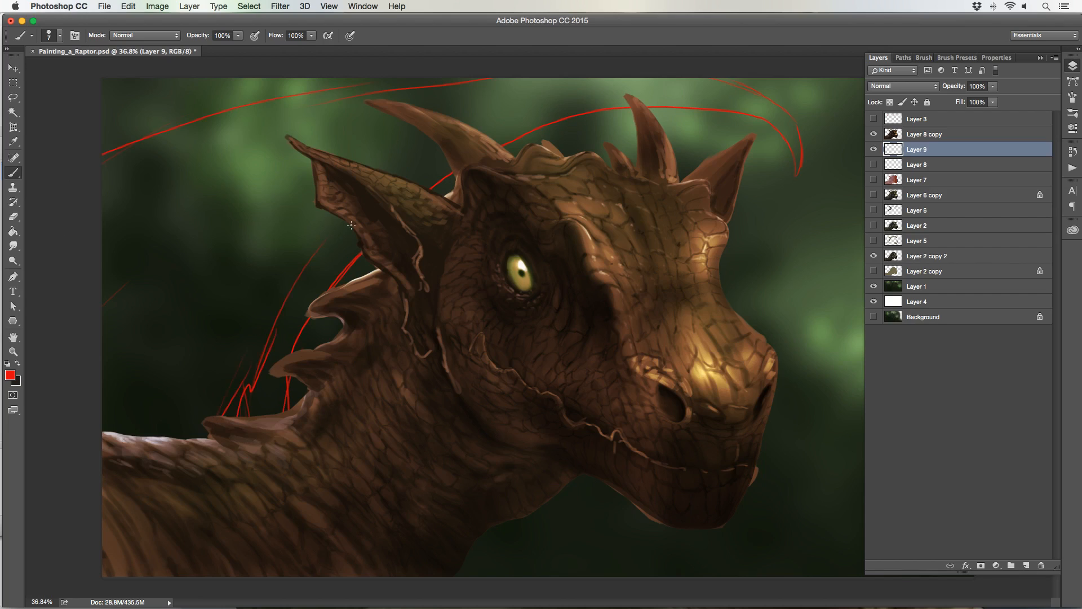
left_click_drag(702, 94, 762, 116)
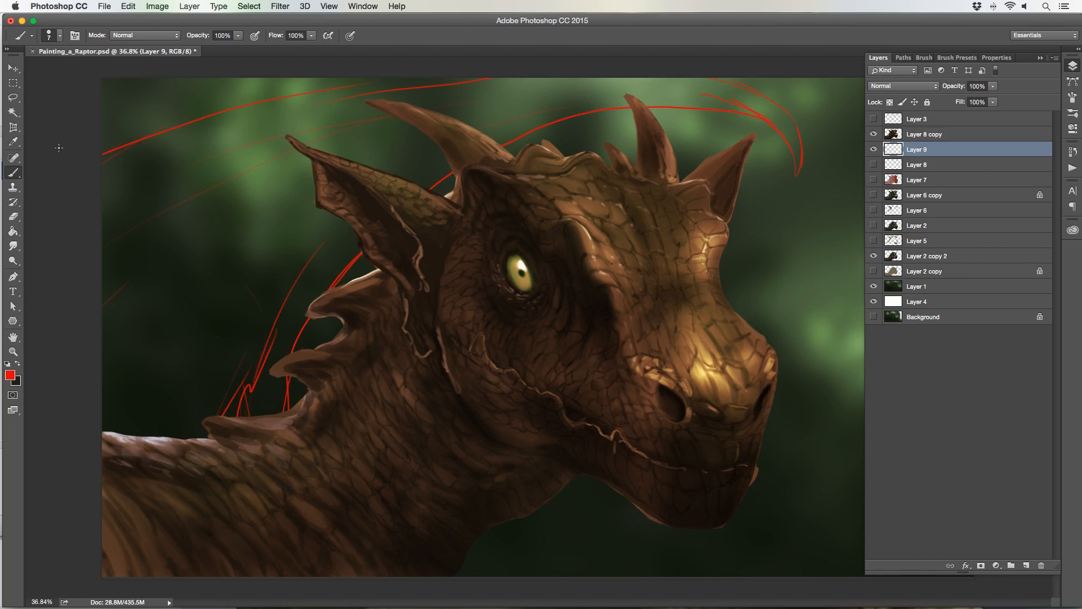
left_click_drag(259, 109, 103, 350)
left_click_drag(290, 79, 105, 355)
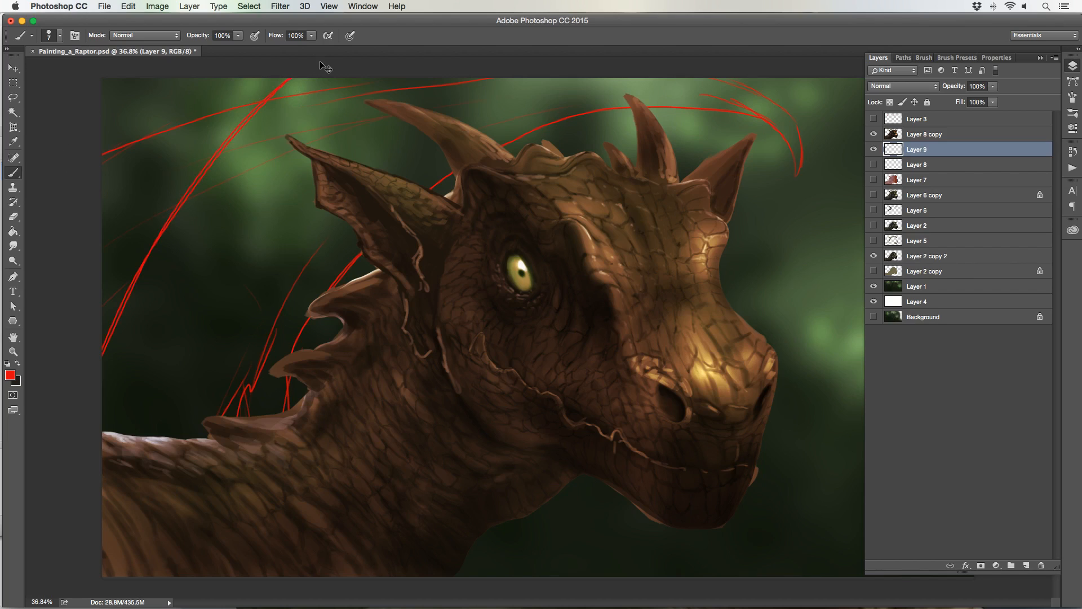
key("super+alt+z")
key("super+alt+z")
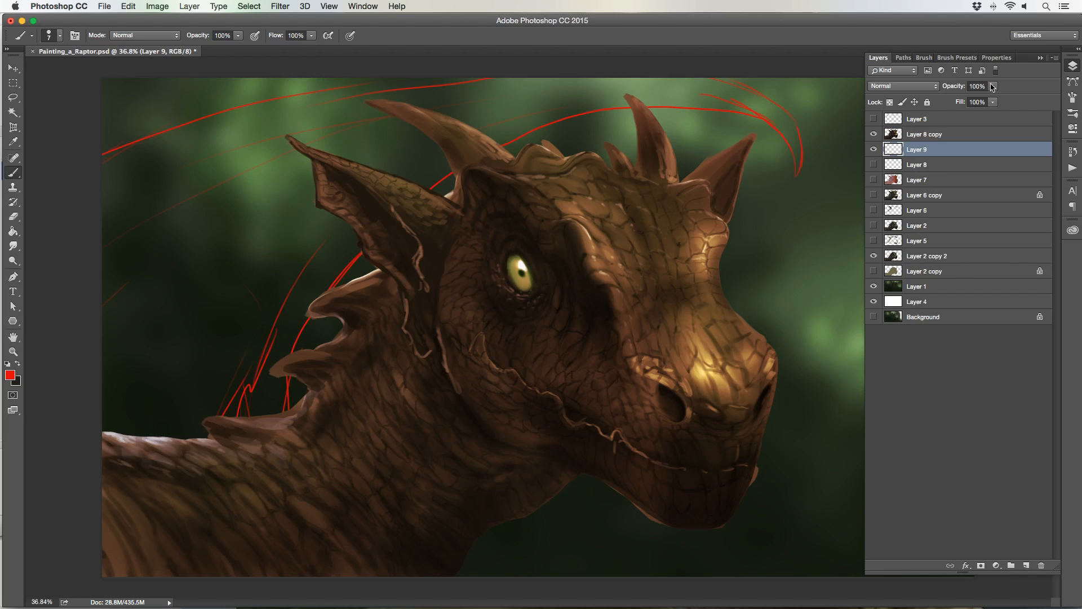
- Lower the wing sketch layer's opacity to 51% and trace the wing's upper edge to its hooked tip with a Pen path
left_click_drag(993, 86, 968, 98)
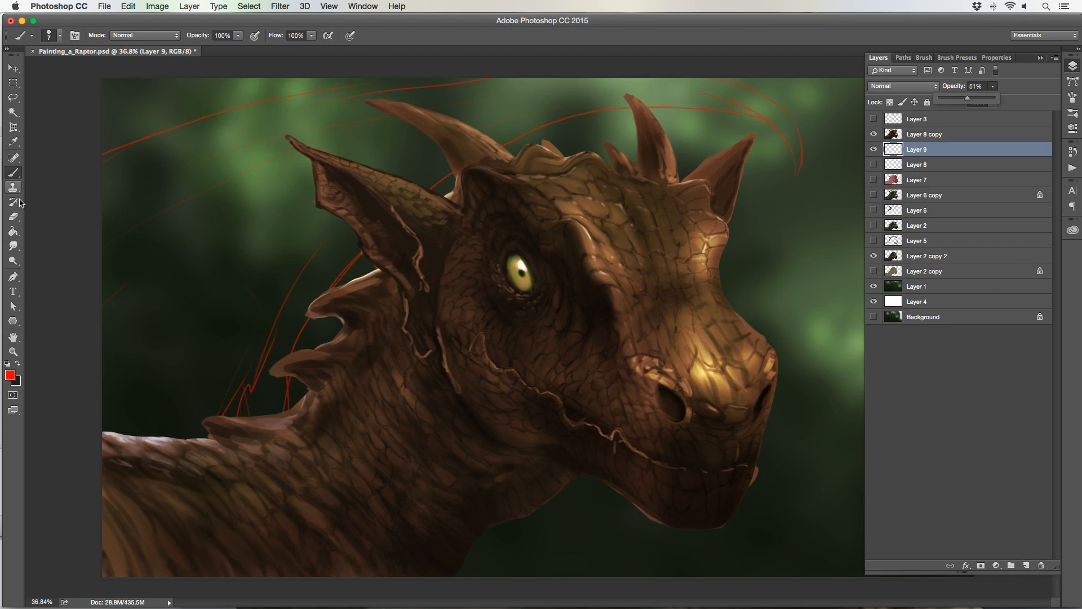
left_click(13, 277)
left_click(98, 156)
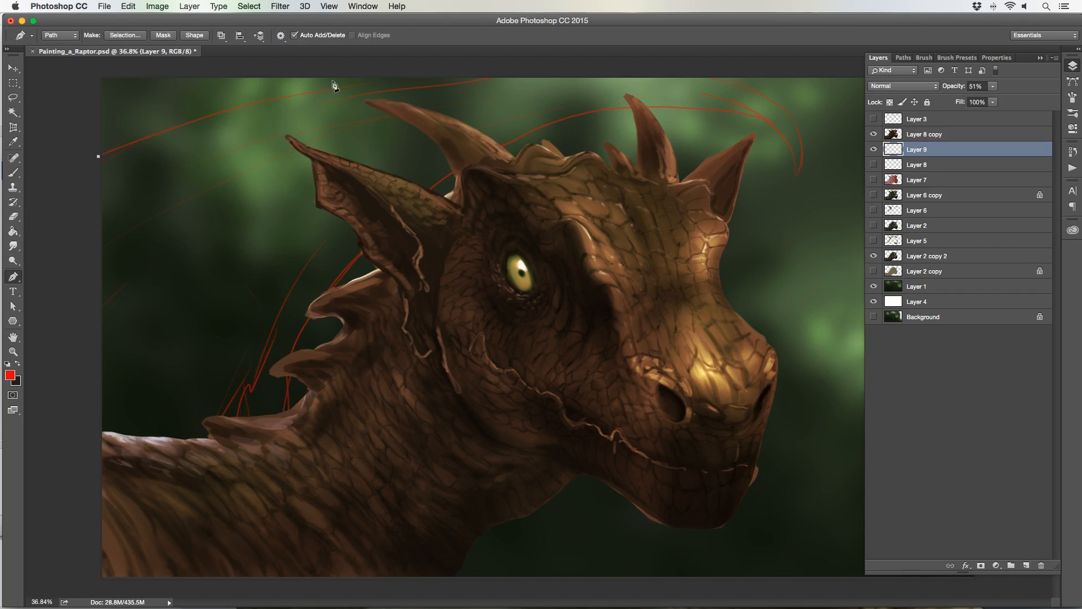
left_click_drag(356, 80, 471, 66)
left_click_drag(679, 69, 706, 74)
left_click_drag(784, 110, 795, 126)
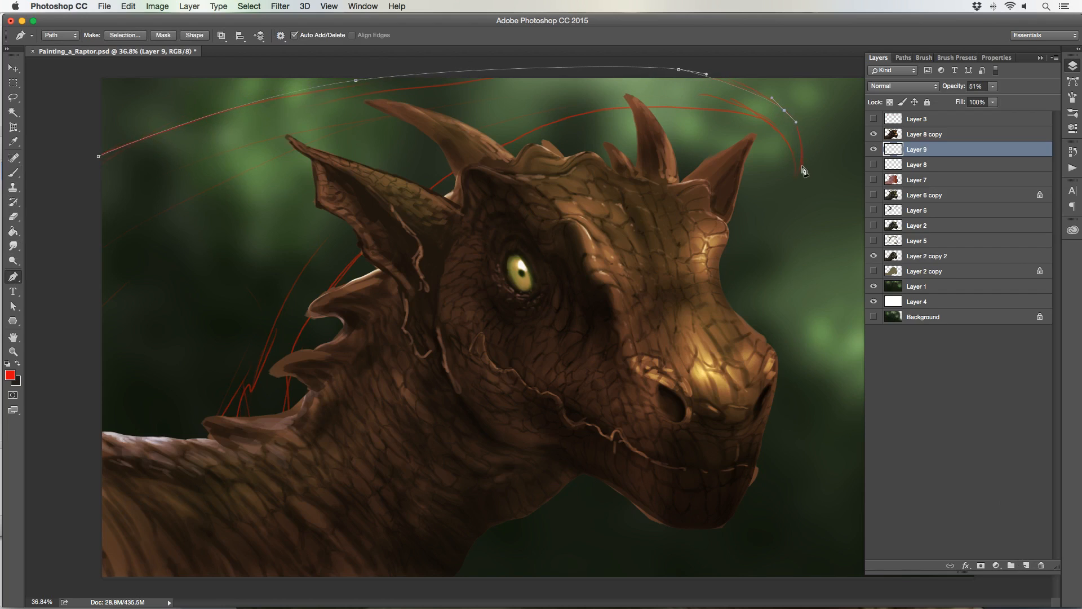
left_click_drag(800, 171, 791, 193)
left_click(794, 179)
- Continue the path along the wing's inner edge, down behind the neck and past the canvas edge, closing it at the starting point
mouse_move(748, 109)
left_mouse_down()
mouse_move(703, 95)
mouse_move(753, 116)
left_mouse_up()
left_click_drag(538, 128, 475, 164)
left_click_drag(538, 128, 527, 136)
left_click_drag(336, 282, 297, 332)
left_click_drag(280, 426, 276, 468)
left_click_drag(280, 427, 275, 428)
left_click_drag(279, 386, 281, 372)
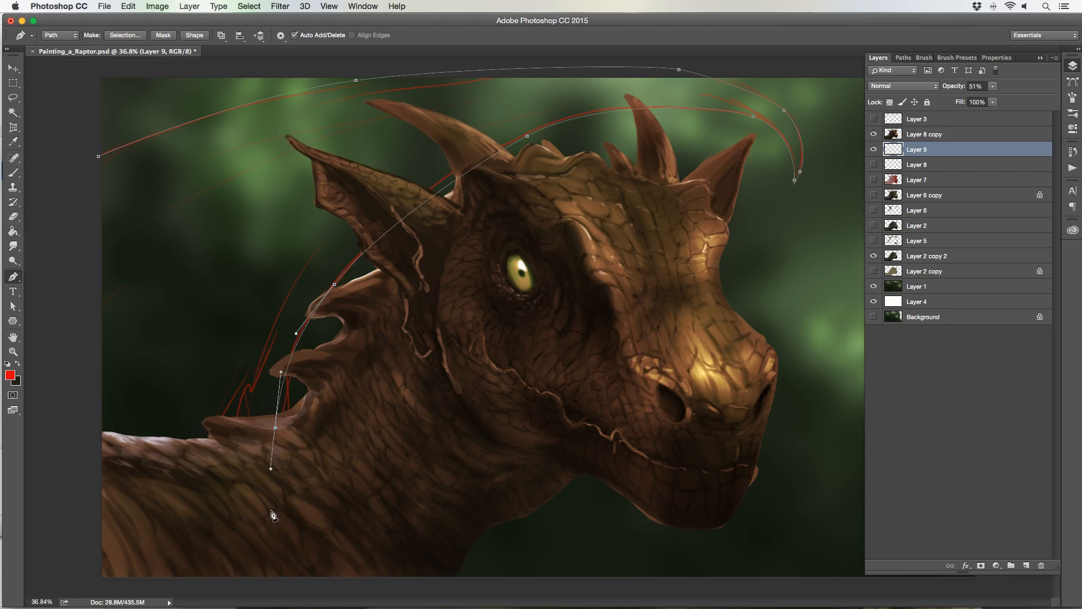
left_click_drag(272, 511, 84, 515)
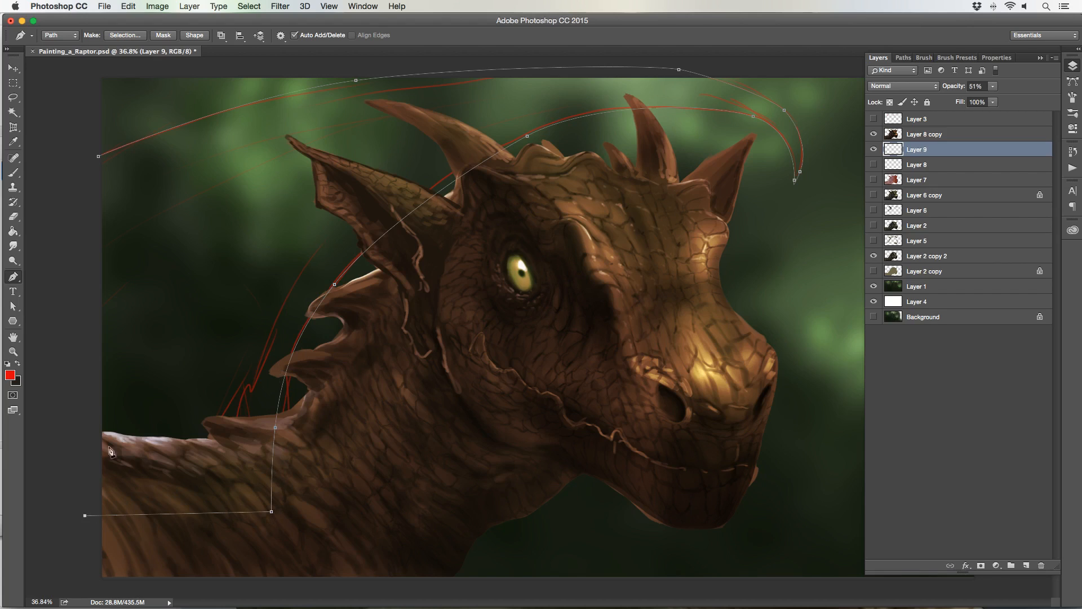
left_click(98, 156)
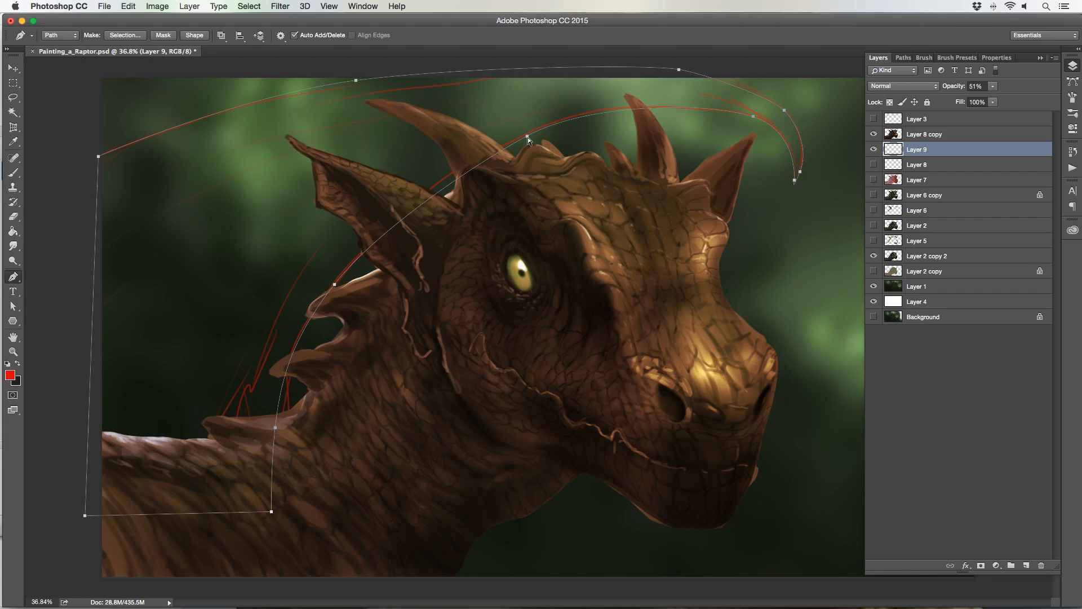
- Refine the anchor points and curve handles near the wing tip and above the head to smooth the outline
left_click_drag(528, 137, 527, 134)
left_click(784, 107)
left_click_drag(785, 106, 760, 85)
left_click(749, 115, "ctrl")
left_click(800, 172, "ctrl")
left_click_drag(800, 174, 779, 104)
left_click(528, 135, "ctrl")
left_click_drag(463, 170, 451, 165)
left_click_drag(527, 135, 524, 133)
- Hide the red sketch on Layer 9 and add a new layer directly above it for the wing
right_click(129, 175)
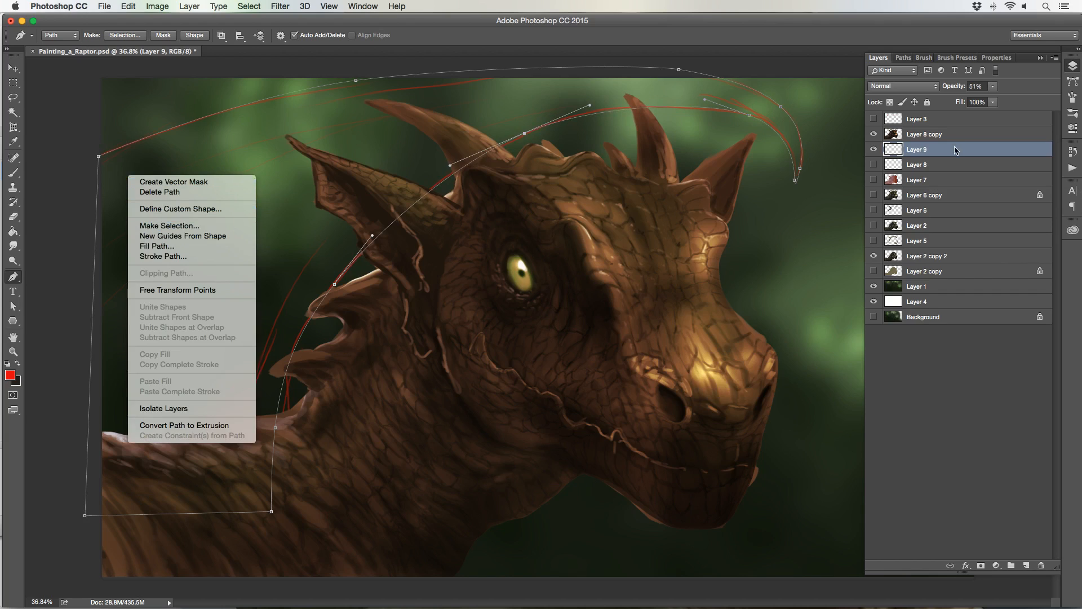
left_click(873, 151)
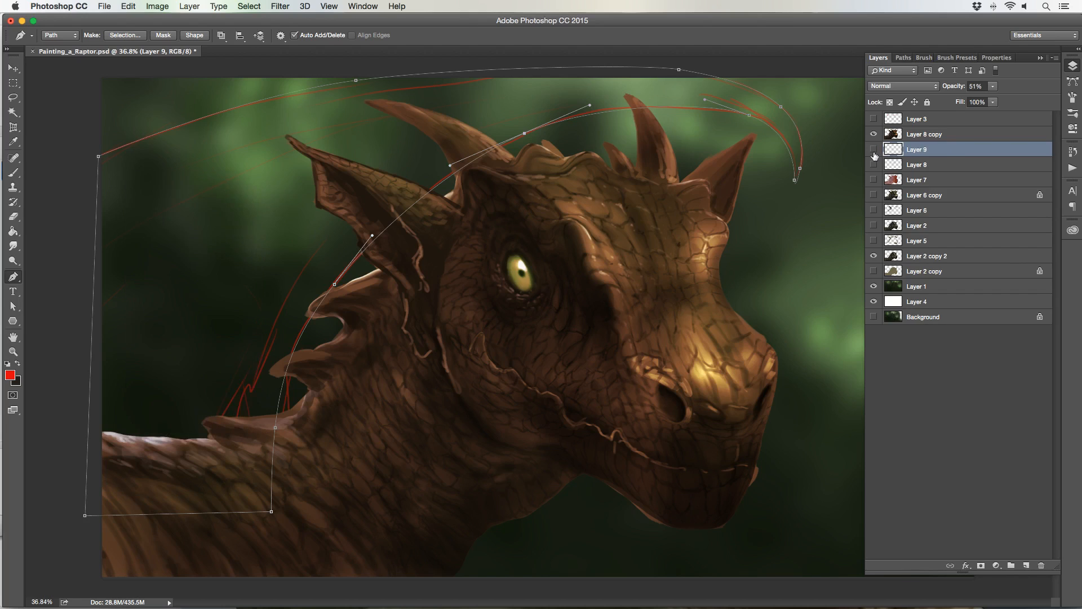
left_click(873, 151)
left_click(874, 153)
left_click(874, 153)
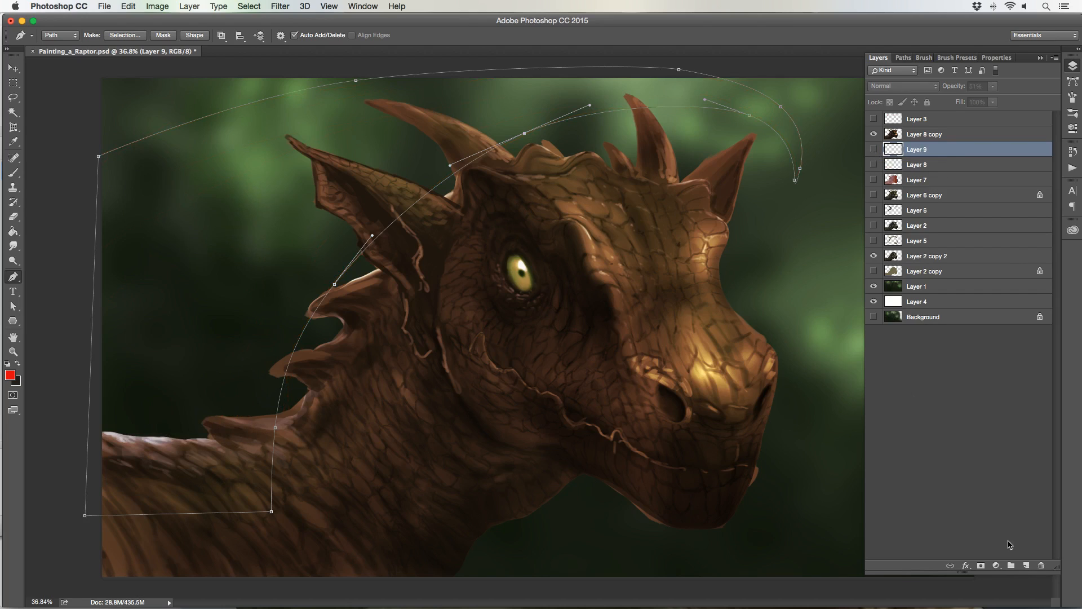
left_click(1025, 566)
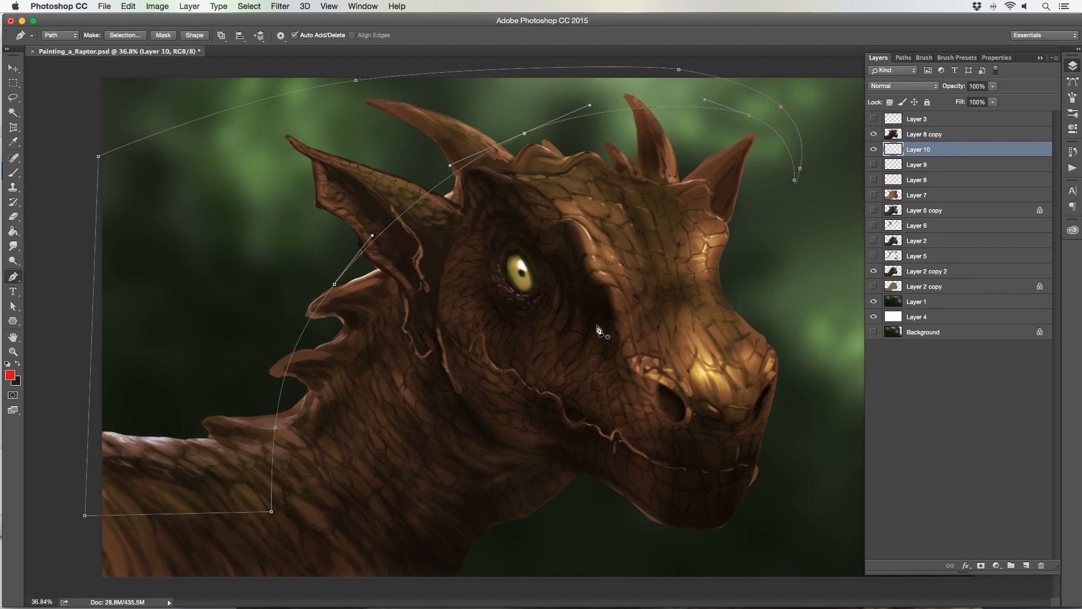
- Fill the wing path with black at 100% opacity in Normal mode on Layer 10 and dismiss the path
right_click(359, 155)
key("Escape")
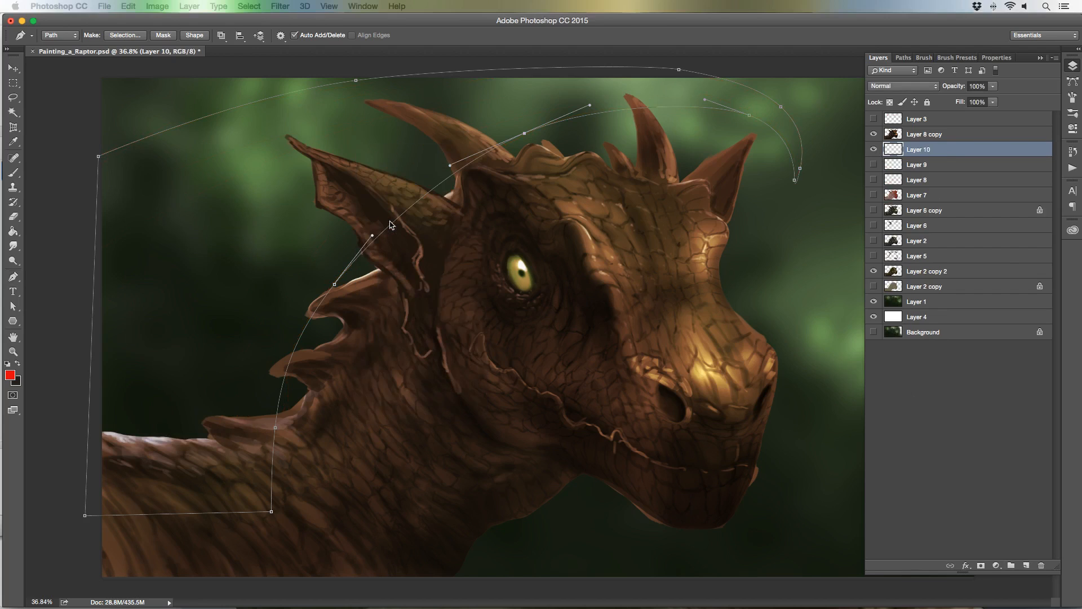
key("i")
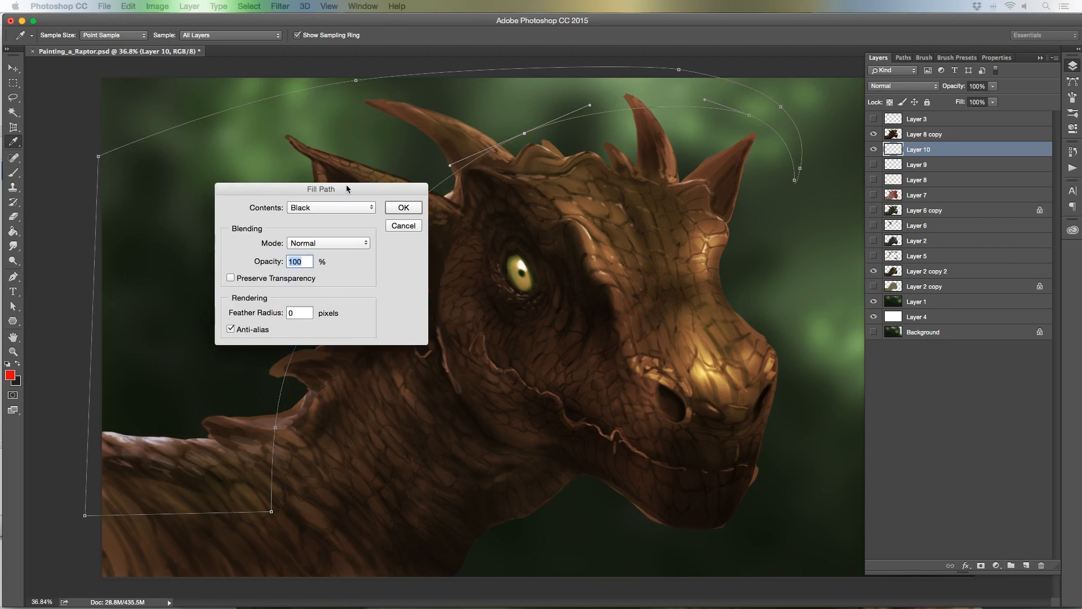
left_click_drag(346, 185, 510, 241)
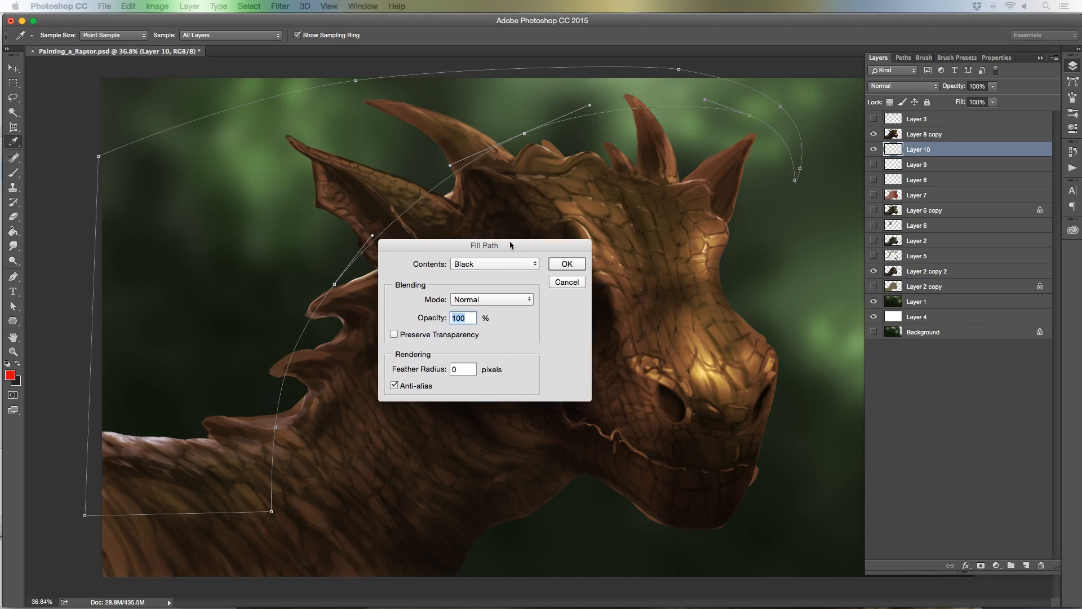
left_click(565, 265)
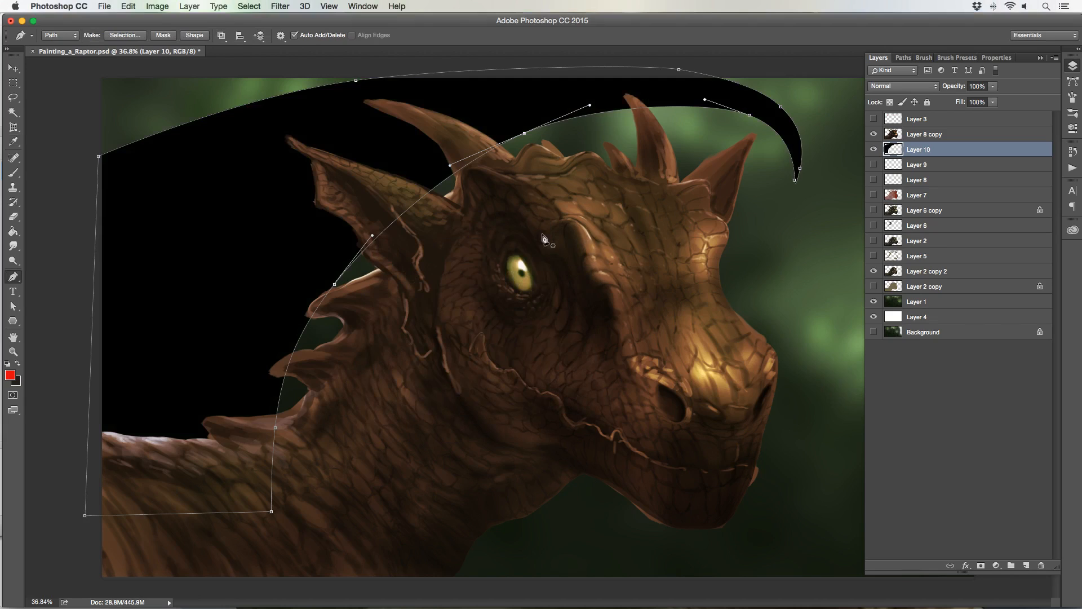
key("Return")
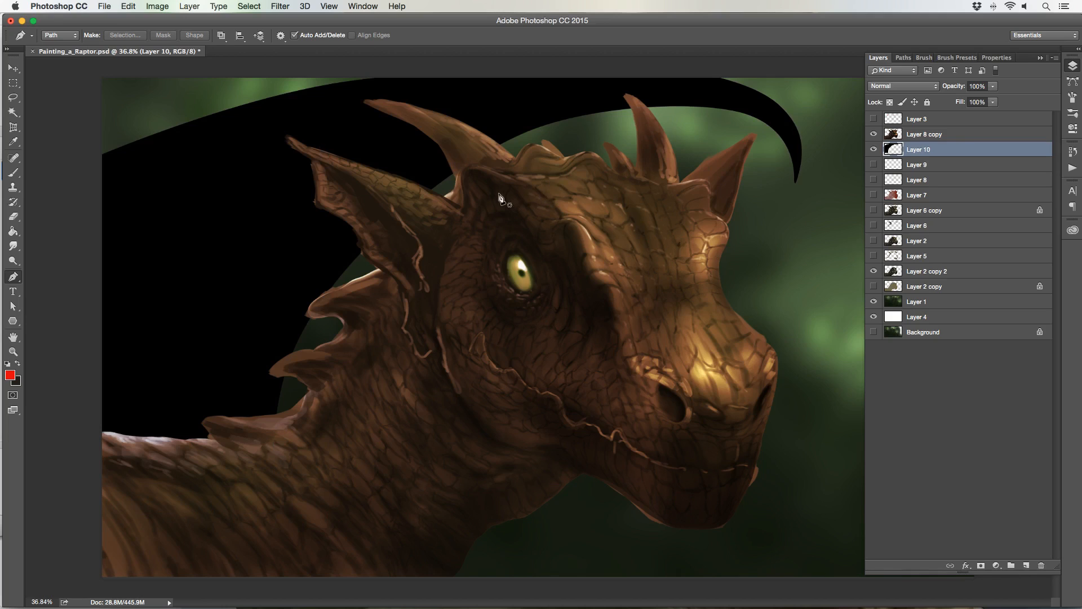
- Lock the wing layer's transparent pixels and sample a brown from the dragon's forehead as the brush colour
left_click(889, 102)
left_click(14, 172)
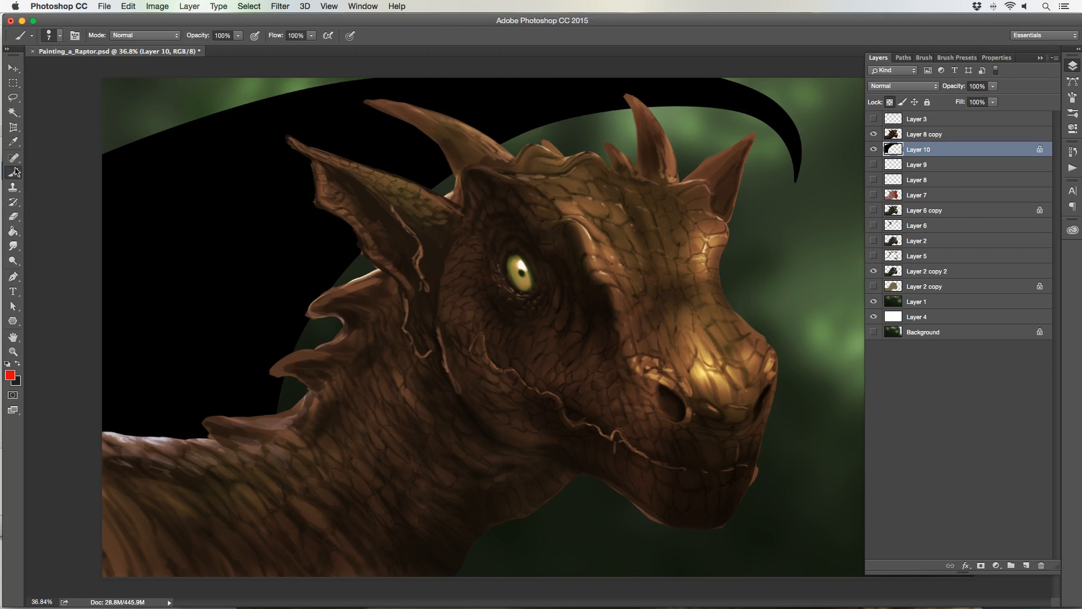
left_click(565, 202, "alt")
- Choose a textured brush preset, enlarge it to 400, and paint the whole black wing shape brown
key("bracketright")
key("bracketright")
key("bracketright")
key("bracketright")
key("bracketright")
key("bracketright")
key("bracketright")
key("bracketright")
key("bracketright")
key("bracketright")
left_click(60, 36)
left_click(53, 223)
left_click(375, 39)
key("bracketright")
key("bracketright")
key("bracketright")
key("bracketright")
key("bracketright")
key("bracketright")
key("bracketright")
key("bracketright")
key("bracketright")
key("bracketright")
key("bracketright")
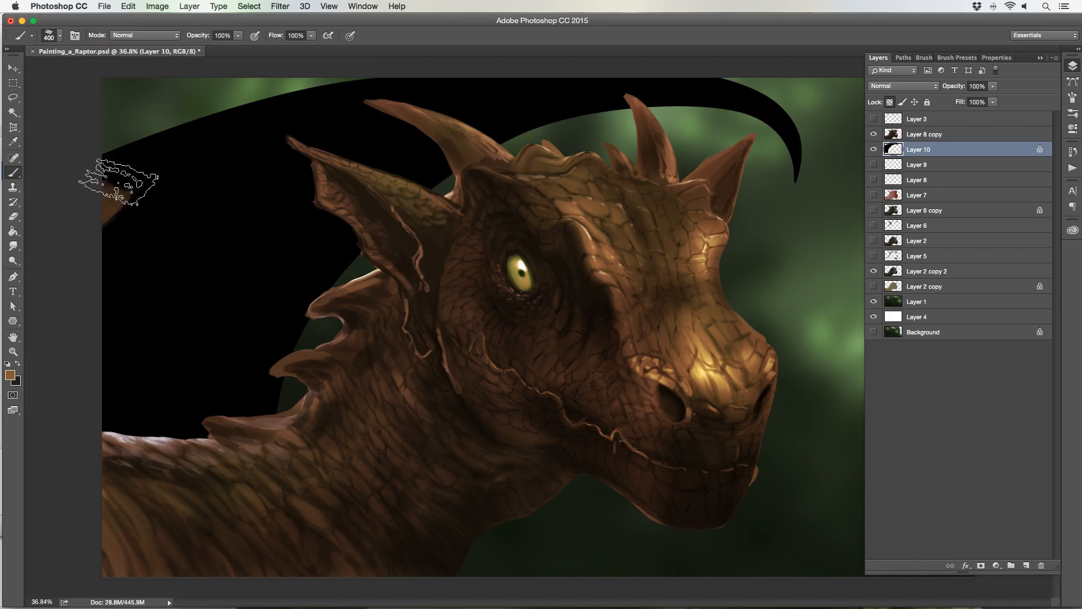
mouse_move(119, 181)
left_mouse_down()
mouse_move(412, 89)
mouse_move(62, 274)
mouse_move(269, 176)
mouse_move(613, 86)
mouse_move(437, 123)
mouse_move(620, 110)
mouse_move(697, 91)
mouse_move(775, 94)
mouse_move(778, 143)
mouse_move(384, 194)
mouse_move(260, 223)
mouse_move(182, 265)
mouse_move(186, 320)
mouse_move(298, 240)
mouse_move(229, 416)
mouse_move(274, 354)
mouse_move(186, 306)
mouse_move(120, 323)
mouse_move(132, 200)
mouse_move(123, 160)
mouse_move(214, 128)
mouse_move(332, 132)
left_mouse_up()
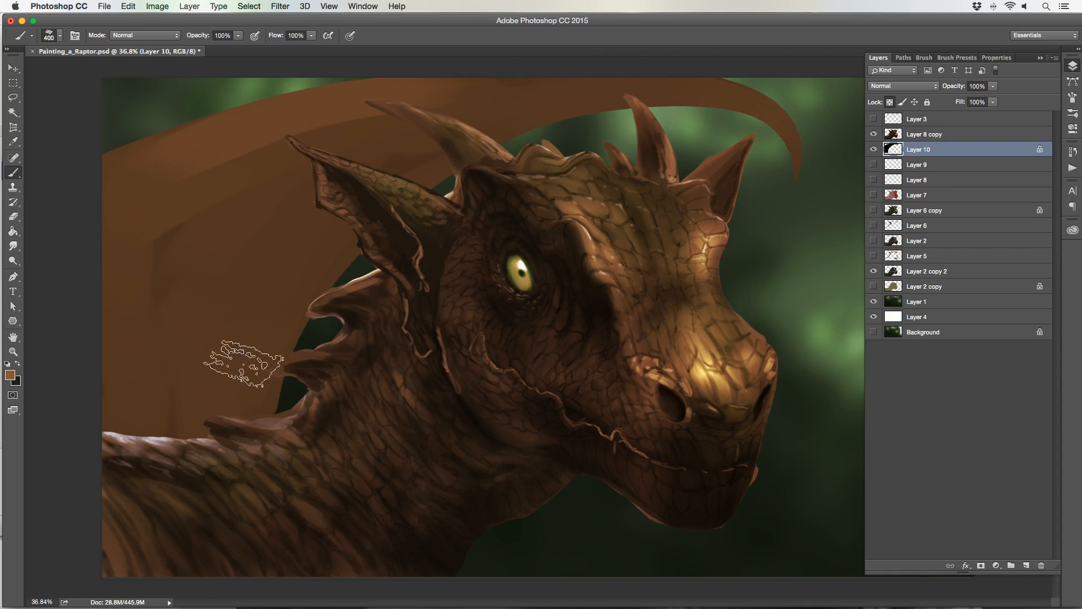
- Sample a dark brown from the shaded neck and darken the wing's inner edge behind the neck spines with a brush size of 150
key("bracketleft")
key("bracketleft")
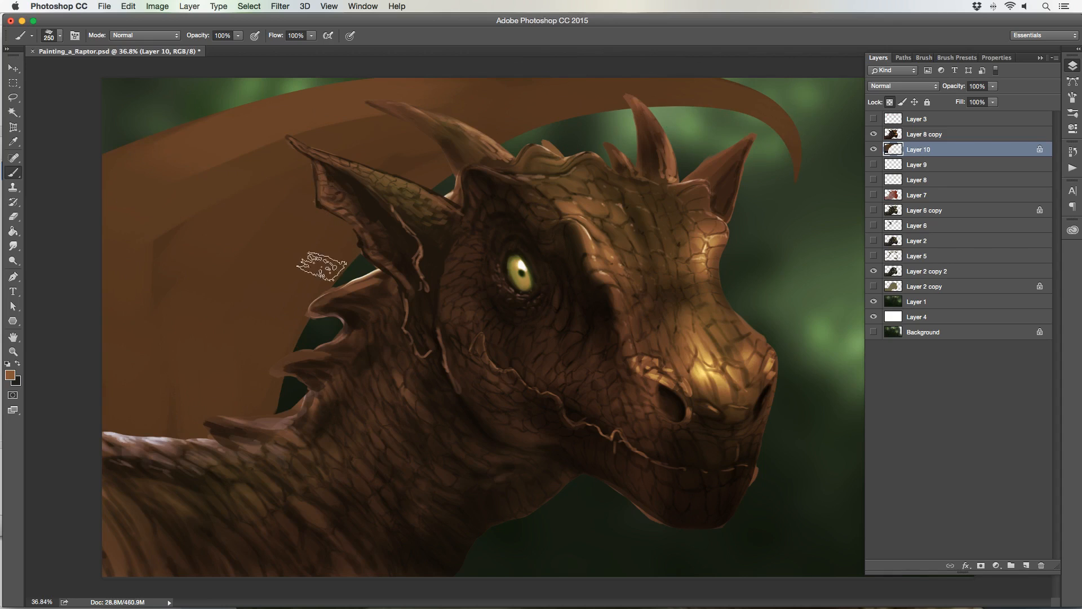
left_click(417, 314, "alt")
key("bracketleft")
key("bracketleft")
key("bracketleft")
left_click_drag(258, 437, 354, 247)
left_click_drag(288, 373, 357, 242)
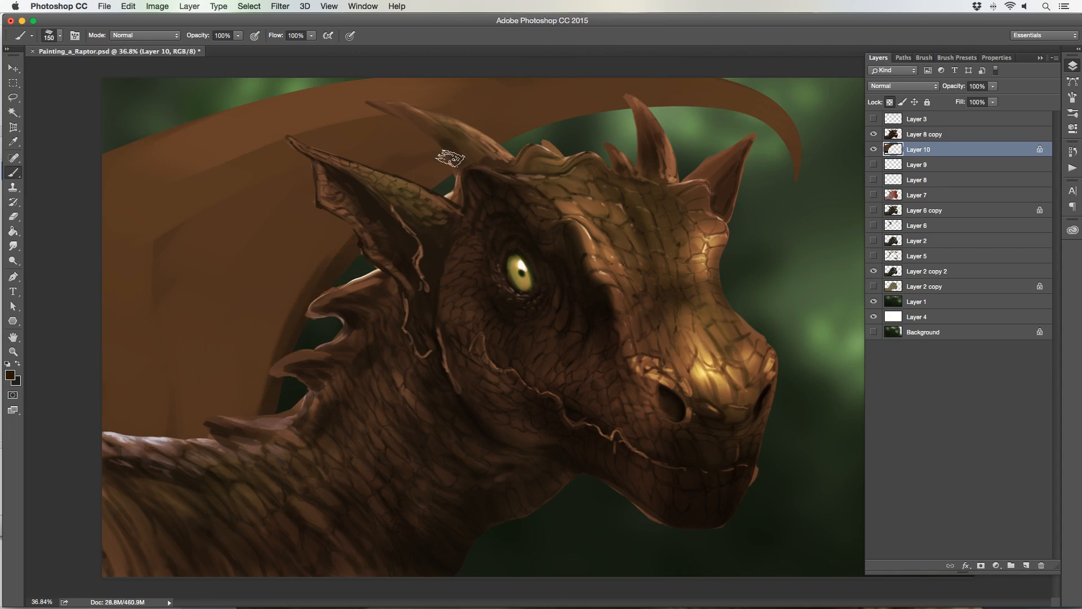
- Enlarge the textured brush to 400 and shade the wing membrane with broad dark brown strokes, leaving the upper edge lighter
key("bracketright")
key("bracketright")
key("bracketright")
key("bracketright")
key("bracketright")
left_click_drag(113, 174, 338, 121)
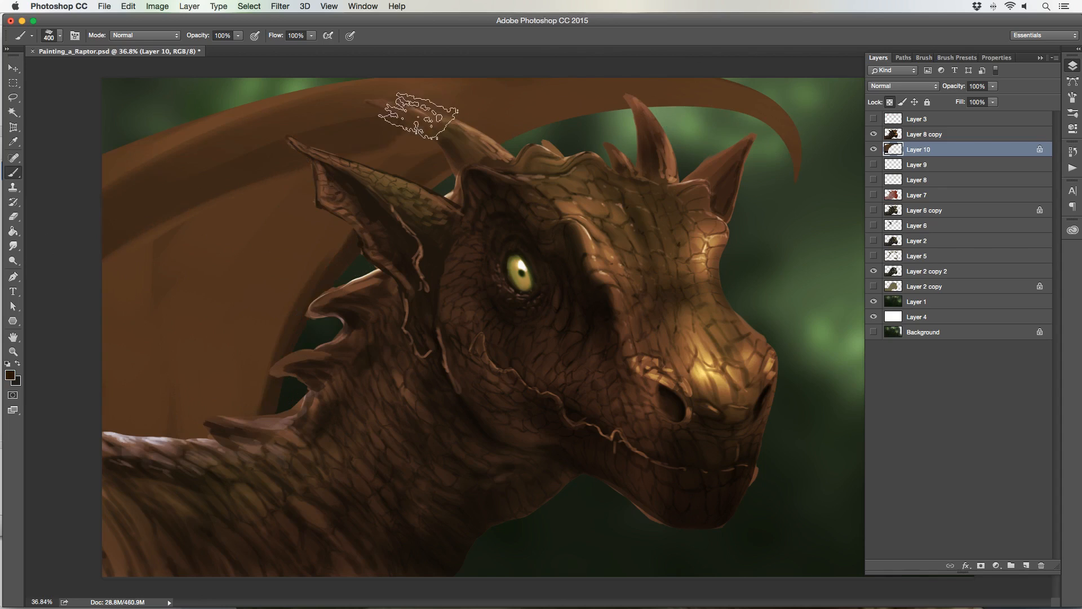
left_click_drag(418, 116, 127, 271)
left_click_drag(307, 170, 129, 315)
left_click_drag(290, 212, 129, 383)
mouse_move(292, 239)
left_mouse_down()
mouse_move(146, 412)
mouse_move(185, 455)
left_mouse_up()
left_click_drag(135, 355, 190, 386)
left_click_drag(307, 333, 629, 92)
left_click_drag(410, 136, 550, 91)
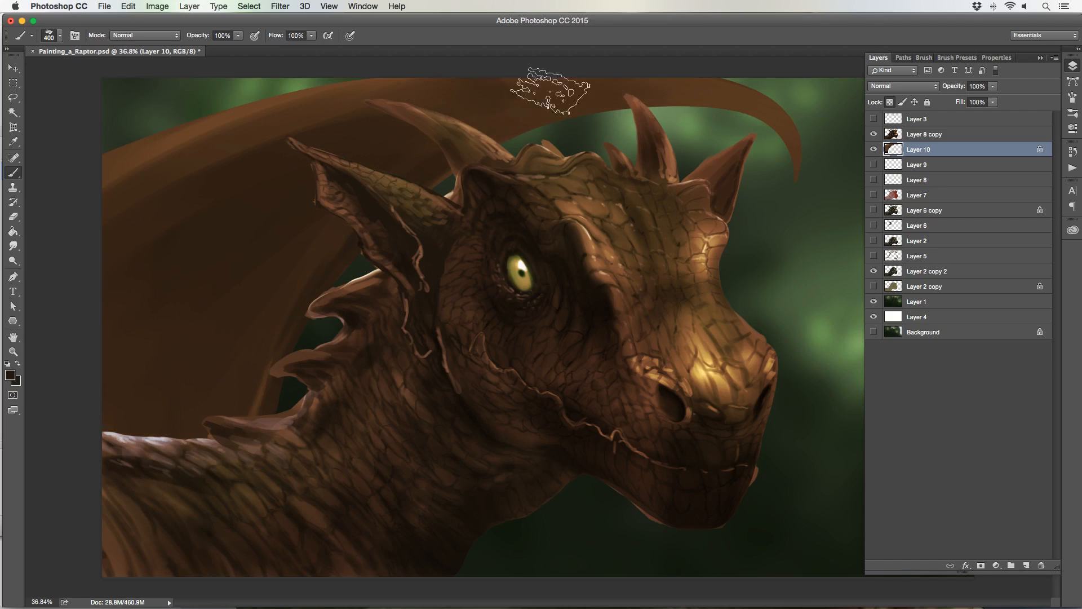
- Shrink the textured brush to between 60 and 45 and paint fine dark streaks along the wing's curved tip and membrane
key("bracketleft")
key("bracketleft")
key("bracketleft")
key("bracketleft")
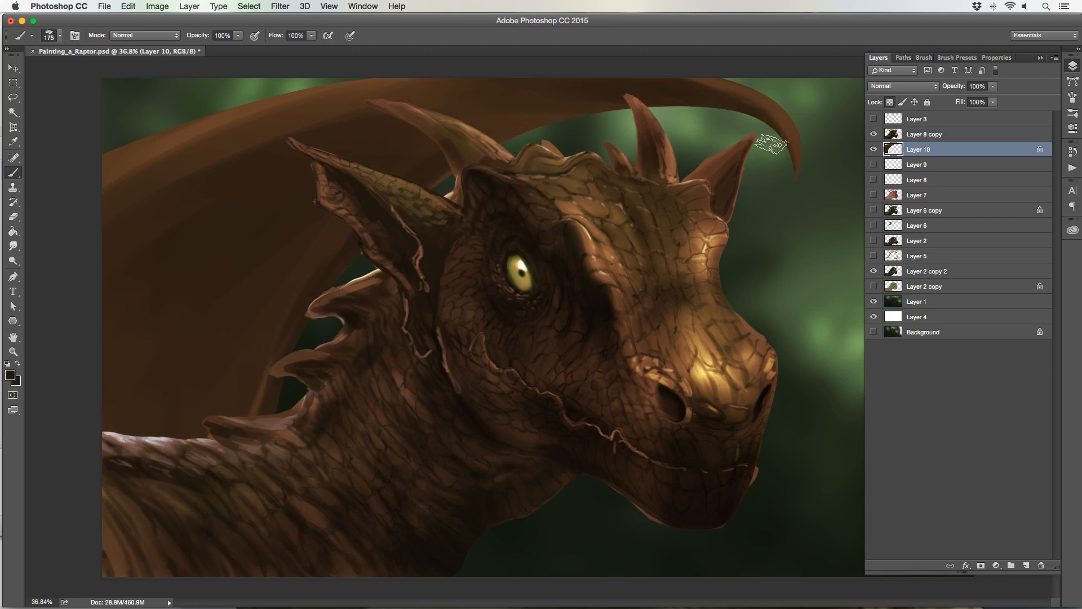
key("bracketleft")
key("bracketleft")
key("bracketleft")
key("bracketleft")
key("bracketleft")
key("bracketleft")
key("bracketleft")
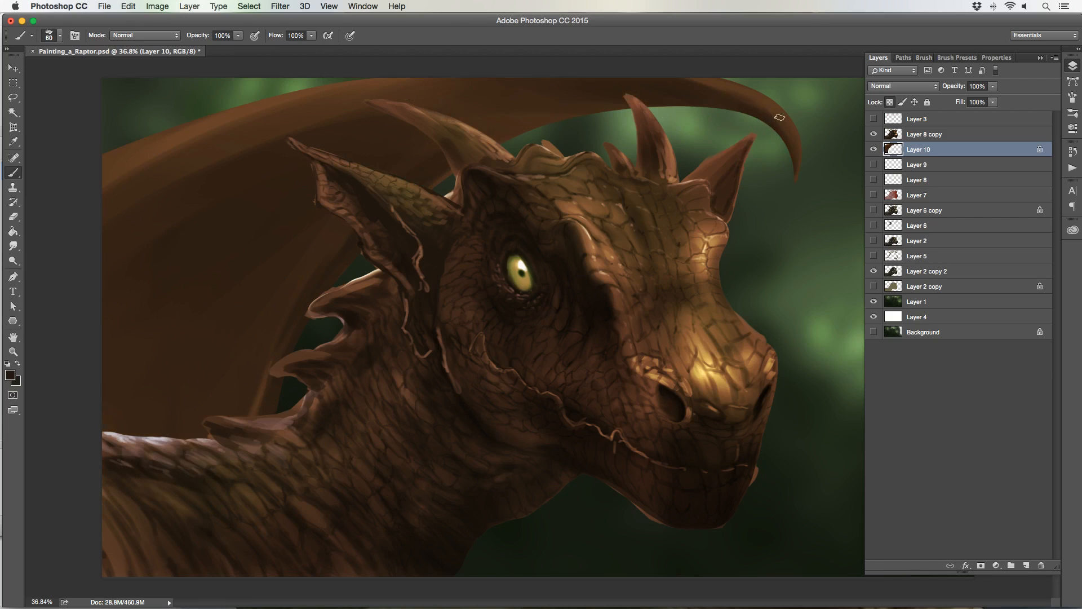
key("bracketleft")
key("bracketright")
key("bracketright")
key("bracketright")
key("bracketright")
key("bracketleft")
key("bracketleft")
key("bracketleft")
key("bracketleft")
key("bracketleft")
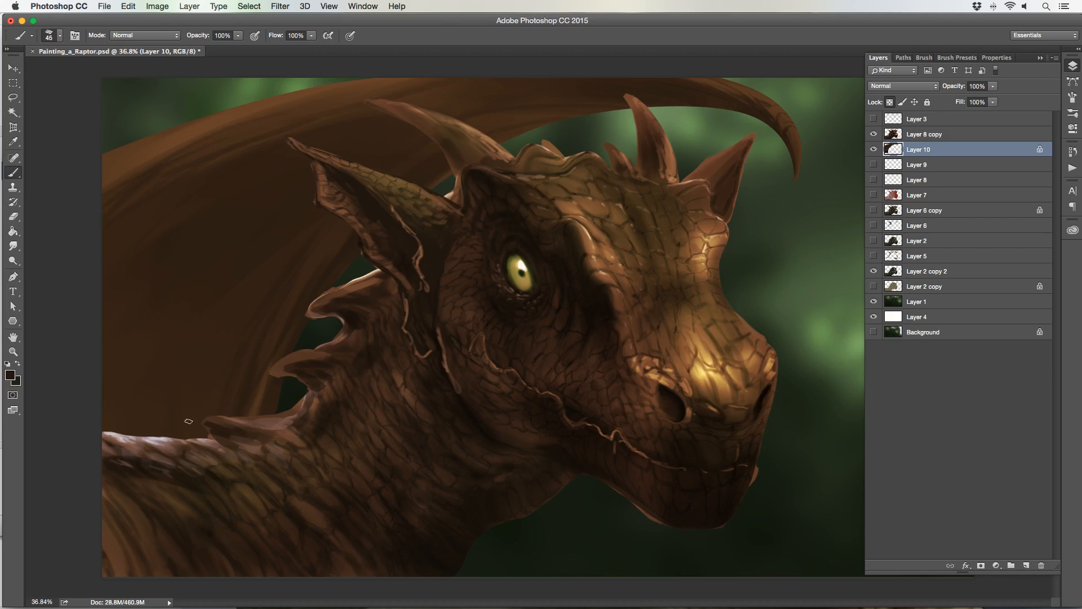
- Enlarge the textured brush to 500 for broad dark strokes over the wing membrane, and reduce it to 35
key("bracketright")
key("bracketright")
key("bracketright")
key("bracketright")
key("bracketright")
key("bracketright")
key("bracketright")
key("bracketright")
key("bracketright")
key("bracketright")
key("bracketright")
key("bracketright")
key("bracketright")
key("bracketright")
key("bracketright")
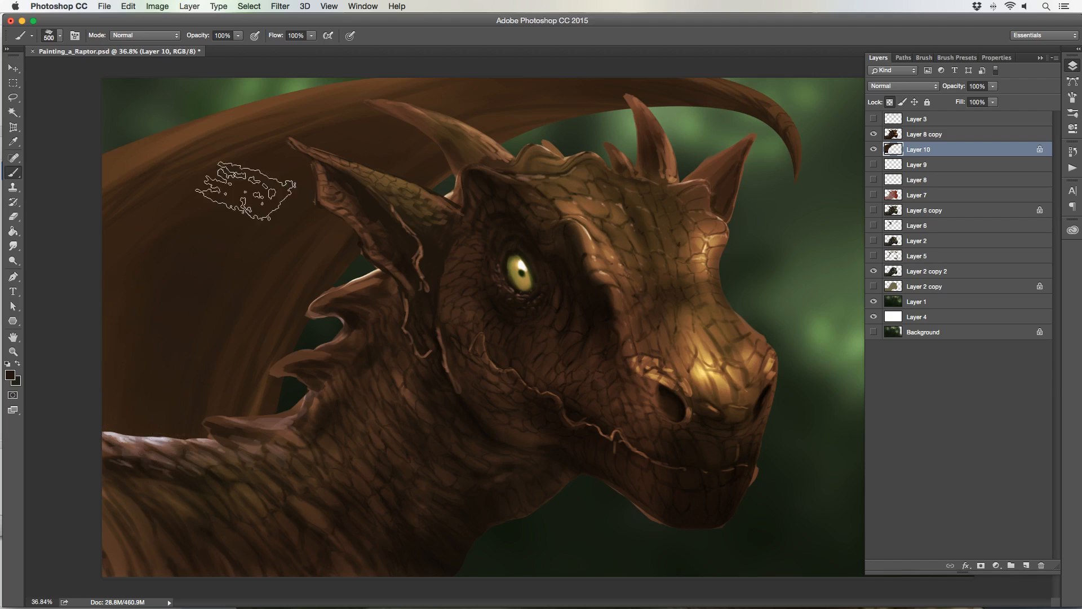
key("bracketleft")
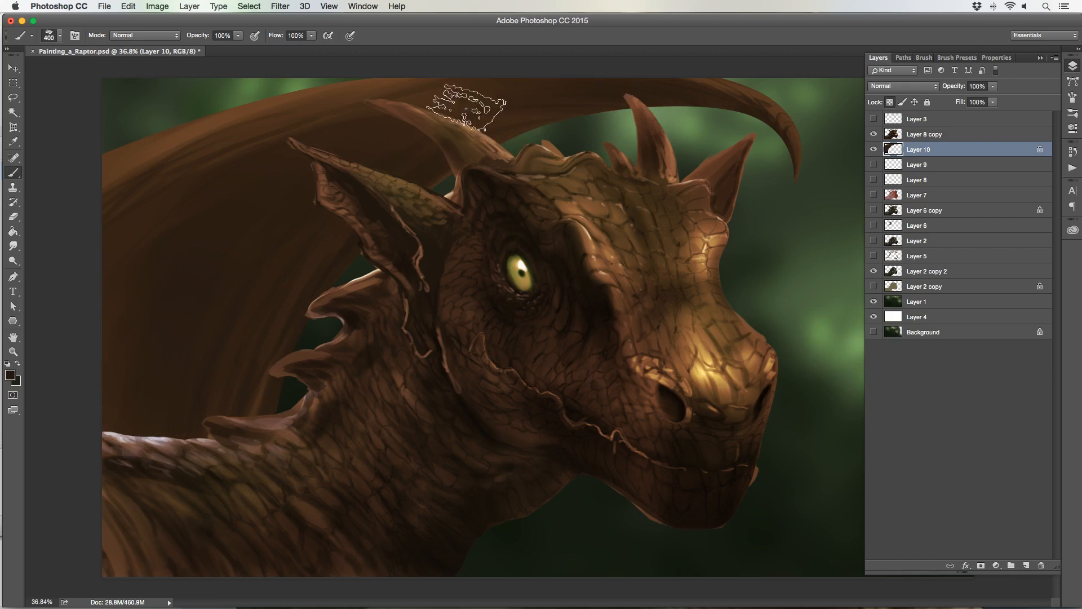
key("bracketleft")
key("bracketleft")
key("bracketleft")
key("bracketleft")
key("bracketleft")
key("bracketleft")
key("bracketleft")
key("bracketleft")
key("bracketleft")
key("bracketleft")
key("bracketleft")
key("bracketleft")
key("bracketleft")
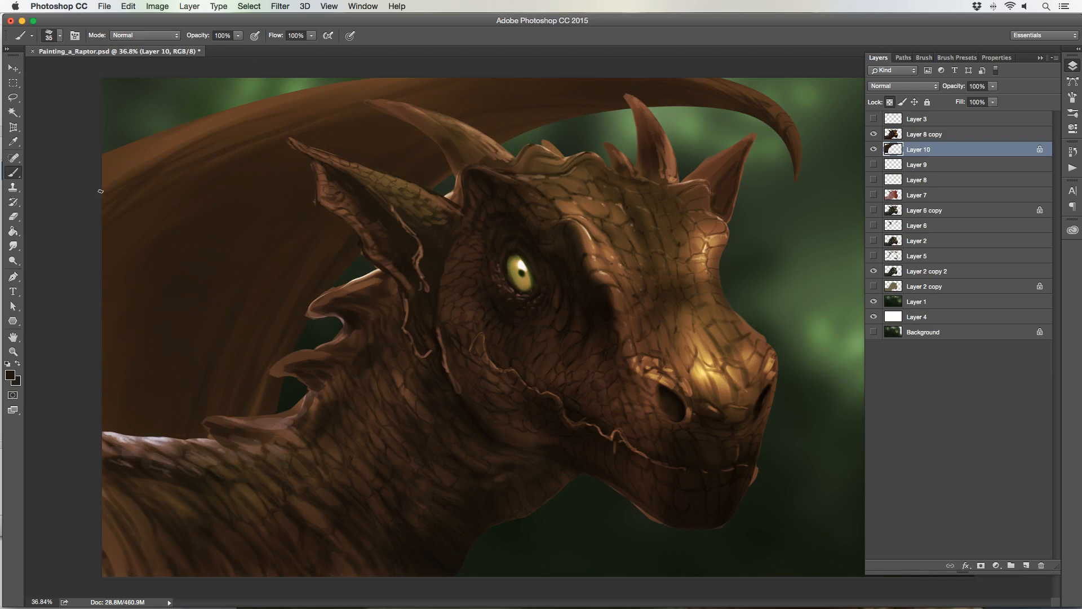
- Brighten the wing's curved tip with the Dodge tool set to Highlights at 29% exposure
key("o")
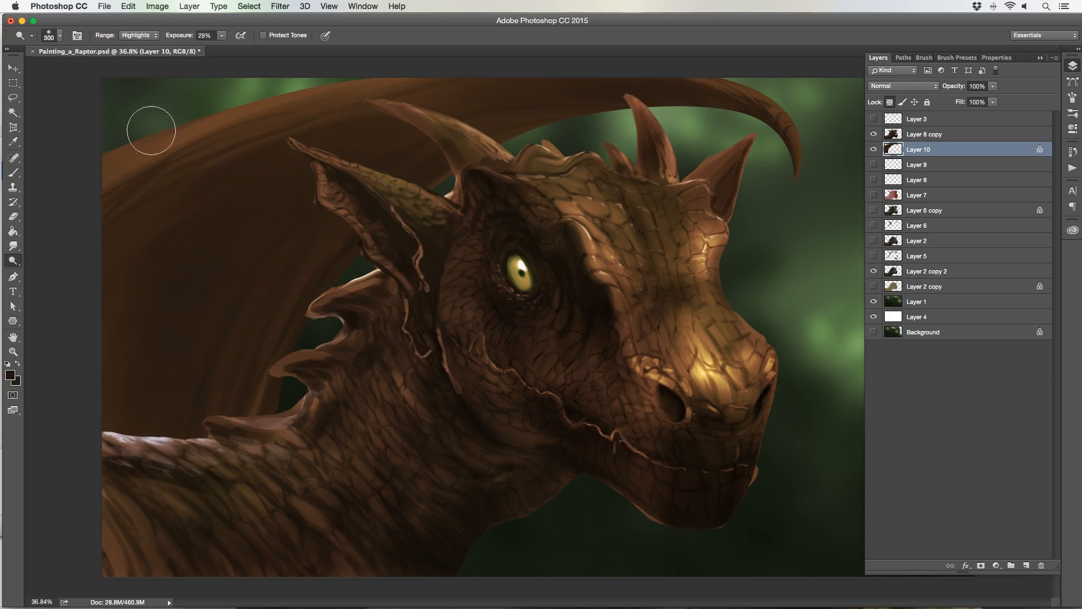
key("bracketleft")
key("bracketleft")
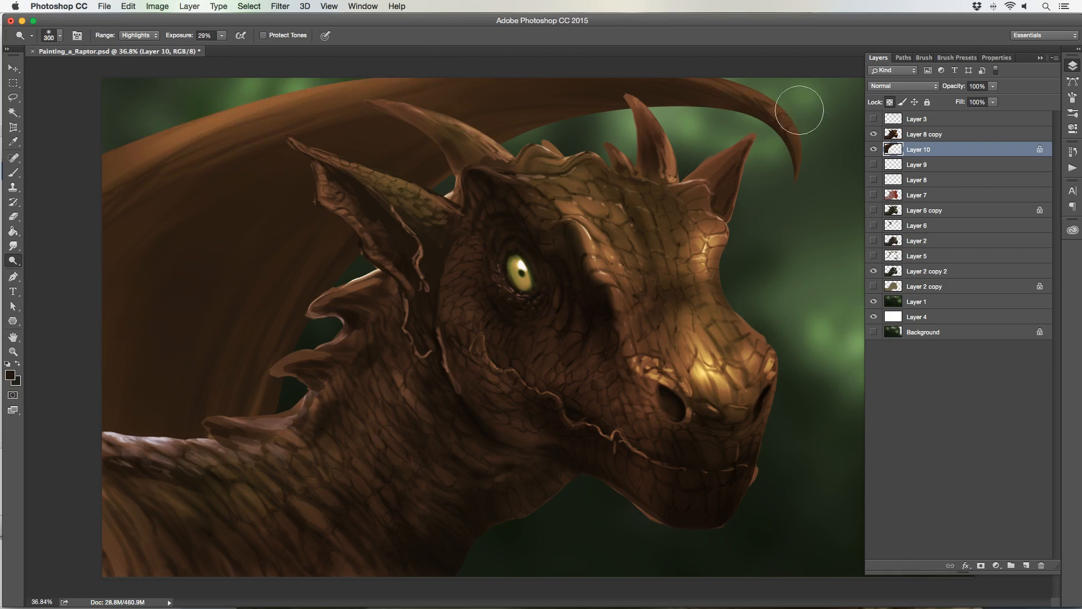
mouse_move(775, 74)
left_mouse_down()
mouse_move(803, 112)
mouse_move(803, 128)
mouse_move(764, 86)
mouse_move(666, 81)
left_mouse_up()
- Dodge the wing's inner edge behind the ear and neck spines to add warm highlights, using brush sizes around 250 to 400
key("bracketright")
key("bracketright")
key("bracketright")
key("bracketright")
key("bracketright")
key("bracketright")
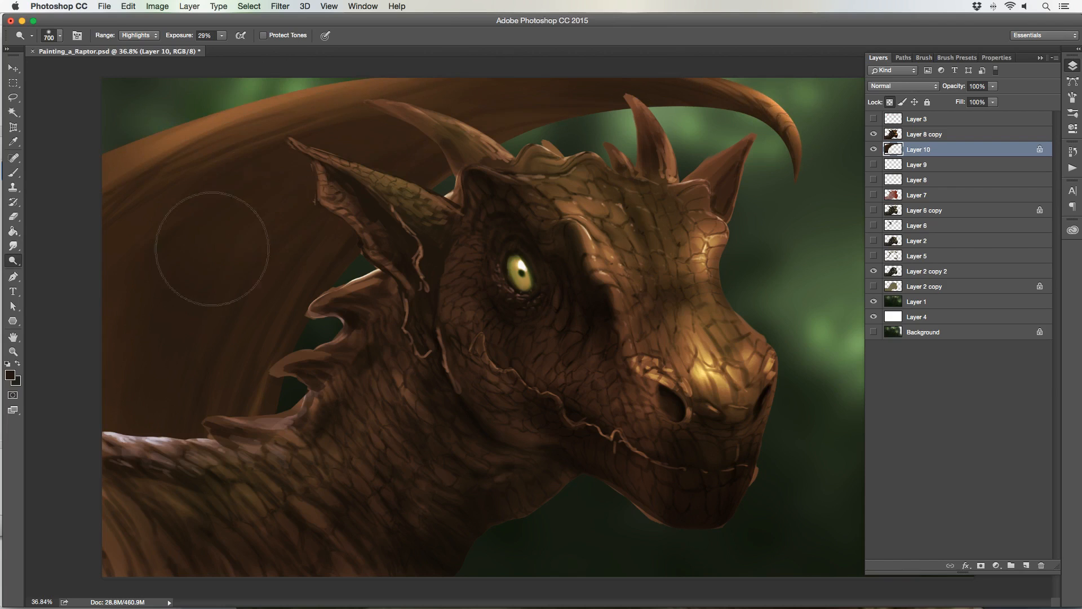
key("bracketleft")
key("bracketleft")
key("bracketleft")
key("bracketleft")
key("bracketleft")
key("bracketleft")
mouse_move(306, 330)
left_mouse_down()
mouse_move(275, 398)
mouse_move(339, 271)
left_mouse_up()
key("bracketright")
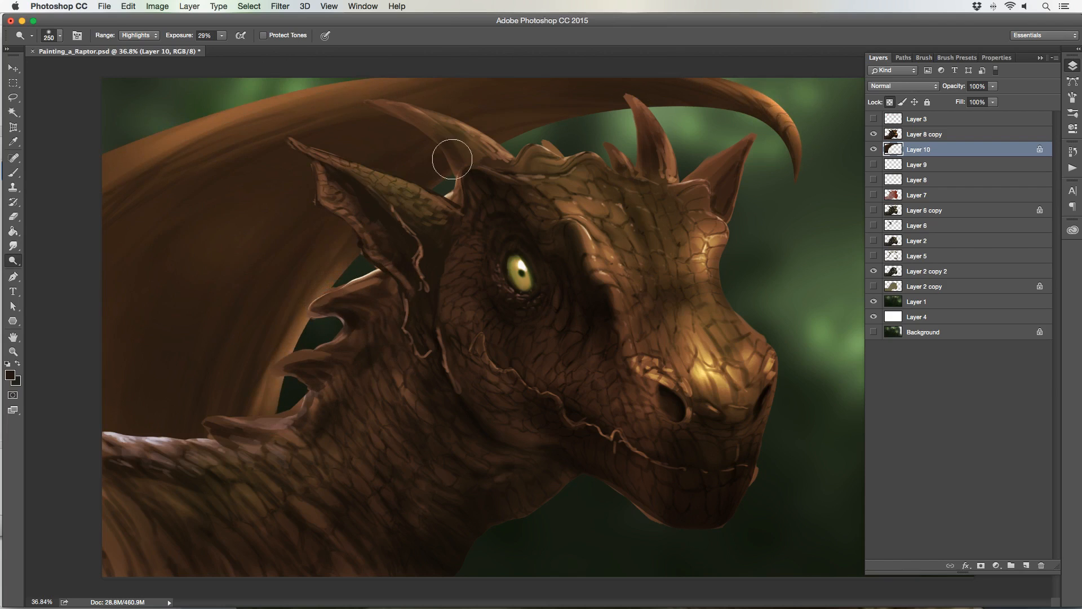
key("bracketright")
key("bracketright")
left_click_drag(286, 328, 249, 379)
key("bracketleft")
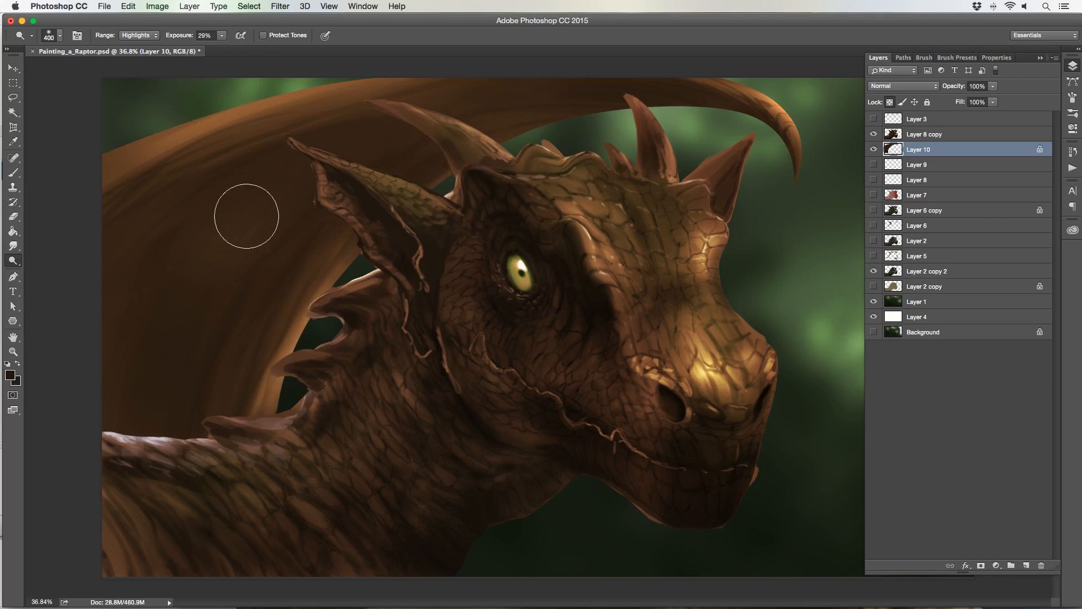
key("bracketright")
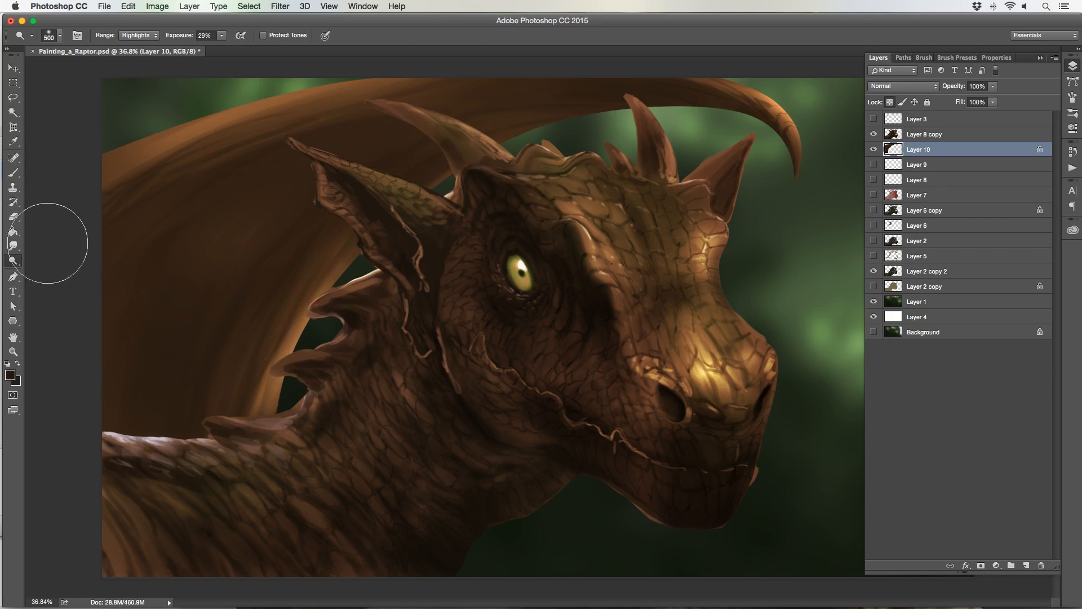
- Paint thin dark veins across the wing with the textured brush at about 15 to 25, and select Layer 8 copy
left_click(13, 352)
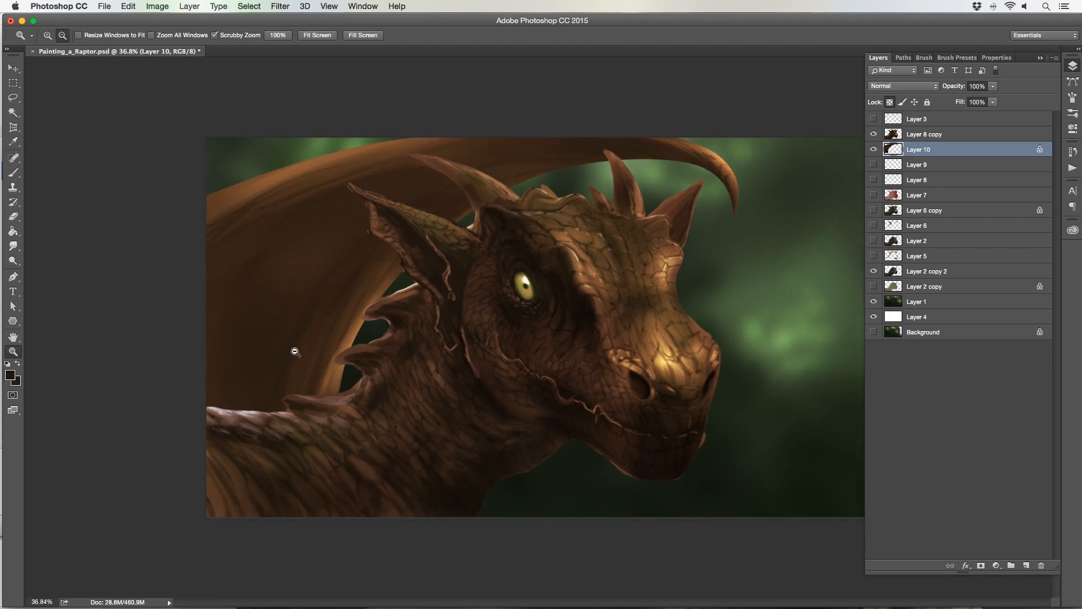
left_click(296, 351, "alt")
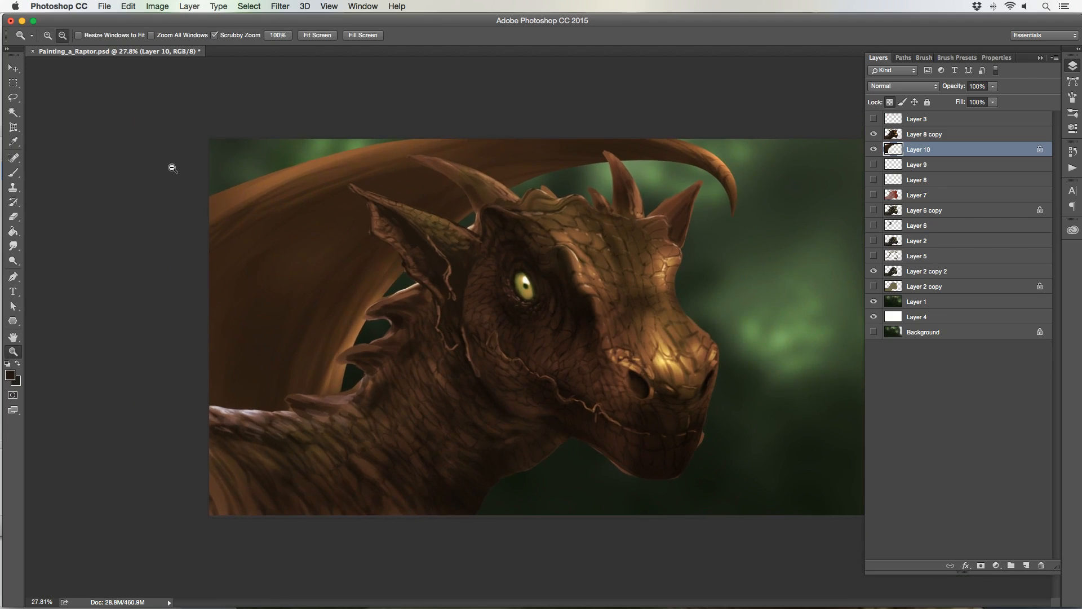
left_click(14, 173)
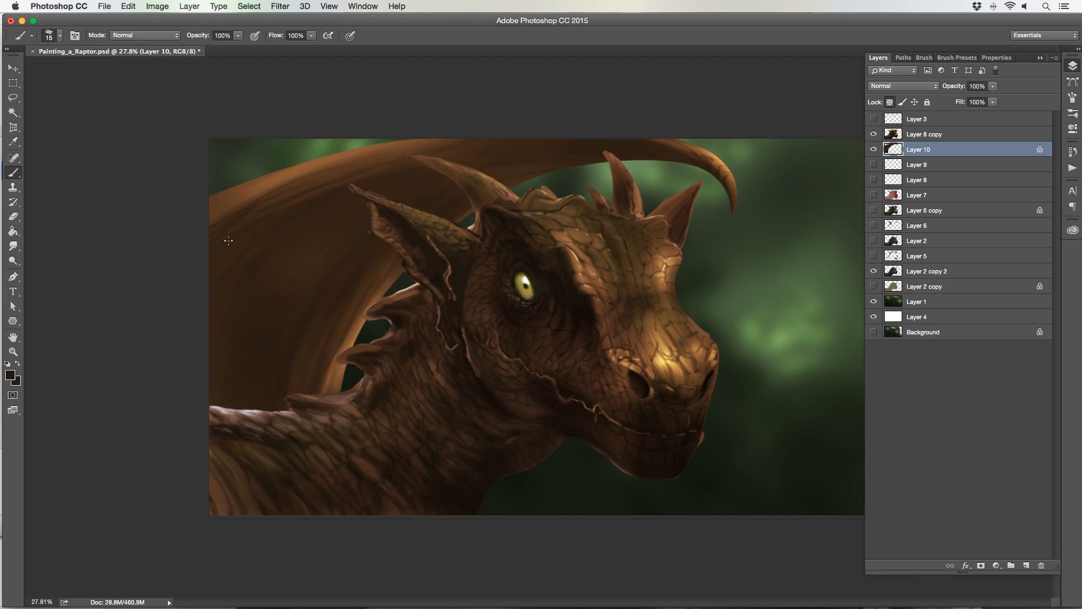
key("bracketleft")
key("bracketright")
key("bracketleft")
key("bracketleft")
key("bracketright")
key("bracketright")
key("bracketleft")
key("bracketleft")
key("bracketright")
key("bracketright")
key("bracketright")
key("bracketleft")
left_click(939, 135)
key("bracketright")
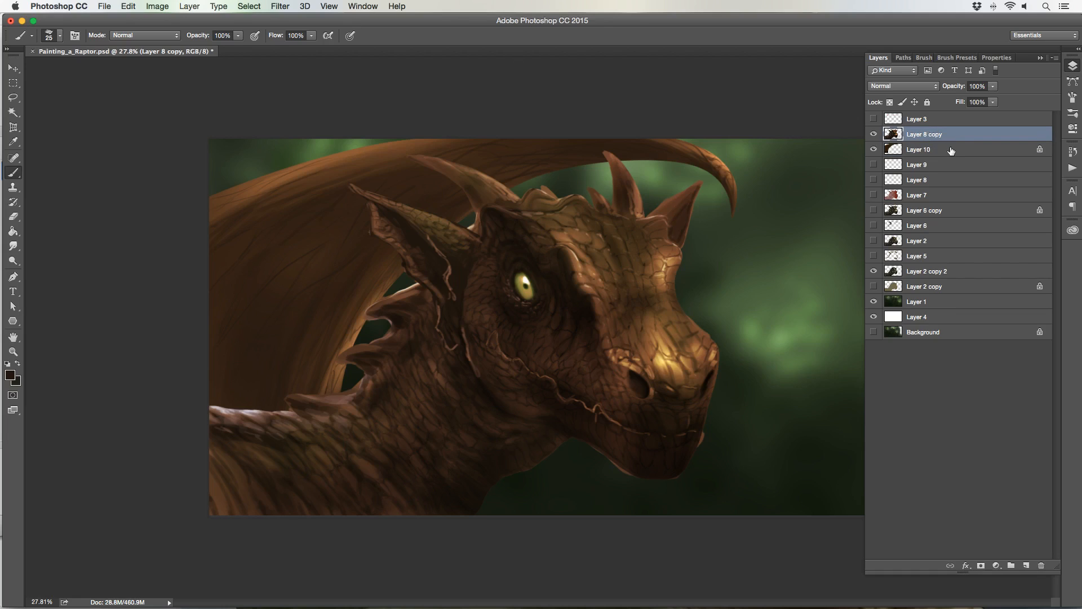
left_click(157, 8)
mouse_move(166, 38)
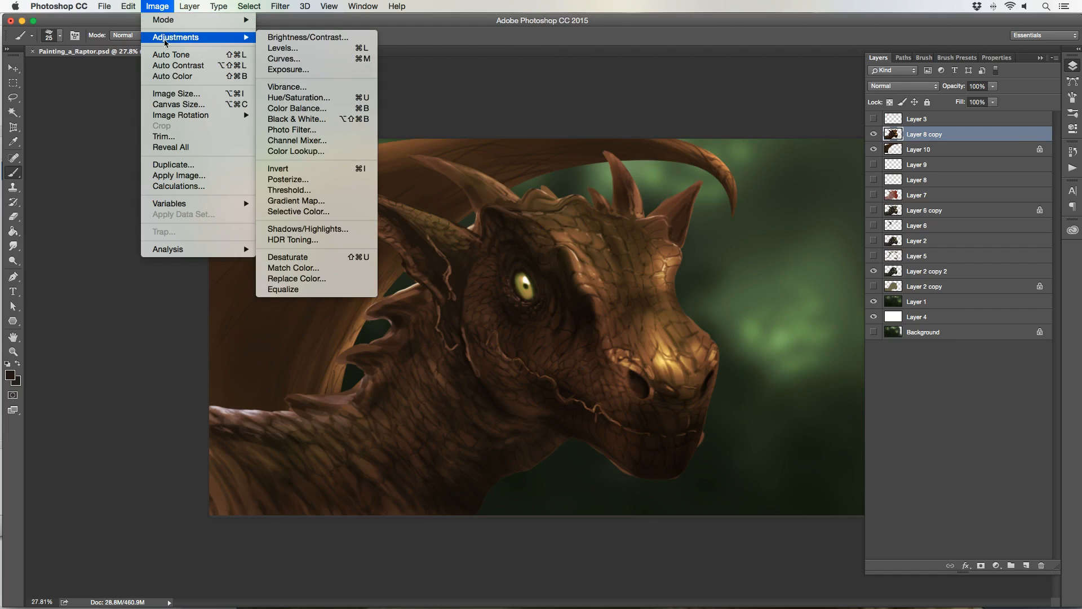
left_click(320, 102)
left_click_drag(658, 121, 827, 192)
mouse_move(857, 264)
left_mouse_down()
mouse_move(789, 265)
mouse_move(896, 264)
mouse_move(880, 265)
left_mouse_up()
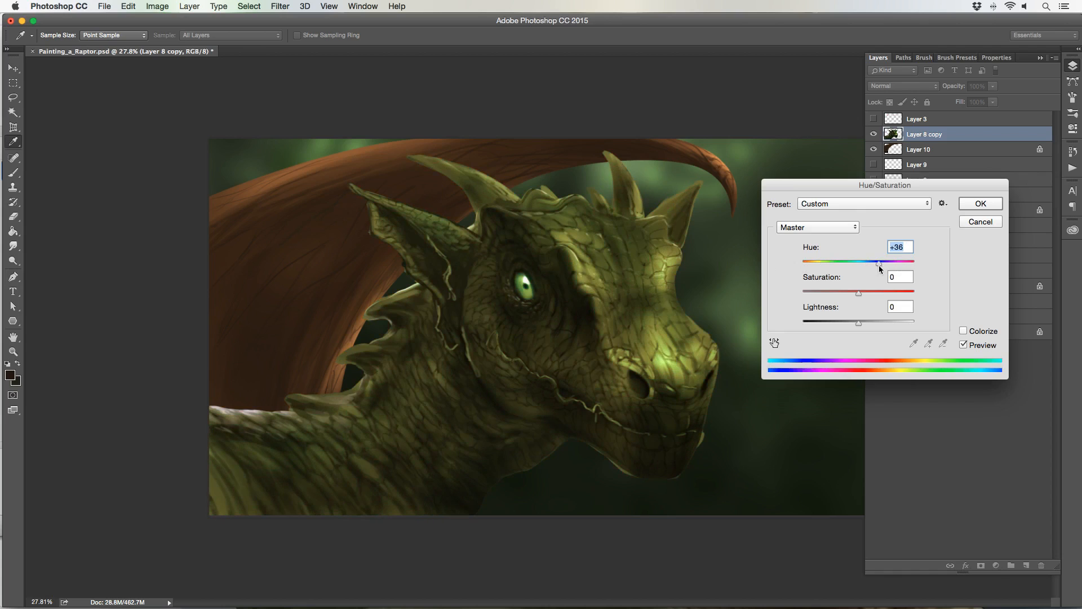
left_click(980, 221)
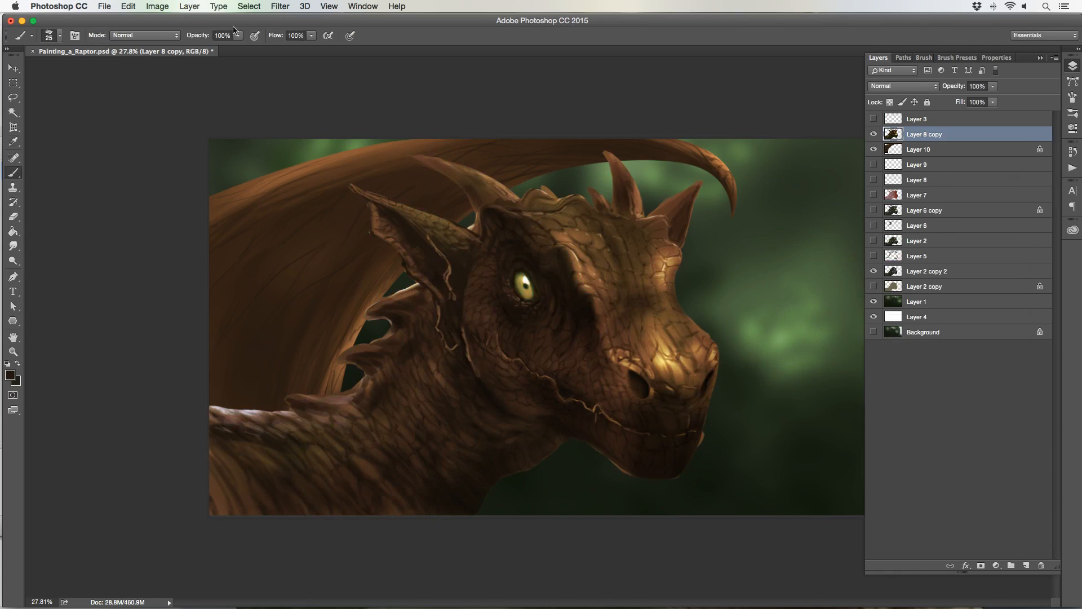
- Open Color Balance for the dragon's head and body layer and set the midtones to +16, +3 and +34
left_click(157, 6)
mouse_move(159, 36)
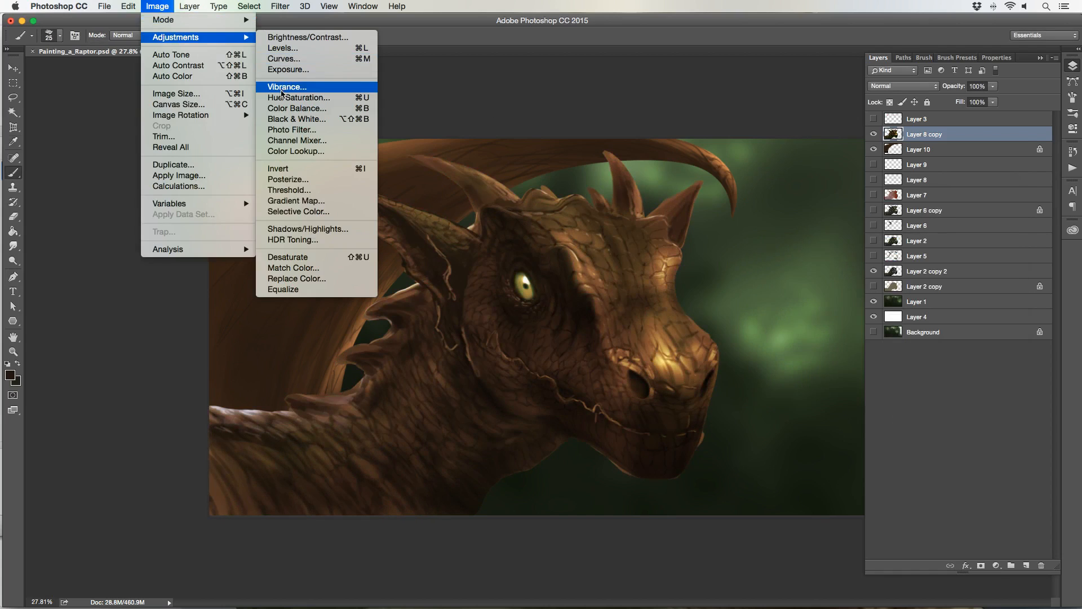
left_click(291, 109)
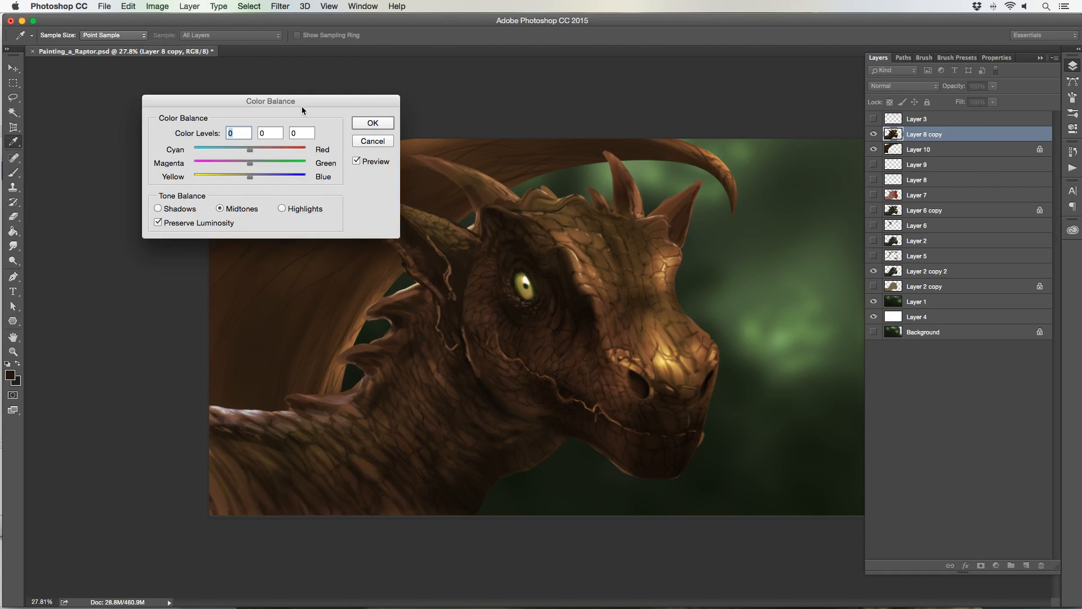
left_click_drag(321, 99, 937, 367)
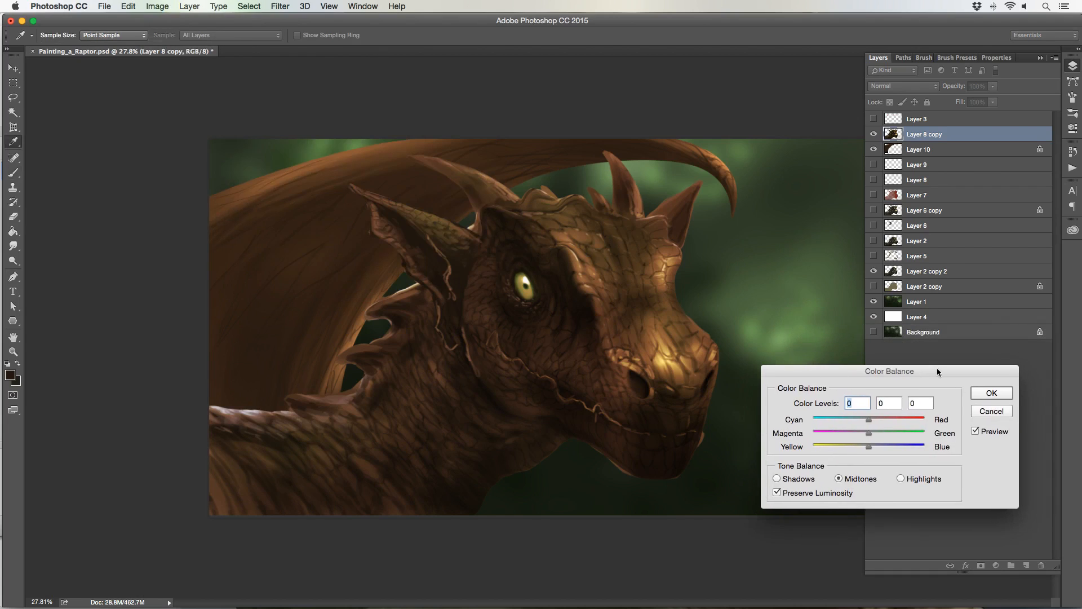
left_click_drag(868, 446, 877, 423)
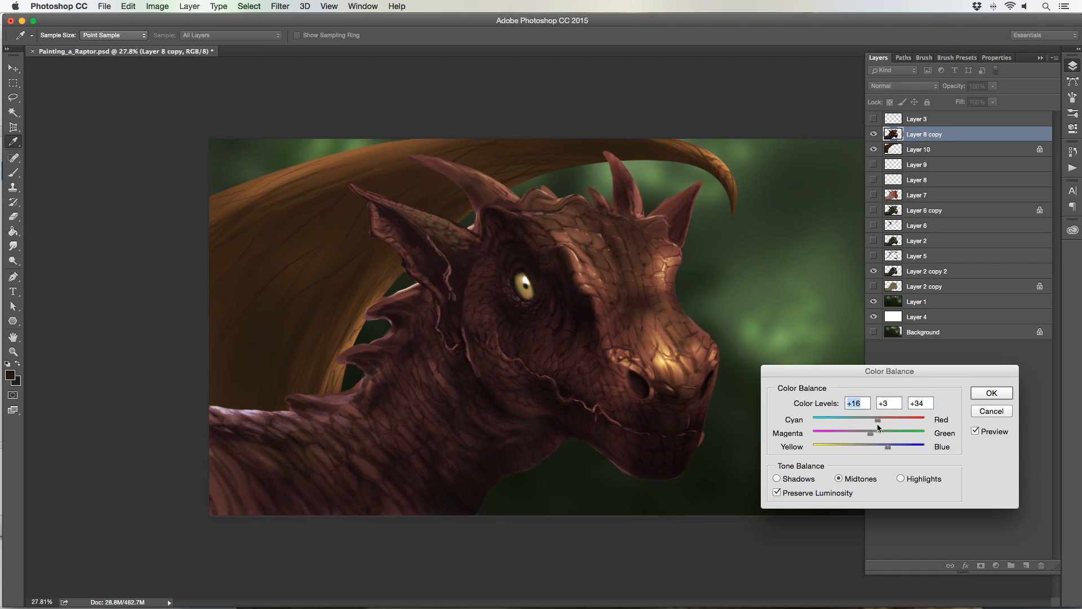
- Set the shadow color levels to +25, +13 and +8 and apply the color balance to the dragon
left_click(808, 479)
mouse_move(875, 420)
left_mouse_down()
mouse_move(897, 422)
mouse_move(871, 423)
mouse_move(884, 448)
mouse_move(873, 448)
mouse_move(871, 422)
mouse_move(861, 434)
mouse_move(876, 423)
left_mouse_up()
left_click(876, 423)
mouse_move(872, 434)
left_mouse_down()
mouse_move(888, 435)
mouse_move(872, 436)
mouse_move(883, 422)
left_mouse_up()
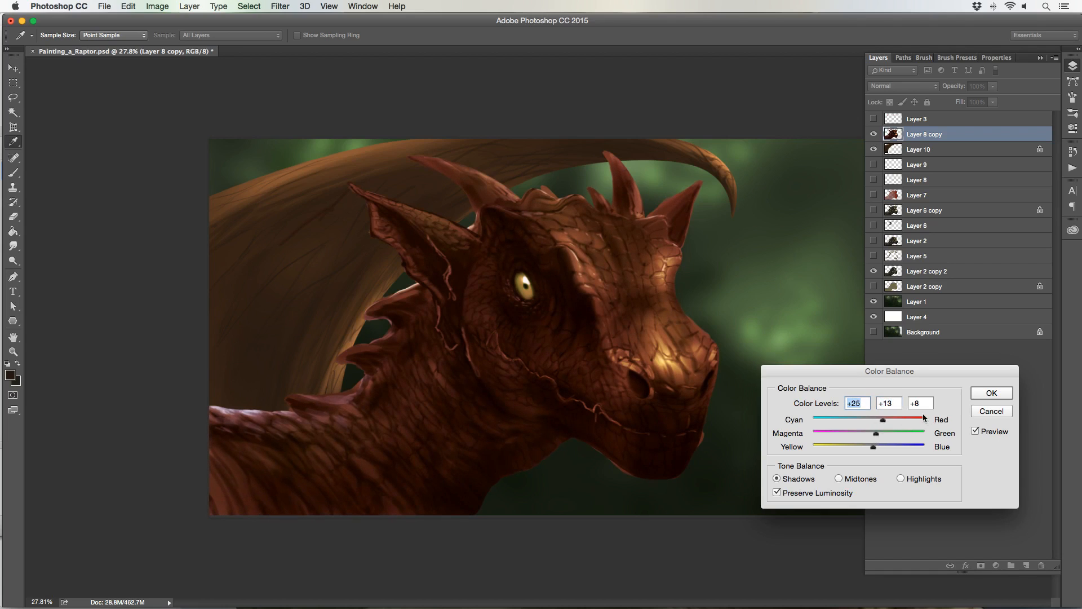
left_click(985, 394)
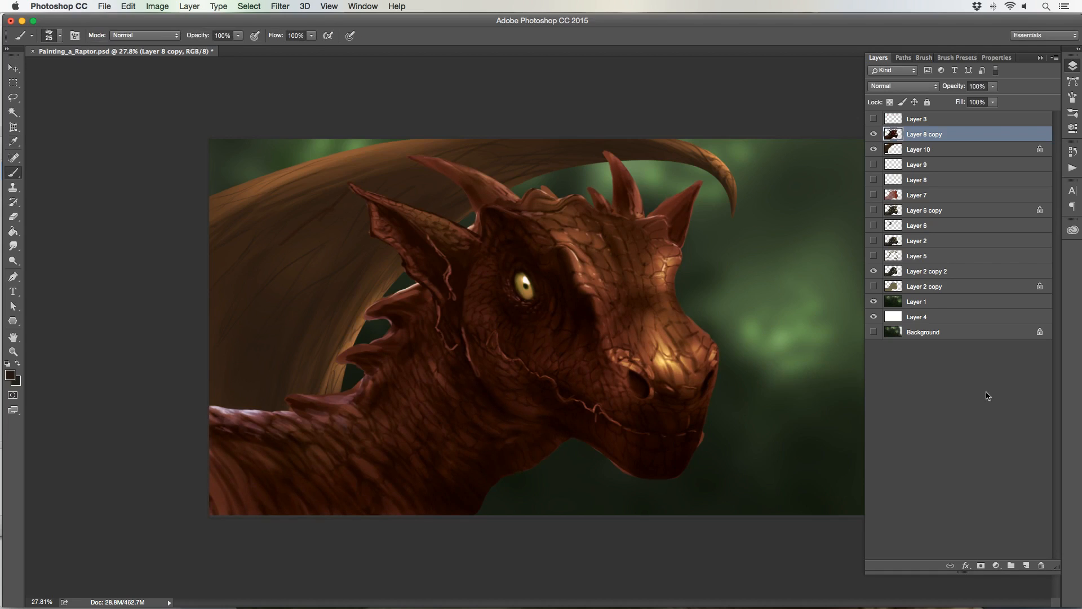
- Apply Color Balance to the wing on Layer 10, shifting the midtones toward red and setting the shadows to +32, +27 and +19
left_click(944, 152)
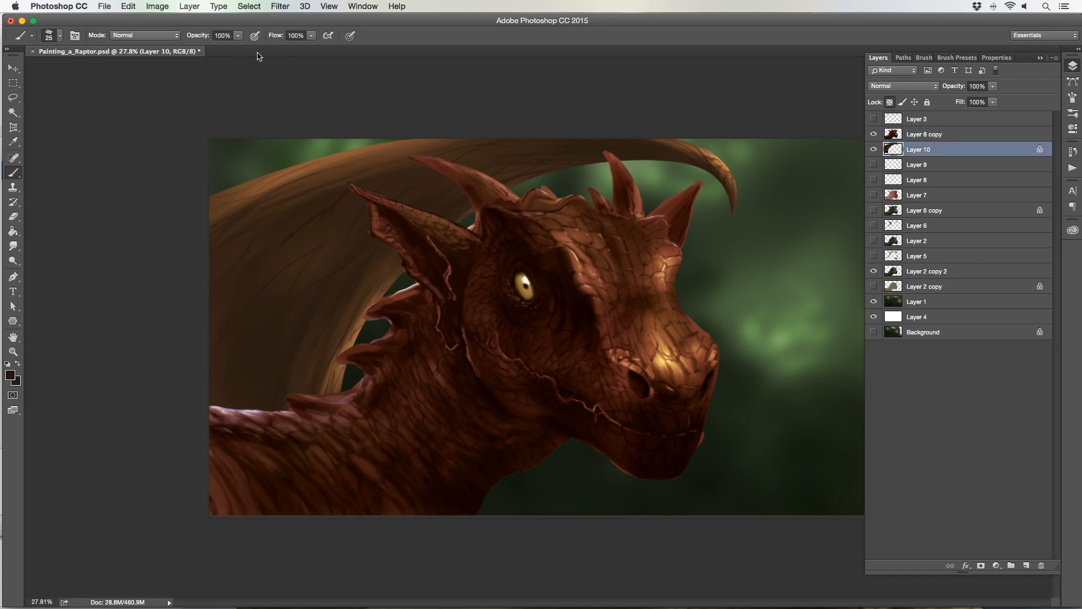
left_click(167, 8)
mouse_move(179, 37)
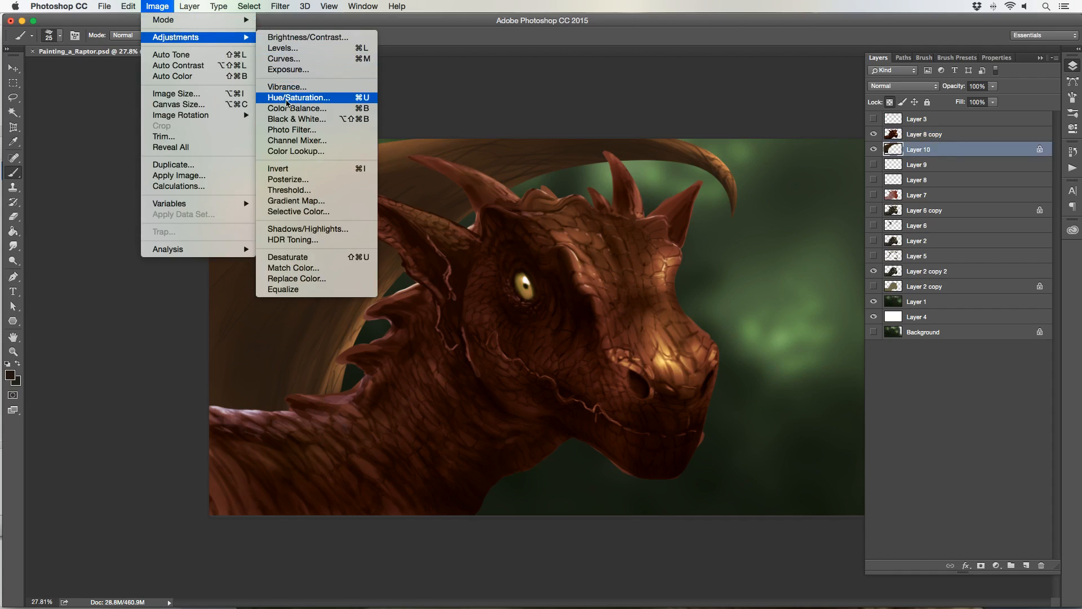
left_click(289, 108)
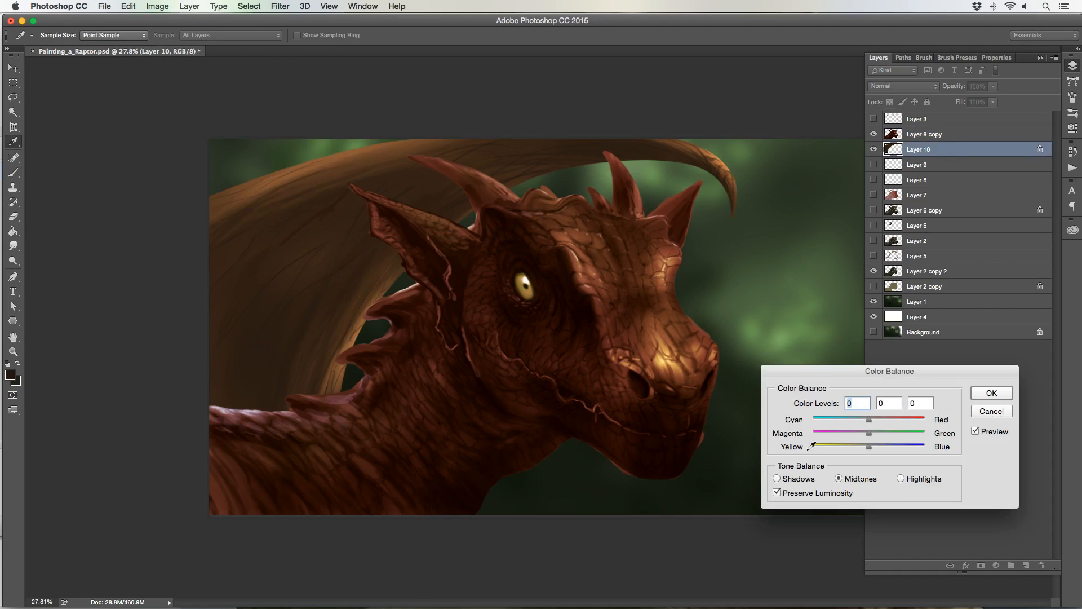
left_click_drag(868, 436, 847, 432)
left_click(882, 419)
left_click_drag(857, 432, 888, 433)
left_click(777, 479)
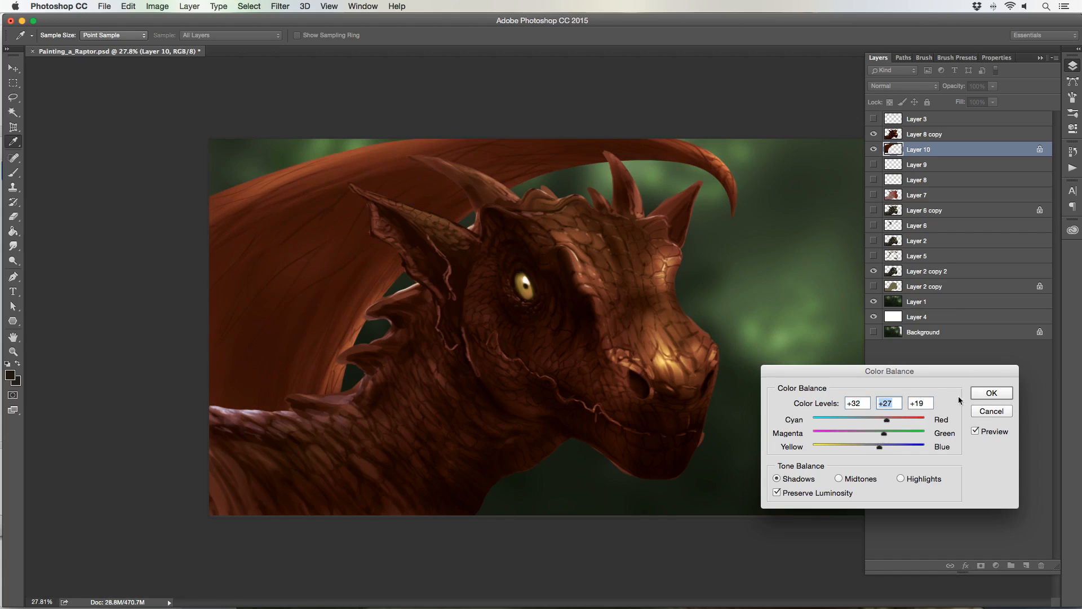
left_click(991, 392)
key("b")
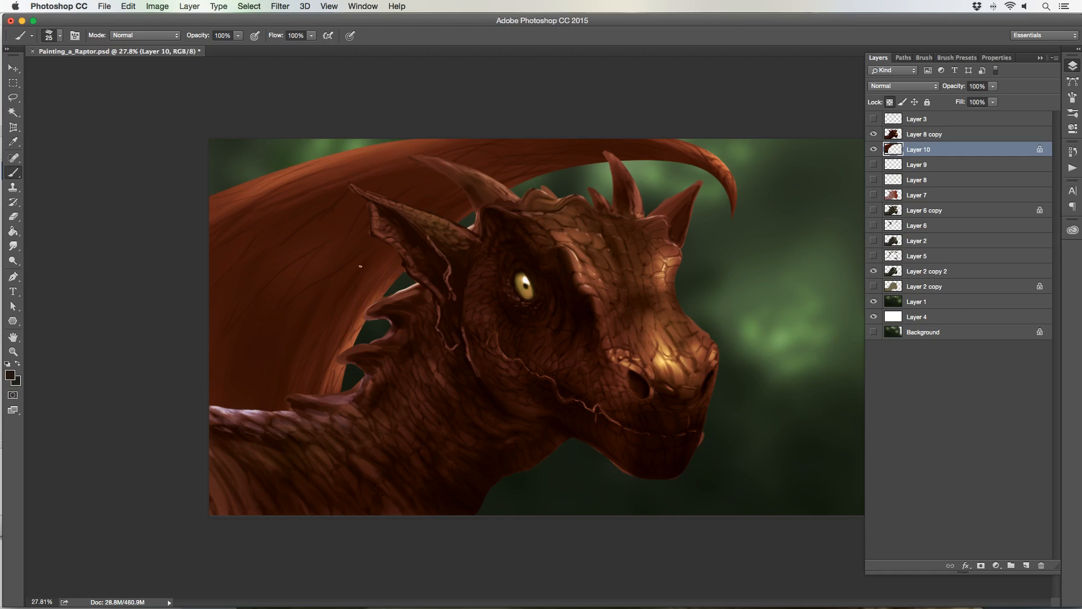
left_click(248, 6)
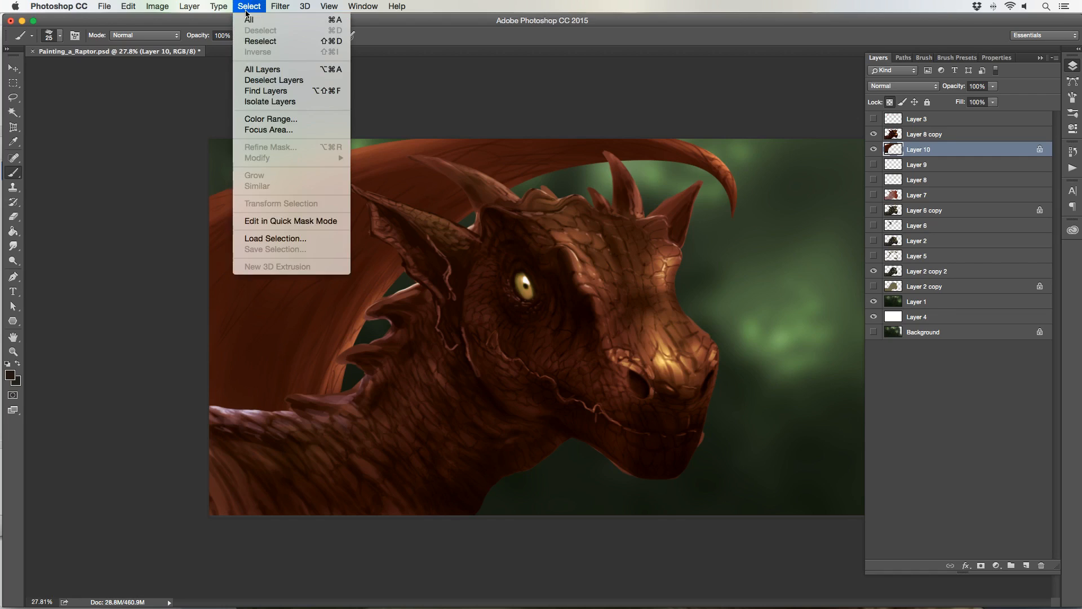
left_click(265, 120)
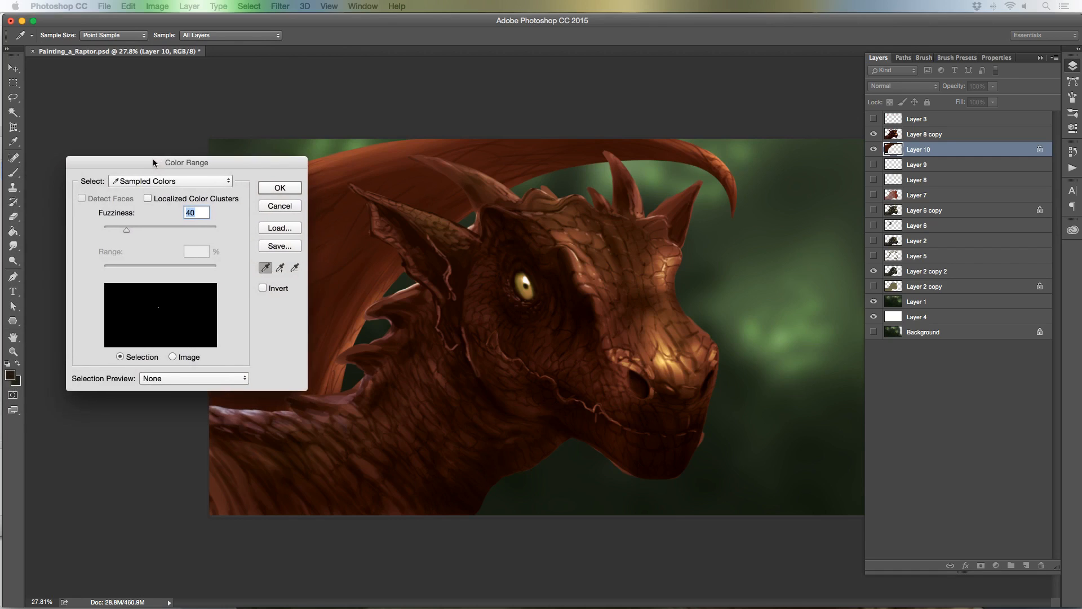
left_click(277, 204)
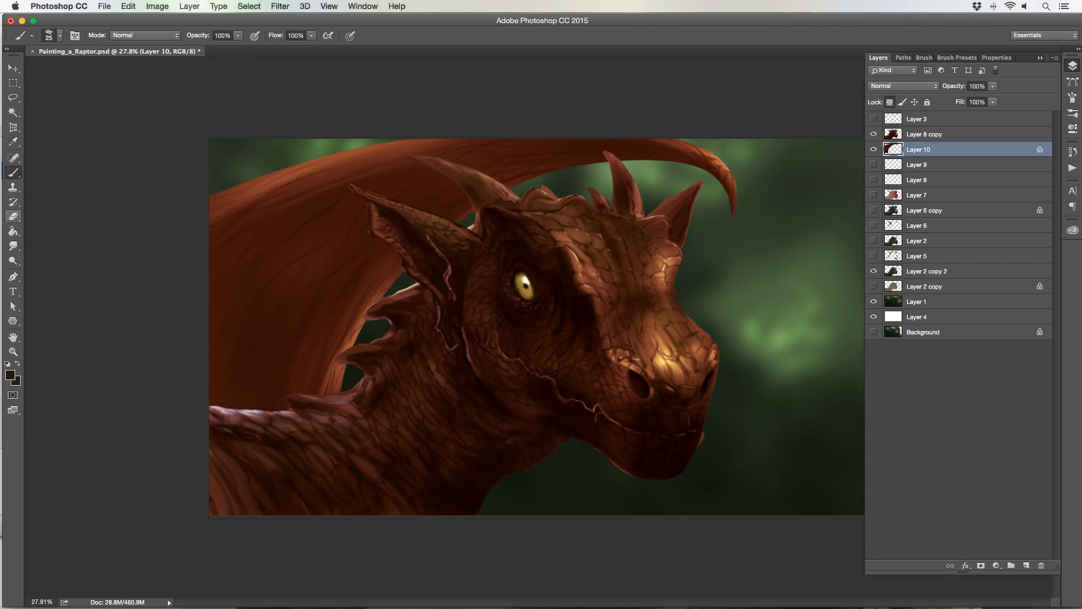
- Sample a dark red-brown from the dragon's neck as the foreground colour
left_click(10, 374)
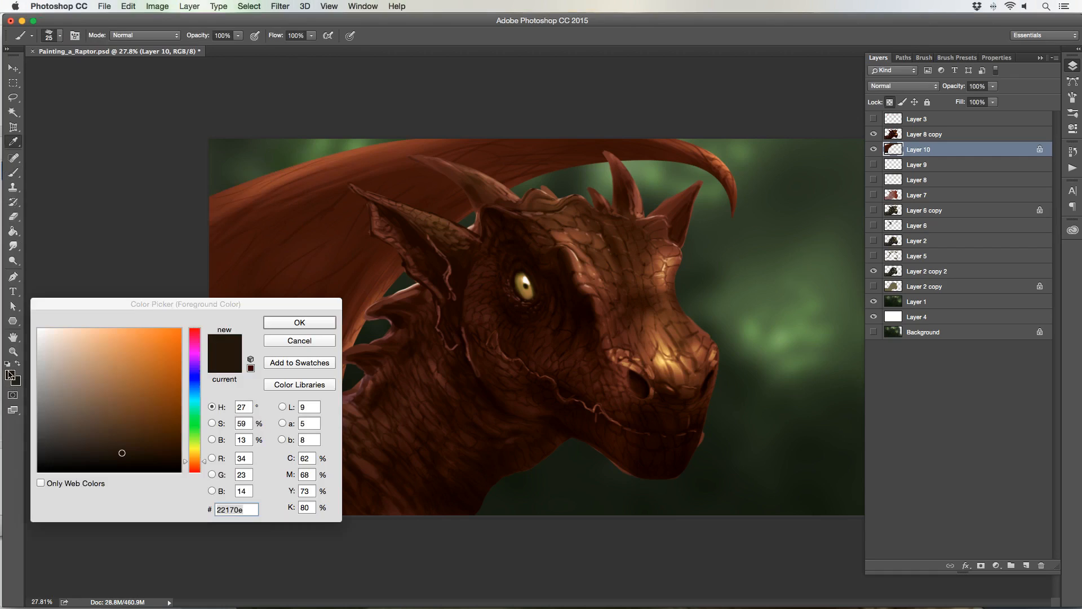
left_click(418, 342)
left_click(301, 323)
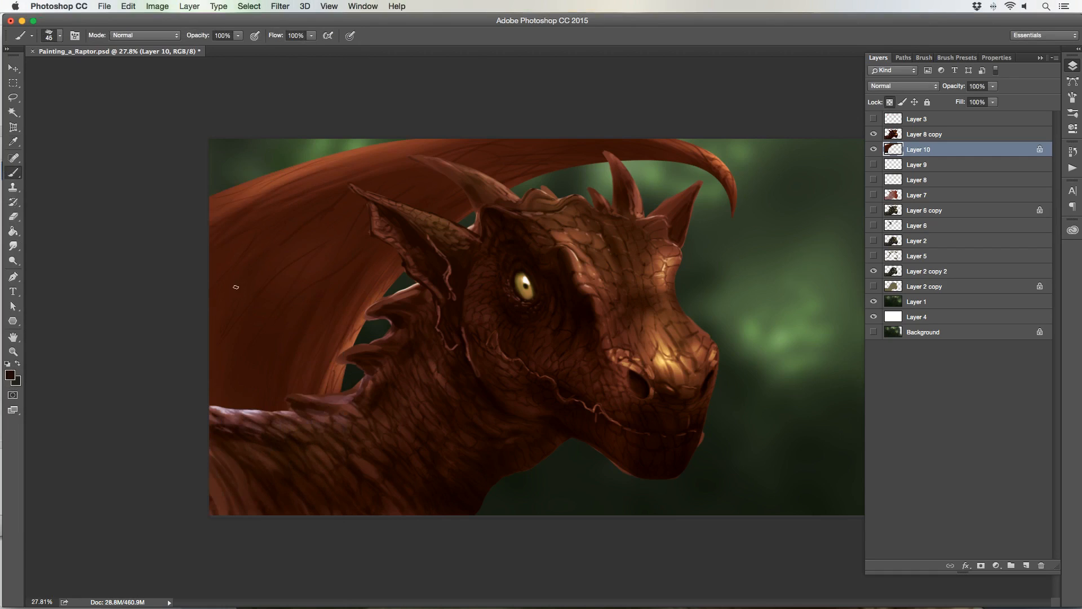
- Enlarge the brush to 150 px and paint dark red-brown shading over the lower part of the wing on Layer 10
key("bracketright")
key("bracketright")
key("bracketright")
key("bracketright")
key("bracketright")
key("bracketright")
key("bracketright")
key("bracketright")
mouse_move(223, 315)
left_mouse_down()
mouse_move(244, 261)
mouse_move(283, 226)
mouse_move(244, 246)
mouse_move(268, 265)
mouse_move(298, 255)
mouse_move(252, 339)
mouse_move(249, 390)
mouse_move(281, 401)
mouse_move(380, 255)
mouse_move(324, 394)
mouse_move(389, 254)
mouse_move(381, 246)
mouse_move(281, 331)
left_mouse_up()
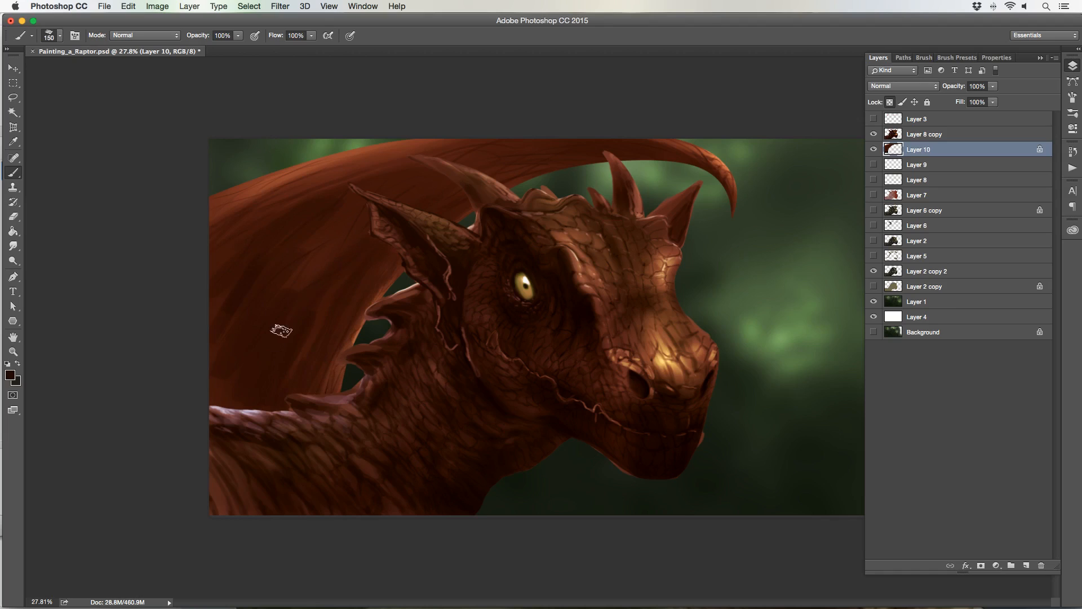
- Paint finer dark streaks along the upper wing and its membrane, reducing the brush from 100 to 40 px
key("bracketleft")
key("bracketleft")
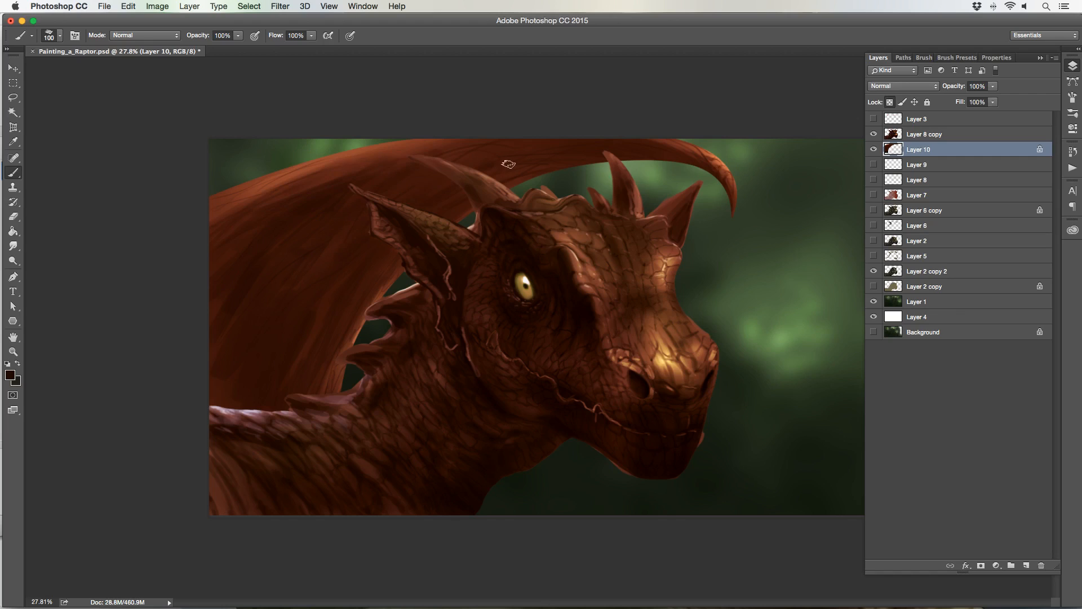
key("bracketright")
key("bracketleft")
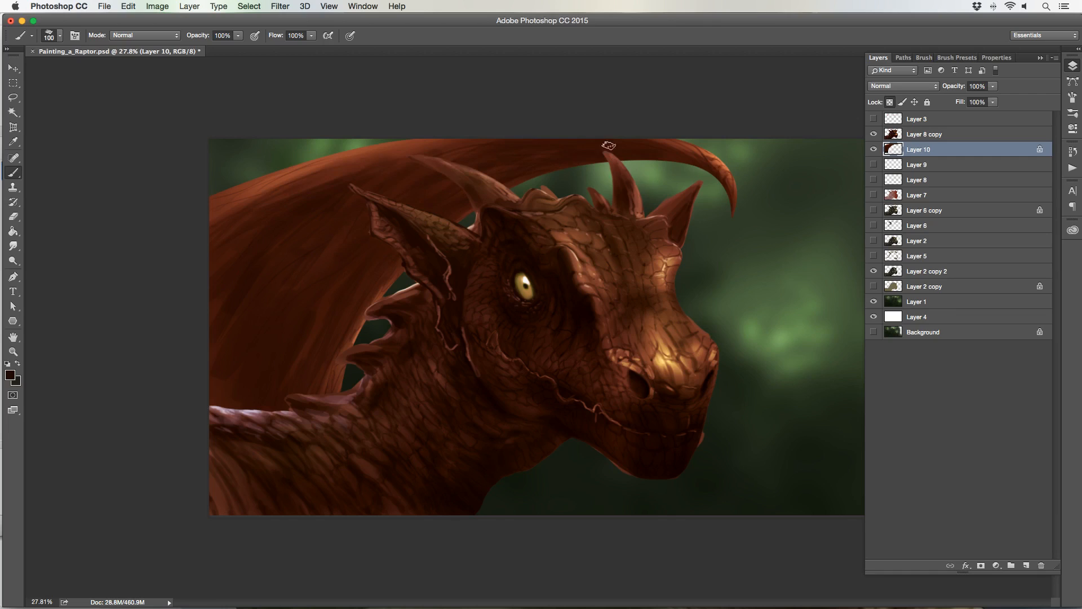
key("bracketleft")
key("bracketleft")
key("bracketleft")
key("bracketleft")
key("bracketleft")
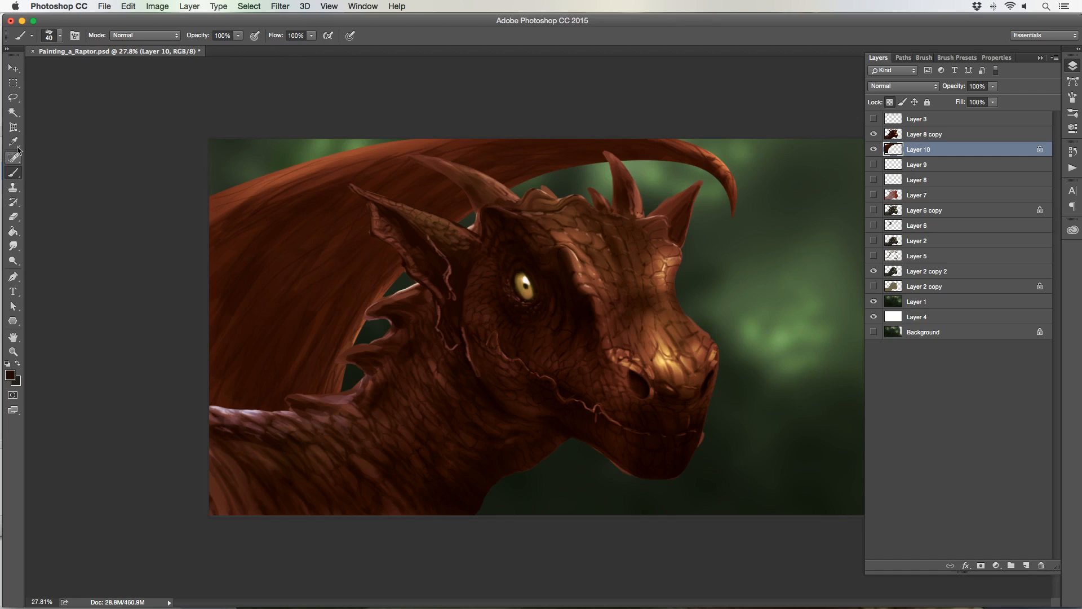
- Choose the 010 - RAM - Paint Set - Very Soft Brush preset and set the brush's blending mode to Multiply
left_click(60, 35)
left_click(67, 318)
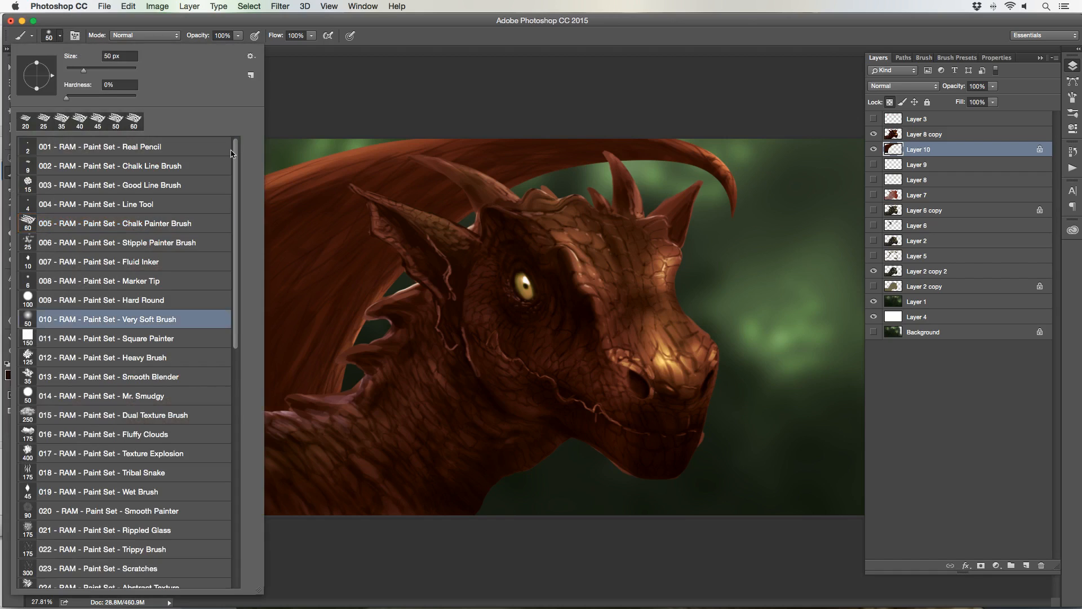
left_click(296, 73)
left_click(122, 34)
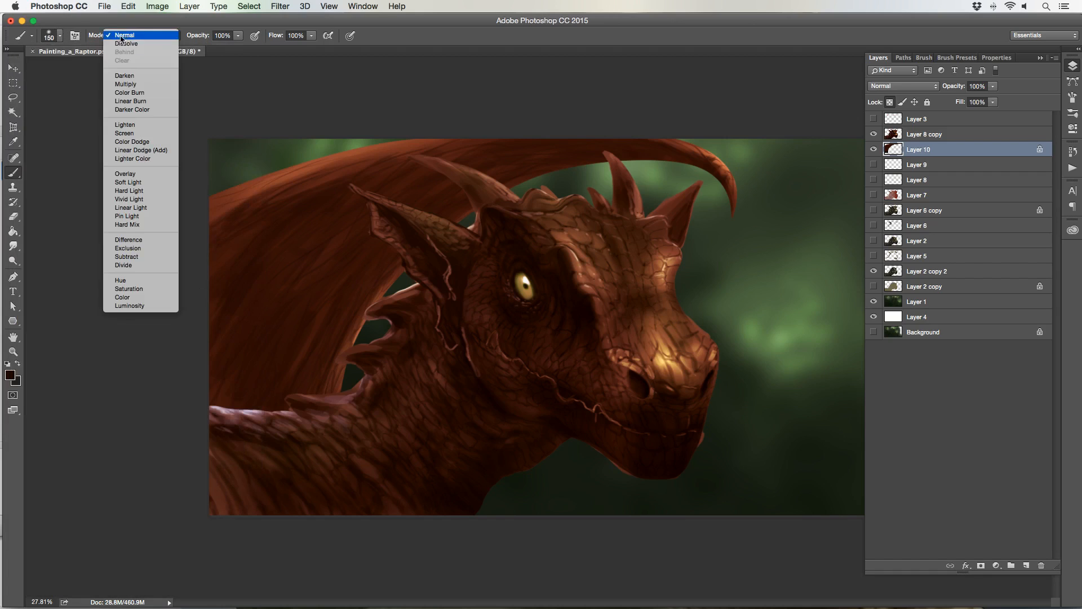
left_click(123, 84)
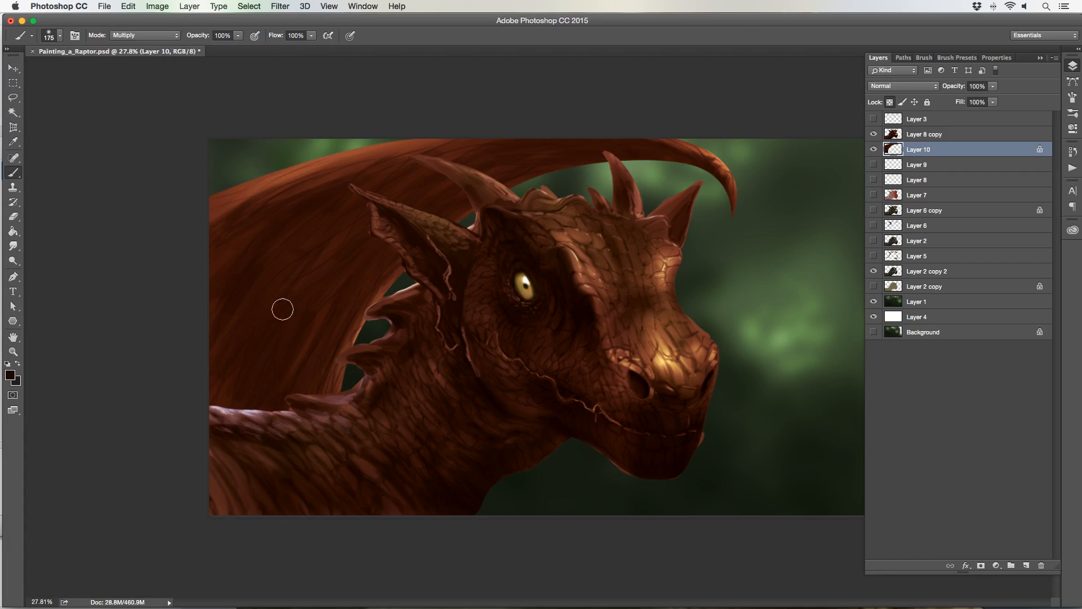
- Enlarge the soft brush to 700 px and darken the wing with broad Multiply shading
key("bracketright")
key("bracketright")
key("bracketright")
key("bracketright")
key("bracketright")
key("bracketright")
key("bracketright")
key("bracketright")
key("bracketright")
key("bracketright")
key("bracketleft")
key("bracketleft")
left_click(982, 566)
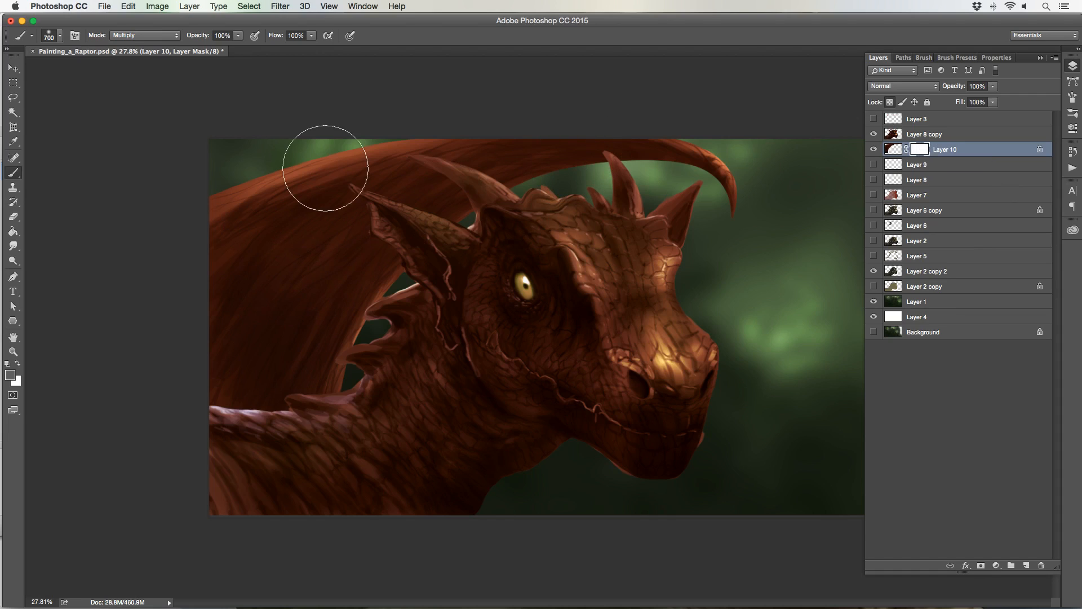
key("ctrl+z")
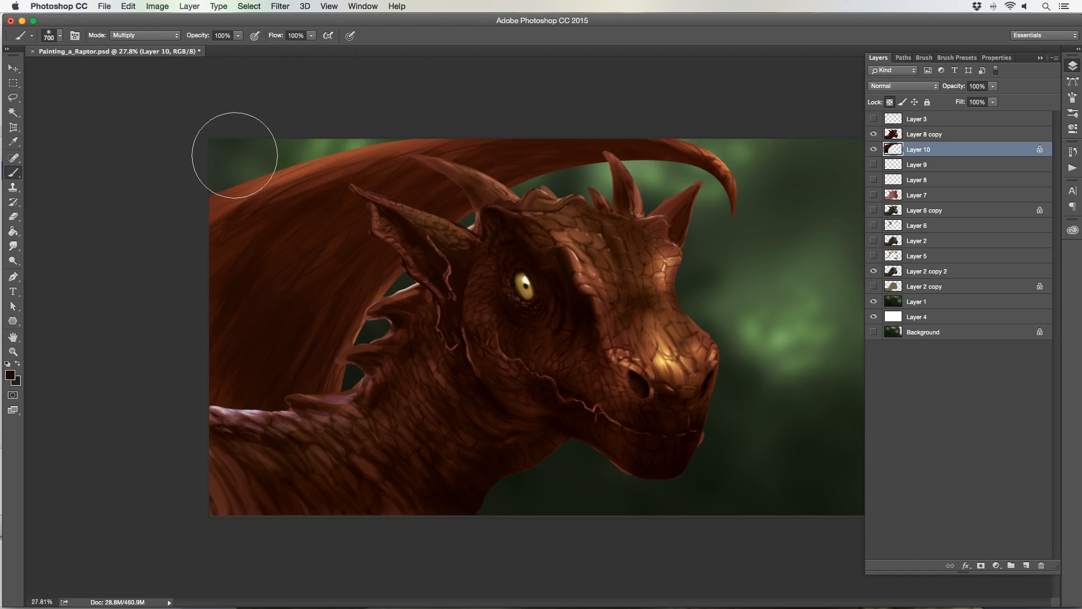
left_click(981, 566)
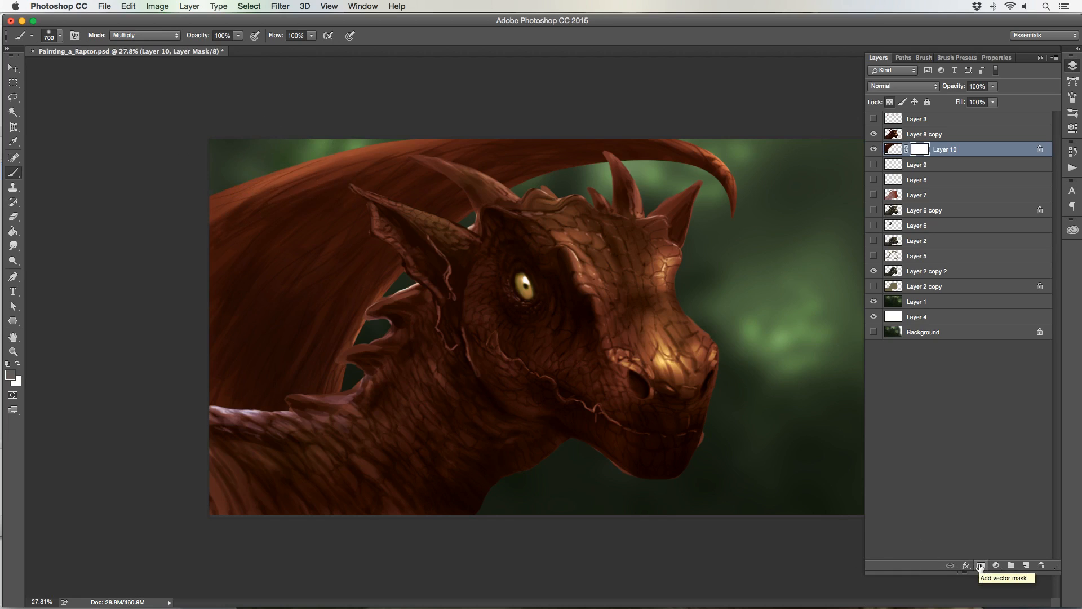
key("super+z")
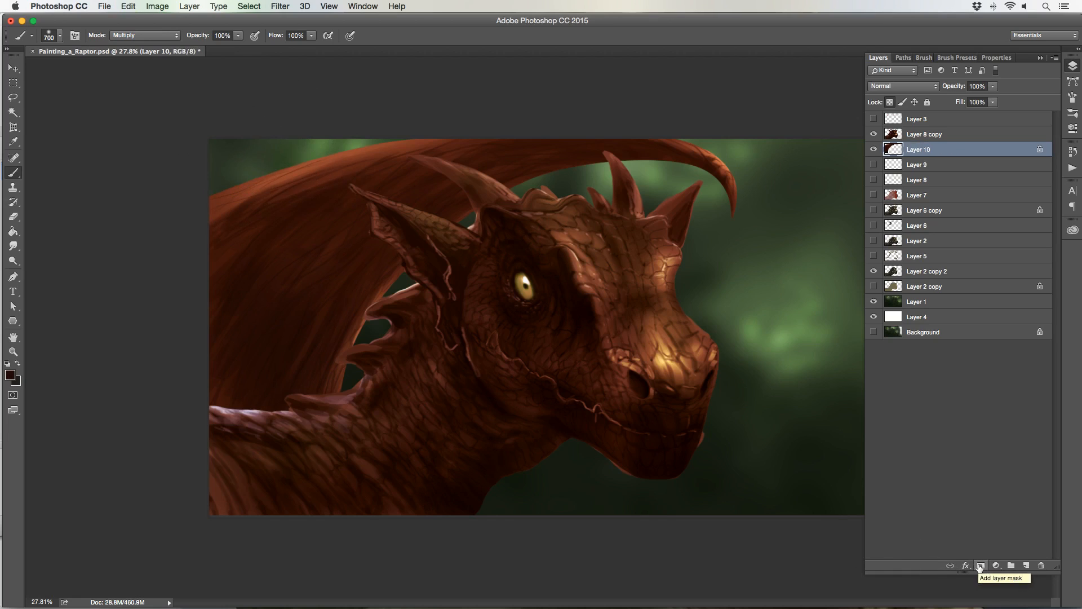
- Add a Color Balance adjustment layer above Layer 10, shift its midtones toward red, and compare the image with and without it
left_click(996, 566)
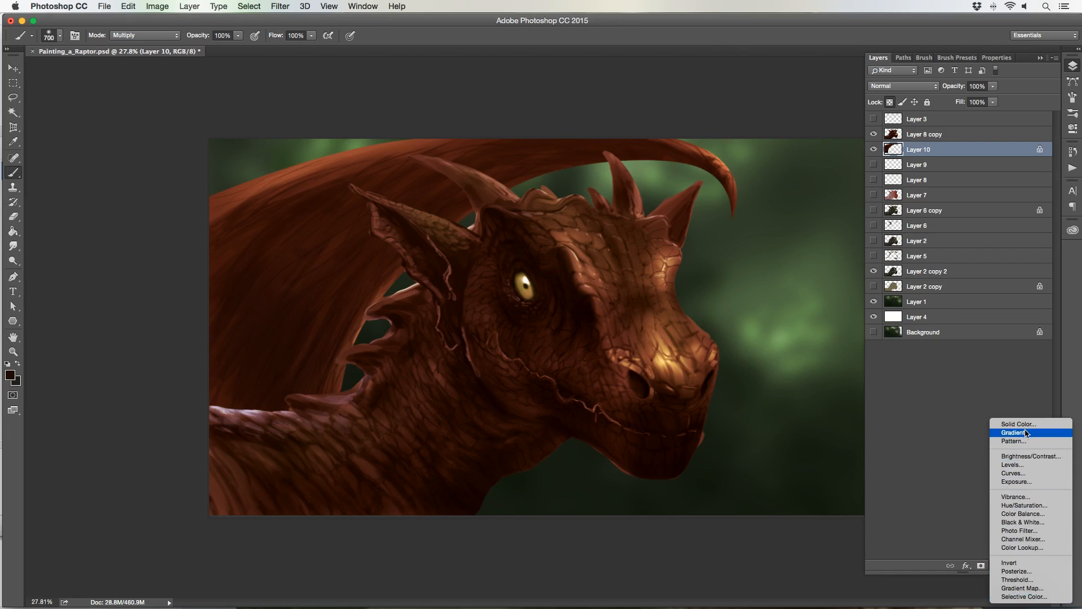
left_click(1022, 514)
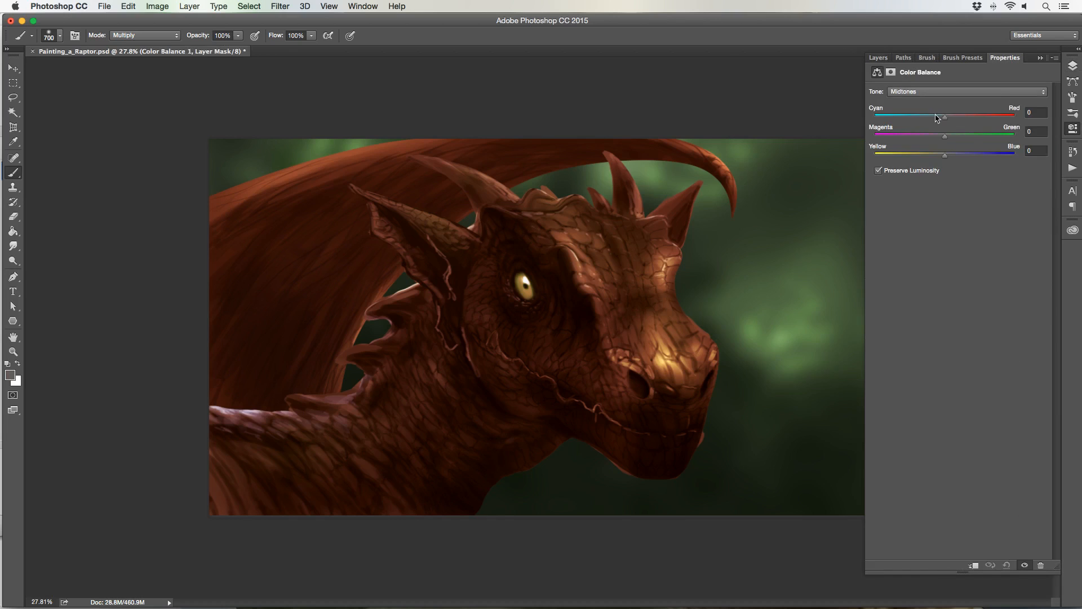
left_click_drag(936, 118, 969, 124)
mouse_move(948, 139)
left_mouse_down()
mouse_move(969, 139)
mouse_move(946, 143)
mouse_move(965, 158)
mouse_move(920, 158)
mouse_move(956, 158)
left_mouse_up()
left_click(885, 60)
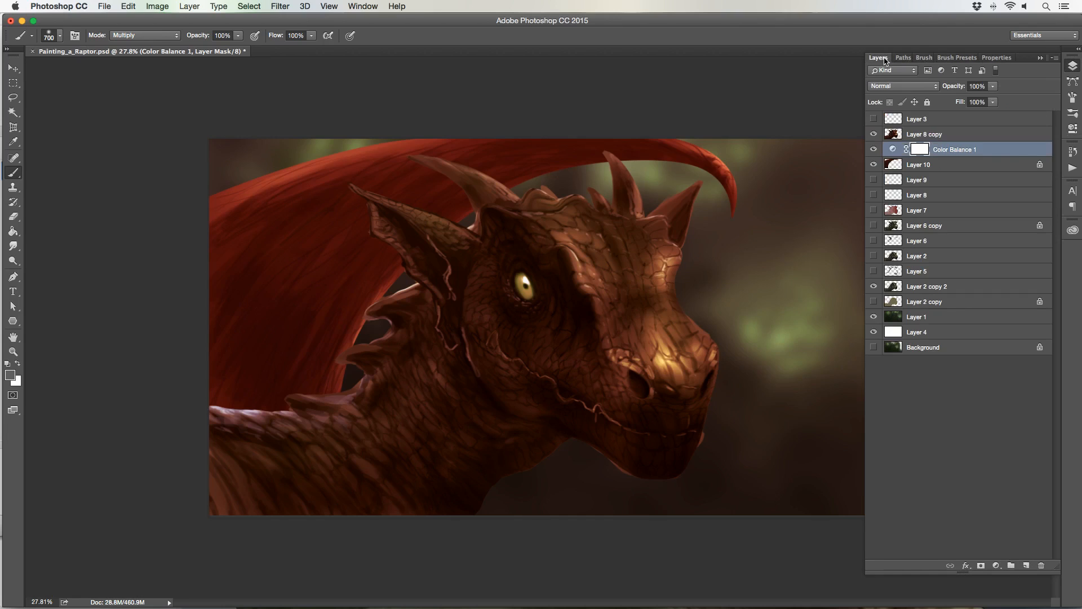
left_click(874, 150)
left_click(873, 150)
left_click(874, 150)
left_click(874, 150)
- Select Layer 10 for painting and sample the golden highlight on the dragon's snout as the foreground colour
left_click(12, 352)
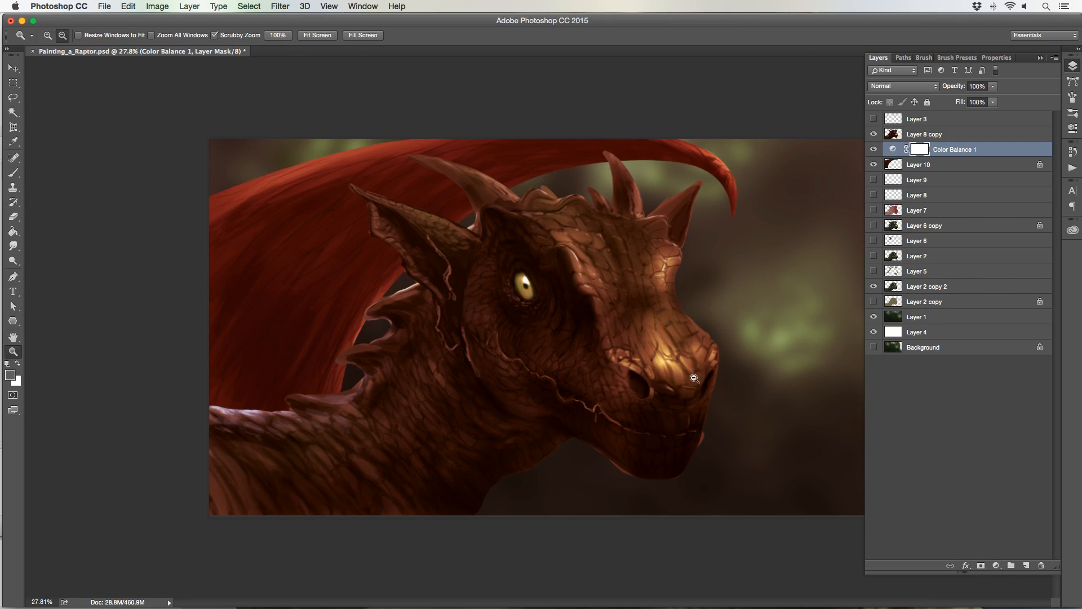
left_click_drag(664, 324, 697, 318)
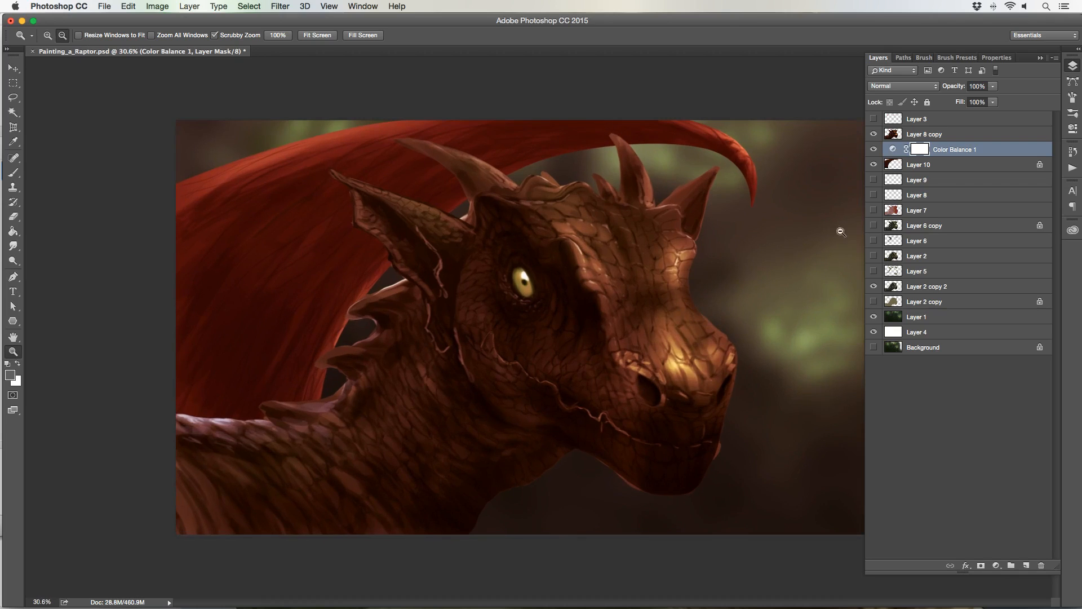
left_click(948, 168)
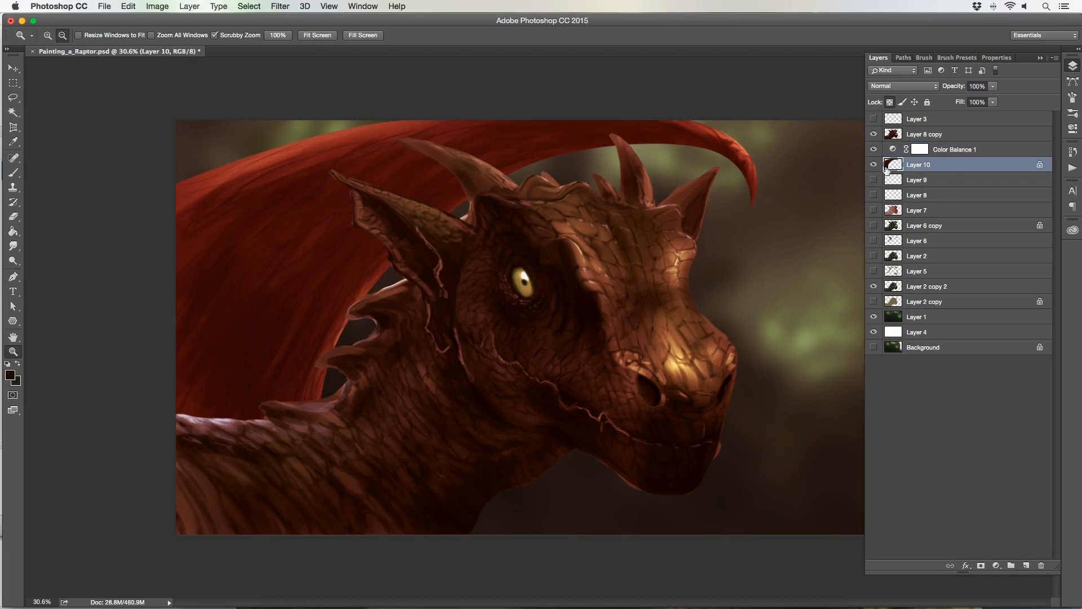
left_click(14, 172)
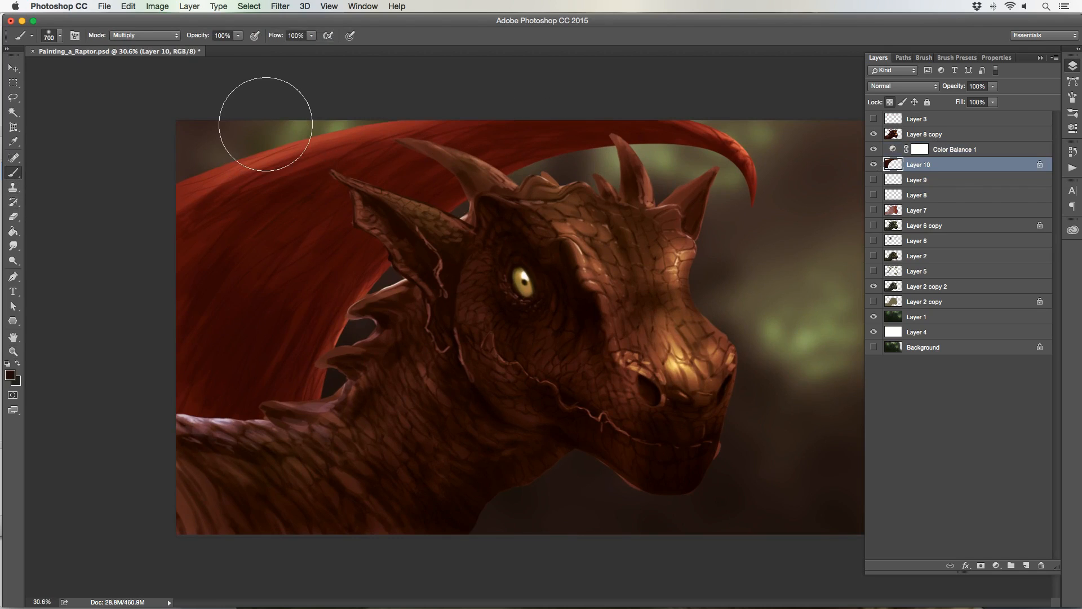
left_click(677, 350, "alt")
- Reduce the soft brush to 60 px and set its blending mode back to Normal
key("bracketleft")
key("bracketleft")
key("bracketleft")
key("bracketleft")
key("bracketleft")
key("bracketleft")
key("bracketleft")
key("bracketleft")
key("bracketleft")
key("bracketleft")
key("bracketleft")
key("bracketleft")
key("bracketleft")
key("bracketleft")
left_click(121, 35)
left_click(123, 9)
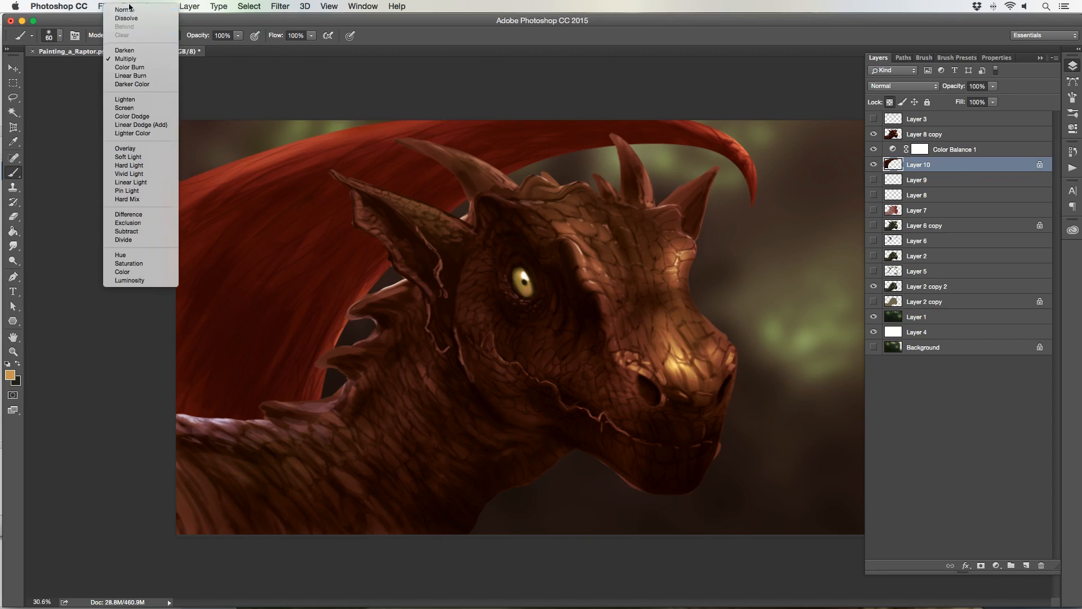
- Paint golden highlights along the wing's upper edge, varying the brush between 15 and 70 px
key("bracketleft")
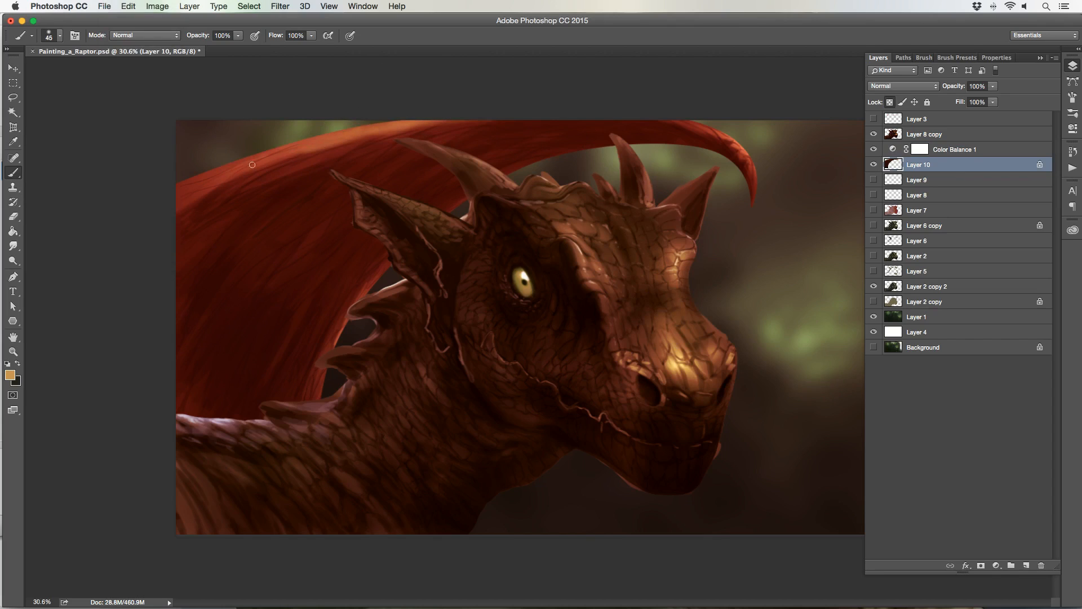
key("bracketleft")
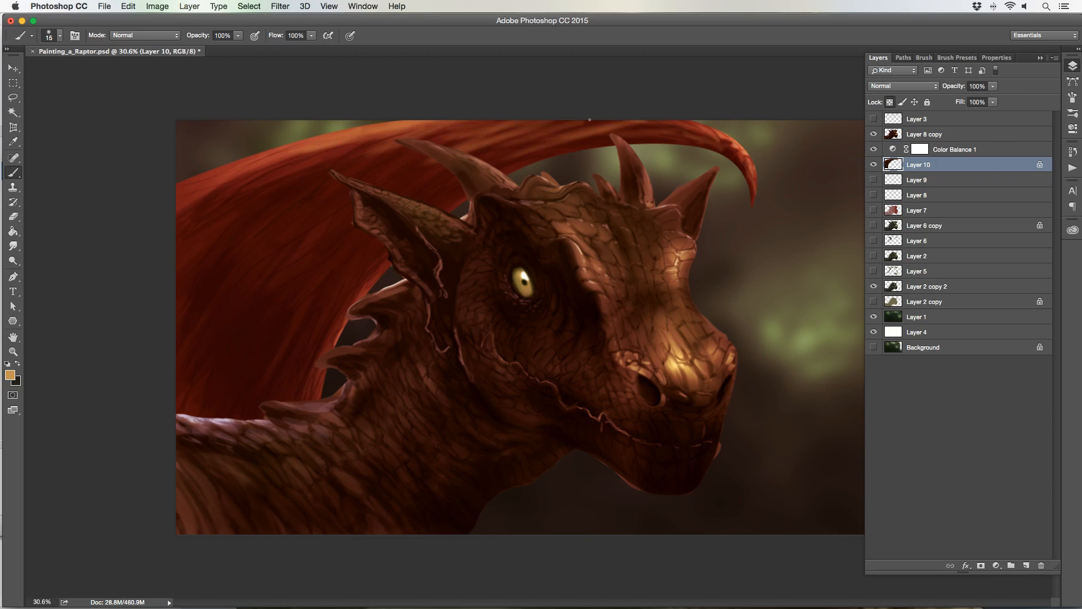
key("bracketright")
key("bracketright")
key("bracketright")
key("bracketright")
key("bracketright")
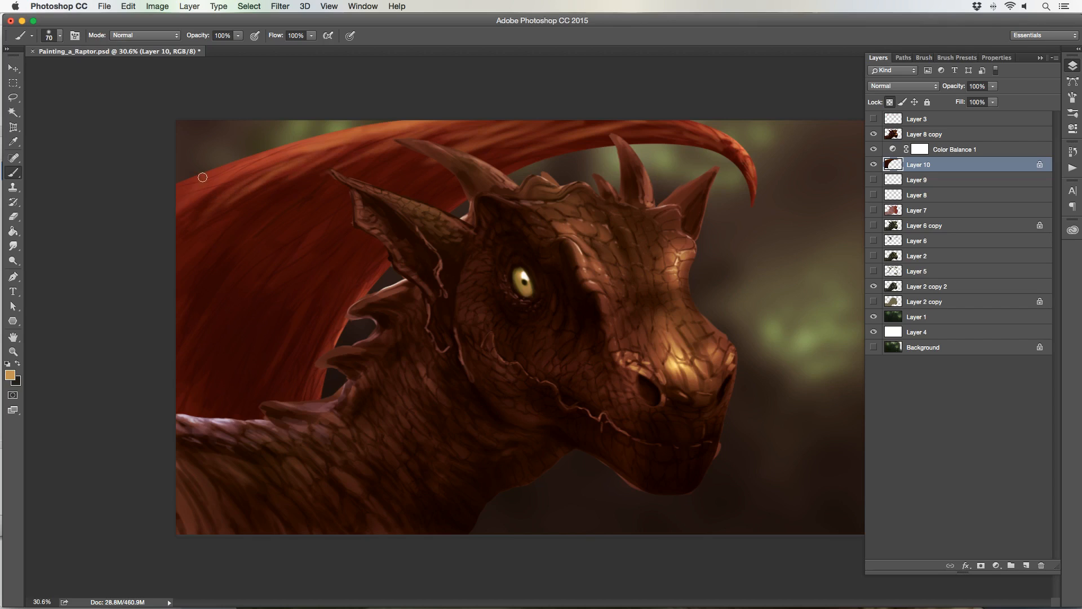
key("bracketleft")
key("bracketright")
key("bracketright")
key("bracketright")
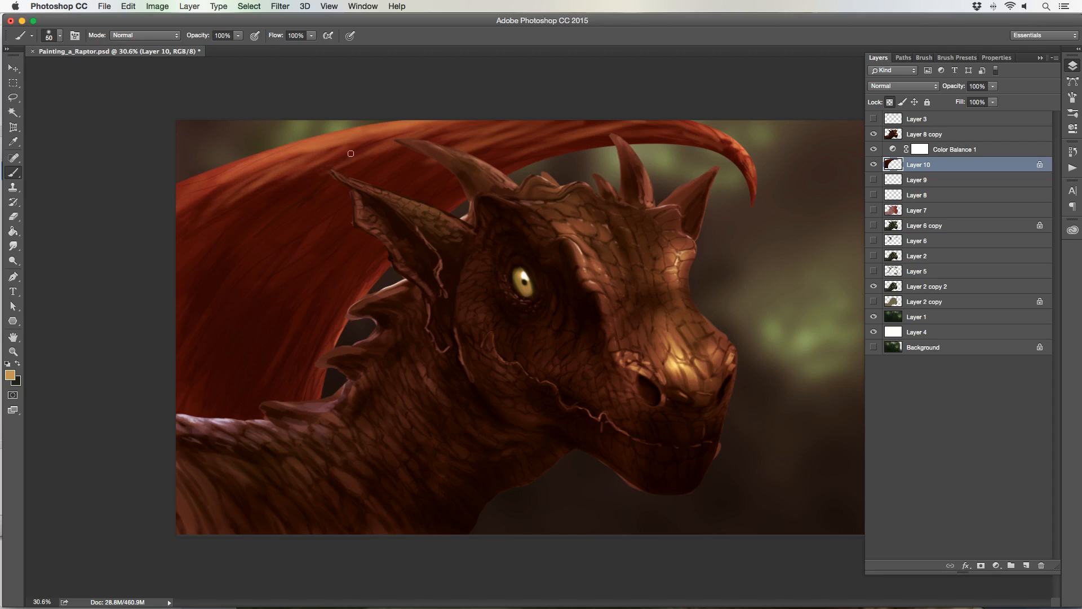
- Add finer golden streaks at the wing's outer left edge and along the bend near its tip with a 30 to 45 px brush
key("bracketleft")
key("bracketleft")
key("bracketleft")
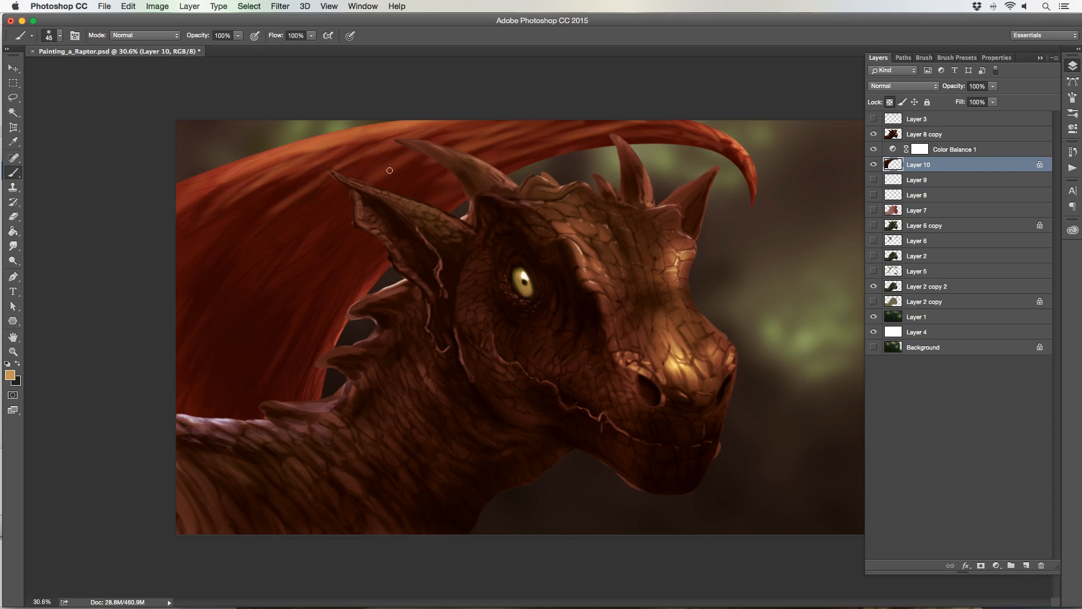
key("bracketleft")
key("bracketright")
left_click_drag(194, 205, 179, 217)
mouse_move(224, 183)
left_mouse_down()
mouse_move(183, 199)
mouse_move(186, 187)
left_mouse_up()
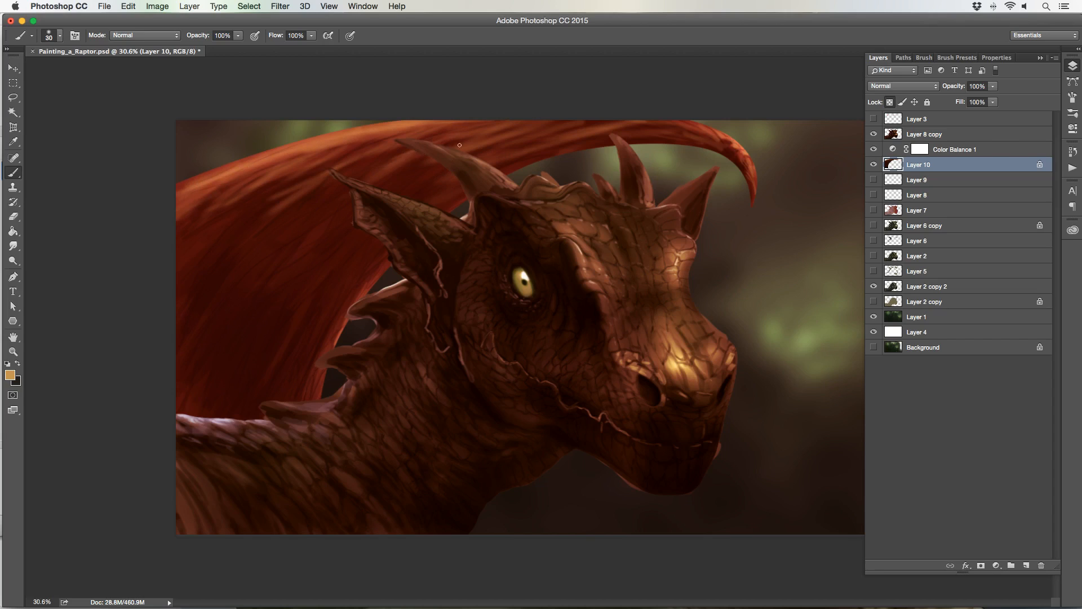
key("bracketright")
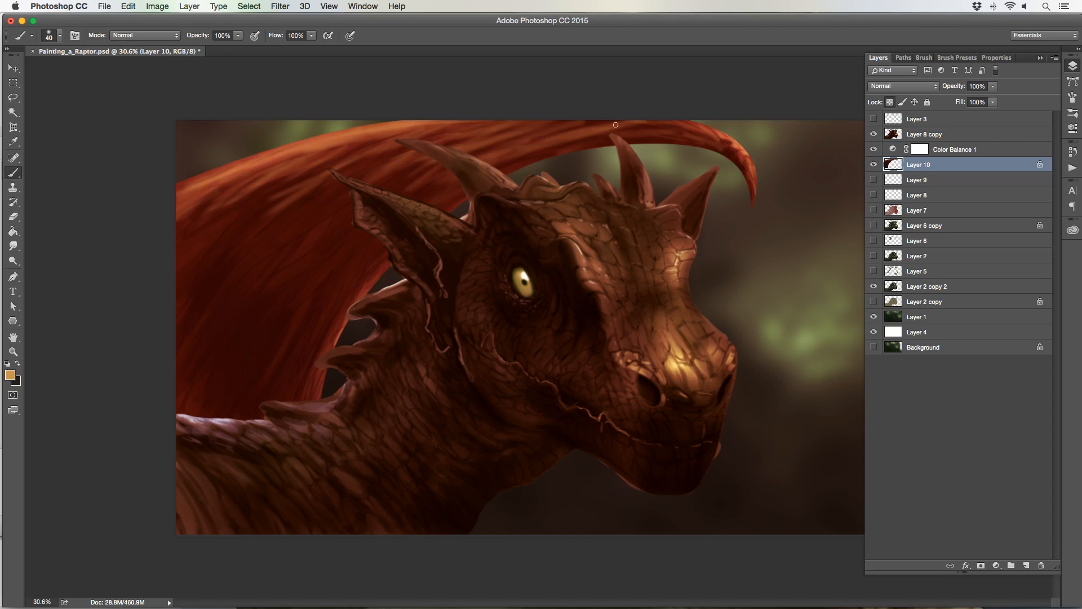
left_click_drag(655, 128, 642, 134)
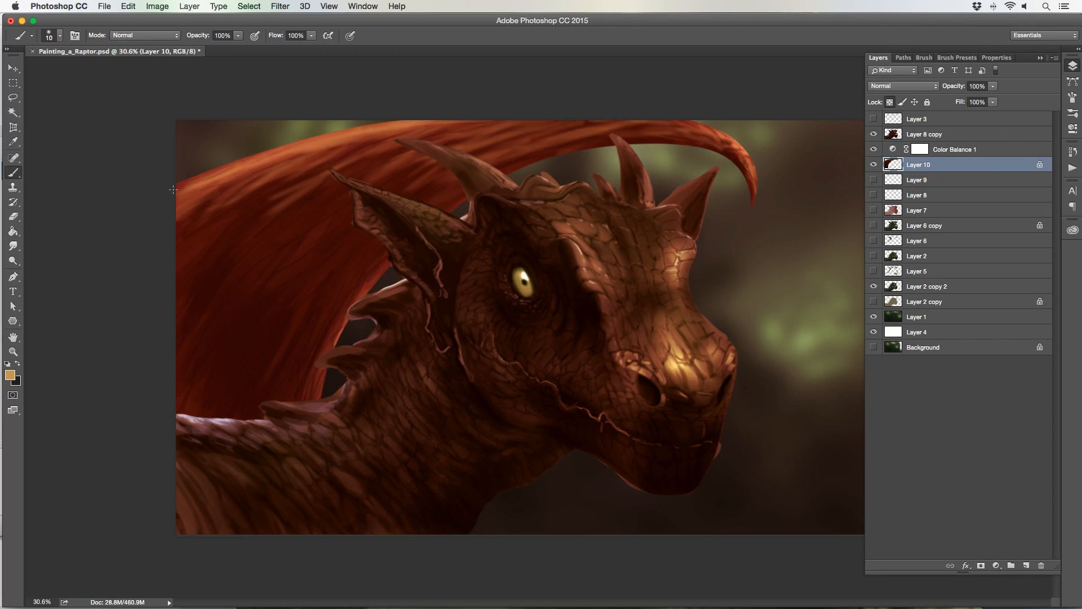
- Sample a near-black brown from the dragon's brow and paint dark streaks between the wing highlights with a 70 to 90 px brush
key("bracketright")
key("bracketright")
left_click(512, 232, "alt")
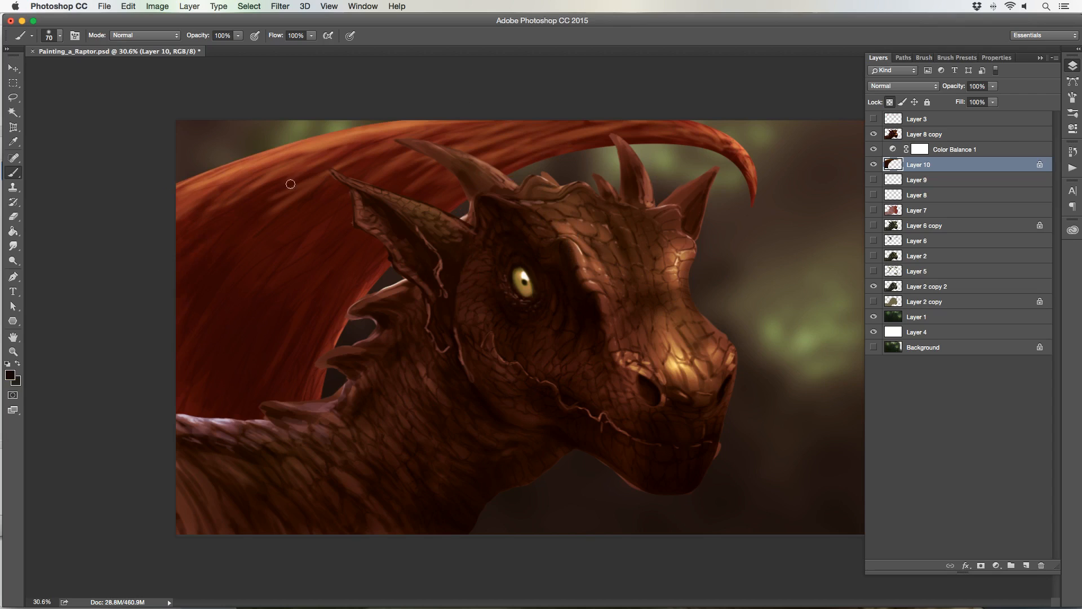
key("bracketright")
key("bracketright")
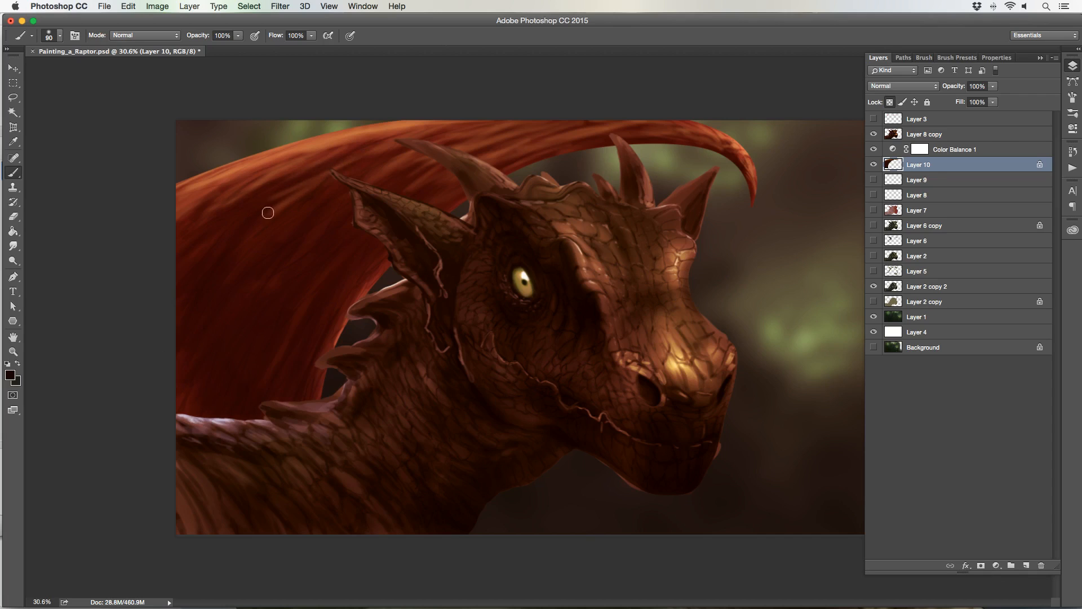
- Apply Hue/Saturation to the wing on Layer 10 with the saturation lowered to -14
left_click(156, 6)
mouse_move(171, 38)
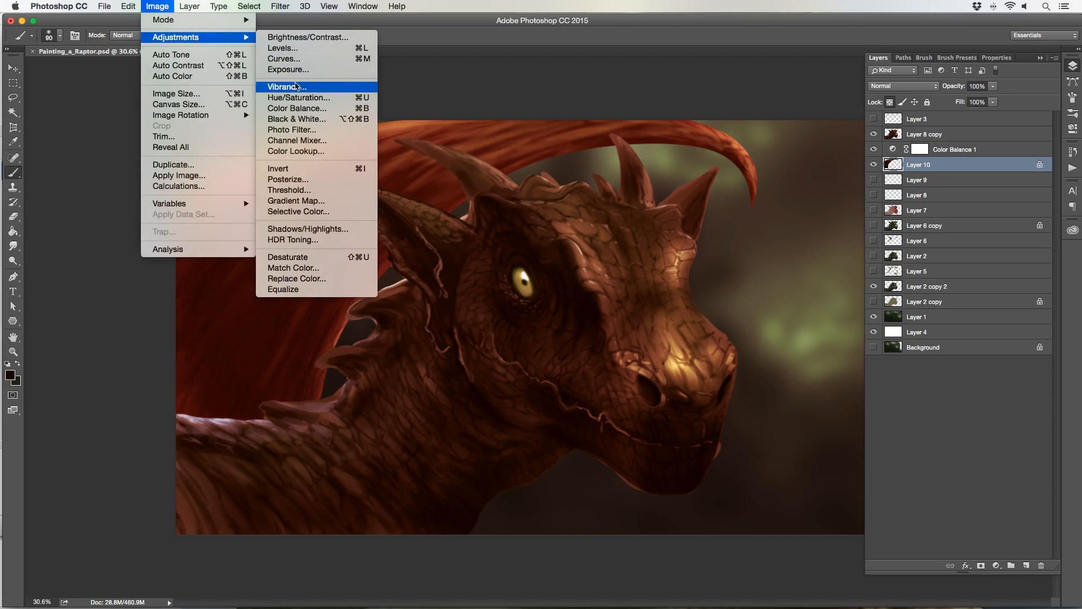
left_click(297, 97)
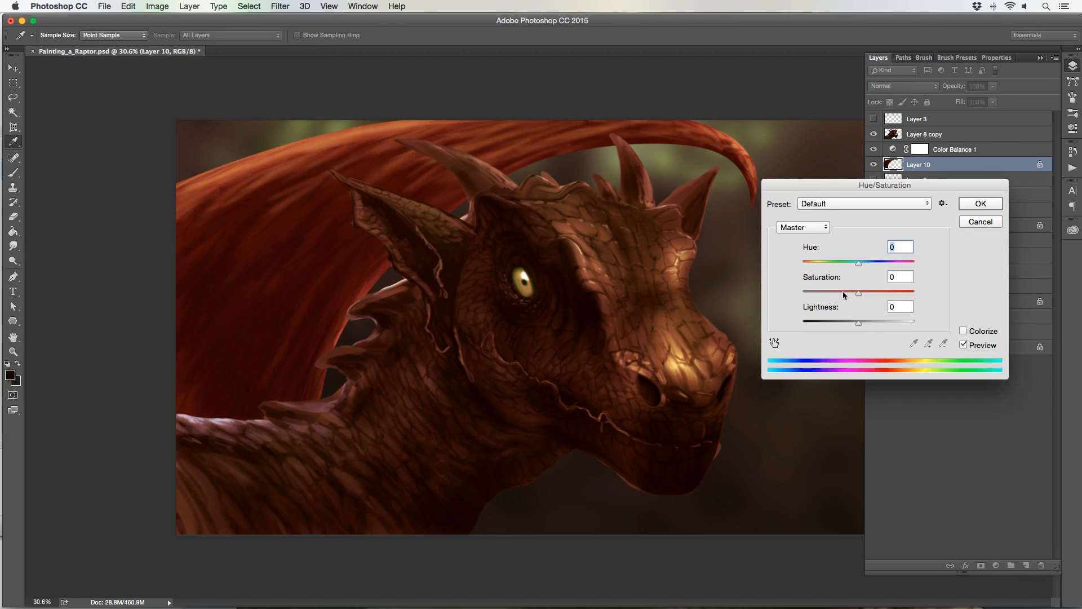
left_click_drag(843, 293, 850, 293)
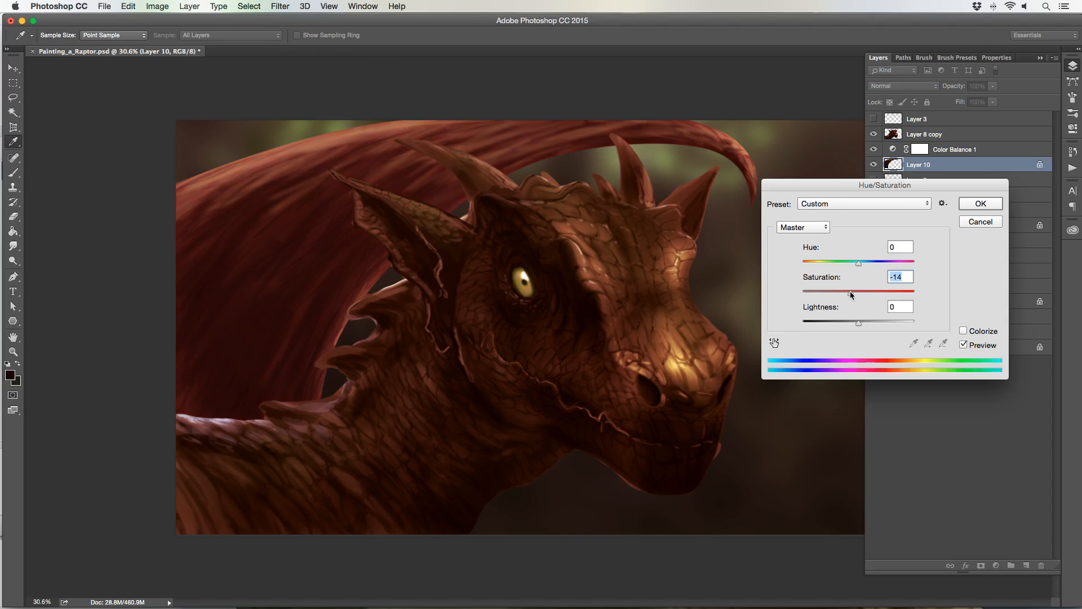
left_click(984, 204)
- Apply a Levels adjustment to the wing on Layer 10 with the midtone input set to 0.80
left_click(167, 8)
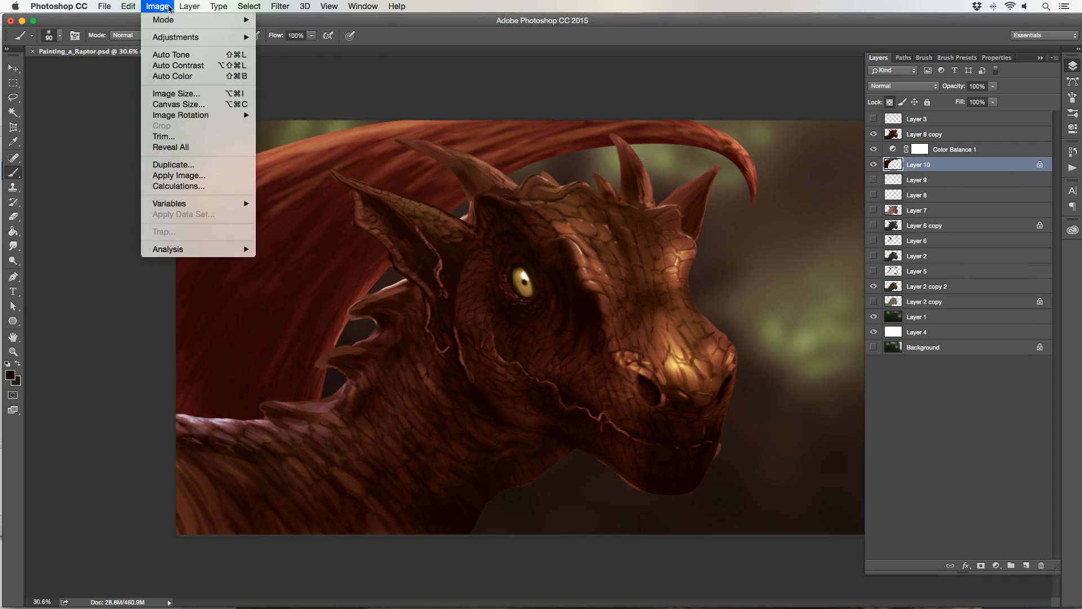
mouse_move(179, 38)
left_click(316, 50)
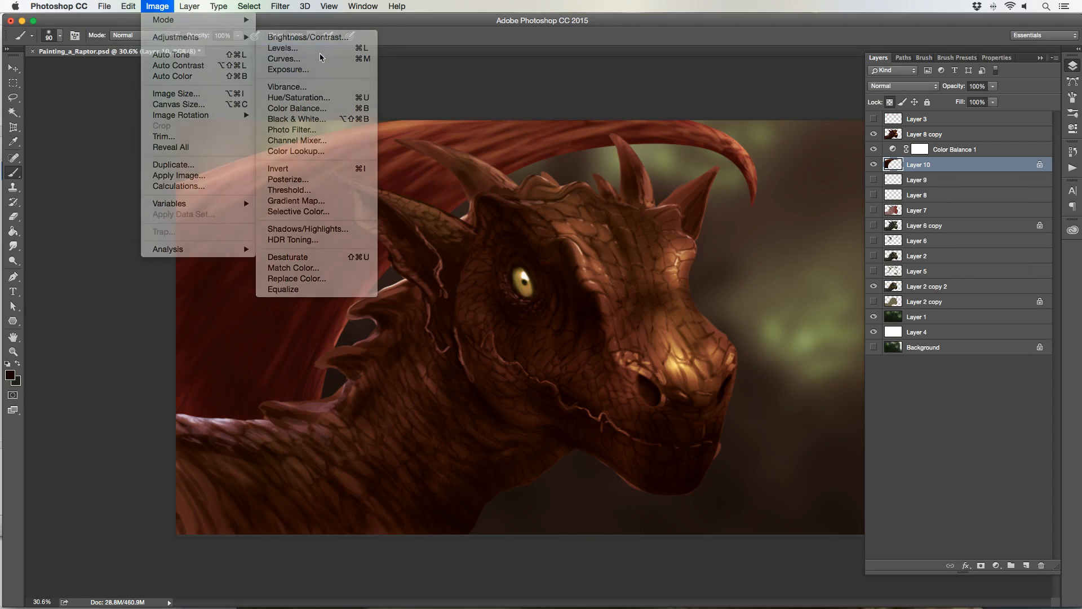
left_click_drag(231, 94, 736, 229)
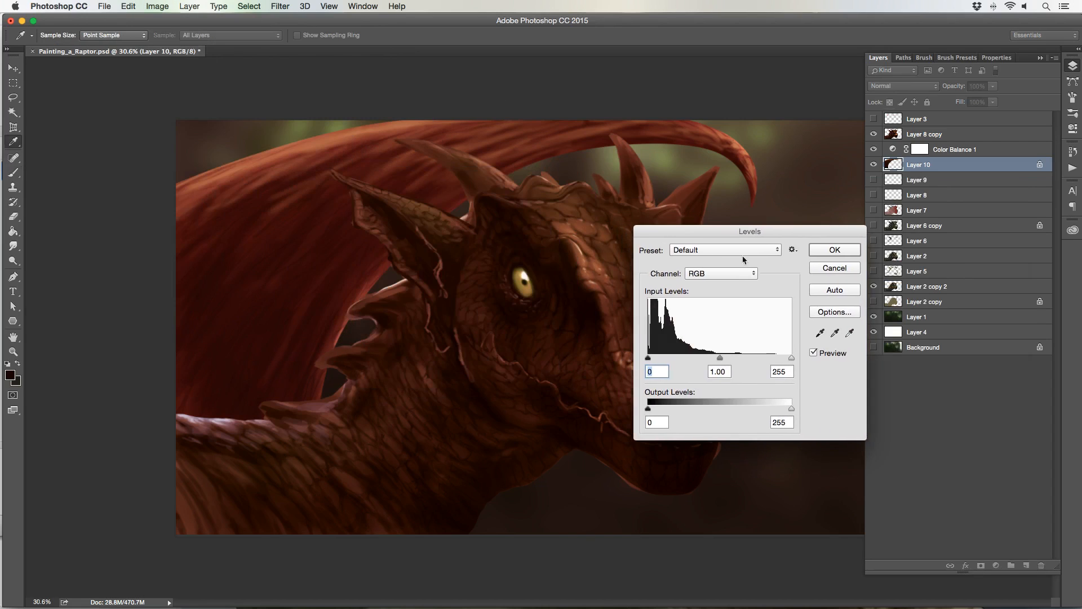
left_click_drag(720, 357, 729, 359)
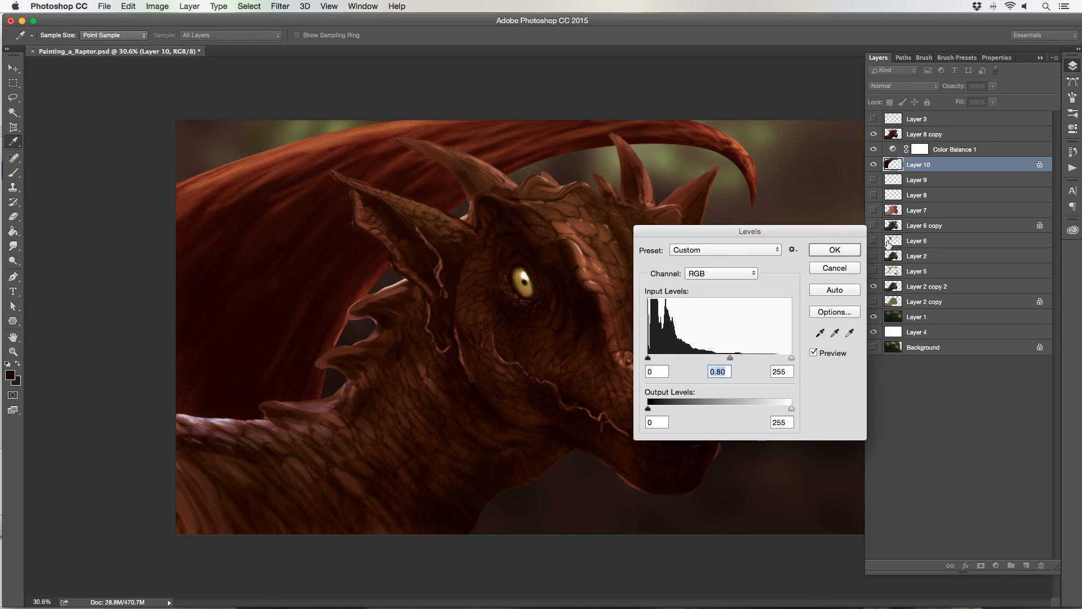
left_click(845, 246)
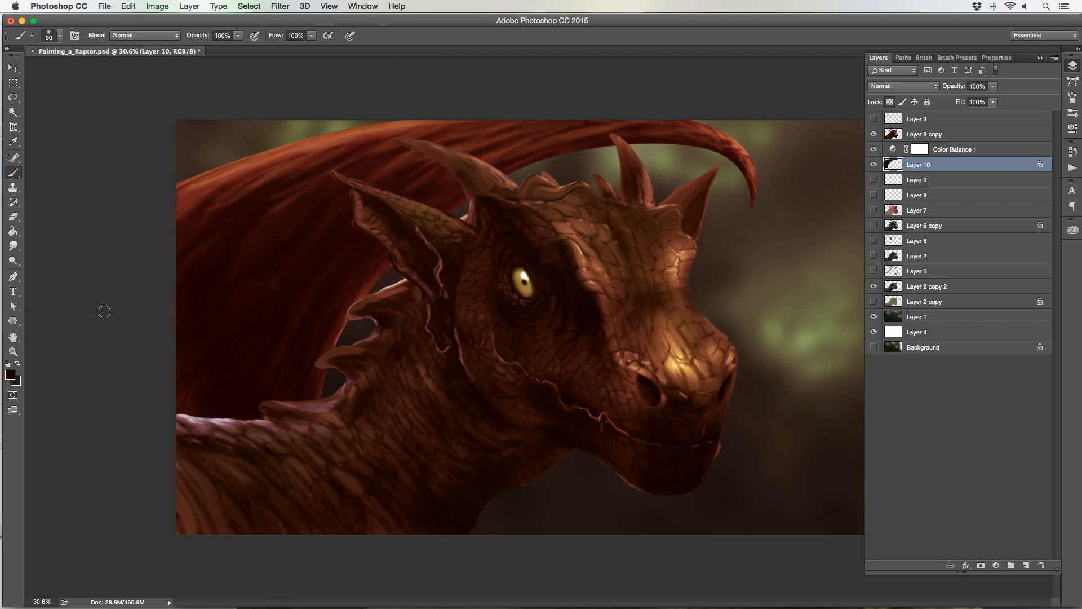
- Make Layer 8 copy active and switch the brush to the 100 px 009 Hard Round preset
left_click(13, 351)
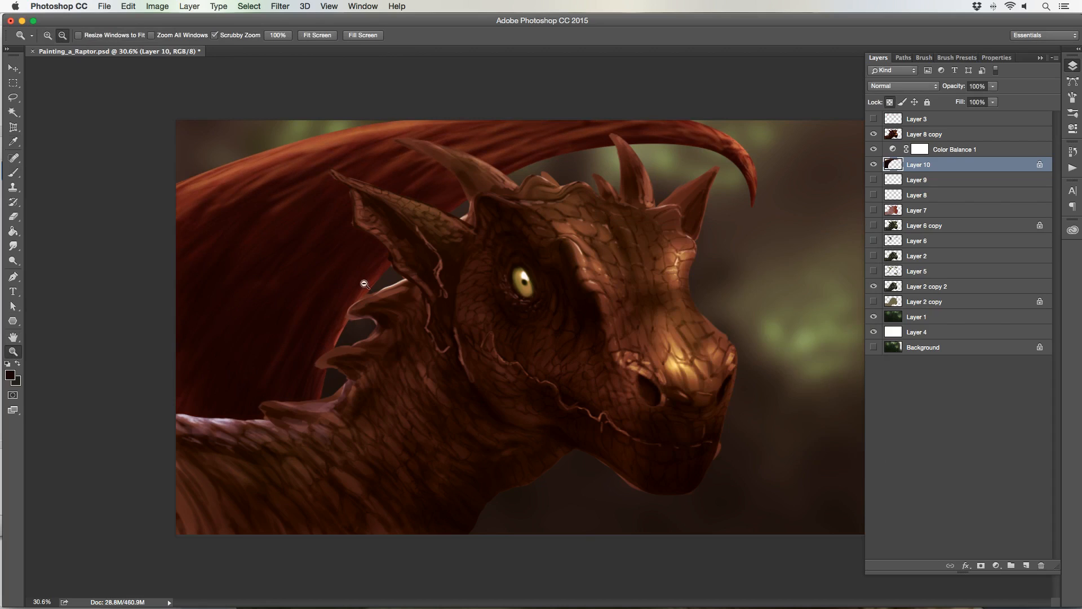
left_click(371, 261, "alt")
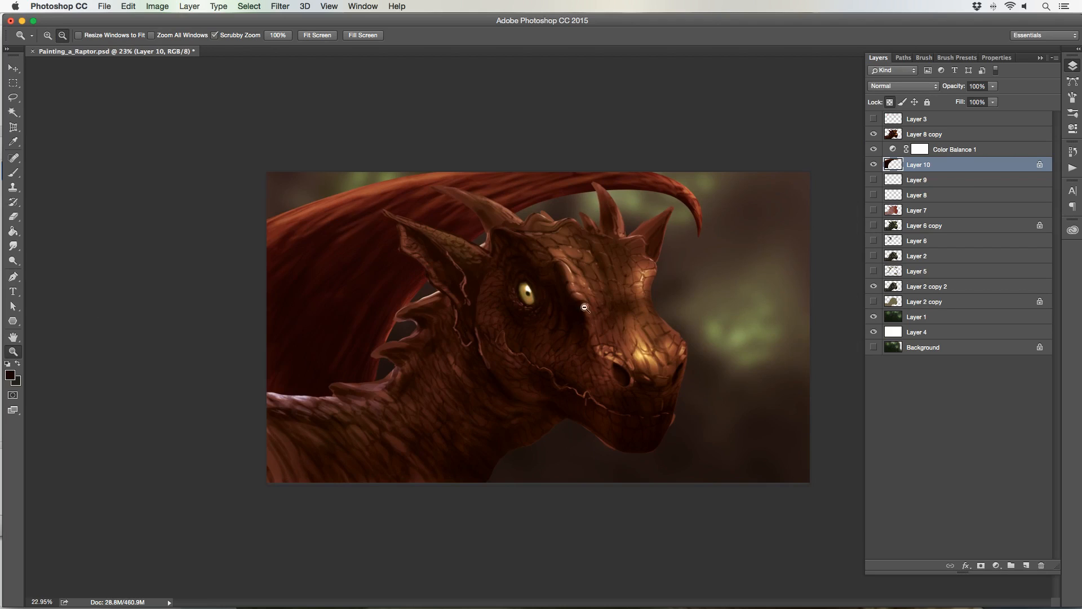
left_click_drag(635, 309, 661, 308)
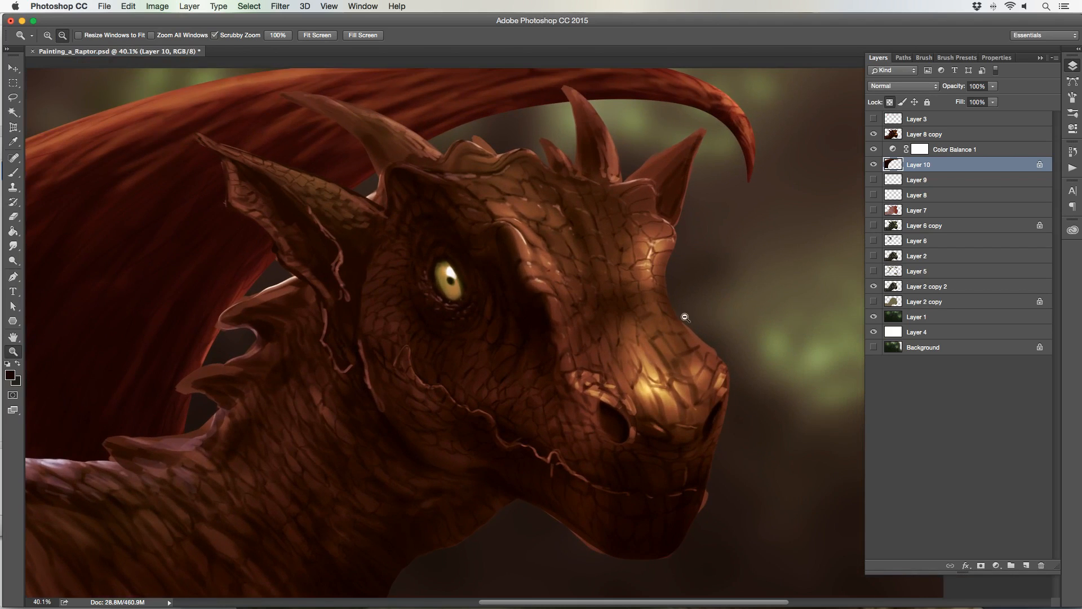
left_click(928, 139)
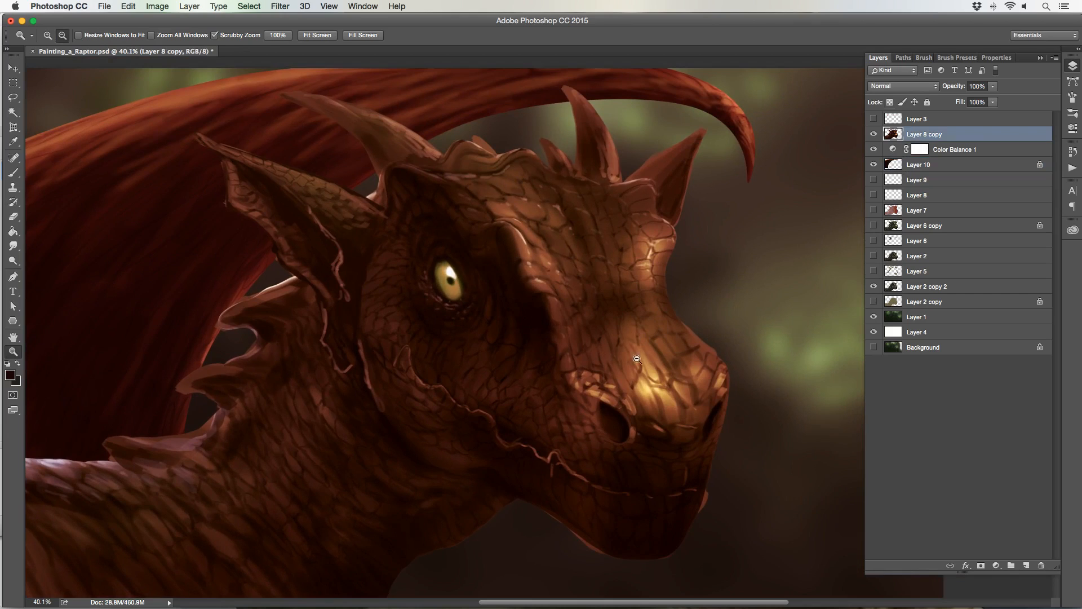
key("b")
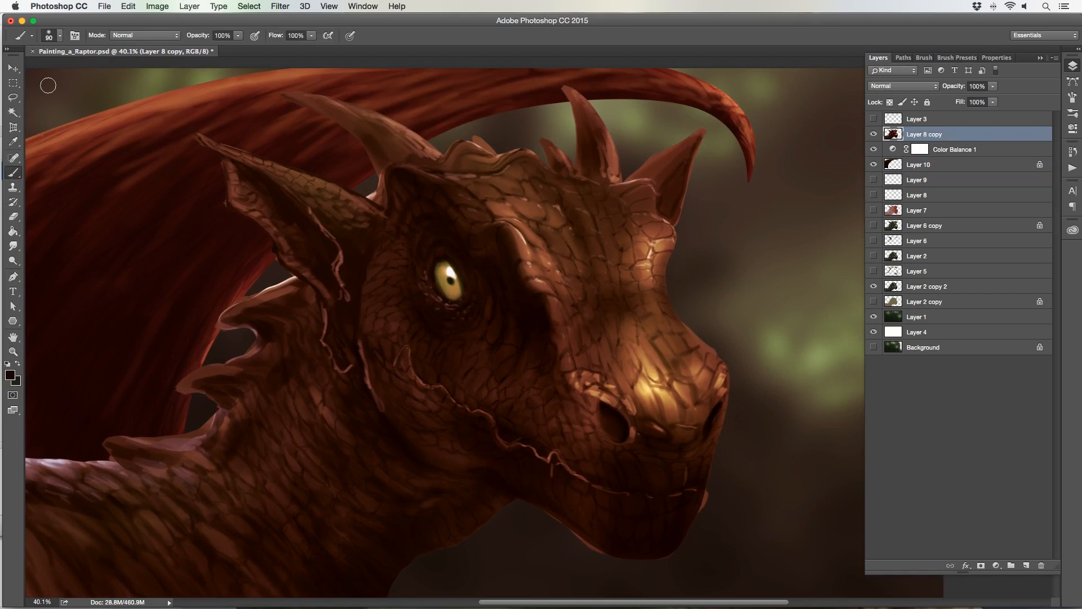
left_click(60, 36)
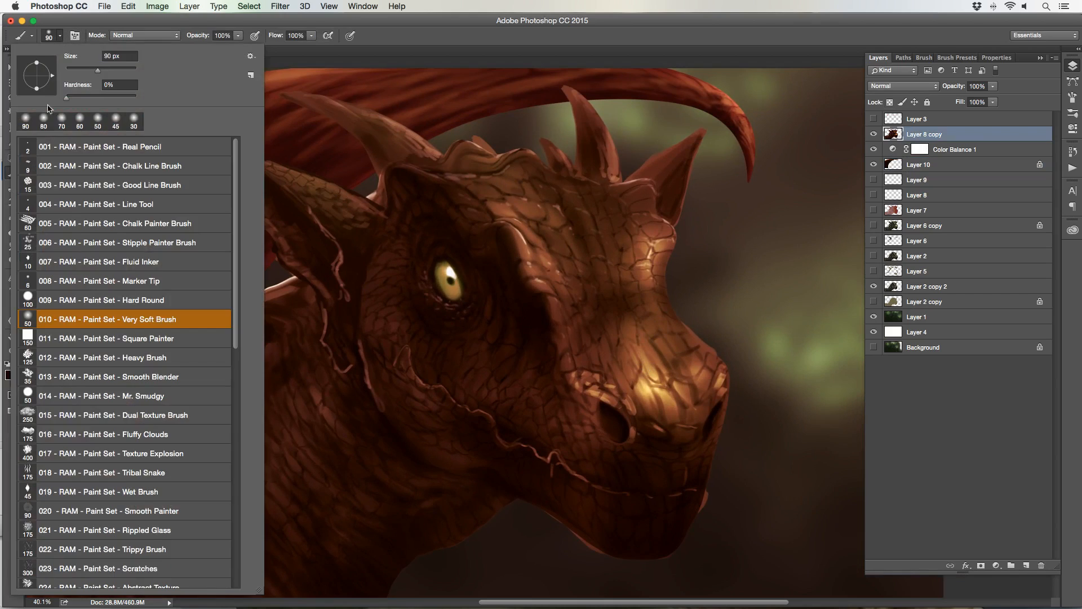
left_click(57, 300)
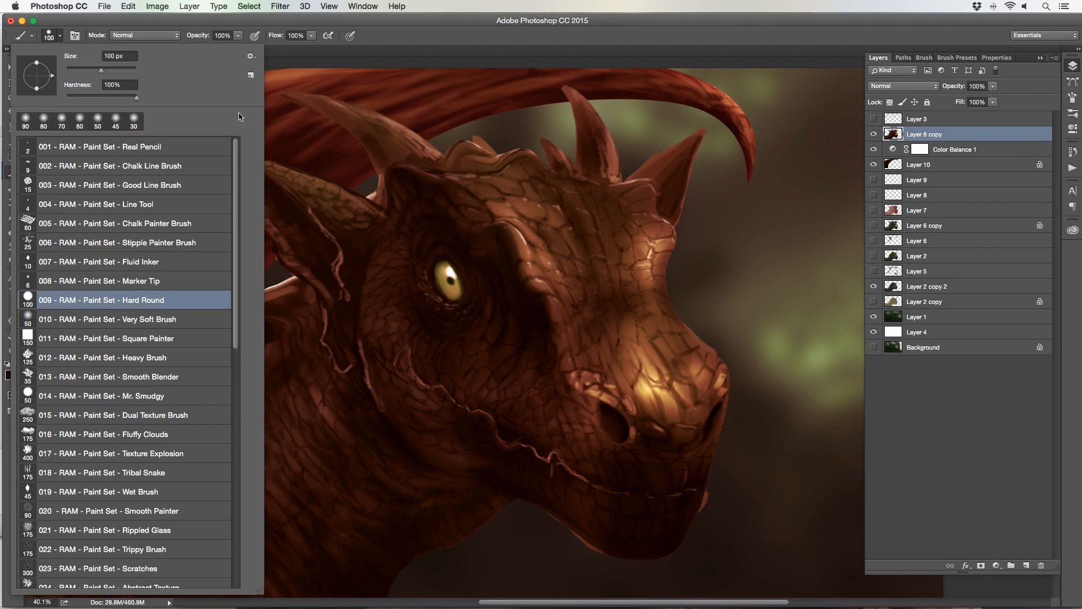
key("Return")
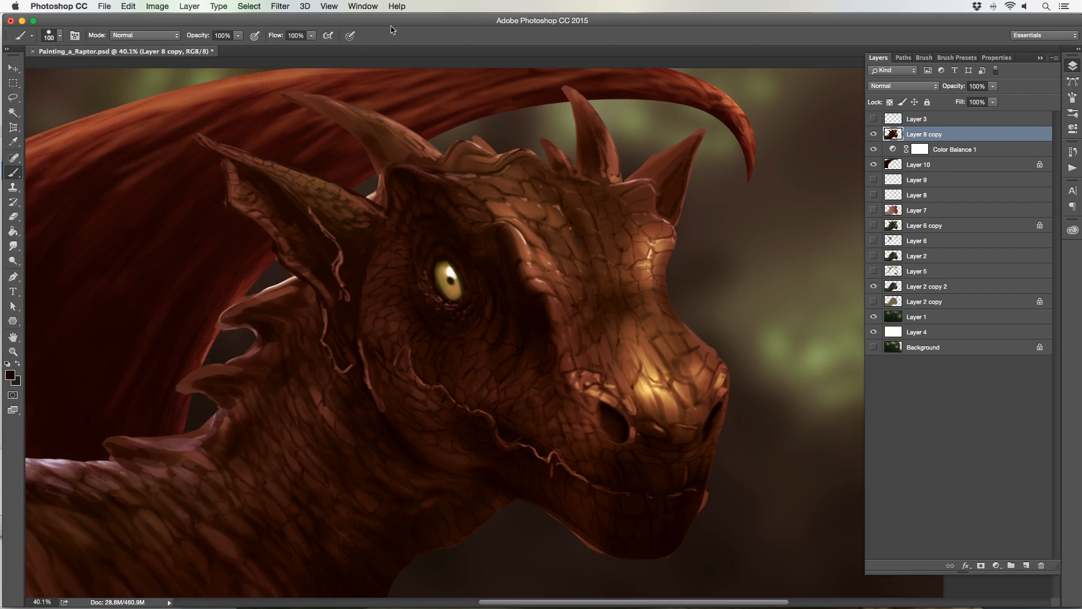
- Sample a golden yellow from the snout highlight, reduce the brush to 35 px and undo the last three changes
left_click(645, 389, "alt")
key("bracketleft")
key("bracketleft")
key("bracketleft")
key("bracketleft")
left_click_drag(672, 338, 679, 345)
key("bracketleft")
key("bracketleft")
key("bracketleft")
key("bracketleft")
key("alt+super+z")
key("alt+super+z")
key("alt+super+z")
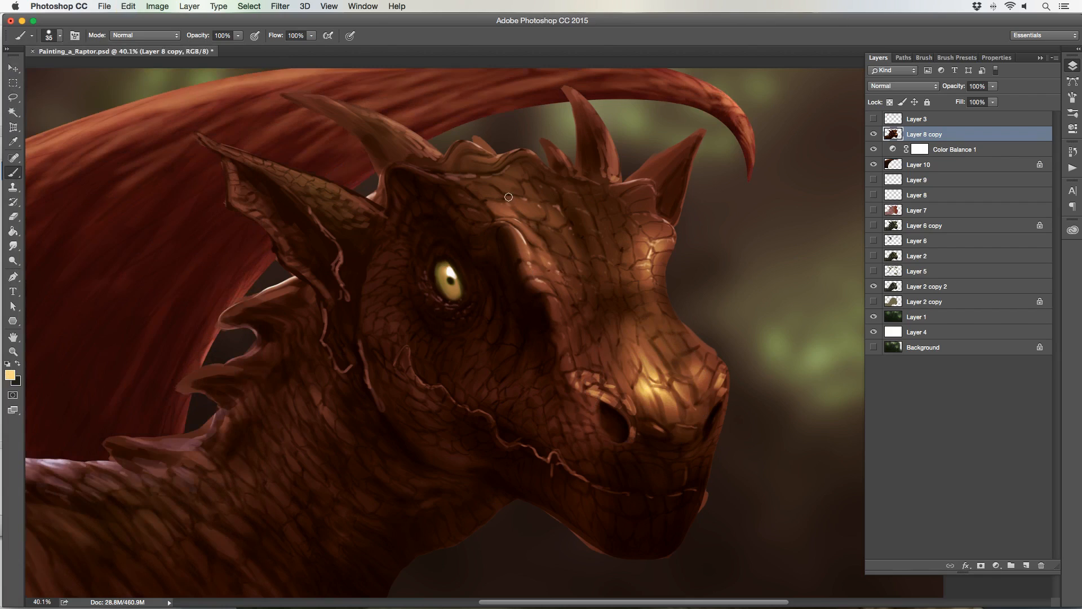
- Set the brush opacity to 60% and paint fine gold highlights on the upper snout scales with a brush as small as 9 px
left_click(237, 34)
left_click(218, 46)
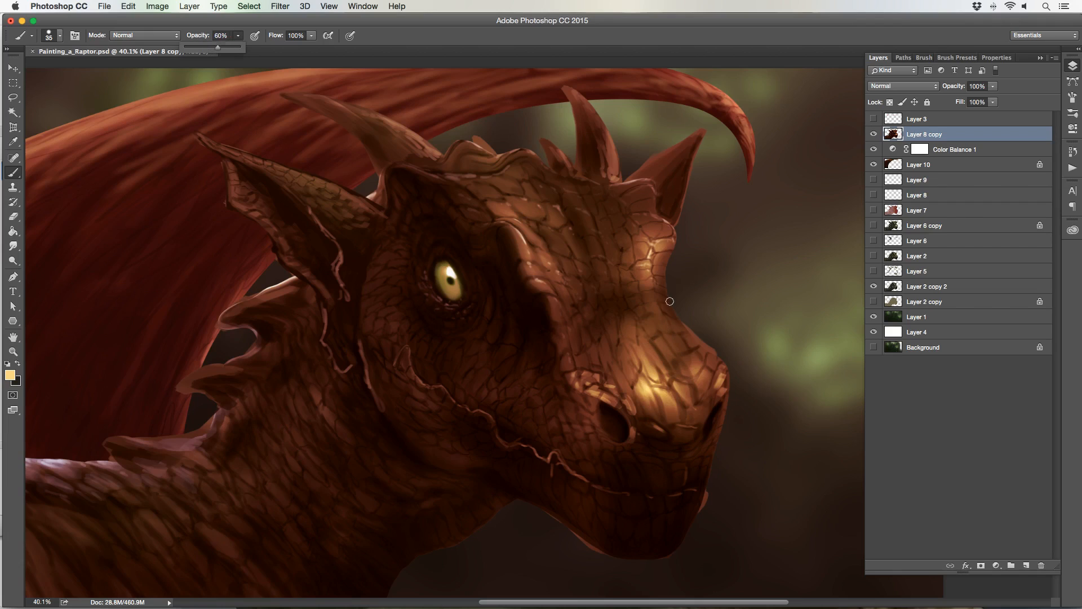
key("bracketleft")
key("bracketleft")
key("bracketleft")
key("bracketright")
mouse_move(671, 338)
left_mouse_down()
mouse_move(695, 363)
mouse_move(664, 323)
mouse_move(646, 332)
mouse_move(675, 320)
mouse_move(697, 344)
left_mouse_up()
key("bracketleft")
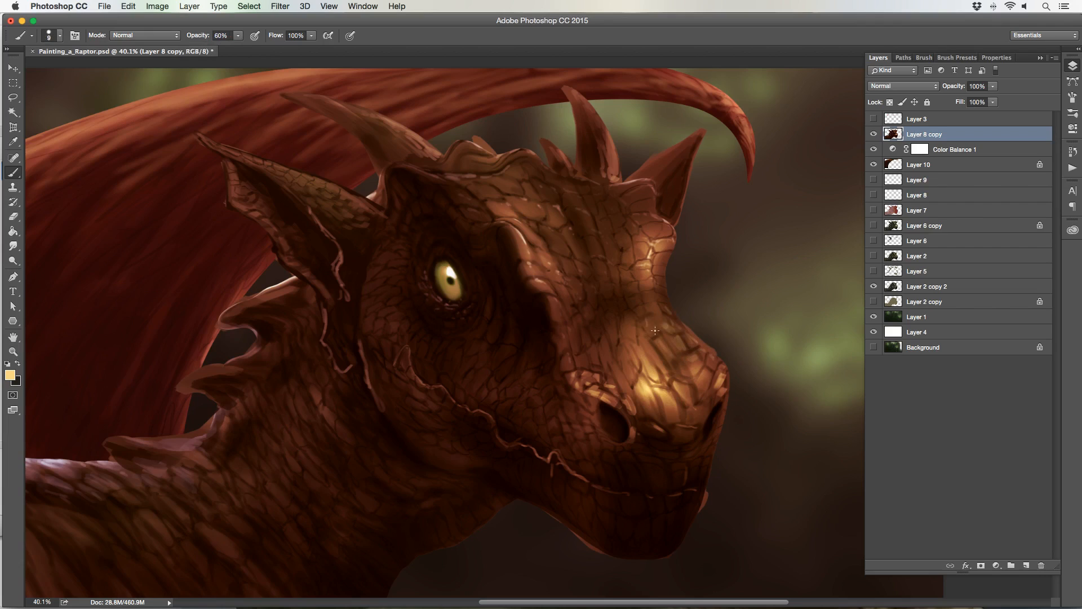
- Paint gold highlights on individual scales along the bridge of the snout, ending with a 25 px brush
key("bracketright")
key("bracketright")
key("bracketright")
key("bracketright")
key("bracketright")
key("bracketleft")
key("bracketleft")
key("bracketleft")
key("bracketright")
key("bracketleft")
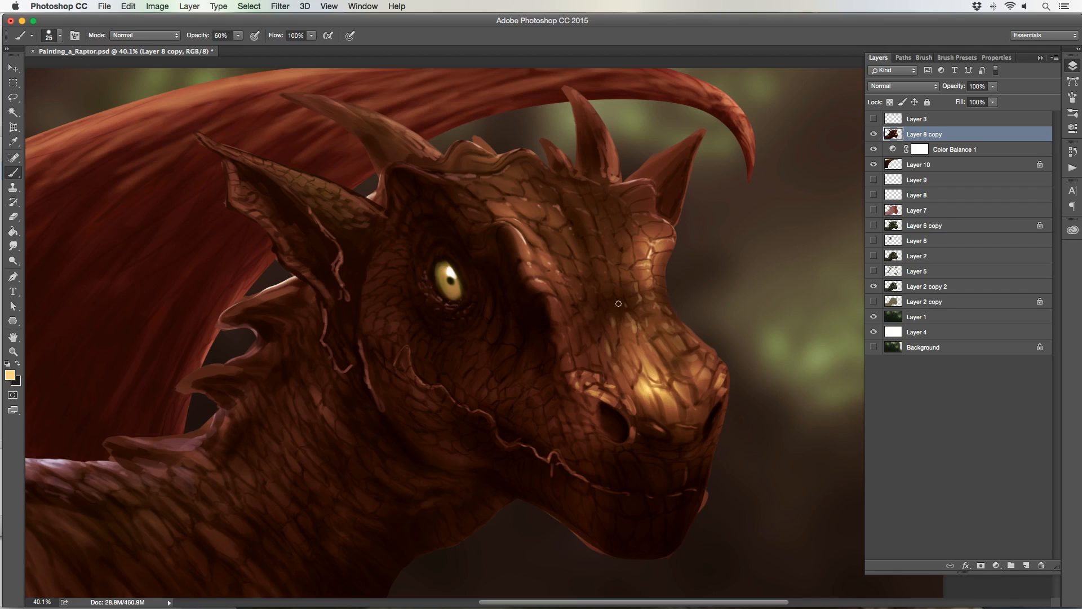
- Highlight the scales above the near nostril and along the snout in gold with a brush of about 30 px
key("bracketright")
key("bracketright")
key("bracketright")
key("bracketleft")
key("bracketleft")
key("bracketright")
left_click_drag(593, 385, 613, 390)
key("bracketright")
key("bracketleft")
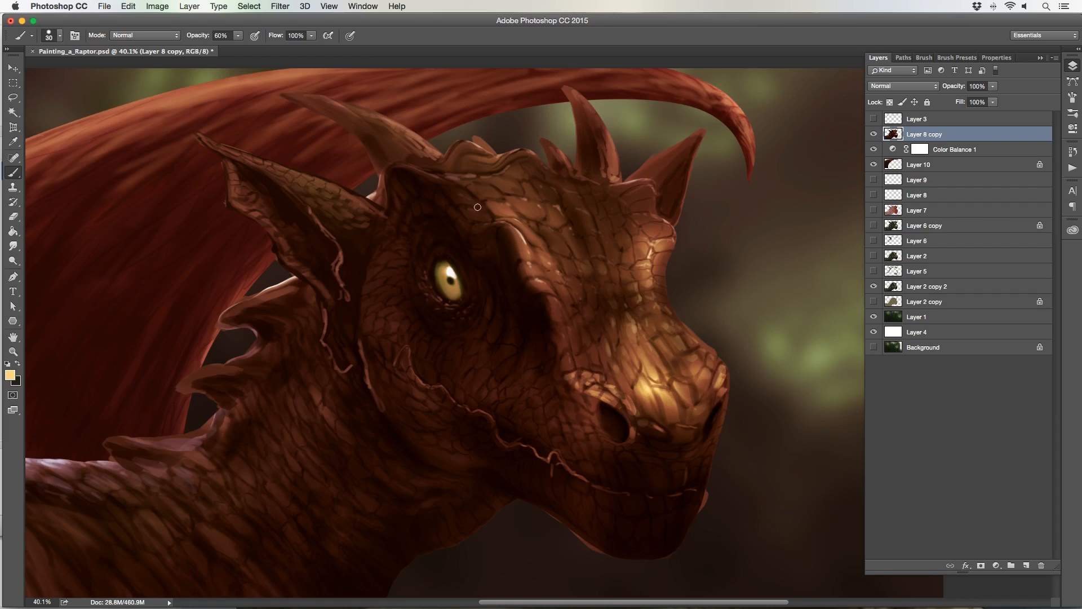
- Paint gold highlights on the forehead and snout scales, enlarging the brush to 40 px
key("bracketleft")
key("bracketleft")
key("bracketright")
key("bracketright")
key("bracketright")
key("bracketright")
key("bracketright")
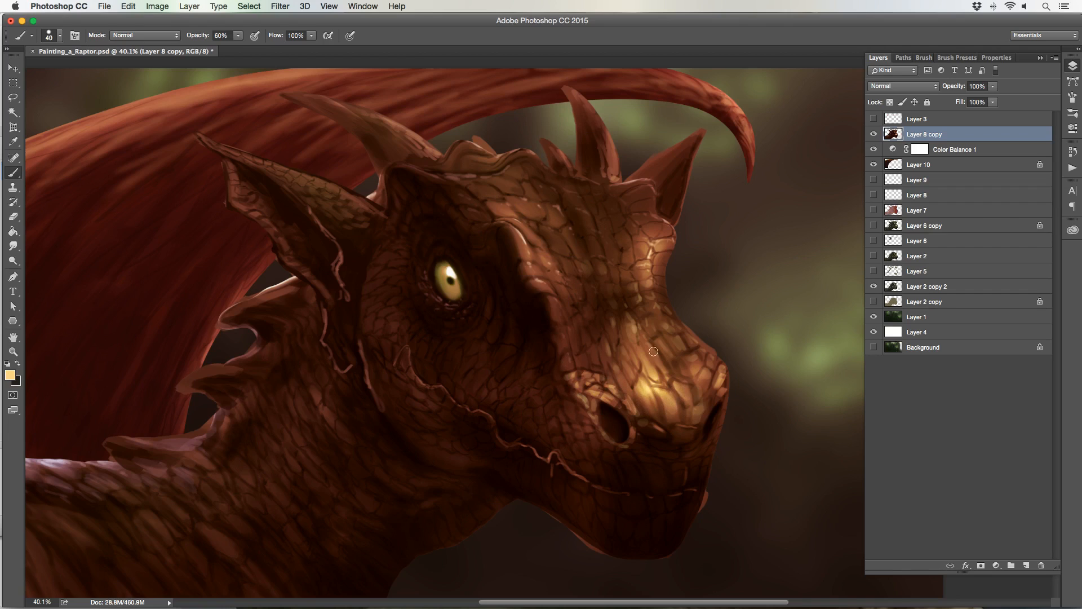
- Paint rounded gold scales beneath the nose tip and on the upper lip, starting with a 25 px brush
key("bracketleft")
key("bracketleft")
key("bracketleft")
key("bracketleft")
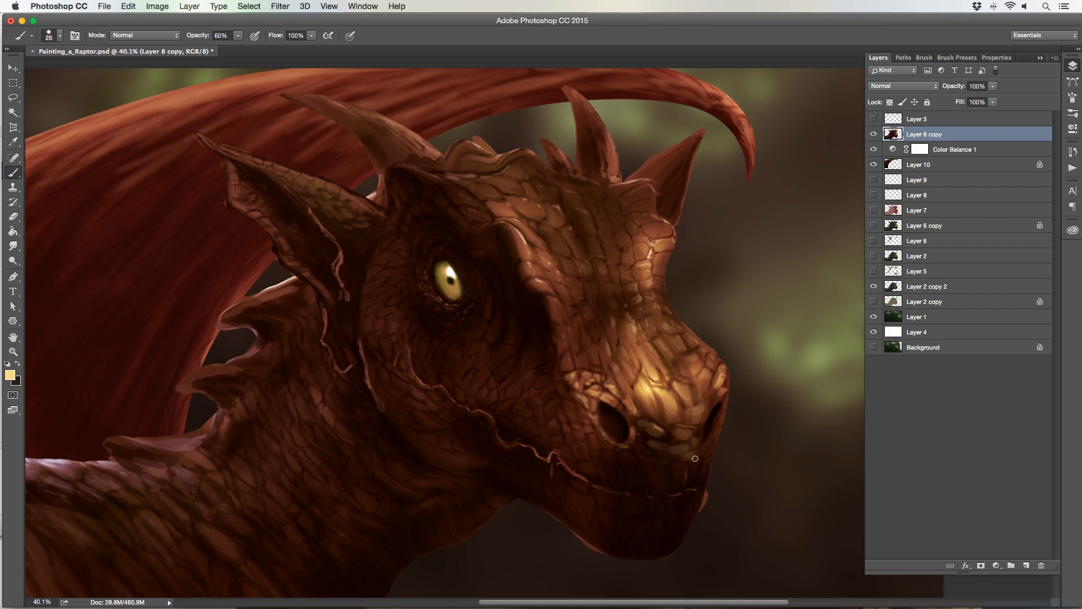
key("bracketright")
key("bracketleft")
key("bracketleft")
key("bracketright")
key("bracketright")
key("bracketright")
key("bracketright")
key("bracketright")
- Highlight the scales behind the near nostril and up the side of the snout, enlarging the brush to 45 px
key("bracketleft")
key("bracketleft")
key("bracketleft")
key("bracketleft")
key("bracketleft")
key("bracketleft")
key("bracketright")
left_click_drag(567, 363, 560, 341)
key("bracketright")
key("bracketright")
key("bracketright")
key("bracketright")
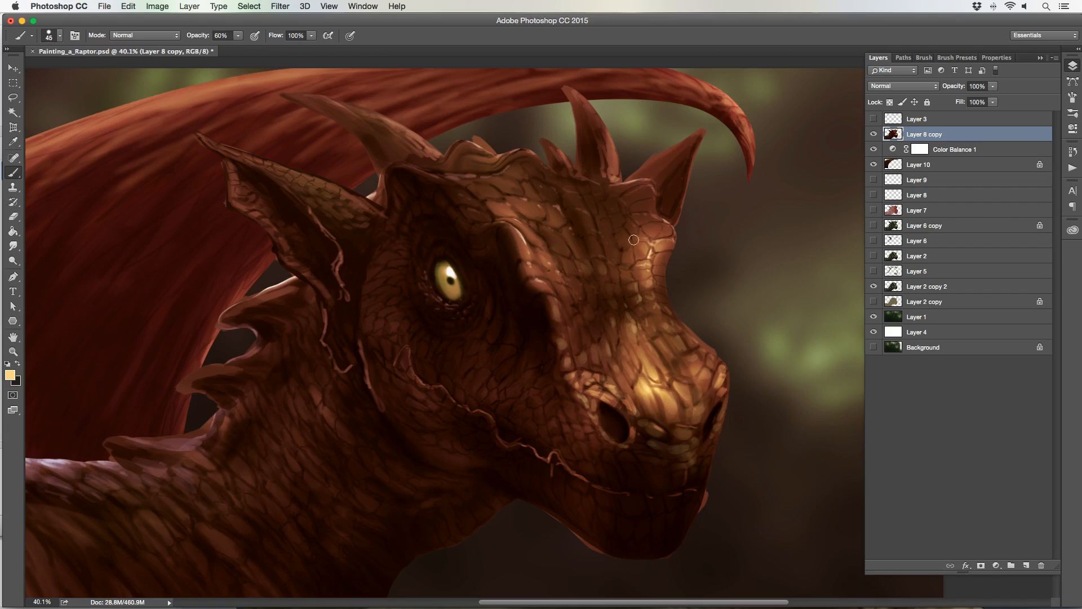
- Paint gold highlights on the scales beside the far brow with a 30 to 45 px brush
key("bracketleft")
key("bracketleft")
key("bracketleft")
key("bracketright")
key("bracketright")
key("bracketright")
key("bracketleft")
key("bracketleft")
key("bracketleft")
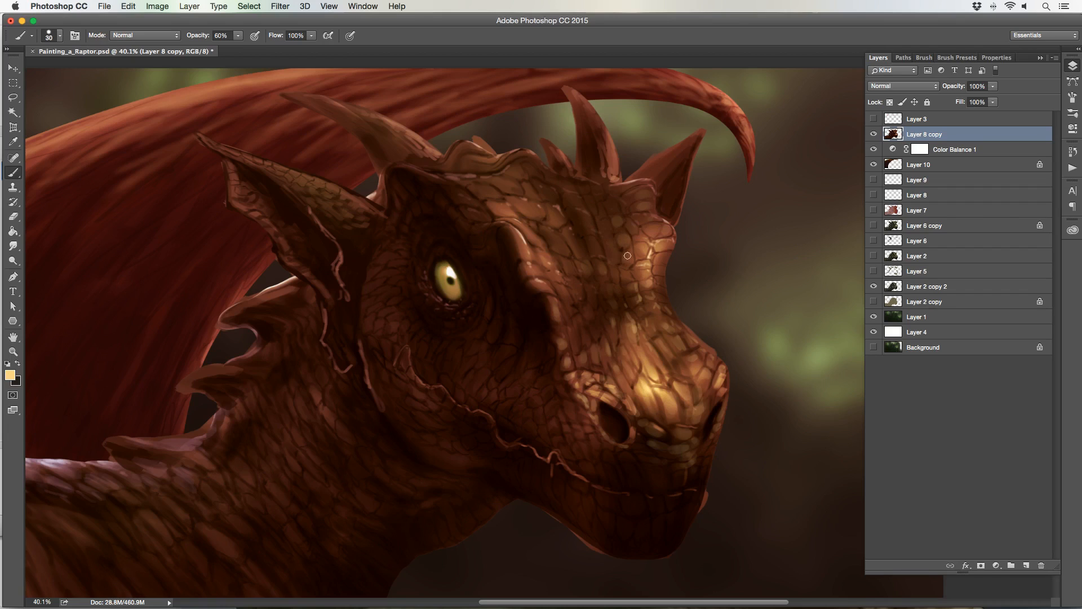
- Add gold scale highlights across the forehead toward the base of the central horn, enlarging the brush to 45 px
key("bracketright")
key("bracketleft")
key("bracketleft")
key("bracketleft")
key("bracketright")
key("bracketright")
key("bracketright")
key("bracketright")
key("bracketright")
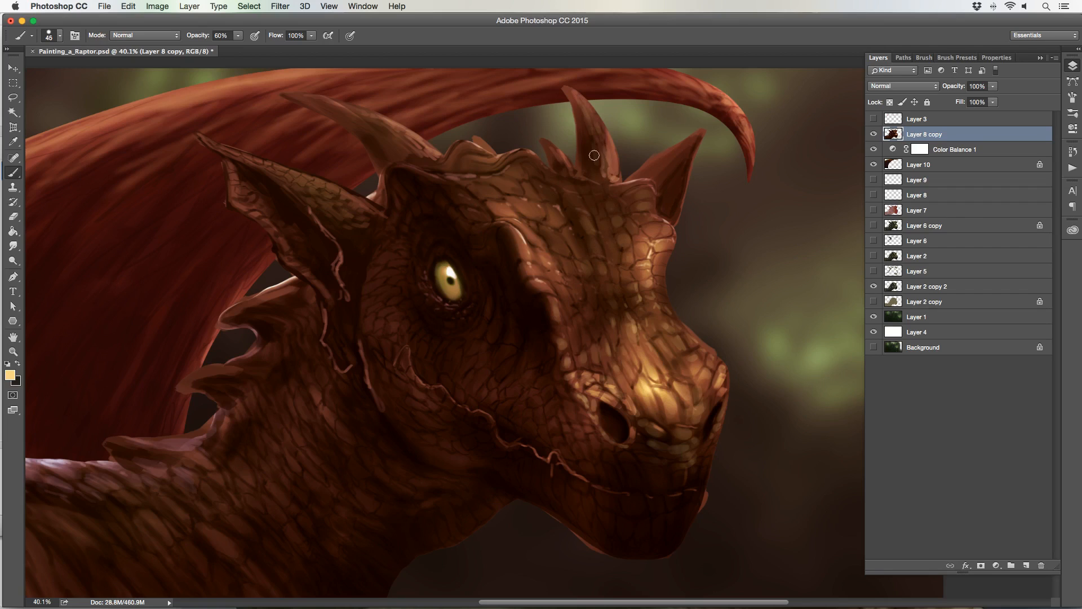
- Paint gold highlight streaks on the central horn with a brush of about 40 px
key("bracketleft")
key("bracketleft")
key("bracketleft")
key("bracketleft")
key("bracketright")
key("bracketright")
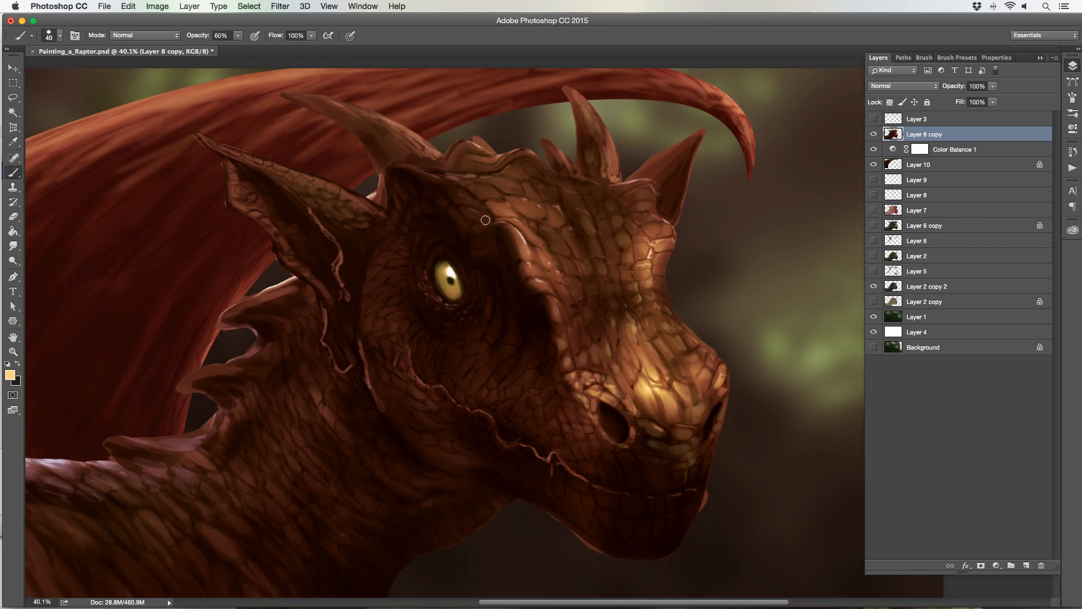
- Brighten the forehead scales above the near brow ridge and the scales around the near nostril
key("bracketright")
key("bracketleft")
key("bracketleft")
key("bracketleft")
key("bracketleft")
key("bracketleft")
key("bracketright")
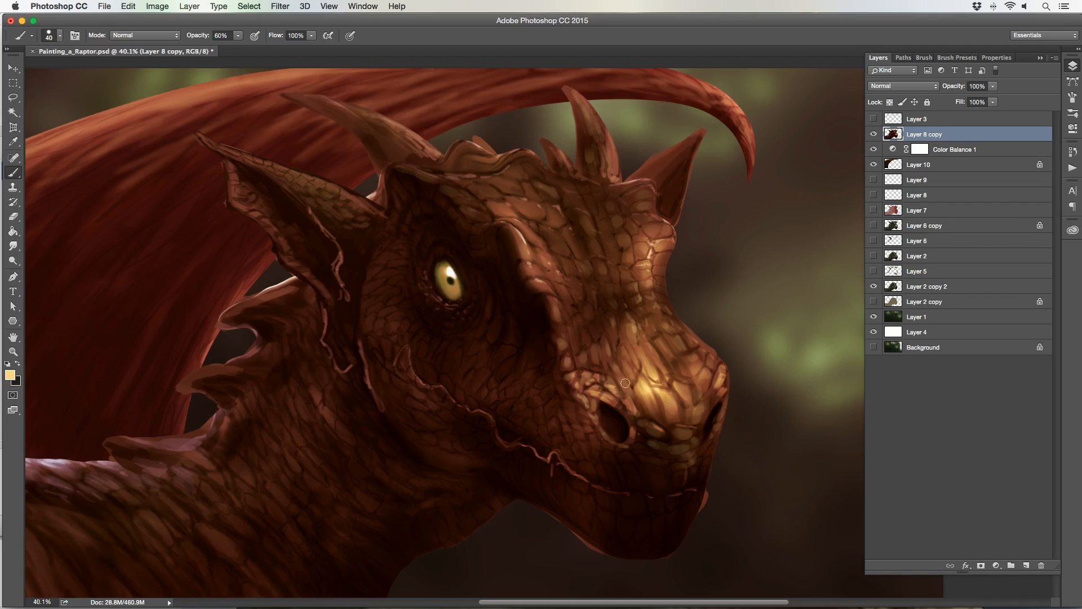
- Paint rounded gold scales on the front of the upper and lower lips
key("bracketleft")
key("bracketright")
key("bracketright")
key("bracketright")
key("bracketright")
key("bracketright")
mouse_move(662, 486)
left_mouse_down()
mouse_move(660, 475)
mouse_move(677, 487)
mouse_move(658, 502)
mouse_move(692, 494)
left_mouse_up()
left_click_drag(694, 472, 692, 479)
key("bracketleft")
key("bracketleft")
key("bracketleft")
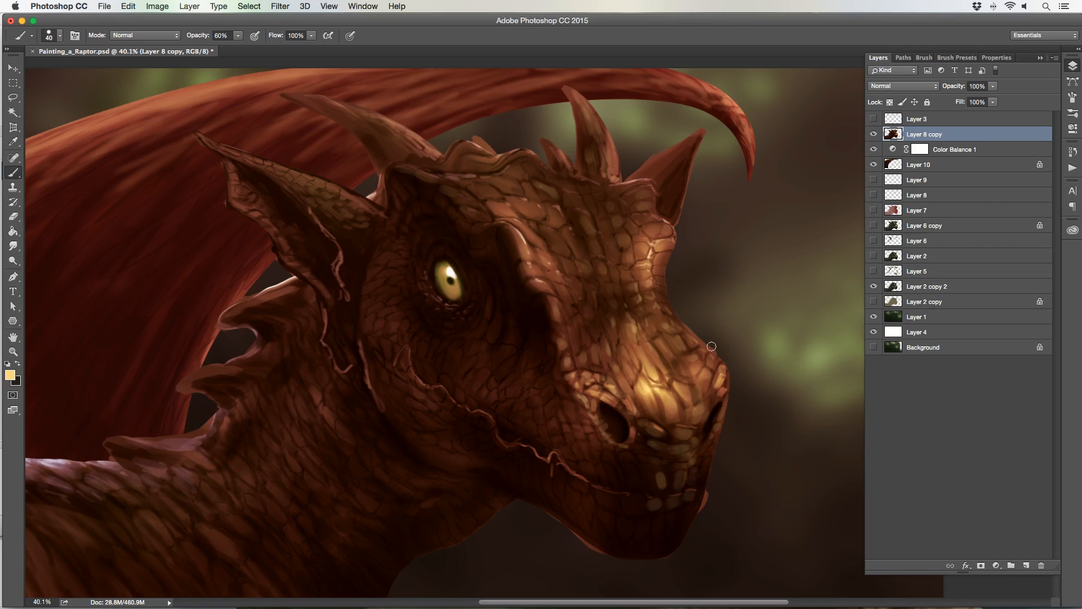
- Add more gold highlights to the scales along the far edge of the snout, ending with a 30 px brush
key("bracketright")
key("bracketright")
key("bracketright")
key("bracketleft")
key("bracketleft")
key("bracketleft")
key("bracketright")
key("bracketleft")
key("bracketleft")
key("bracketleft")
key("bracketleft")
key("bracketright")
key("bracketleft")
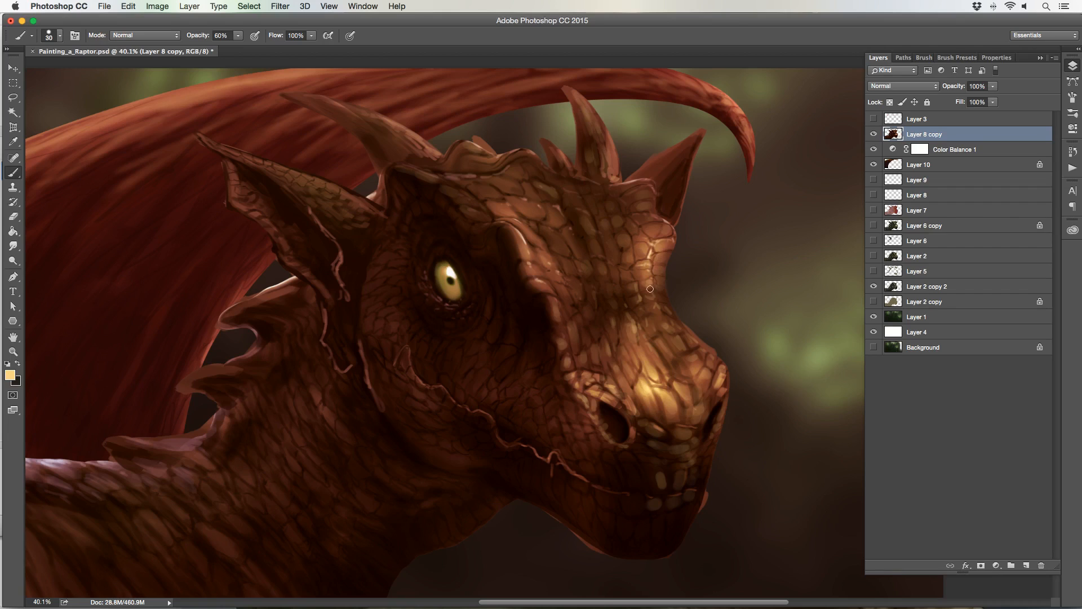
- Touch up the scale highlights between the far brow and the snout, reducing the brush to 10 px
key("bracketright")
key("bracketright")
key("bracketright")
key("bracketleft")
key("bracketleft")
key("bracketright")
key("bracketleft")
key("bracketleft")
key("bracketleft")
- Add a new layer above Layer 8 copy and draw a patch of small looped scales beside the head with a fine brush up to 15 px
left_click(1027, 561)
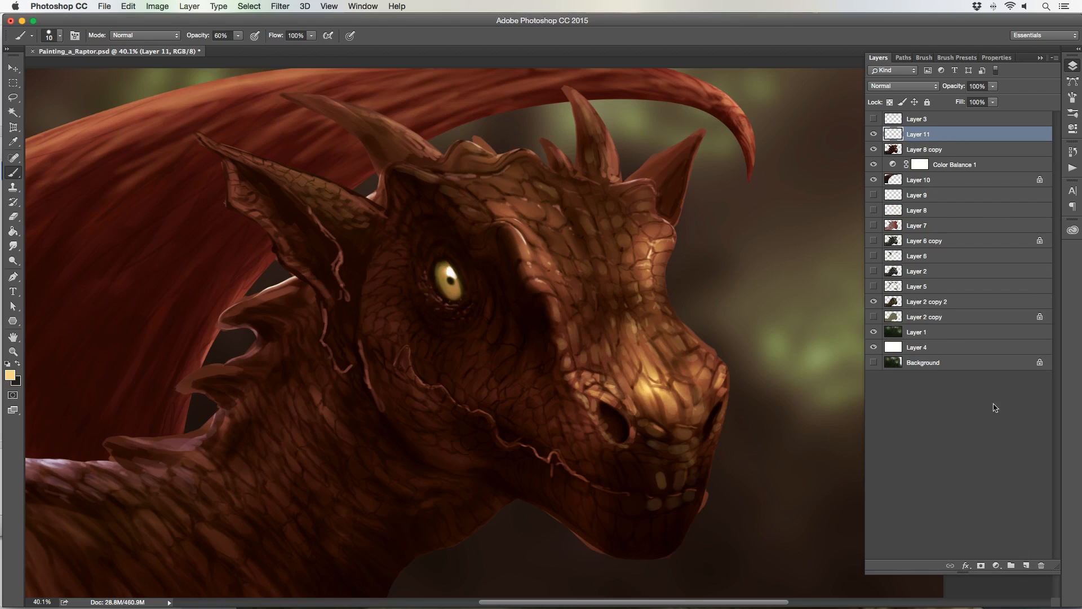
key("bracketleft")
key("bracketleft")
mouse_move(747, 254)
left_mouse_down()
mouse_move(755, 275)
mouse_move(750, 245)
mouse_move(772, 261)
mouse_move(762, 255)
mouse_move(761, 289)
mouse_move(742, 283)
mouse_move(743, 266)
mouse_move(773, 233)
mouse_move(786, 241)
mouse_move(775, 315)
mouse_move(756, 301)
mouse_move(765, 318)
mouse_move(783, 300)
mouse_move(798, 306)
mouse_move(801, 292)
mouse_move(751, 299)
mouse_move(725, 262)
mouse_move(742, 215)
mouse_move(762, 235)
mouse_move(789, 196)
mouse_move(797, 246)
mouse_move(813, 264)
mouse_move(810, 297)
mouse_move(817, 290)
mouse_move(792, 325)
mouse_move(776, 319)
mouse_move(777, 342)
mouse_move(751, 334)
mouse_move(736, 294)
mouse_move(728, 312)
mouse_move(713, 260)
mouse_move(728, 237)
mouse_move(734, 266)
mouse_move(758, 248)
mouse_move(761, 272)
mouse_move(774, 278)
mouse_move(790, 240)
left_mouse_up()
key("bracketright")
key("bracketright")
key("bracketright")
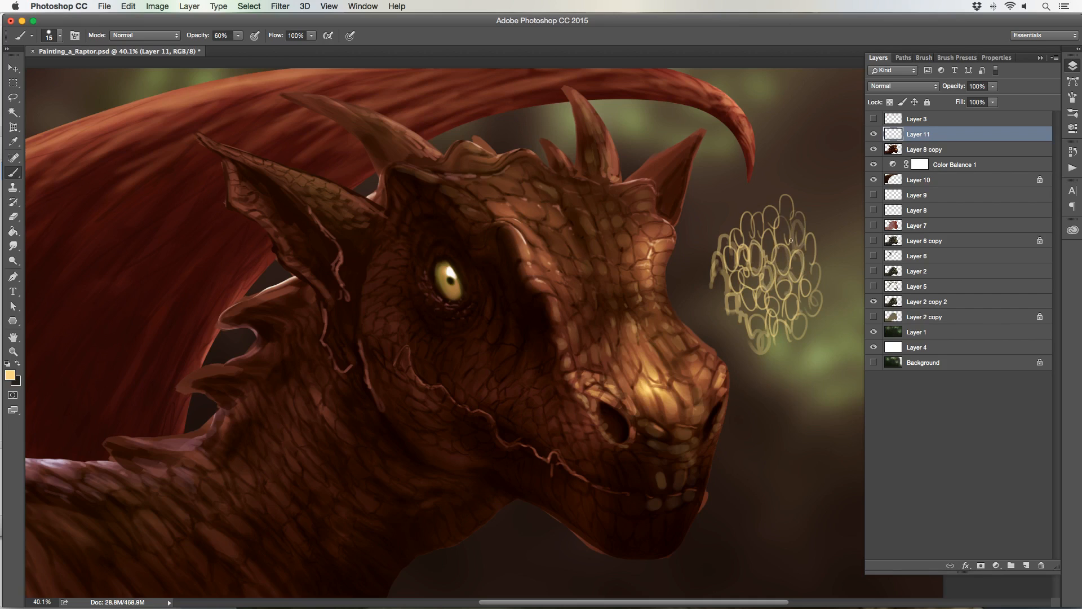
left_click_drag(772, 288, 773, 300)
- Move the patch of looped scales from beside the head onto the bridge of the dragon's snout
left_click(129, 7)
mouse_move(237, 237)
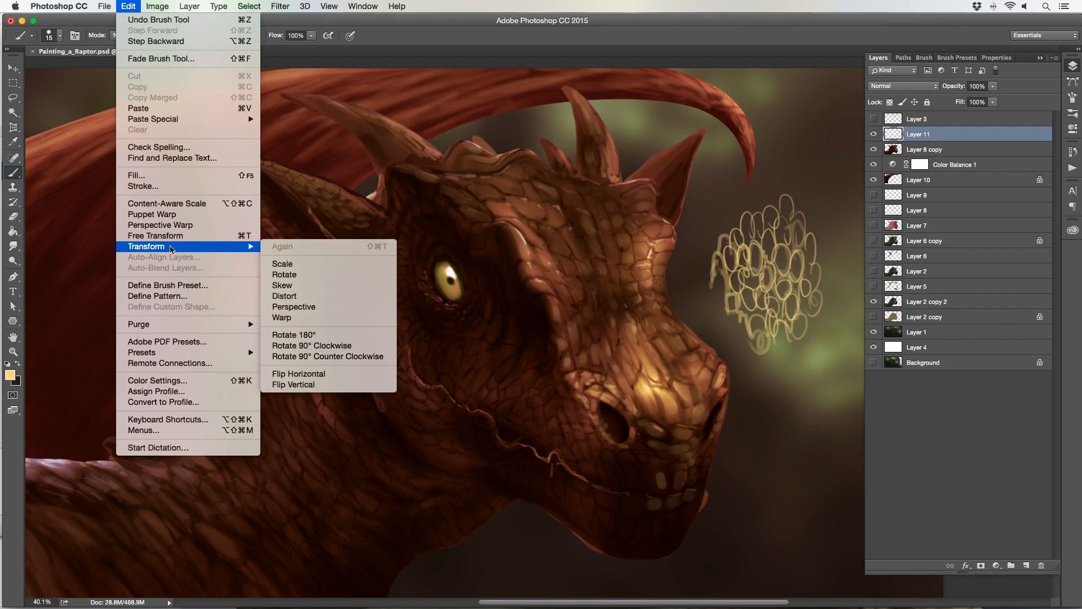
left_click(278, 318)
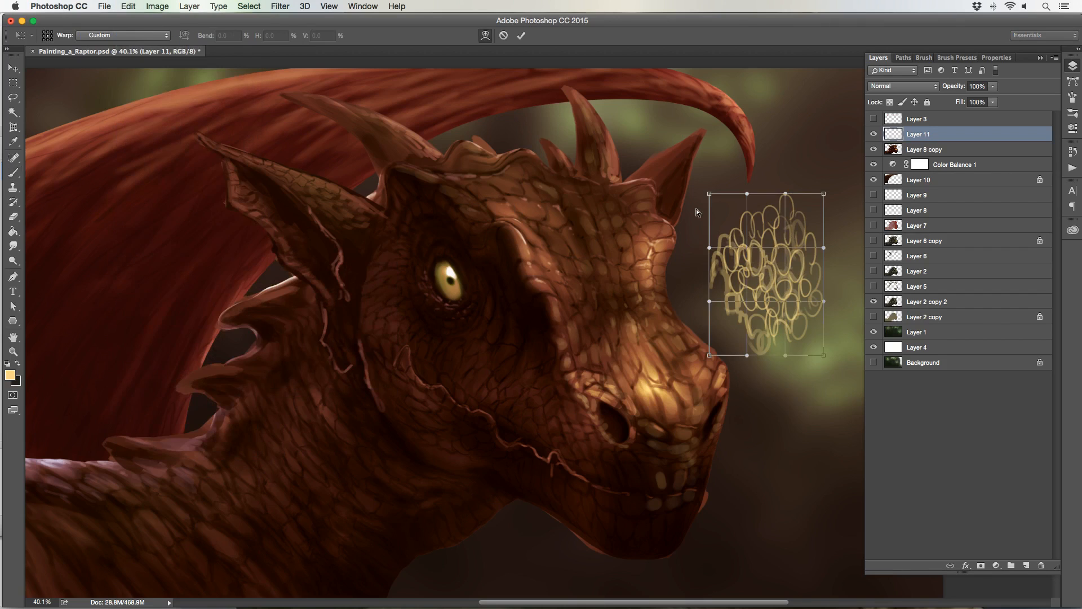
key("Return")
key("v")
left_click_drag(763, 274, 615, 324)
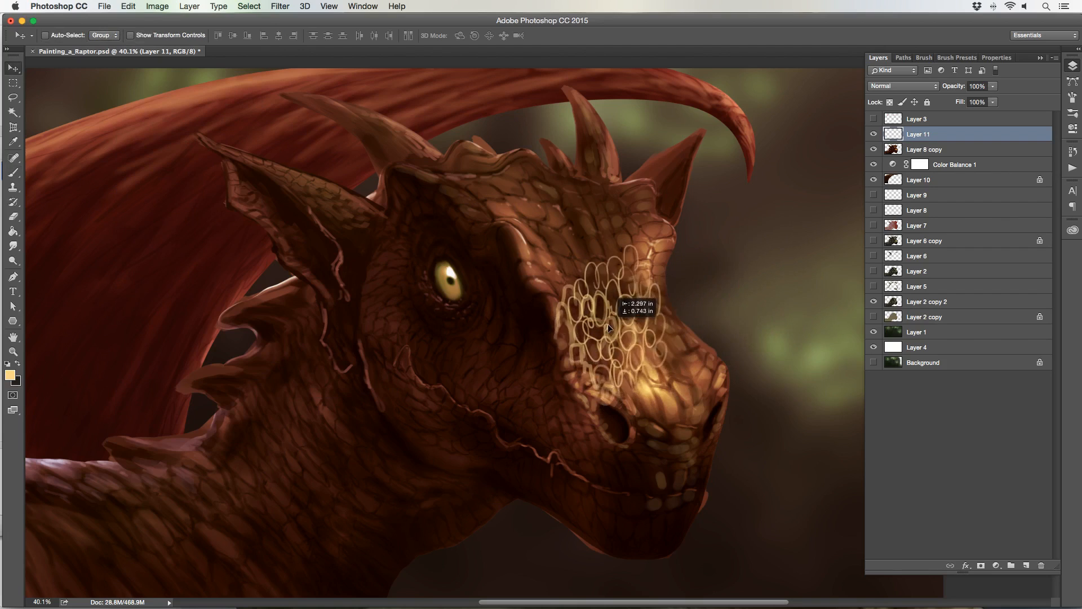
- Distort the looped scale patch so it slants along the snout toward the nostrils
left_click(104, 7)
mouse_move(128, 7)
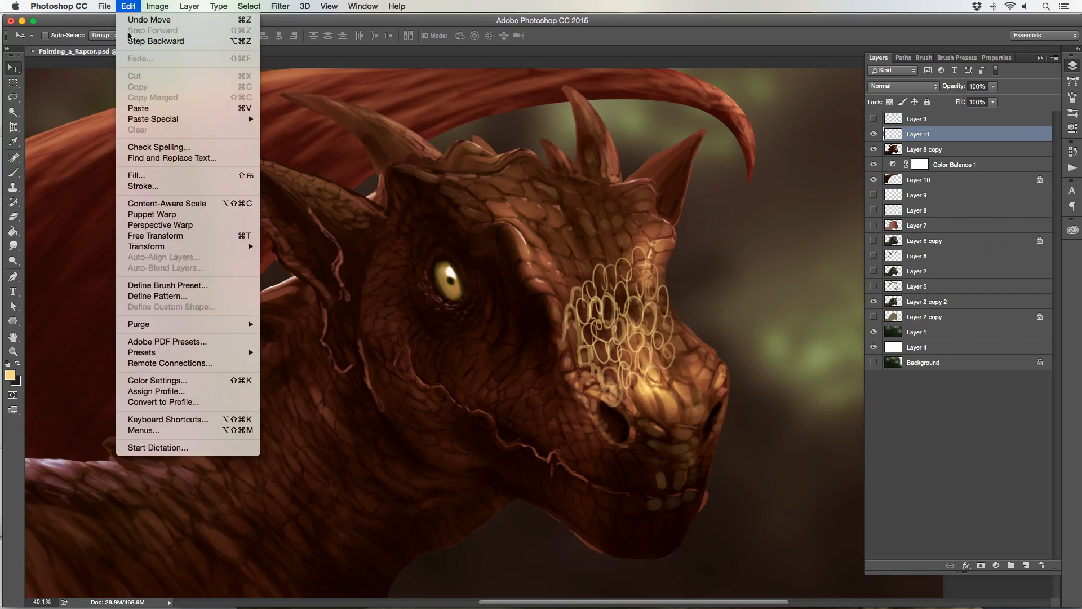
mouse_move(169, 246)
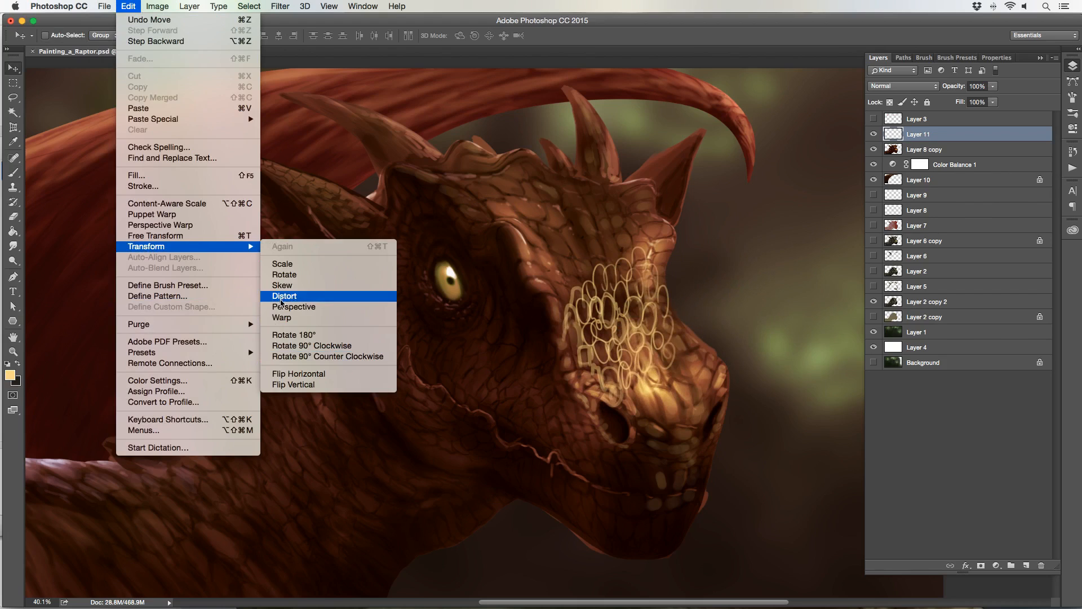
left_click(284, 296)
left_click_drag(628, 249, 608, 269)
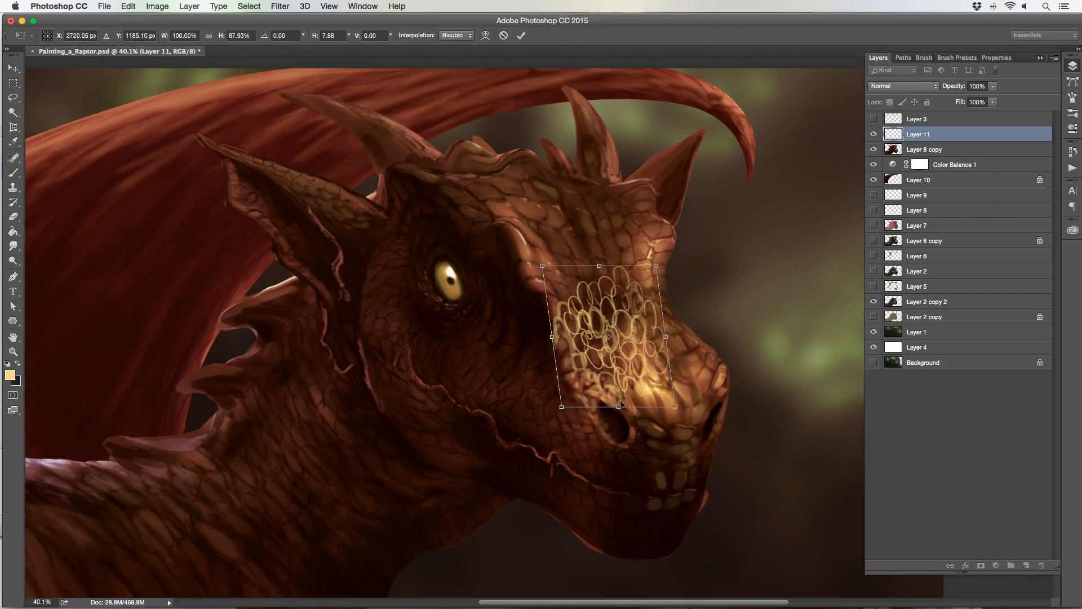
left_click_drag(619, 406, 670, 413)
left_click_drag(625, 308, 636, 344)
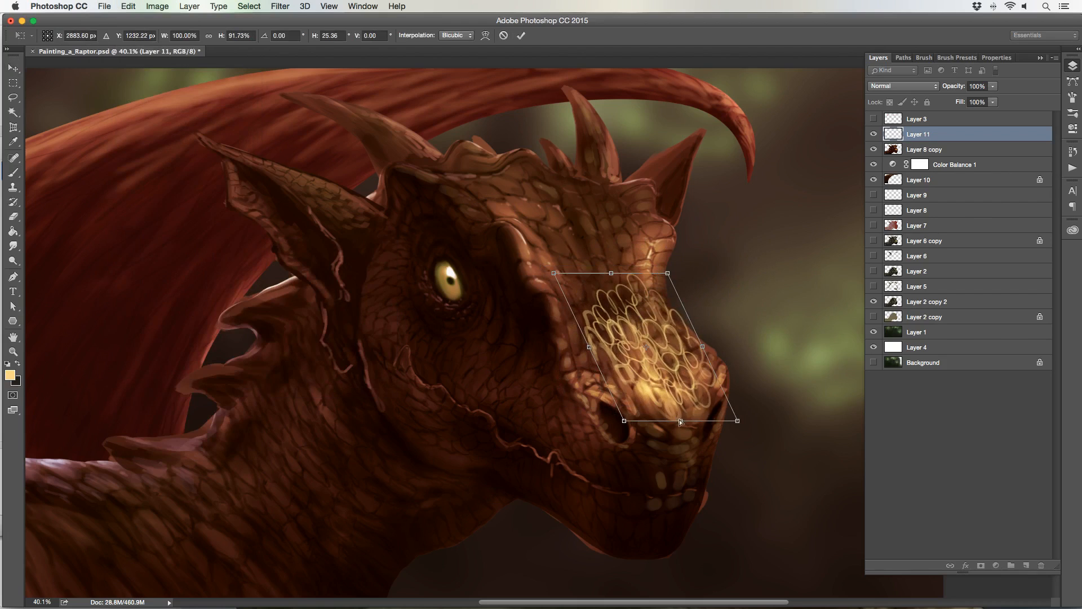
left_click_drag(680, 421, 665, 420)
left_click_drag(589, 346, 569, 338)
key("Return")
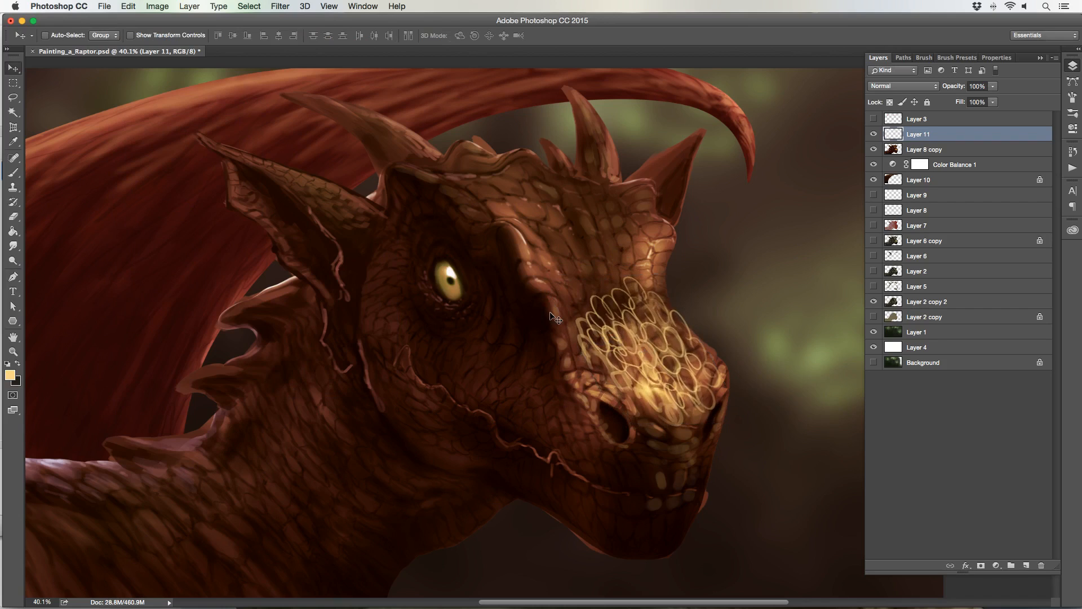
- Warp the scale patch inward at its upper part so it follows the curve of the snout
left_click(128, 6)
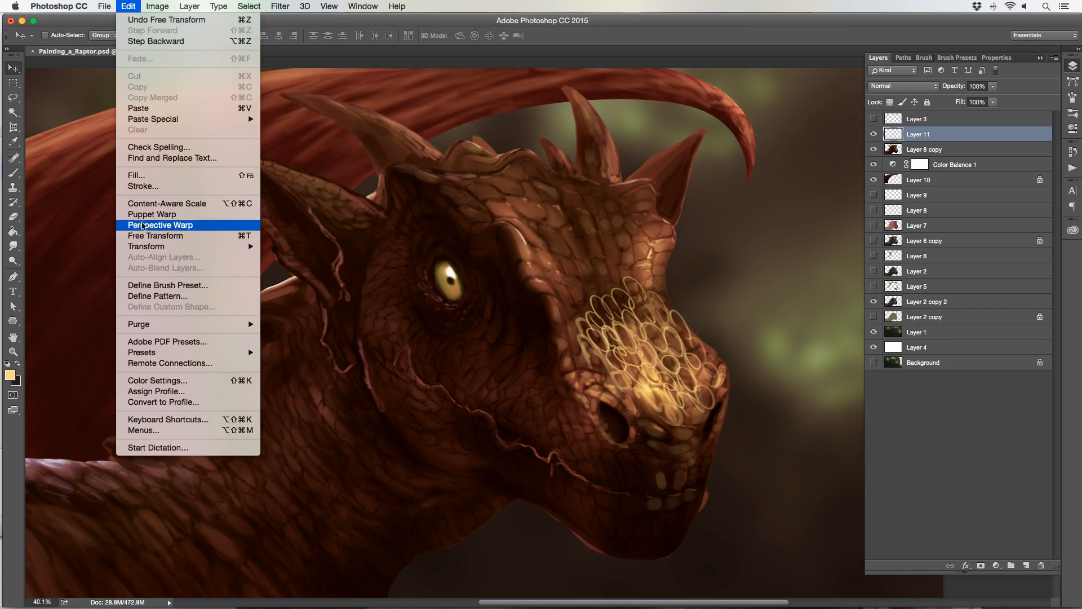
mouse_move(143, 248)
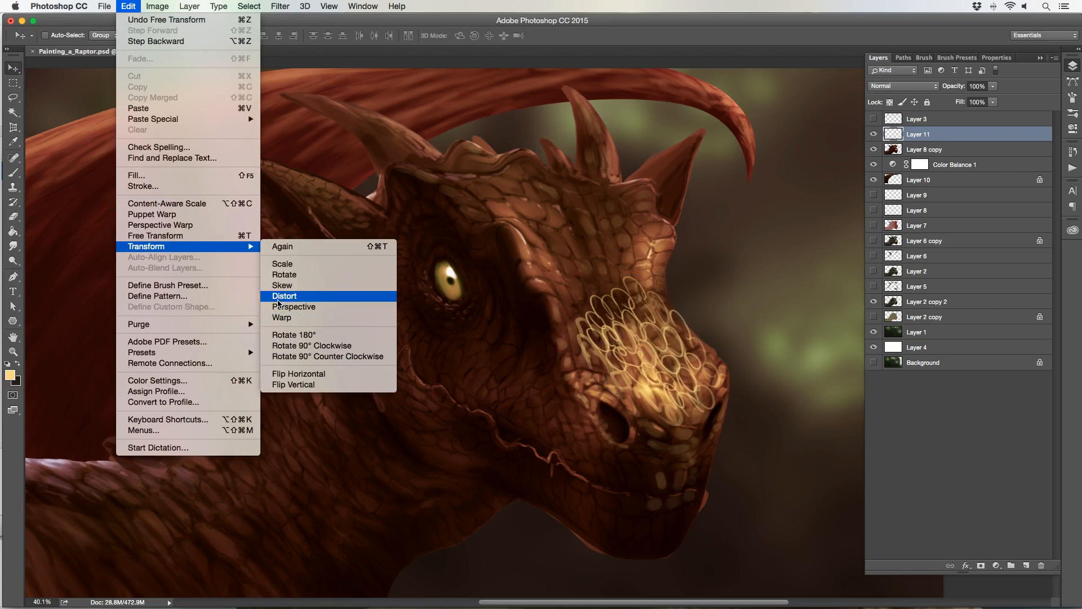
left_click(282, 317)
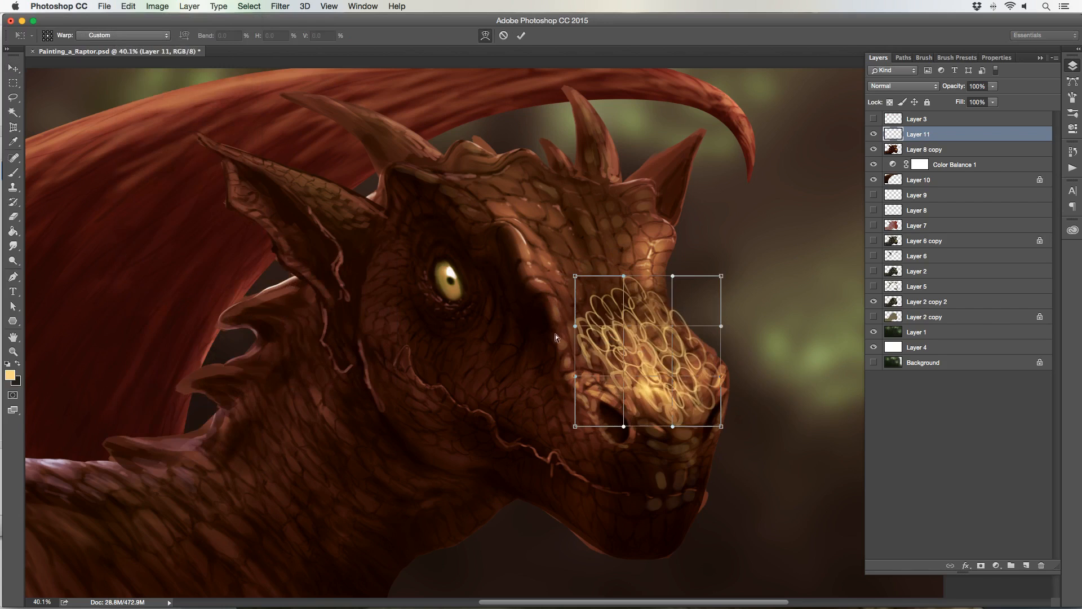
left_click_drag(613, 315, 602, 330)
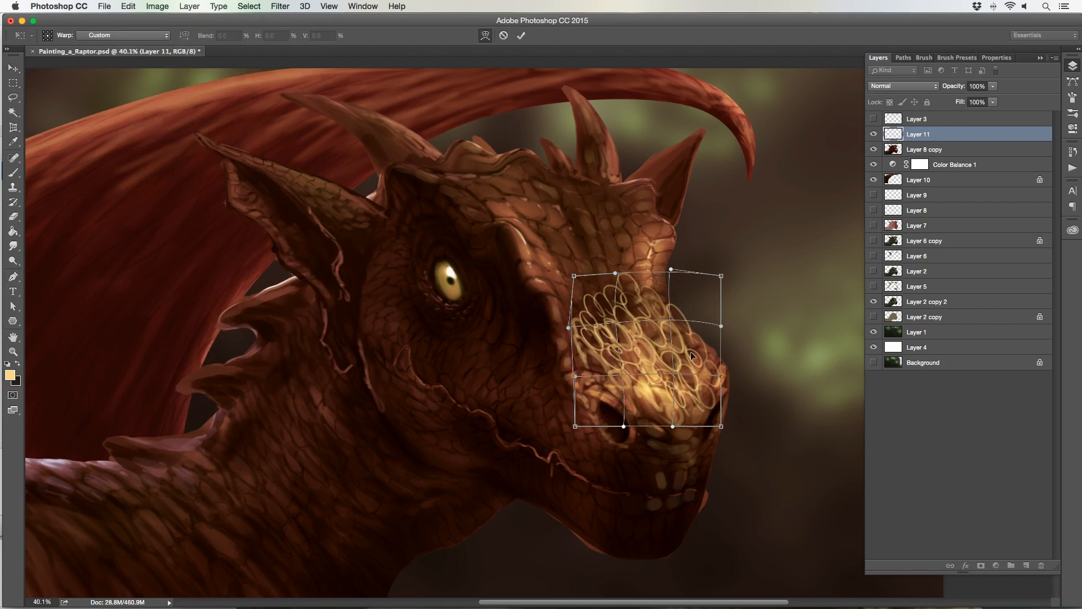
mouse_move(688, 314)
left_mouse_down()
mouse_move(648, 322)
mouse_move(609, 307)
left_mouse_up()
key("Return")
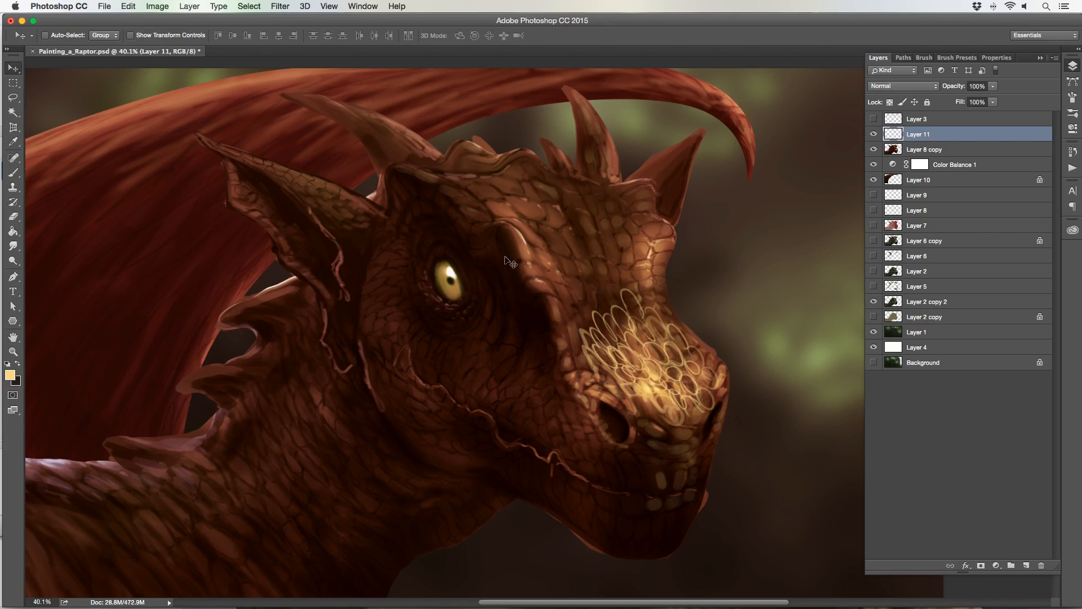
- Set Layer 11's blend mode to Multiply after trying Overlay and Color, and merge it into Layer 8 copy
left_click(875, 87)
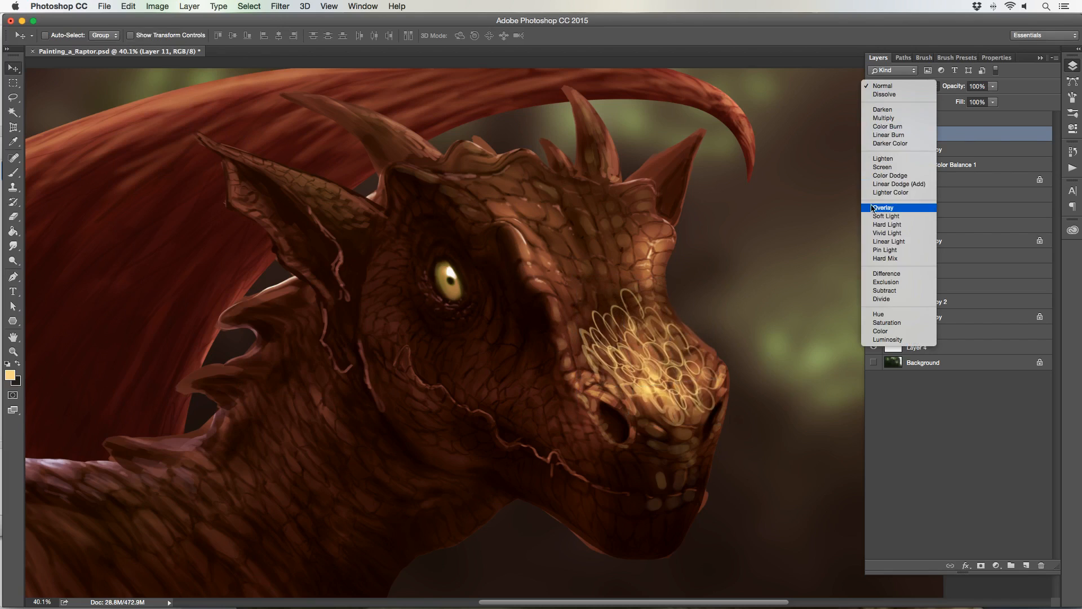
left_click(871, 174)
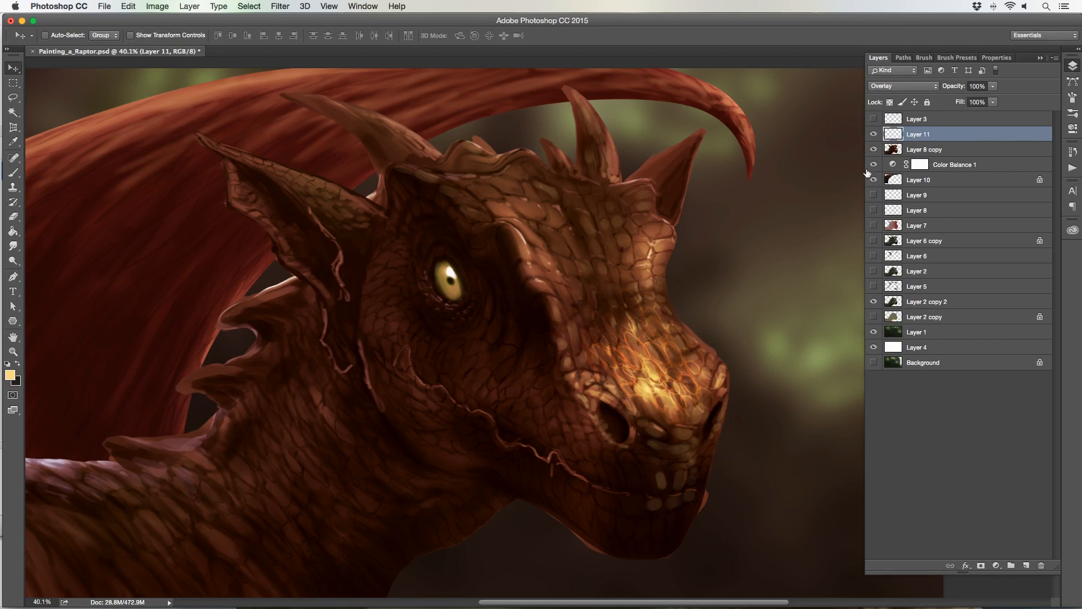
left_click(875, 88)
left_click(875, 209)
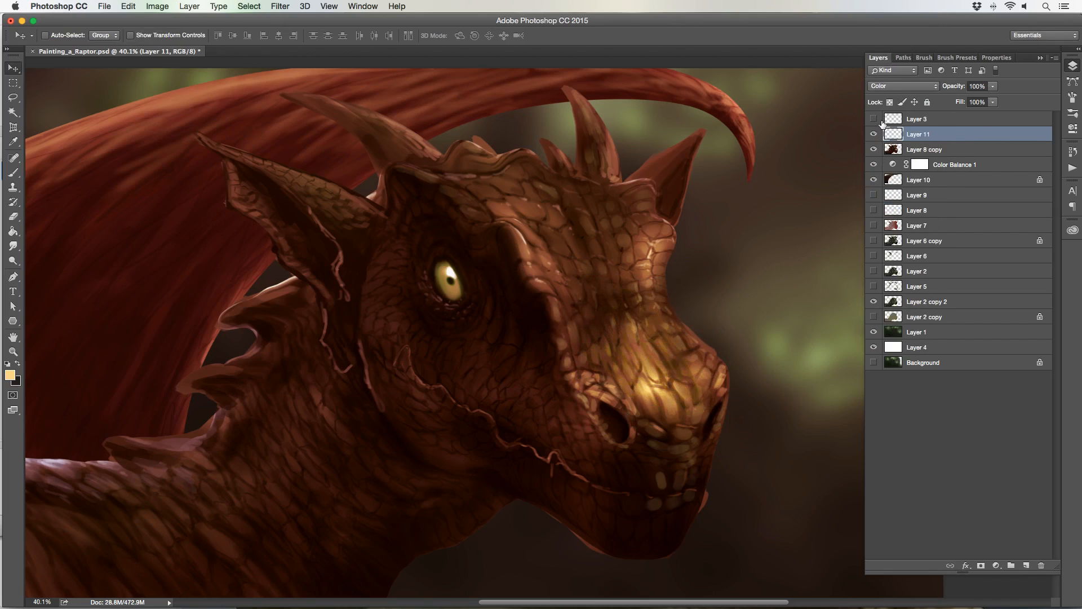
left_click(882, 89)
scroll(880, 45, "up", 10)
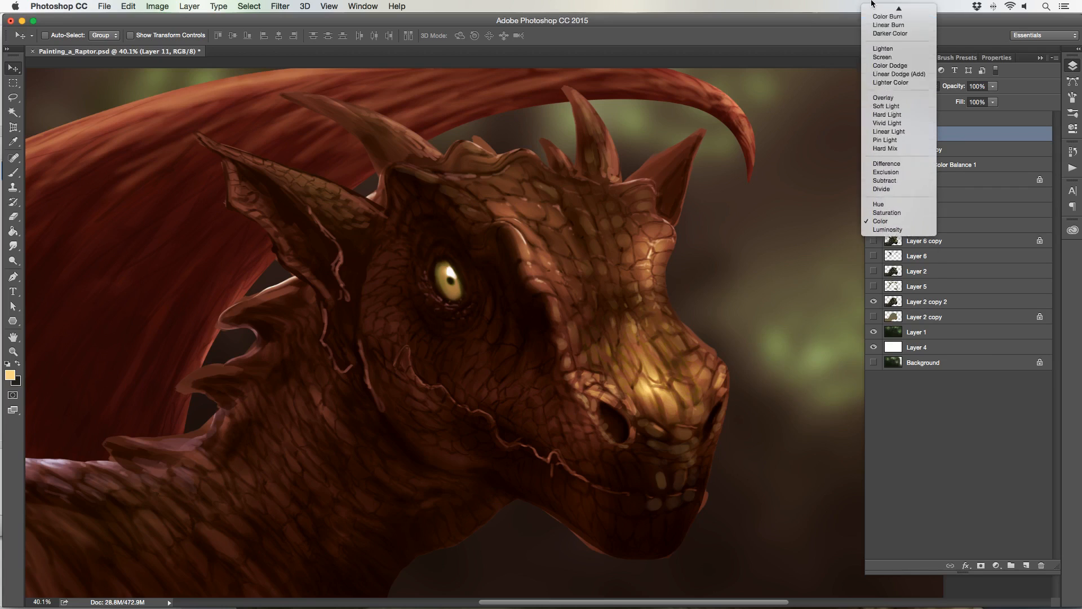
left_click(881, 42)
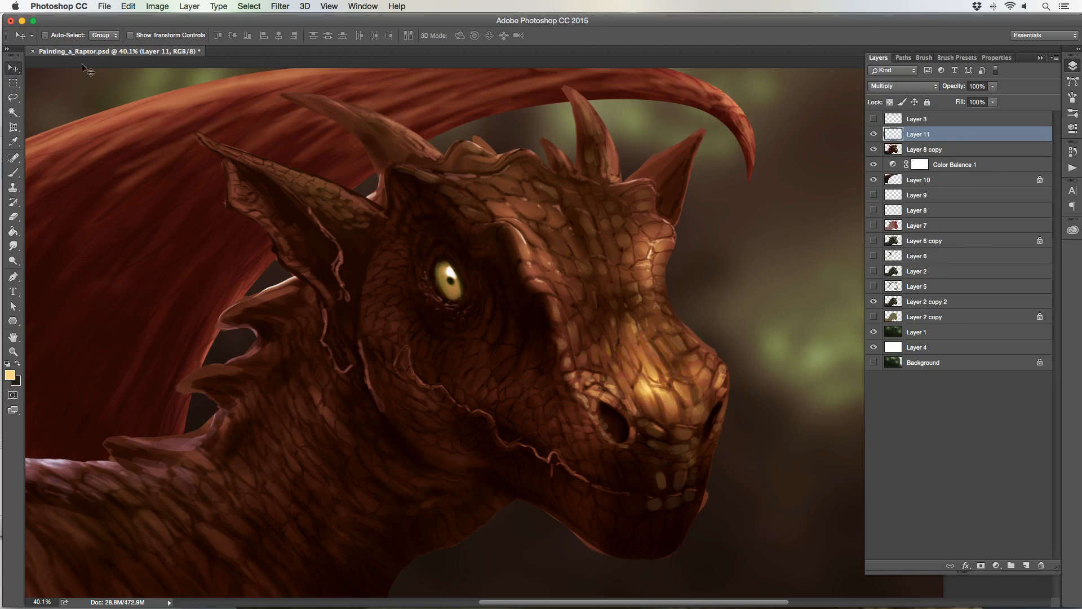
left_click_drag(611, 314, 617, 322)
key("super+e")
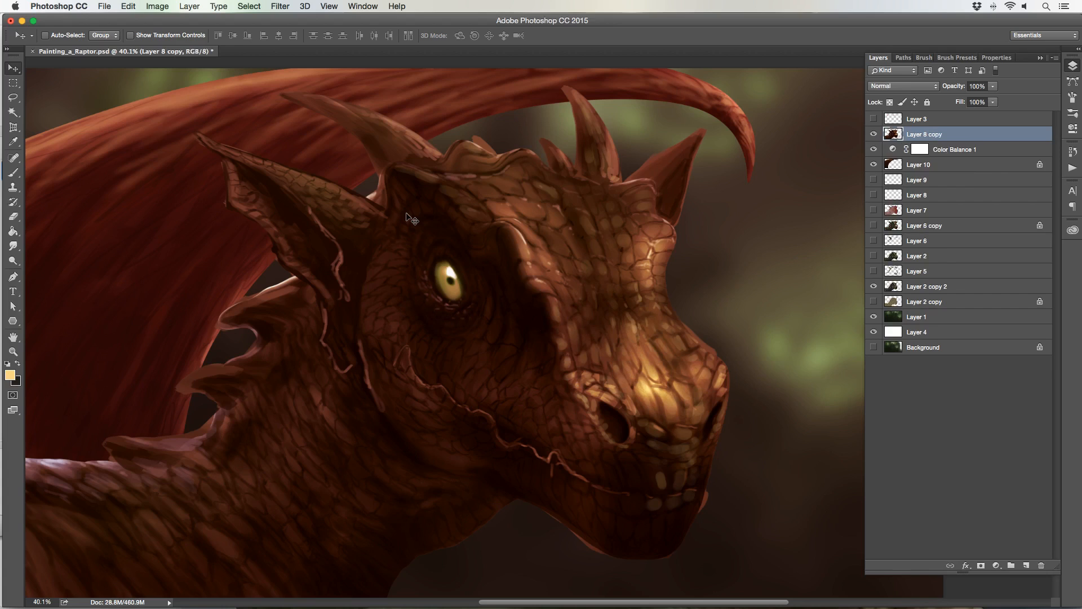
- Touch up the highlights on the brow and cheek scales with a gold brush around 30 px, and switch to a 20 px Smudge tool
left_click(16, 170)
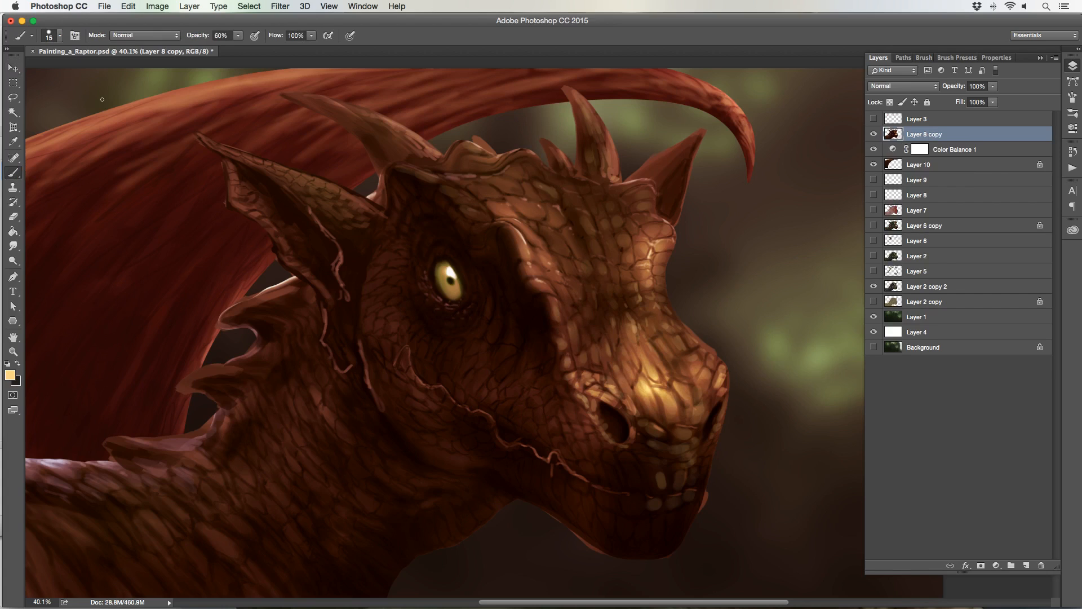
left_click(9, 375)
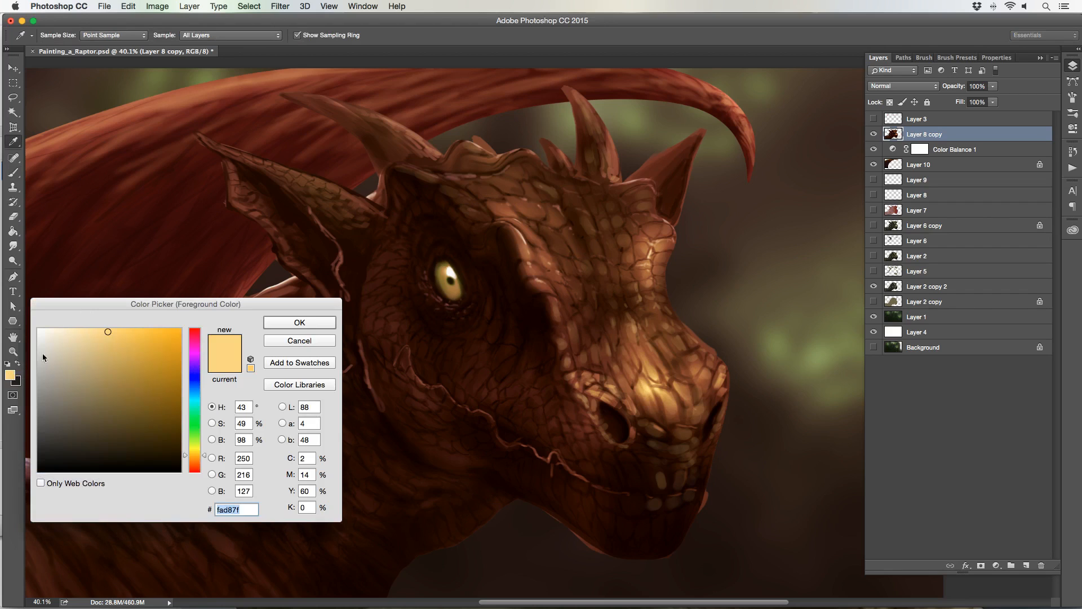
left_click(276, 340)
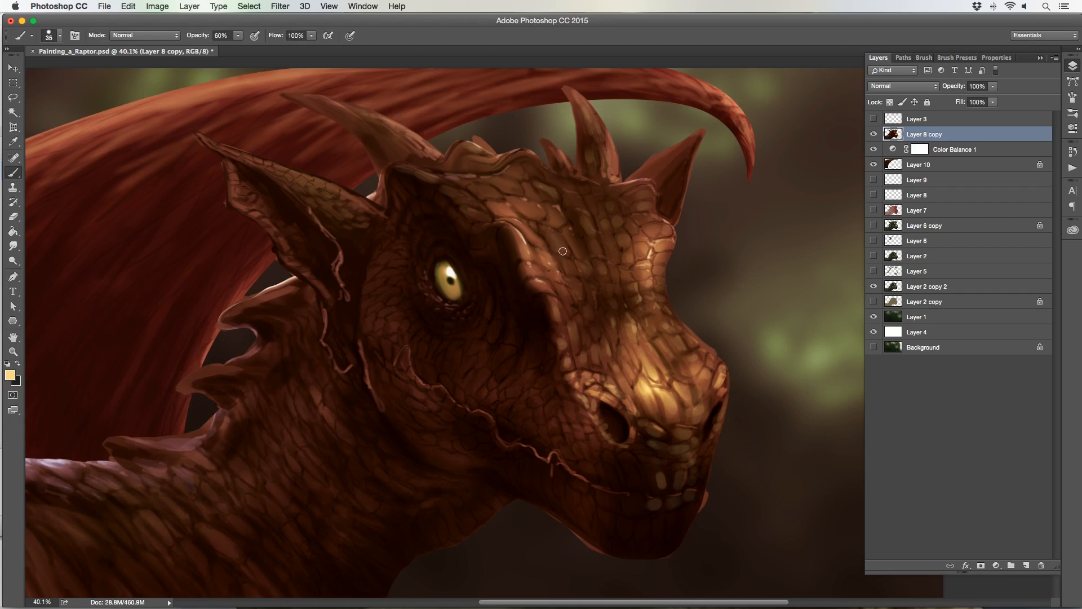
key("bracketright")
key("bracketleft")
key("bracketright")
key("bracketleft")
key("bracketleft")
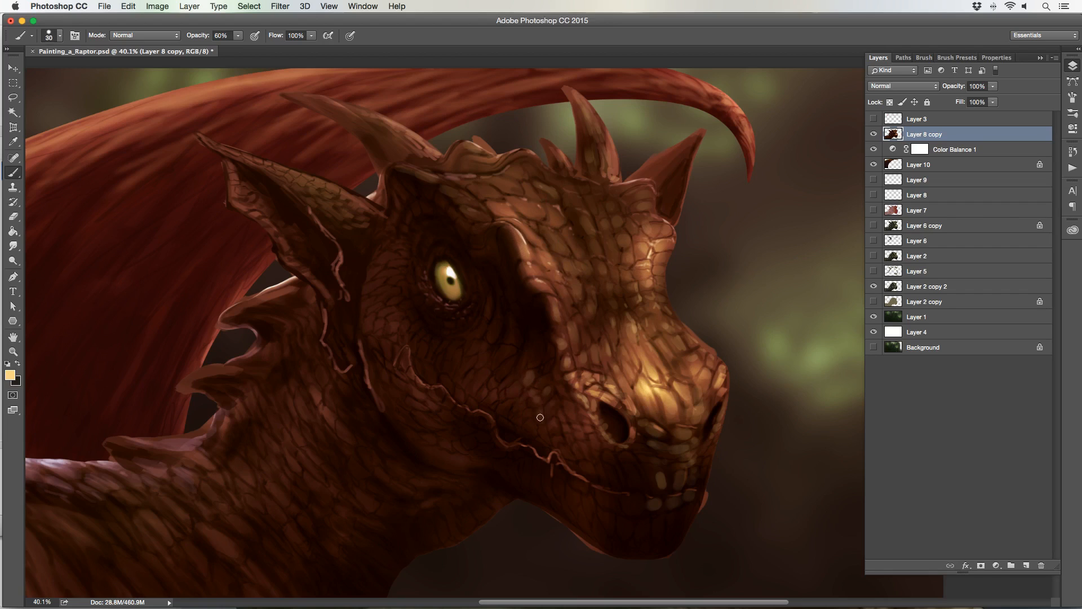
key("bracketleft")
key("bracketleft")
key("bracketright")
left_click(13, 246)
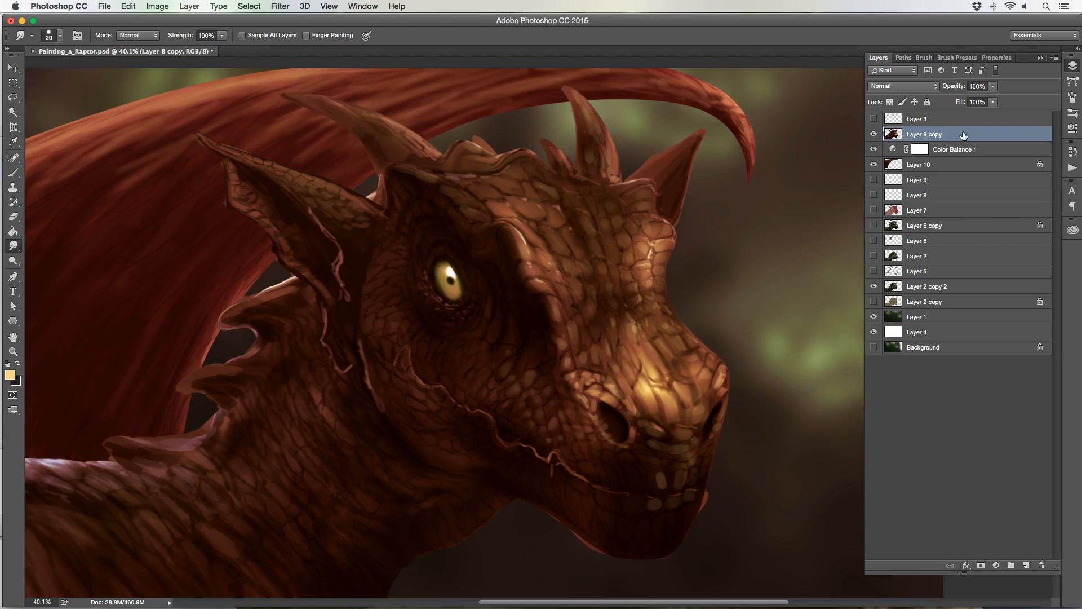
- Duplicate Layer 8 copy, hide the original and move it down above Layer 7, keeping the duplicate as the active layer
key("super+j")
left_click(874, 149)
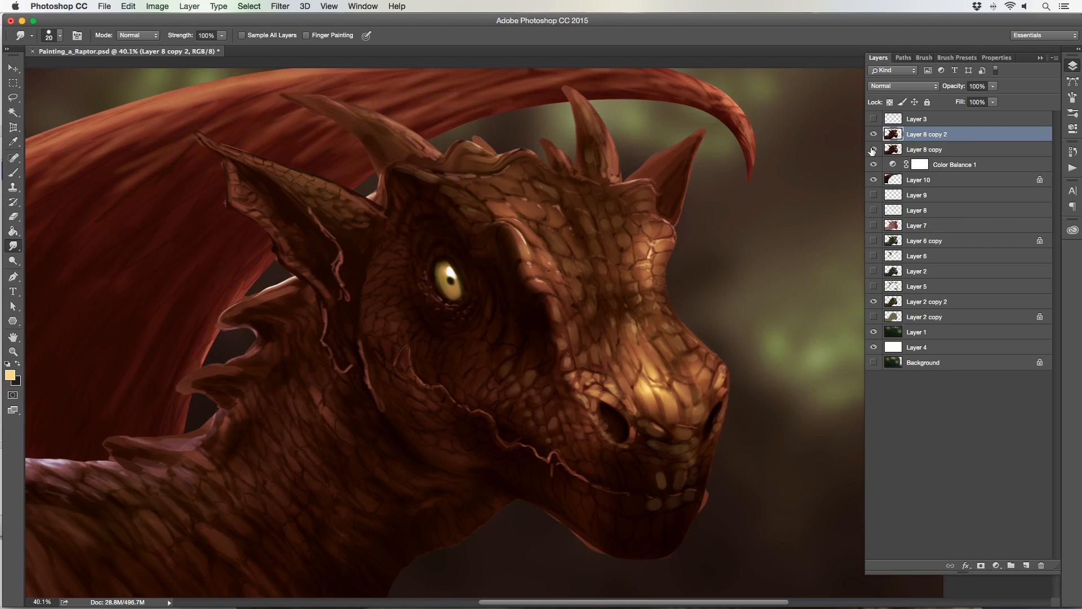
left_click_drag(961, 149, 978, 219)
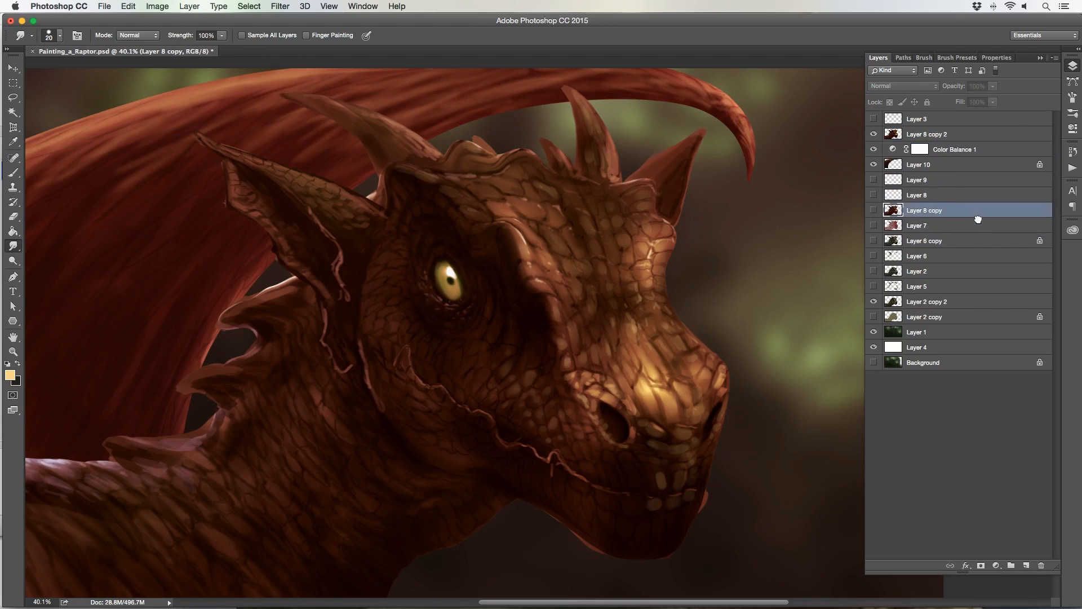
left_click(958, 137)
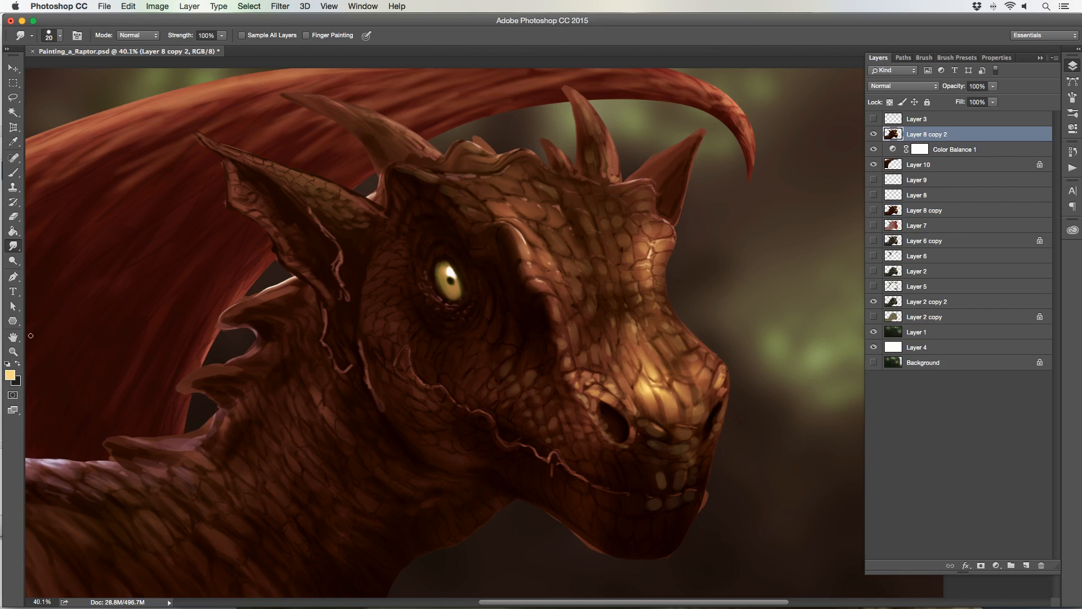
- Flip the canvas horizontally to examine the dragon mirrored, and undo the flip
left_click(13, 351)
left_click_drag(313, 326, 300, 326)
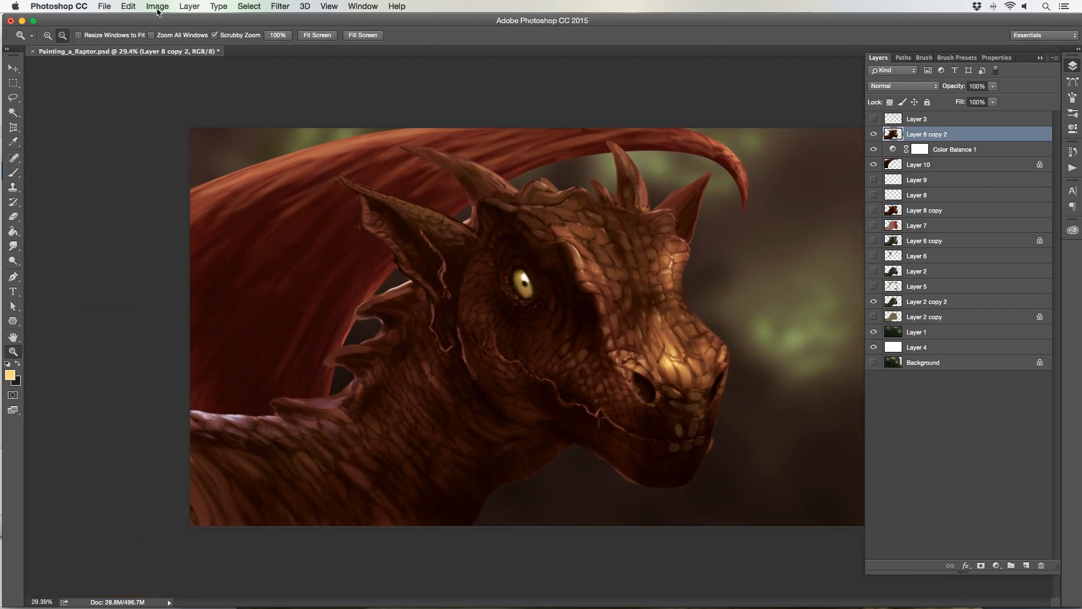
left_click(158, 7)
mouse_move(193, 117)
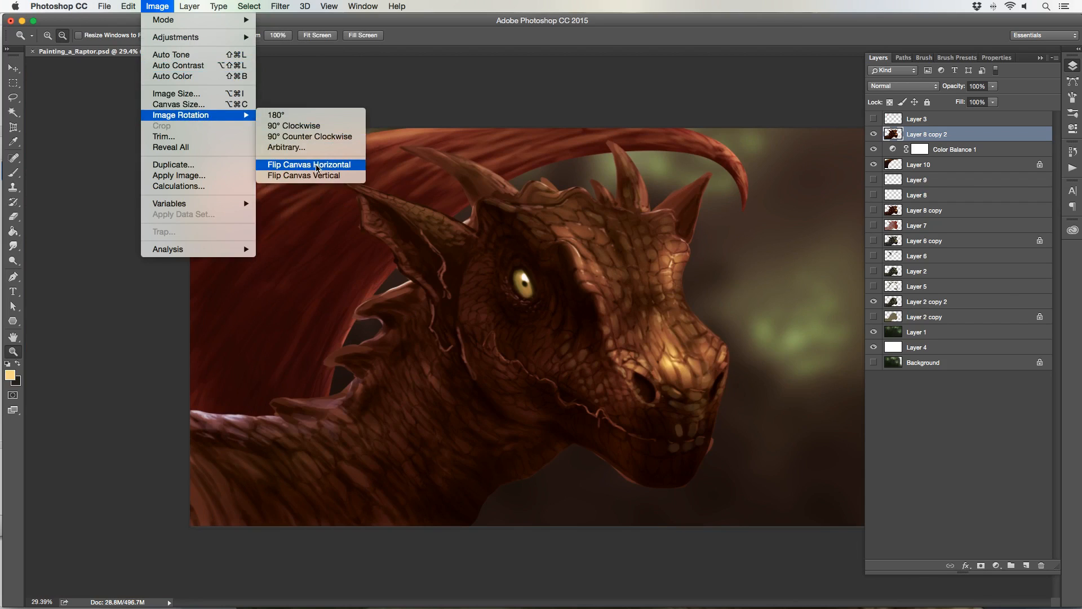
left_click(316, 168)
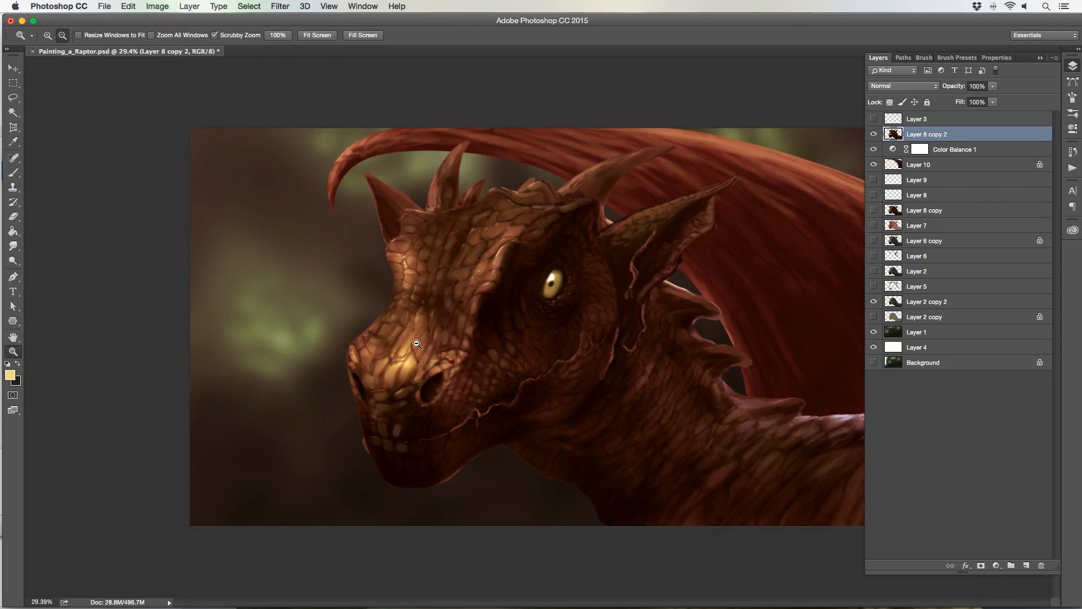
mouse_move(447, 350)
left_mouse_down()
mouse_move(422, 349)
mouse_move(444, 348)
left_mouse_up()
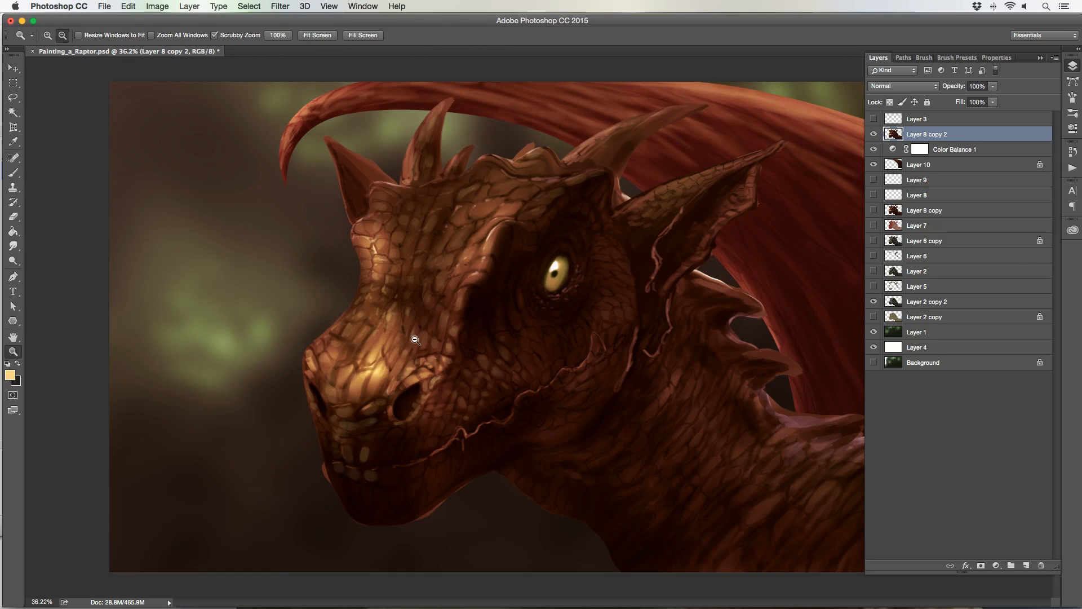
left_click_drag(416, 340, 423, 340)
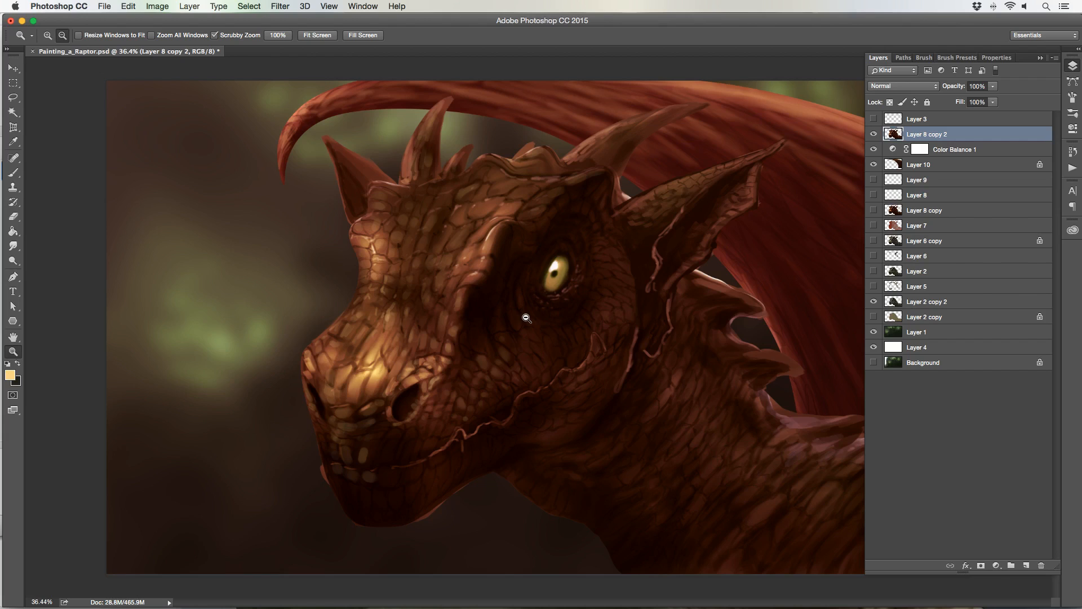
key("super+z")
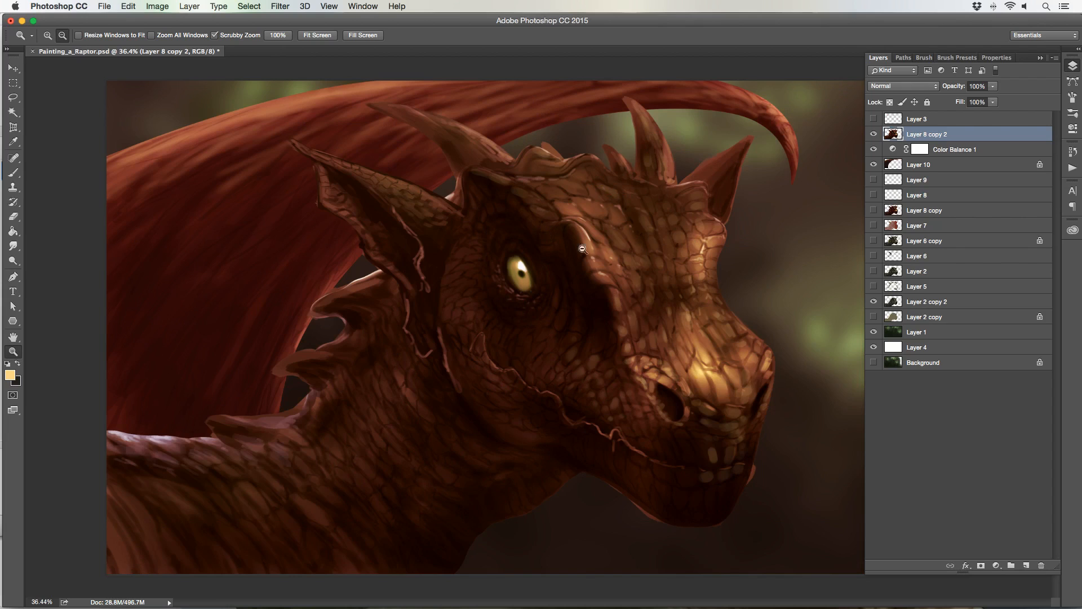
- Select the dragon's face from brow to chin with a rectangular marquee and open it in the Liquify filter
left_click_drag(675, 289, 681, 295)
key("m")
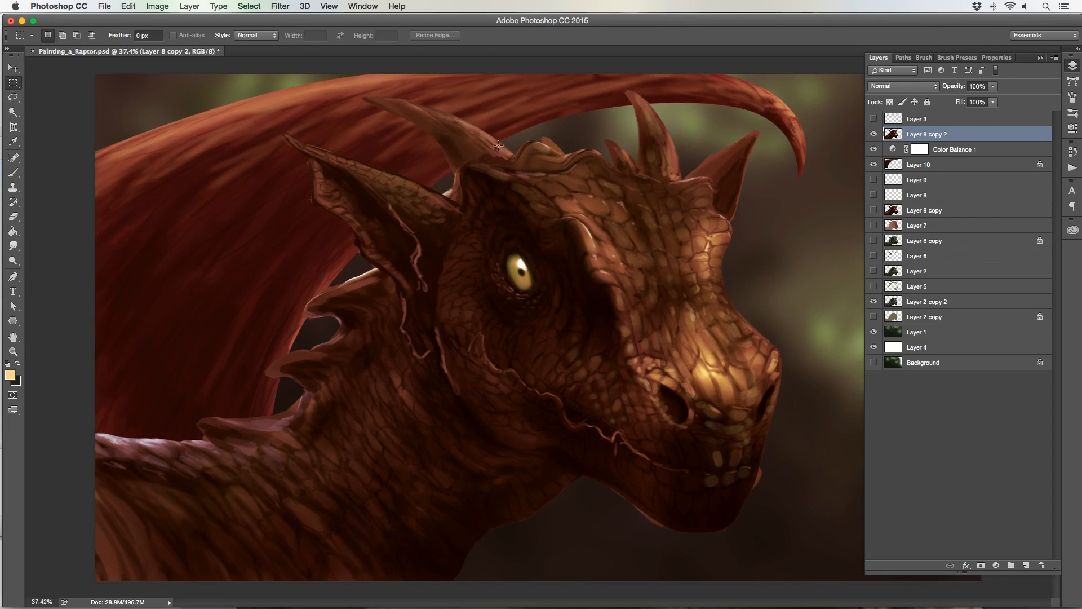
left_click_drag(485, 142, 815, 487)
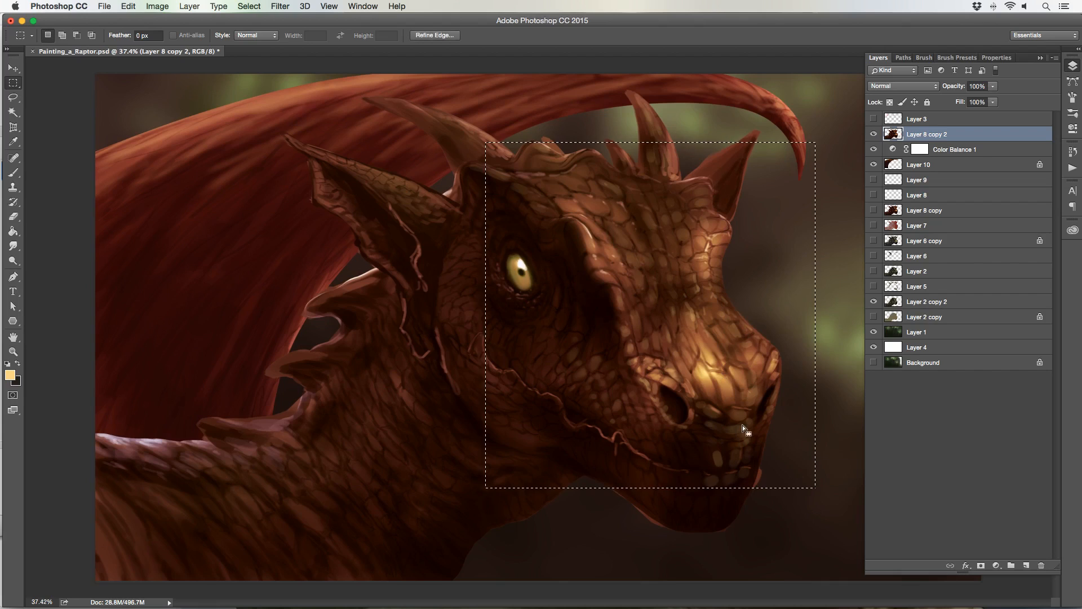
left_click(280, 6)
left_click(293, 98)
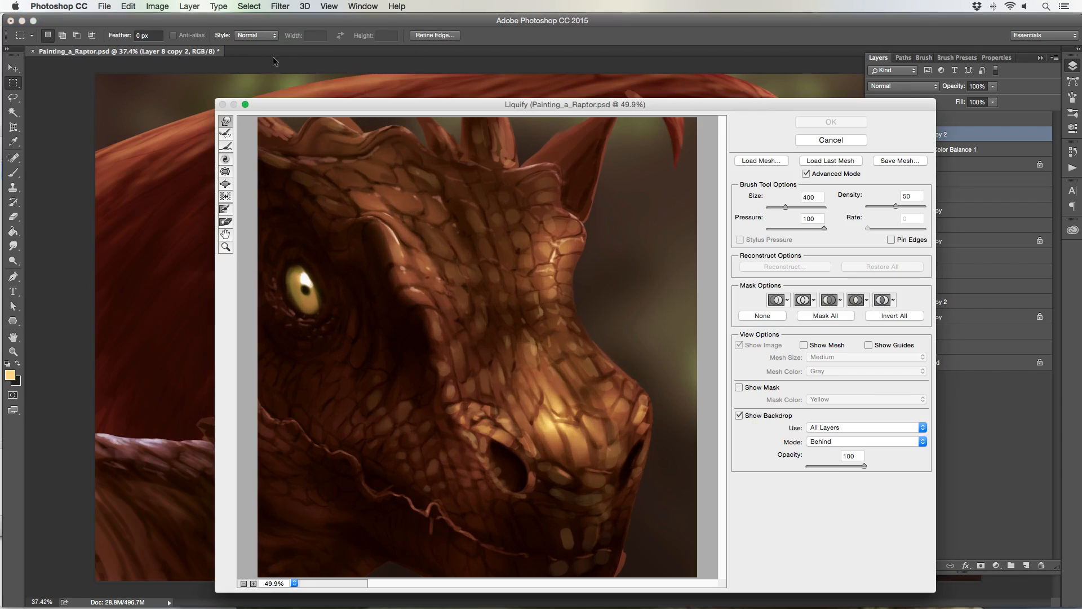
- Set the Liquify brush size to 250 and push the contour of the snout's bridge outward
key("bracketleft")
key("bracketleft")
key("bracketleft")
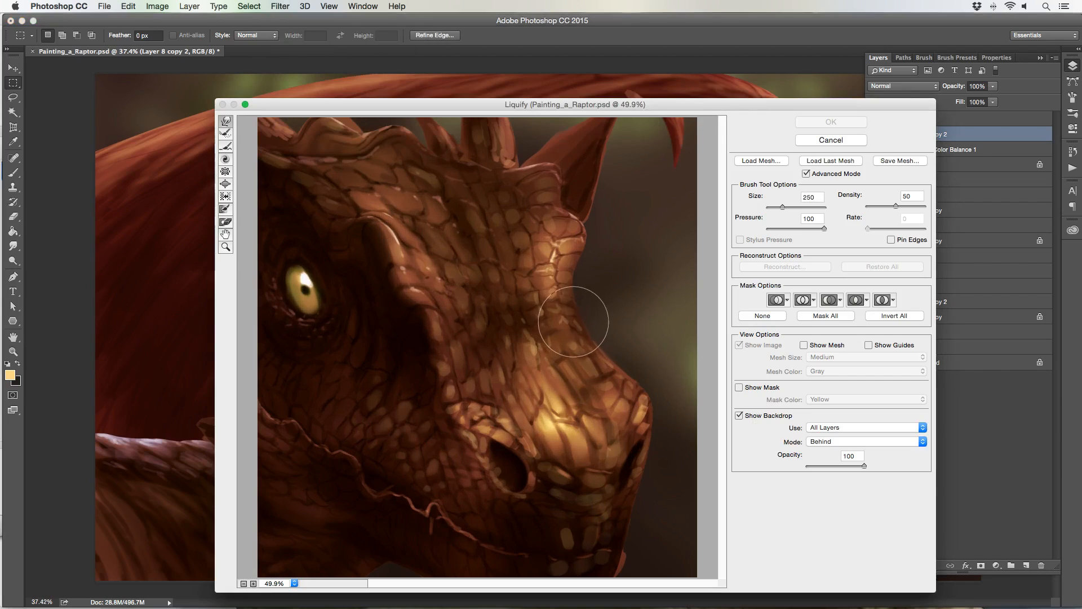
left_click_drag(570, 319, 580, 310)
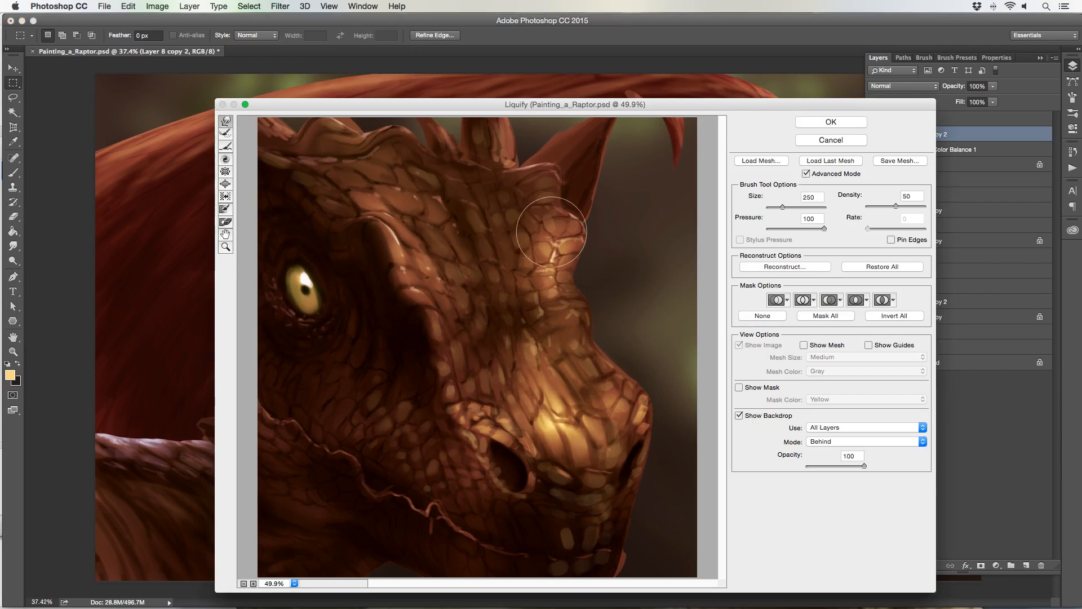
- Refine the far brow bump and the dip below it with a Liquify brush between 175 and 200, and apply the filter
key("bracketleft")
key("bracketleft")
mouse_move(570, 226)
left_mouse_down()
mouse_move(567, 217)
mouse_move(588, 236)
mouse_move(569, 218)
left_mouse_up()
key("bracketright")
key("bracketleft")
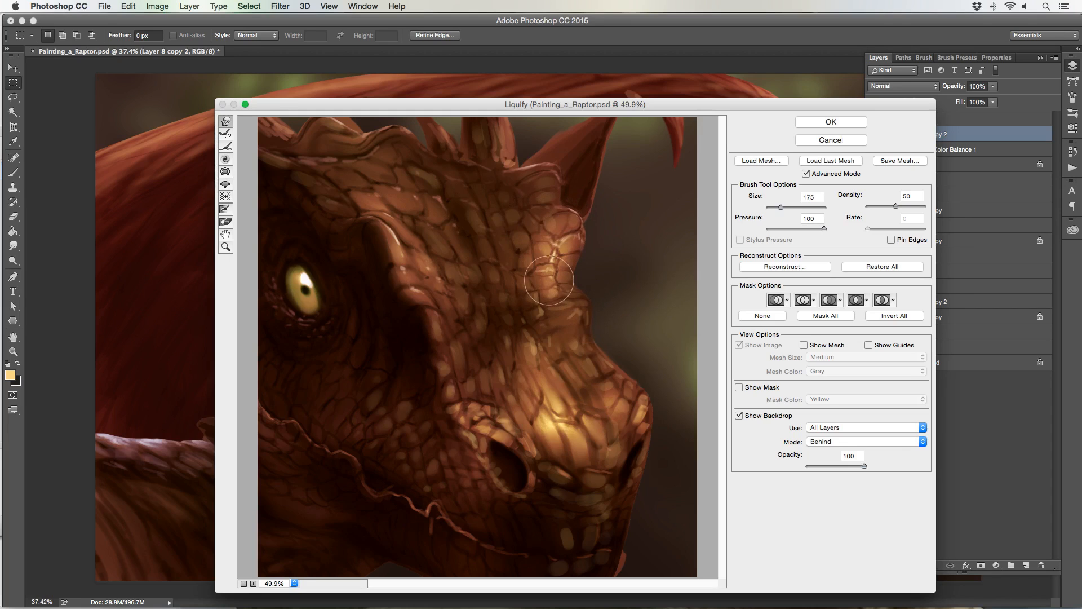
key("bracketright")
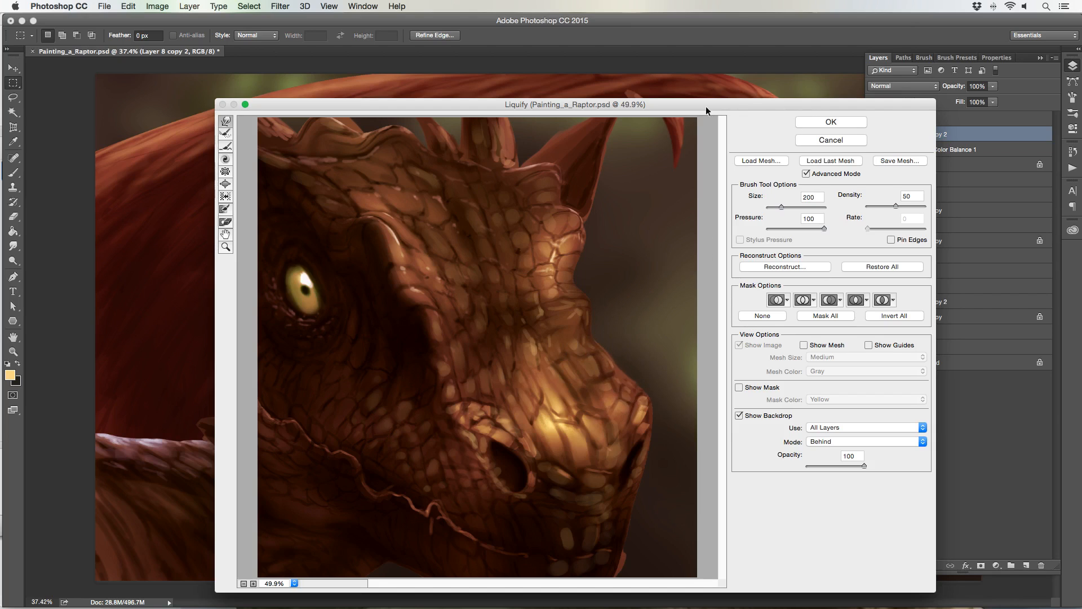
left_click(816, 124)
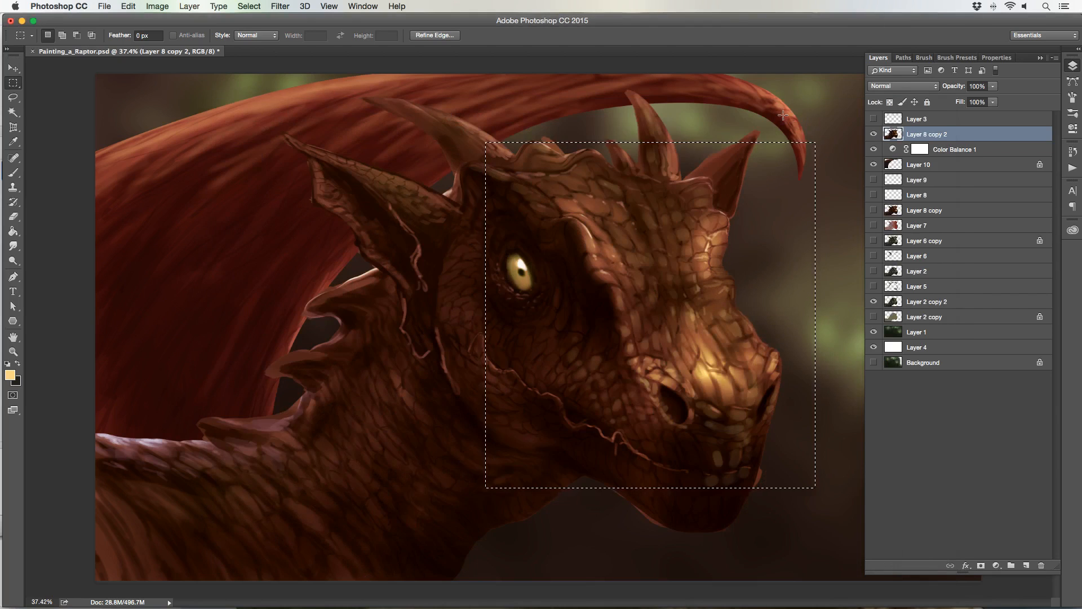
- Hide and reshow Layer 8 copy 2 to compare the dragon with the original raptor, and clear the selection
left_click(873, 135)
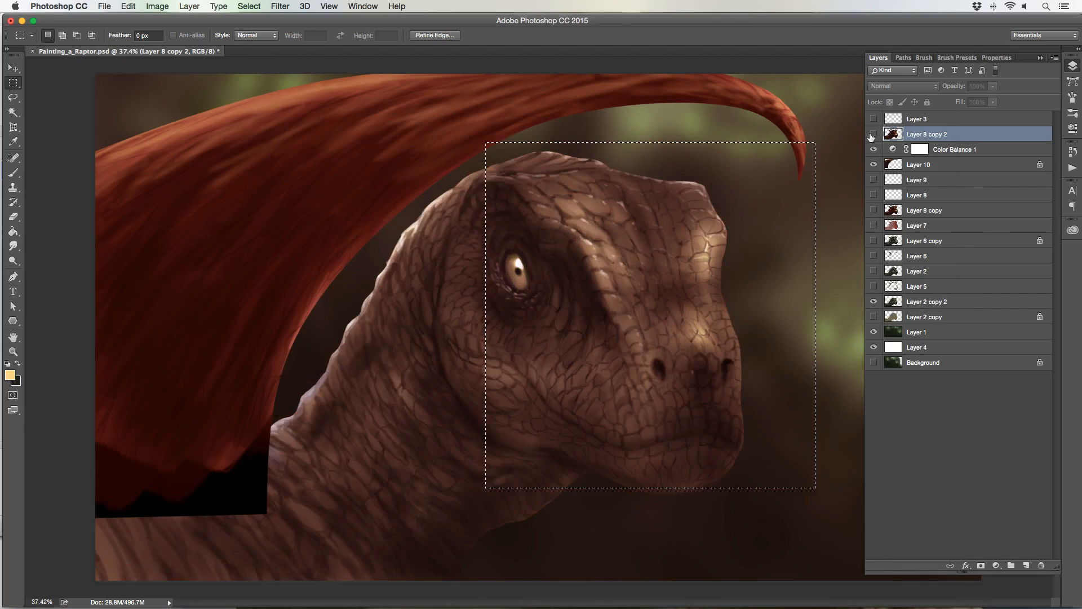
left_click(873, 135)
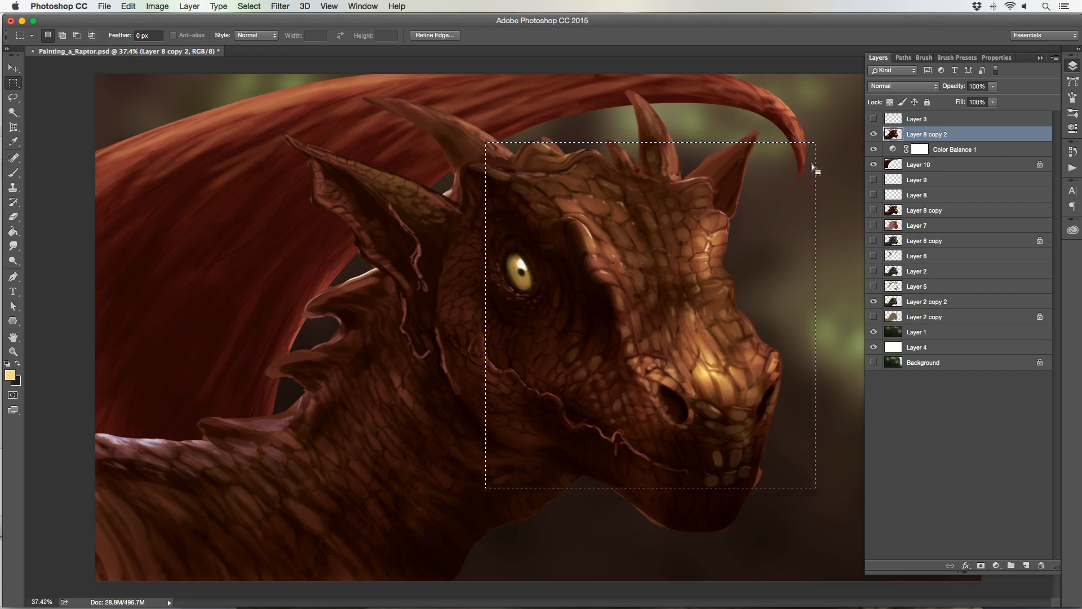
left_click(483, 280)
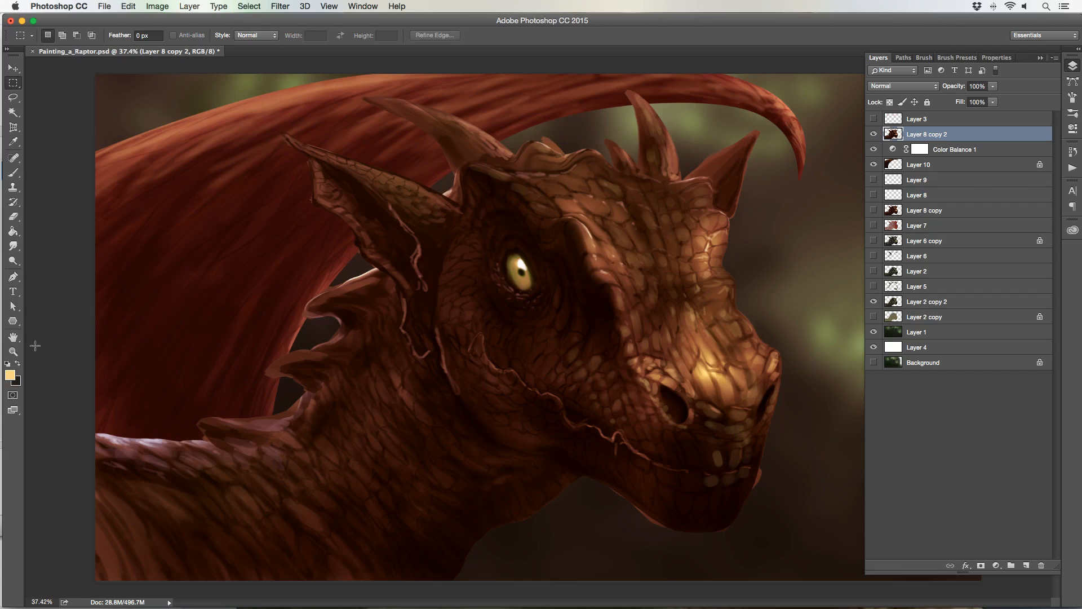
- Draw a freehand lasso selection around the dragon's snout, mouth and chin
left_click(14, 352)
left_click(587, 394, "alt")
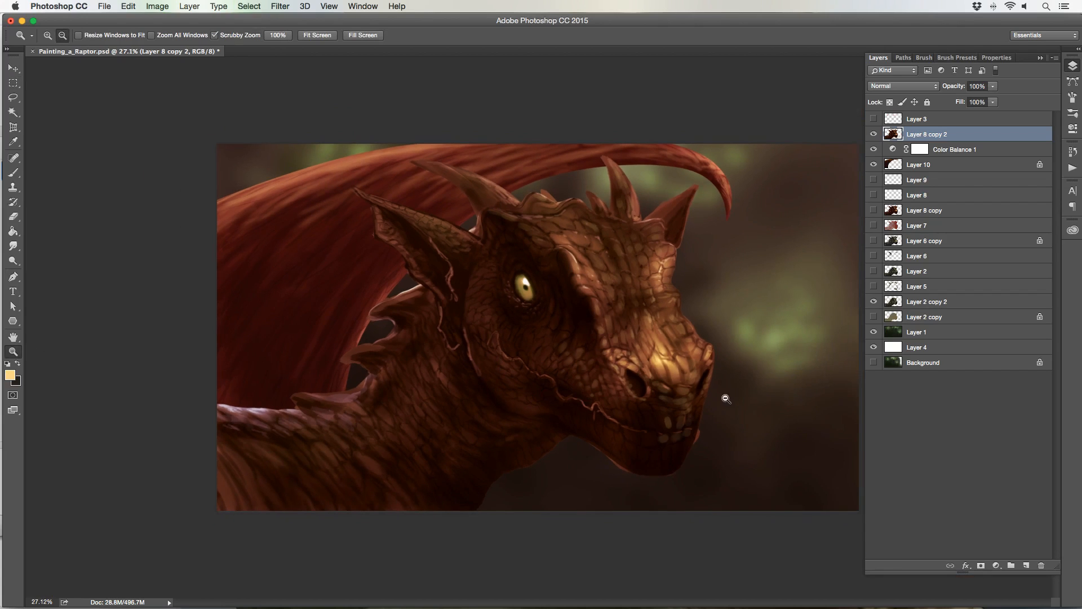
left_click_drag(722, 397, 746, 389)
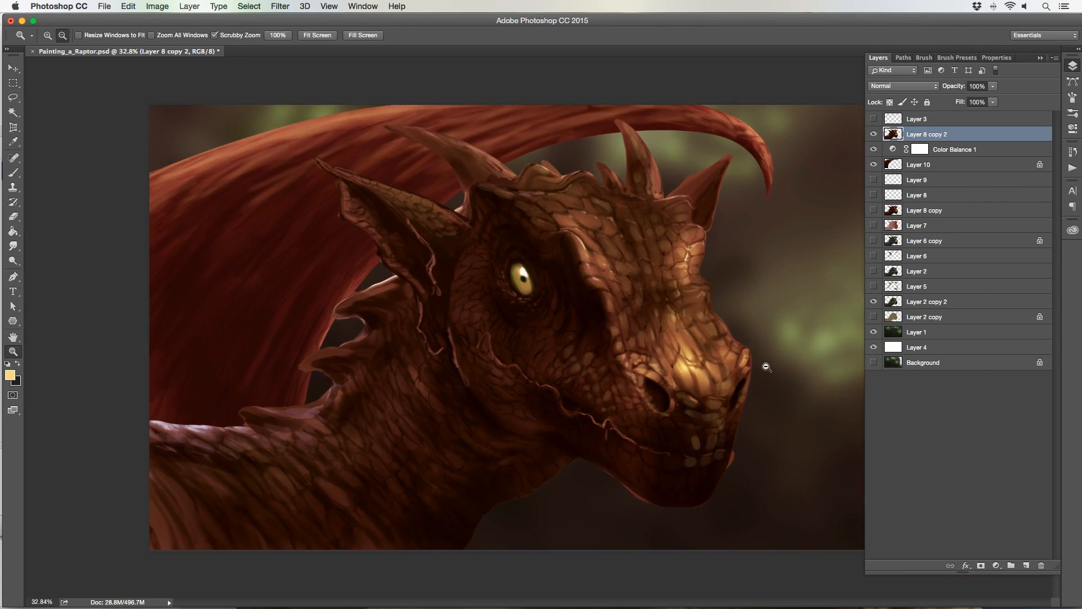
key("l")
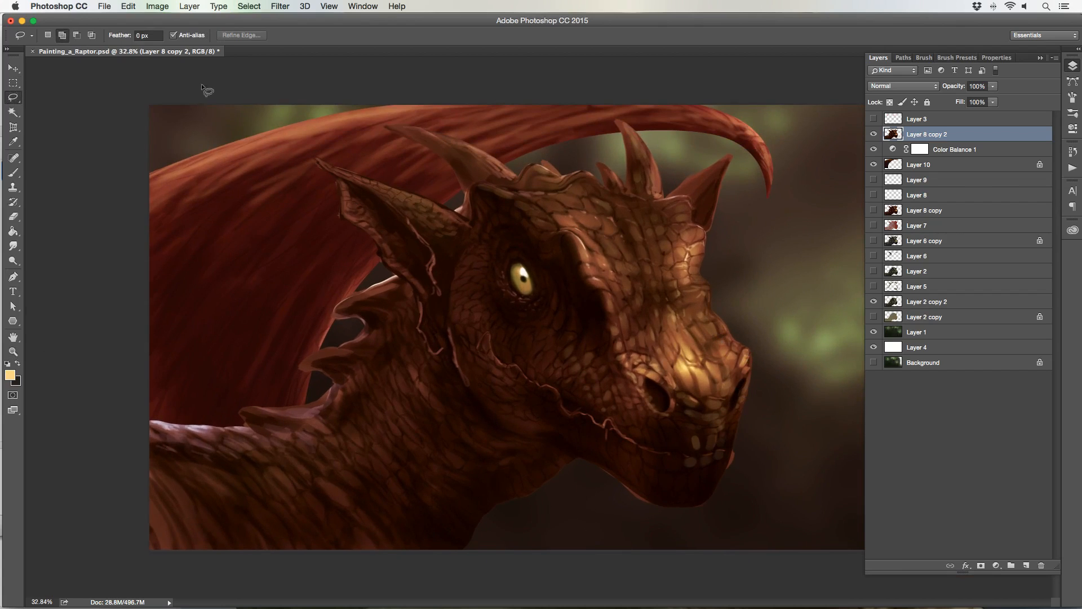
mouse_move(640, 506)
left_mouse_down()
mouse_move(623, 502)
mouse_move(596, 371)
mouse_move(753, 320)
mouse_move(640, 534)
left_mouse_up()
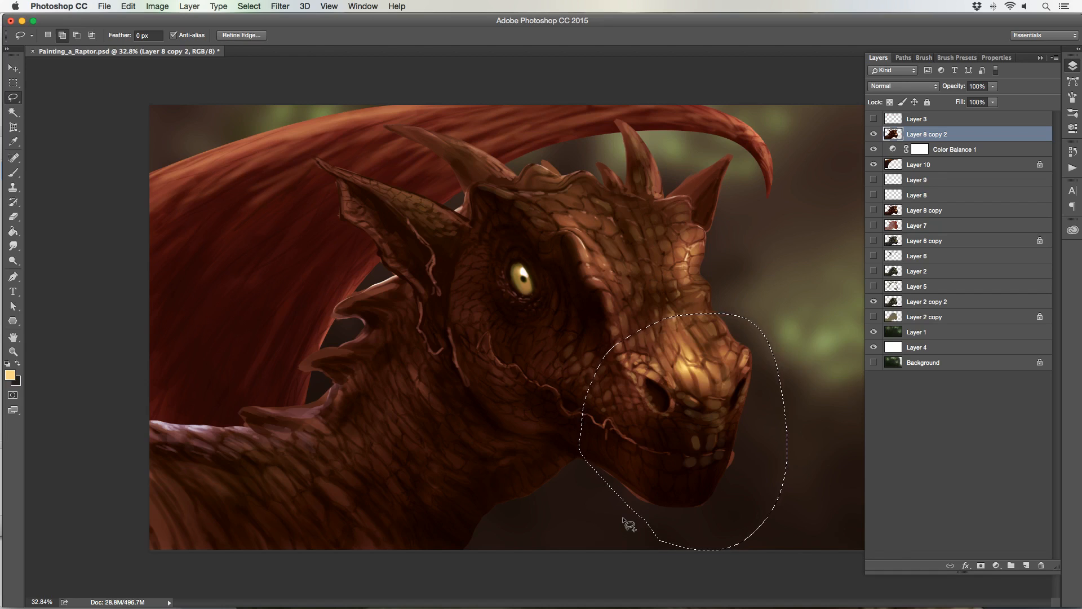
- Soften the snout selection's edge in Quick Mask with a 76.6-pixel Gaussian Blur, and return to the normal selection
key("q")
left_click(280, 6)
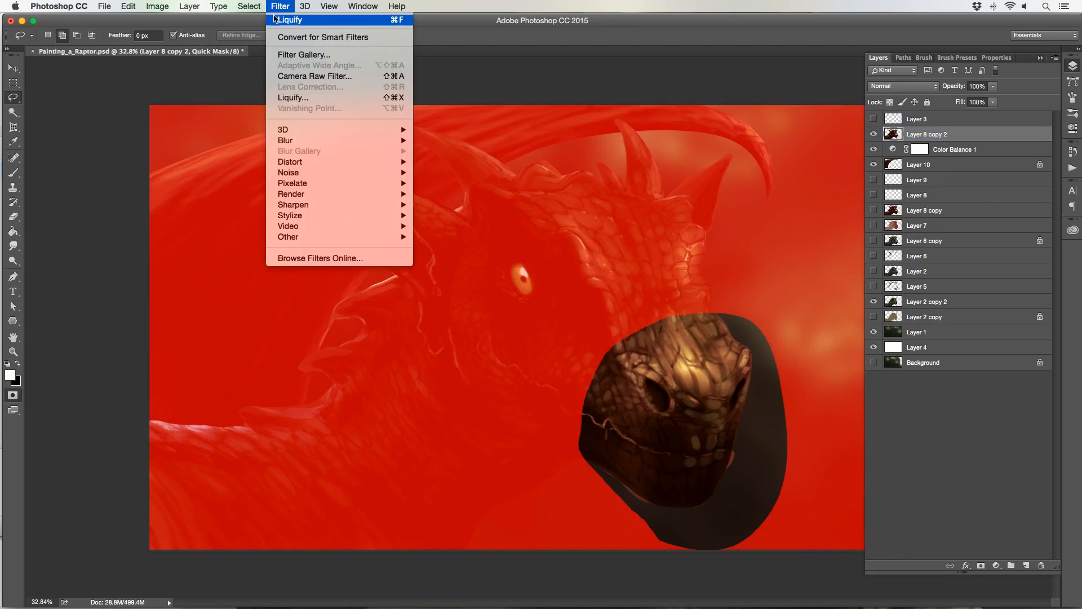
mouse_move(411, 143)
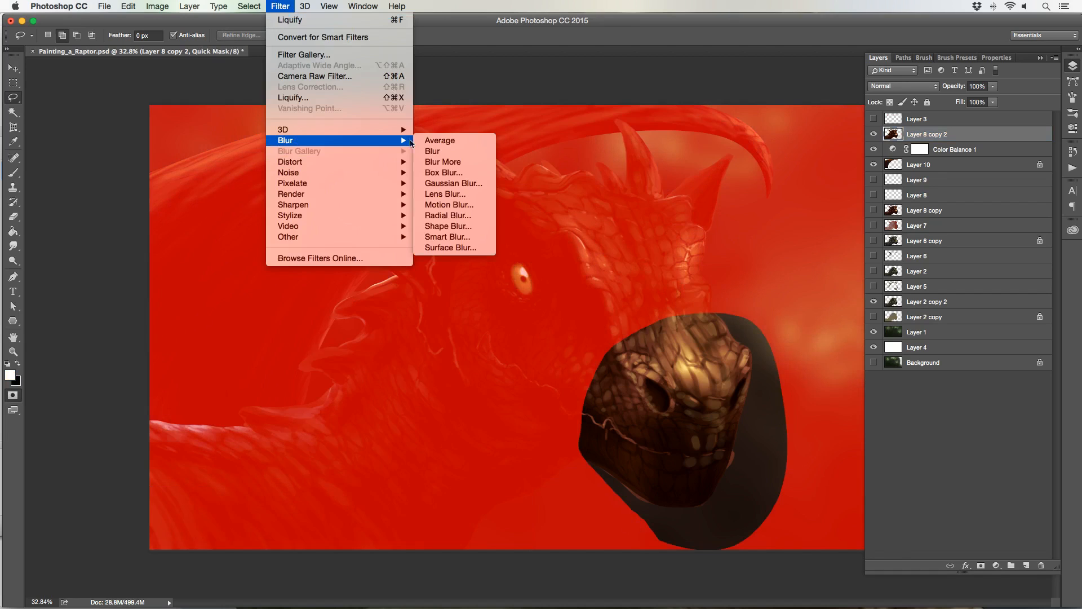
left_click(452, 183)
left_click_drag(214, 294, 218, 295)
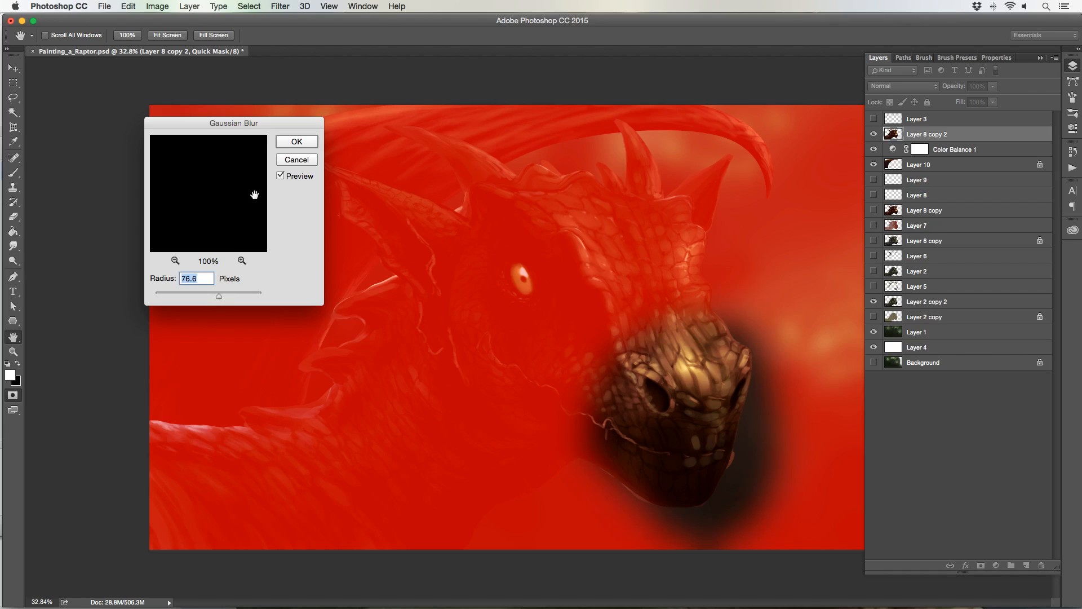
left_click(292, 141)
key("l")
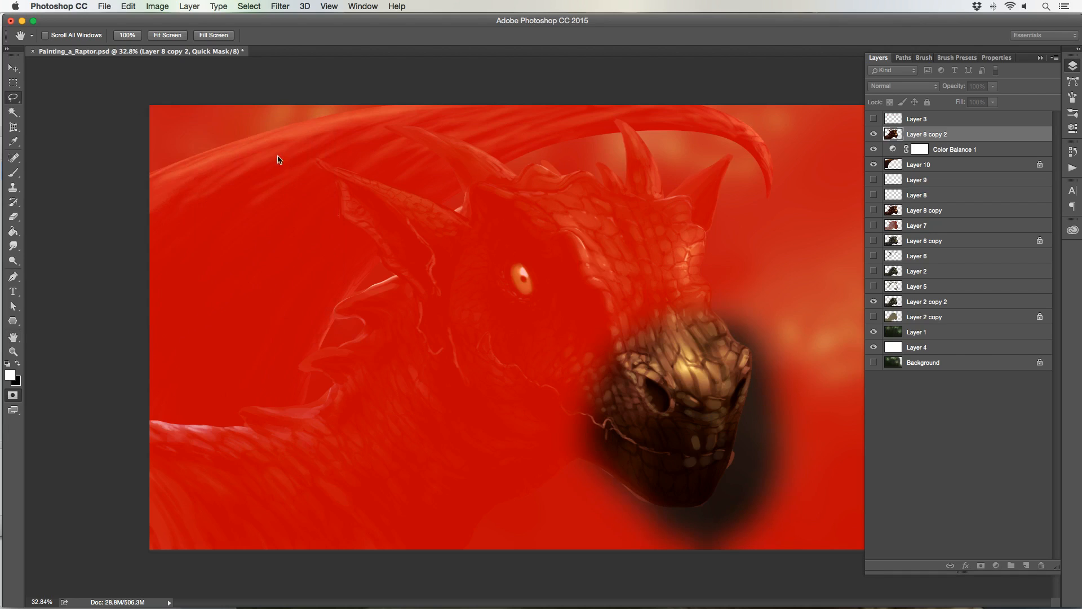
key("q")
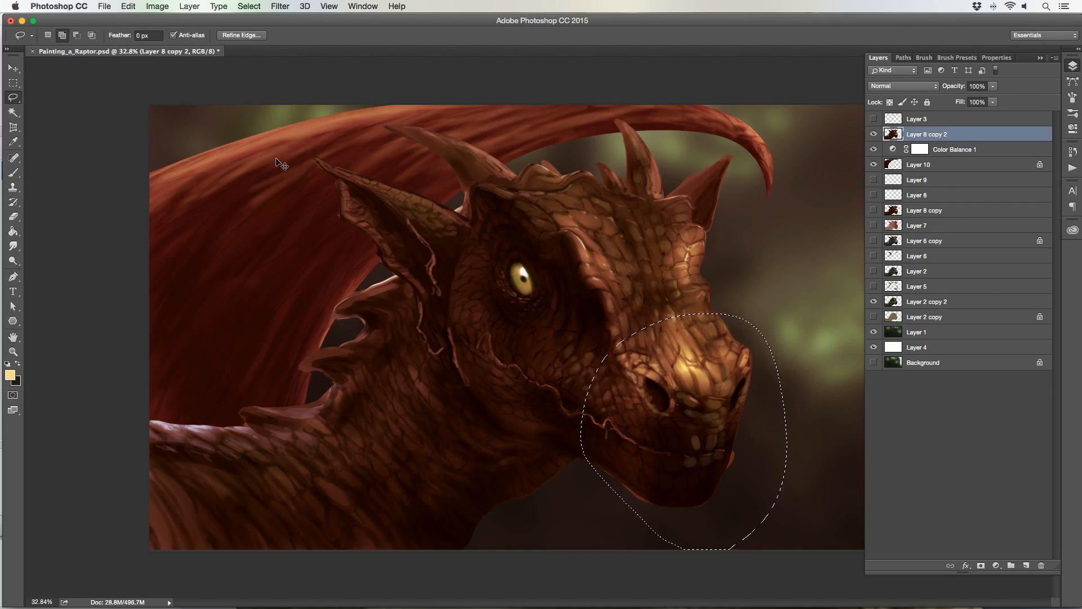
- Copy the selected snout to a new layer and move it down and outward to lengthen the muzzle
key("super+j")
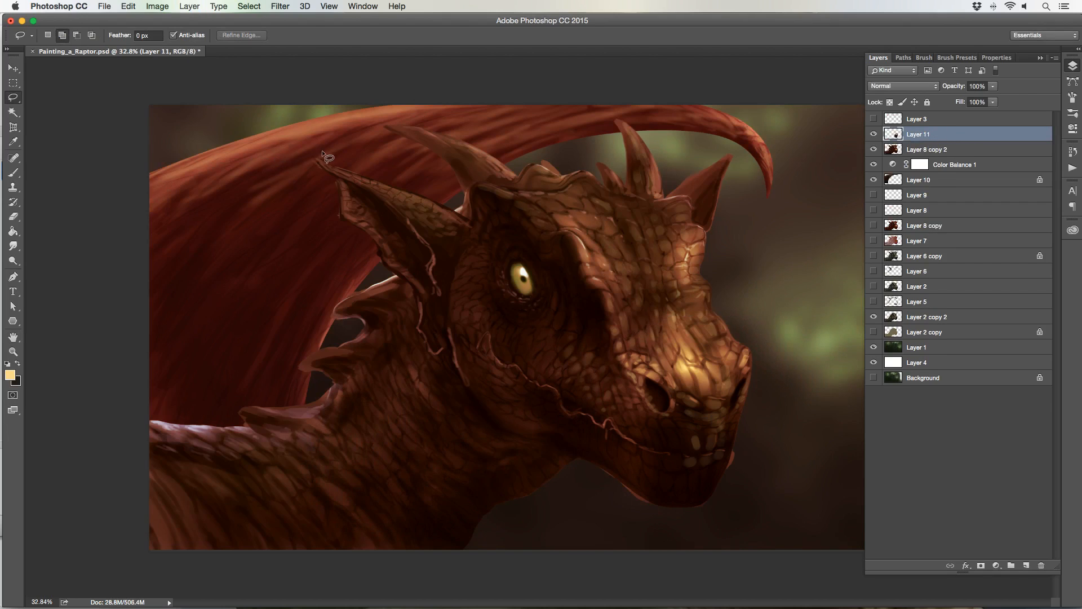
left_click(14, 67)
left_click_drag(634, 348, 657, 368)
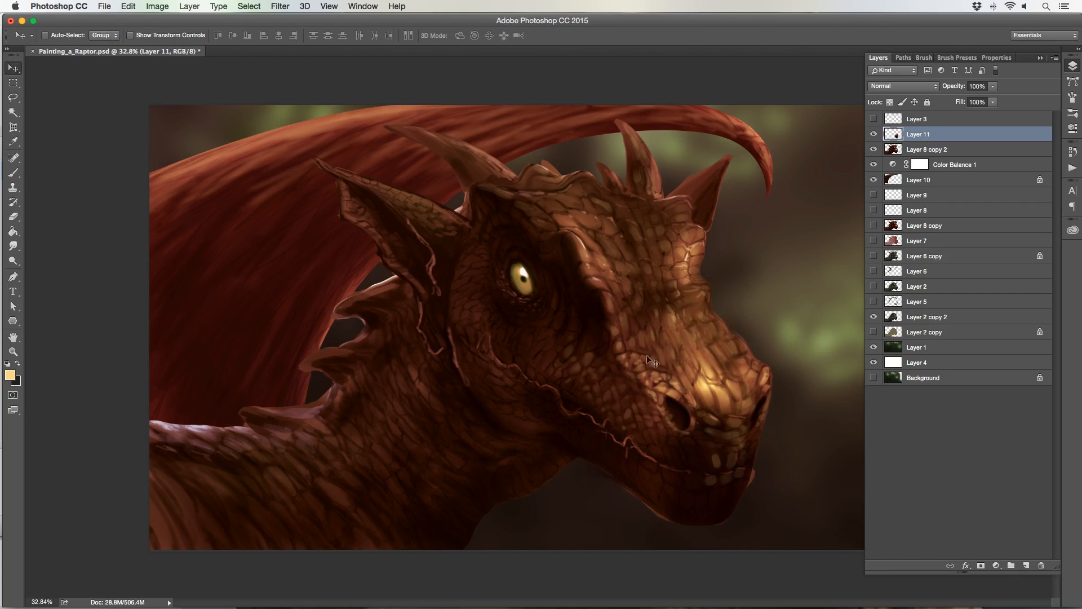
- Warp the copied snout on Layer 11, pulling its outer upper corner inward and the outer lower jaw up and inward
left_click(129, 6)
mouse_move(167, 247)
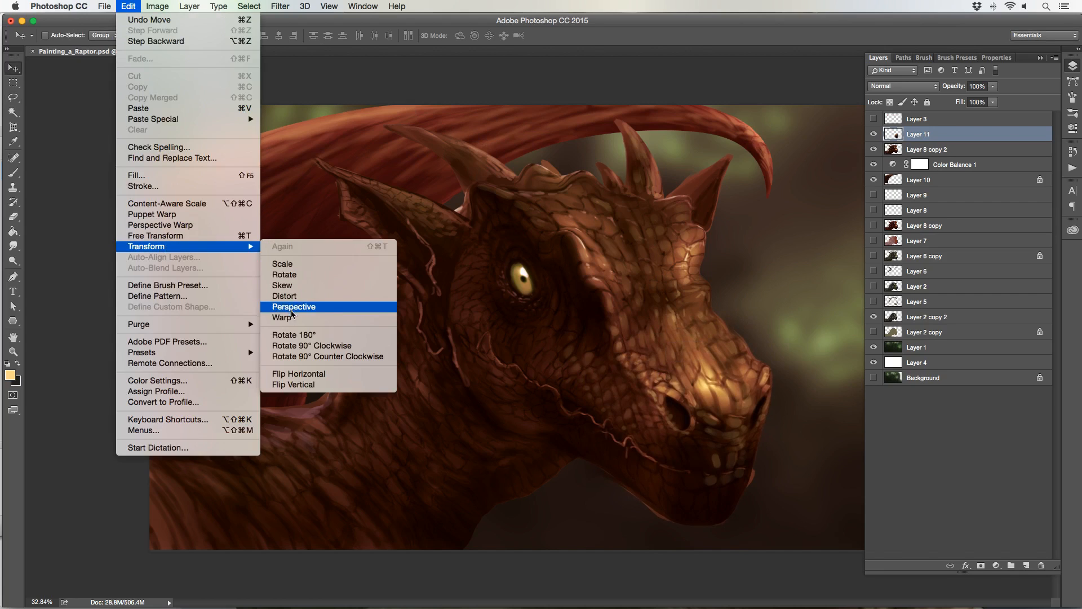
left_click(284, 317)
left_click_drag(768, 358, 759, 361)
left_click_drag(756, 312, 750, 316)
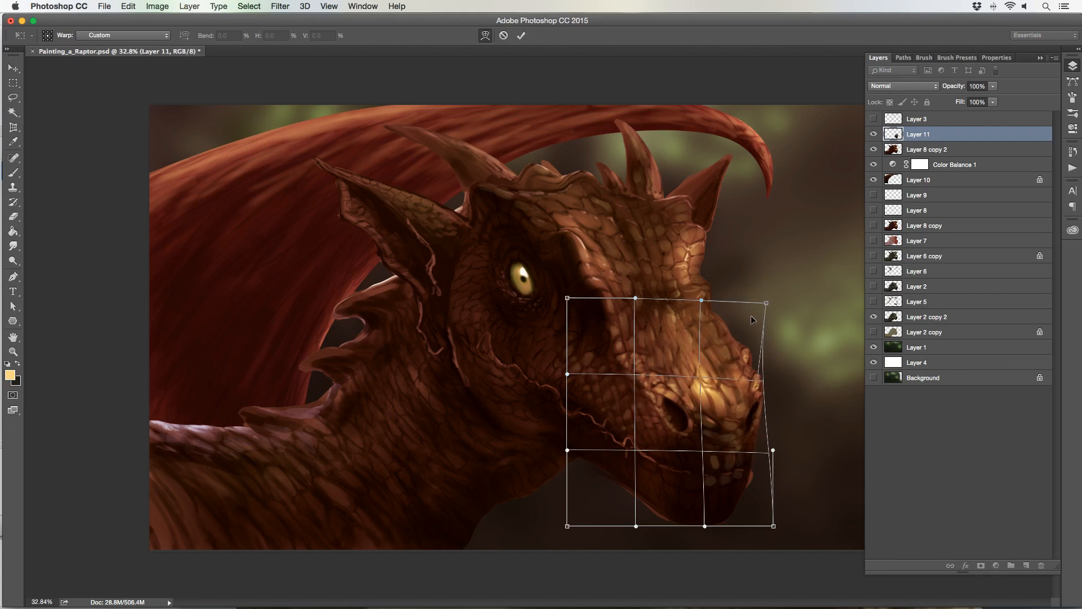
left_click_drag(680, 341, 682, 340)
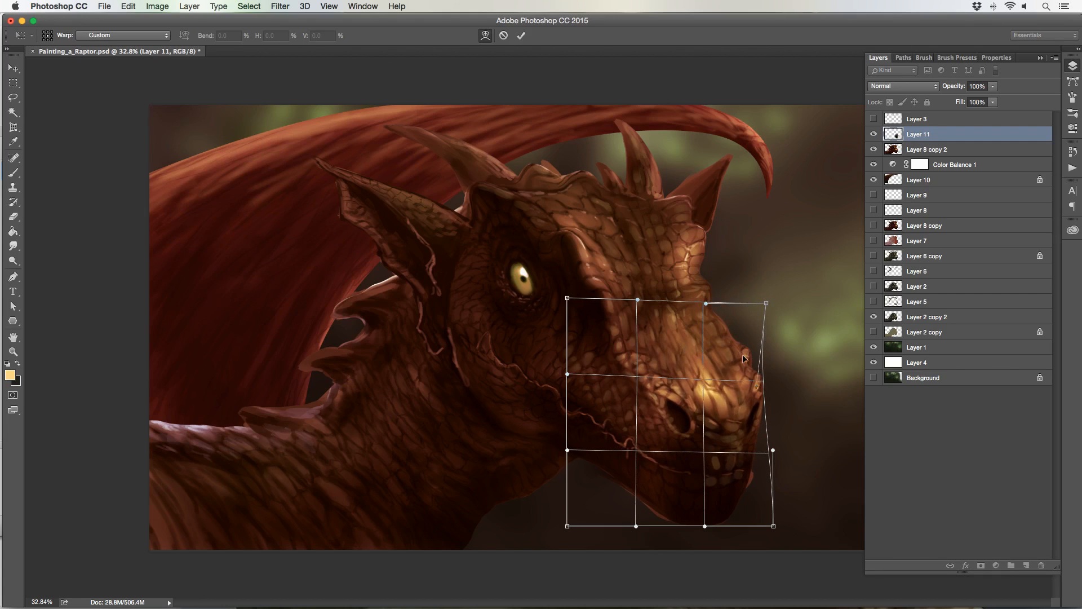
left_click_drag(751, 519, 739, 511)
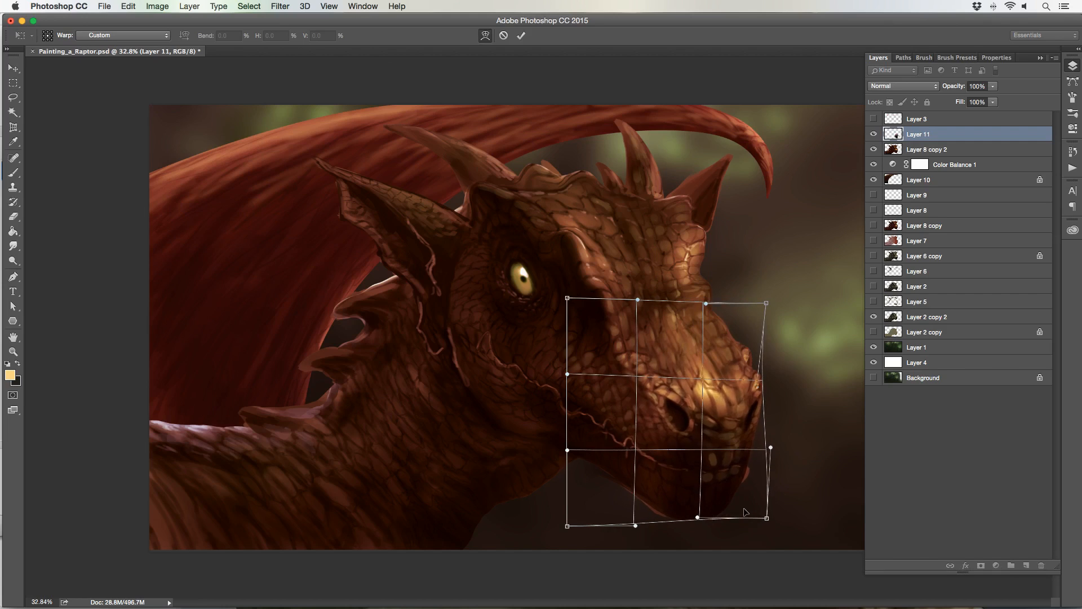
left_click_drag(644, 517, 652, 518)
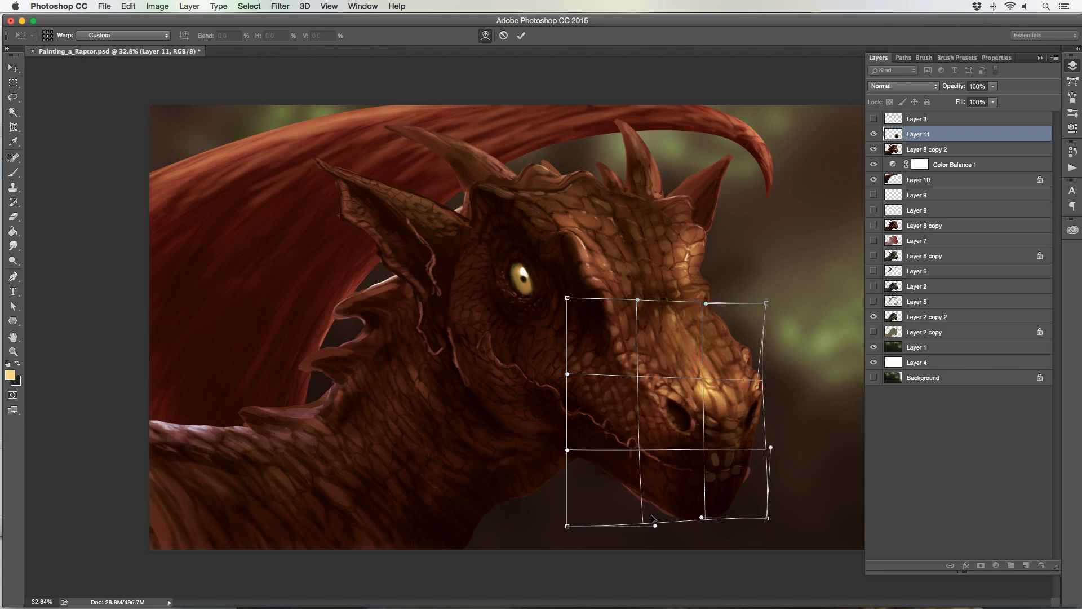
- Adjust the nose tip, nostrils and chin alternately within the snout's warp mesh
left_click_drag(683, 427, 731, 419)
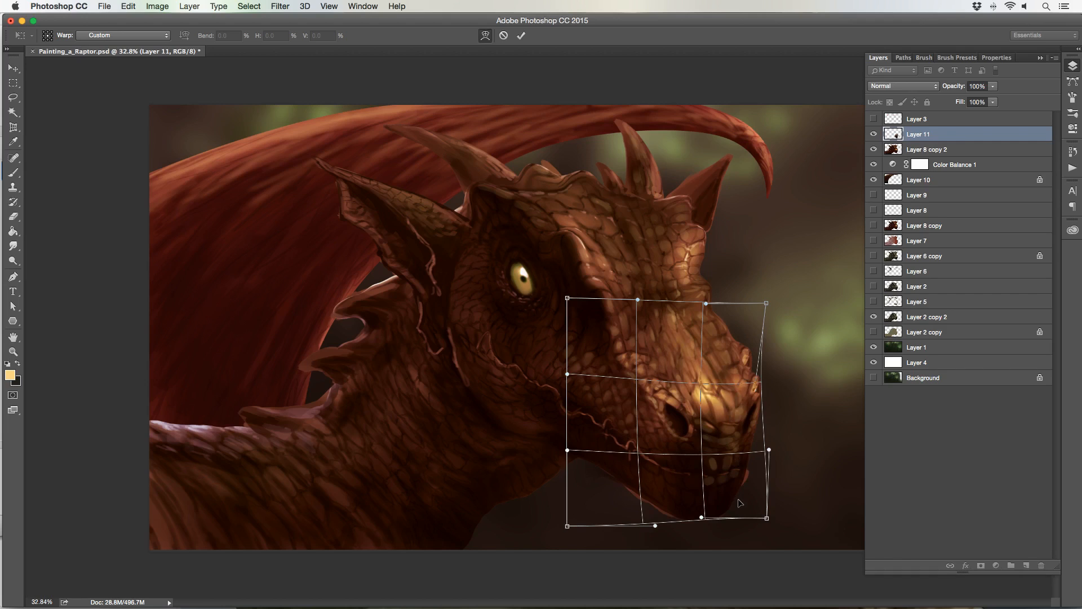
left_click_drag(738, 495, 738, 499)
left_click_drag(734, 411, 738, 406)
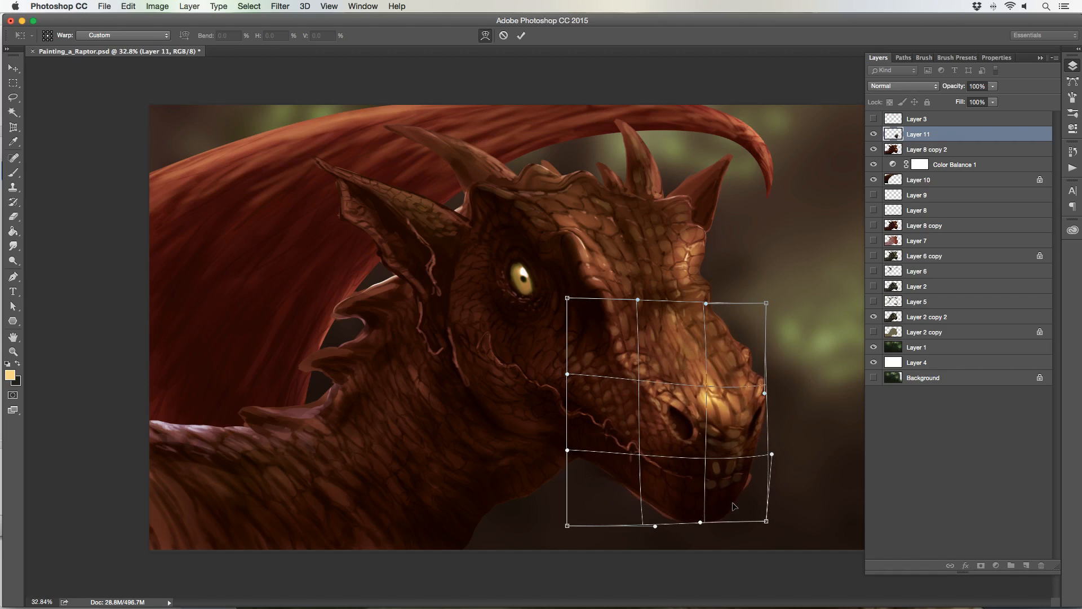
left_click_drag(734, 506, 736, 507)
left_click_drag(735, 398, 734, 393)
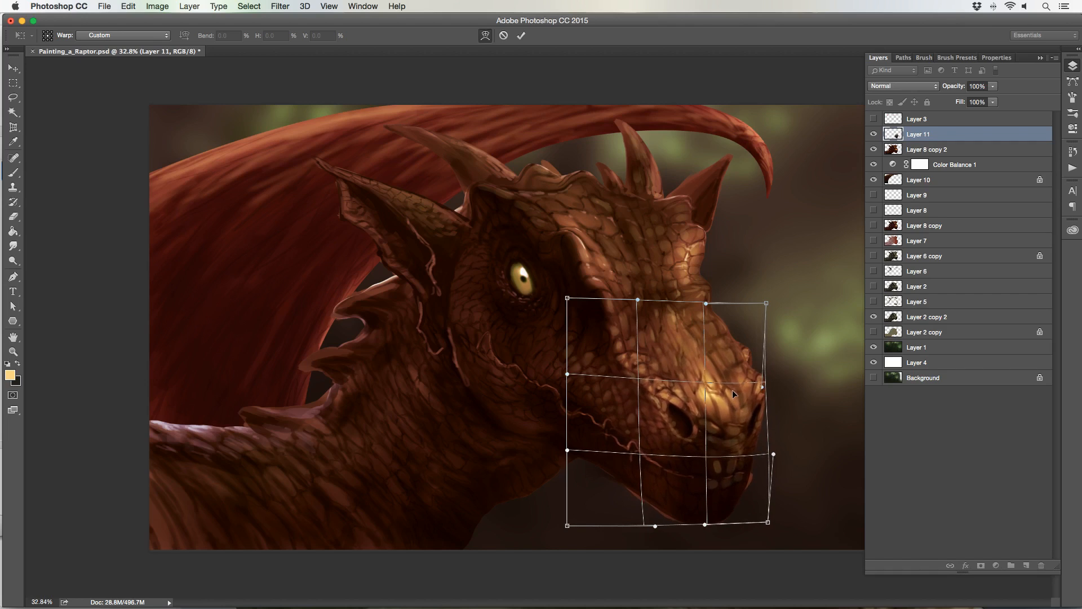
- Pull the chin down, refine the nose tip and upper outer corner in the snout's warp mesh, and apply the warp
left_click_drag(700, 514, 702, 521)
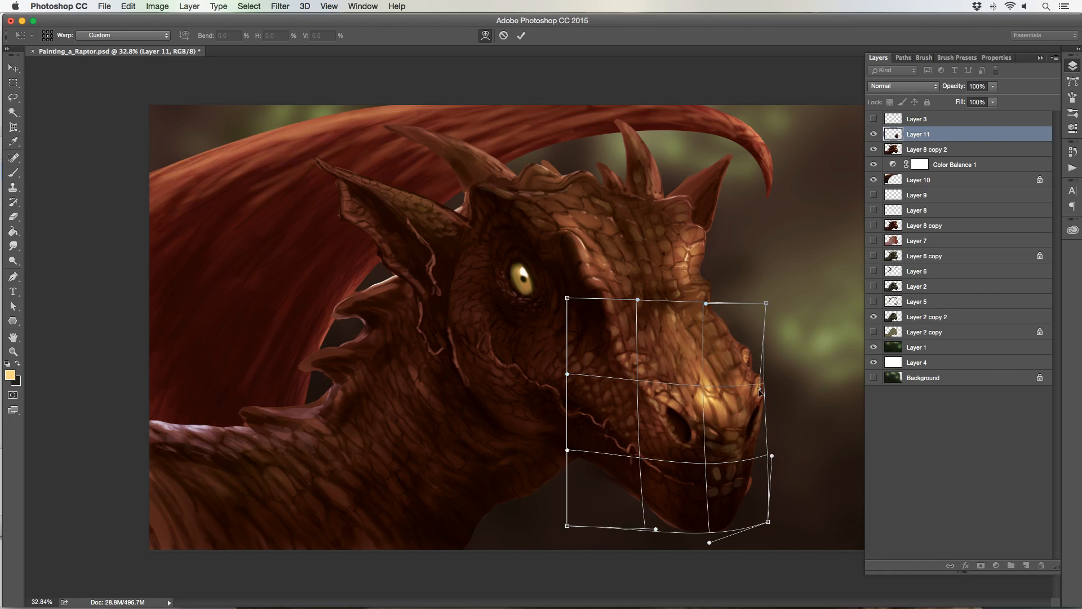
left_click_drag(764, 304, 756, 298)
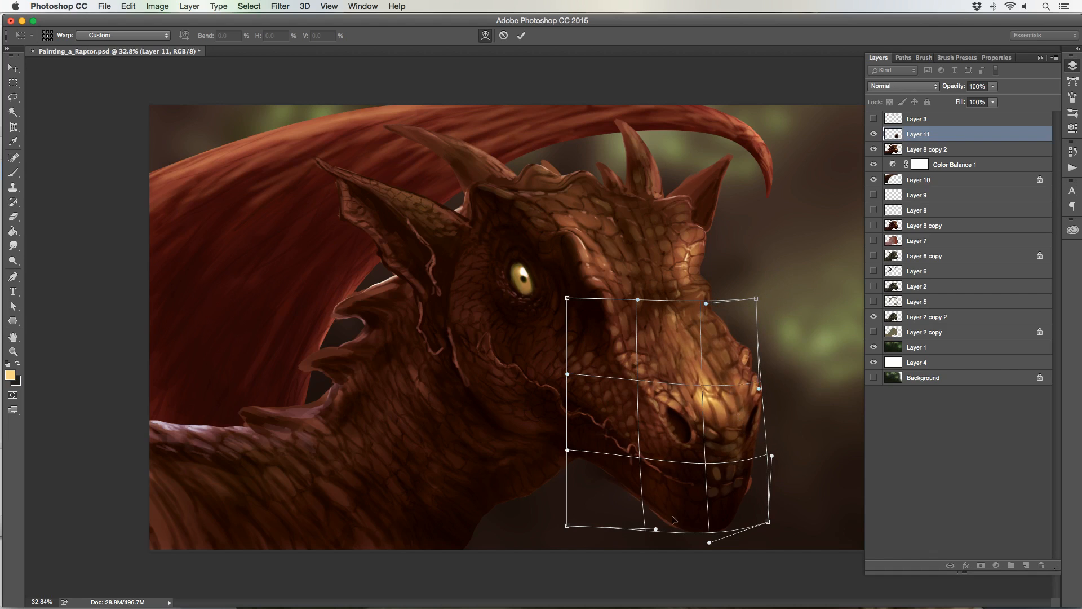
left_click_drag(678, 517, 680, 511)
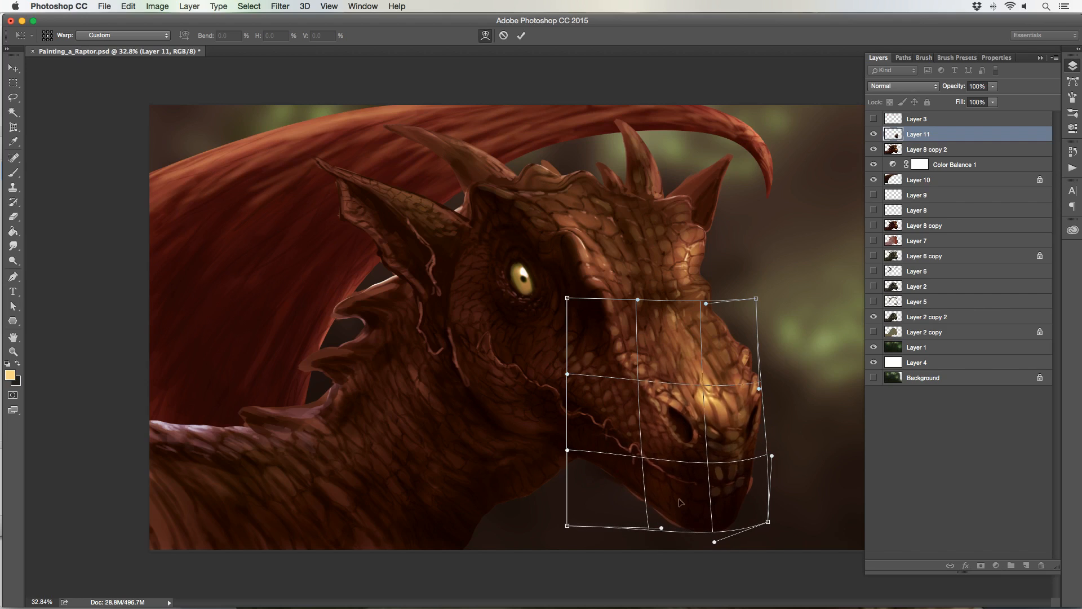
left_click_drag(687, 410, 746, 402)
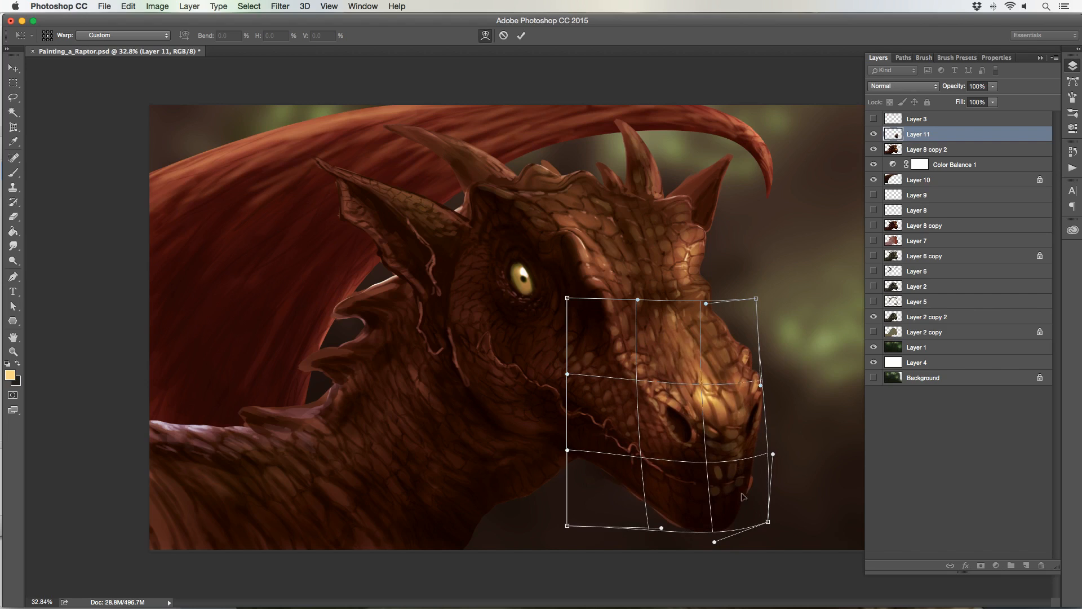
left_click_drag(638, 346, 639, 346)
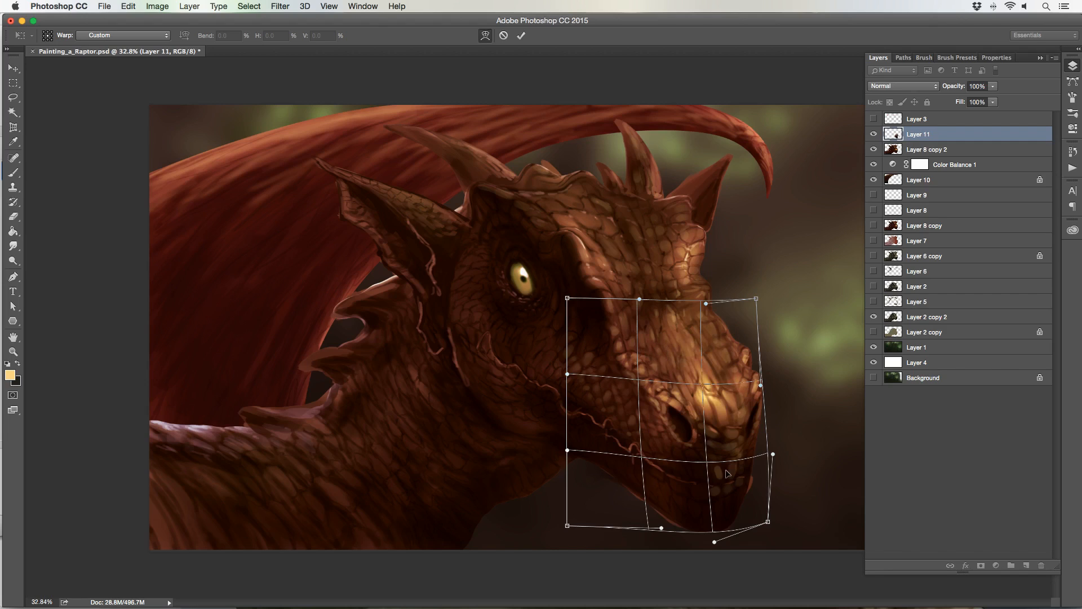
left_click_drag(726, 470, 724, 470)
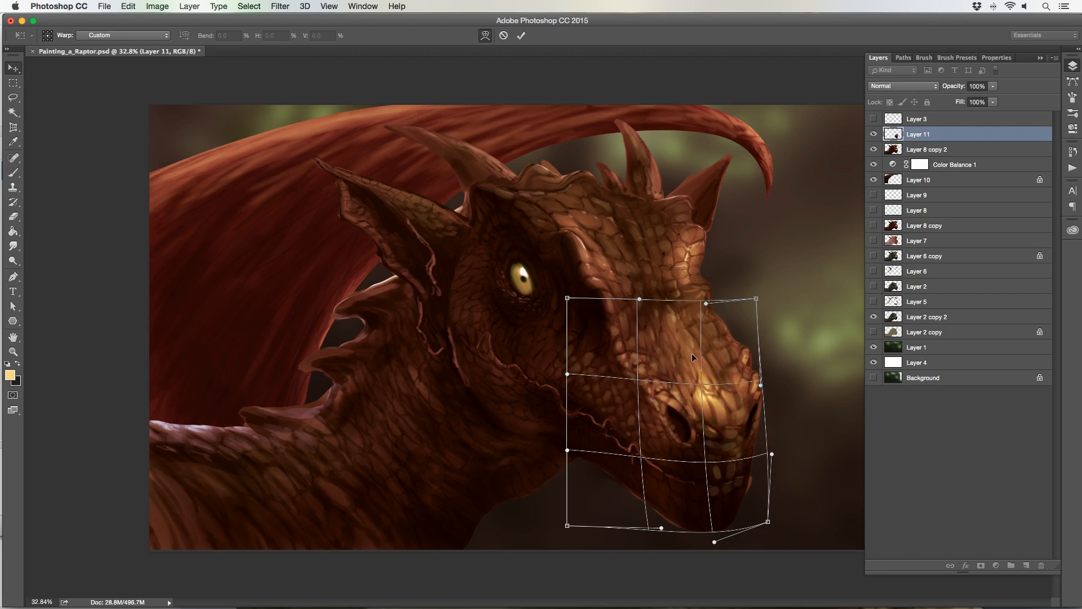
key("Return")
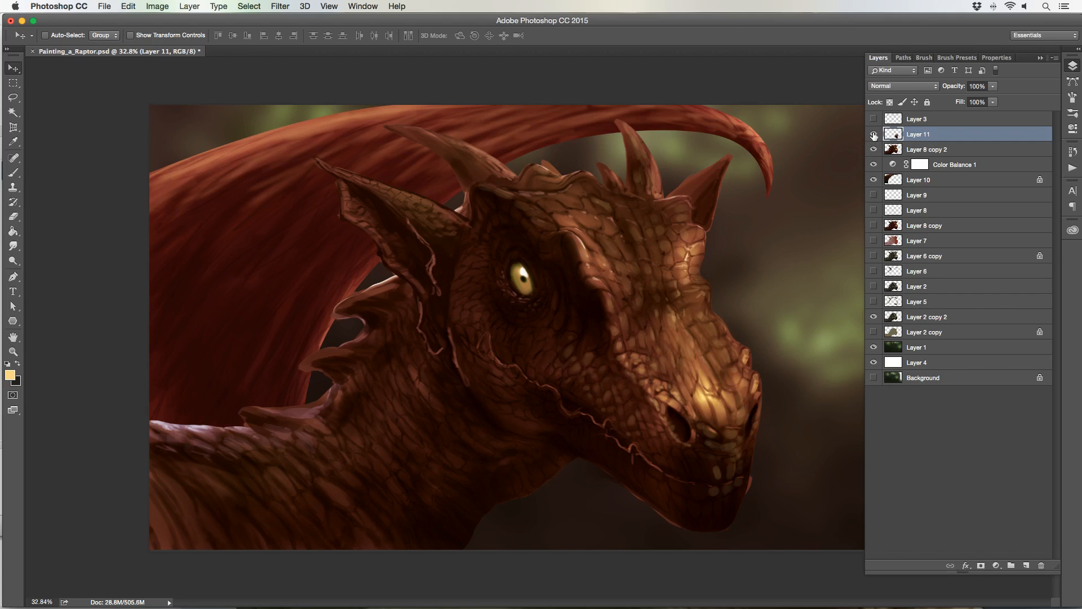
- Toggle Layer 11's visibility repeatedly to compare the original and lengthened snout
left_click(874, 134)
left_click(873, 135)
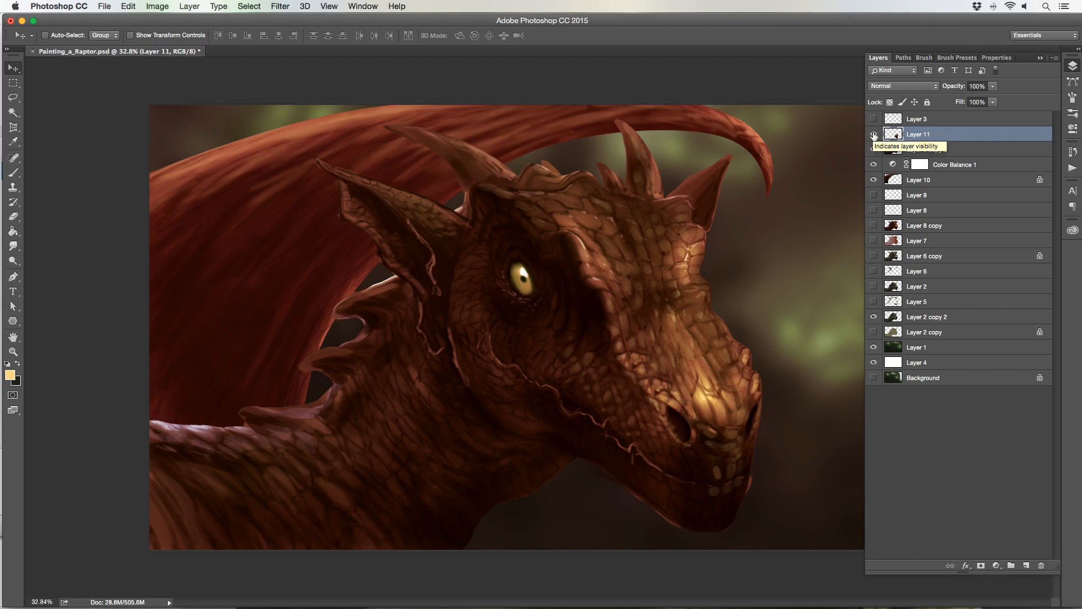
left_click(873, 135)
left_click(873, 135)
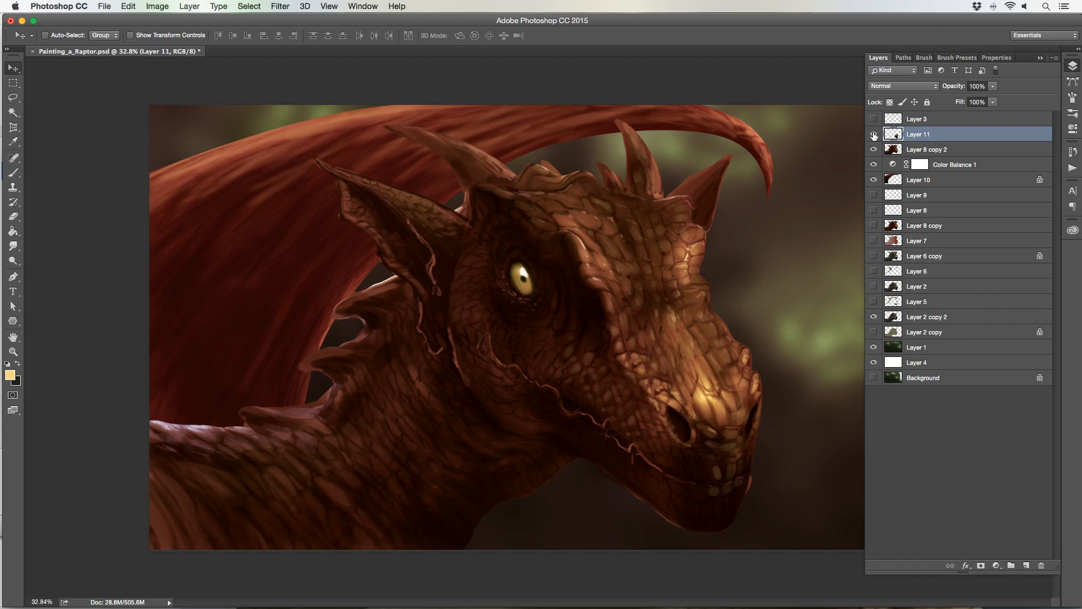
left_click(874, 135)
left_click(873, 135)
left_click(873, 135)
left_click(874, 135)
left_click(873, 134)
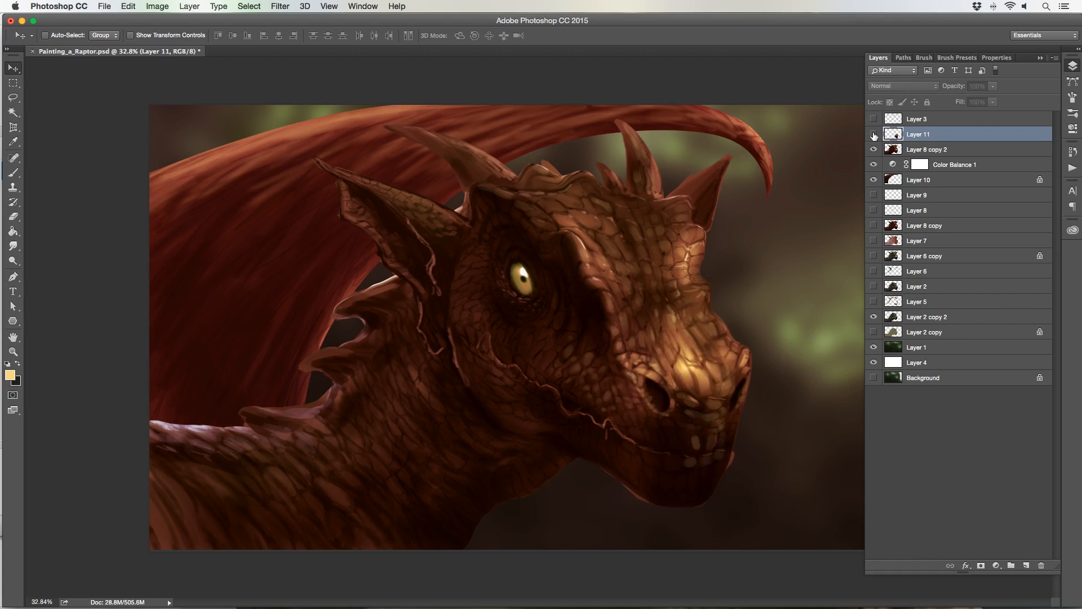
left_click(873, 135)
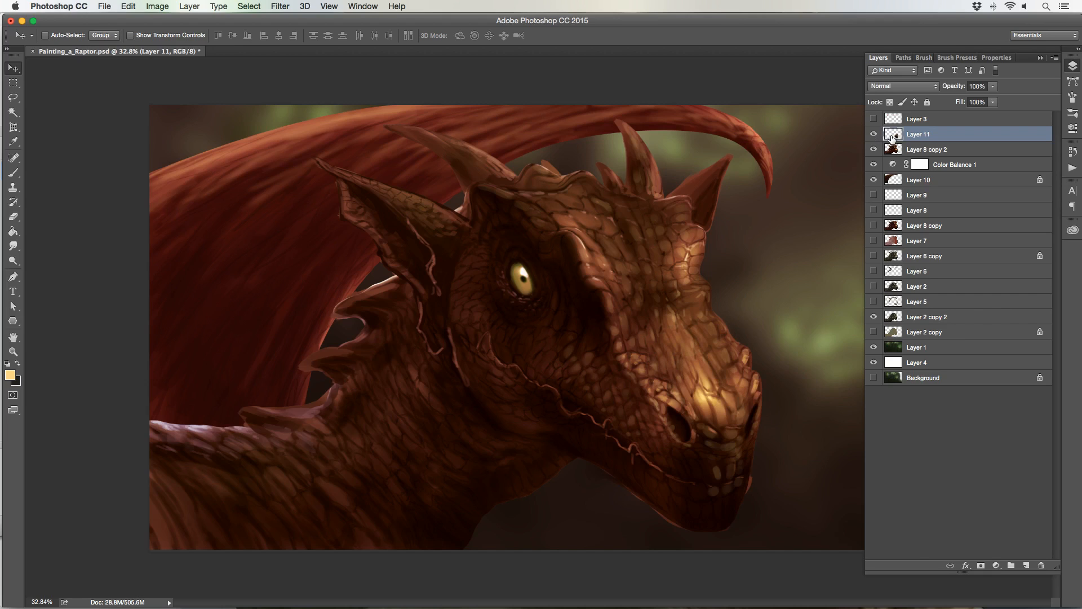
- Merge Layer 11 into Layer 8 copy 2 and trim the snout's outer edge using the 005 Chalk Painter Brush eraser at 94% opacity
key("super+e")
key("e")
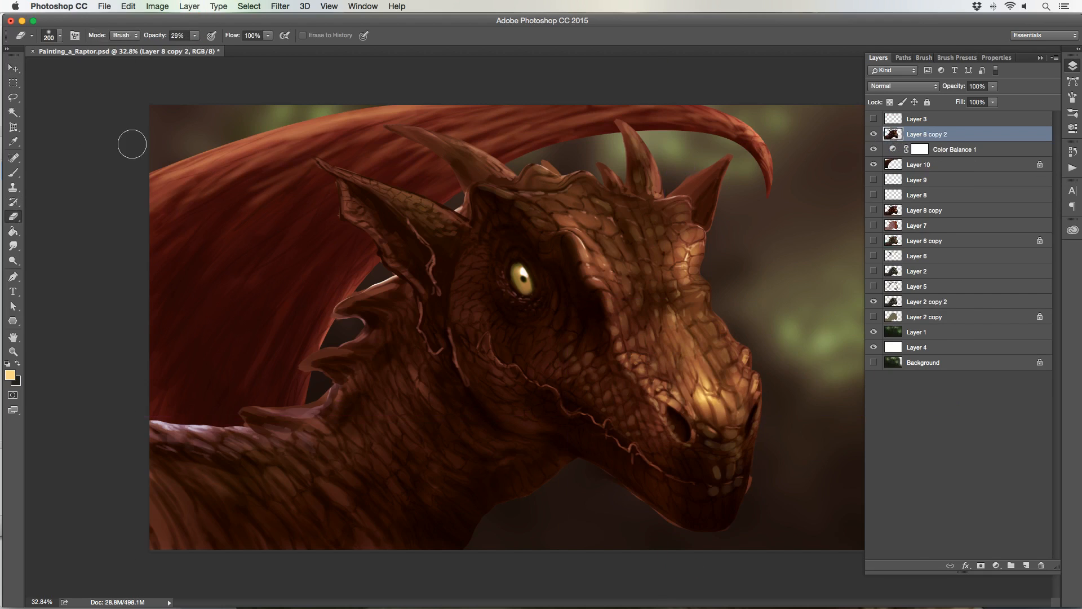
key("bracketleft")
key("bracketleft")
key("bracketleft")
key("bracketleft")
key("bracketleft")
key("bracketleft")
key("bracketleft")
key("bracketleft")
key("bracketleft")
key("bracketleft")
key("bracketleft")
left_click(59, 35)
left_click(52, 228)
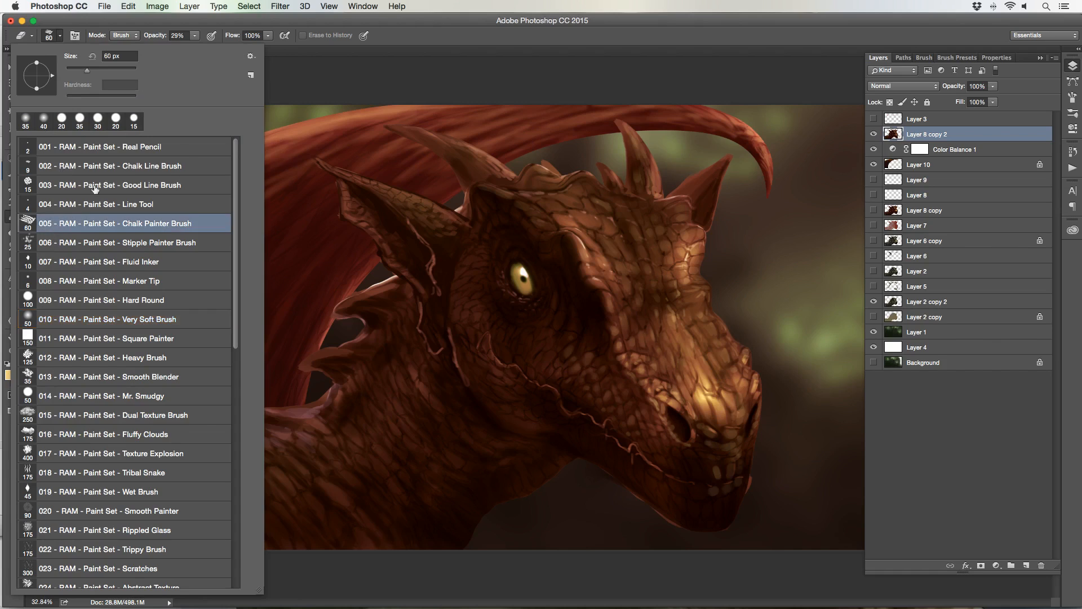
left_click(195, 35)
left_click(195, 35)
left_click_drag(196, 50, 233, 51)
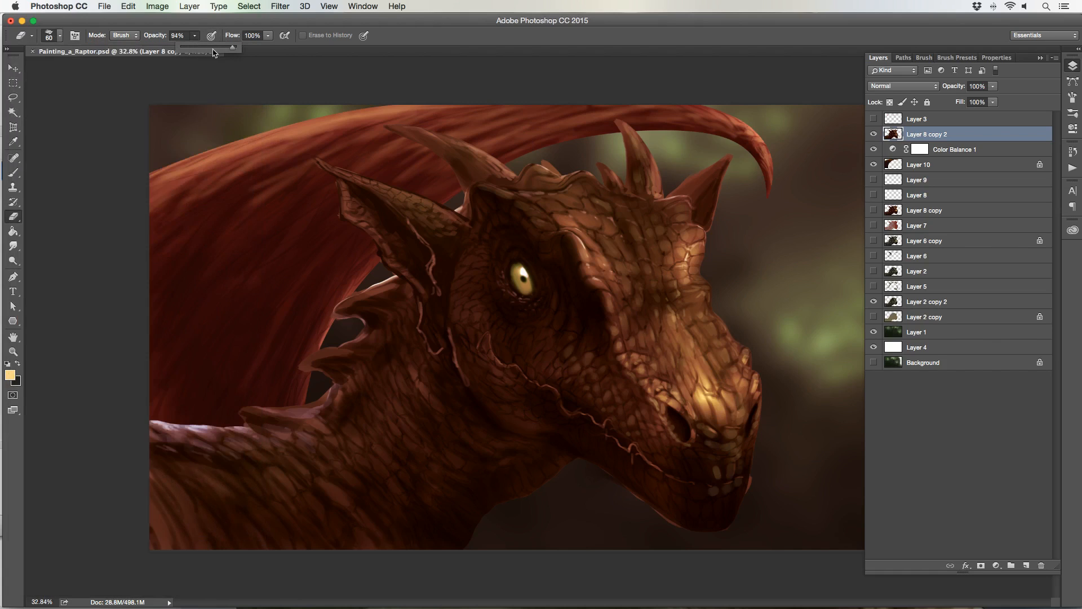
key("bracketleft")
key("bracketleft")
left_click_drag(744, 341, 748, 354)
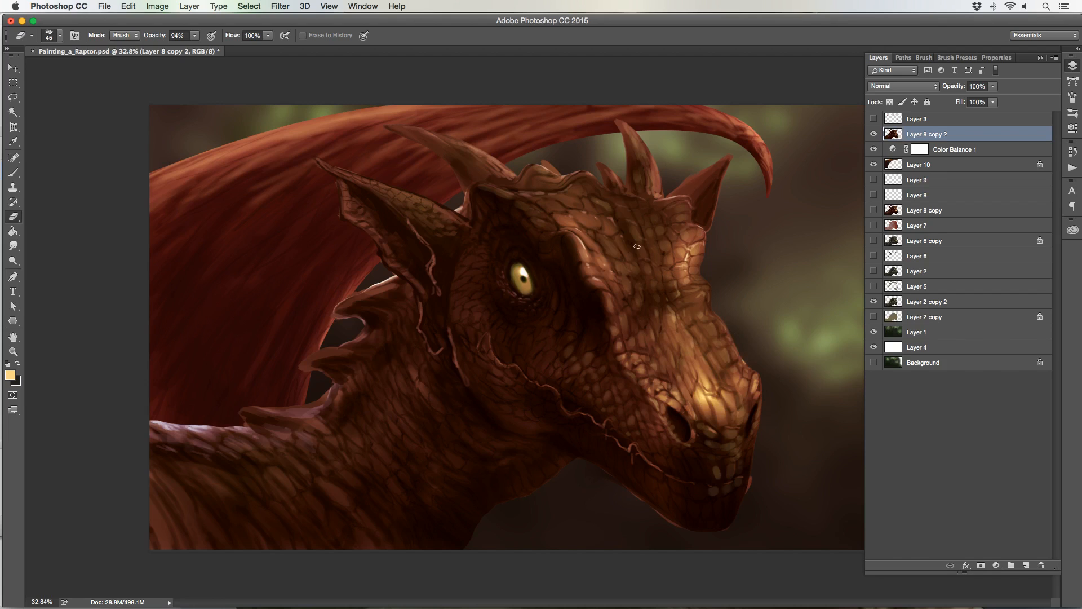
left_click_drag(753, 474, 753, 474)
- Paint small highlights on the front teeth and lower lip using the 005 Chalk Painter Brush and an orange-brown sampled from the nose
key("b")
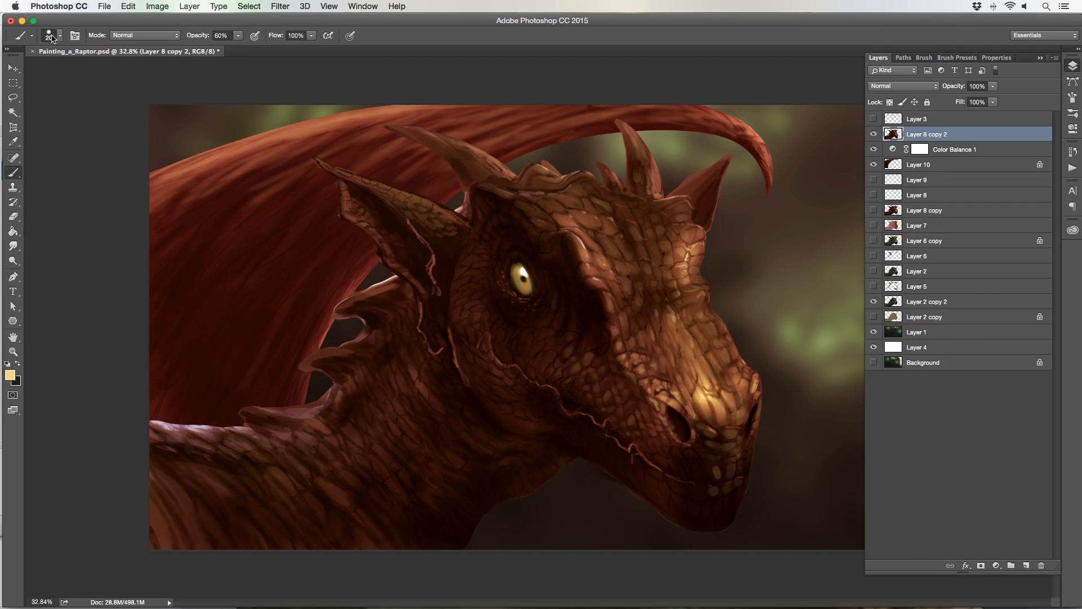
left_click(56, 36)
left_click(57, 336)
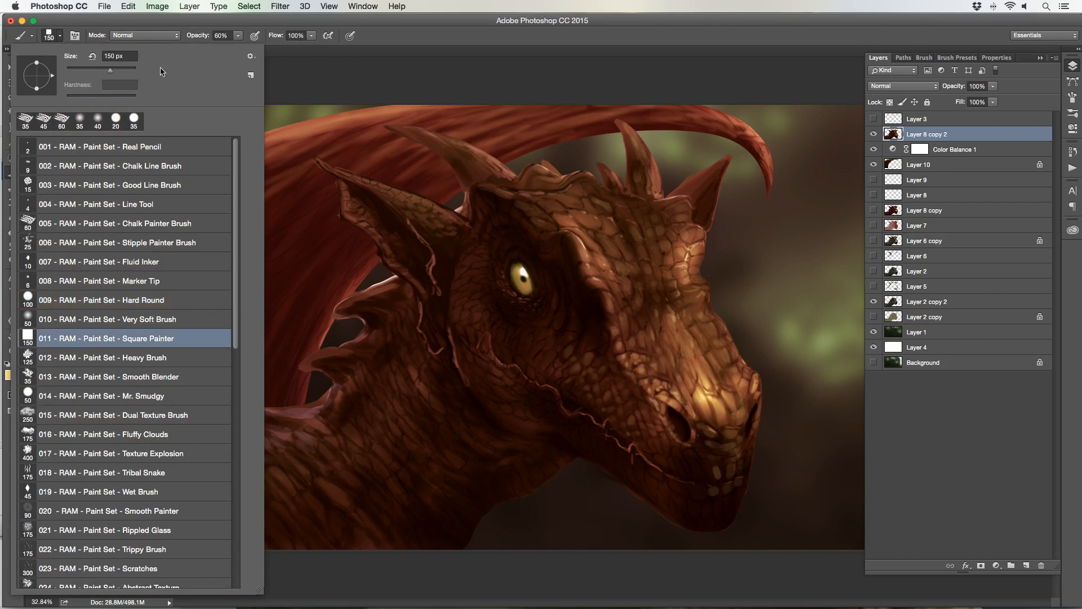
left_click(54, 226)
left_click(271, 82)
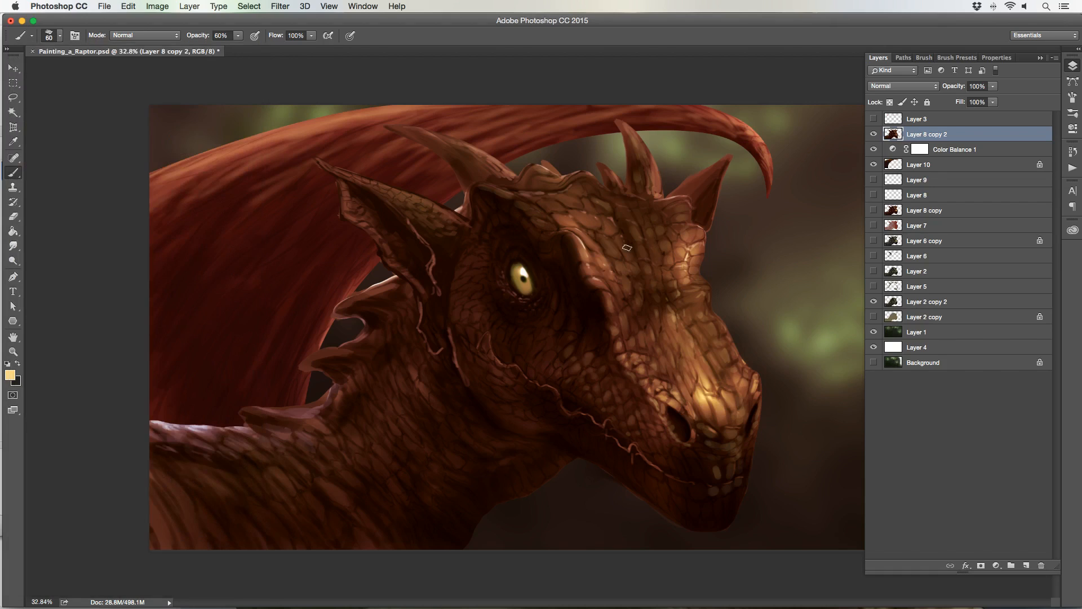
left_click(709, 386, "alt")
key("bracketleft")
key("bracketleft")
key("bracketright")
left_click_drag(706, 470, 701, 476)
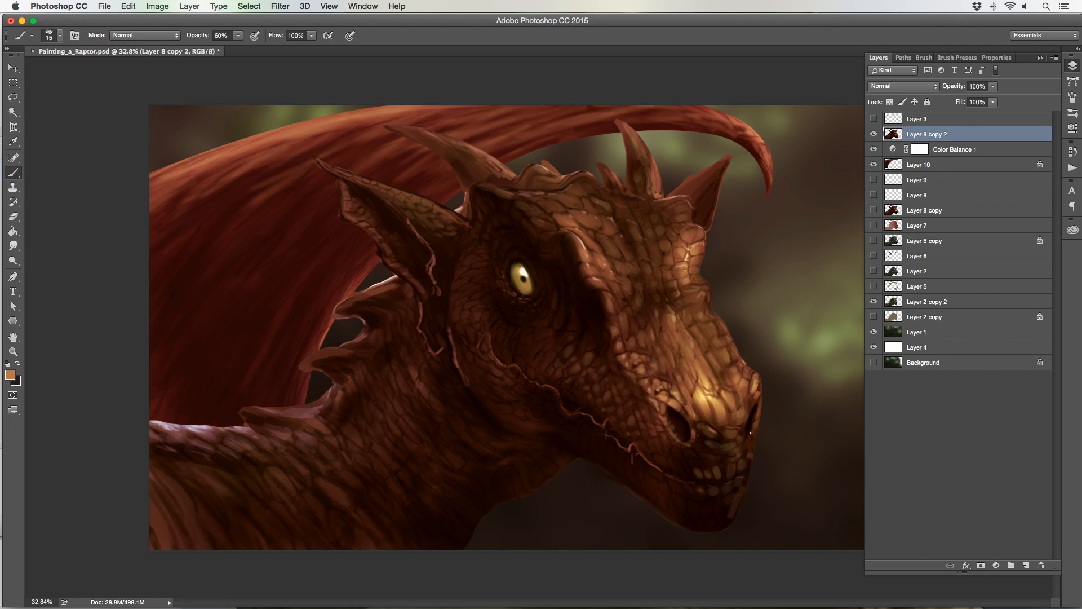
- Shade the side of the snout down to the nostril in Multiply mode with a dark tone sampled beside the brow
key("bracketleft")
left_click(550, 252, "alt")
left_click(135, 35)
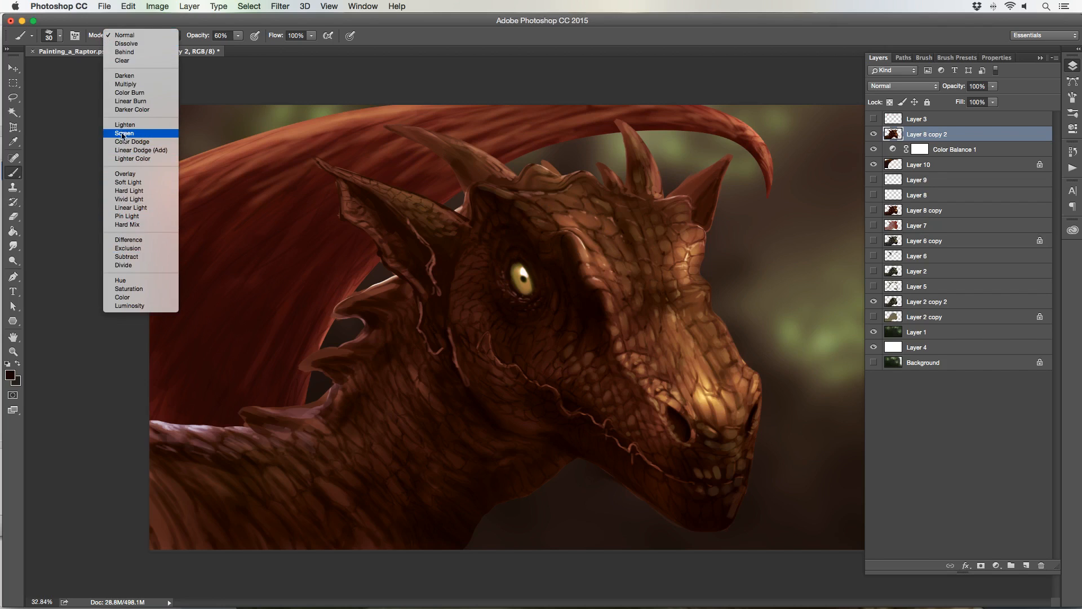
left_click(125, 84)
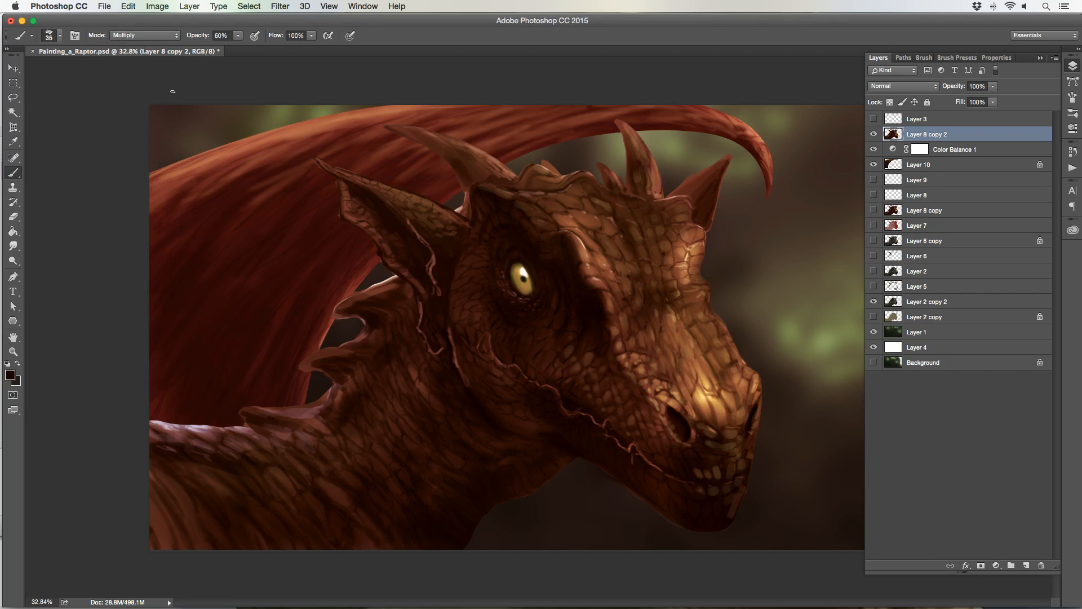
key("bracketright")
key("bracketright")
key("bracketright")
mouse_move(606, 339)
left_mouse_down()
mouse_move(686, 423)
mouse_move(692, 445)
left_mouse_up()
key("bracketright")
key("bracketright")
key("bracketright")
left_click_drag(633, 387, 693, 442)
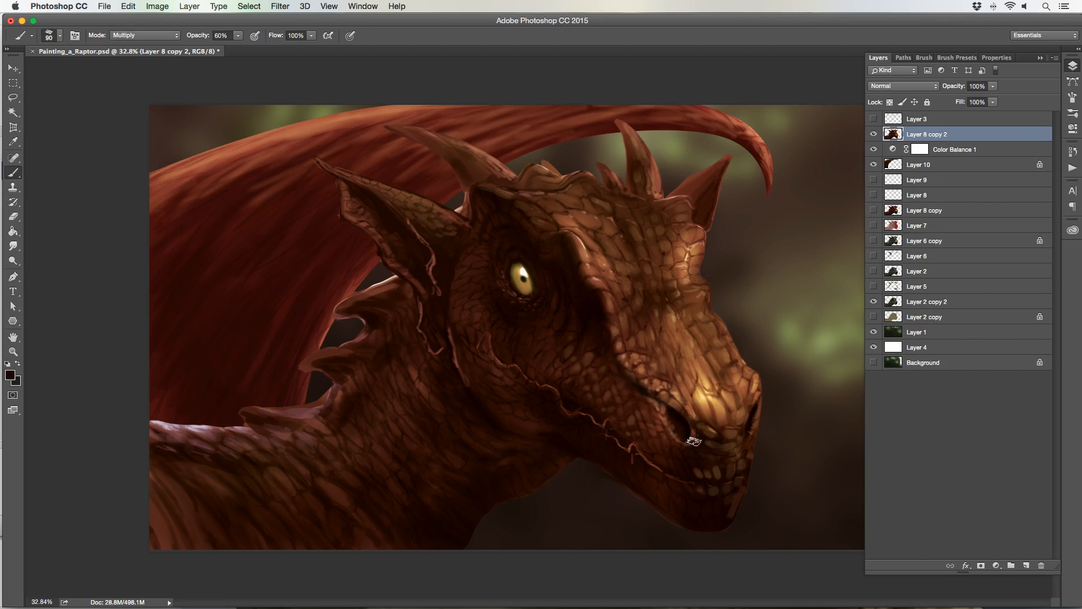
- Deepen the shadow between the cheek and nostril with broader Multiply strokes, enlarging the brush up to 175 px
key("bracketright")
left_click_drag(658, 398, 687, 464)
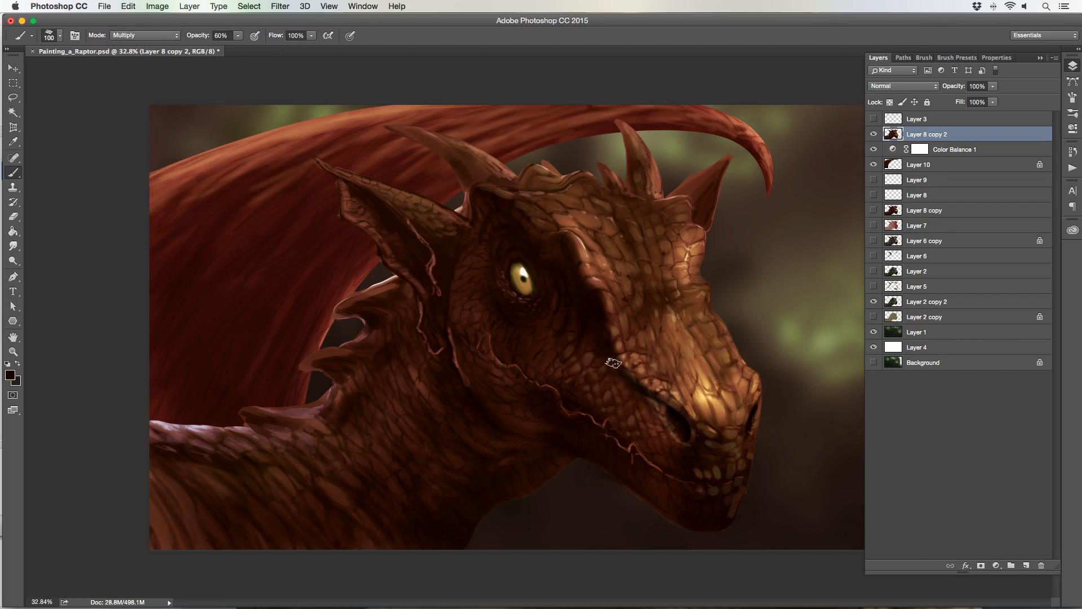
key("bracketright")
mouse_move(613, 363)
left_mouse_down()
mouse_move(677, 414)
mouse_move(689, 472)
left_mouse_up()
key("bracketright")
left_click_drag(638, 395, 678, 452)
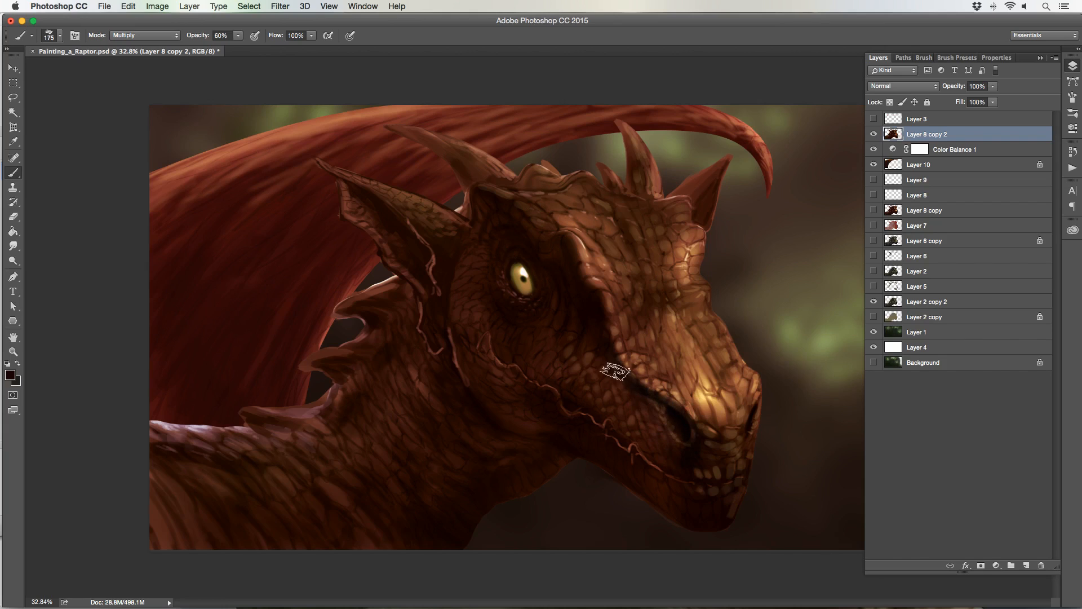
left_click_drag(616, 371, 644, 407)
left_click_drag(592, 353, 636, 407)
- Darken the jaw and cheek below the mouth corner with a large Multiply brush
key("bracketleft")
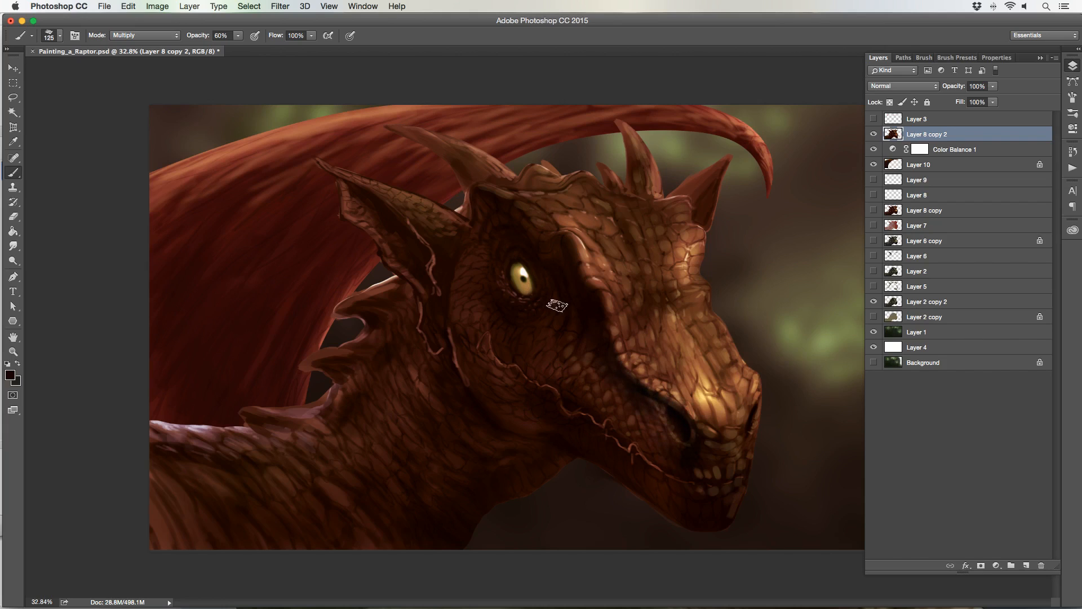
key("bracketleft")
key("bracketright")
key("bracketright")
key("bracketright")
key("bracketright")
left_click_drag(455, 396, 523, 456)
key("bracketleft")
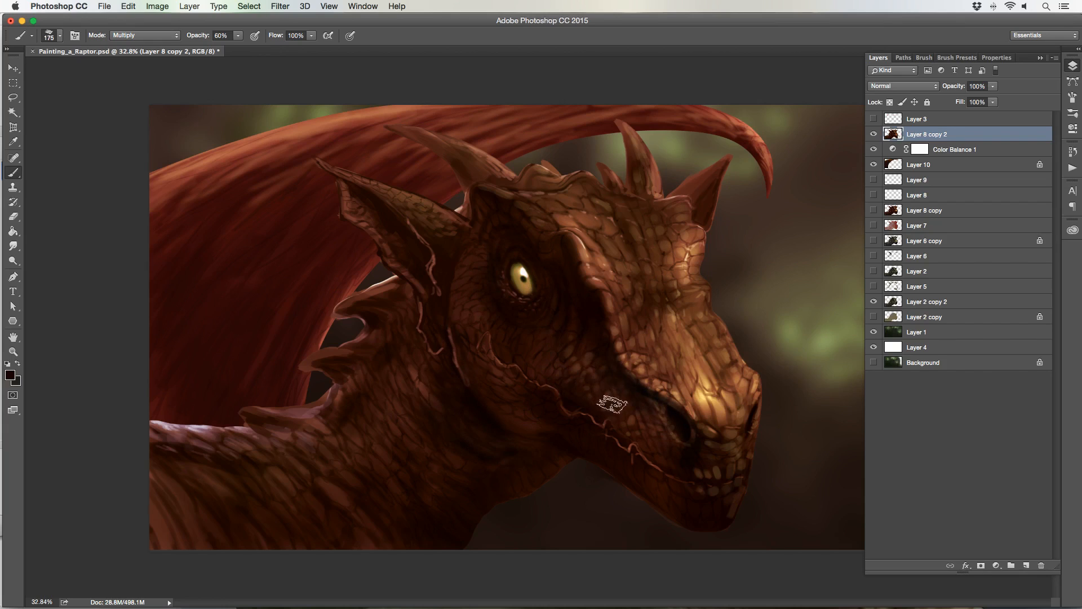
key("bracketleft")
key("bracketleft")
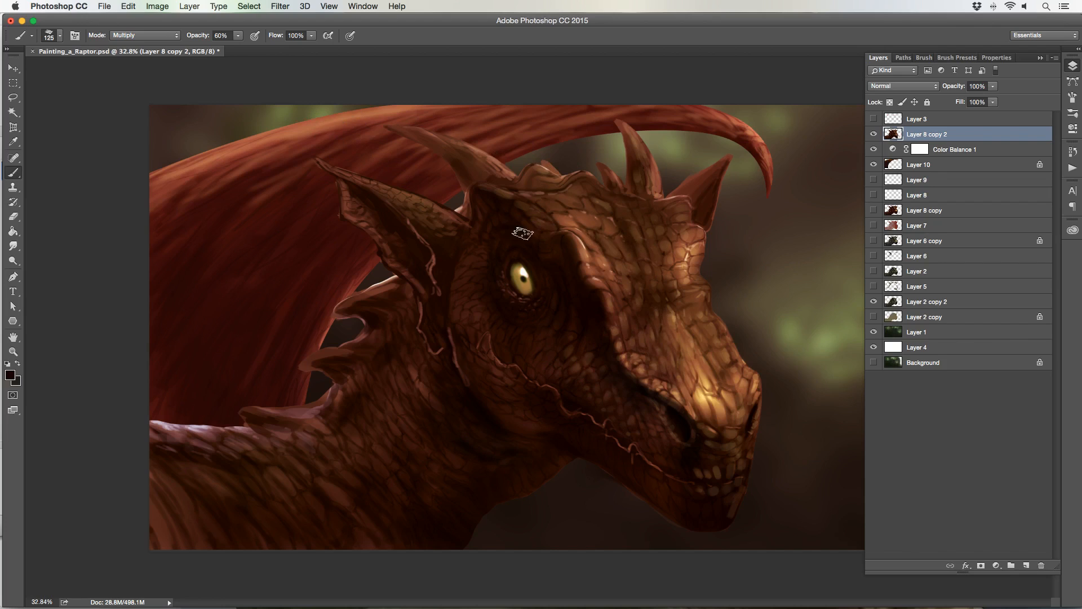
- Dodge the highlights along the center ridge from forehead to nose at 29% exposure
left_click(13, 216)
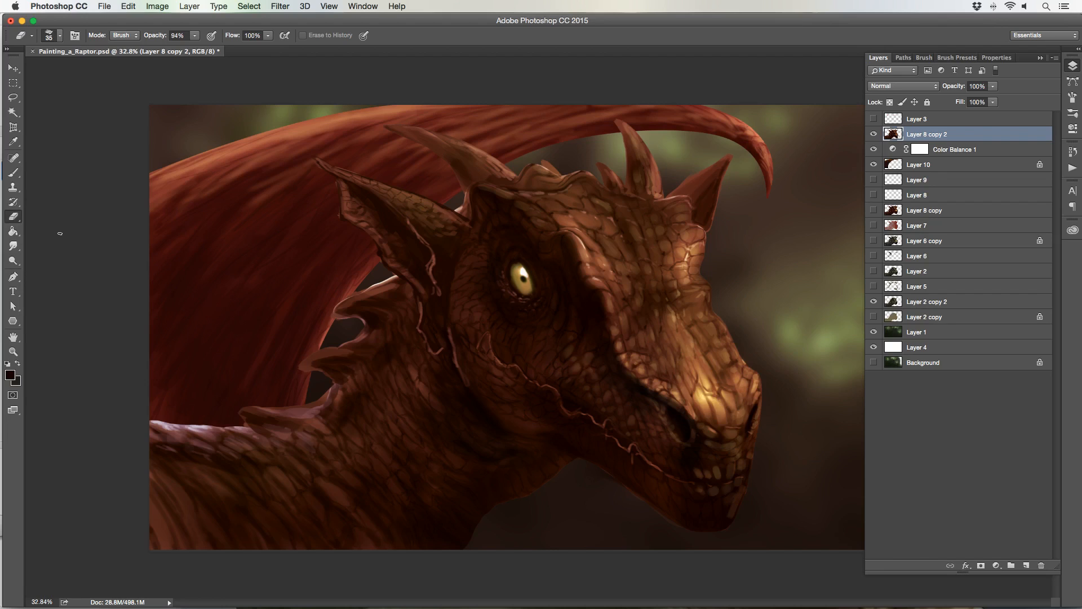
left_click(13, 260)
key("bracketleft")
key("bracketleft")
key("bracketleft")
key("bracketleft")
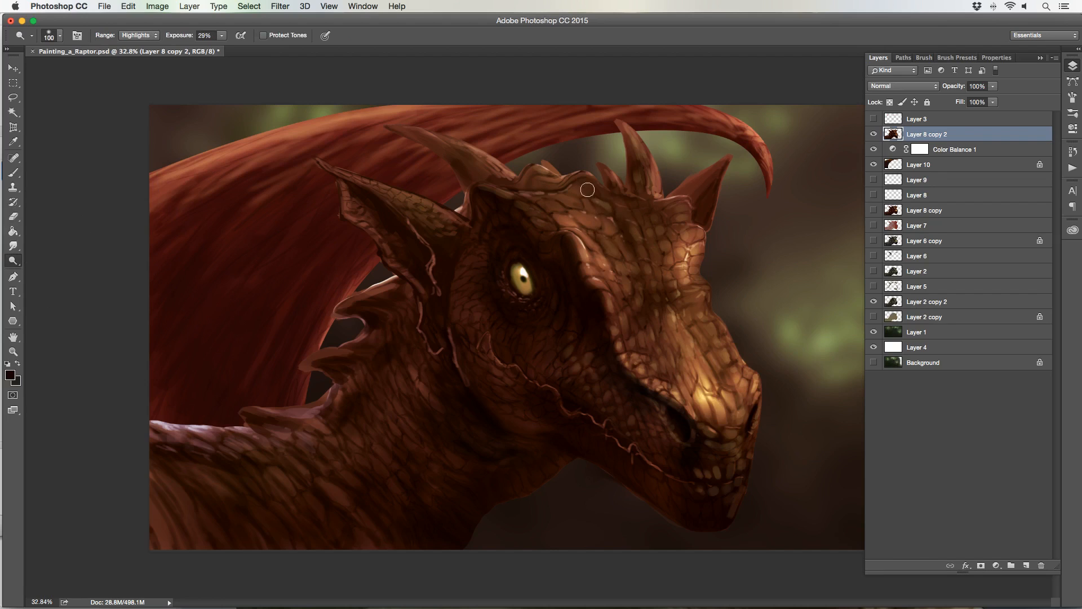
mouse_move(604, 203)
left_mouse_down()
mouse_move(673, 326)
mouse_move(624, 227)
mouse_move(674, 318)
mouse_move(642, 253)
mouse_move(668, 298)
left_mouse_up()
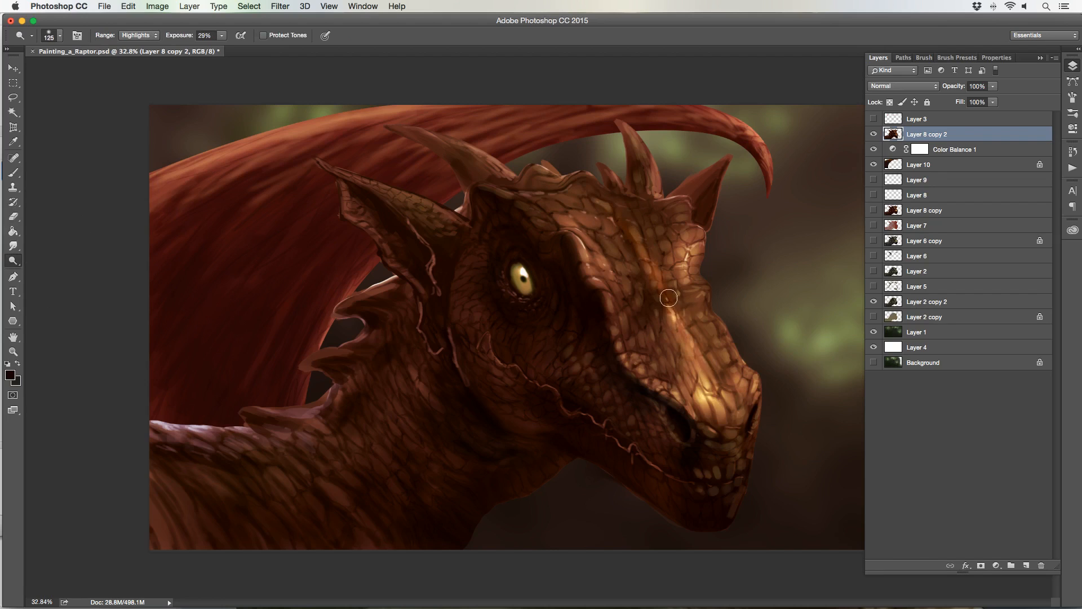
key("bracketleft")
left_click_drag(697, 349, 594, 183)
left_click_drag(658, 285, 637, 235)
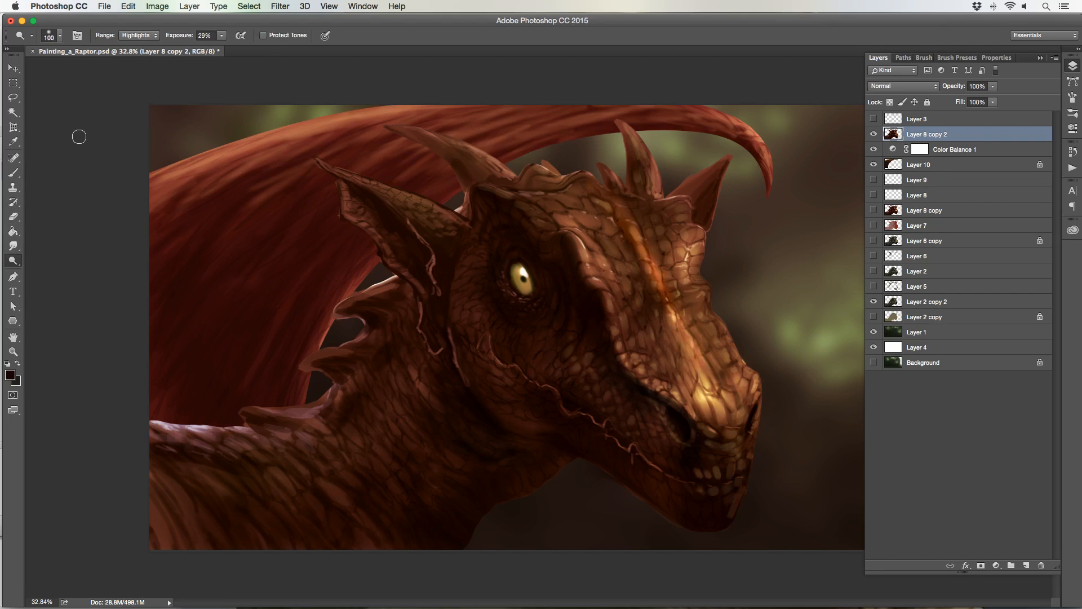
- Paint scale detail along the brightened snout ridge in Normal mode with small brush strokes, sampling tones from the brow and nose
left_click(14, 172)
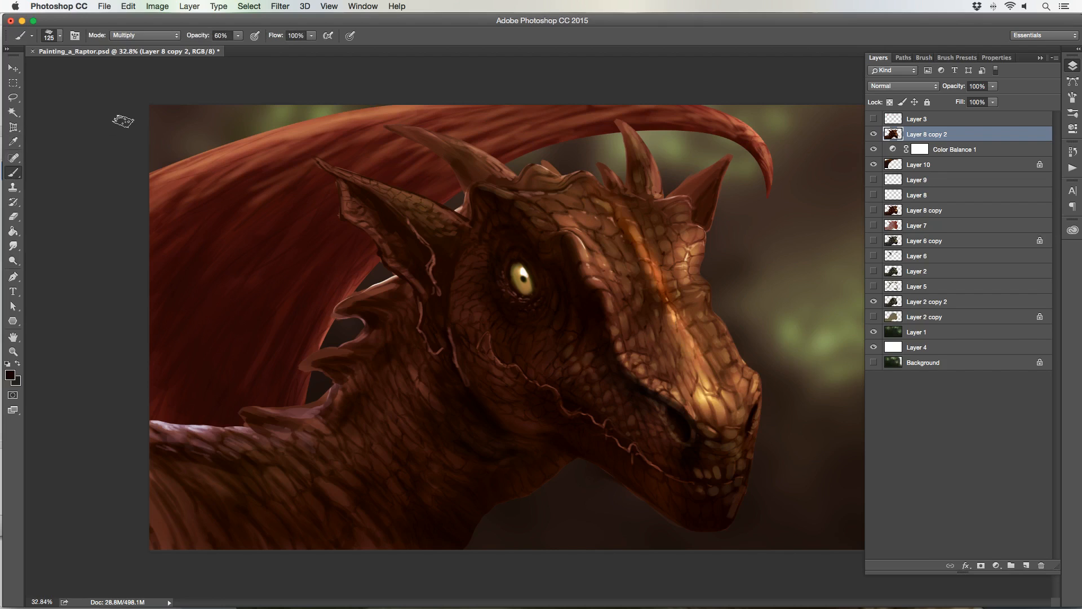
left_click(586, 248, "alt")
key("bracketleft")
key("bracketleft")
key("bracketleft")
key("bracketleft")
key("bracketleft")
key("bracketleft")
key("bracketleft")
left_click(129, 35)
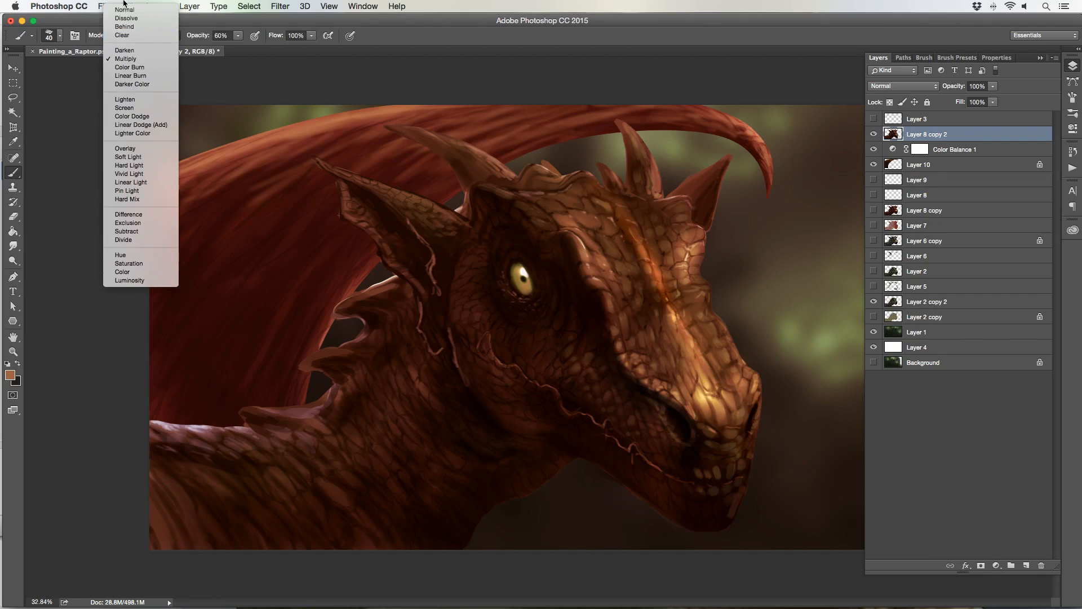
left_click(128, 9)
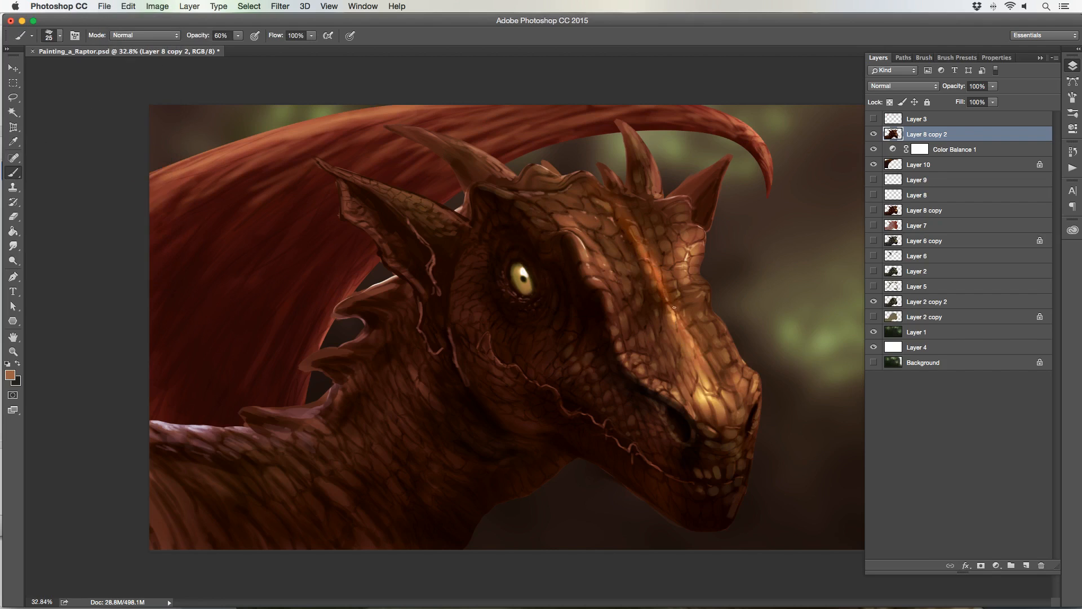
key("bracketright")
left_click(720, 398, "alt")
key("bracketleft")
key("bracketleft")
key("bracketleft")
key("bracketleft")
left_click_drag(667, 302, 679, 320)
left_click(570, 262, "alt")
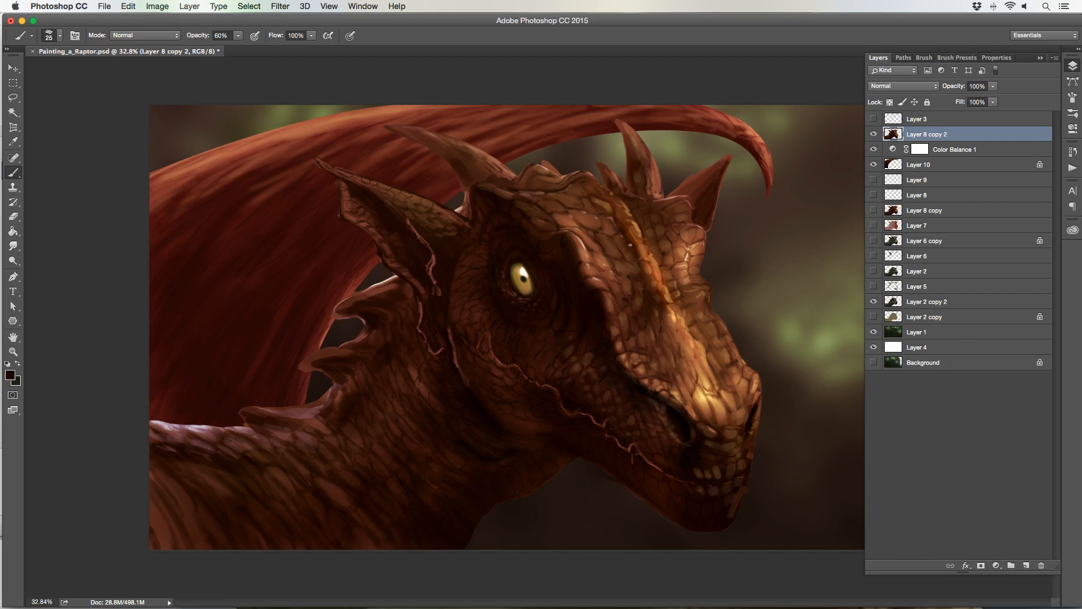
- Darken the scales between the center ridge and the far brow with a black brush around 80 px
key("bracketright")
key("bracketright")
key("bracketright")
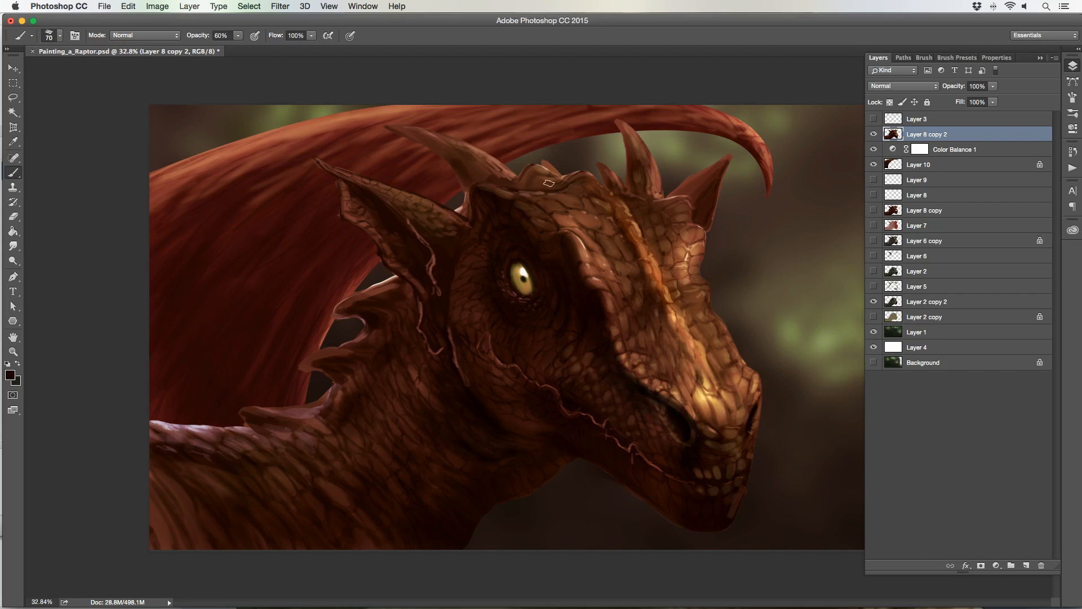
key("bracketright")
key("bracketright")
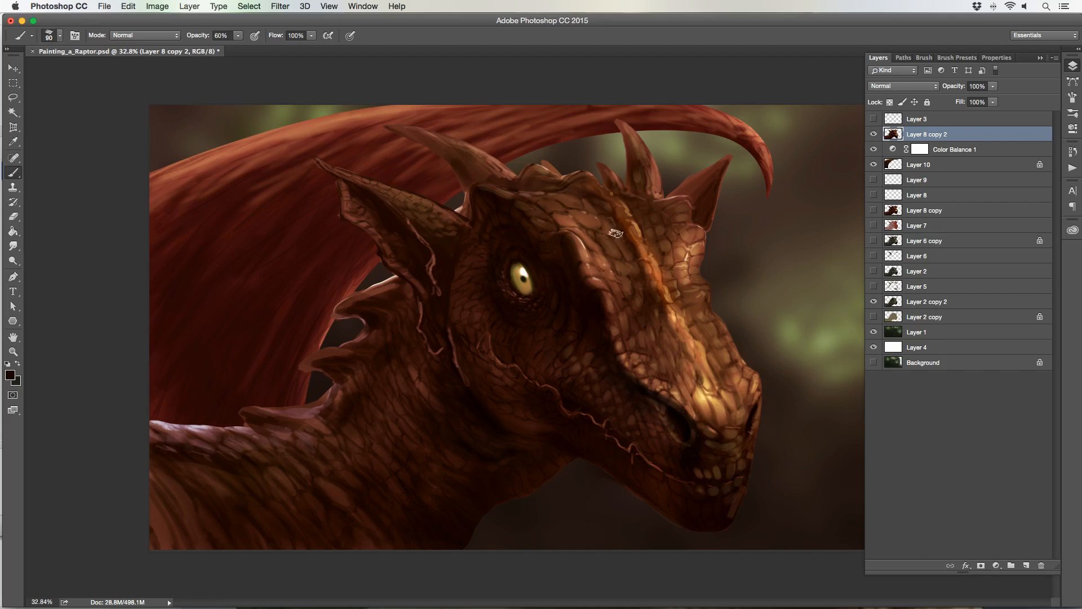
key("bracketleft")
left_click_drag(683, 222, 673, 242)
key("bracketright")
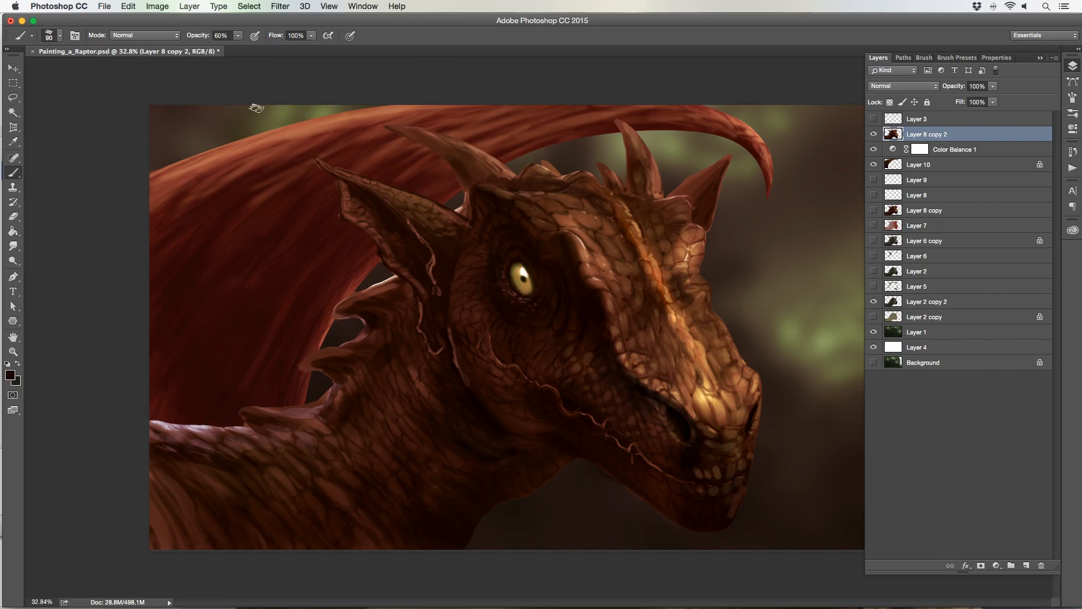
key("bracketleft")
key("bracketleft")
key("bracketleft")
key("bracketright")
key("bracketright")
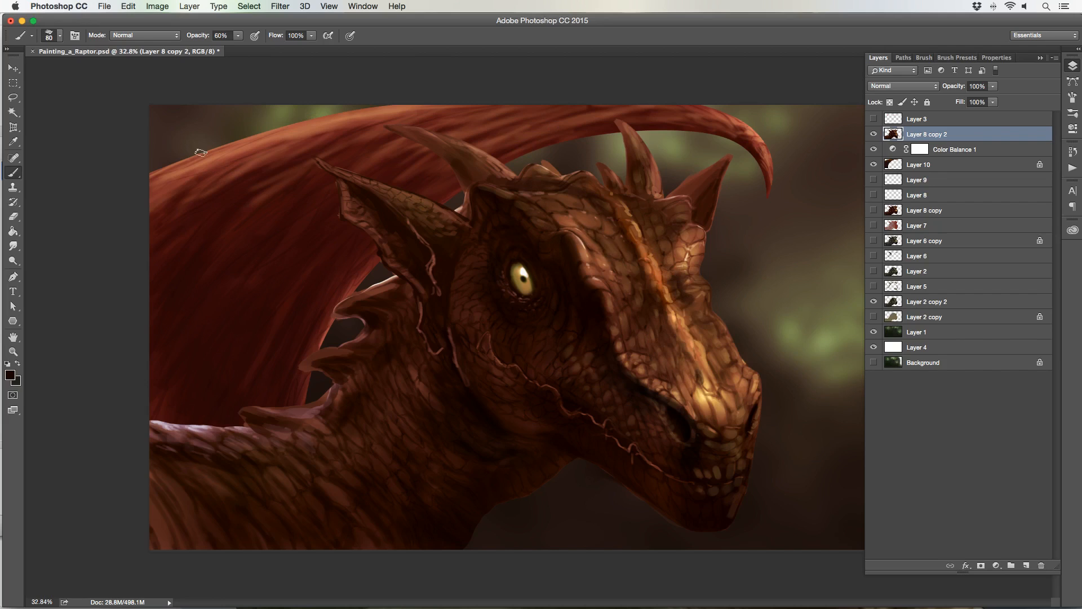
- Paint light orange highlights along the forehead's center ridge with a smaller brush, sampling the color from the nose highlight
left_click(705, 401, "alt")
key("bracketleft")
key("bracketleft")
key("bracketleft")
key("bracketleft")
key("bracketleft")
key("bracketleft")
key("bracketright")
left_click_drag(641, 234, 656, 268)
- Detail the upright horn behind the forehead with orange highlights at 15 px, and sample a dark brown from the cheek
key("bracketleft")
key("bracketleft")
key("bracketleft")
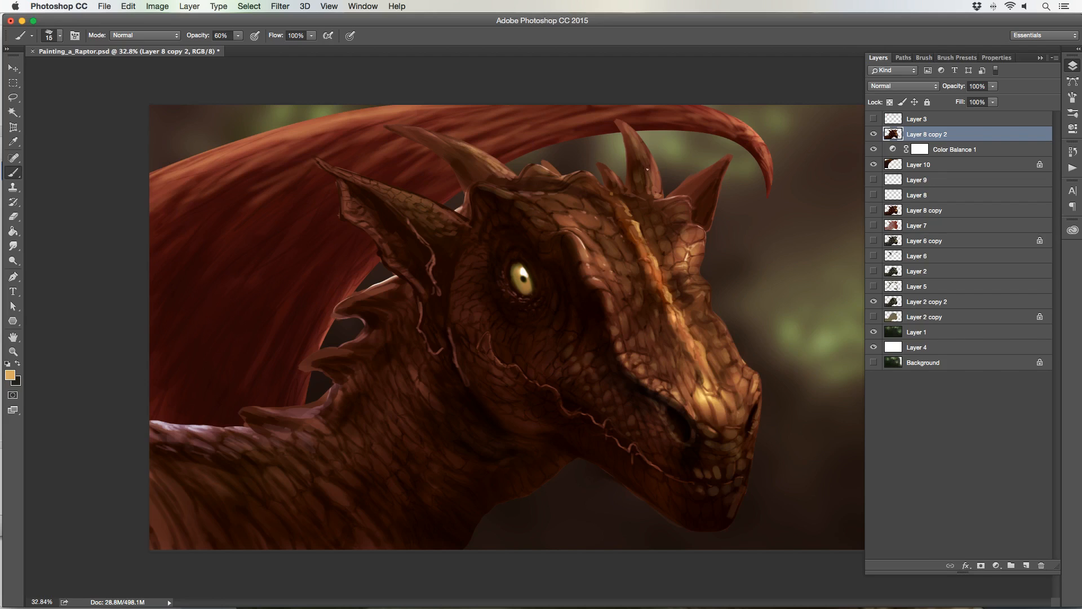
key("bracketleft")
key("bracketright")
key("bracketright")
key("bracketright")
left_click(570, 349, "alt")
key("bracketright")
key("bracketleft")
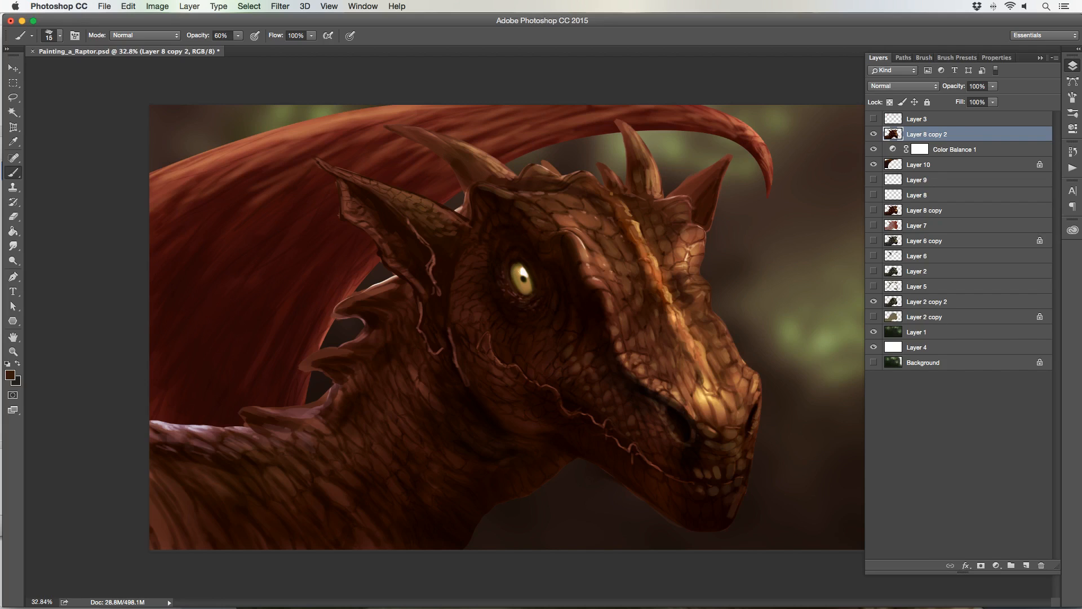
- Touch up the eye with a tone sampled from it and add small bright accents to the far brow and snout edge
left_click(523, 272, "alt")
left_click(515, 277)
key("bracketleft")
left_click_drag(704, 230, 701, 241)
left_click_drag(706, 284, 709, 301)
- Sample orange from the nose highlight and paint small highlights on the cheek scales above the mouth corner
left_click(698, 399, "alt")
key("bracketright")
left_click_drag(489, 335, 487, 346)
key("bracketleft")
- Paint orange highlights along the near curved horn from its middle to its base with a 25 px brush
key("bracketright")
key("bracketright")
key("bracketright")
key("bracketleft")
left_click_drag(448, 140, 432, 134)
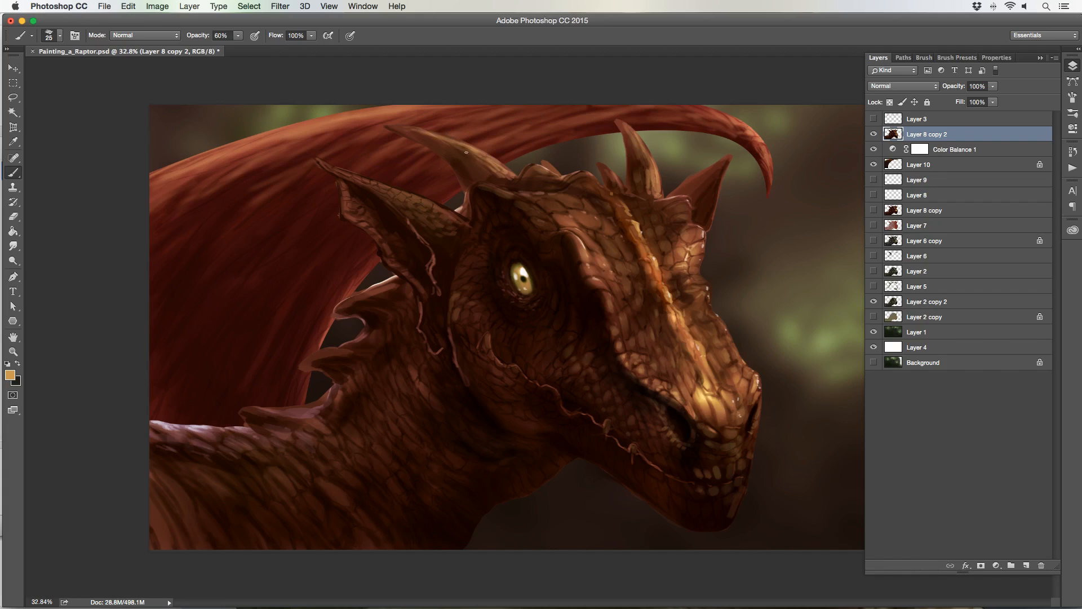
left_click_drag(478, 163, 487, 173)
- Highlight the near ear's upper surface and outer rim with small orange strokes, starting at about 9 px
key("bracketleft")
key("bracketleft")
key("]")
left_click_drag(442, 209, 450, 214)
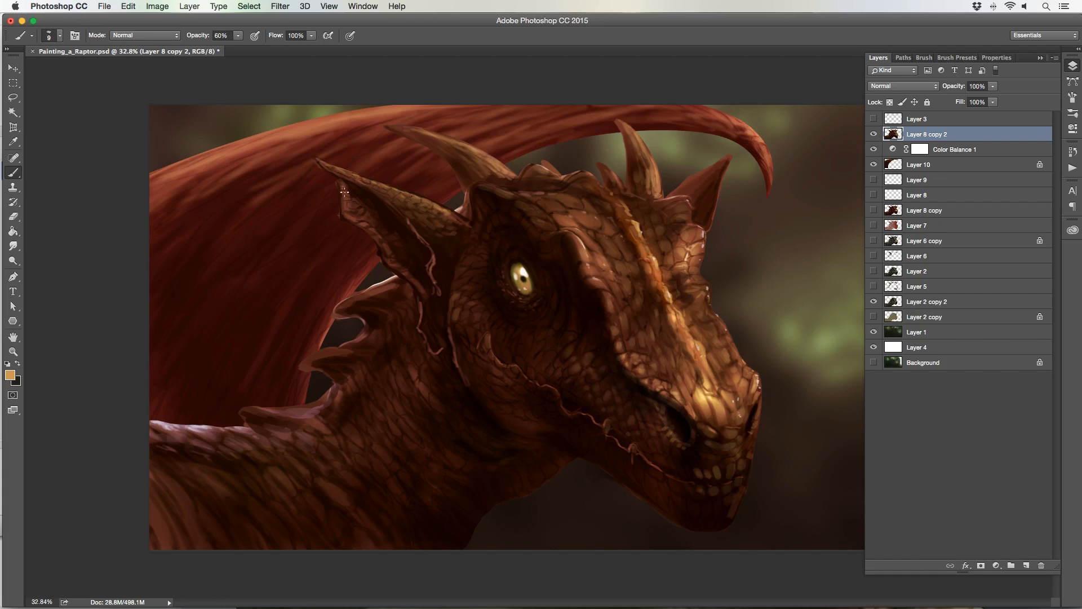
key("bracketright")
left_click_drag(344, 208, 350, 216)
key("bracketright")
key("bracketright")
key("bracketright")
left_click_drag(457, 218, 449, 213)
- Paint orange rim highlights on the scales along the throat and underside of the neck with a 25 px brush
key("bracketright")
key("bracketright")
key("bracketright")
key("bracketright")
key("bracketleft")
key("bracketleft")
key("bracketleft")
key("bracketleft")
key("bracketright")
key("bracketright")
key("bracketright")
key("bracketleft")
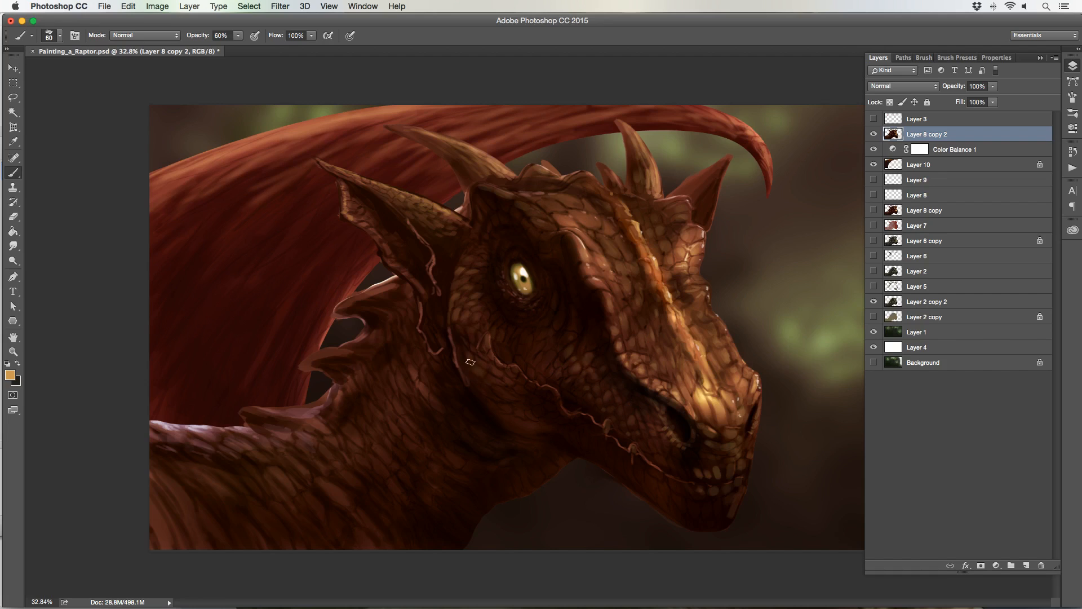
key("bracketleft")
key("bracketleft")
key("bracketleft")
left_click_drag(562, 465, 572, 457)
left_click_drag(524, 480, 541, 472)
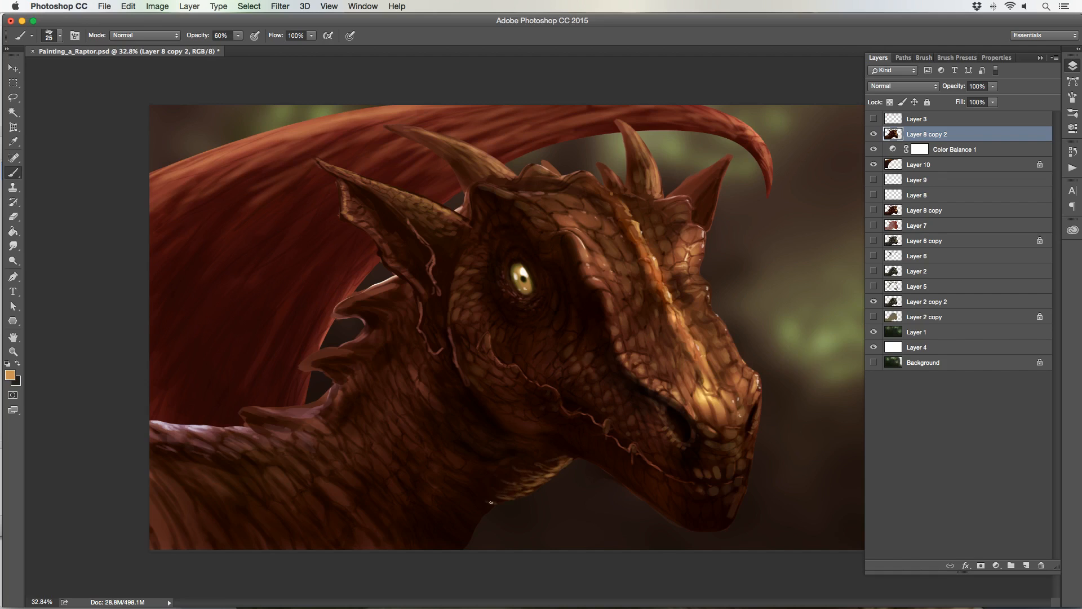
left_click_drag(490, 505, 481, 515)
- Compare the dragon with the original raptor by hiding and reshowing Layer 8 copy 2, Color Balance 1 and Layer 10
left_click(13, 351)
left_click(309, 338, "alt")
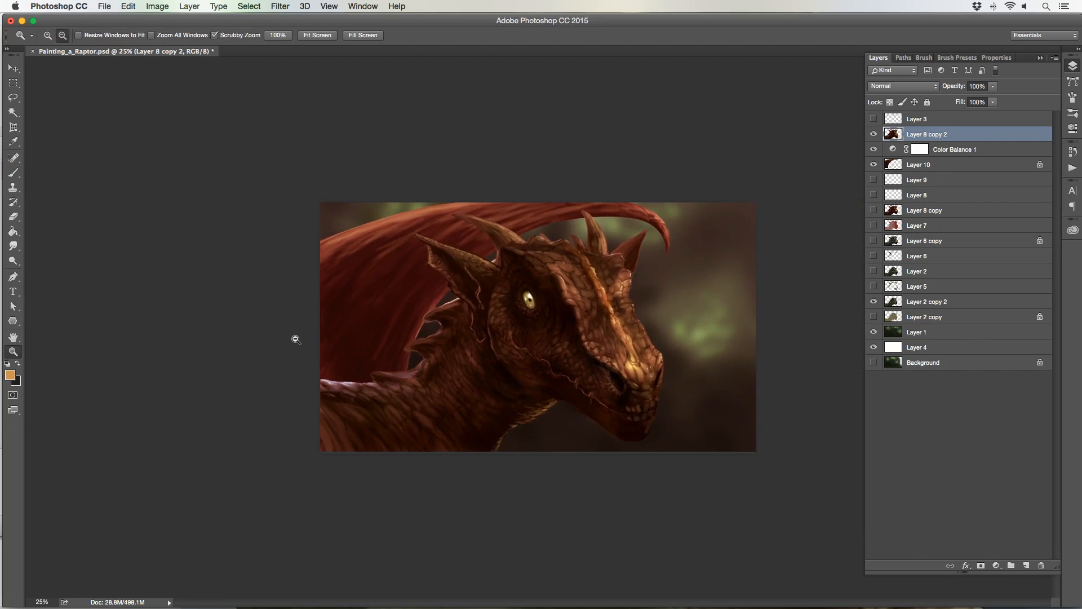
left_click(367, 315, "alt")
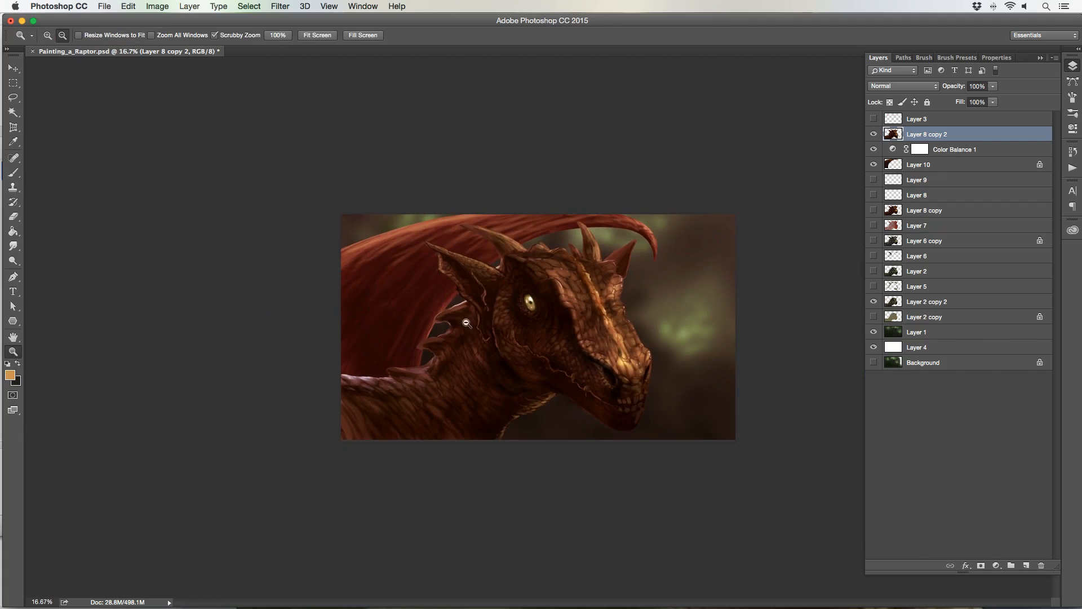
left_click_drag(466, 322, 486, 319)
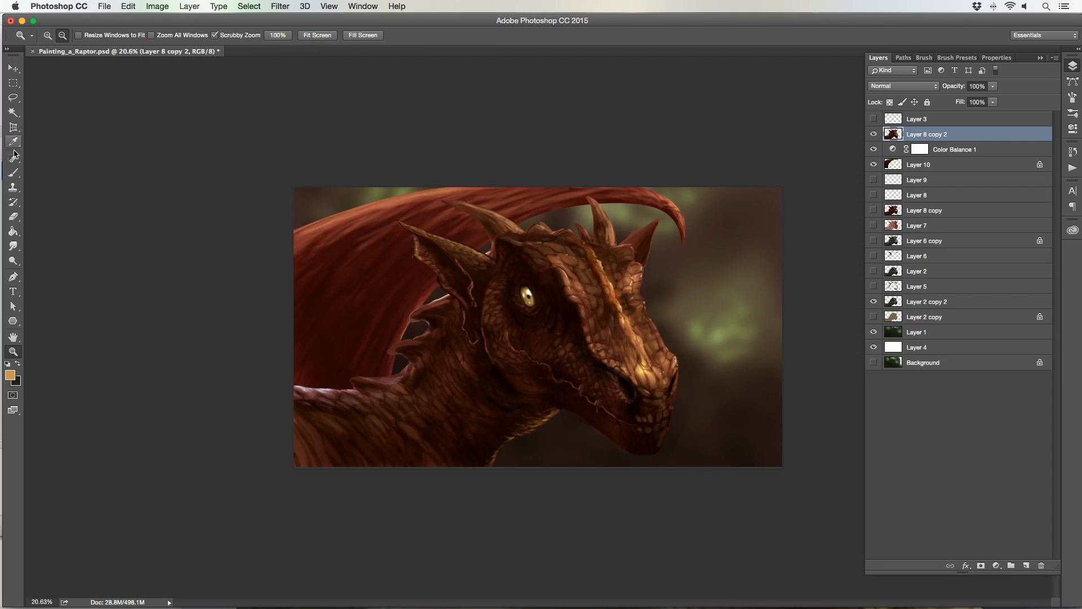
left_click(14, 173)
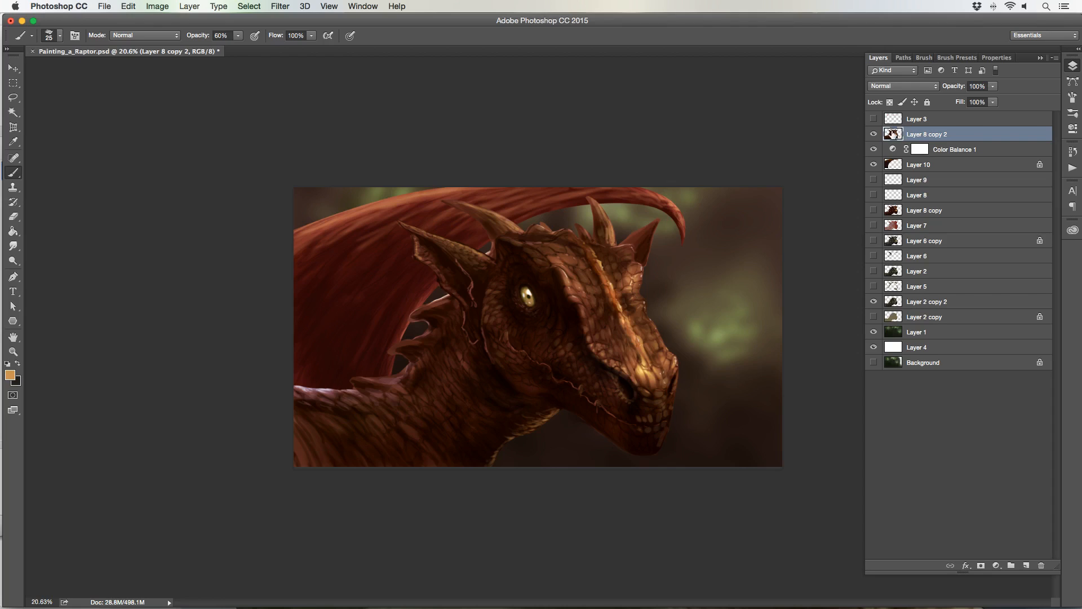
left_click_drag(872, 134, 873, 168)
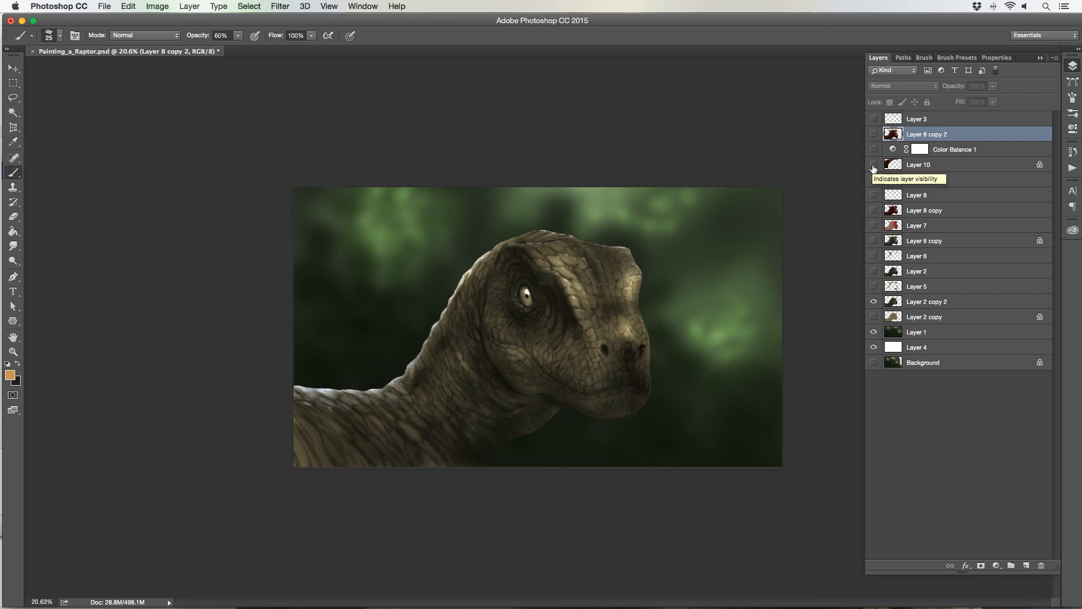
left_click_drag(873, 168, 873, 138)
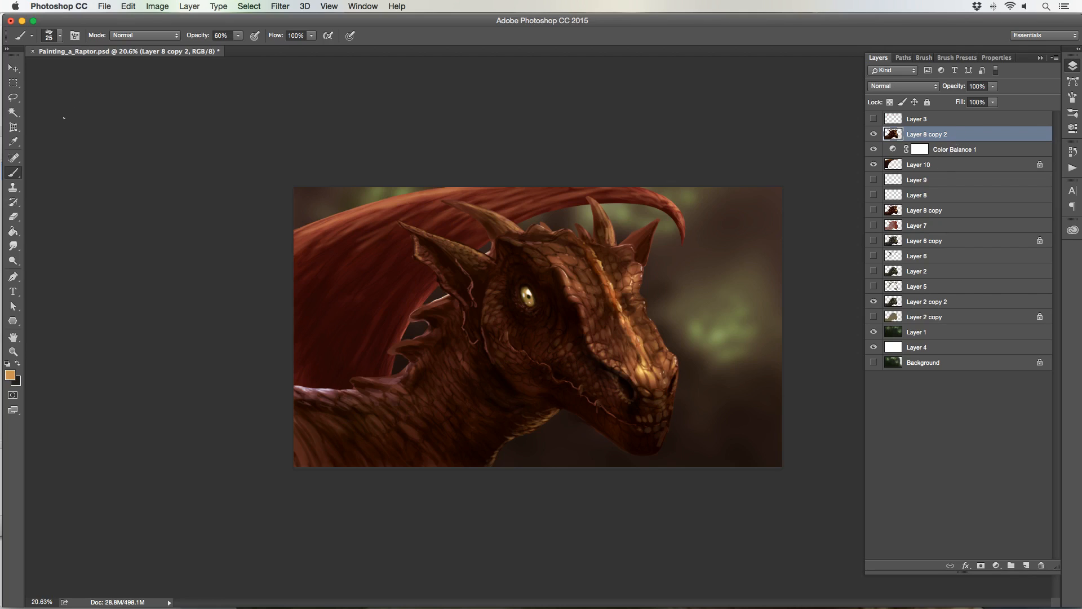
- Select the area around the eye freehand and soften the selection with Gaussian Blur in Quick Mask mode
left_click(13, 97)
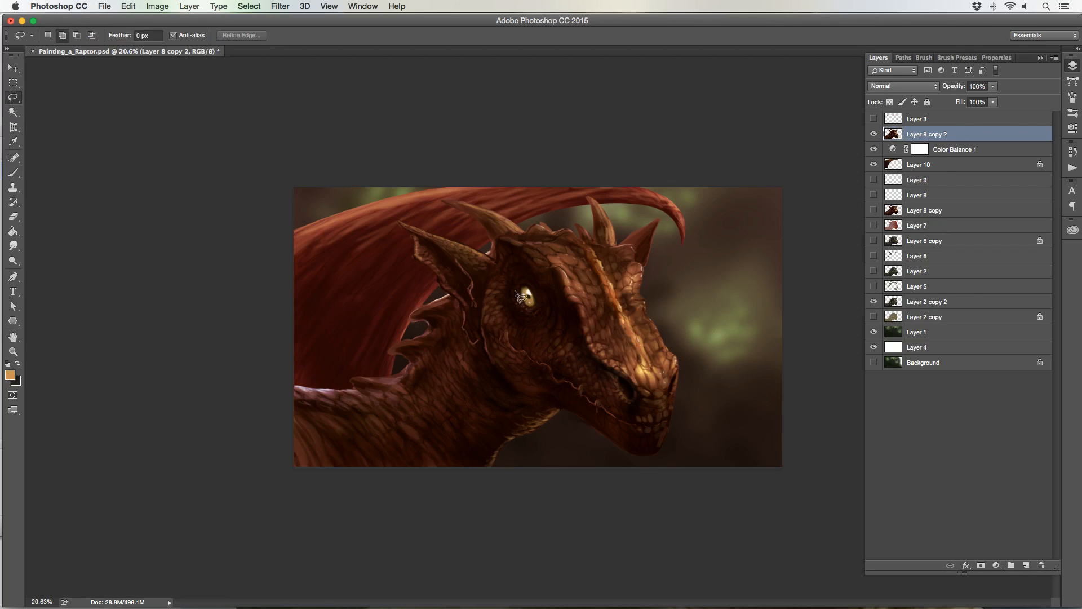
mouse_move(508, 304)
left_mouse_down()
mouse_move(519, 270)
mouse_move(544, 290)
mouse_move(527, 329)
left_mouse_up()
key("q")
left_click(278, 7)
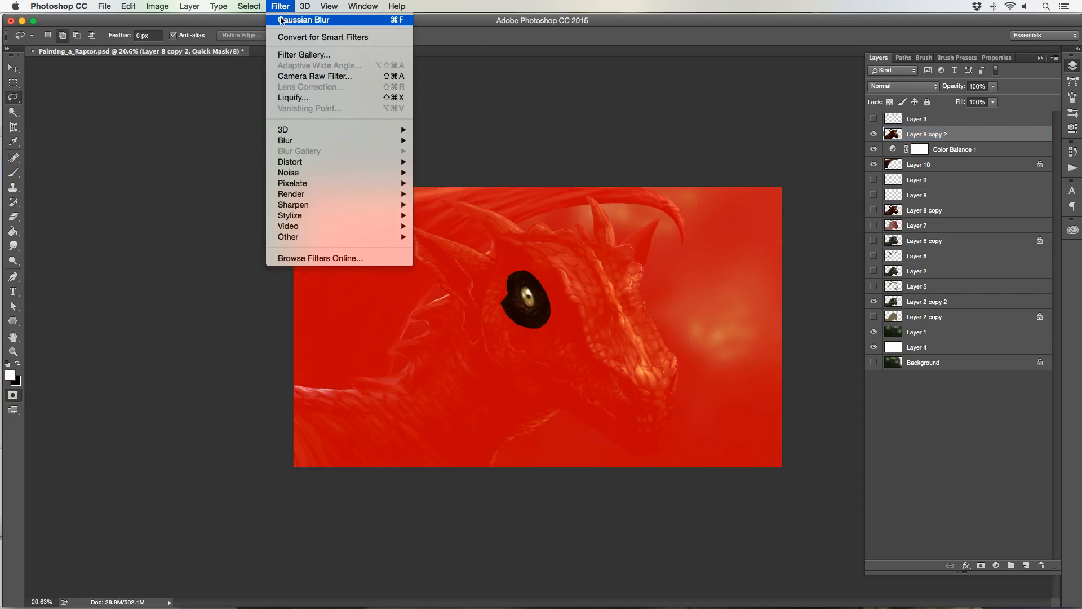
left_click(303, 20)
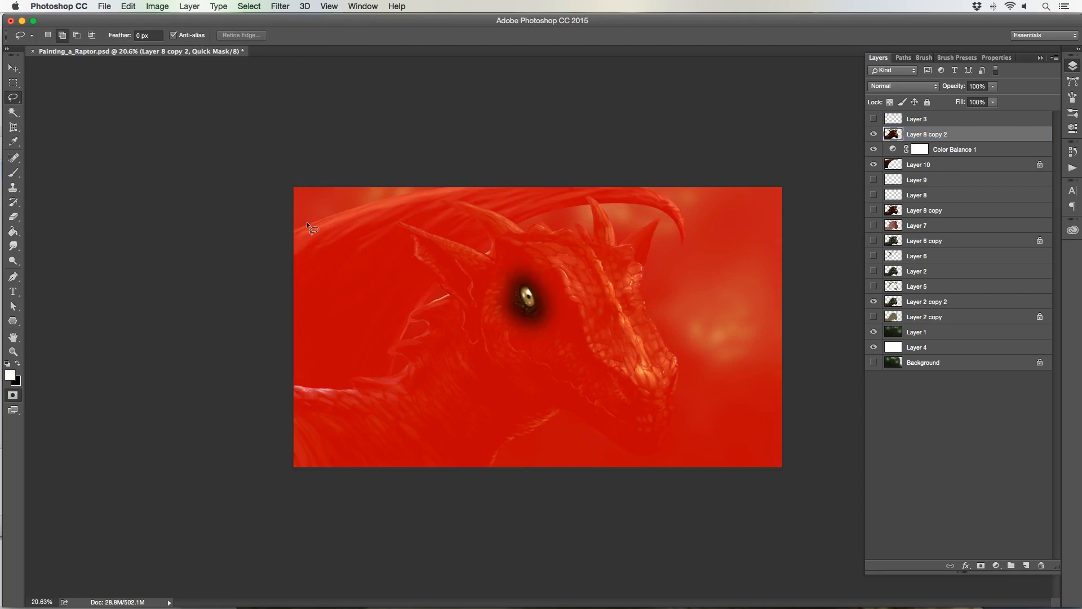
key("q")
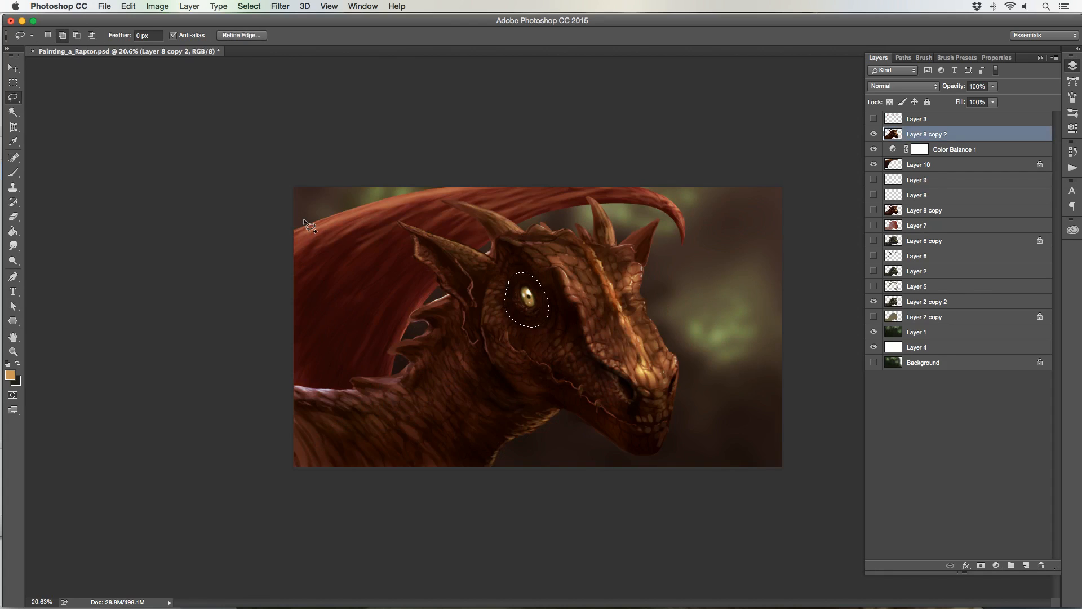
- Copy the selected eye to a new layer and move it slightly toward the snout
key("super+j")
key("v")
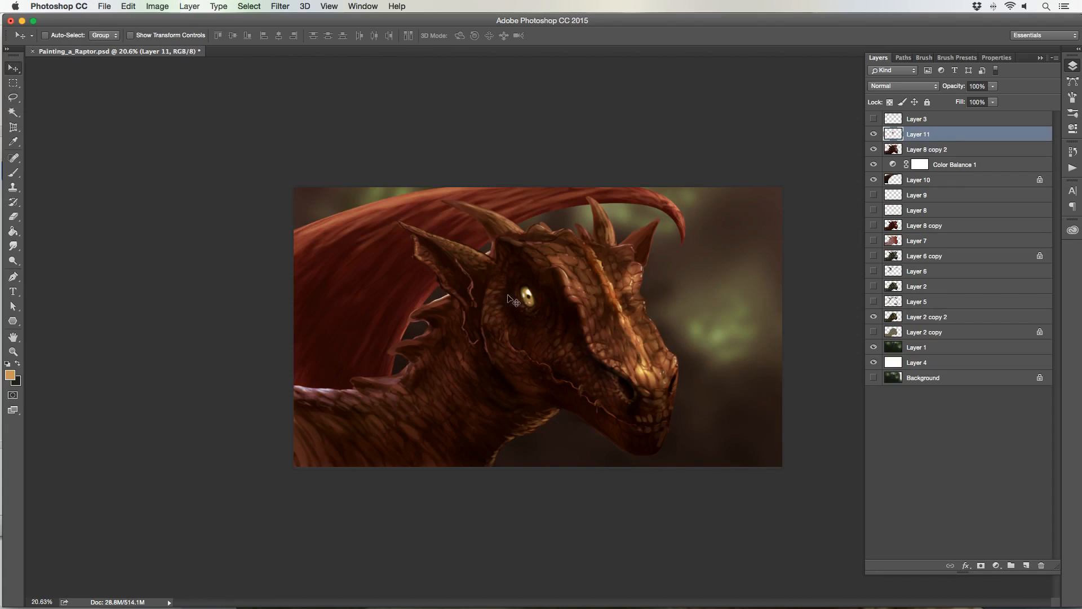
mouse_move(518, 297)
left_mouse_down()
mouse_move(524, 309)
mouse_move(526, 299)
left_mouse_up()
- Compare the eye's old and new positions by toggling Layer 11, and merge it down into Layer 8 copy 2
left_click(873, 134)
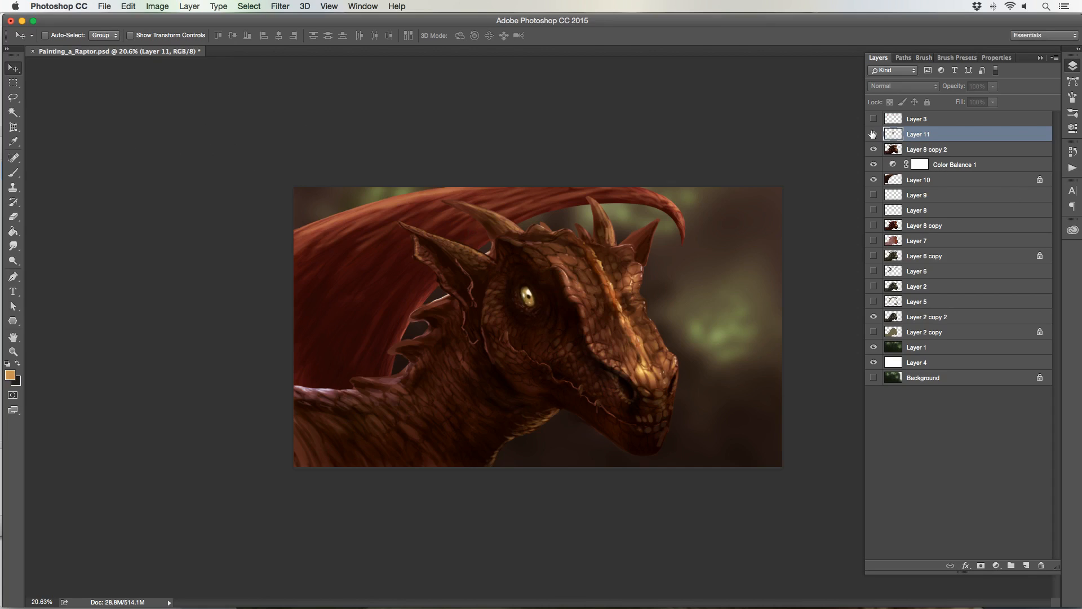
left_click(873, 134)
left_click(873, 134)
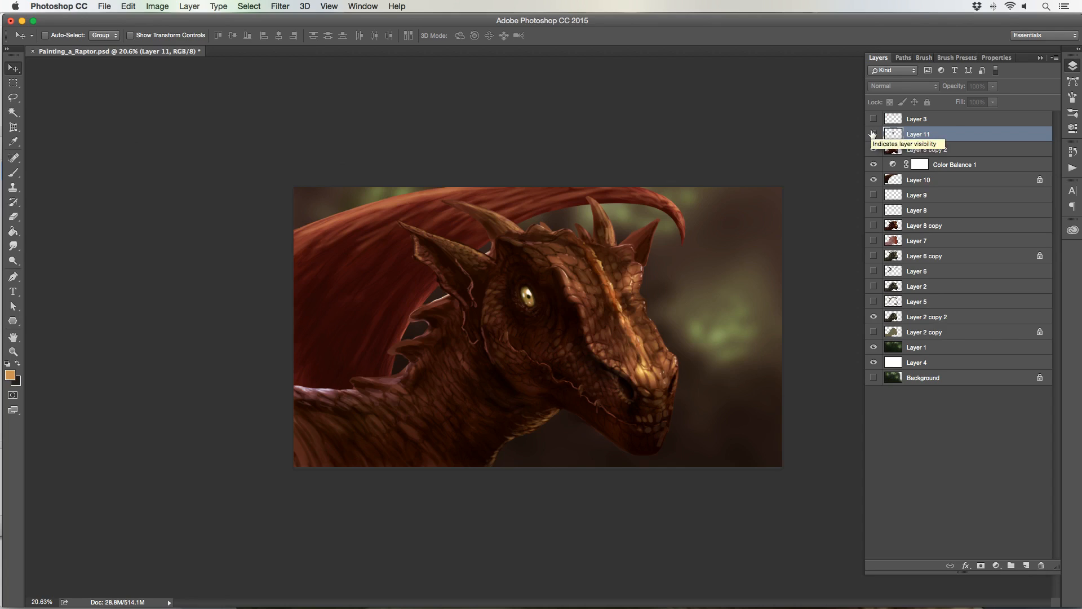
left_click(872, 134)
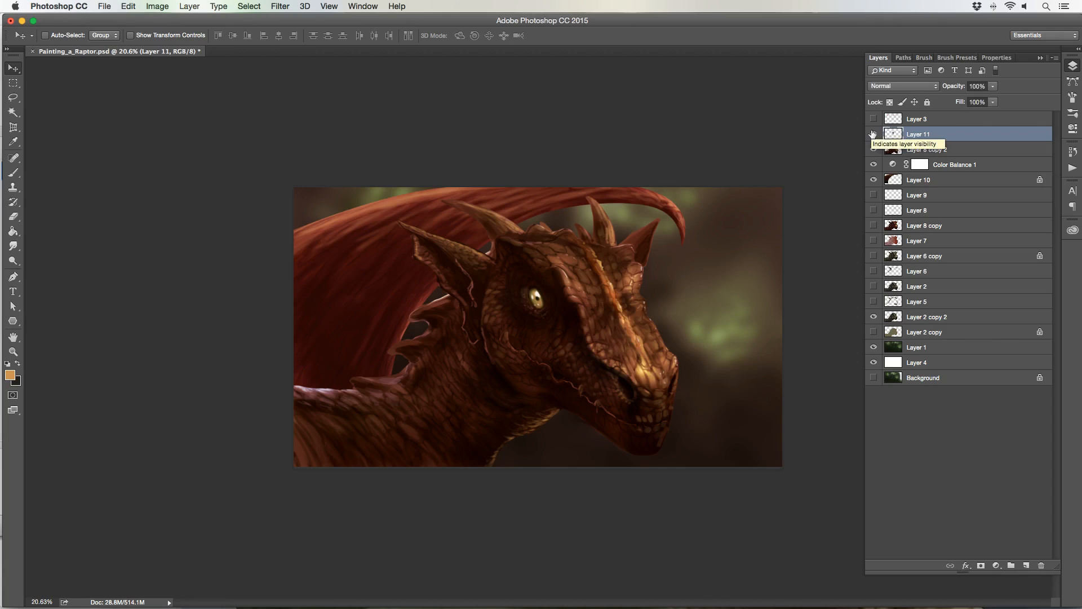
left_click(873, 134)
left_click(873, 135)
left_click(873, 134)
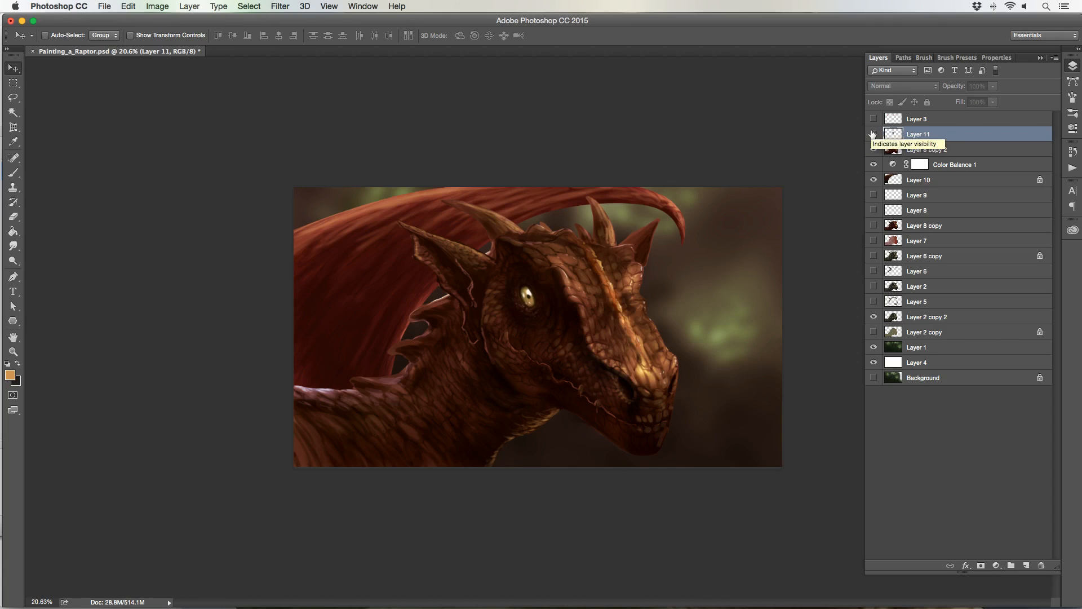
left_click(873, 134)
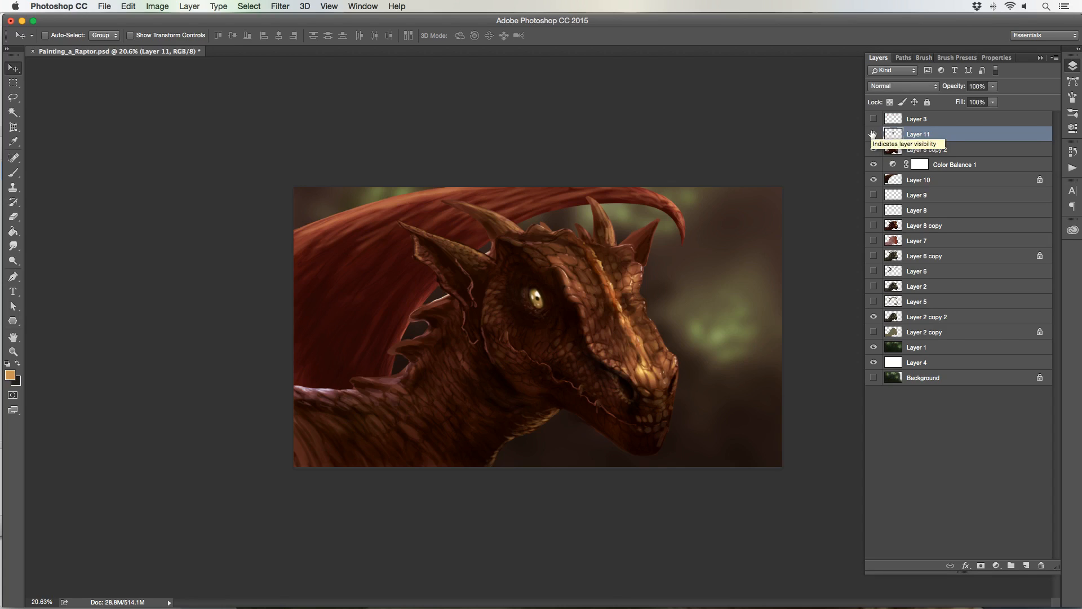
left_click(873, 134)
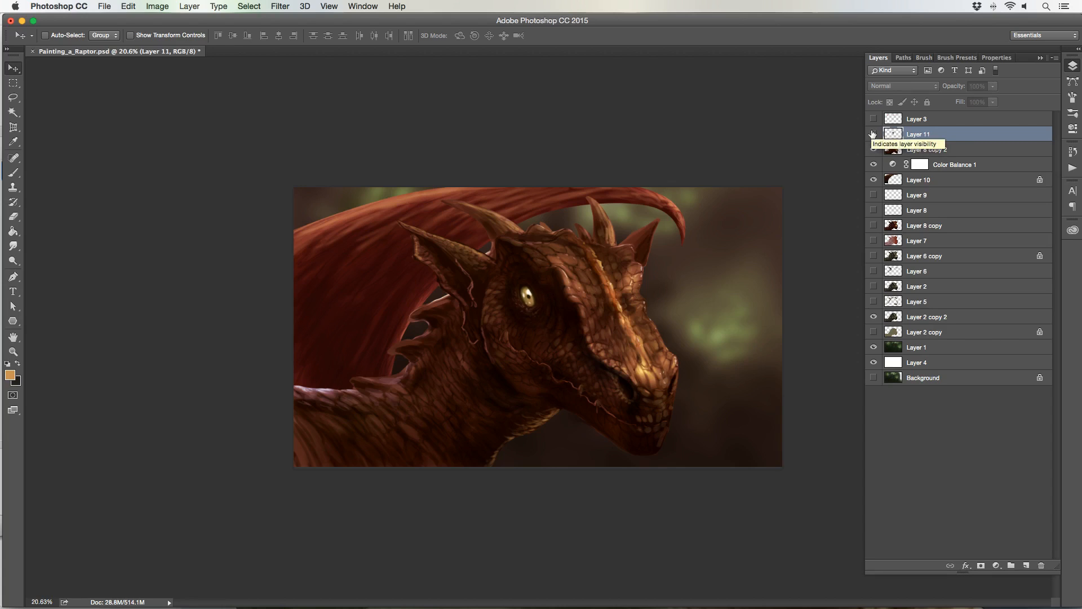
left_click(872, 134)
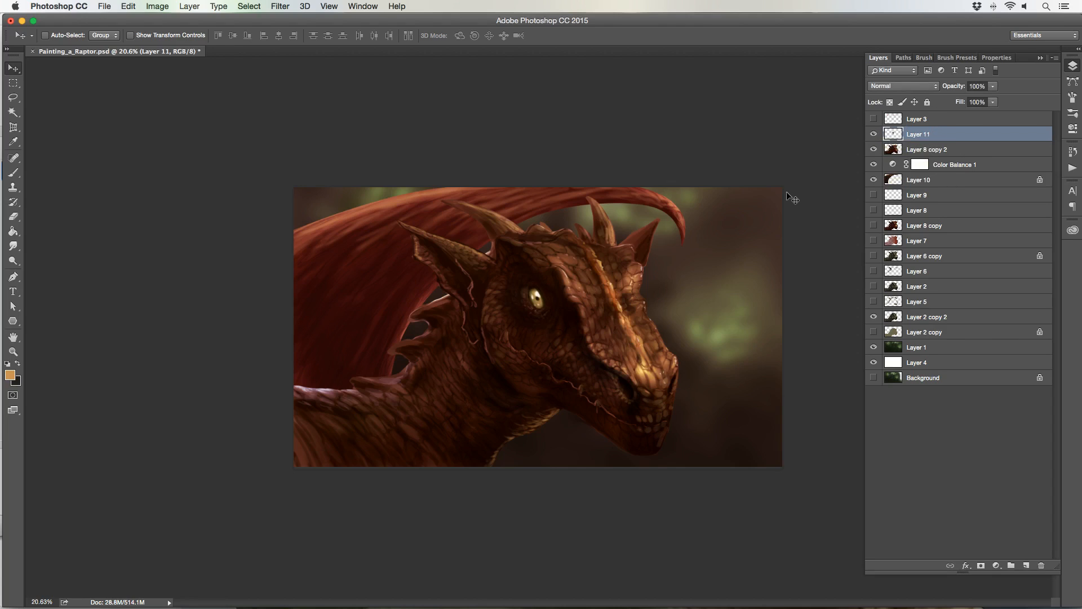
key("Delete")
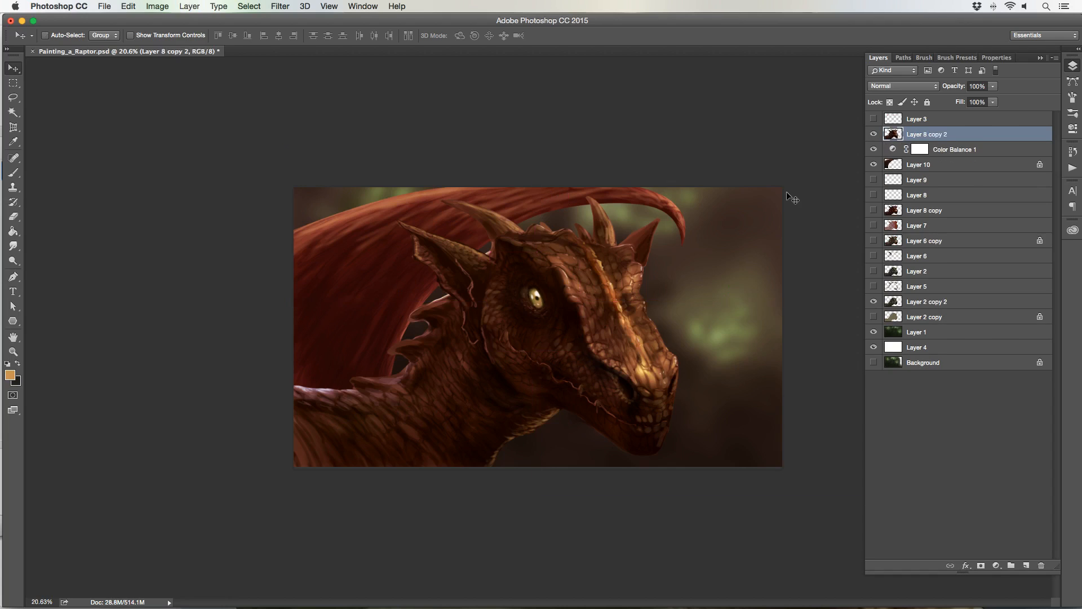
- Dodge the highlights on the far ear and along the far side of the face at 29% exposure with a 200 px brush
left_click(13, 354)
left_click_drag(539, 379, 558, 377)
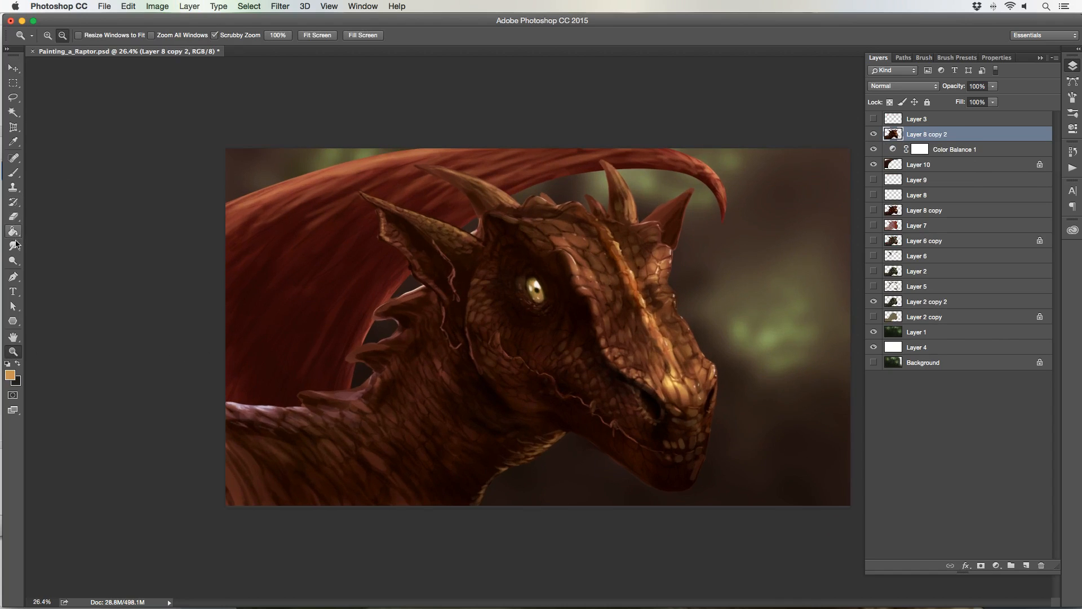
left_click(14, 260)
key("bracketright")
key("bracketright")
key("bracketright")
key("bracketright")
key("bracketright")
key("bracketright")
key("bracketright")
key("bracketright")
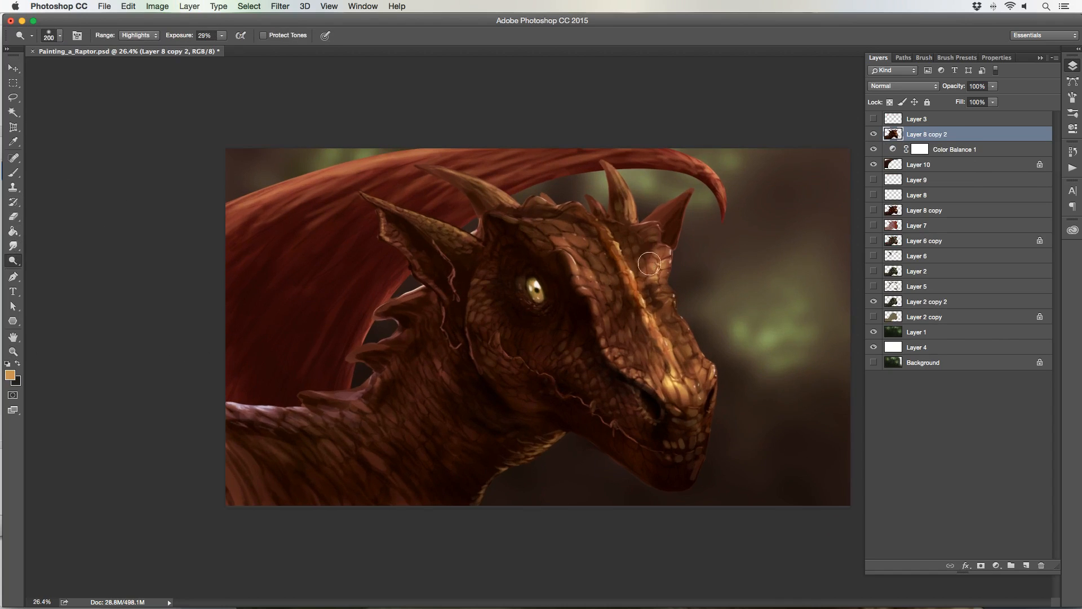
mouse_move(676, 326)
left_mouse_down()
mouse_move(701, 381)
mouse_move(686, 312)
mouse_move(708, 359)
mouse_move(670, 261)
mouse_move(682, 205)
mouse_move(668, 203)
mouse_move(690, 186)
mouse_move(696, 194)
mouse_move(691, 245)
left_mouse_up()
key("bracketleft")
key("bracketleft")
key("bracketleft")
key("bracketleft")
key("bracketleft")
key("bracketleft")
key("bracketright")
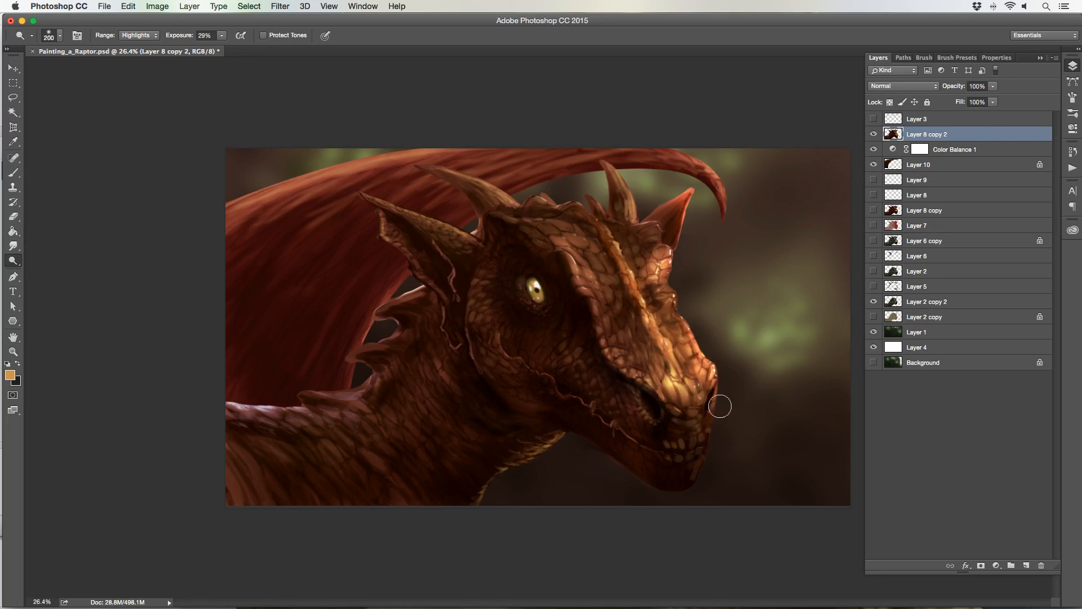
- Dodge the highlights on the curled wing tip on Layer 10 with a 300 px brush
key("bracketright")
key("bracketright")
key("bracketright")
key("bracketleft")
left_click(890, 163)
mouse_move(716, 160)
left_mouse_down()
mouse_move(649, 137)
mouse_move(727, 193)
left_mouse_up()
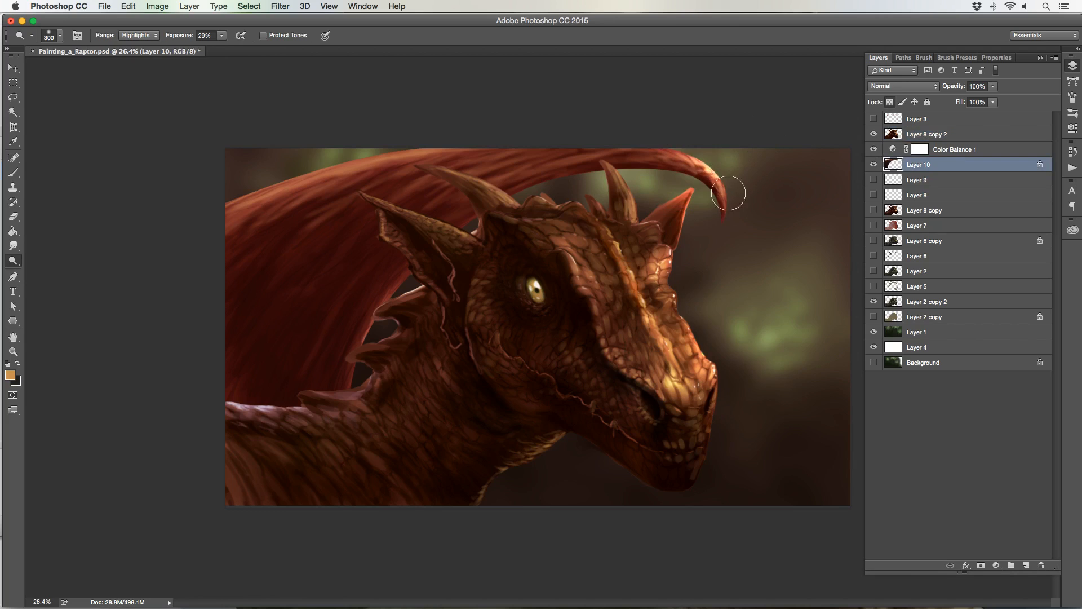
- Dodge the wing's upper edge and inner membrane on Layer 10 with large brushes from 600 to 900 px
key("bracketright")
key("bracketright")
key("bracketright")
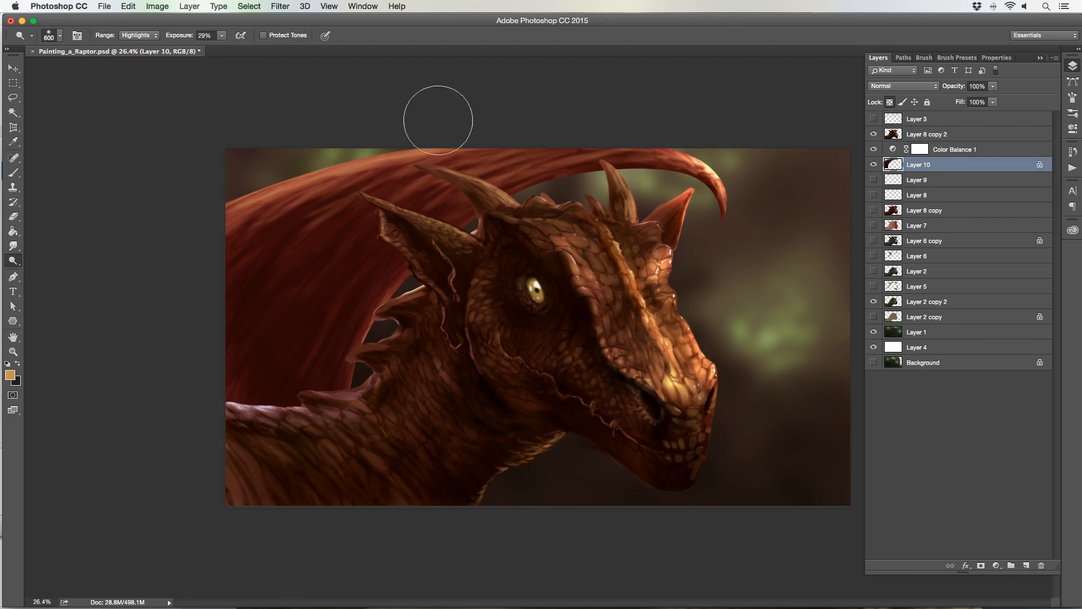
left_click_drag(253, 171, 301, 186)
mouse_move(429, 240)
left_mouse_down()
mouse_move(409, 290)
mouse_move(361, 349)
mouse_move(340, 313)
left_mouse_up()
key("bracketright")
key("bracketright")
key("bracketright")
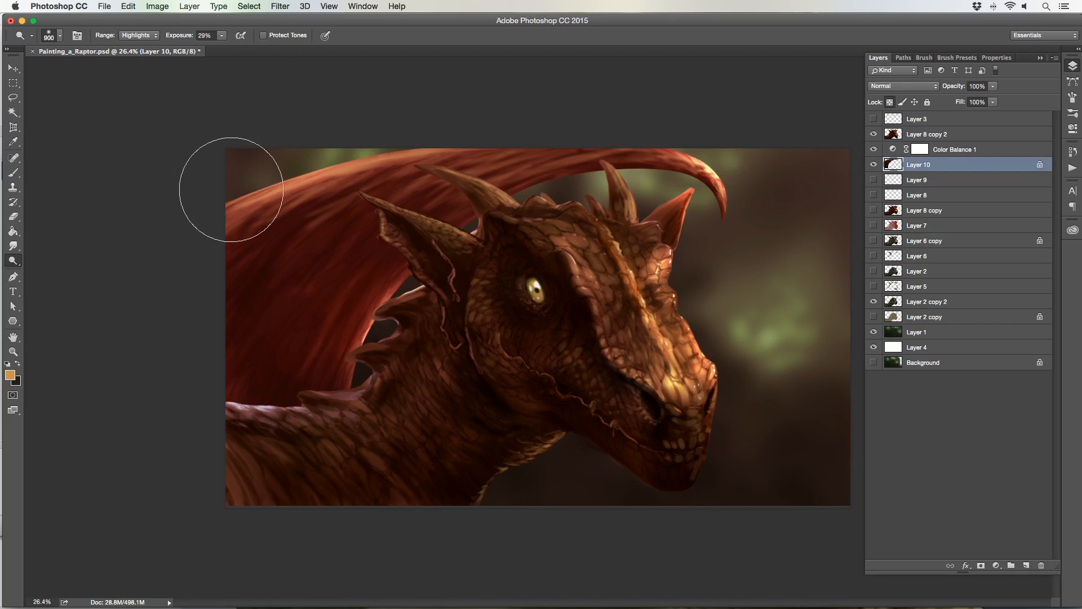
key("bracketleft")
key("bracketleft")
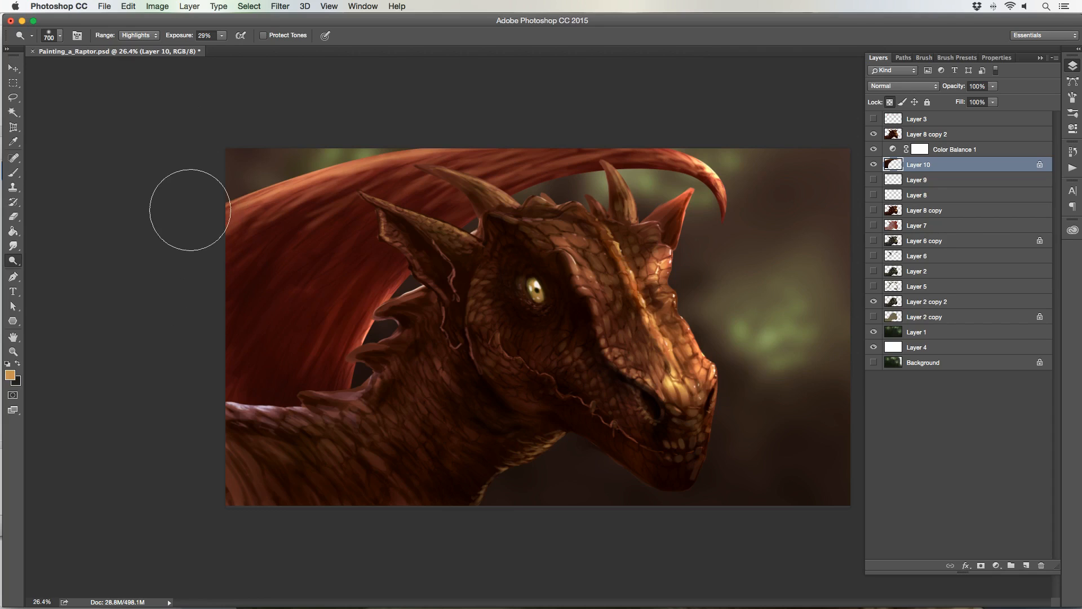
- Select Layer 8 copy 2 and dodge the highlights on the dragon's horns, working down to a 40 px brush
key("bracketleft")
key("bracketleft")
key("bracketleft")
left_click(940, 136)
key("bracketleft")
key("bracketleft")
key("bracketleft")
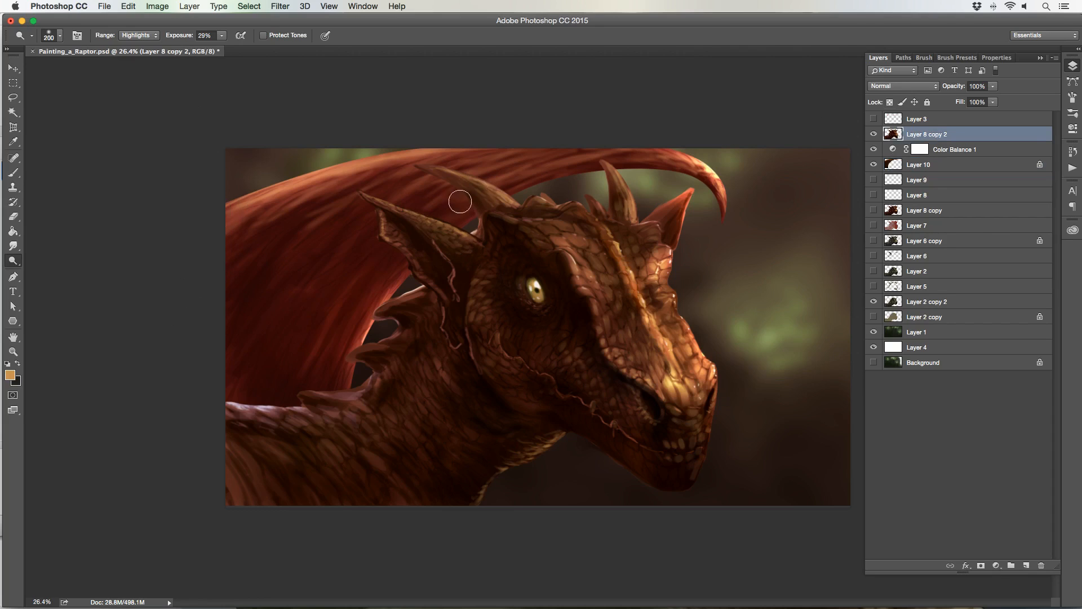
key("bracketleft")
key("bracketleft")
key("bracketleft")
key("bracketleft")
key("bracketleft")
key("bracketleft")
key("bracketleft")
key("bracketleft")
key("bracketleft")
key("bracketleft")
mouse_move(634, 208)
left_mouse_down()
mouse_move(614, 170)
mouse_move(633, 215)
left_mouse_up()
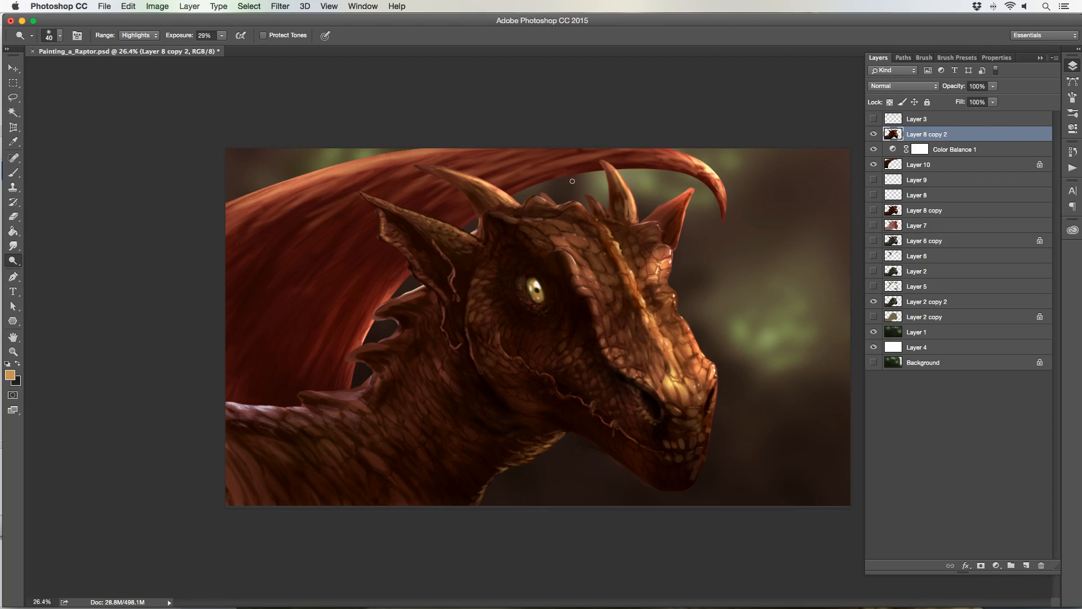
- Dodge the highlights on both of the dragon's ears, using a larger brush for the nearer ear
key("bracketright")
left_click_drag(687, 203, 682, 216)
key("bracketright")
key("bracketright")
key("bracketright")
key("bracketright")
key("bracketright")
left_click_drag(428, 226, 380, 200)
- Dodge the lit scales along the underside of the neck with a 400 px brush
key("bracketright")
key("bracketright")
key("bracketright")
key("bracketright")
key("bracketright")
key("bracketright")
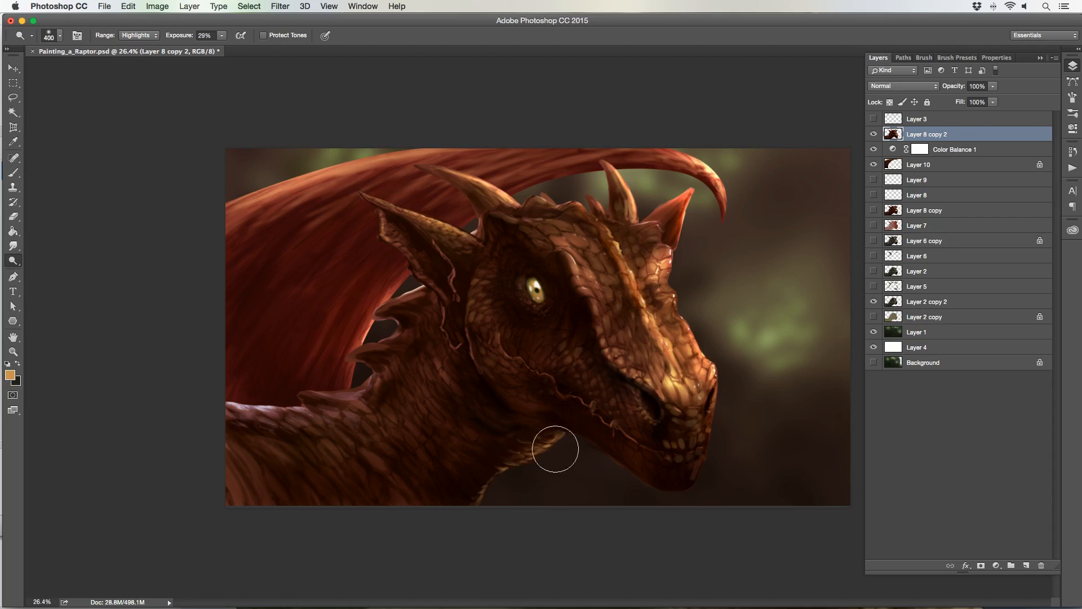
mouse_move(553, 449)
left_mouse_down()
mouse_move(503, 453)
mouse_move(464, 479)
left_mouse_up()
- Brighten the scales on the side of the neck and the shoulder with the Dodge tool, using a brush of about 400 px
key("bracketleft")
key("bracketleft")
key("bracketleft")
key("bracketleft")
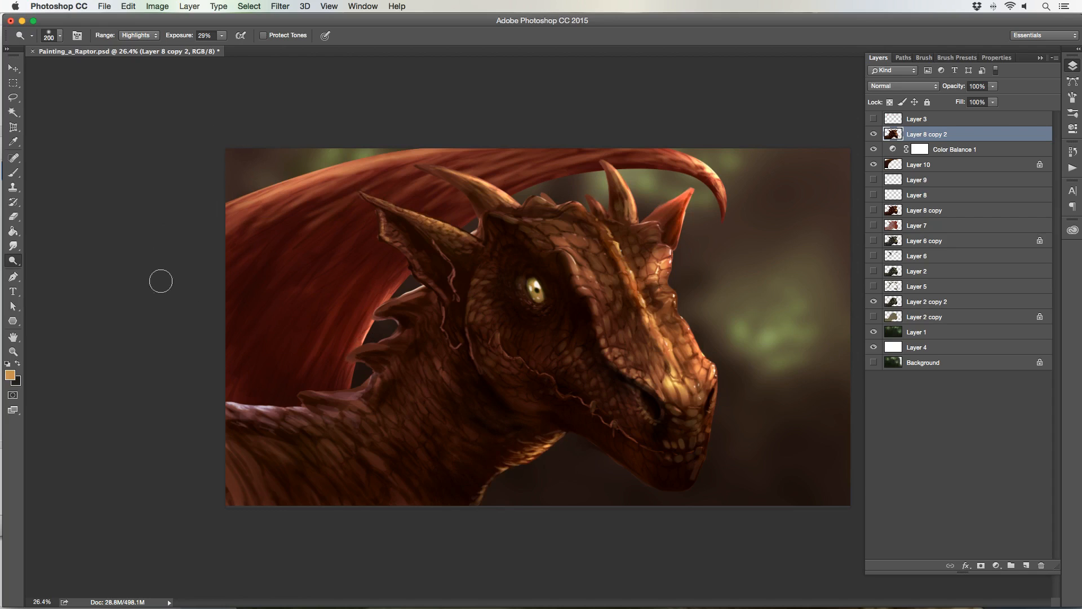
key("bracketright")
key("bracketright")
key("bracketright")
key("bracketright")
key("bracketright")
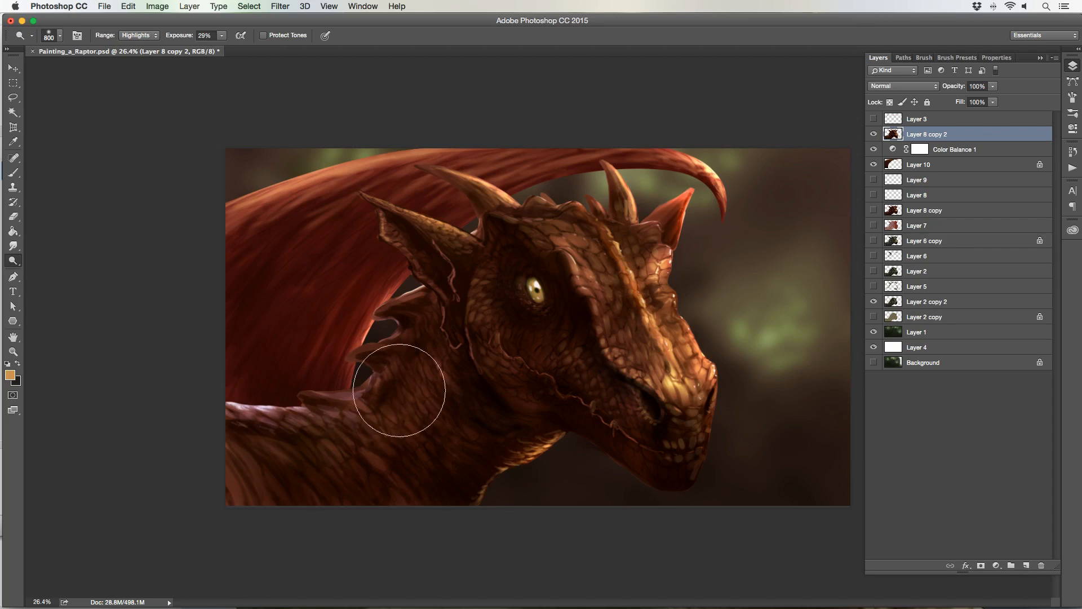
key("bracketleft")
key("bracketleft")
key("bracketleft")
key("bracketleft")
key("bracketright")
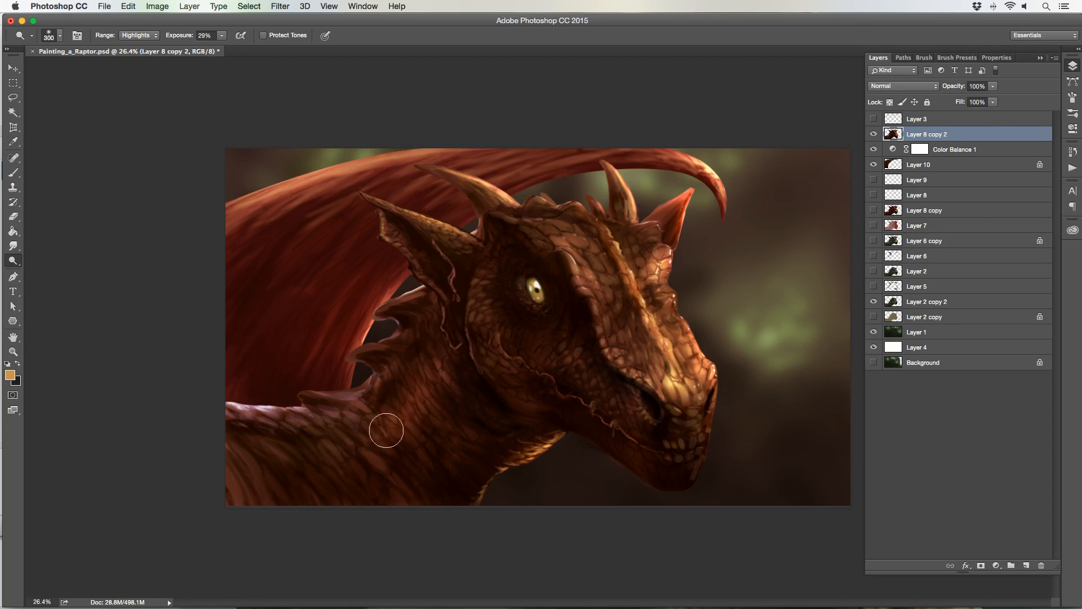
key("bracketright")
mouse_move(392, 428)
left_mouse_down()
mouse_move(426, 386)
mouse_move(395, 423)
left_mouse_up()
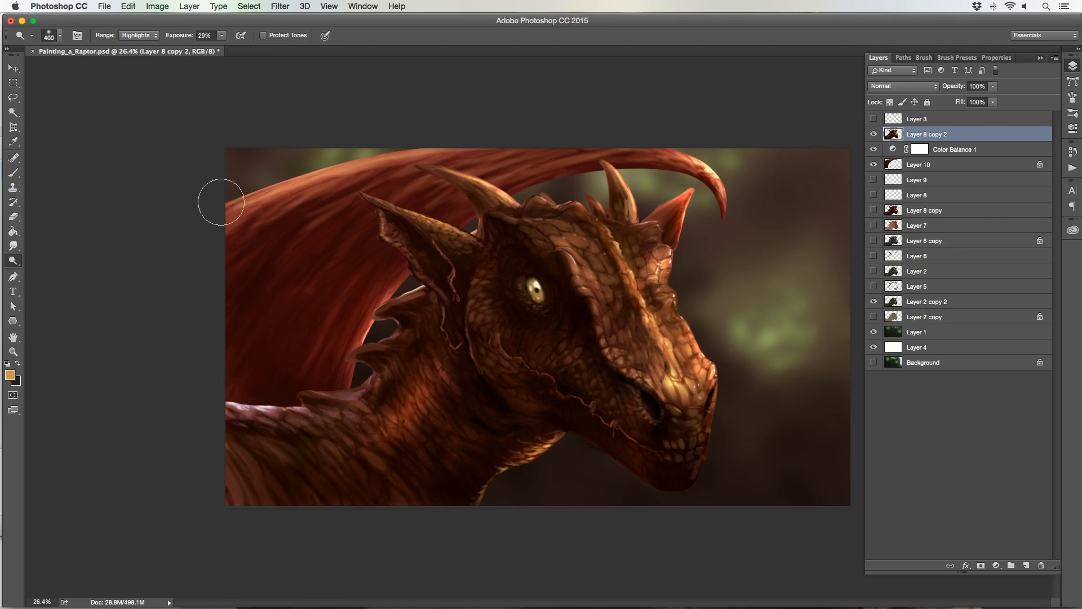
key("bracketright")
key("bracketright")
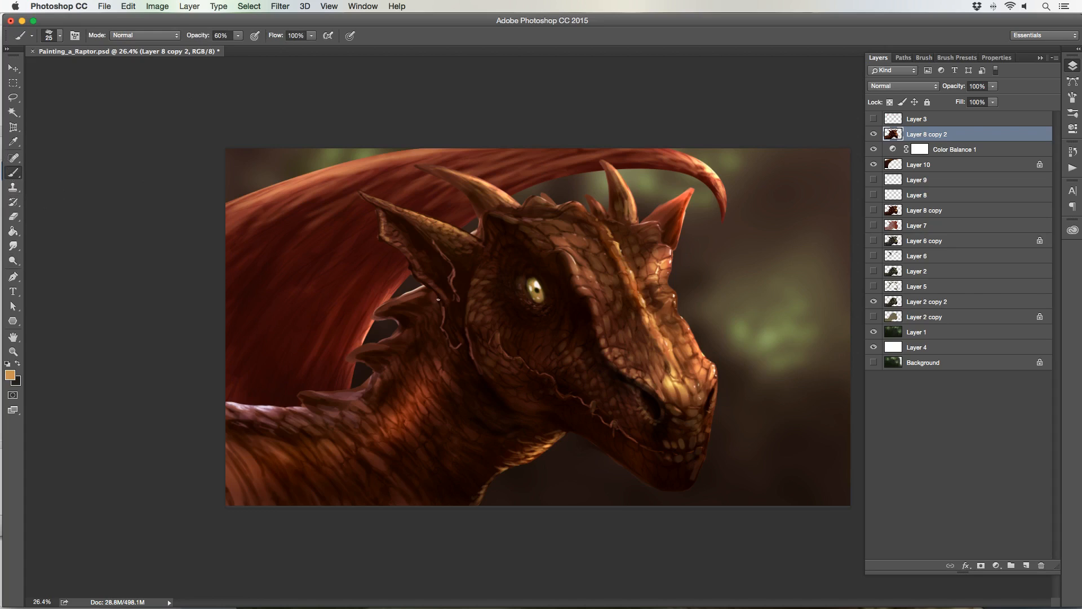
- Dodge the scales on the dragon's cheek and brow ridge with a 200 px brush
left_click(13, 260)
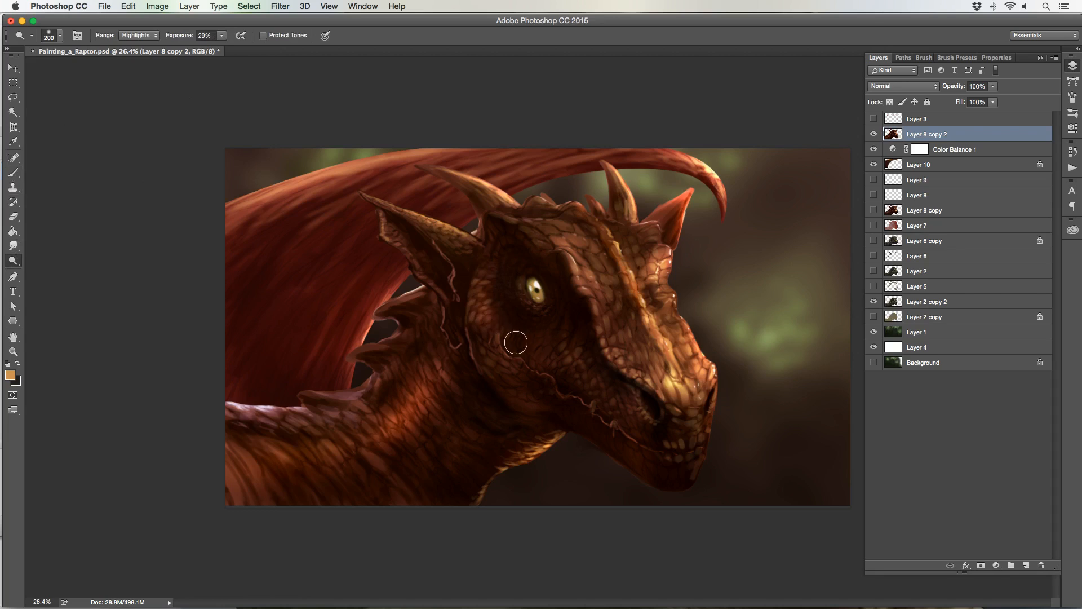
key("bracketright")
left_click_drag(583, 261, 577, 274)
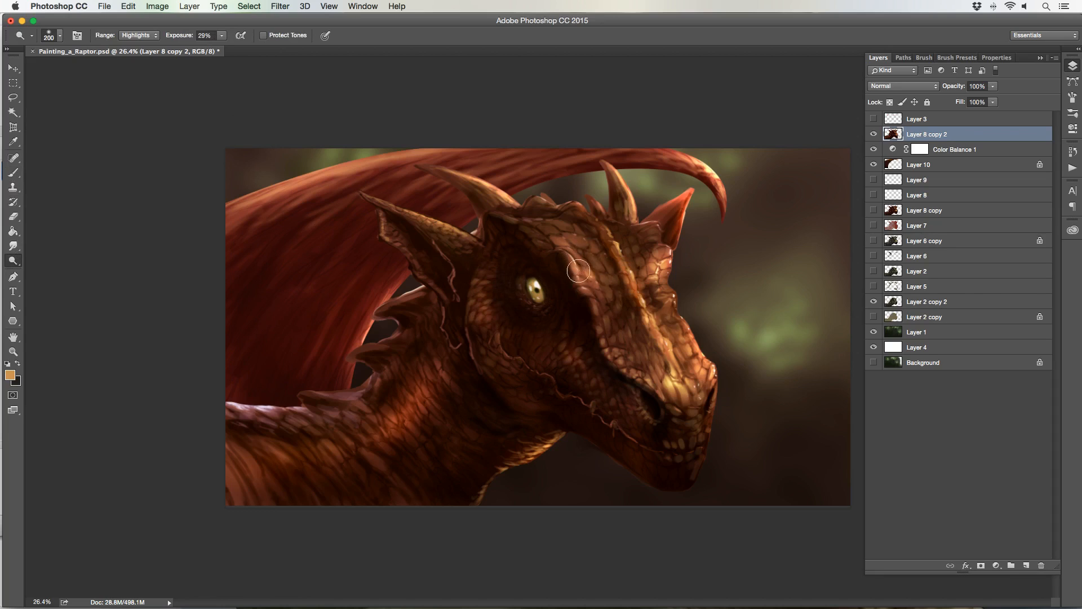
key("bracketleft")
key("bracketleft")
key("bracketleft")
key("bracketleft")
key("bracketleft")
- Select Layer 10, which holds the wing, and enlarge the Dodge brush beyond 400 px
left_click(949, 164)
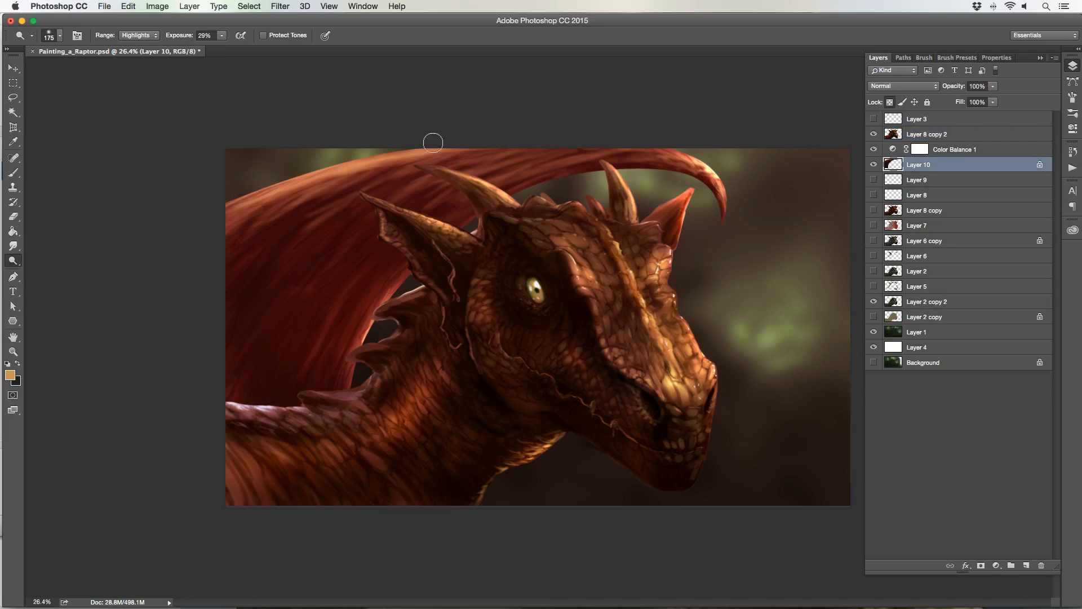
key("bracketright")
key("bracketright")
key("bracketright")
key("bracketright")
key("bracketright")
key("bracketright")
key("bracketright")
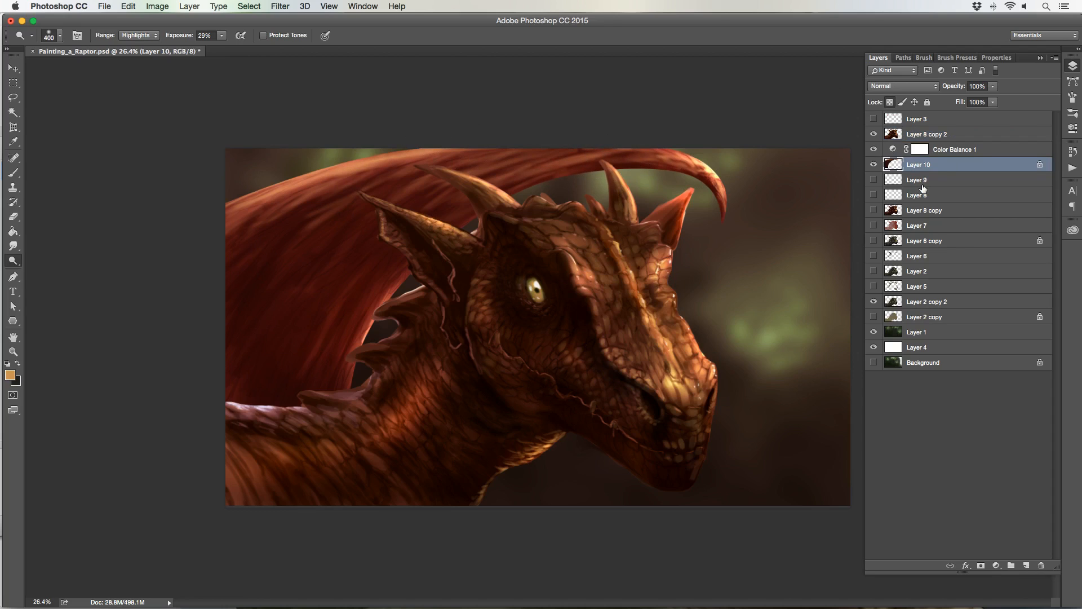
key("bracketright")
key("bracketright")
- Try to brighten the base of the throat on Layer 8 copy 2 with the Dodge tool at 500 px and 400 px
left_click(933, 135)
key("bracketleft")
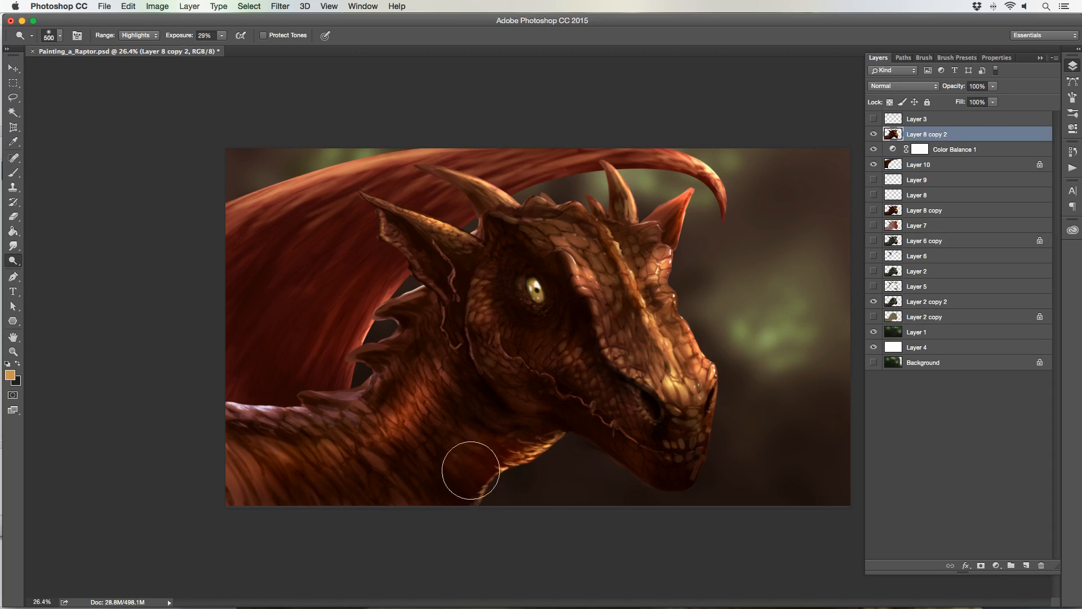
mouse_move(471, 469)
left_mouse_down()
mouse_move(442, 500)
mouse_move(513, 430)
mouse_move(452, 489)
left_mouse_up()
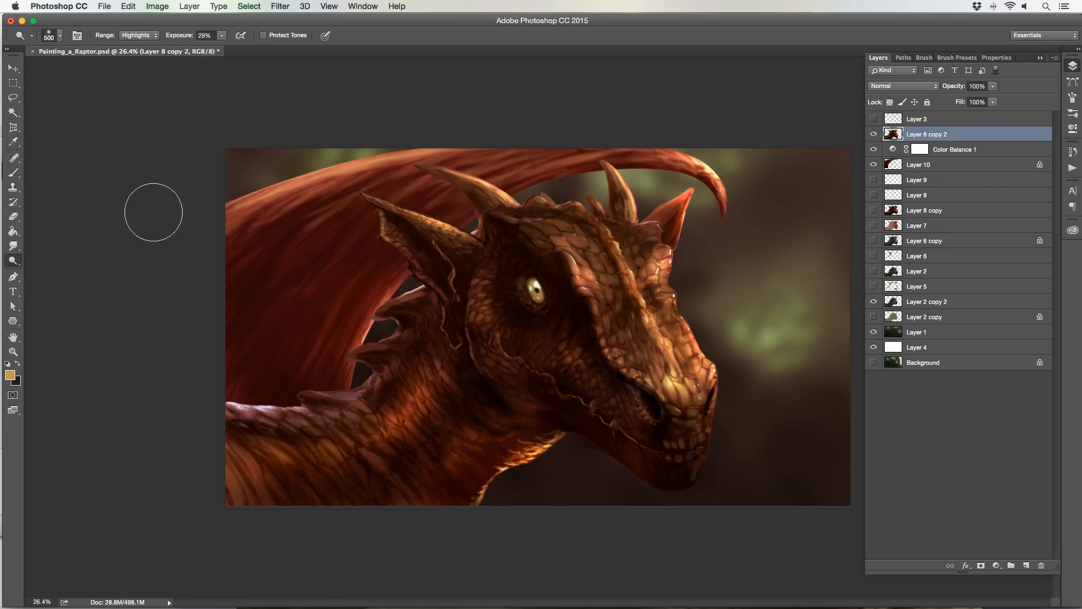
key("bracketleft")
mouse_move(440, 444)
left_mouse_down()
mouse_move(503, 444)
mouse_move(466, 454)
left_mouse_up()
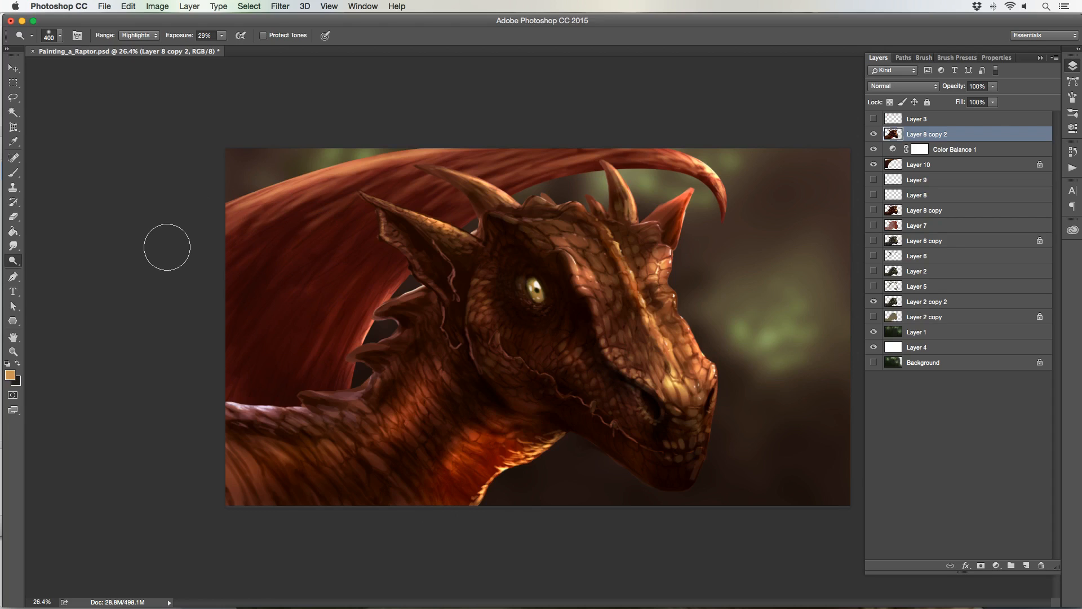
key("super+alt+z")
key("super+alt+z")
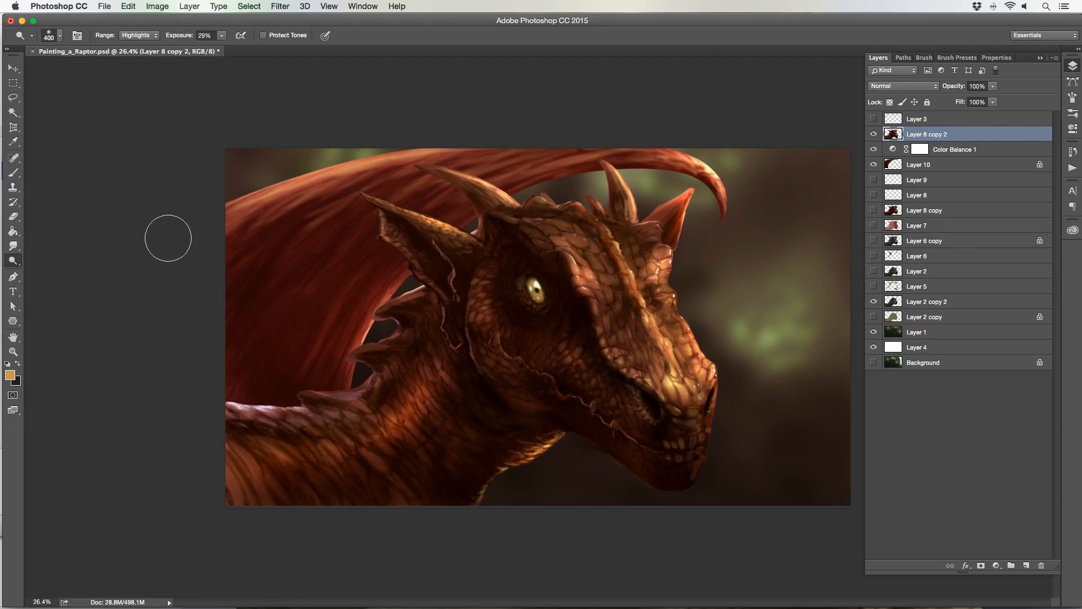
- Enlarge the canvas to 16 inches wide and 12 inches high, keeping the painting centred
left_click(14, 172)
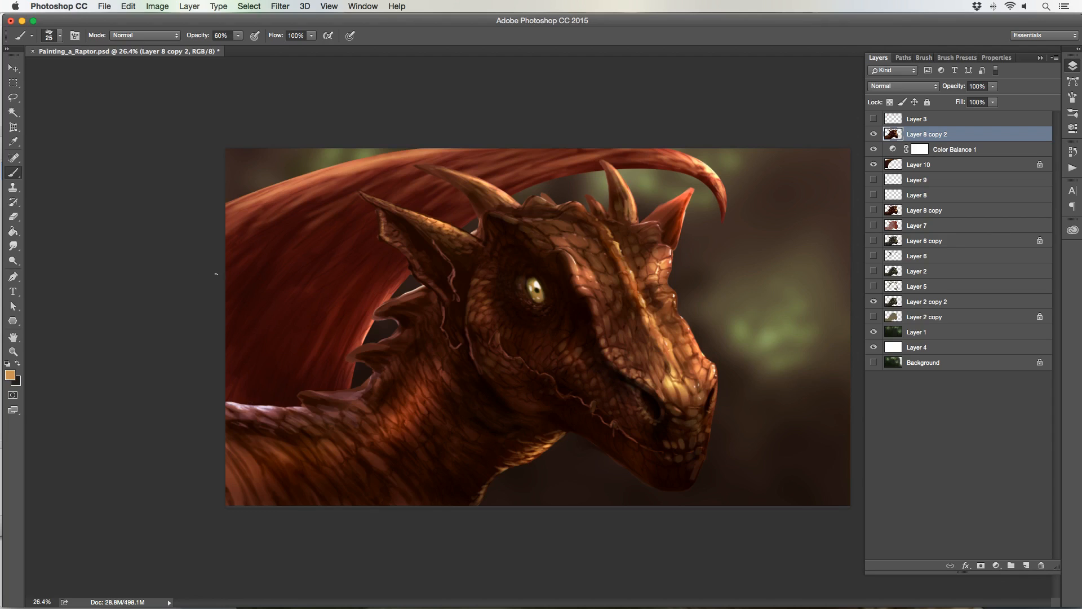
left_click(13, 351)
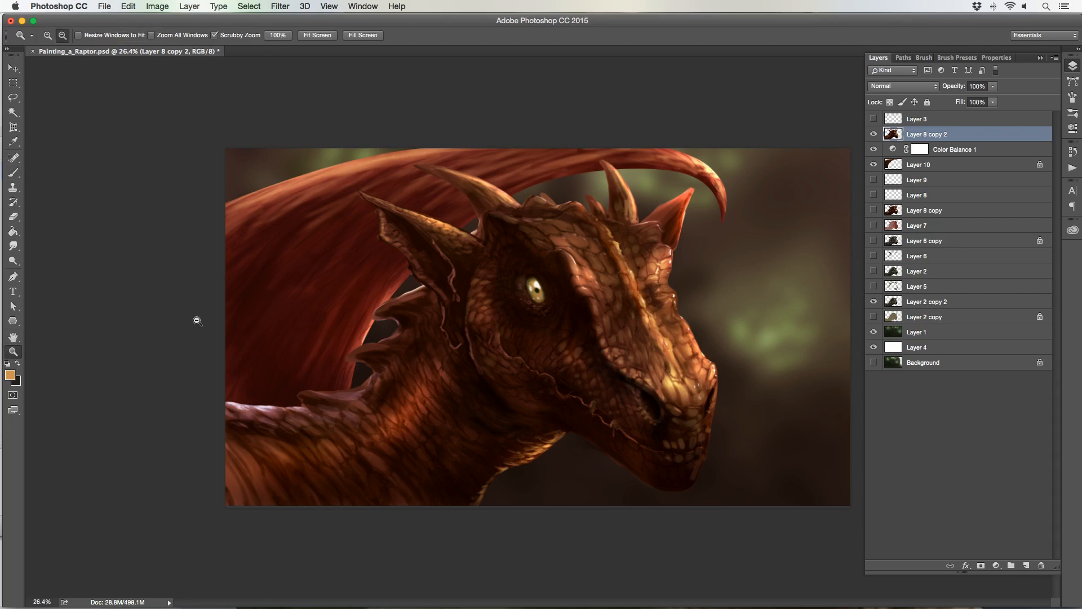
mouse_move(452, 341)
left_mouse_down()
mouse_move(435, 337)
mouse_move(445, 302)
left_mouse_up()
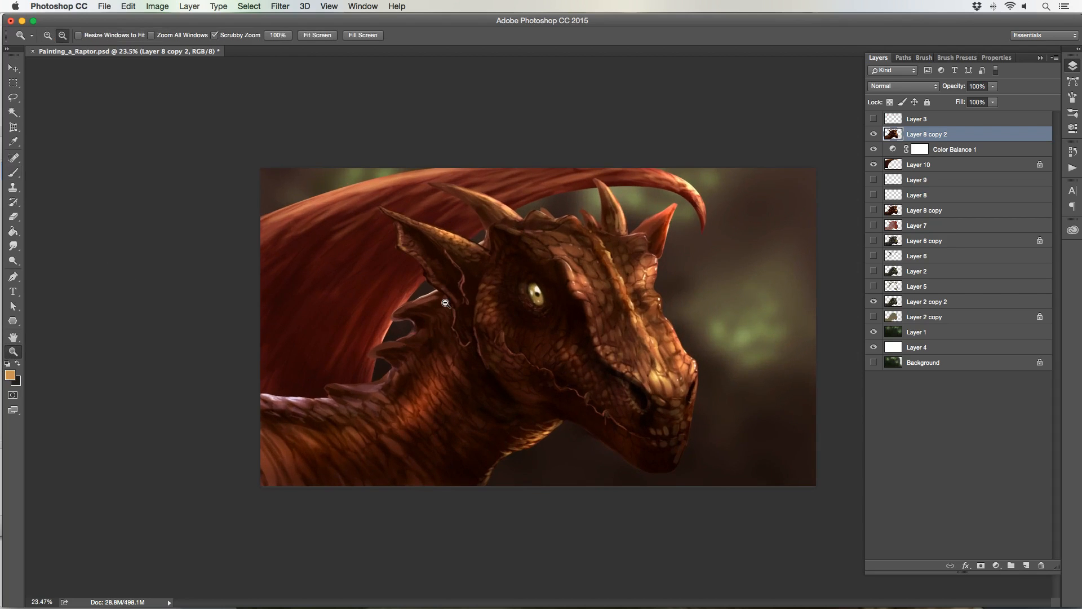
left_click(157, 6)
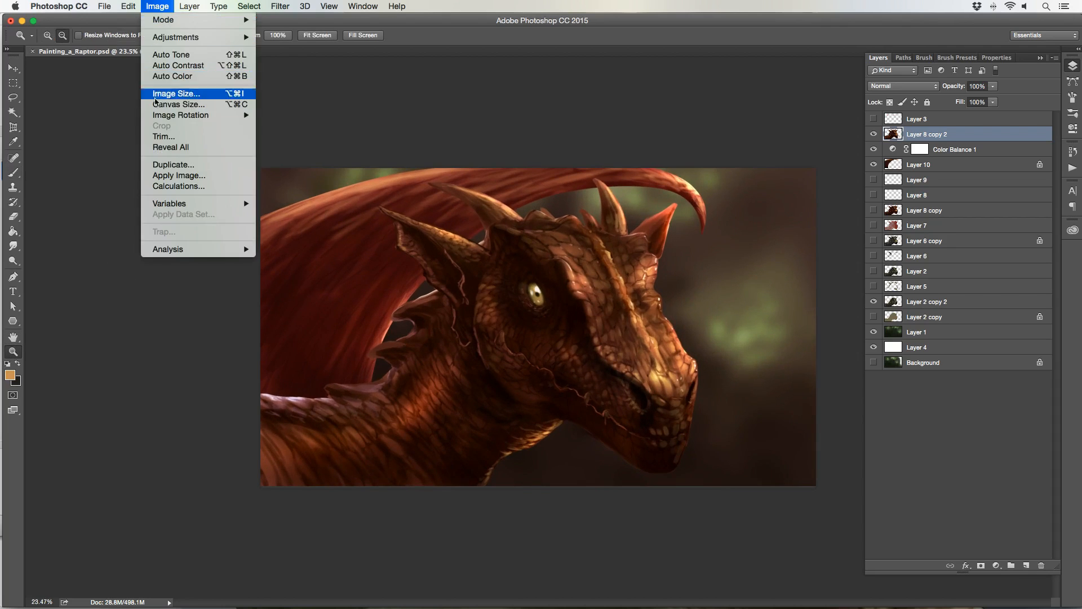
left_click(158, 105)
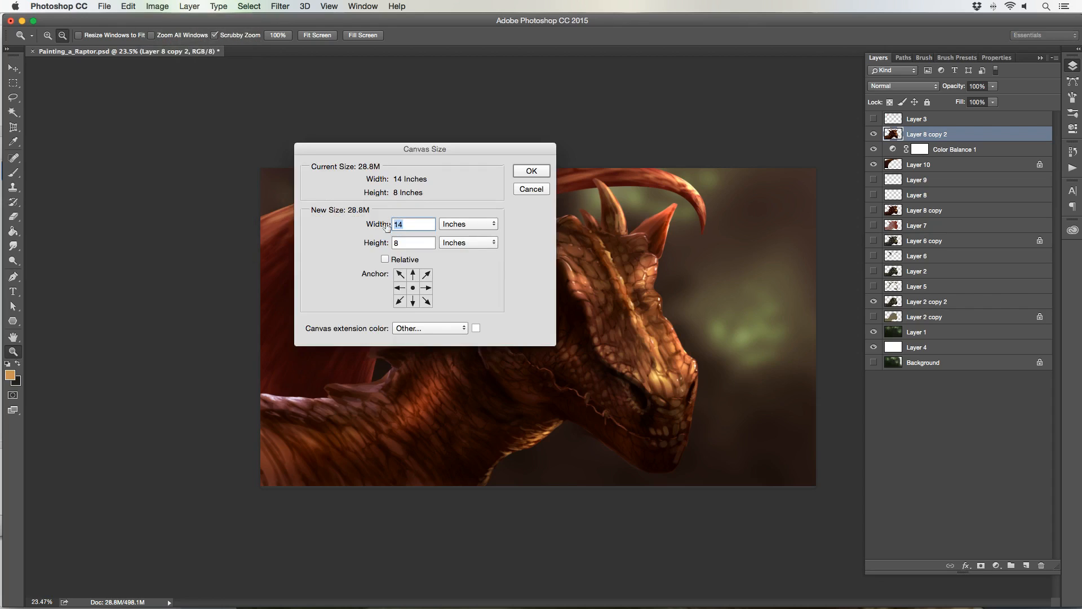
key("Tab")
type("12")
key("Tab")
type("16")
key("Return")
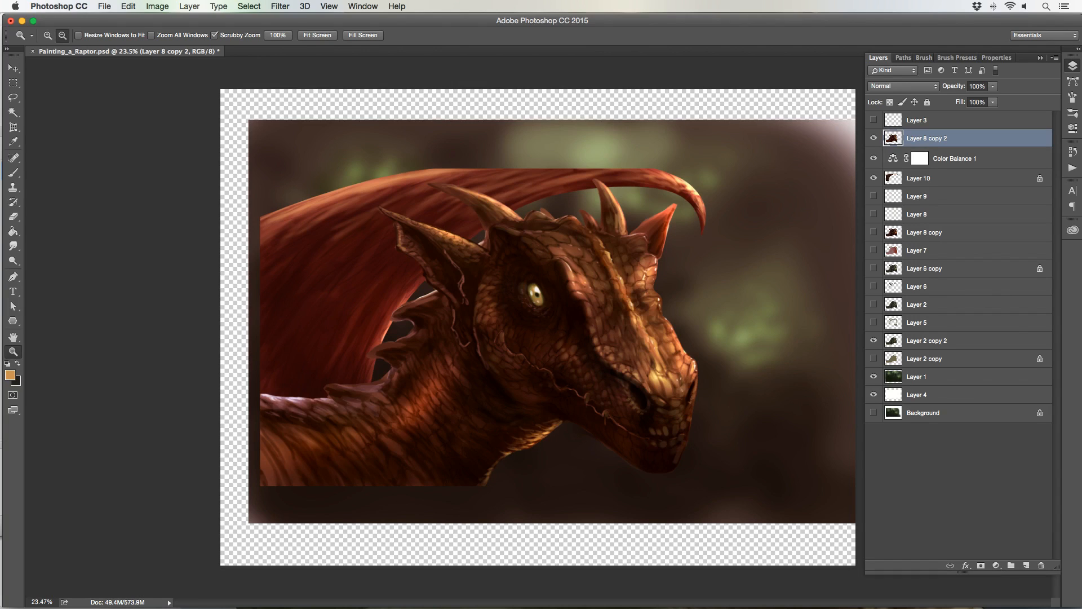
- Set the canvas size to 20 inches wide and 16 inches high with a centred anchor
left_click(157, 7)
left_click(169, 105)
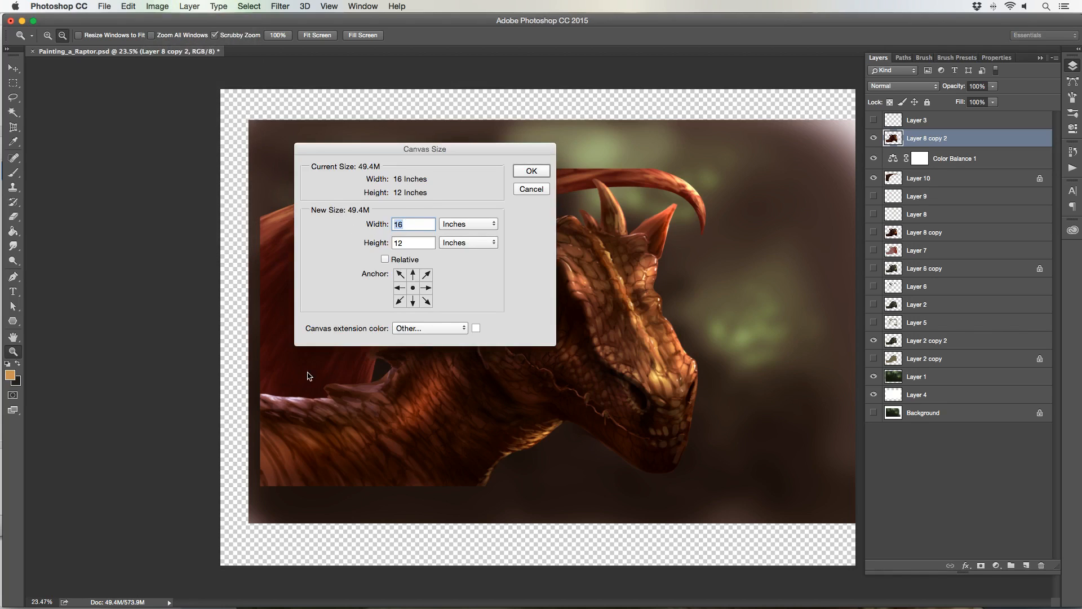
type("20")
key("Tab")
type("16")
key("Return")
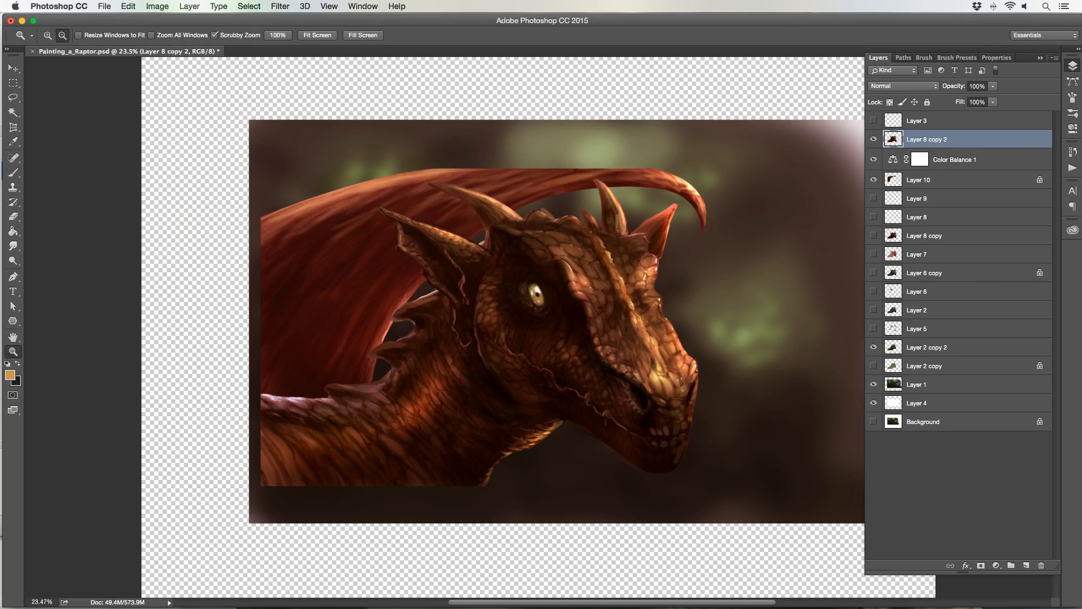
- Add a new layer above Layer 8 copy 2 and set up the Brush tool with red #f20d0d at 100% opacity
left_click_drag(277, 333, 261, 309)
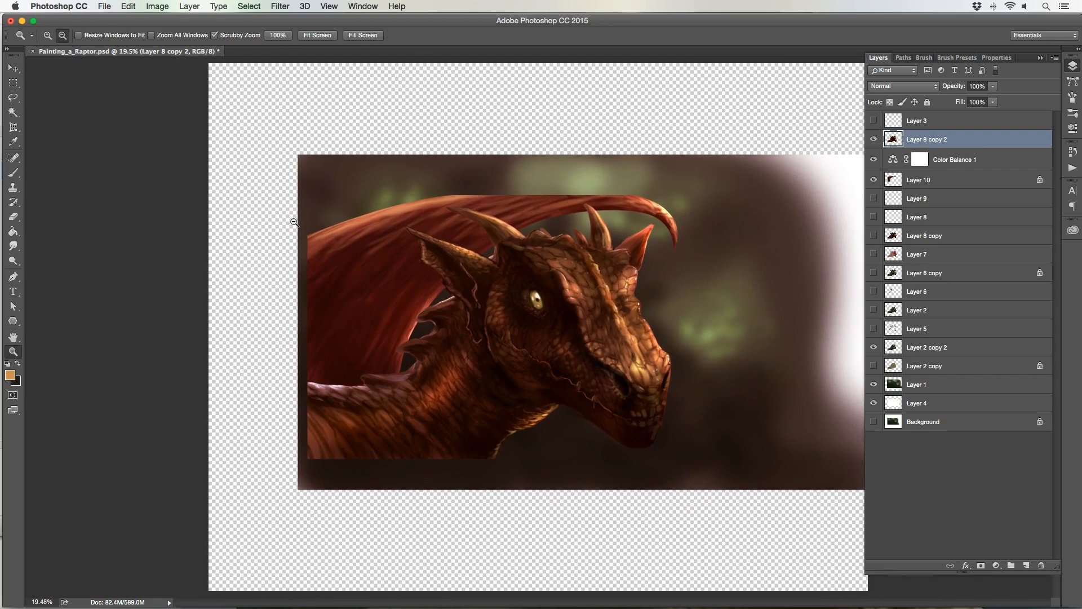
left_click(1026, 565)
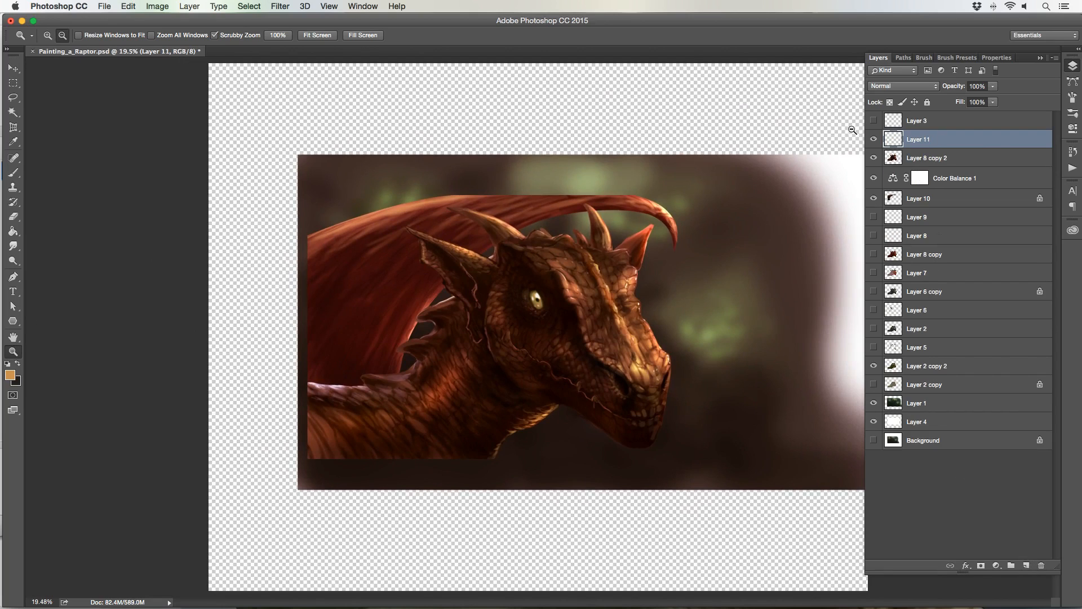
left_click(14, 173)
left_click(60, 34)
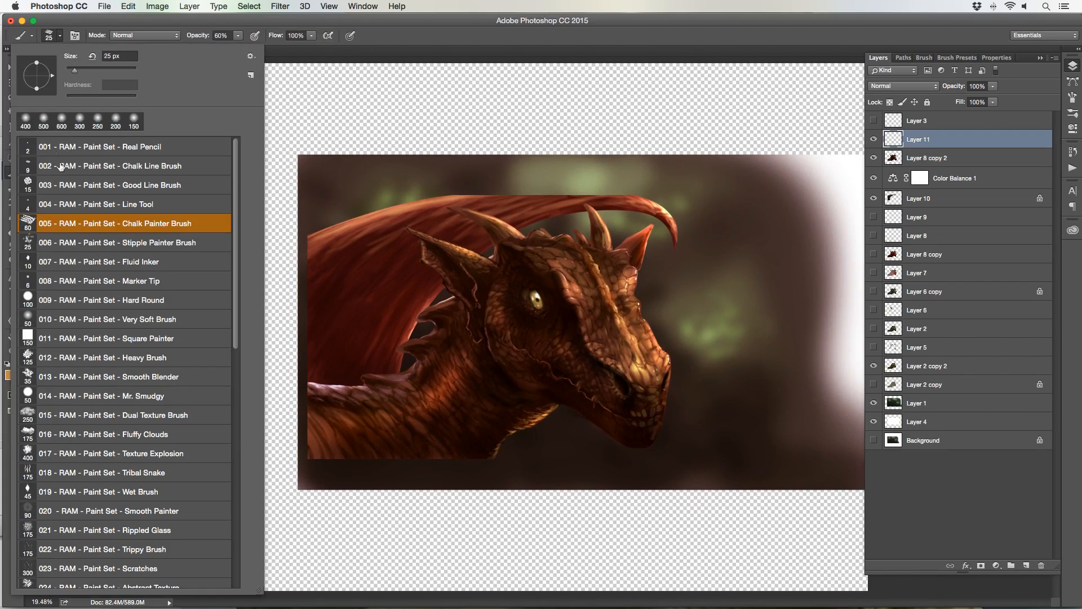
left_click(60, 35)
left_click(10, 375)
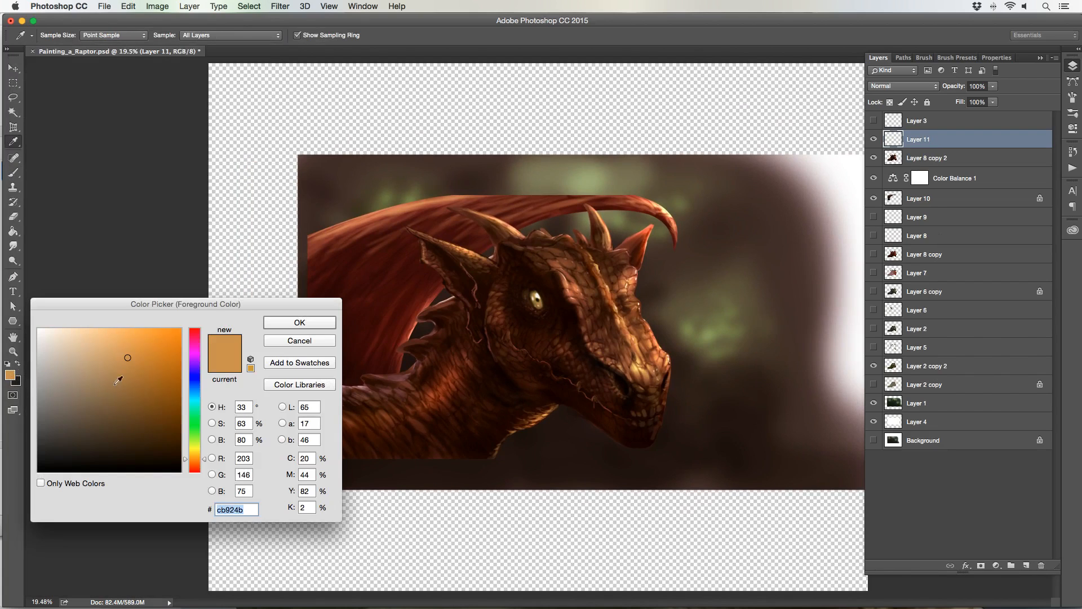
left_click_drag(194, 442, 194, 470)
left_click(173, 336)
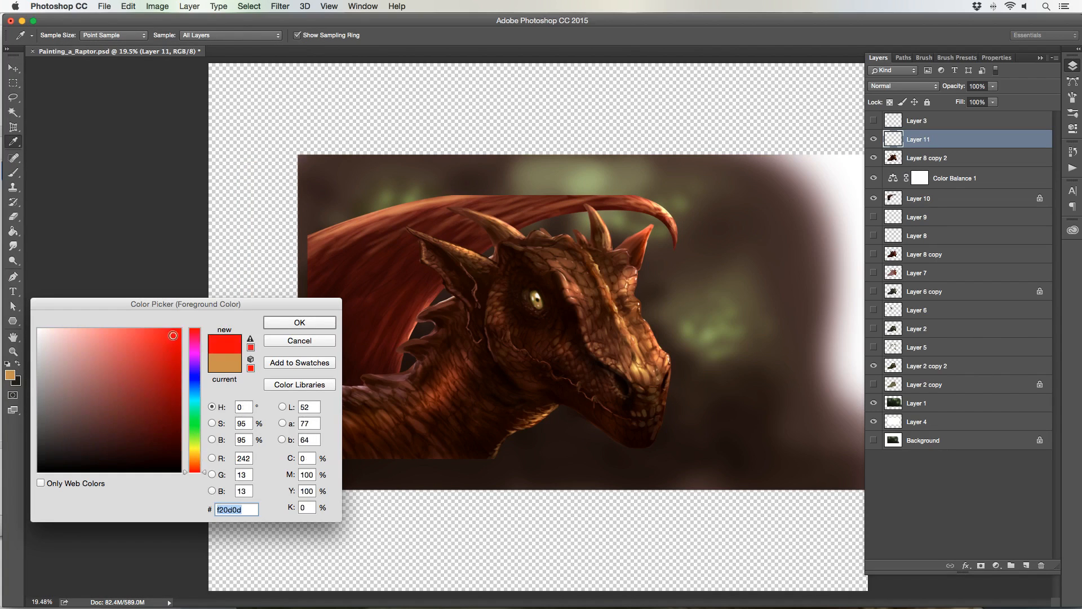
left_click(276, 322)
key("bracketleft")
key("bracketleft")
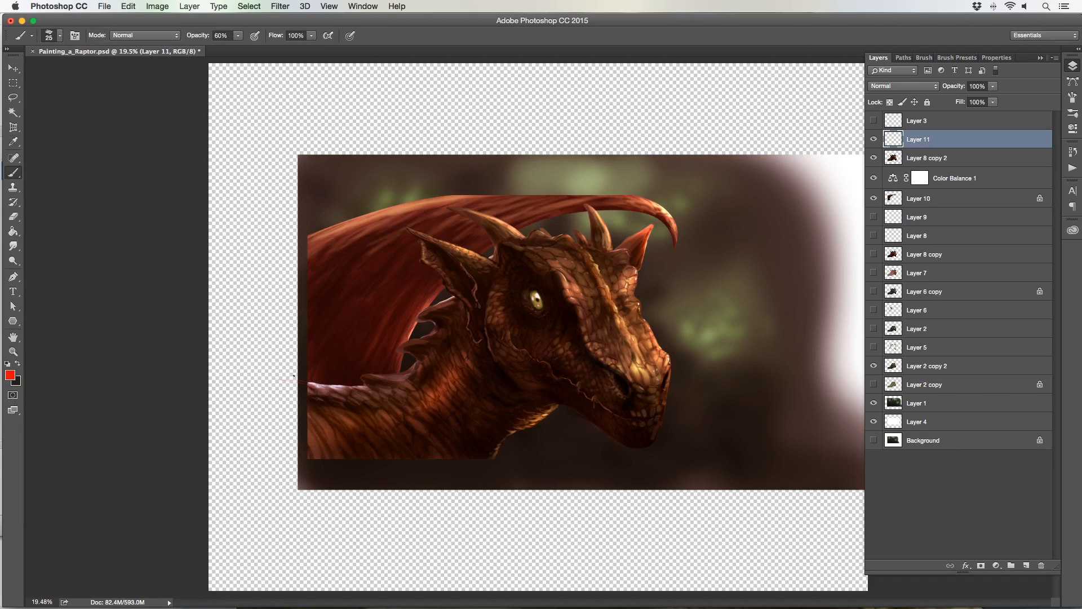
left_click(238, 35)
left_click_drag(241, 49, 267, 48)
- Sketch rough red lines extending the dragon's back and lower neck into the empty canvas beside and below the painting
mouse_move(308, 383)
left_mouse_down()
mouse_move(274, 376)
mouse_move(269, 388)
mouse_move(212, 394)
left_mouse_up()
left_click_drag(495, 454, 461, 503)
left_click_drag(482, 461, 418, 530)
left_click_drag(470, 485, 445, 547)
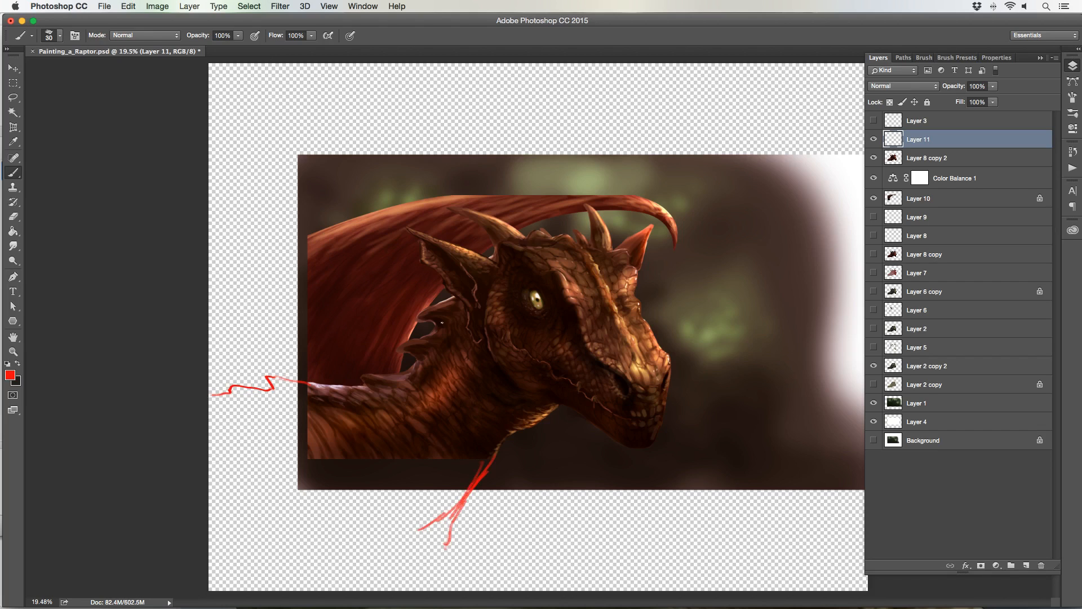
left_click_drag(511, 433, 463, 501)
left_click_drag(522, 429, 470, 506)
left_click_drag(375, 379, 264, 417)
left_click_drag(330, 398, 228, 418)
mouse_move(496, 479)
left_mouse_down()
mouse_move(474, 538)
mouse_move(431, 586)
mouse_move(470, 553)
mouse_move(451, 585)
left_mouse_up()
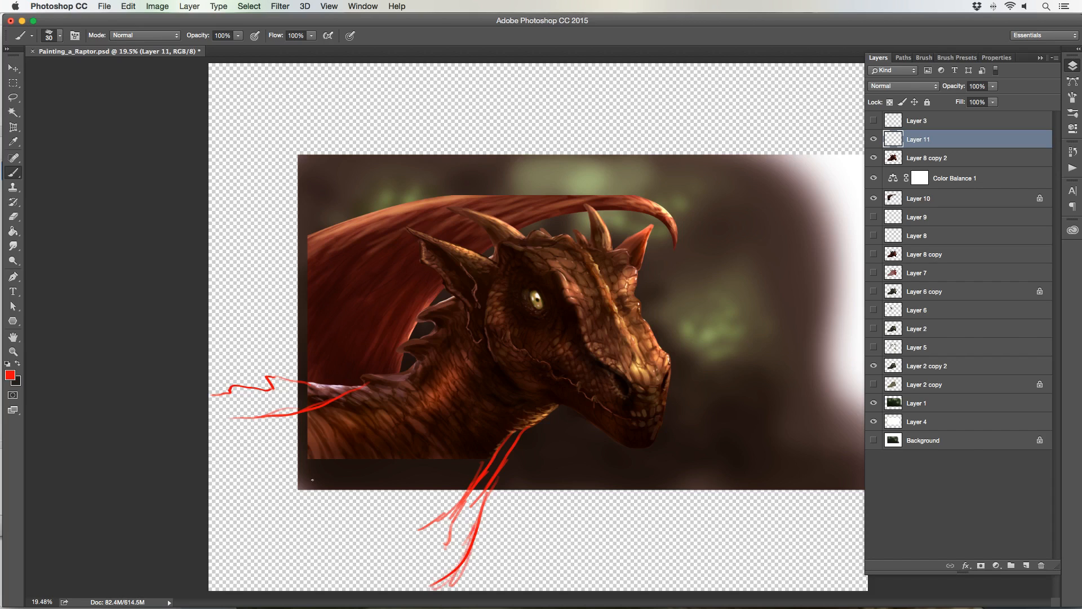
left_click_drag(421, 496, 417, 582)
- Extend the existing wing's upper edge to the canvas border and sketch long curved strokes for a second, nearer wing
left_click_drag(306, 228, 209, 275)
left_click_drag(293, 235, 208, 288)
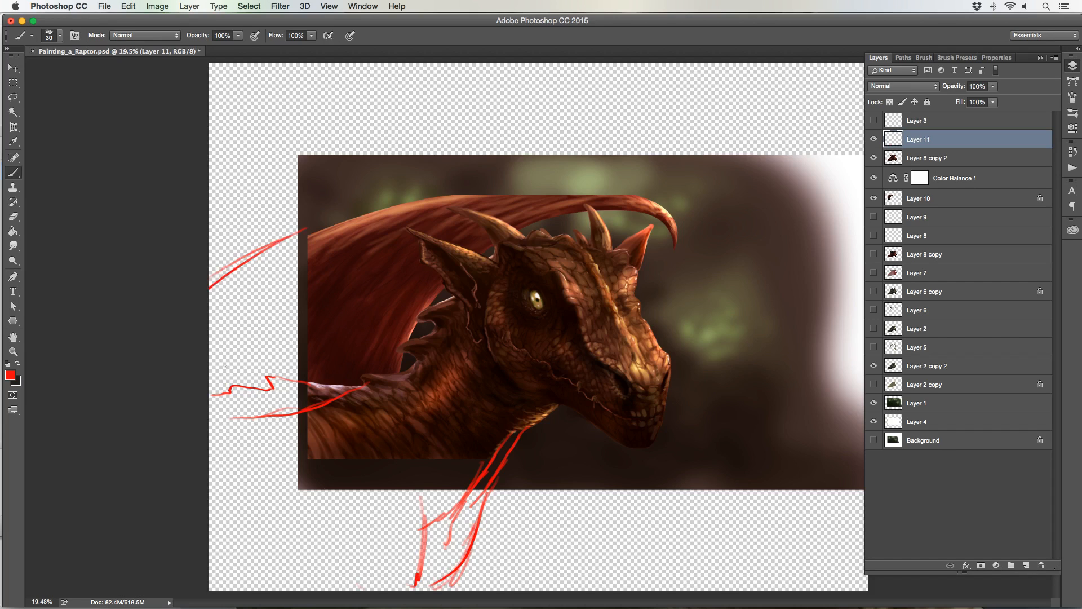
left_click_drag(209, 376, 269, 333)
left_click_drag(209, 376, 320, 302)
left_click_drag(209, 363, 356, 285)
- Sketch the nearer wing's membrane folds sweeping down across the shoulder and below the painted area
mouse_move(304, 306)
left_mouse_down()
mouse_move(427, 276)
mouse_move(470, 293)
mouse_move(429, 306)
mouse_move(324, 401)
left_mouse_up()
left_click_drag(381, 353, 279, 534)
left_click_drag(350, 337, 274, 575)
left_click_drag(369, 322, 298, 357)
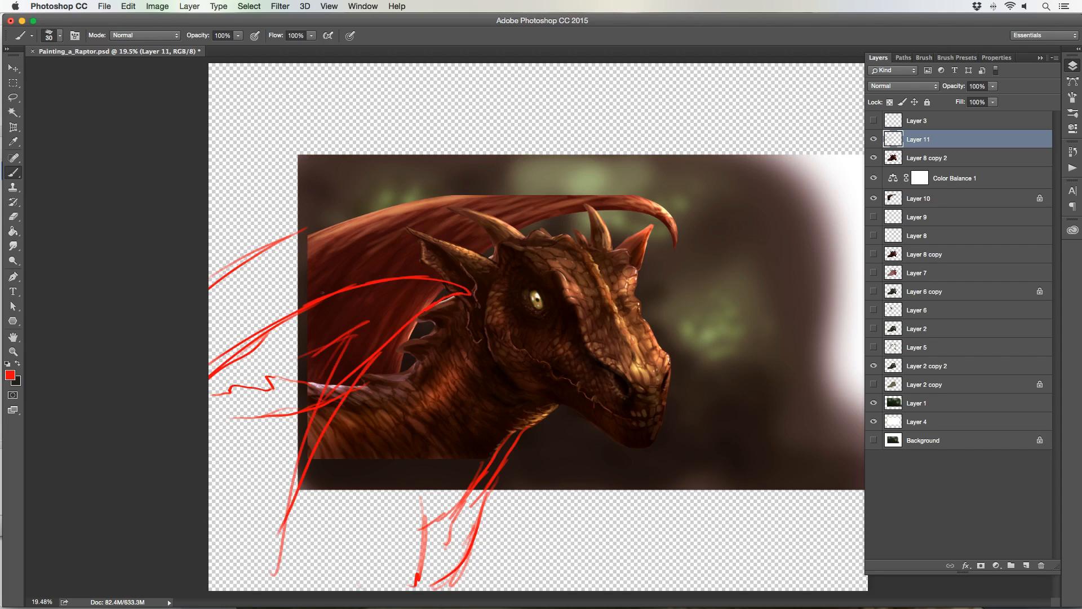
- Reinforce the nearer wing's upper contour and sketch its hooked tip beside the dragon's jaw
left_click_drag(350, 279, 208, 353)
left_click_drag(305, 307, 234, 337)
mouse_move(425, 277)
left_mouse_down()
mouse_move(465, 285)
mouse_move(491, 316)
left_mouse_up()
mouse_move(464, 287)
left_mouse_down()
mouse_move(493, 319)
mouse_move(484, 317)
left_mouse_up()
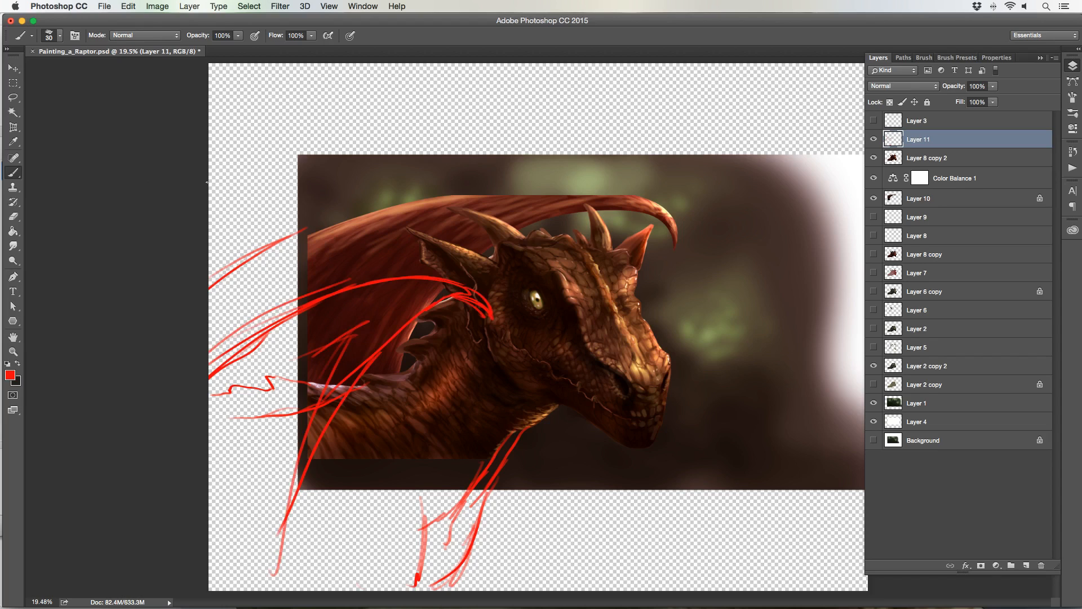
- Undo the latest strokes reinforcing the nearer wing's upper contour and hooked tip beside the jaw
key("alt+super+z")
key("alt+super+z")
key("alt+super+z")
key("alt+super+z")
key("alt+super+z")
key("alt+super+z")
key("alt+super+z")
- Erase the red membrane-fold and back lines across the shoulder and beside the painting with an eraser enlarged to 250
left_click(14, 217)
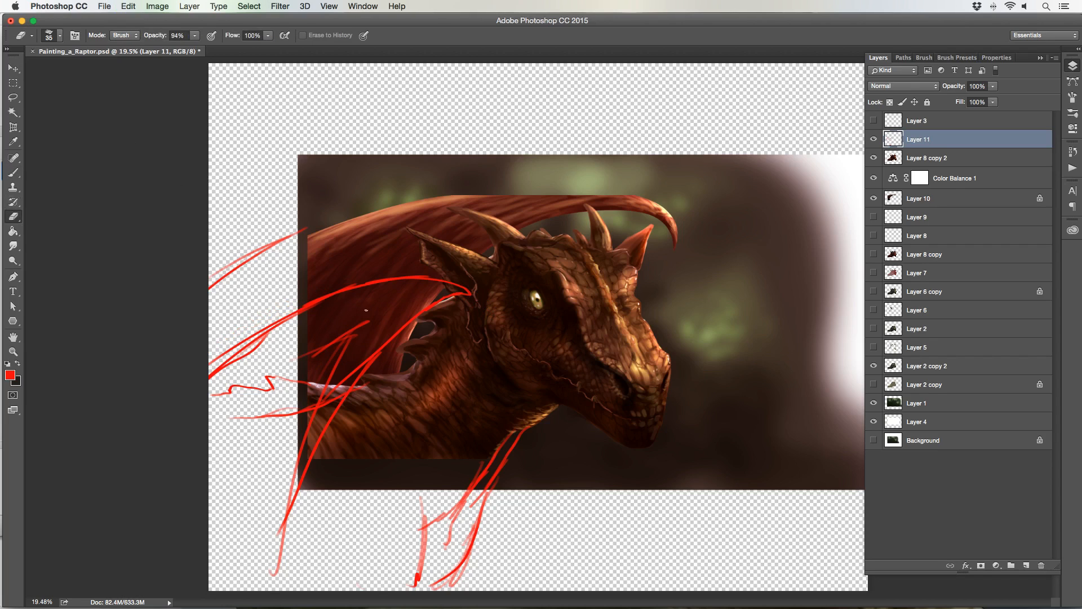
key("bracketright")
key("bracketright")
key("bracketright")
key("bracketright")
key("bracketright")
key("bracketright")
key("bracketright")
key("bracketright")
key("bracketright")
key("bracketright")
mouse_move(308, 360)
left_mouse_down()
mouse_move(244, 417)
mouse_move(225, 409)
mouse_move(252, 358)
mouse_move(286, 359)
mouse_move(275, 421)
mouse_move(326, 387)
mouse_move(357, 334)
mouse_move(369, 349)
mouse_move(338, 361)
mouse_move(289, 483)
left_mouse_up()
left_click_drag(282, 538, 274, 572)
key("bracketright")
key("bracketright")
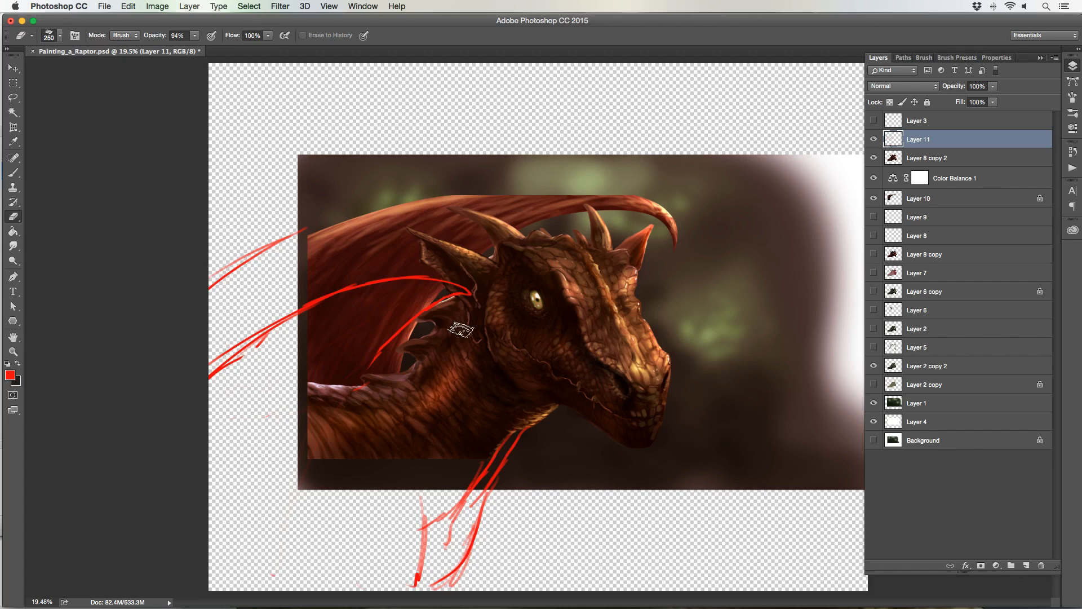
- Erase the stray inner lines below the neck and the remaining contour of the nearer wing, using an eraser of up to 300
key("bracketleft")
mouse_move(495, 422)
left_mouse_down()
mouse_move(455, 516)
mouse_move(410, 578)
mouse_move(440, 524)
left_mouse_up()
key("bracketright")
key("bracketright")
mouse_move(355, 377)
left_mouse_down()
mouse_move(478, 297)
mouse_move(370, 369)
mouse_move(428, 285)
mouse_move(268, 337)
mouse_move(355, 285)
mouse_move(181, 411)
left_mouse_up()
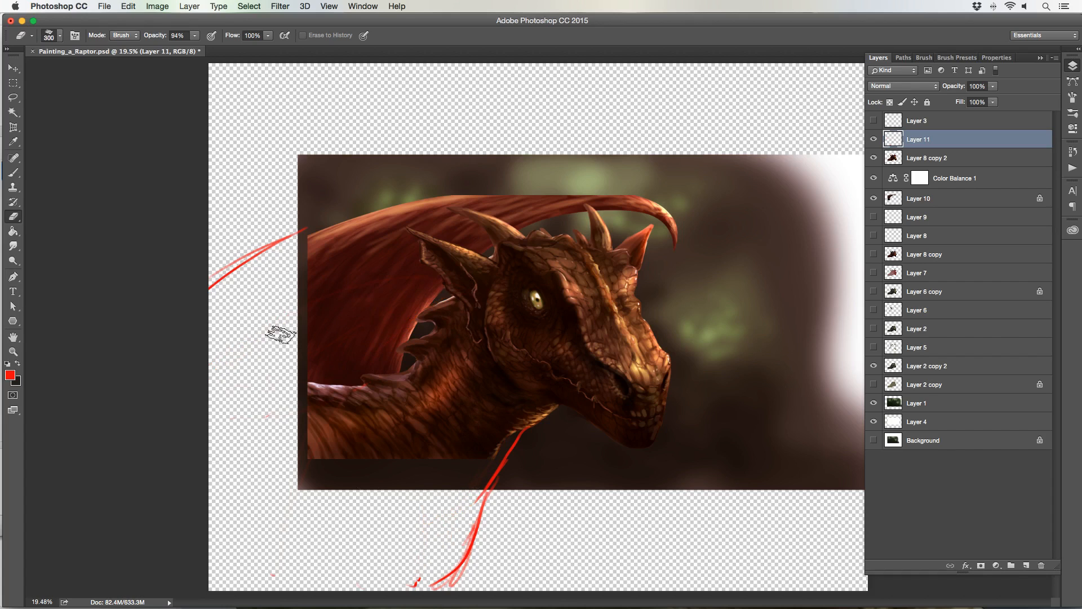
- Sketch a new, higher nearer wing in red with long curves sweeping from the canvas border to above the dragon's head
key("b")
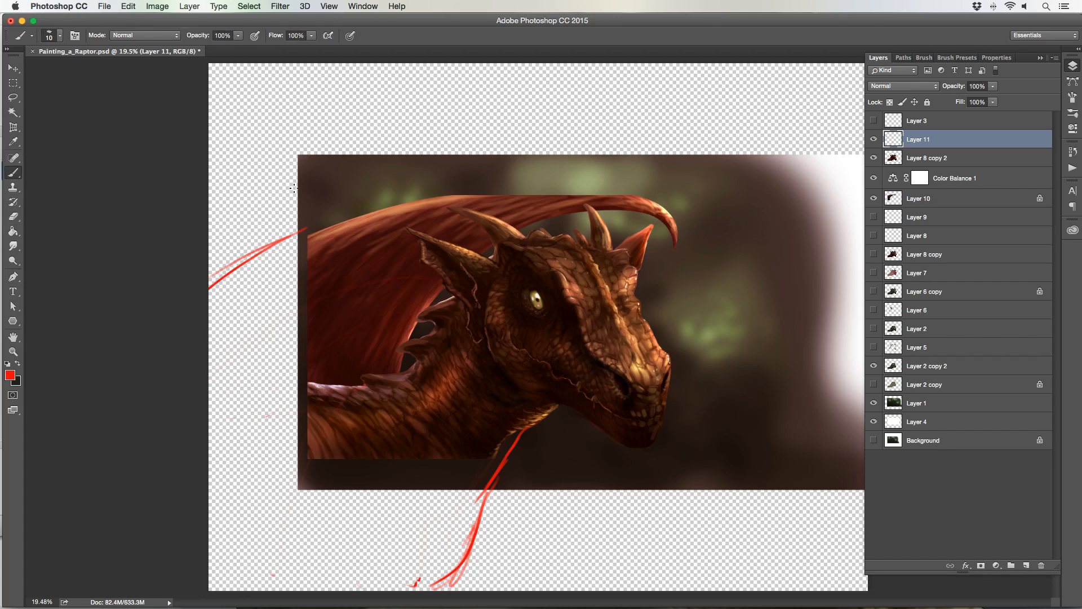
mouse_move(284, 283)
left_mouse_down()
mouse_move(486, 129)
mouse_move(549, 115)
mouse_move(666, 123)
mouse_move(642, 125)
mouse_move(466, 253)
left_mouse_up()
left_click_drag(210, 369, 264, 269)
mouse_move(208, 372)
left_mouse_down()
mouse_move(250, 267)
mouse_move(338, 141)
mouse_move(496, 90)
mouse_move(402, 106)
left_mouse_up()
key("bracketright")
key("bracketright")
left_click_drag(497, 83, 282, 170)
key("bracketright")
- Sketch the raised wing's membrane folds running down across the far wing and the base of the neck
mouse_move(414, 99)
left_mouse_down()
mouse_move(194, 251)
mouse_move(249, 180)
mouse_move(516, 88)
mouse_move(553, 104)
mouse_move(566, 116)
mouse_move(473, 133)
mouse_move(431, 168)
mouse_move(349, 366)
left_mouse_up()
mouse_move(364, 312)
left_mouse_down()
mouse_move(335, 522)
mouse_move(349, 493)
left_mouse_up()
left_click_drag(350, 288, 333, 488)
left_click_drag(339, 386, 392, 203)
- Sketch the raised wing's lower arm contour and its curved, pointed tip above the dragon's horns
left_click_drag(470, 119, 208, 319)
mouse_move(210, 316)
left_mouse_down()
mouse_move(357, 193)
mouse_move(522, 123)
left_mouse_up()
mouse_move(466, 97)
left_mouse_down()
mouse_move(209, 204)
mouse_move(528, 103)
mouse_move(589, 117)
left_mouse_up()
mouse_move(611, 134)
left_mouse_down()
mouse_move(488, 129)
mouse_move(421, 168)
left_mouse_up()
mouse_move(463, 139)
left_mouse_down()
mouse_move(621, 147)
mouse_move(611, 123)
left_mouse_up()
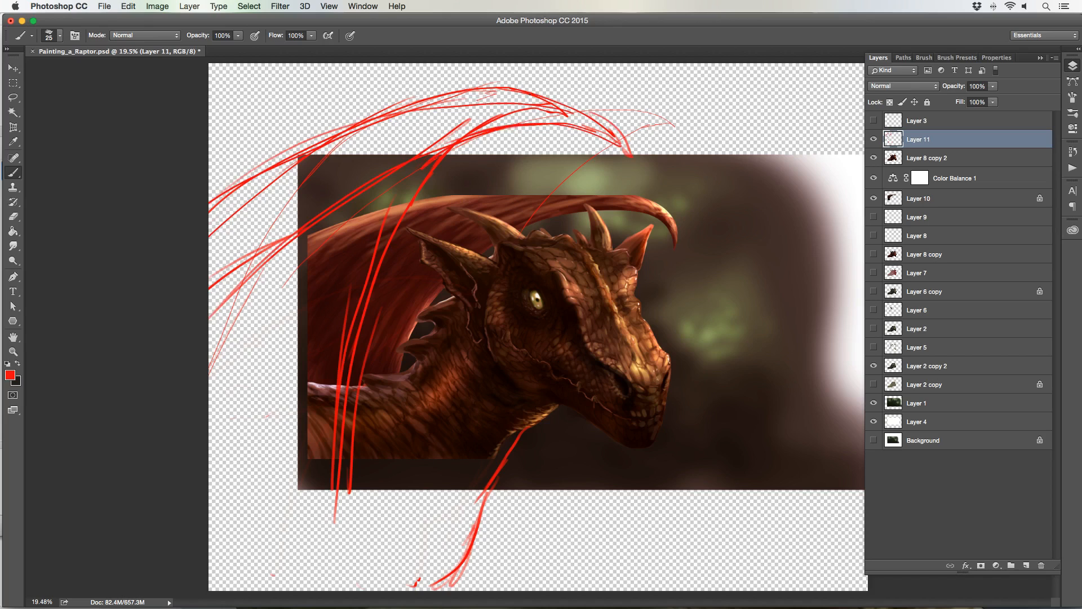
- Reinforce the raised wing's upper contour and add more membrane folds along the painting's cropped edge
mouse_move(551, 105)
left_mouse_down()
mouse_move(305, 151)
mouse_move(209, 201)
left_mouse_up()
left_click_drag(417, 143, 286, 238)
mouse_move(401, 179)
left_mouse_down()
mouse_move(335, 350)
mouse_move(332, 488)
left_mouse_up()
left_click_drag(306, 370, 320, 529)
left_click_drag(309, 302, 307, 387)
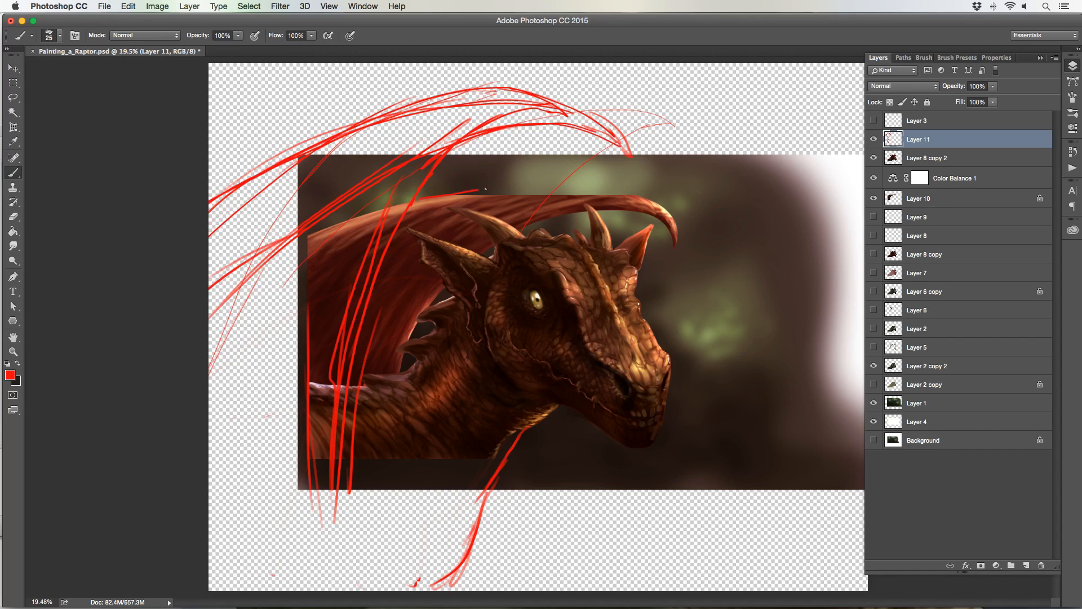
- Trace the far wing's upper edge to its tip and sketch loose fold ends and short strokes below the neck
mouse_move(485, 189)
left_mouse_down()
mouse_move(577, 184)
mouse_move(672, 220)
left_mouse_up()
left_click_drag(367, 337, 394, 231)
left_click_drag(301, 401, 321, 527)
mouse_move(255, 444)
left_mouse_down()
mouse_move(276, 493)
mouse_move(328, 548)
left_mouse_up()
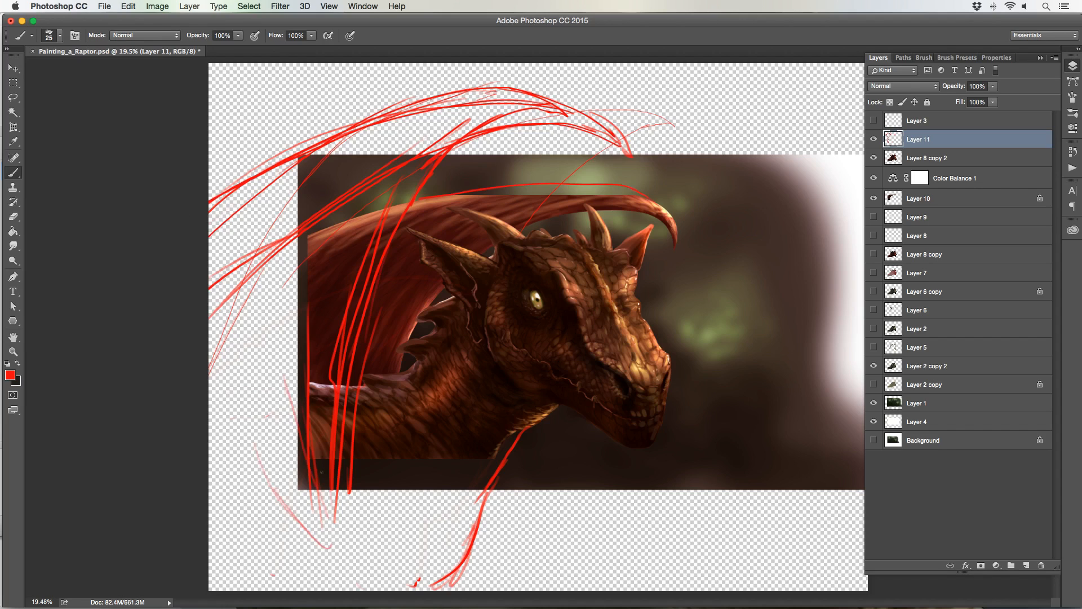
mouse_move(354, 504)
left_mouse_down()
mouse_move(347, 432)
mouse_move(357, 484)
left_mouse_up()
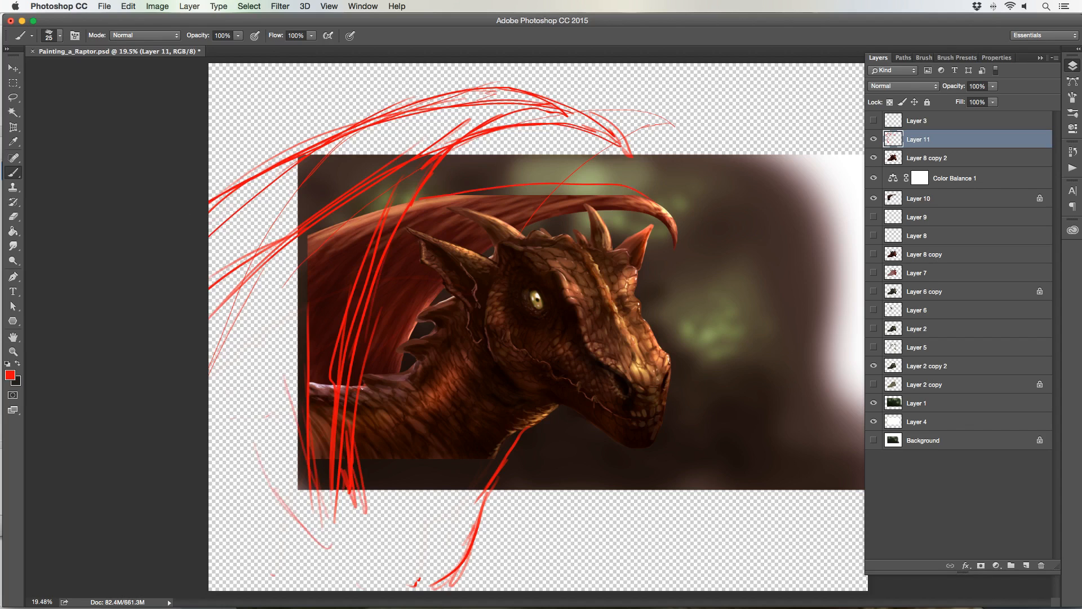
left_click_drag(420, 519, 428, 561)
- Crop the canvas to a full-height area that cuts off the blurred white strip beyond the dragon's snout
left_click(13, 350)
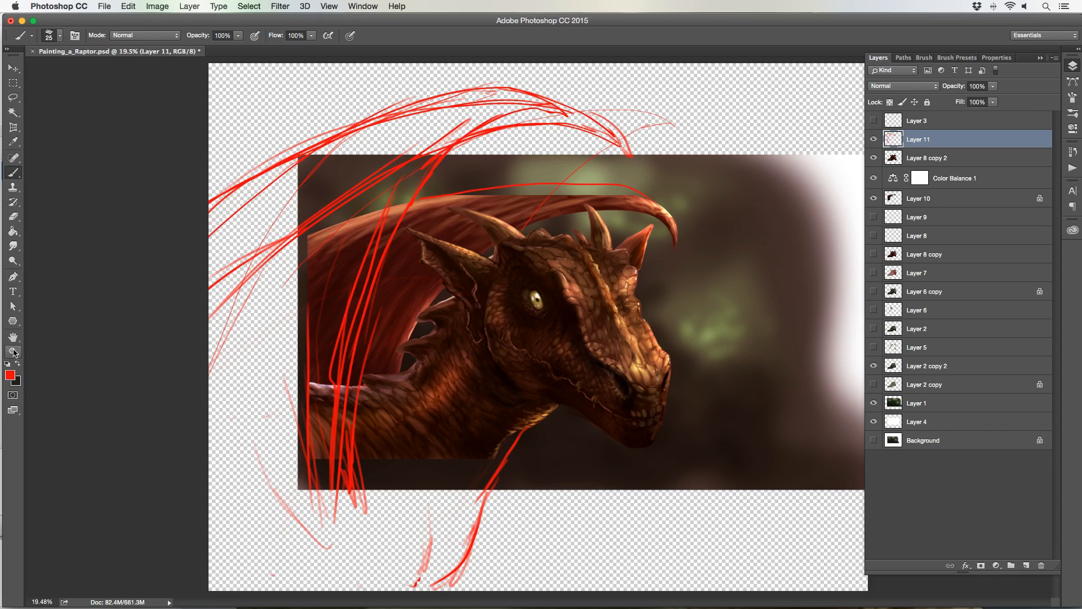
left_click(305, 363, "alt")
left_click_drag(302, 369, 282, 334)
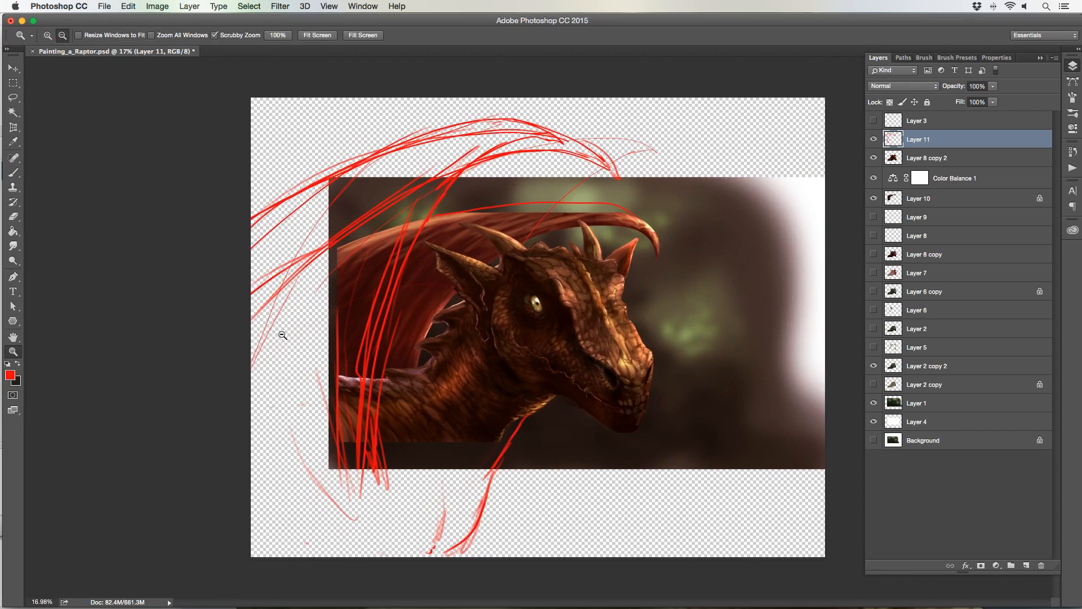
left_click(13, 83)
left_click_drag(251, 98, 711, 573)
left_click(157, 6)
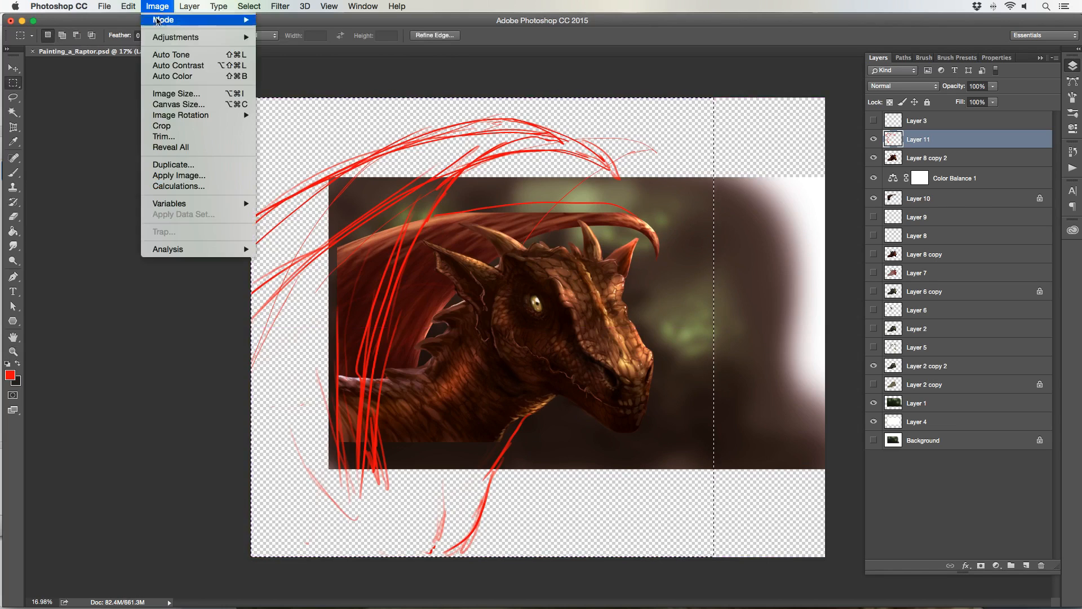
left_click(160, 126)
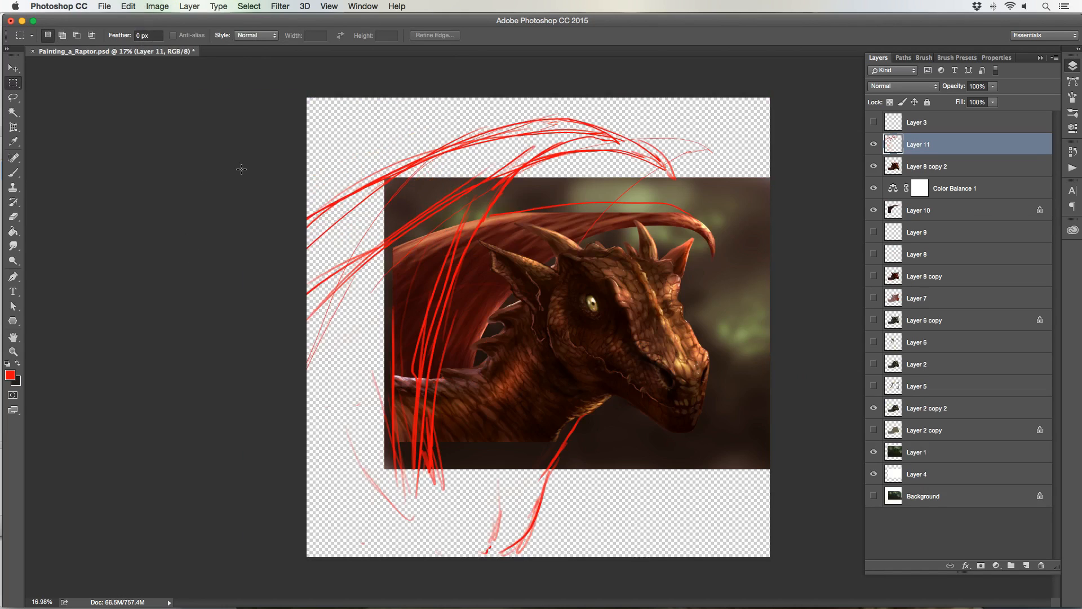
- Reduce the opacity of the red sketch layer to 82%
left_click(995, 86)
left_click(973, 98)
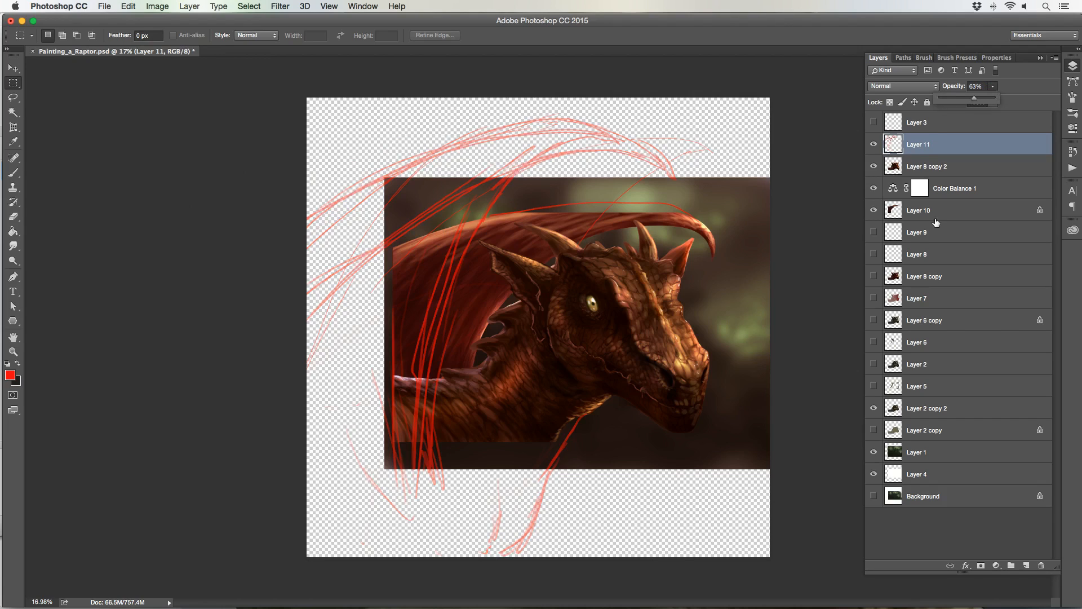
left_click_drag(984, 99, 985, 238)
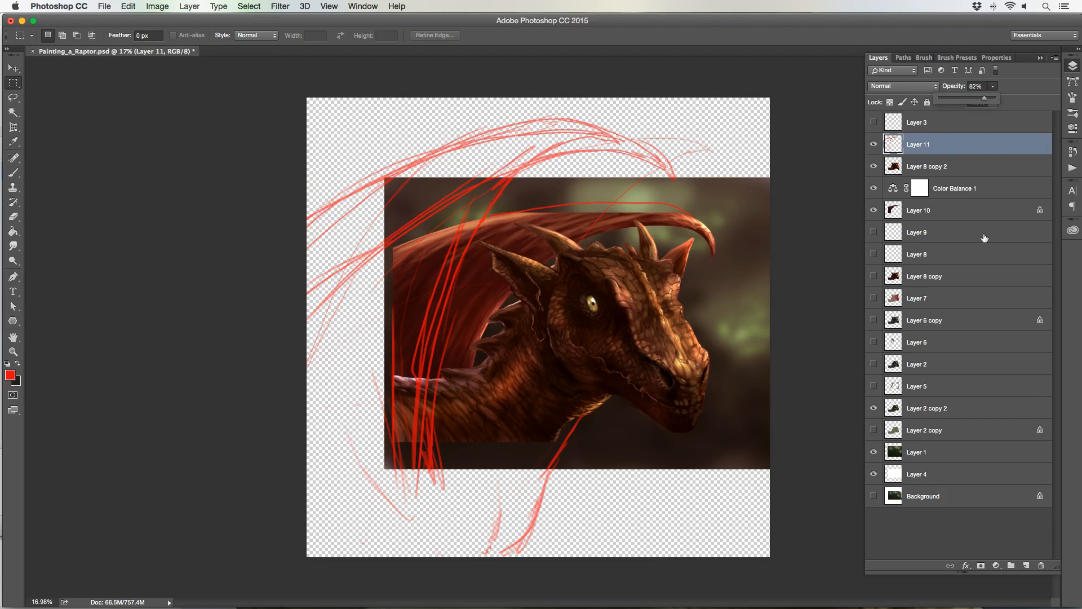
- Outline the raised wing's silhouette along the sketch with a freehand selection and add a new layer above the sketch
key("l")
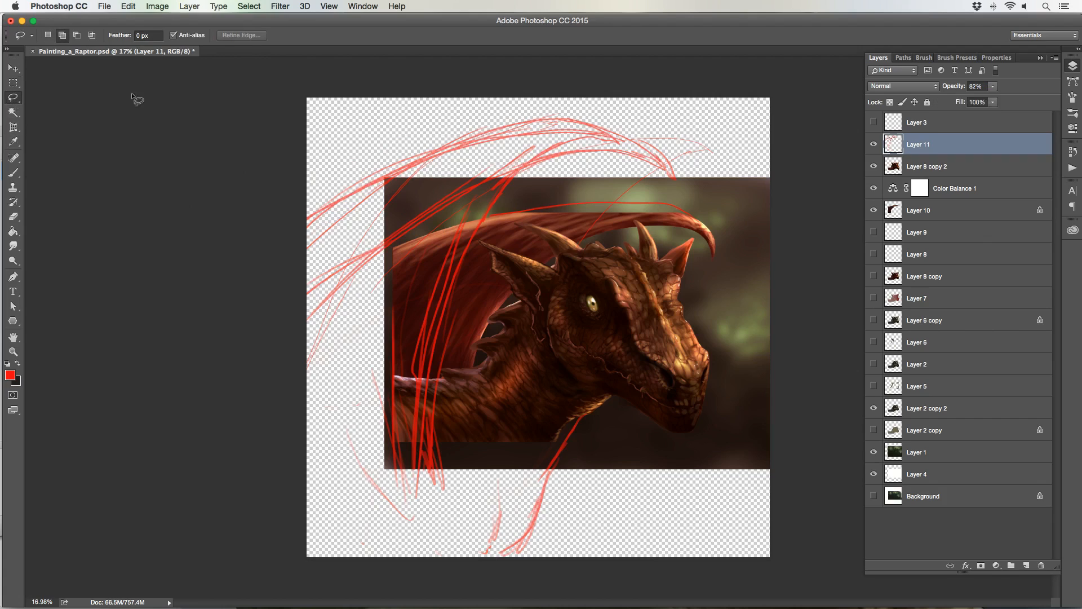
mouse_move(300, 224)
left_mouse_down()
mouse_move(409, 163)
mouse_move(540, 129)
mouse_move(603, 132)
mouse_move(674, 169)
mouse_move(579, 155)
mouse_move(546, 163)
mouse_move(494, 204)
mouse_move(463, 257)
mouse_move(433, 361)
mouse_move(428, 407)
mouse_move(452, 531)
left_mouse_up()
left_click_drag(239, 330, 238, 265)
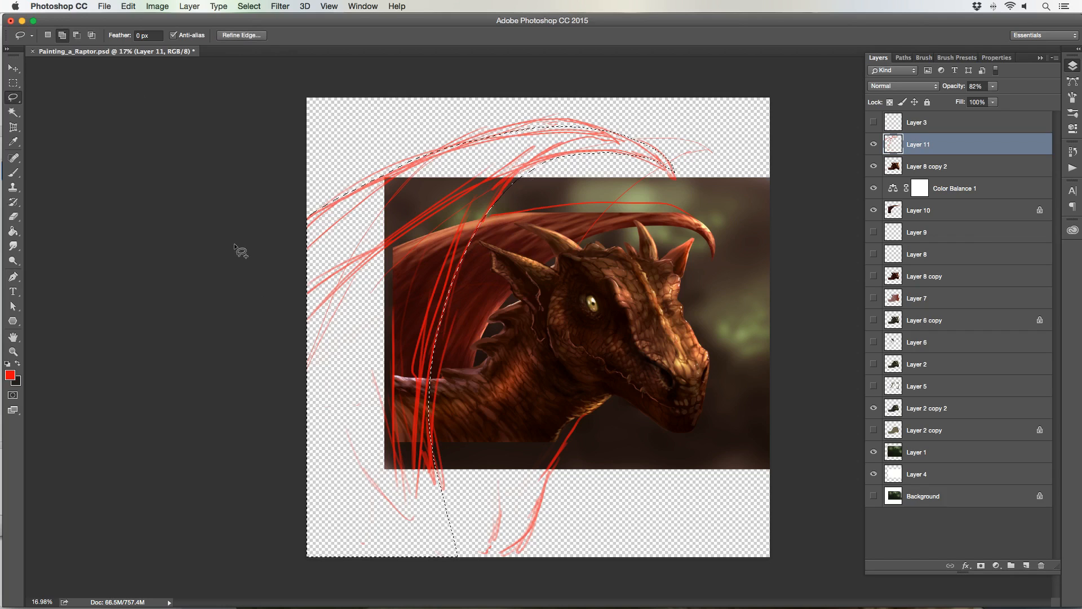
left_click(1025, 565)
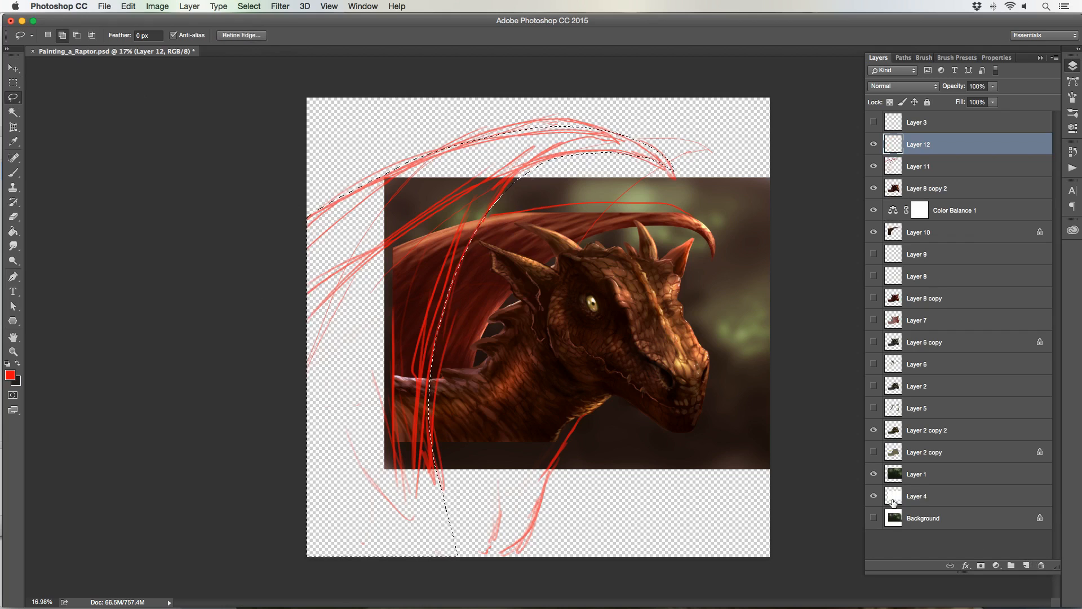
- Fill the wing selection with a dark red sampled from the far wing and clear the selection
left_click(13, 231)
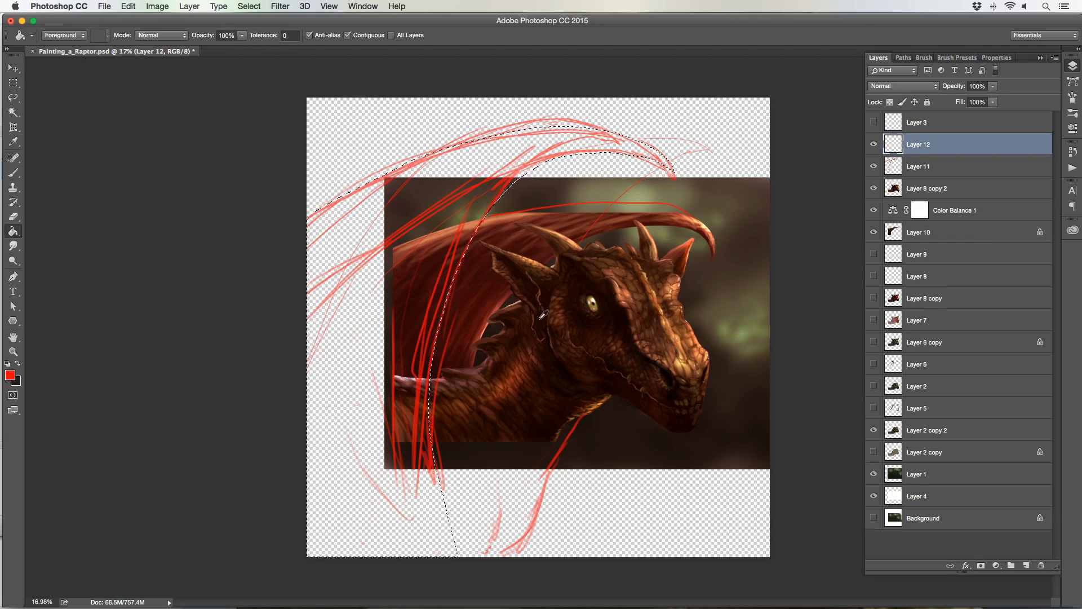
left_click(627, 280, "alt")
left_click(417, 226)
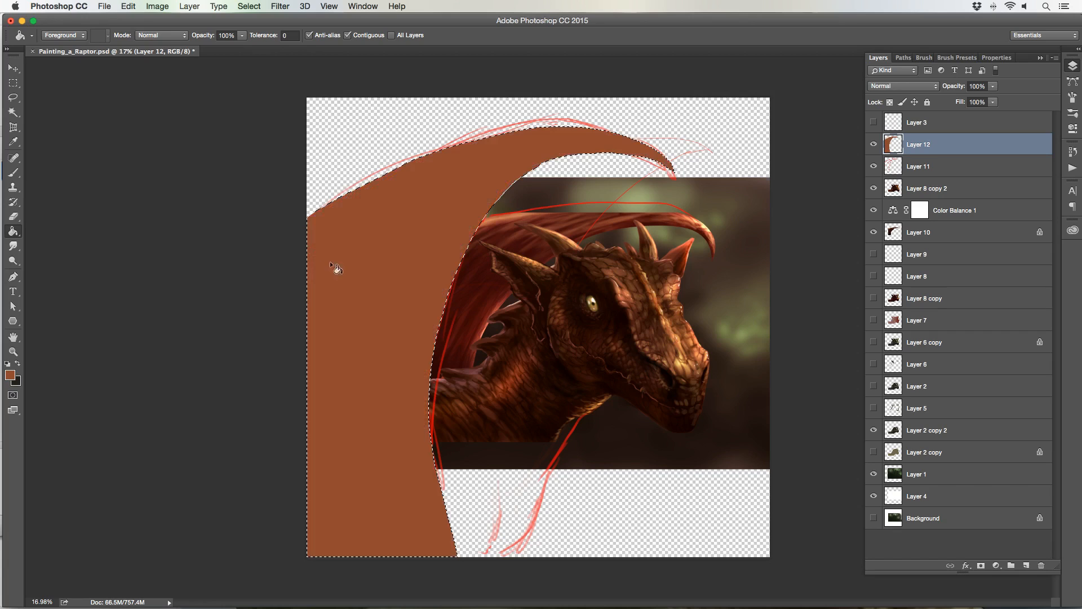
left_click(512, 245, "alt")
left_click(366, 242)
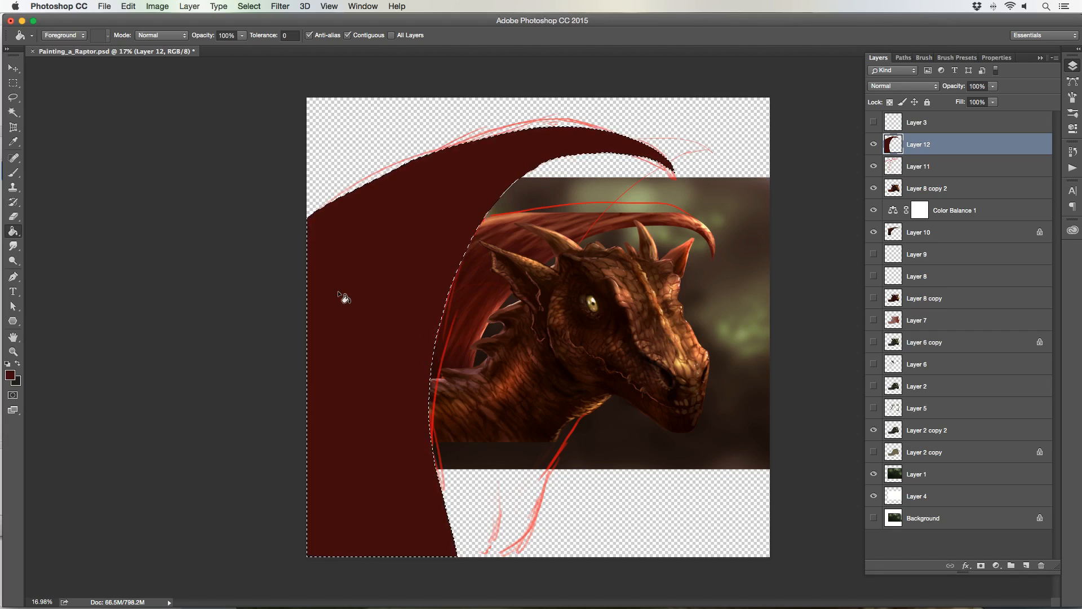
key("super+d")
- Select a rectangle around the lower neck and open Layer 8 copy 2 in the Liquify filter
left_click(13, 83)
left_click_drag(382, 340, 641, 580)
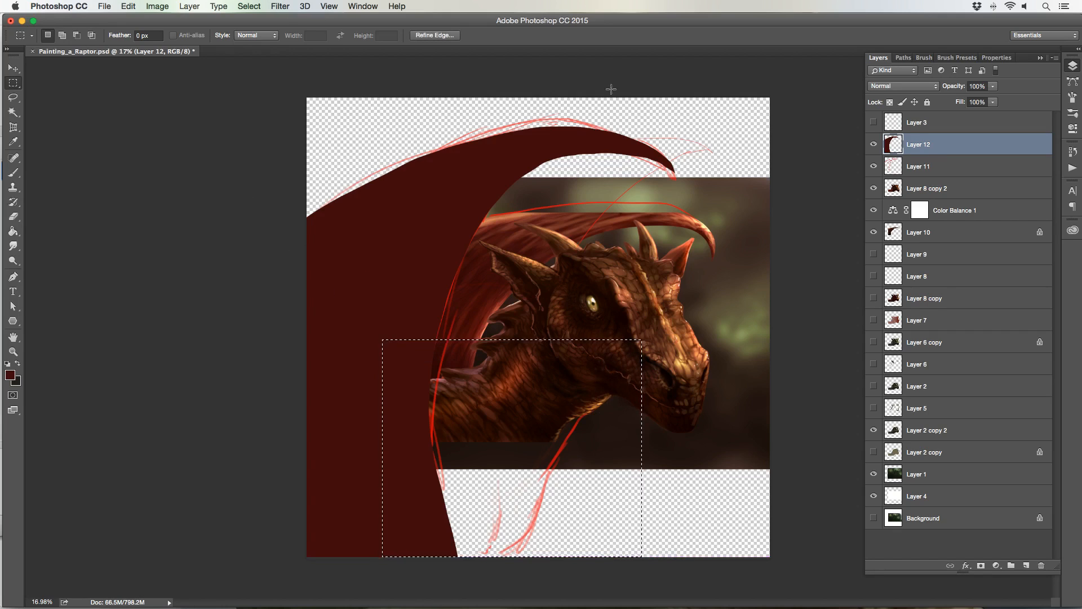
left_click(924, 186)
left_click(280, 6)
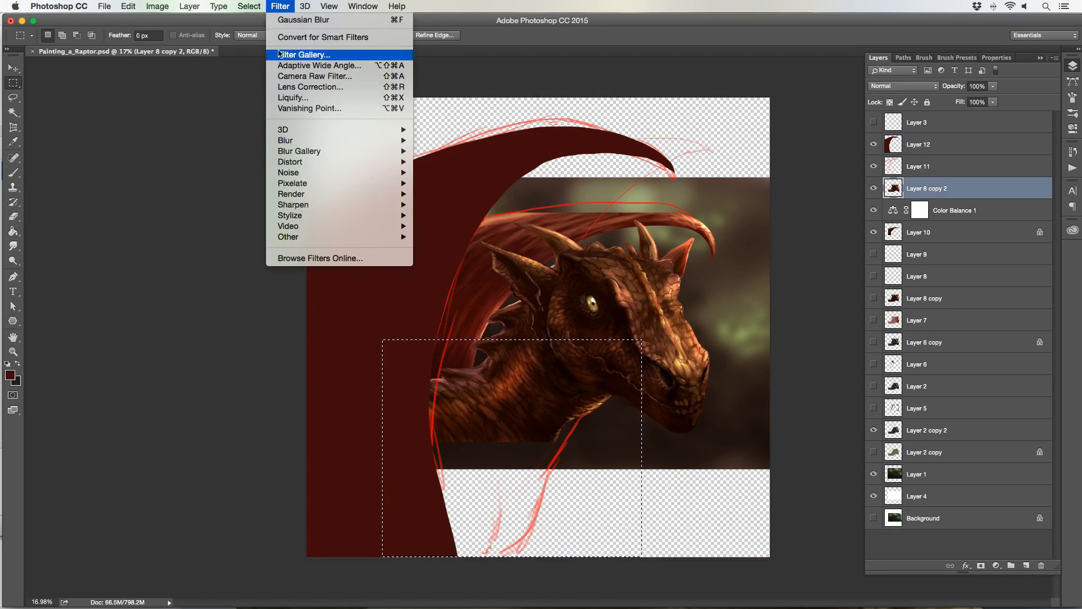
left_click(256, 52)
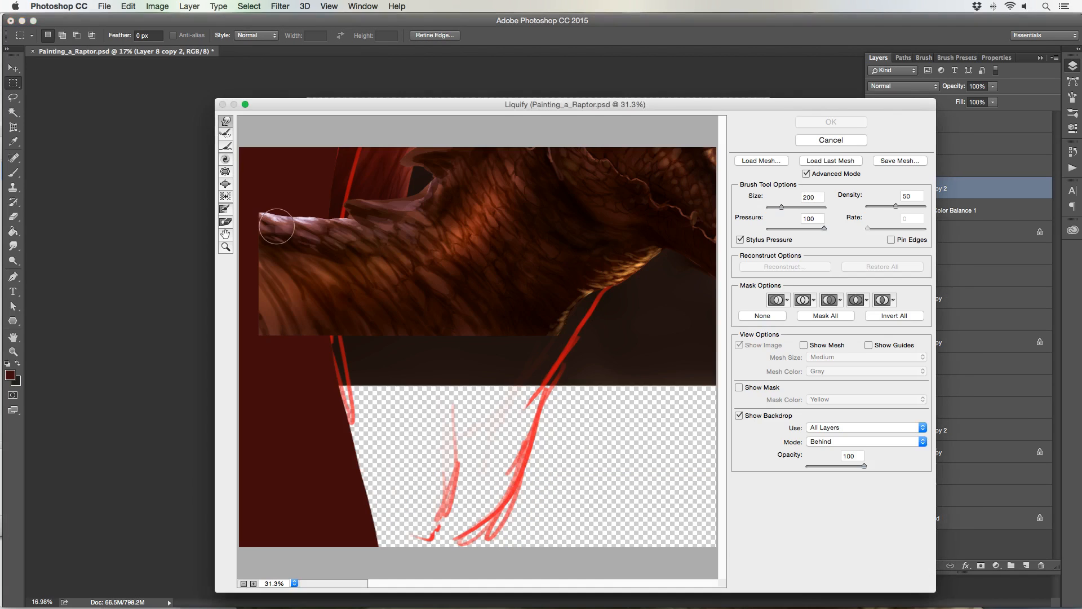
- Push the neck's cut-off lower edge downward with the Forward Warp brush, enlarging it from 400 to 500
left_click_drag(336, 327, 361, 402)
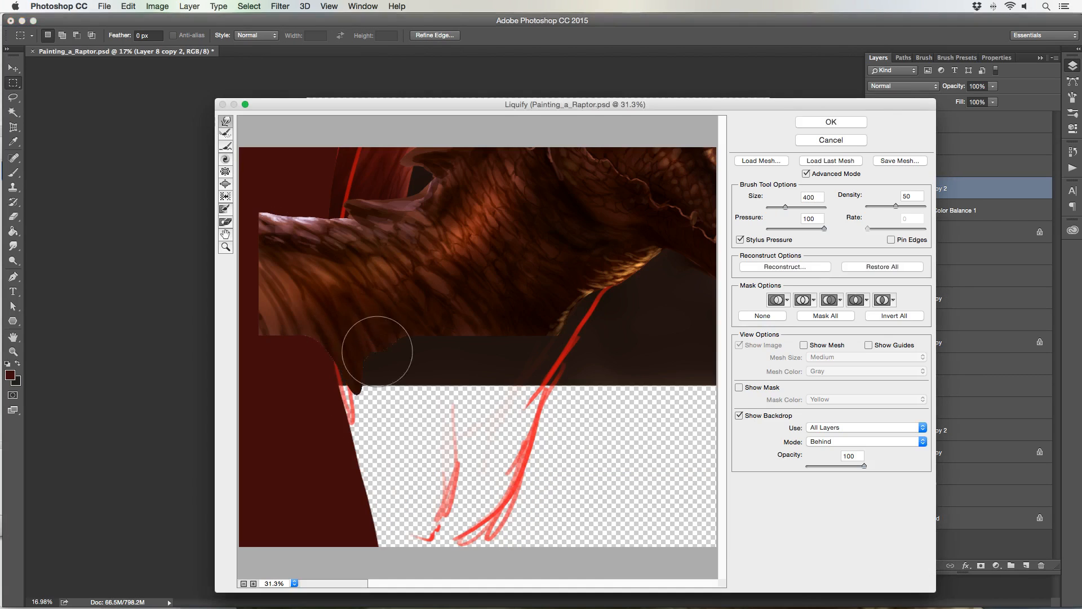
left_click_drag(378, 351, 389, 397)
key("]")
left_click_drag(406, 335, 423, 393)
mouse_move(442, 338)
left_mouse_down()
mouse_move(454, 366)
mouse_move(477, 344)
mouse_move(535, 345)
left_mouse_up()
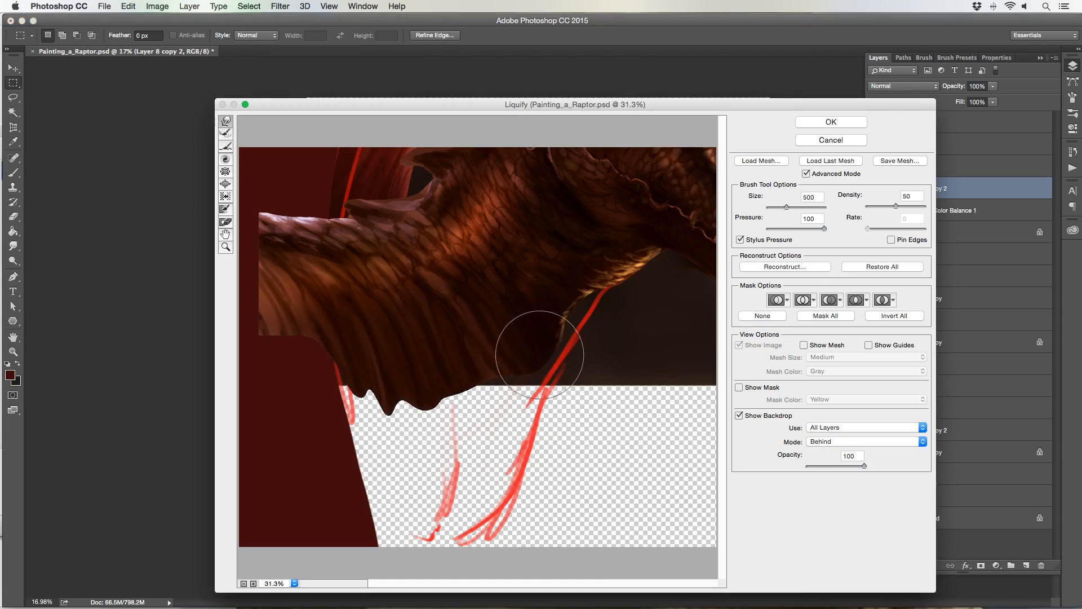
- Stretch the neck and chest down to the canvas edge, following the red chest line, and apply the Liquify changes
left_click_drag(575, 308, 581, 312)
mouse_move(521, 360)
left_mouse_down()
mouse_move(522, 401)
mouse_move(479, 430)
left_mouse_up()
key("]")
mouse_move(444, 395)
left_mouse_down()
mouse_move(387, 434)
mouse_move(350, 411)
mouse_move(322, 463)
left_mouse_up()
mouse_move(334, 388)
left_mouse_down()
mouse_move(384, 483)
mouse_move(408, 478)
mouse_move(419, 551)
mouse_move(443, 440)
mouse_move(456, 452)
mouse_move(465, 516)
mouse_move(476, 427)
mouse_move(489, 415)
mouse_move(512, 441)
mouse_move(519, 395)
mouse_move(494, 472)
mouse_move(441, 553)
mouse_move(468, 530)
left_mouse_up()
key("[")
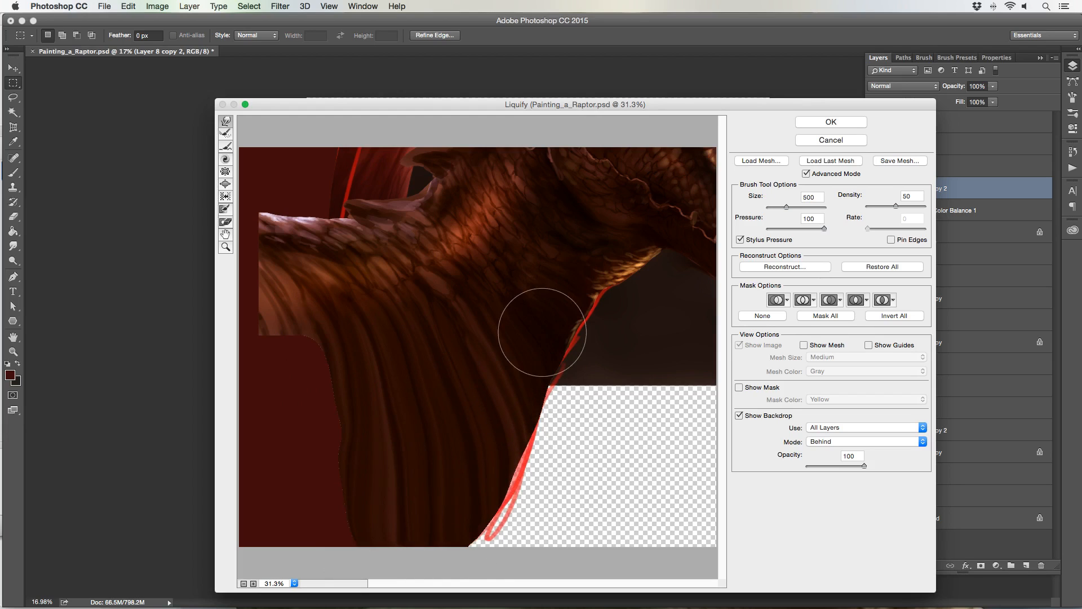
left_click(826, 121)
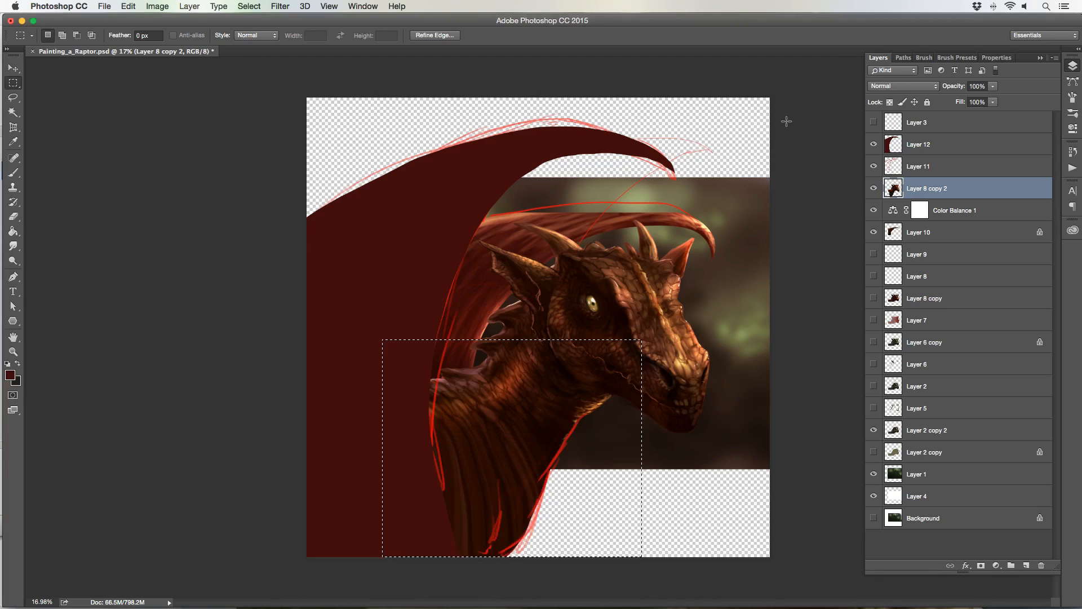
- Hide the red sketch layer and lock the transparent pixels of Layer 8 copy 2
left_click(874, 167)
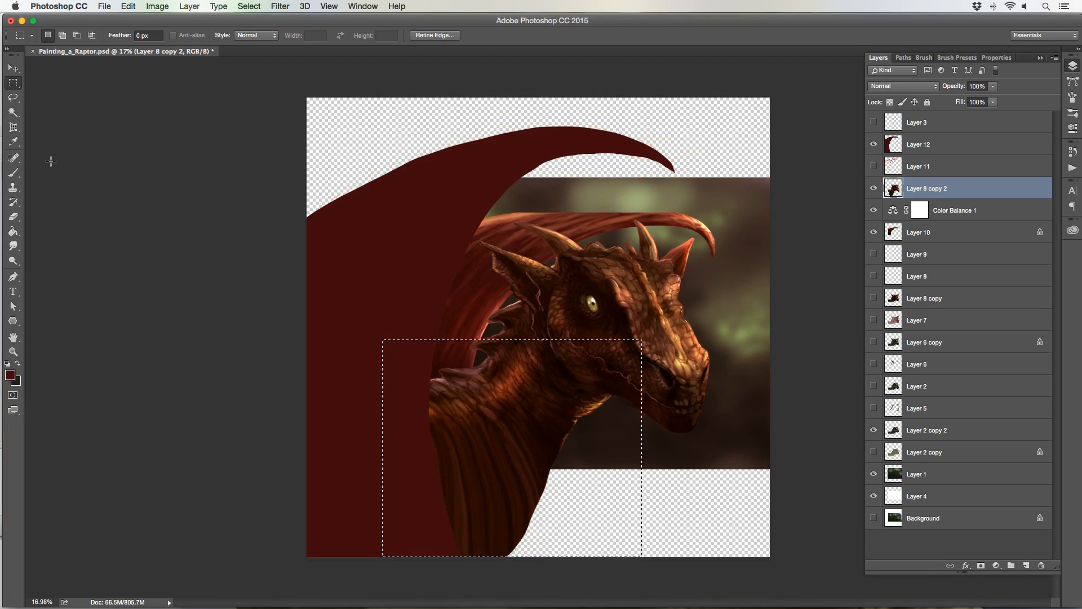
left_click(889, 102)
- Paint short reddish-brown scale strokes over the stretched neck, enlarge the brush to 70 and clear the selection
left_click(13, 173)
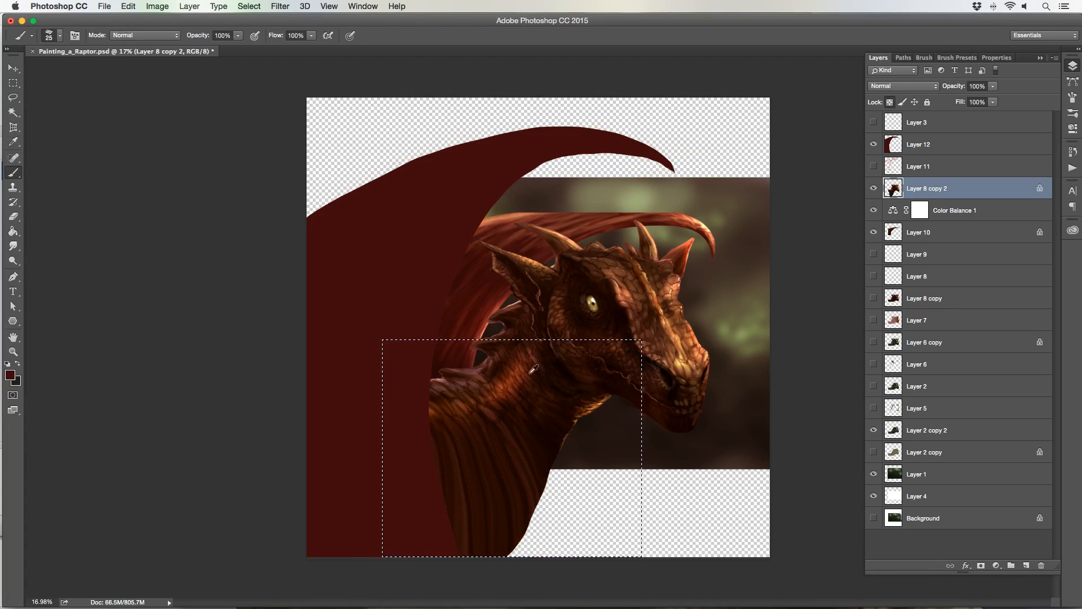
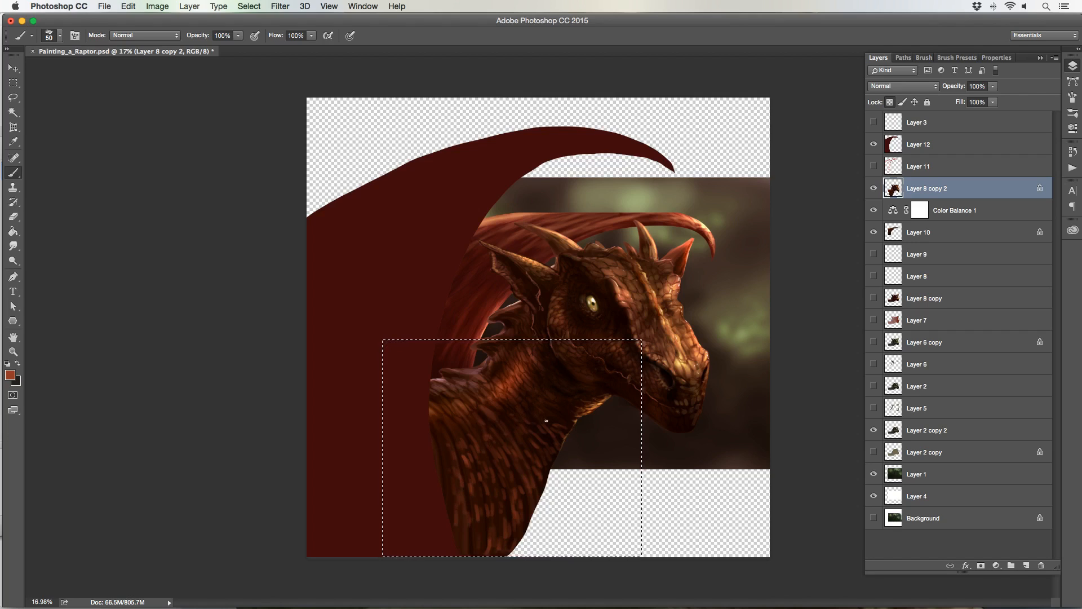
key("bracketright")
key("bracketright")
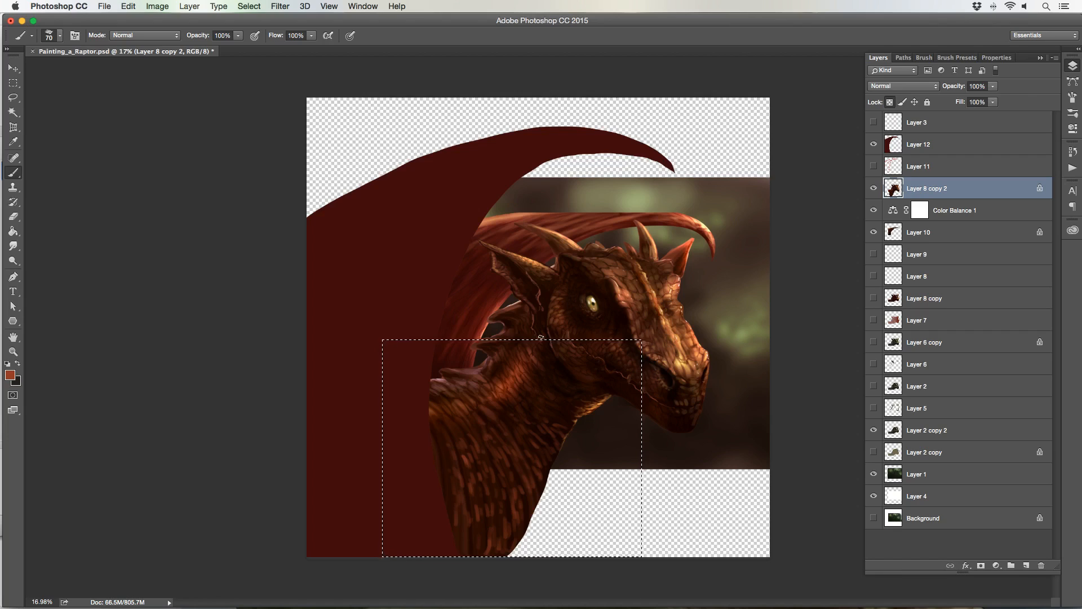
key("super+d")
- Stretch a thin strip from the lower edge of Layer 1's background past the canvas's bottom edge and deselect it
left_click(940, 474)
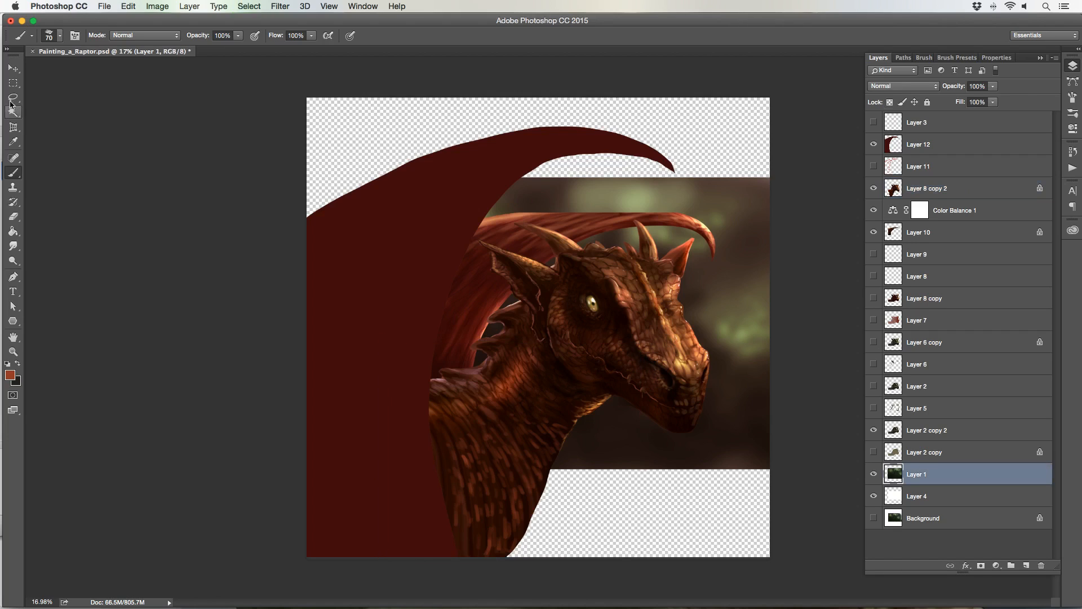
left_click(13, 83)
left_click_drag(777, 452, 445, 463)
key("super+t")
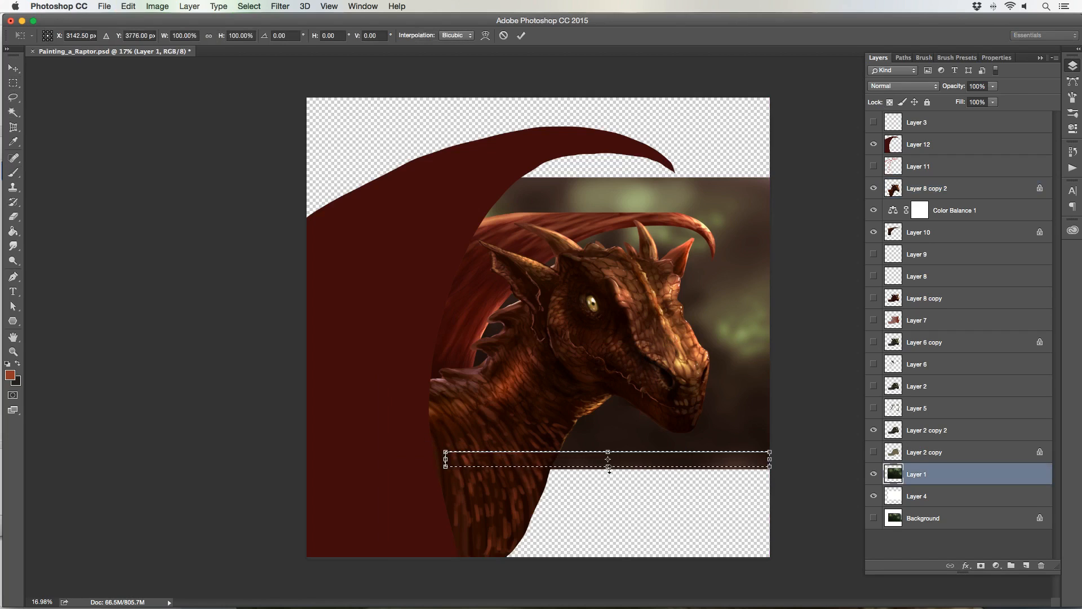
left_click_drag(609, 468, 617, 572)
key("Return")
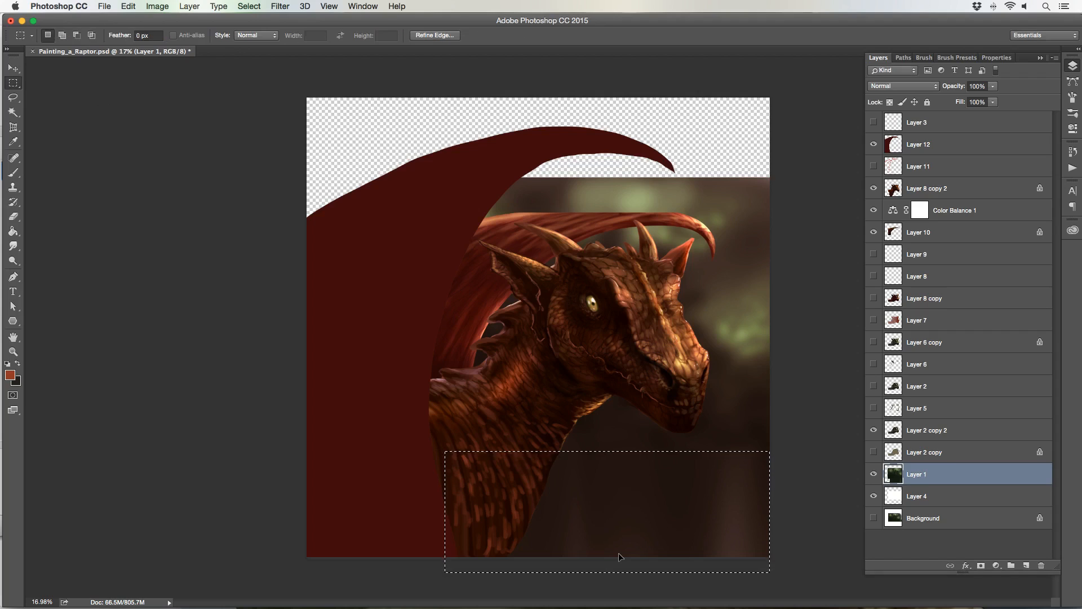
key("super+d")
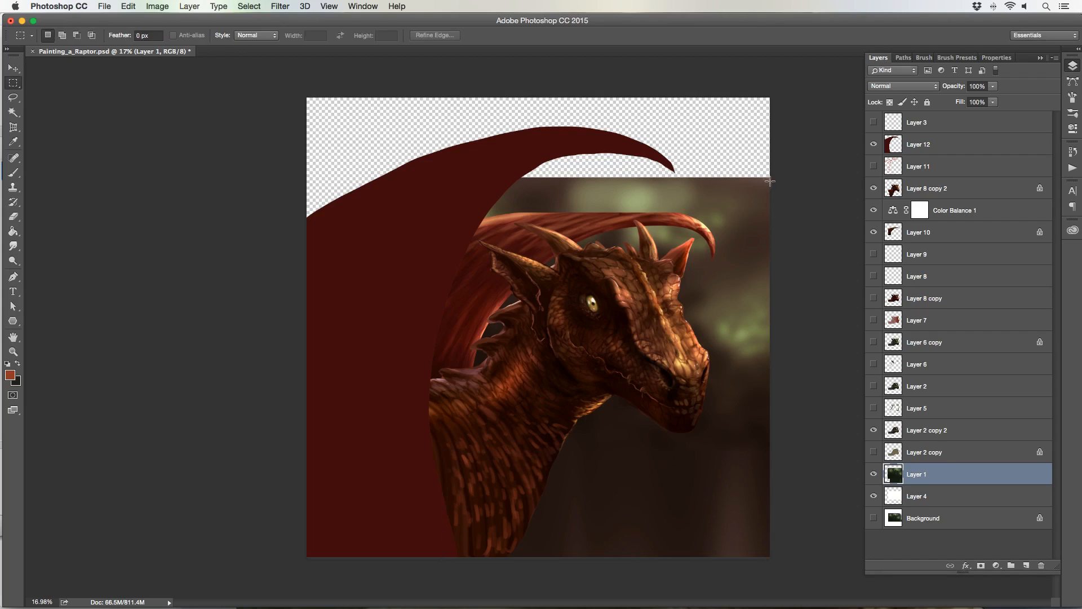
- Copy the upper background of Layer 1 to a new layer and scale it to about 147.68% to cover the empty area above
left_click_drag(776, 185, 367, 369)
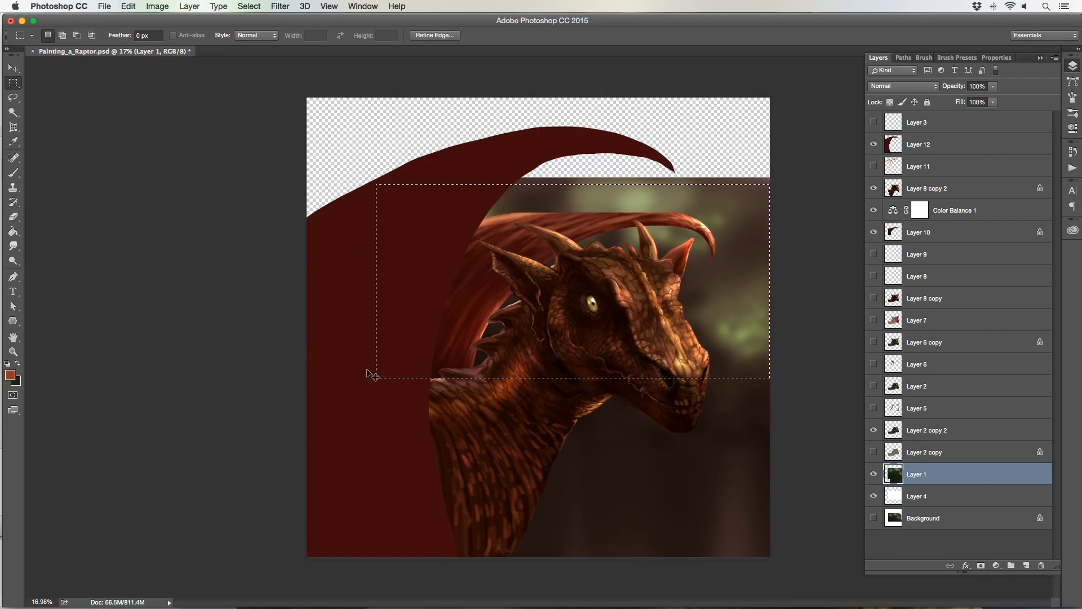
key("super+j")
key("super+t")
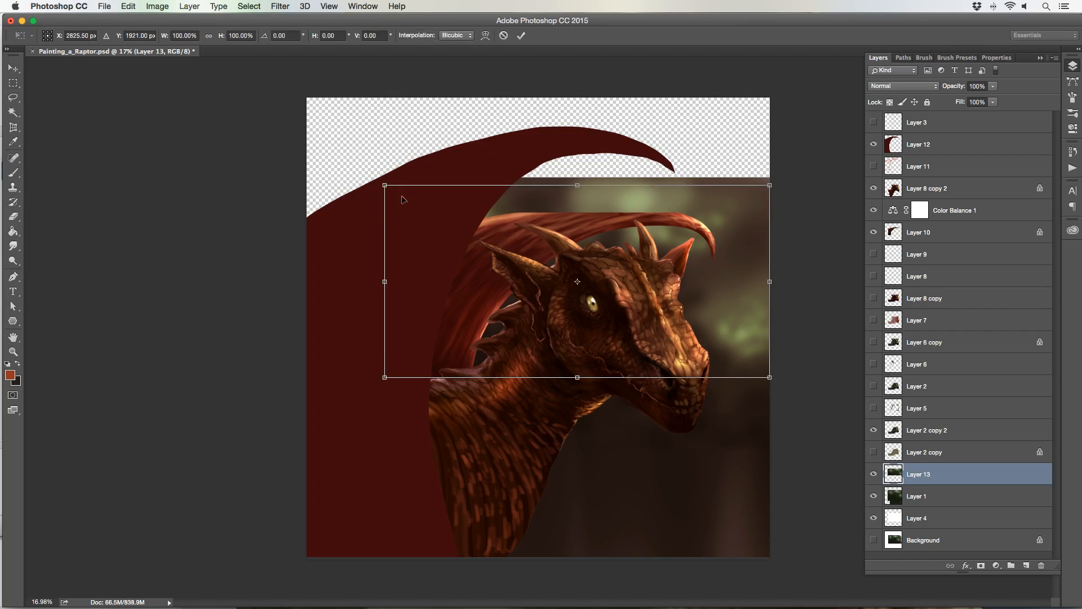
left_click_drag(378, 181, 227, 105)
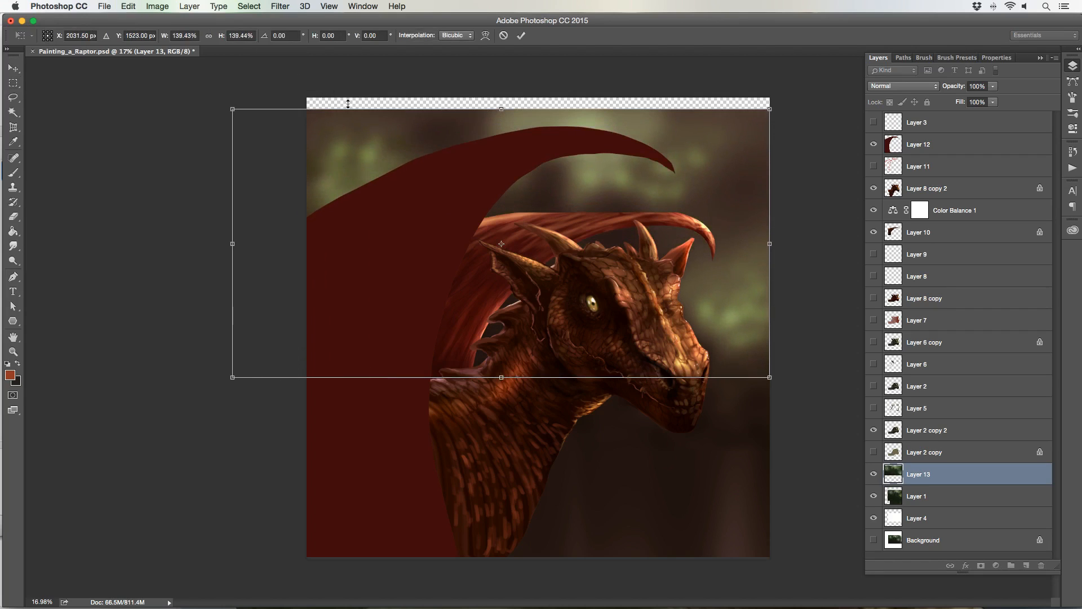
left_click_drag(764, 112, 801, 93)
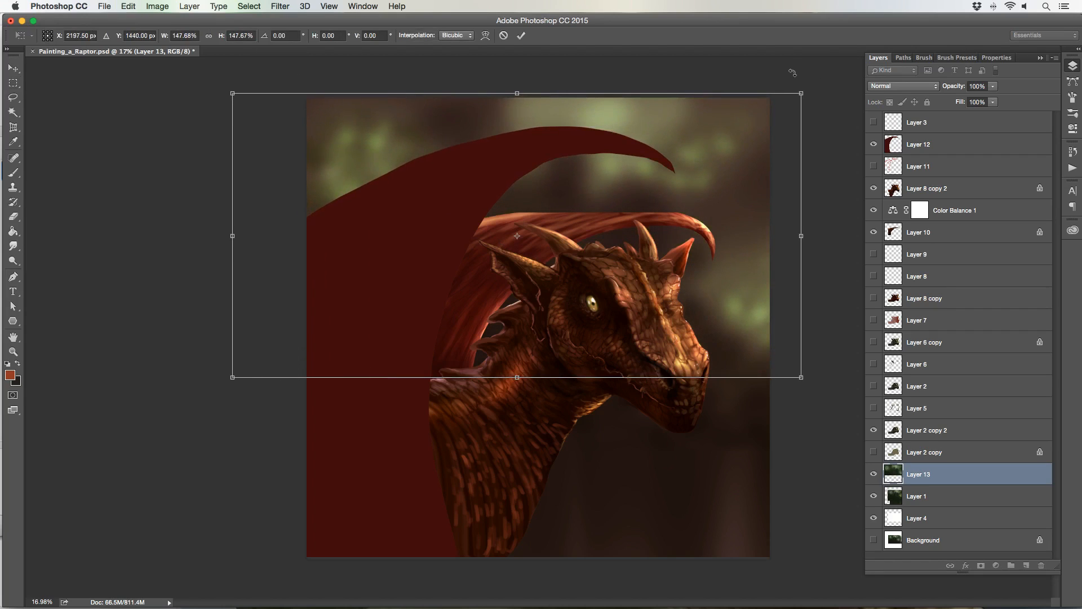
key("Return")
key("m")
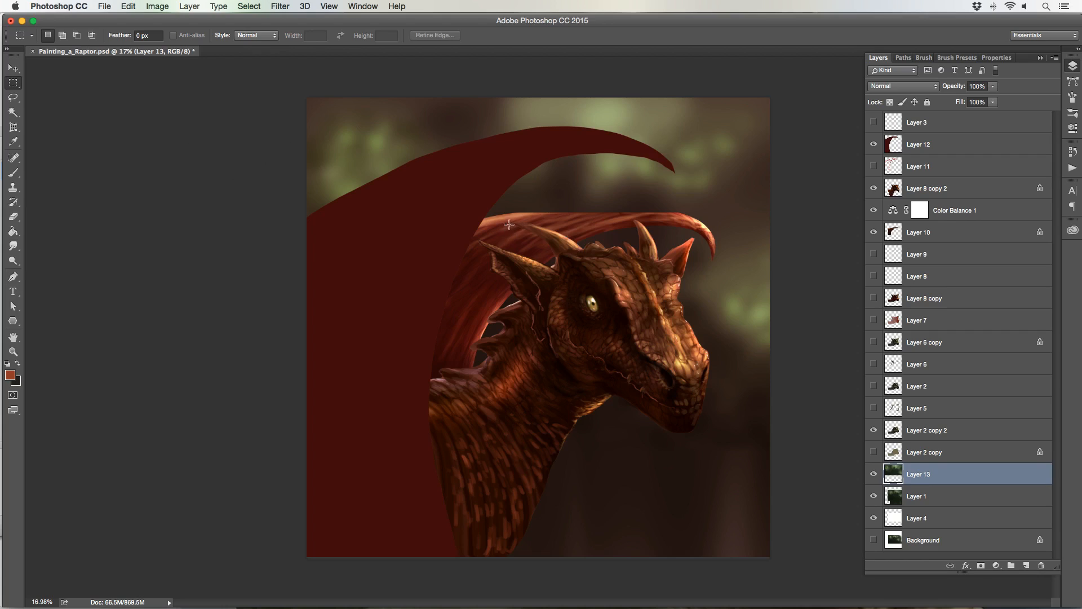
- Select the nearer wing's layer, Layer 12, check its visibility and lock its transparent pixels
left_click(934, 145)
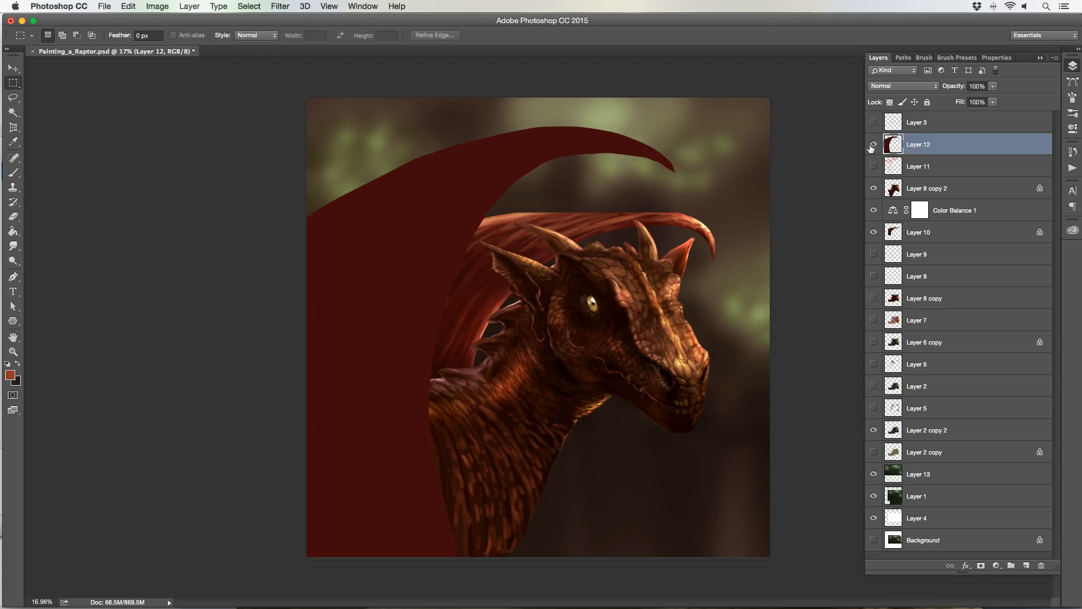
left_click(873, 145)
left_click(873, 145)
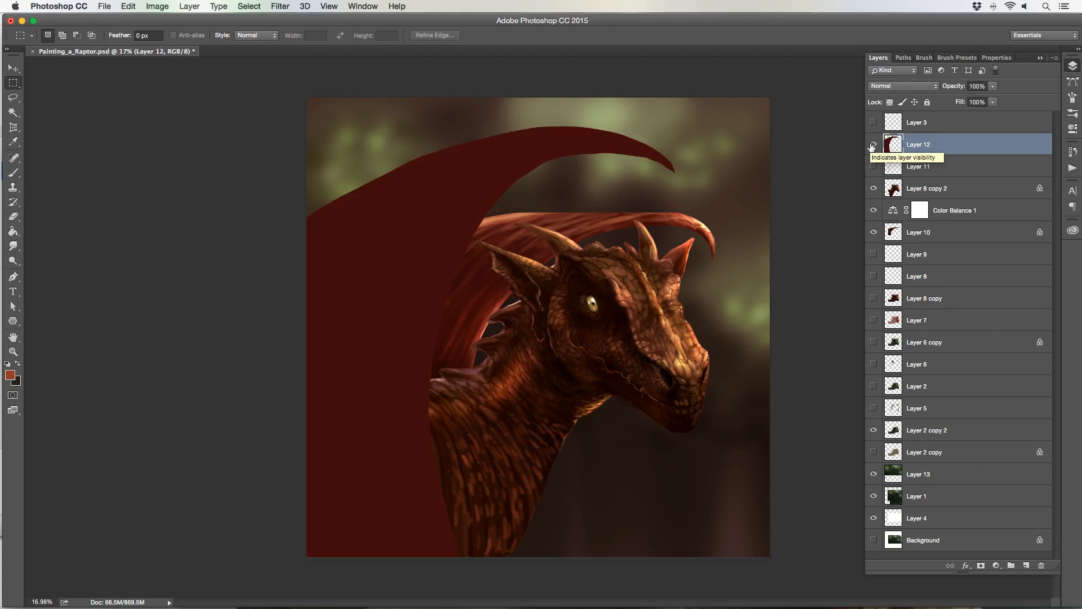
left_click(889, 102)
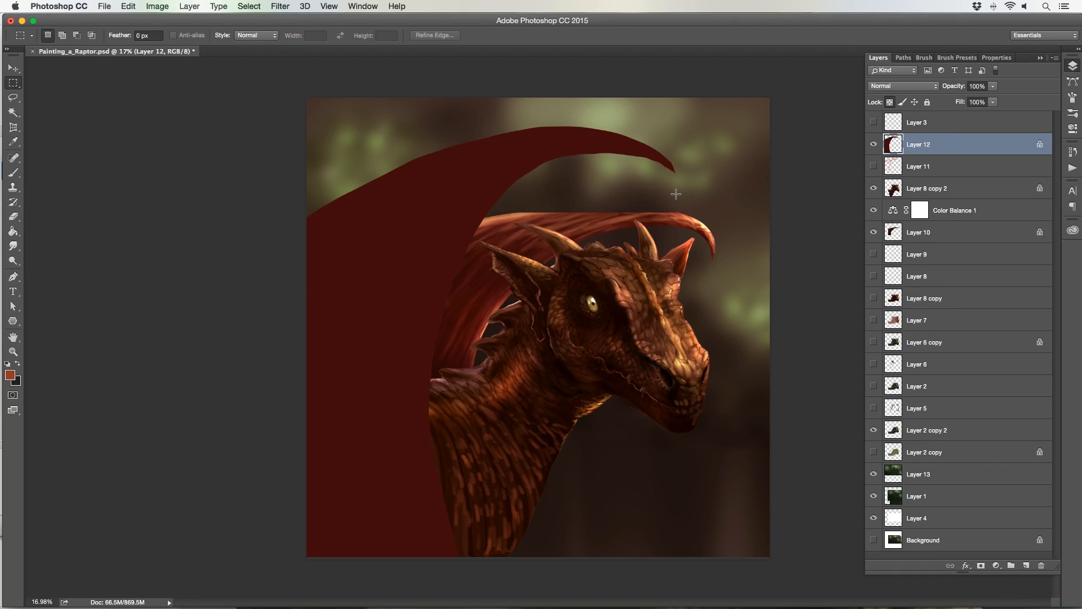
- Paint reddish-brown highlight strokes with a brush of about 90 along the nearer wing's upper inner curve, keeping the current foreground color
left_click(14, 173)
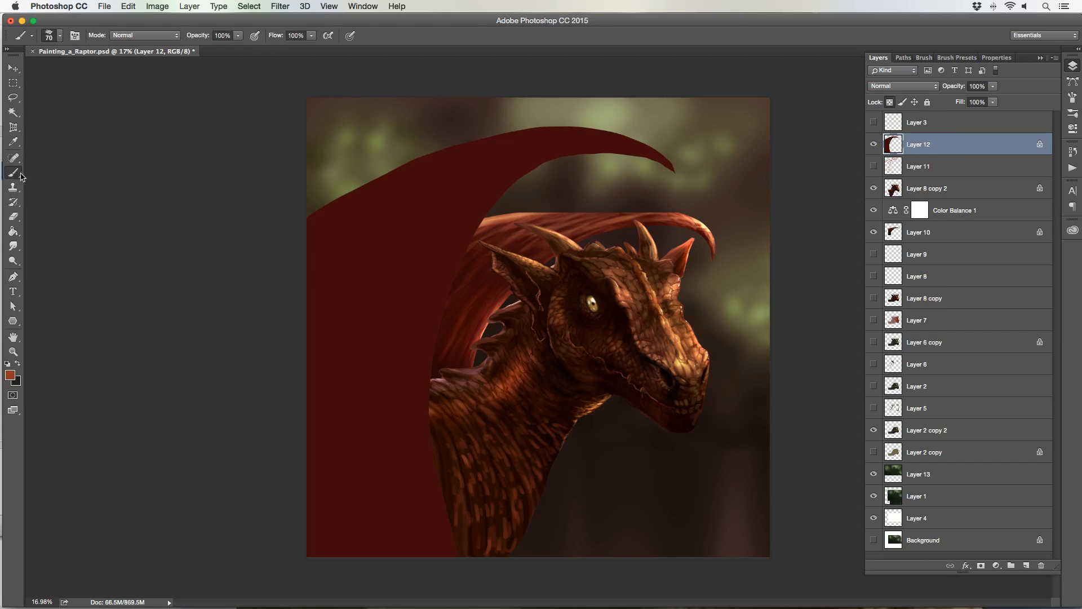
left_click(11, 375)
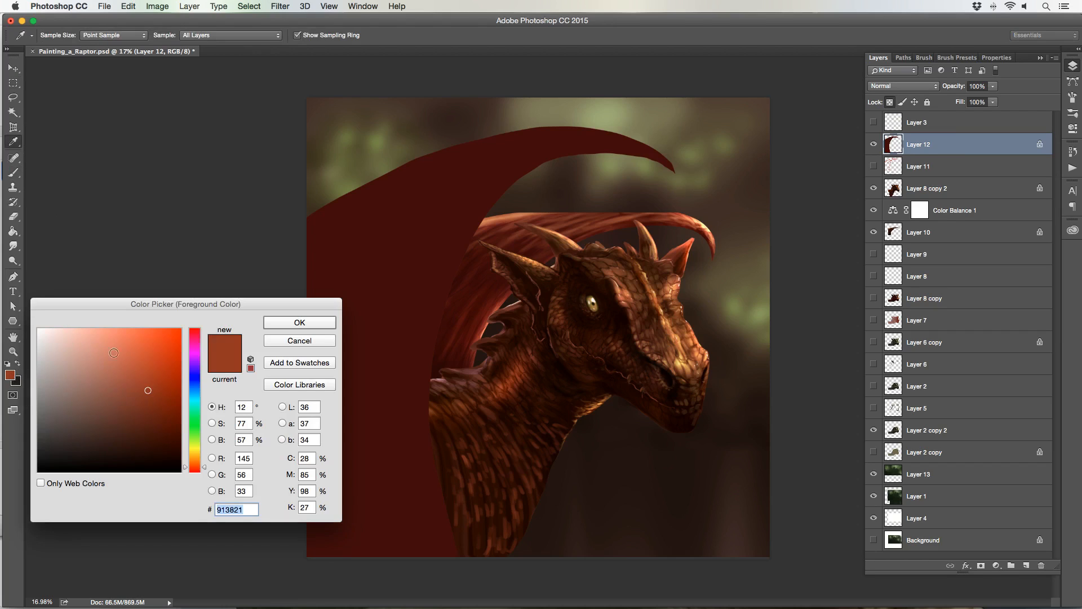
left_click(279, 341)
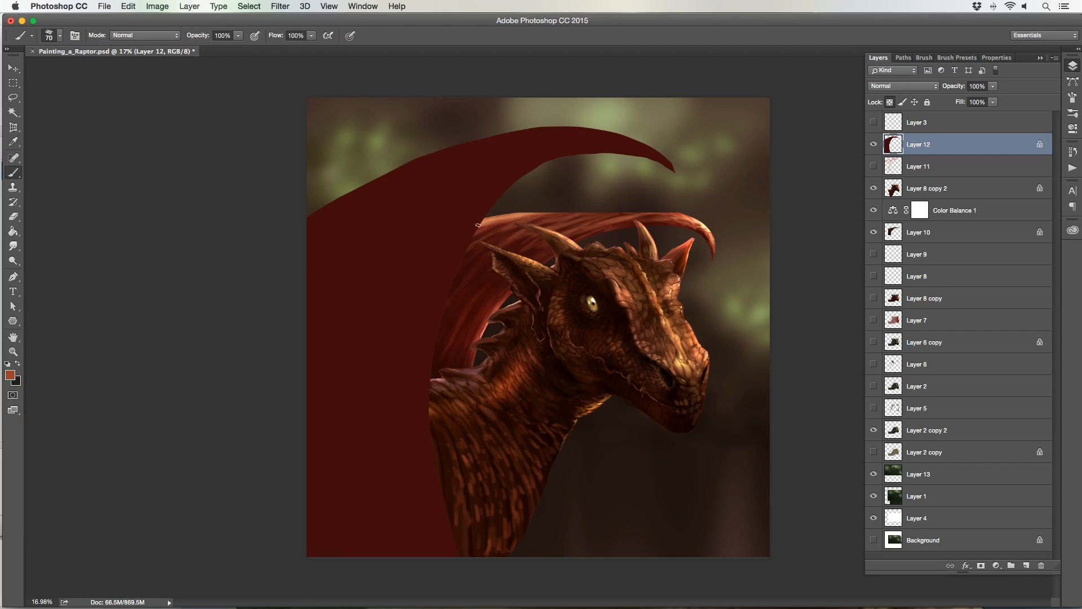
key("bracketright")
mouse_move(521, 176)
left_mouse_down()
mouse_move(623, 158)
mouse_move(557, 159)
mouse_move(621, 154)
mouse_move(589, 151)
mouse_move(659, 161)
mouse_move(631, 151)
mouse_move(646, 157)
mouse_move(547, 155)
mouse_move(475, 196)
mouse_move(556, 147)
mouse_move(464, 210)
mouse_move(523, 161)
mouse_move(446, 208)
left_mouse_up()
key("bracketright")
key("bracketright")
key("bracketright")
key("bracketright")
key("bracketleft")
key("bracketleft")
left_click_drag(521, 157, 418, 234)
left_click_drag(489, 180, 388, 257)
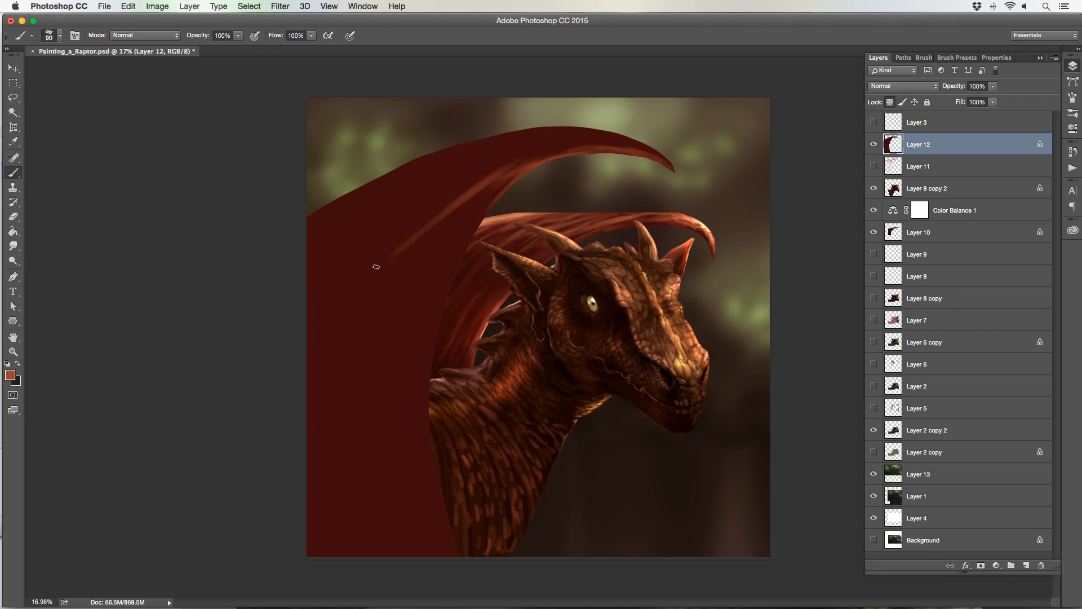
- Continue the reddish-brown ridge down across the nearer wing to the canvas edge and brighten its upper curve, using brush sizes 90 to 100
key("bracketright")
left_click_drag(455, 196, 361, 277)
left_click_drag(410, 240, 314, 368)
left_click_drag(383, 266, 307, 406)
left_click_drag(332, 361, 307, 421)
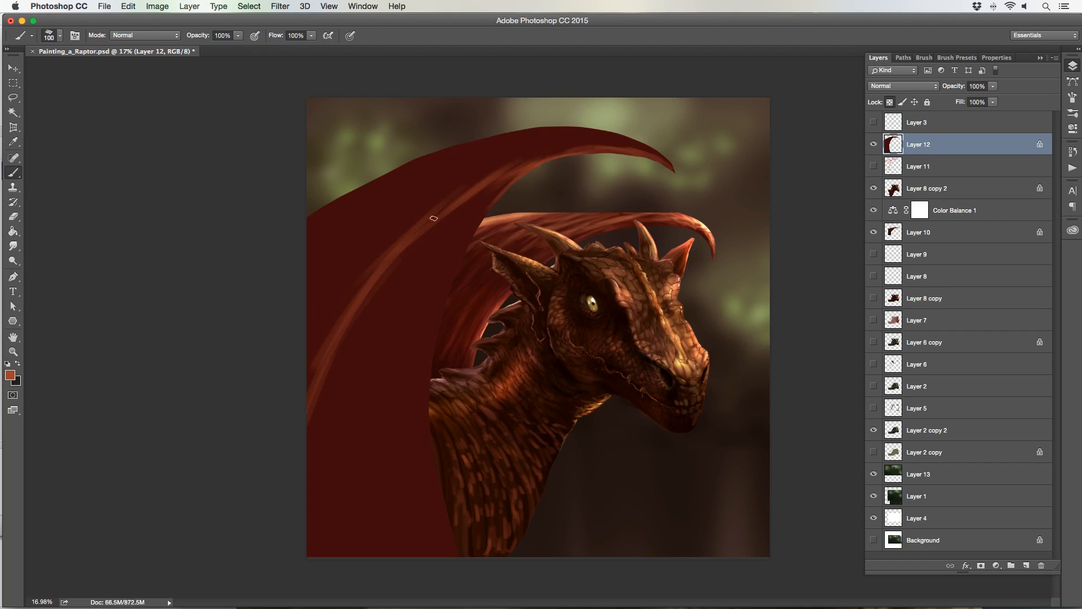
key("bracketleft")
mouse_move(418, 232)
left_mouse_down()
mouse_move(564, 152)
mouse_move(607, 150)
left_mouse_up()
key("bracketright")
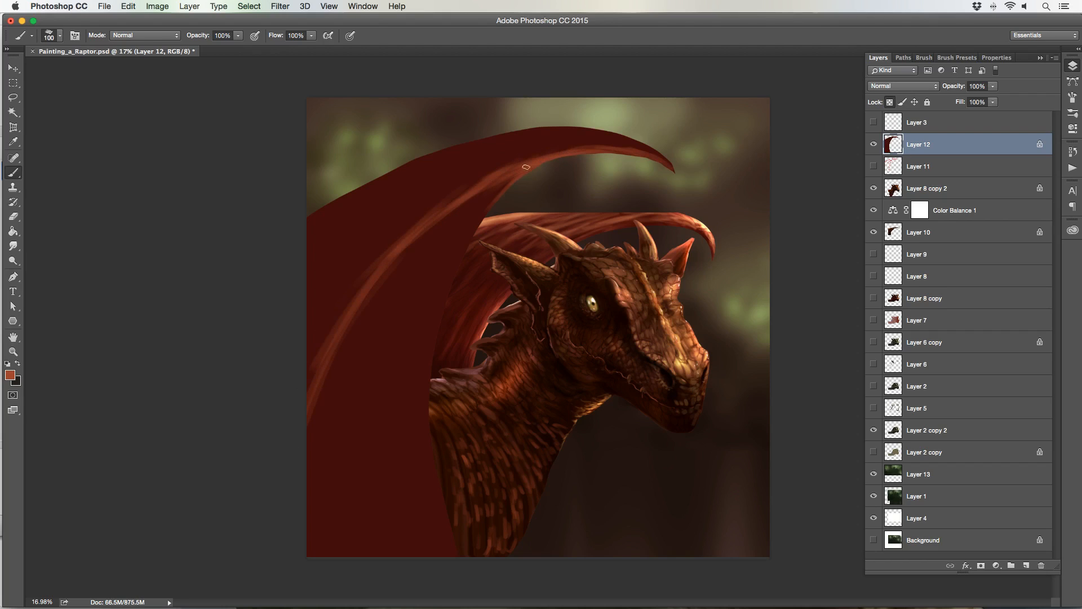
- Paint a reddish-brown rim along the nearer wing's inner edge down to the neck, then reduce the brush to 70
left_click_drag(503, 183, 433, 314)
key("bracketright")
key("bracketright")
key("bracketright")
left_click_drag(466, 245, 429, 342)
key("bracketleft")
key("bracketleft")
key("bracketleft")
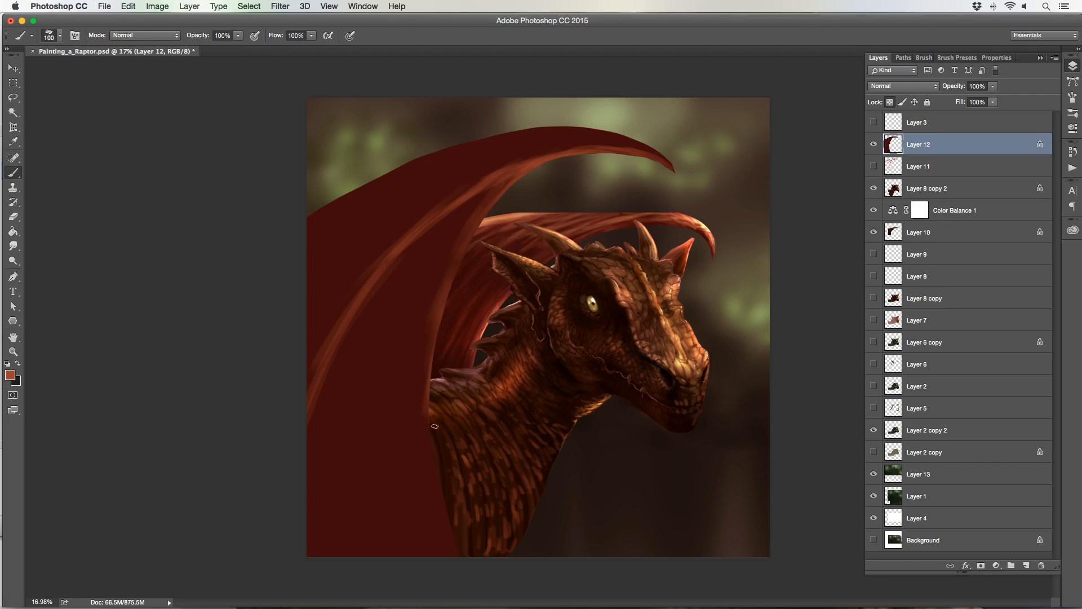
key("bracketleft")
key("bracketleft")
key("bracketleft")
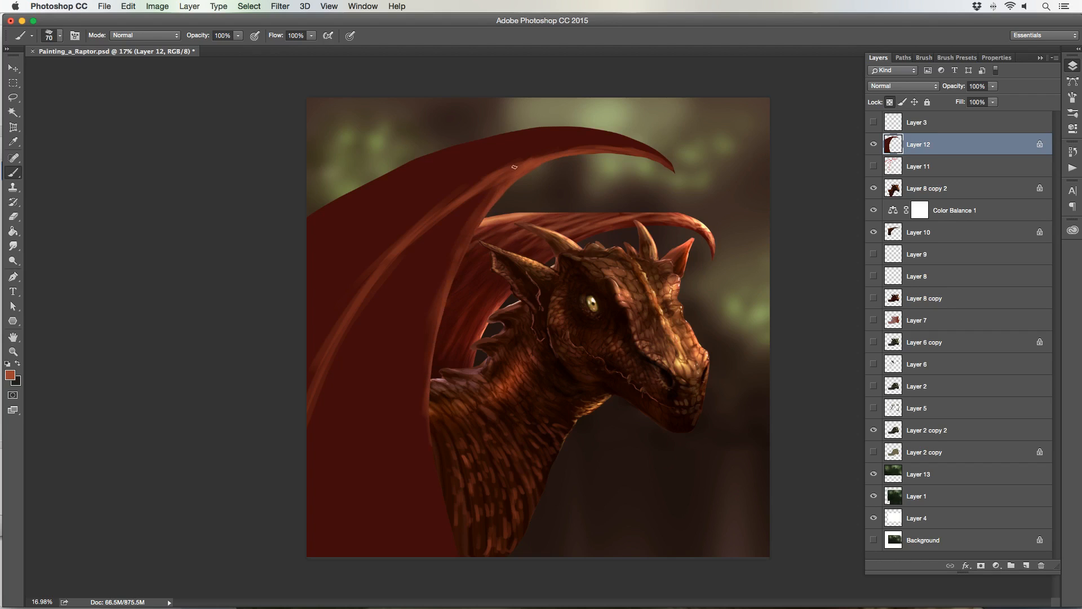
- Strengthen the highlight streaks on the long wing ridge and near the top of the inner edge
key("bracketright")
mouse_move(391, 249)
left_mouse_down()
mouse_move(332, 340)
mouse_move(341, 329)
mouse_move(300, 431)
left_mouse_up()
key("bracketleft")
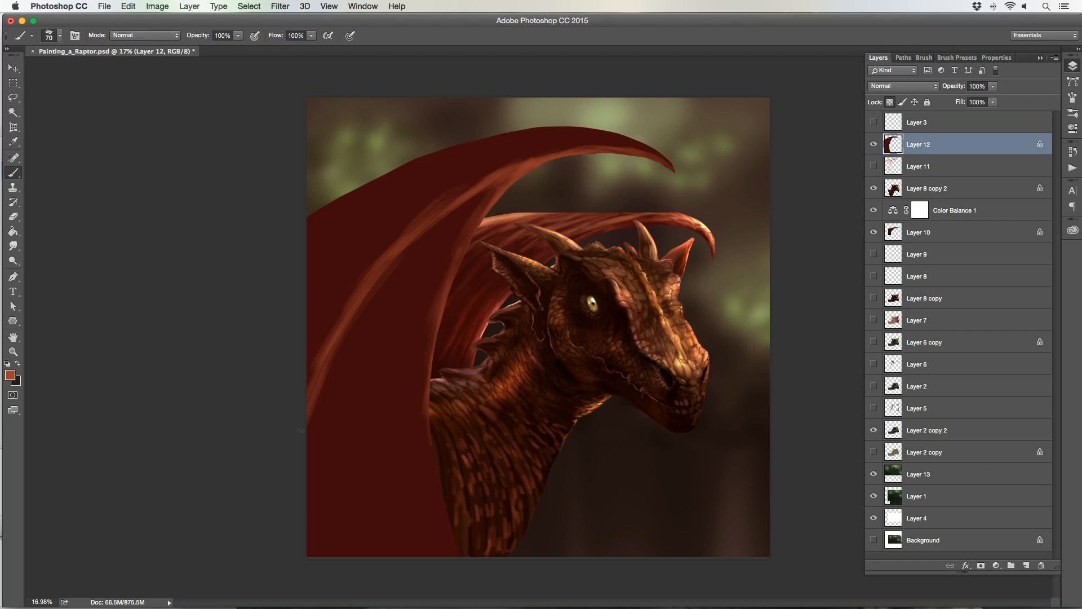
mouse_move(486, 190)
left_mouse_down()
mouse_move(358, 307)
mouse_move(311, 387)
mouse_move(429, 196)
left_mouse_up()
- Enlarge the brush to between 500 and 700 and lay a broad reddish tone over the nearer wing's upper membrane
key("bracketright")
key("bracketright")
key("bracketright")
key("bracketright")
key("bracketright")
key("bracketright")
key("bracketright")
key("bracketright")
key("bracketright")
key("bracketright")
key("bracketright")
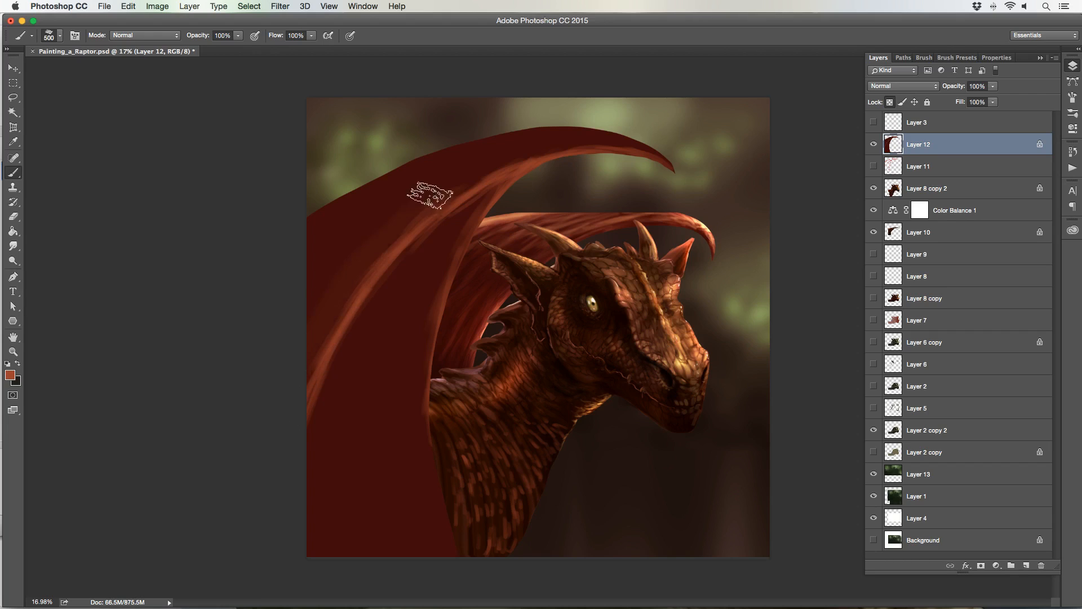
key("bracketright")
mouse_move(326, 313)
left_mouse_down()
mouse_move(473, 182)
mouse_move(578, 148)
left_mouse_up()
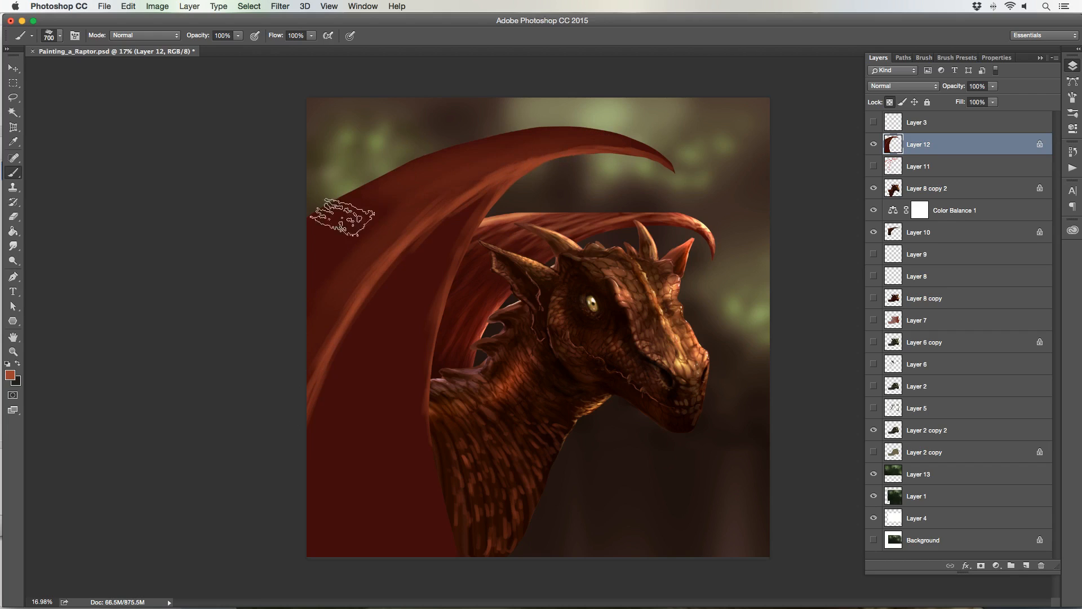
- Brush reddish tone over the membrane between the ridges and down the lower inner edge, reducing the brush from 500 to 90
key("bracketright")
key("bracketleft")
key("bracketleft")
key("bracketleft")
key("bracketleft")
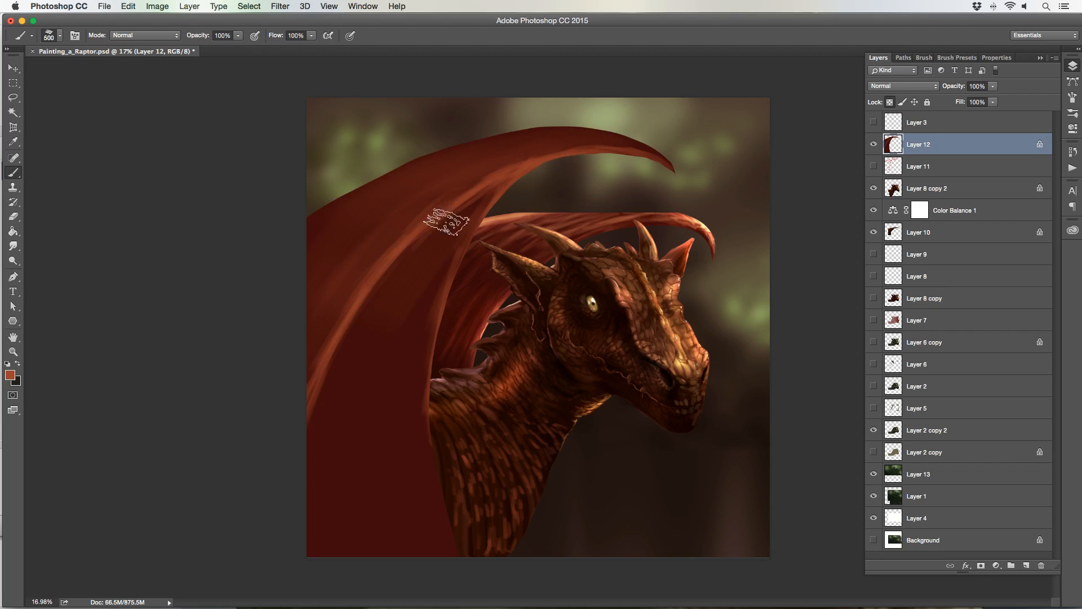
left_click_drag(418, 427, 423, 458)
key("bracketleft")
key("bracketleft")
key("bracketleft")
key("bracketleft")
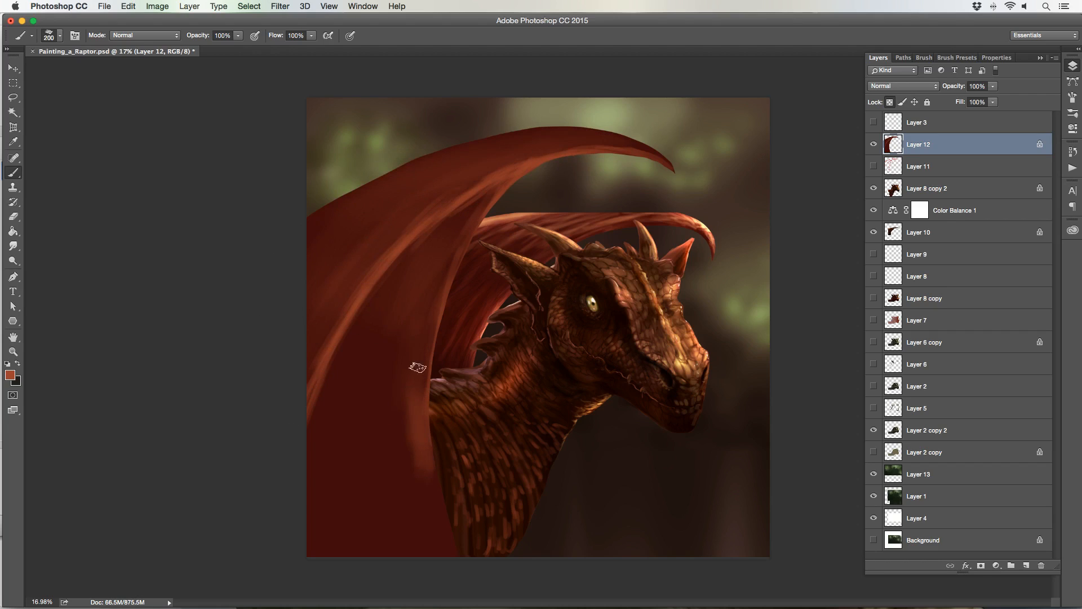
key("bracketleft")
key("bracketleft")
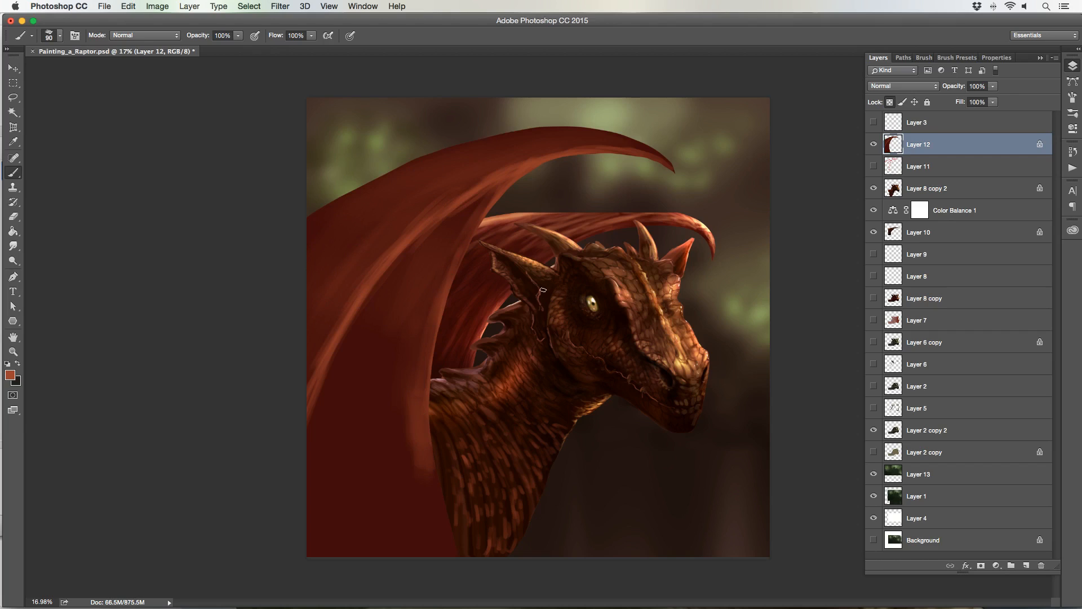
- Sample a dark brown from the dragon and paint a thin shadow beneath the long wing ridge down to the canvas edge
left_click(513, 377, "alt")
key("bracketleft")
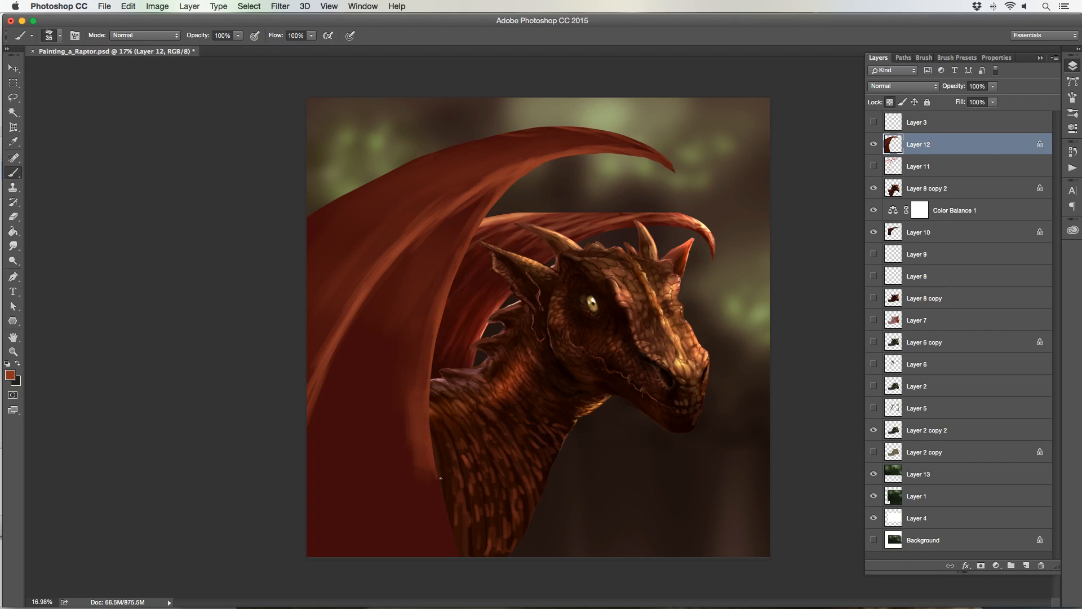
left_click(549, 364, "alt")
key("bracketright")
left_click_drag(431, 231, 396, 270)
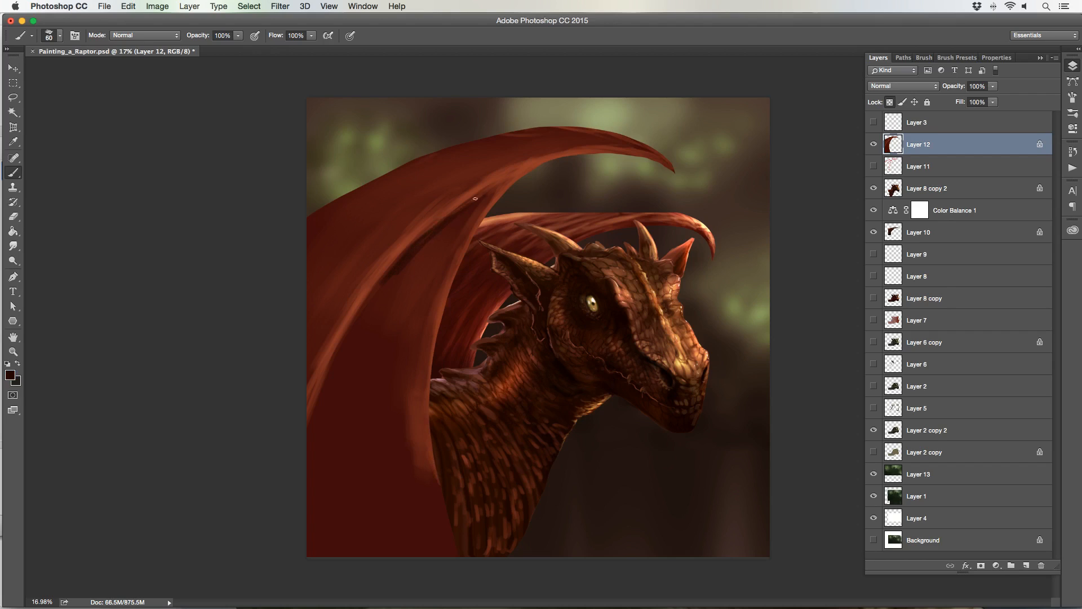
key("bracketright")
mouse_move(475, 198)
left_mouse_down()
mouse_move(385, 278)
mouse_move(435, 219)
mouse_move(371, 298)
left_mouse_up()
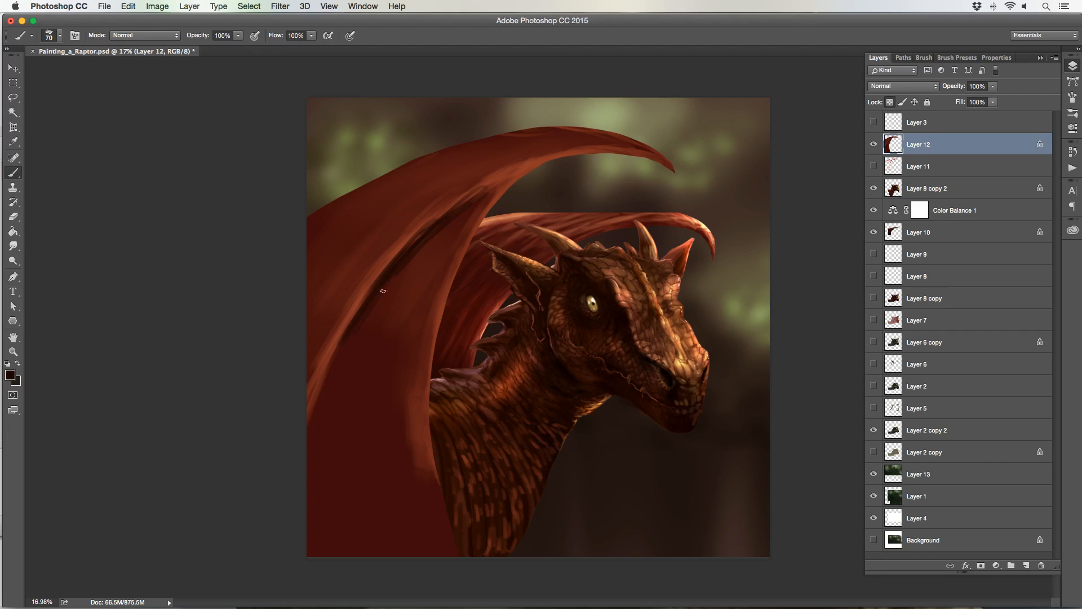
key("bracketright")
left_click_drag(350, 340, 299, 428)
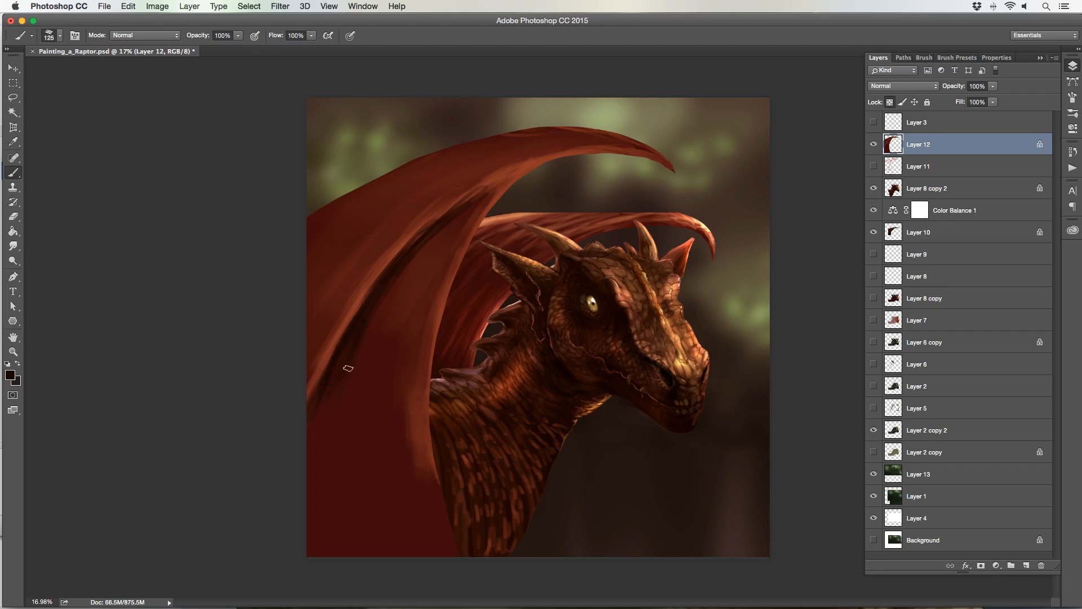
- Widen the dark shadow on the membrane between the two wing ridges with a brush of about 175
key("bracketright")
key("bracketright")
mouse_move(341, 368)
left_mouse_down()
mouse_move(358, 332)
mouse_move(368, 350)
mouse_move(423, 250)
mouse_move(423, 269)
left_mouse_up()
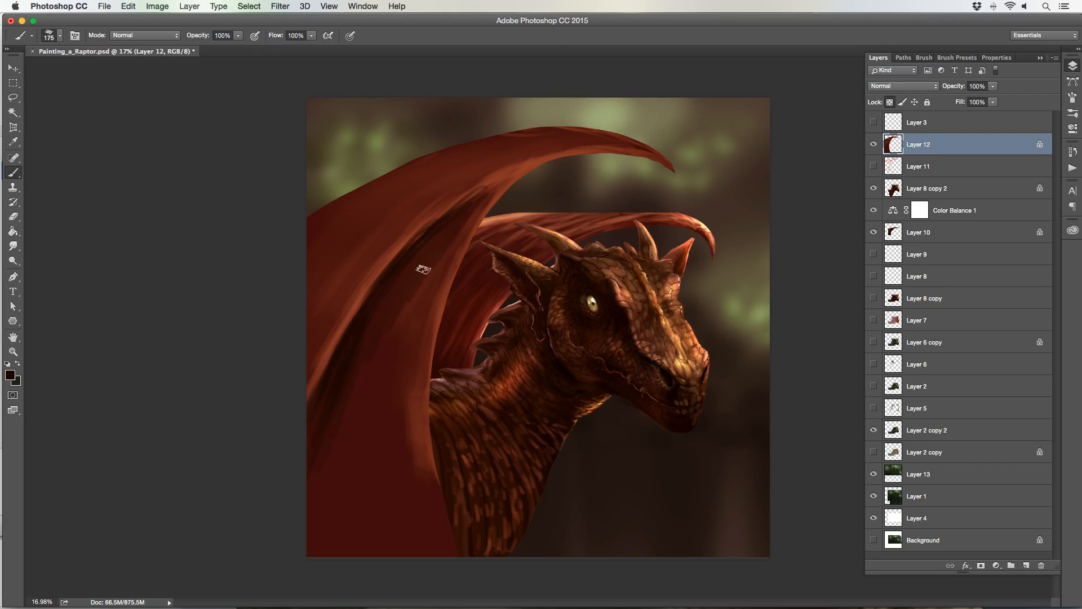
left_click_drag(497, 183, 452, 220)
key("bracketleft")
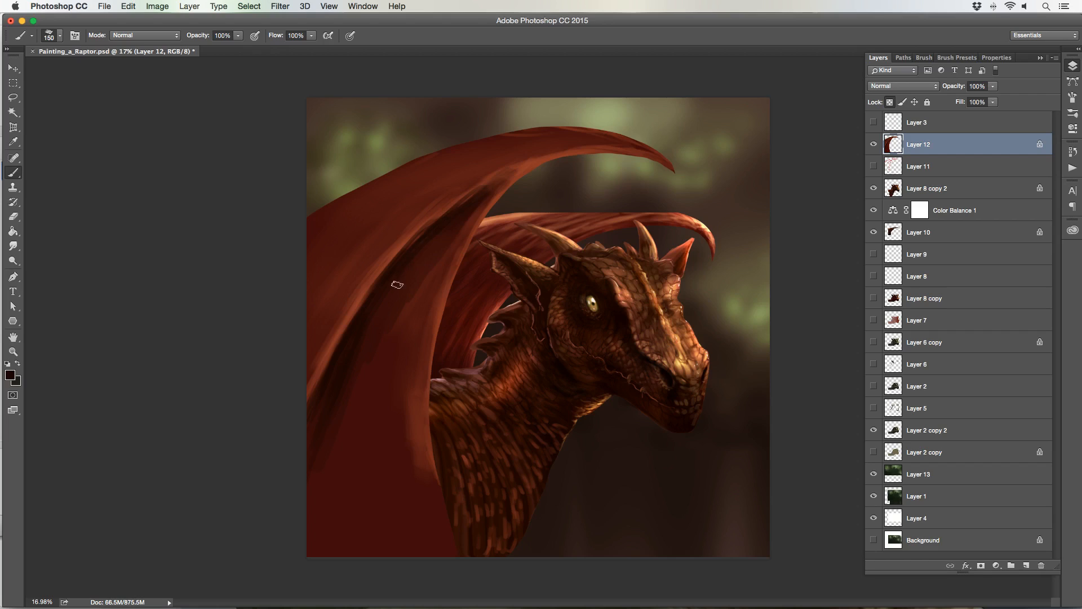
- Enlarge the brush up to 900 and darken the nearer wing's outer membrane with broad dark brown shading
key("bracketright")
key("bracketright")
key("bracketright")
key("bracketright")
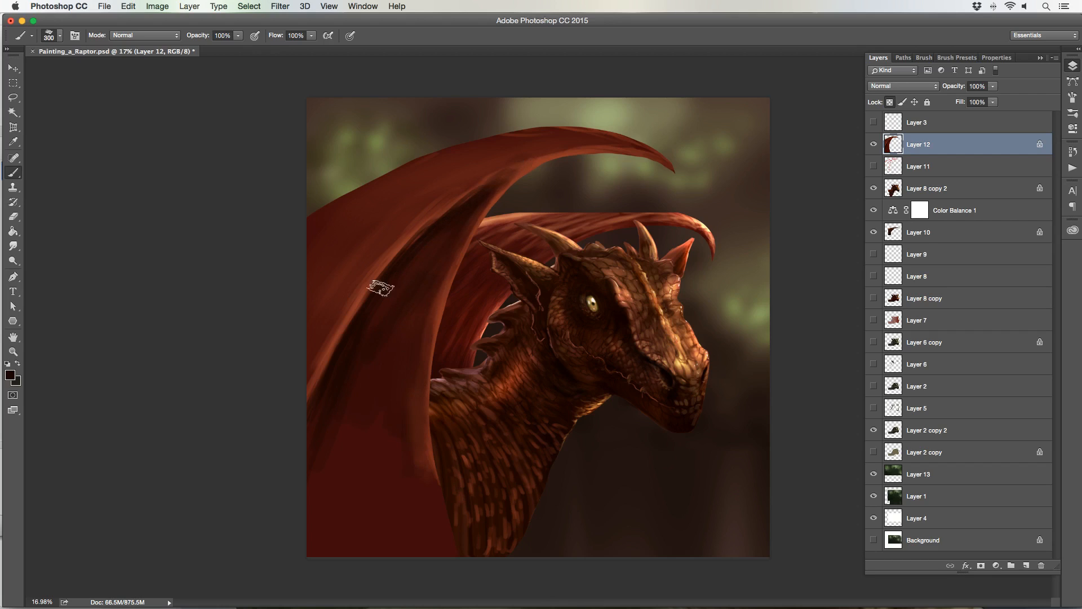
key("bracketright")
key("bracketright")
key("bracketright")
key("bracketright")
key("bracketright")
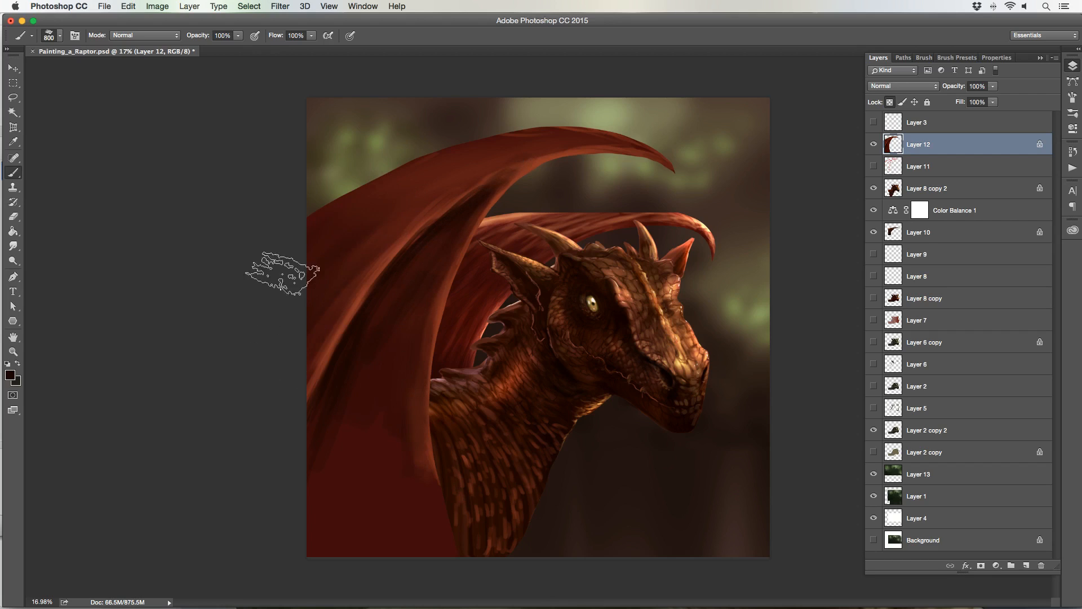
key("bracketright")
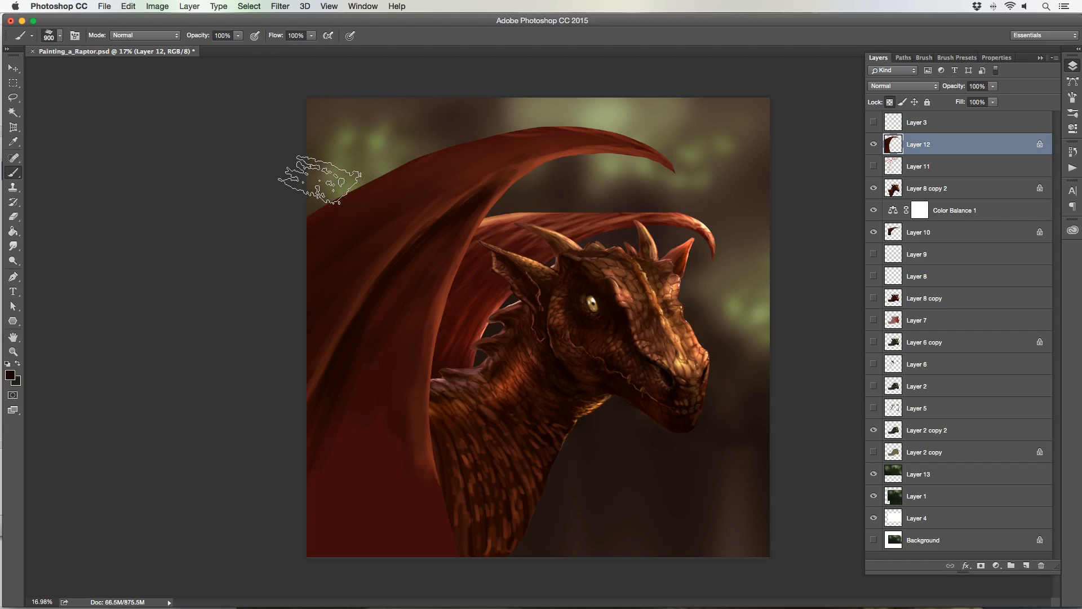
- Reduce the brush to 45 and draw thin dark fold lines along the wing's inner edge and a rounded elbow near its base
key("bracketleft")
key("bracketleft")
key("bracketleft")
key("bracketleft")
key("bracketleft")
key("bracketleft")
key("bracketleft")
key("bracketleft")
key("bracketleft")
key("bracketleft")
key("bracketleft")
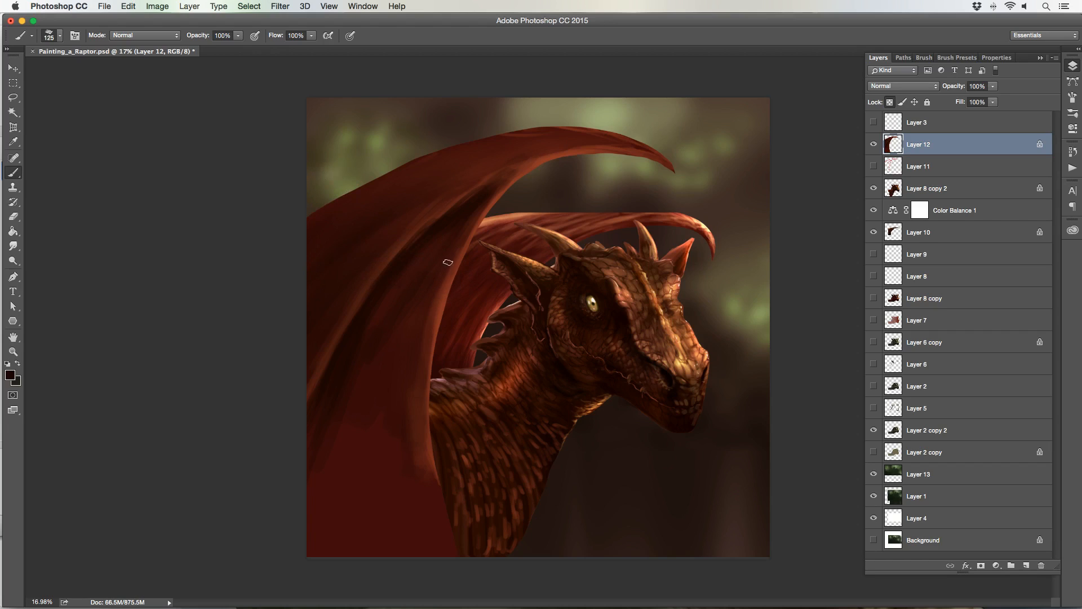
key("bracketleft")
key("bracketleft")
key("bracketleft")
key("bracketleft")
key("bracketleft")
key("bracketleft")
left_click_drag(430, 371, 428, 416)
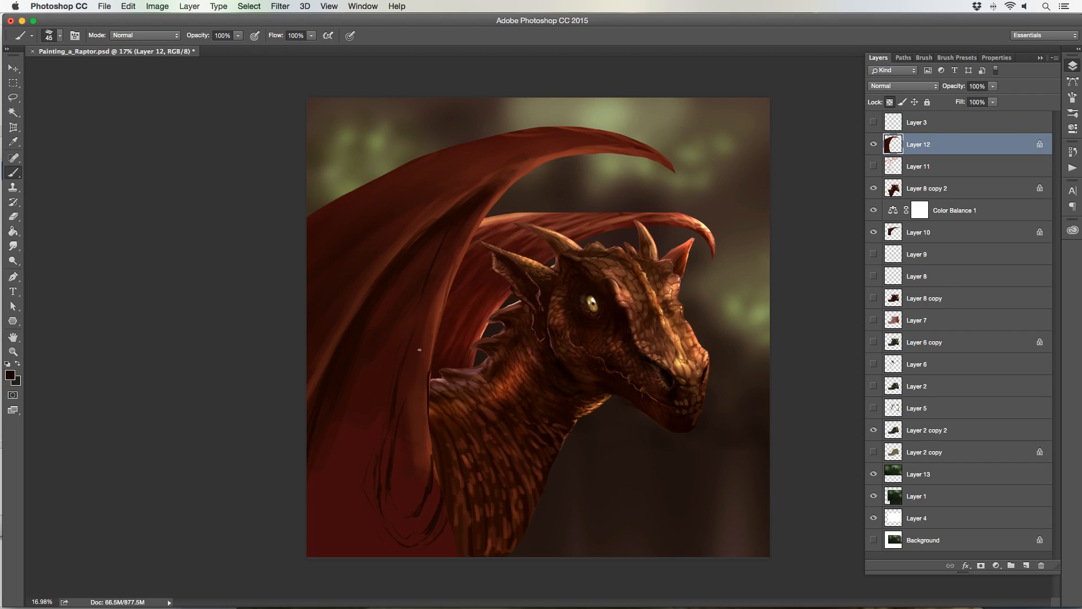
- Erase the lower part of the nearer wing around the rounded elbow, leaving a curved membrane edge up to the canvas side
left_click(13, 217)
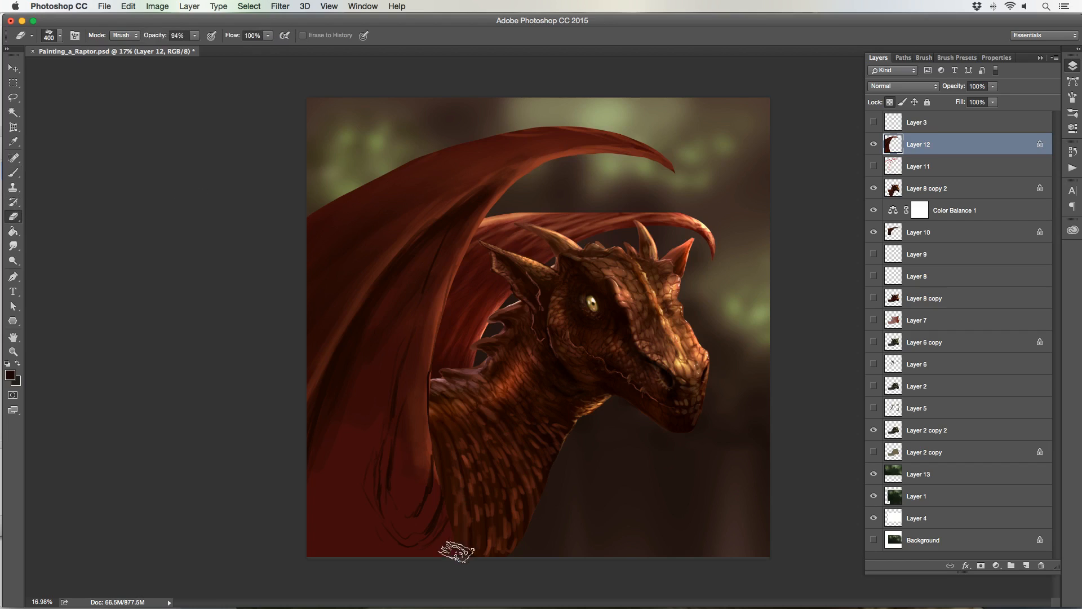
mouse_move(449, 551)
left_mouse_down()
mouse_move(380, 554)
mouse_move(355, 514)
mouse_move(349, 533)
mouse_move(343, 506)
mouse_move(347, 480)
left_mouse_up()
key("bracketleft")
key("bracketleft")
key("bracketleft")
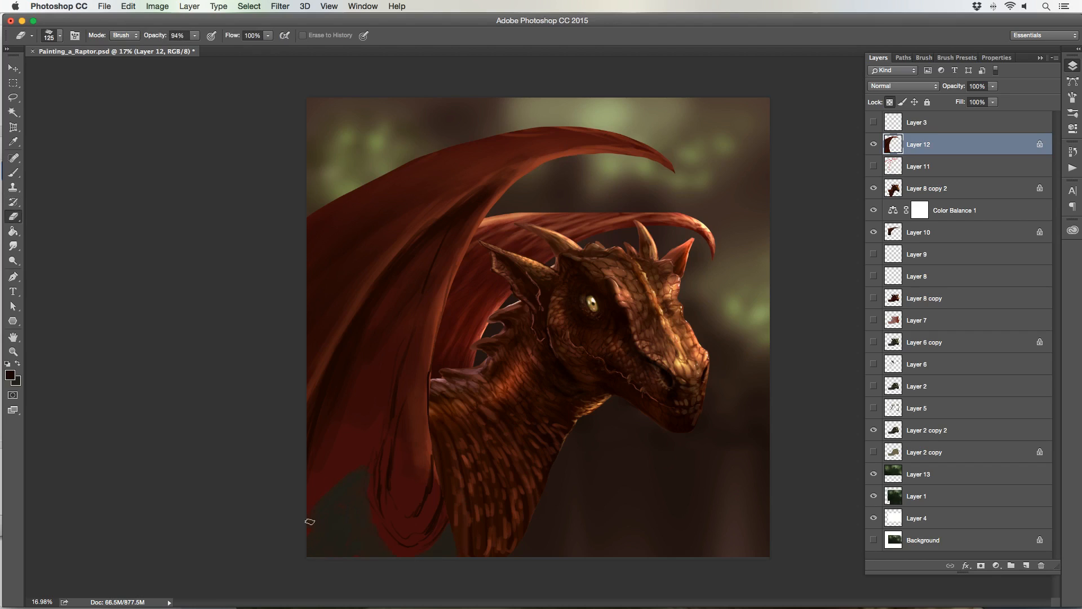
key("bracketright")
key("bracketright")
key("bracketleft")
key("bracketleft")
key("bracketleft")
key("bracketright")
key("bracketright")
key("bracketright")
key("bracketright")
- Lasso the scaly shoulder and lower neck and copy that area from Layer 8 copy 2 onto its own layer
key("l")
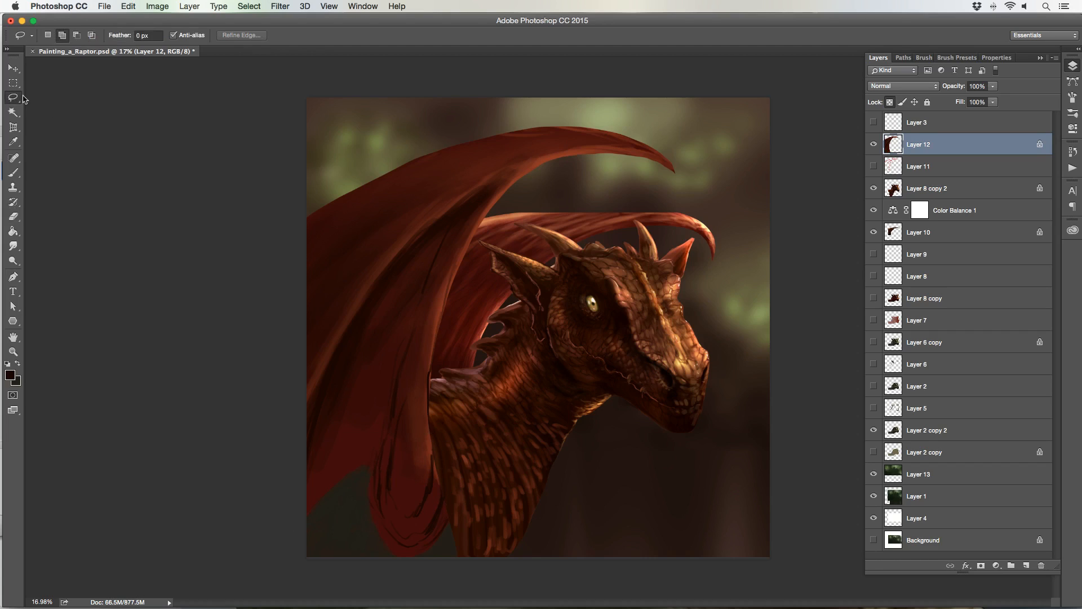
mouse_move(445, 482)
left_mouse_down()
mouse_move(432, 408)
mouse_move(464, 385)
mouse_move(506, 380)
mouse_move(539, 413)
mouse_move(543, 487)
mouse_move(493, 569)
mouse_move(466, 561)
mouse_move(445, 479)
left_mouse_up()
left_click(947, 181)
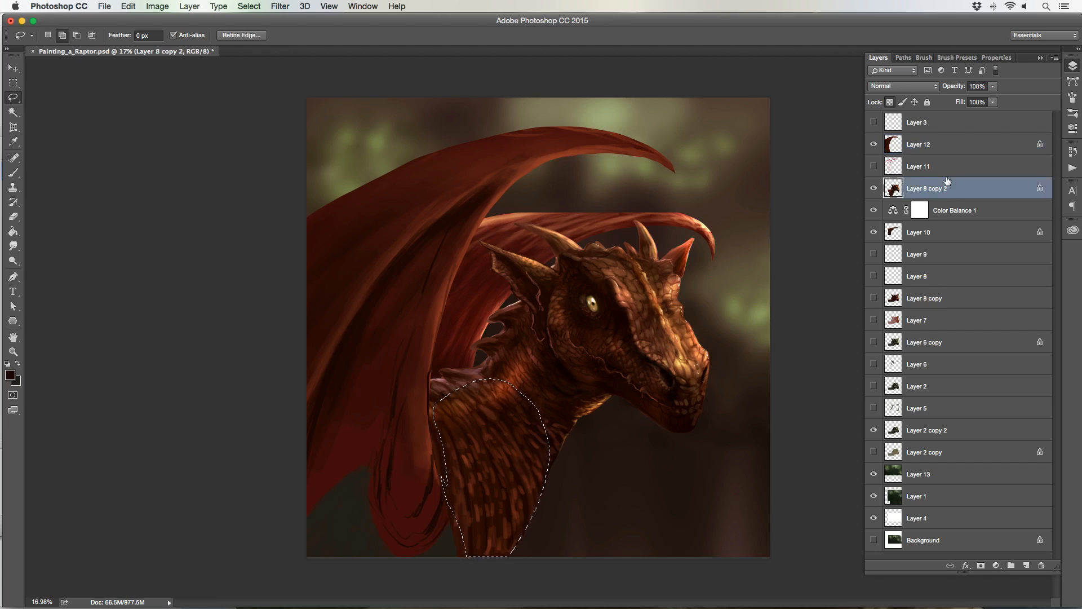
key("ctrl+j")
key("v")
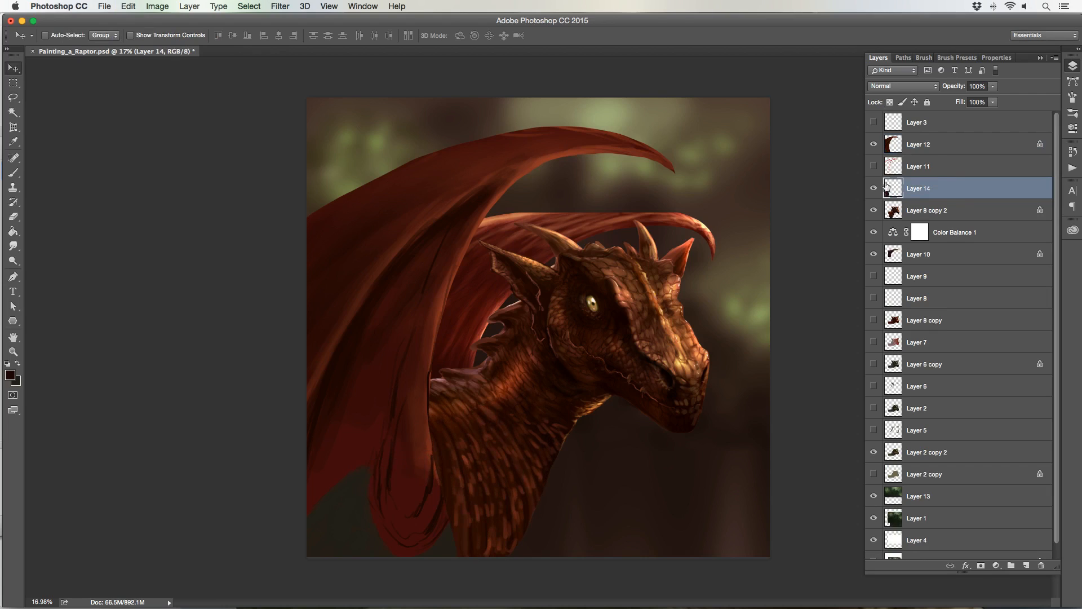
- Place the copied scales in the canvas's lower-left corner and stack their layer directly beneath Layer 12, checking them with the wing hidden
left_click_drag(932, 168, 967, 162)
left_click(873, 145)
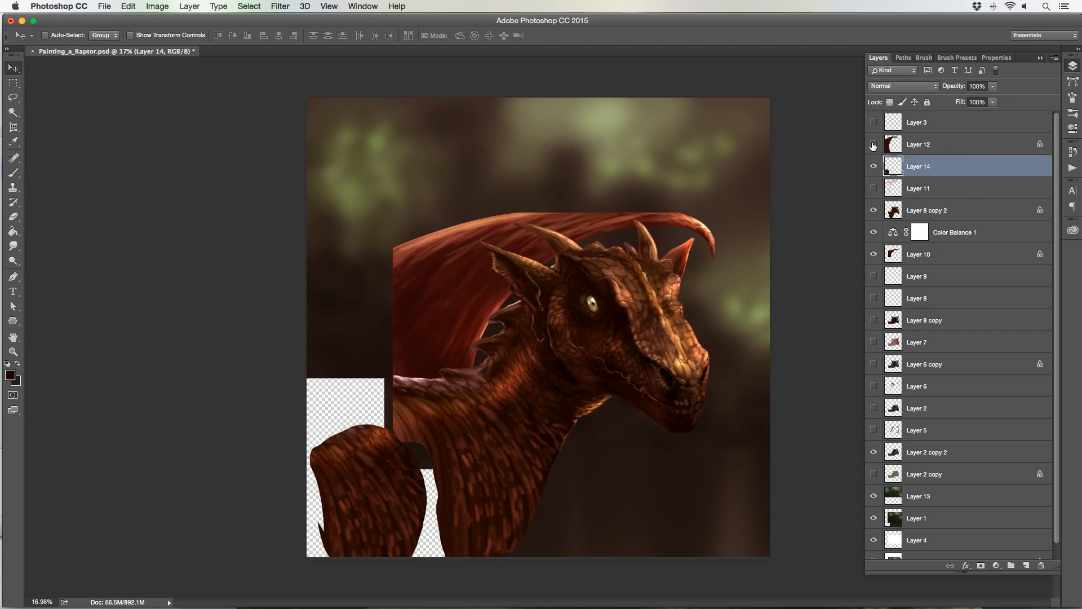
left_click(873, 145)
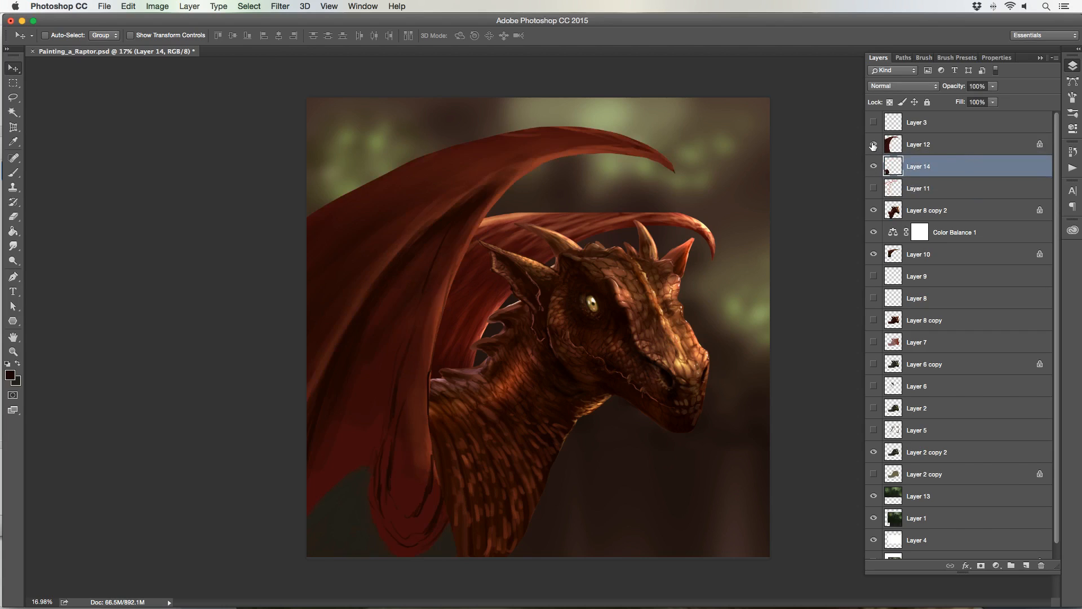
- Erase the leftover paint on Layer 12 below the wing membrane and around the elbow, using an eraser down to 125
left_click(922, 144)
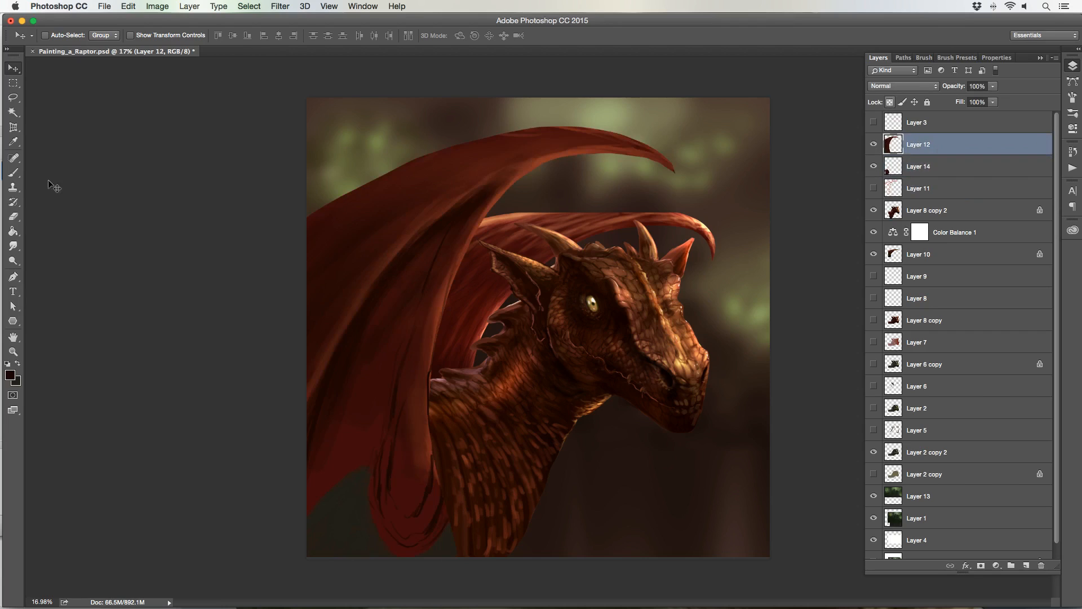
key("e")
mouse_move(330, 533)
left_mouse_down()
mouse_move(315, 525)
mouse_move(354, 480)
mouse_move(316, 509)
left_mouse_up()
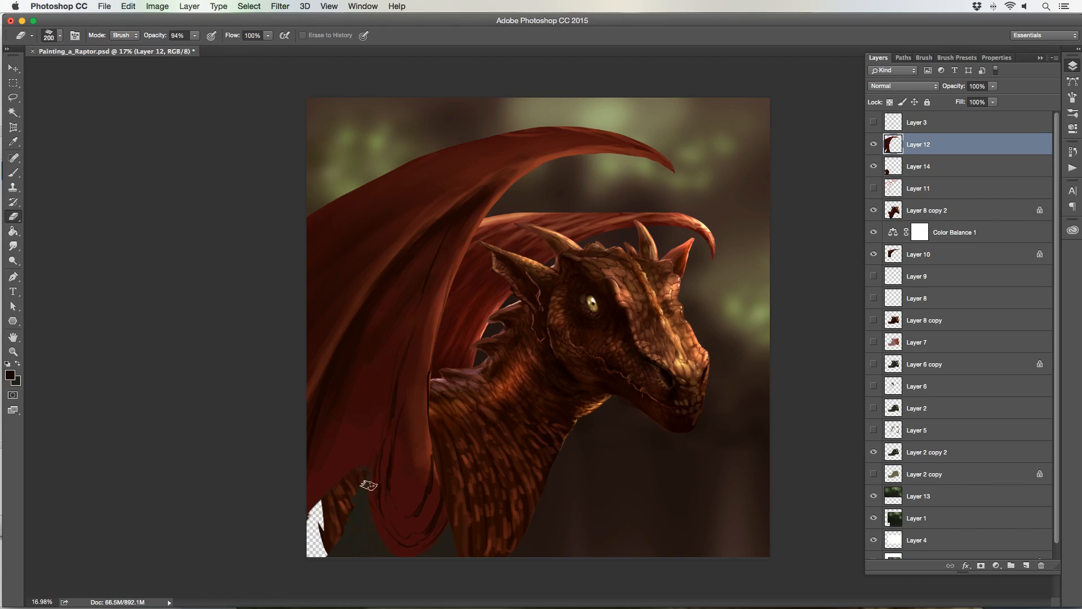
key("bracketleft")
key("bracketleft")
key("bracketleft")
mouse_move(363, 487)
left_mouse_down()
mouse_move(337, 552)
mouse_move(354, 524)
mouse_move(368, 562)
mouse_move(373, 538)
left_mouse_up()
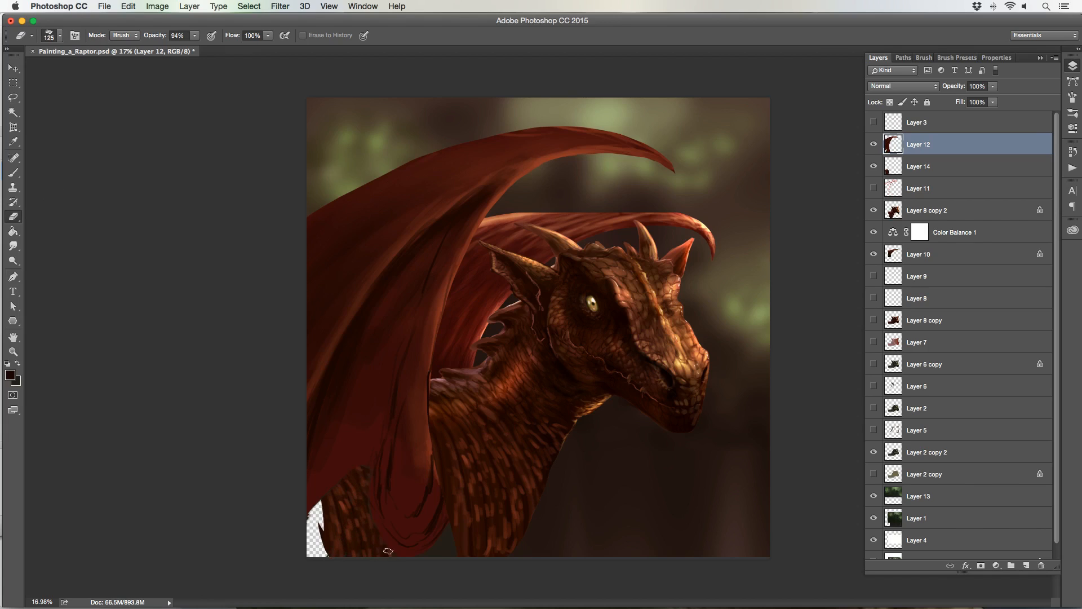
left_click_drag(438, 562, 437, 547)
- Transform Layer 14 to about 147% width and rotate it about -1.8° to fill the corner behind the wing
key("alt+bracketleft")
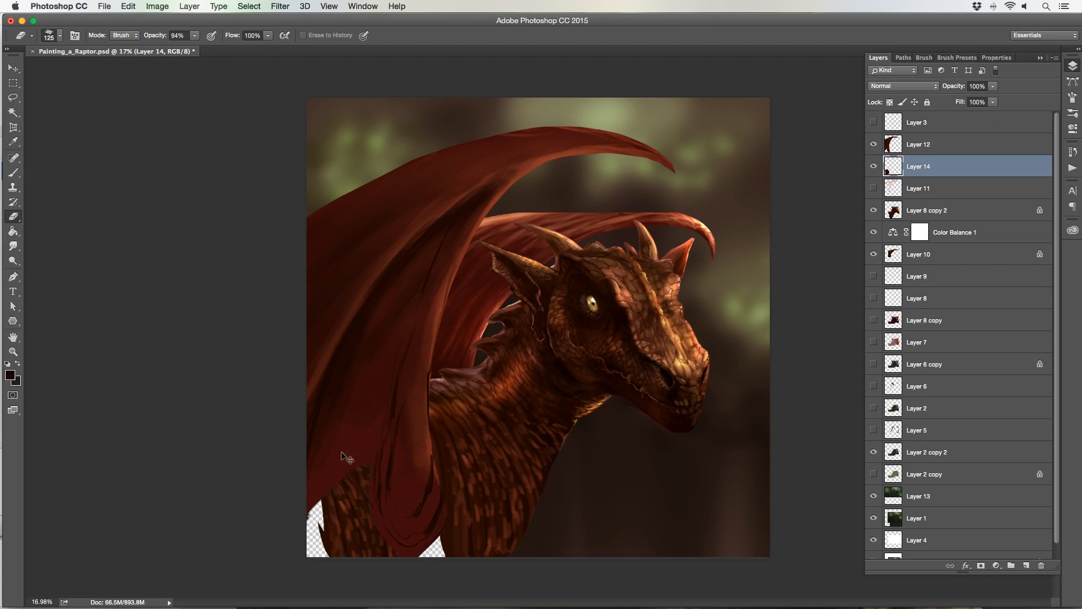
key("ctrl+t")
left_click_drag(310, 516, 274, 515)
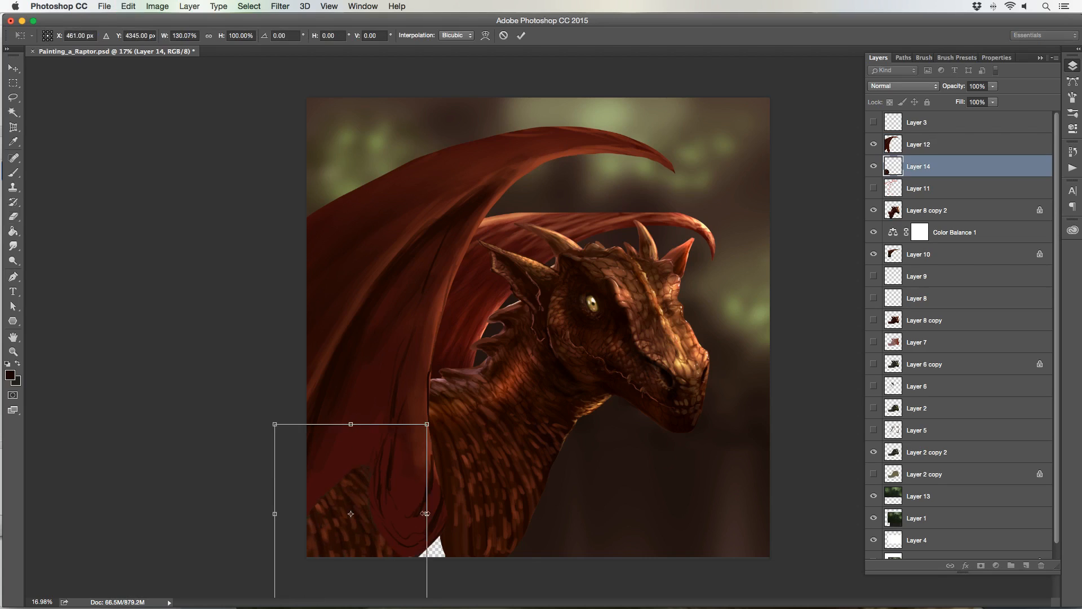
left_click_drag(427, 514, 446, 514)
left_click_drag(267, 396, 260, 402)
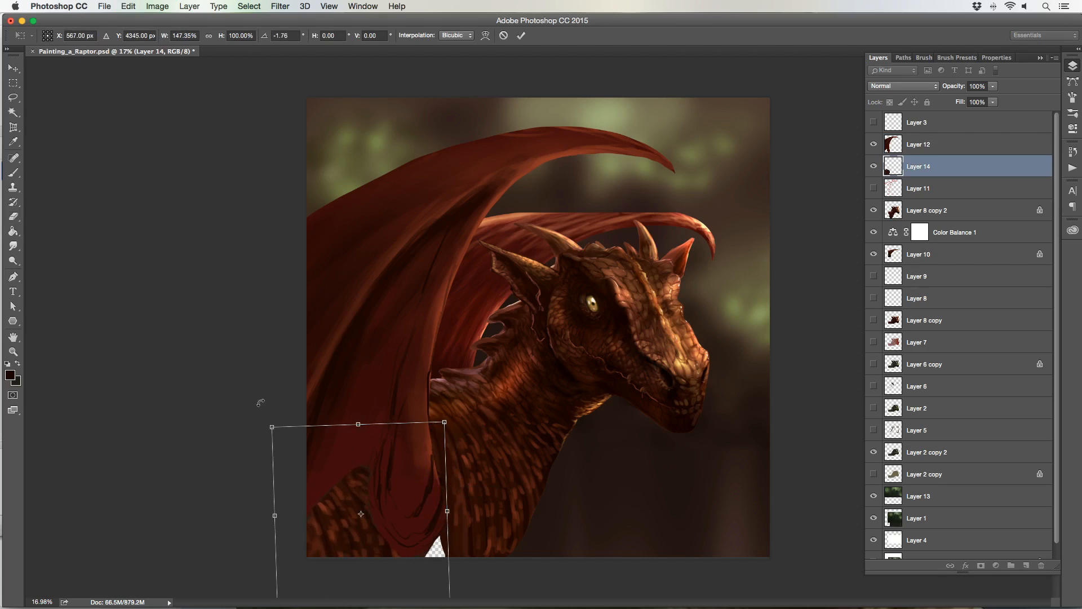
key("Return")
- Duplicate the scale patch over the remaining gap beneath the elbow, stack the copy below Layer 14 and merge the two
key("v")
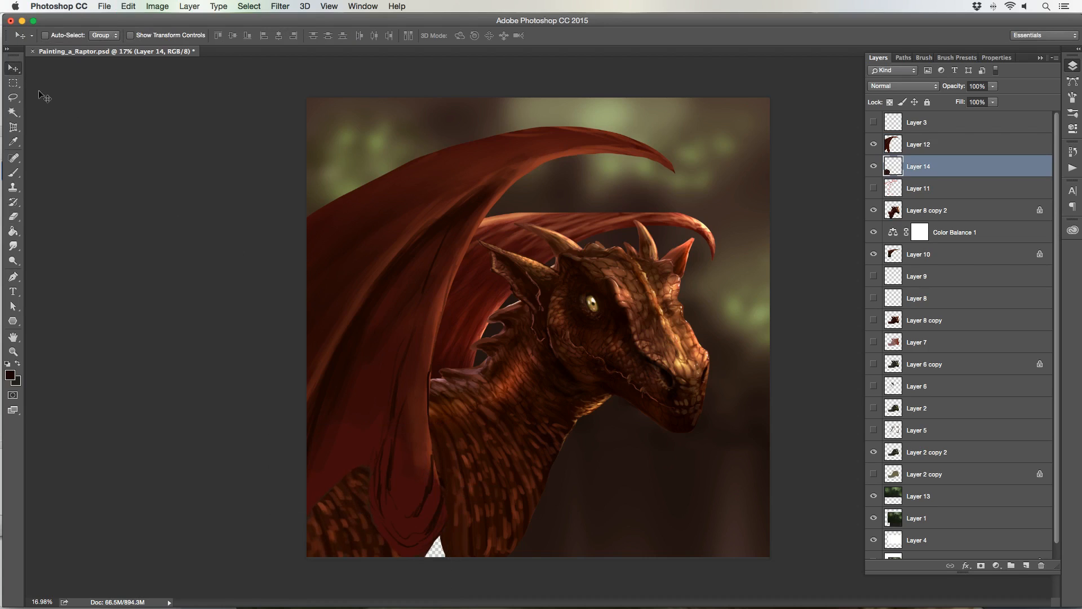
mouse_move(403, 515)
left_mouse_down()
mouse_move(434, 509)
mouse_move(401, 510)
left_mouse_up()
left_click_drag(950, 167, 966, 184)
left_click(949, 163)
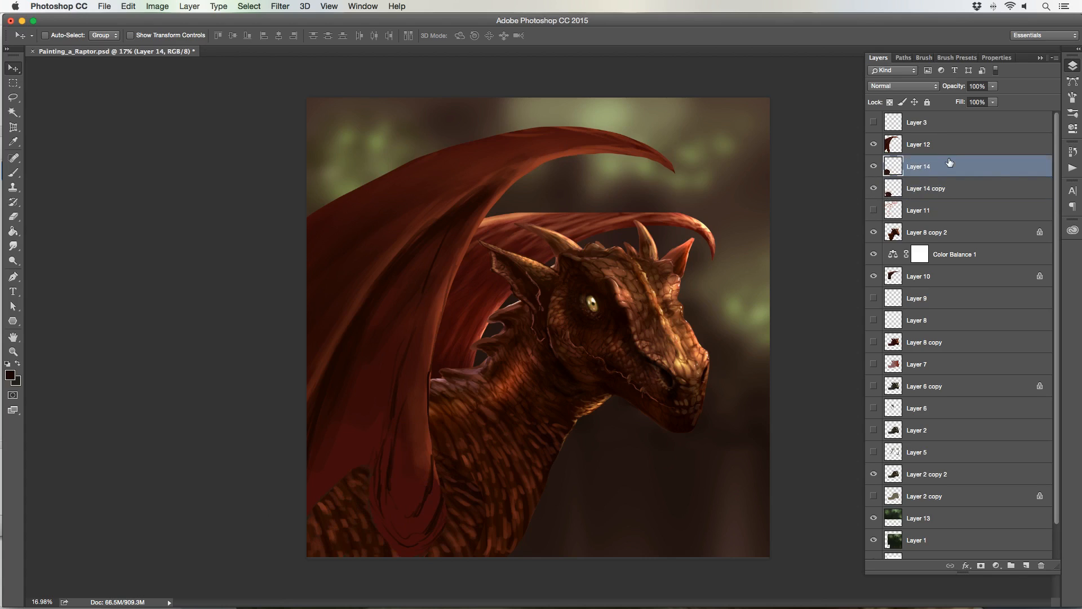
key("super+e")
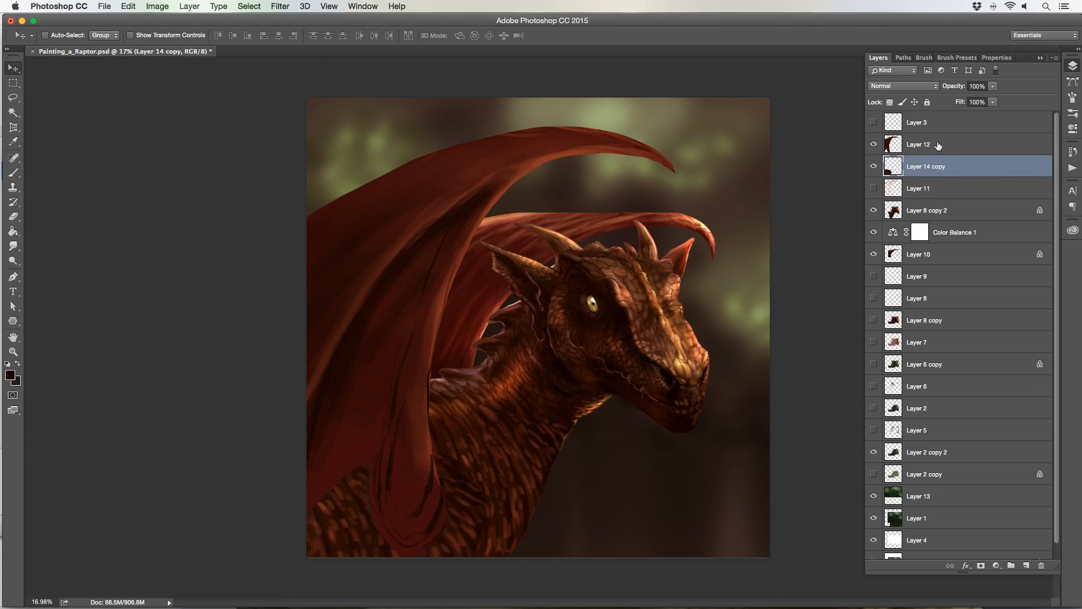
- Move the nearer wing on Layer 12 upward, scale it to about 104% by 102.5% and rotate it about 3.2°
left_click(938, 146)
left_click_drag(345, 300, 342, 289)
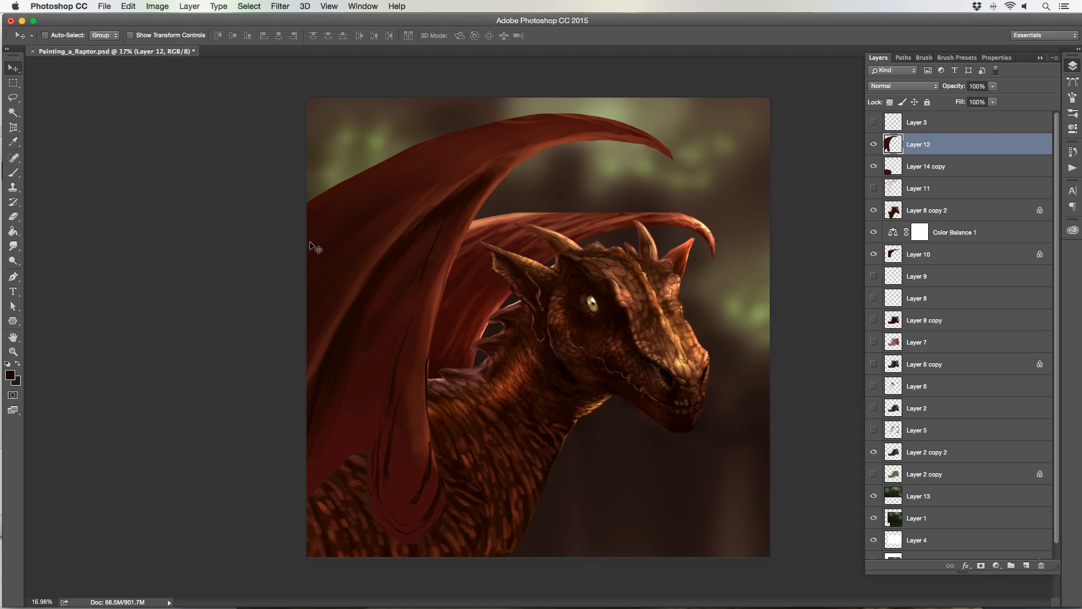
key("super+t")
left_click_drag(678, 109, 682, 103)
left_click_drag(307, 324, 299, 324)
left_click_drag(213, 181, 220, 166)
left_click_drag(219, 174, 214, 153)
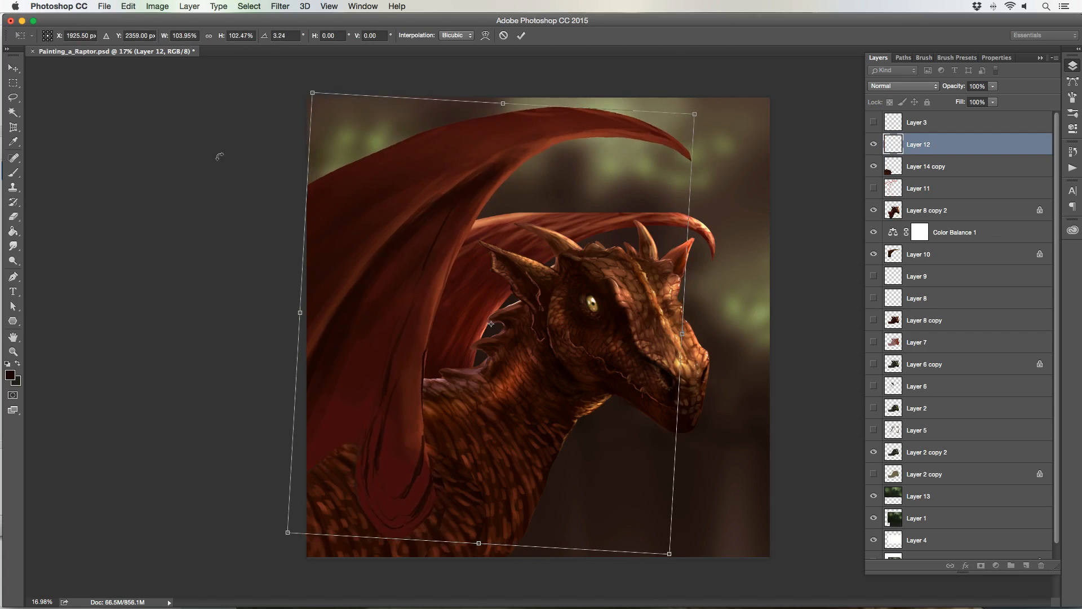
key("Return")
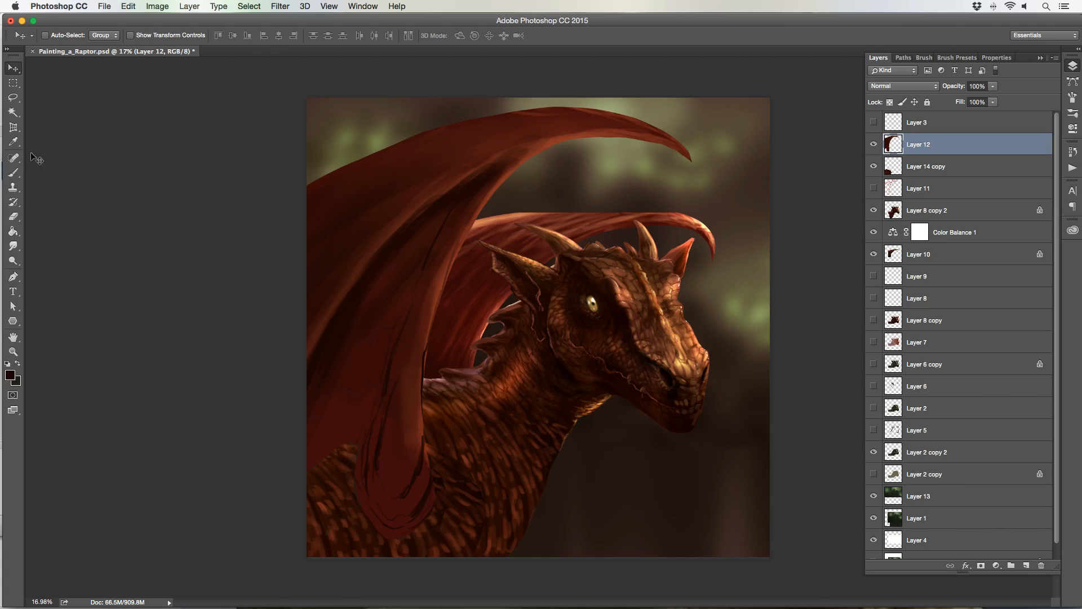
- Lock Layer 12's transparent pixels, sample a light orange from the dragon's head and paint thin highlights on the wing's inner ridge at size 25
left_click(13, 172)
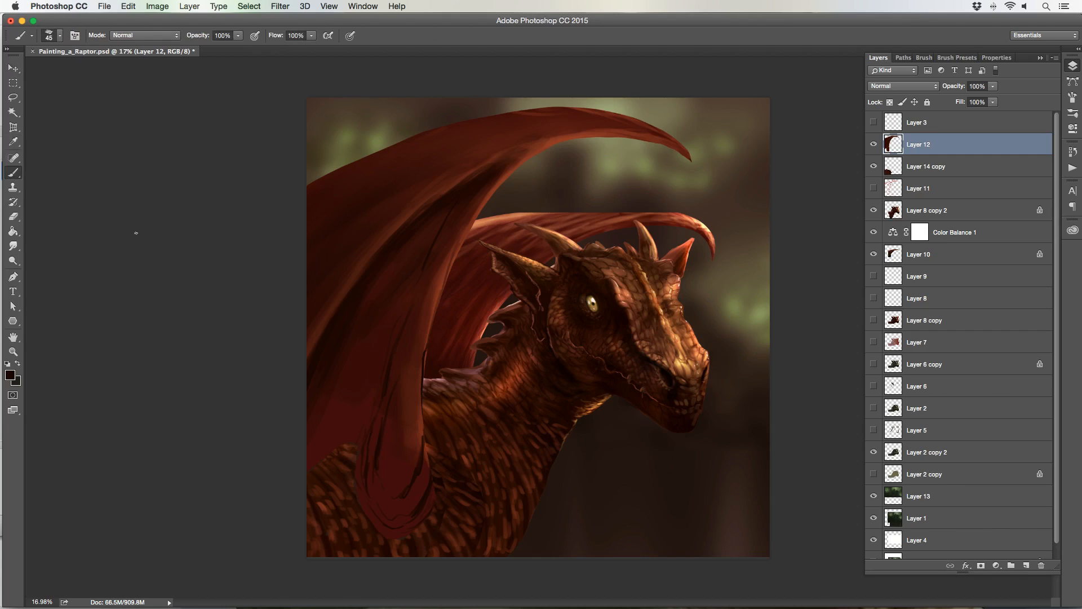
left_click(453, 410, "alt")
left_click(509, 379, "alt")
left_click(430, 409, "alt")
key("[")
key("[")
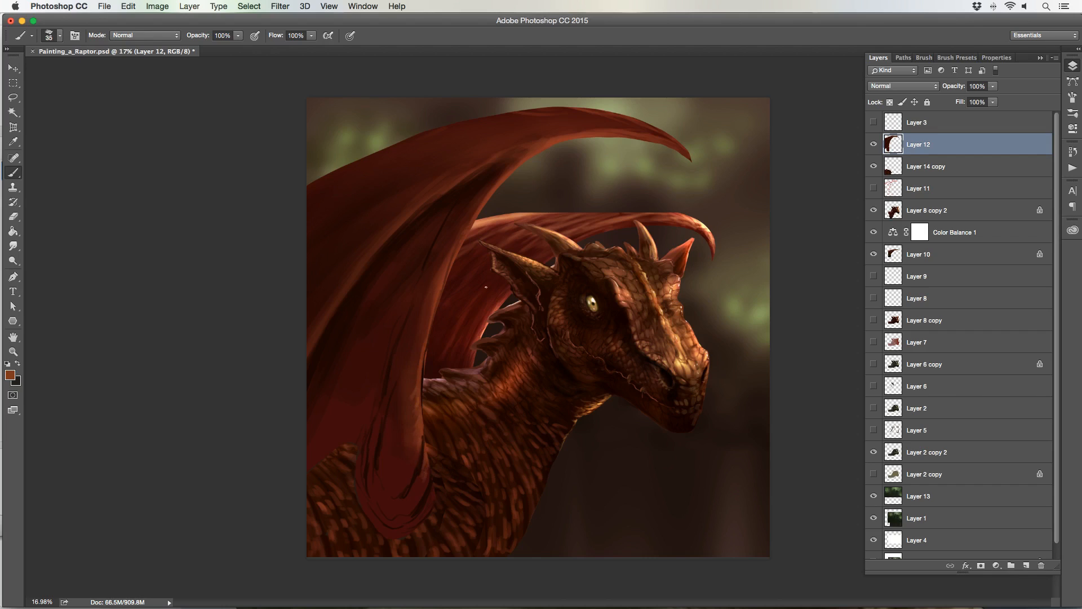
left_click(889, 102)
left_click(657, 310, "alt")
key("bracketright")
key("bracketleft")
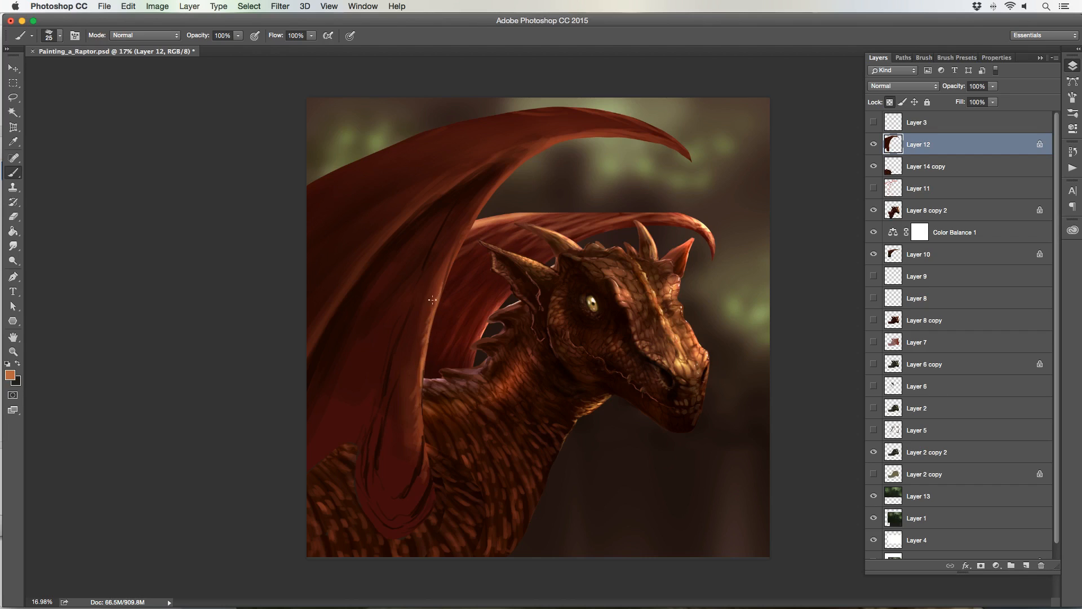
- Extend the orange highlights from the elbow along the nearer wing's inner edge to its tip, enlarging the brush to 40
key("bracketright")
key("bracketright")
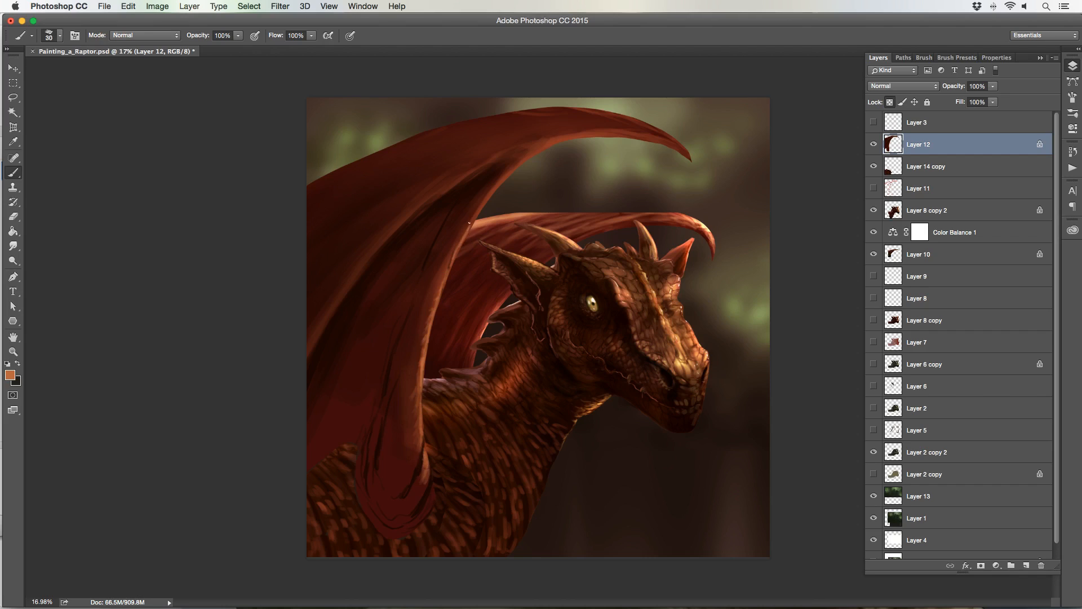
key("bracketright")
key("bracketright")
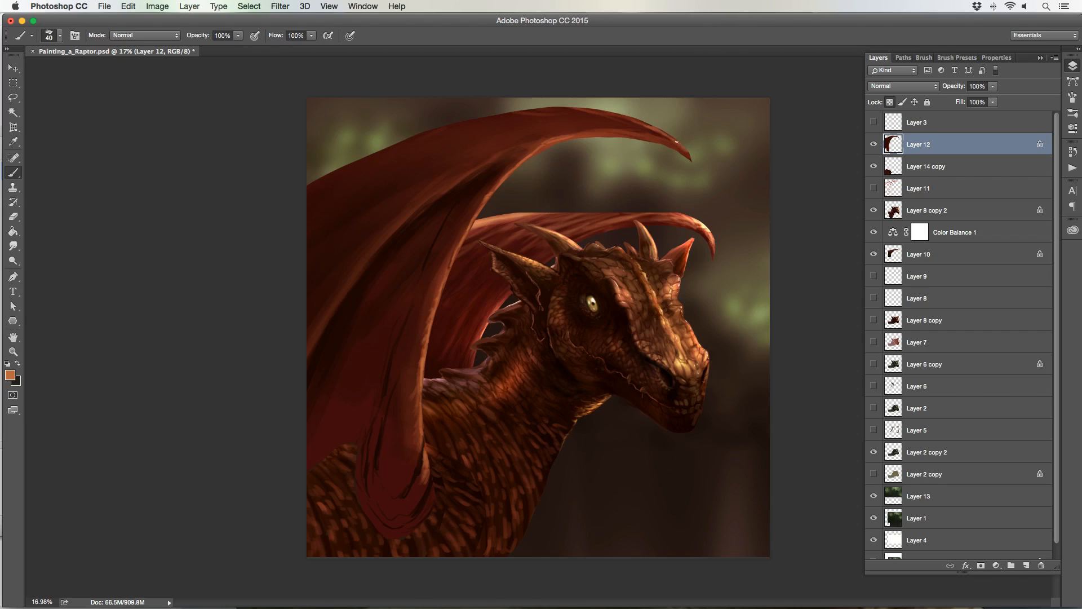
- Highlight the nearer wing's top edge, inner curve and long membrane ridge in orange with a brush of about 35
key("bracketleft")
left_click_drag(588, 111, 440, 127)
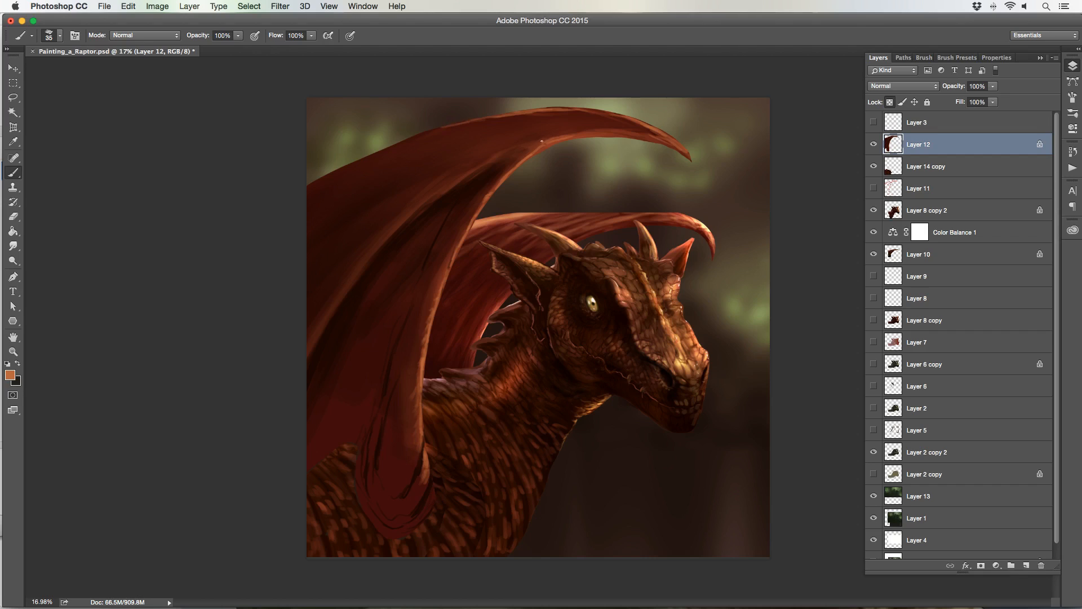
mouse_move(541, 141)
left_mouse_down()
mouse_move(496, 154)
mouse_move(570, 136)
left_mouse_up()
left_click_drag(503, 154, 418, 205)
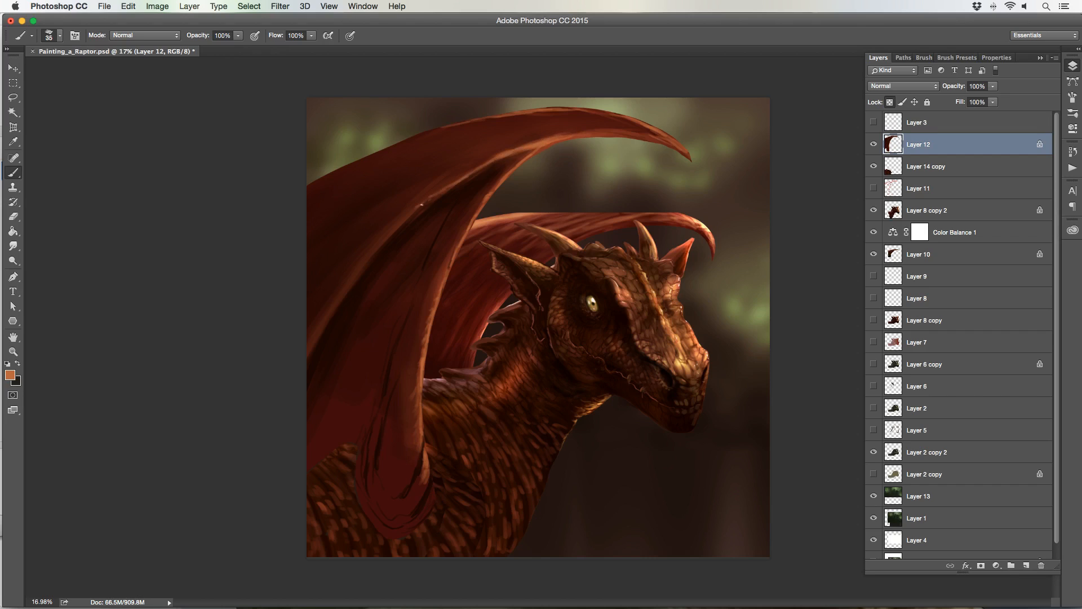
key("bracketright")
left_click_drag(366, 262, 339, 294)
key("bracketleft")
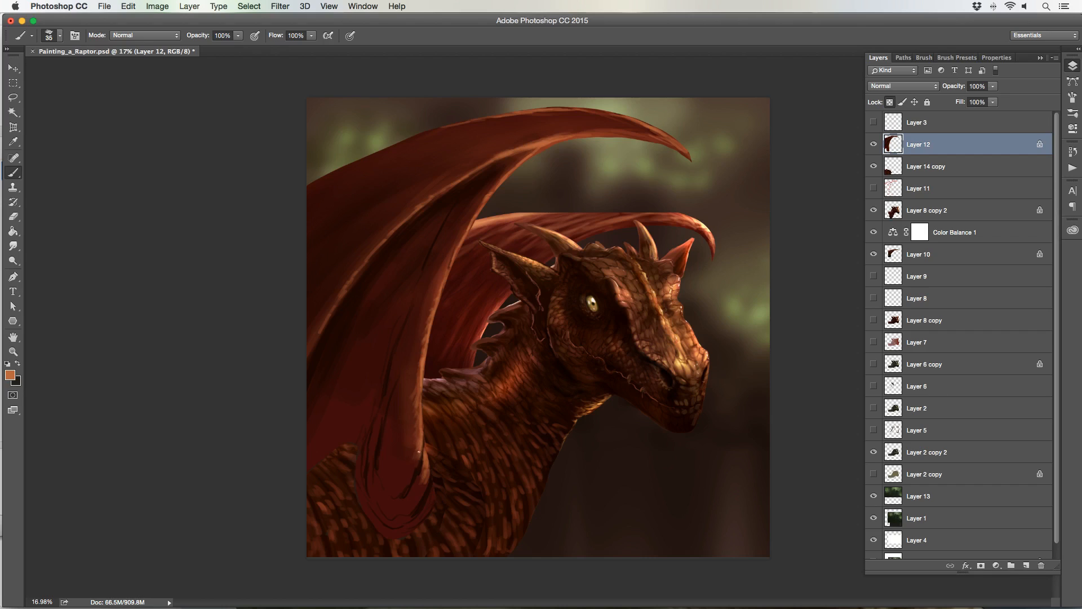
- Strengthen the orange highlights on the wing's elbow and membrane ridge, enlarging the brush up to 100
key("bracketright")
key("bracketleft")
key("bracketright")
key("bracketright")
key("bracketright")
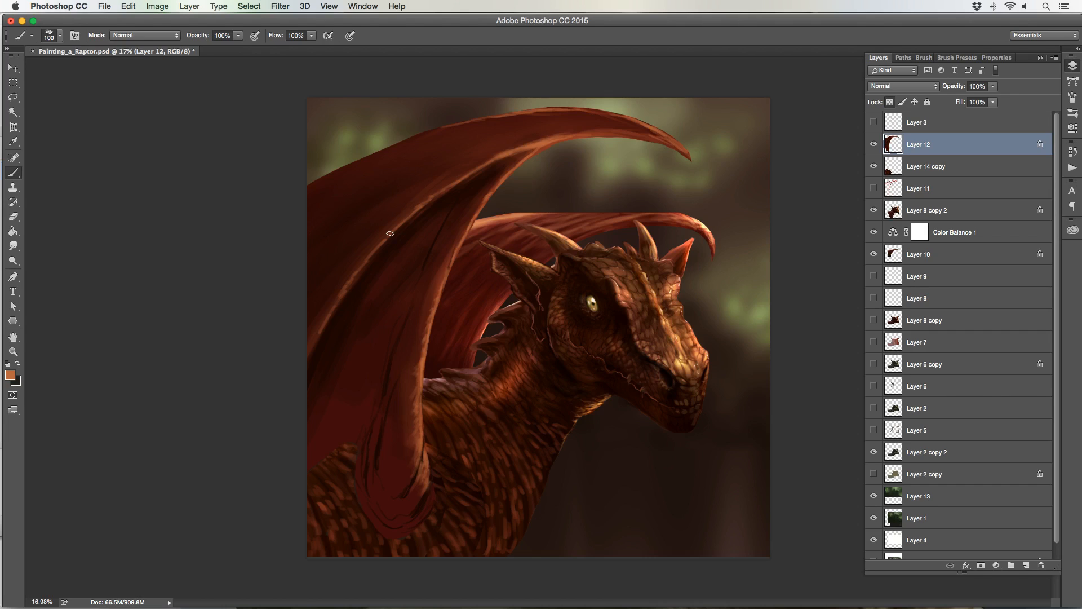
- Toggle the wing and body layers' visibility to identify their contents, and select the far wing's layer, Layer 10
left_click(874, 144)
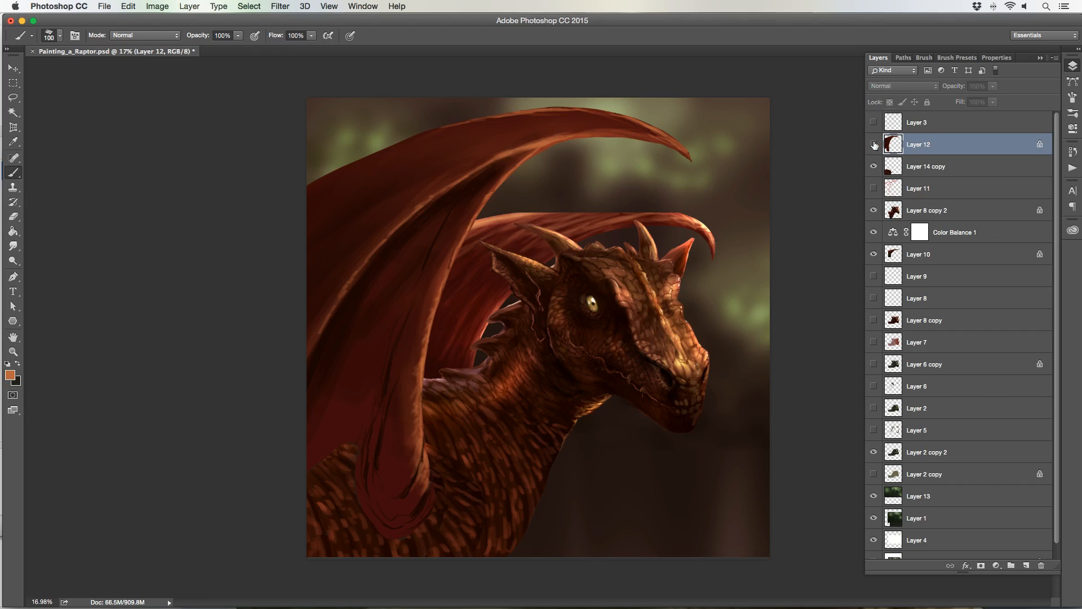
left_click(873, 144)
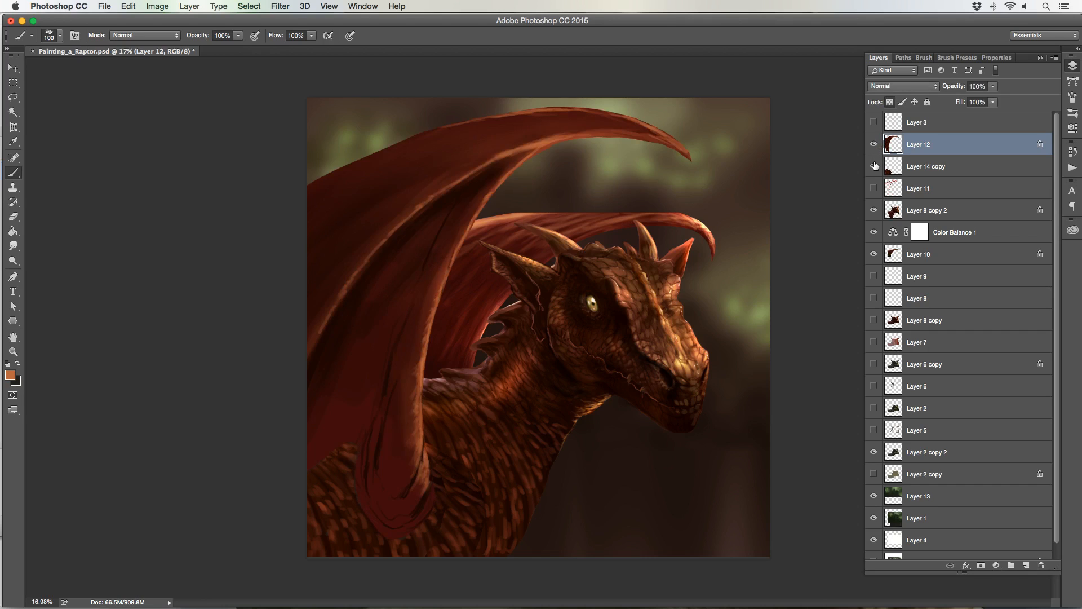
left_click(874, 166)
left_click(874, 166)
left_click(874, 254)
left_click(874, 254)
left_click(940, 255)
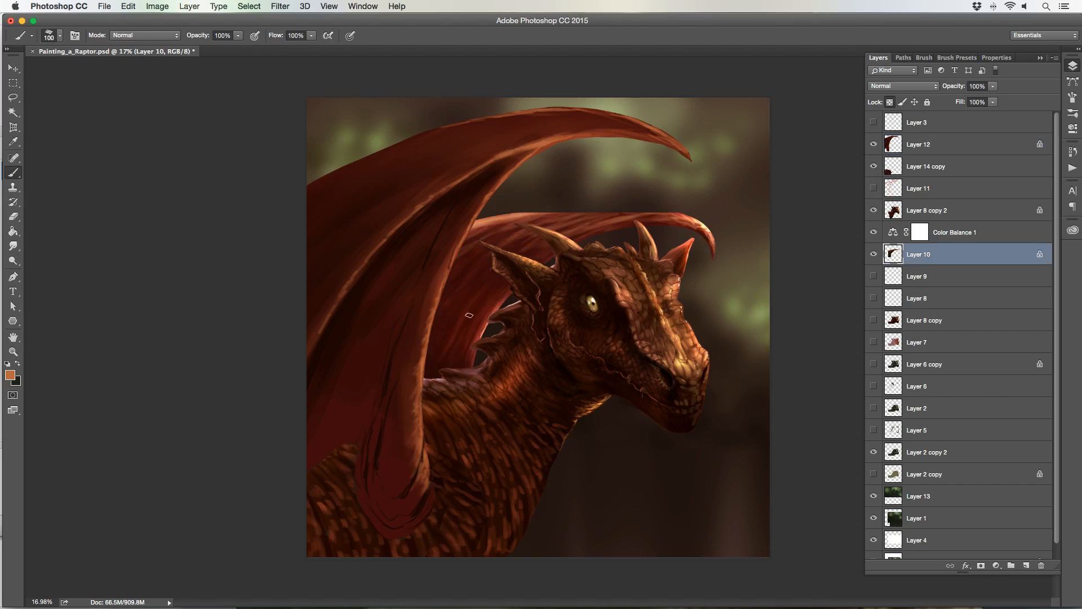
- Lasso a narrow curved strip along the far wing's flat top edge, arching slightly beyond the existing paint
left_click(13, 351)
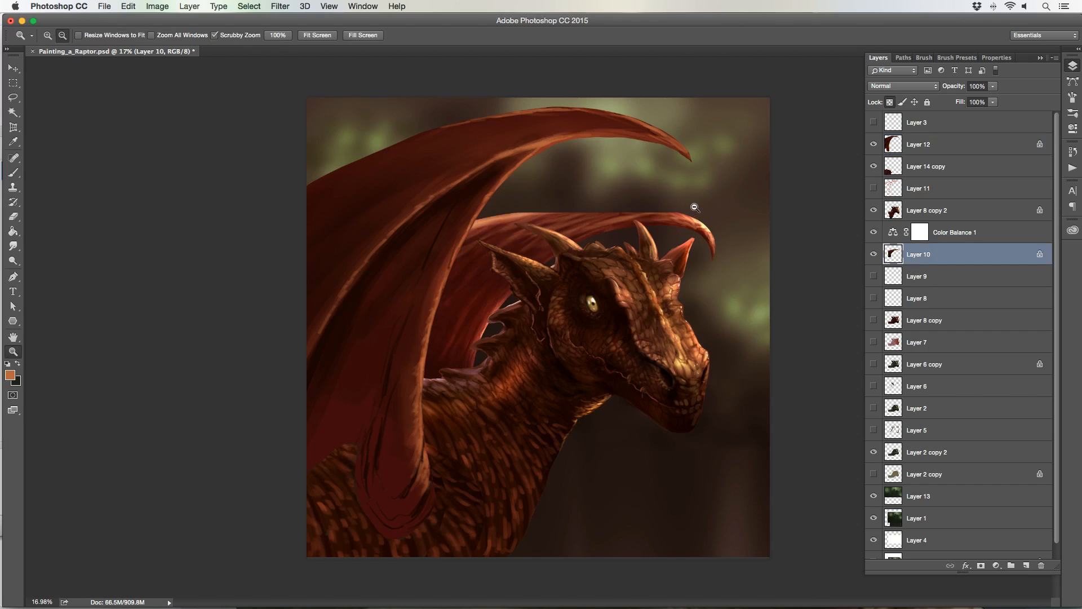
left_click_drag(693, 208, 708, 205)
left_click_drag(776, 198, 671, 213)
left_click_drag(586, 196, 604, 188)
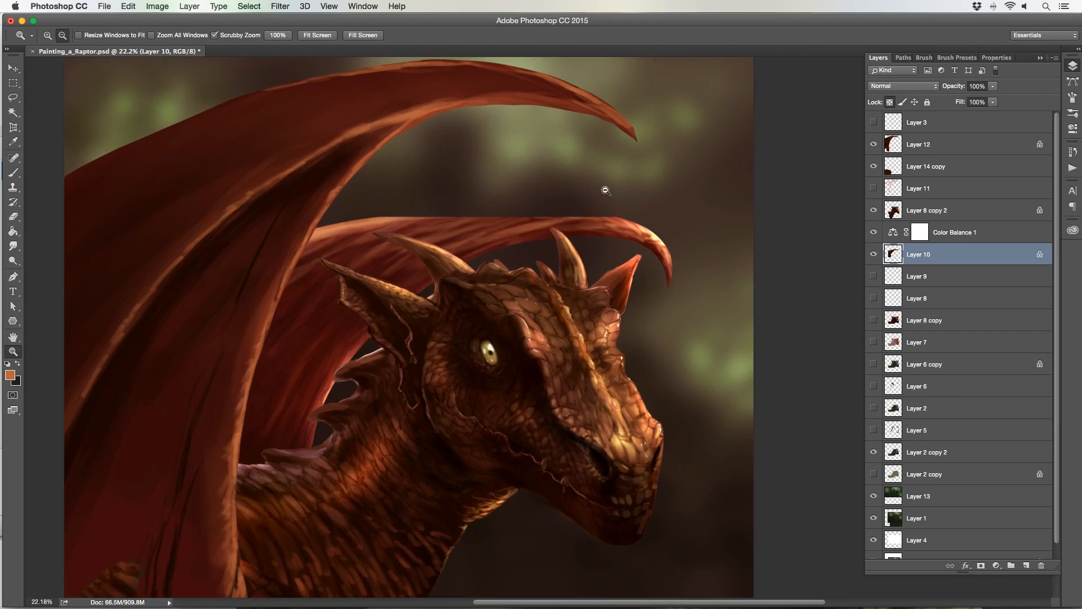
scroll(590, 191, "up", 3)
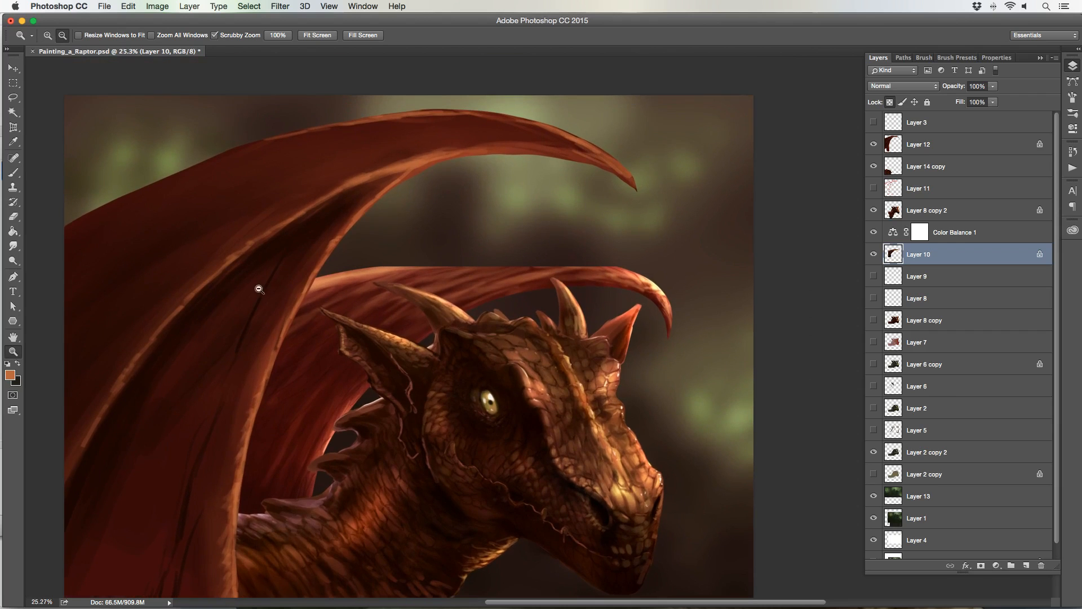
key("r")
left_click_drag(237, 244, 535, 139)
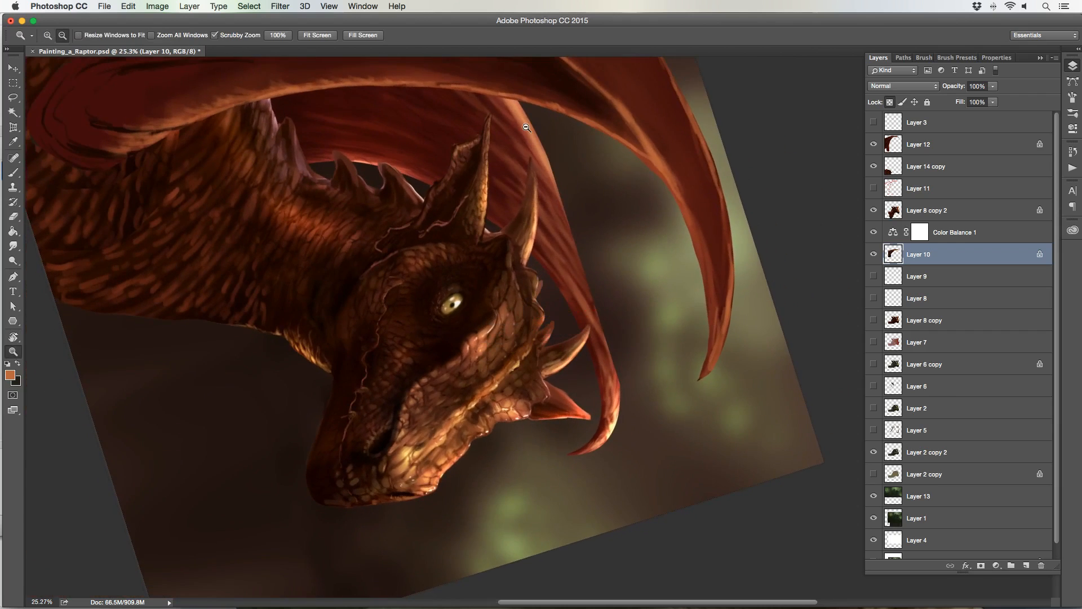
key("l")
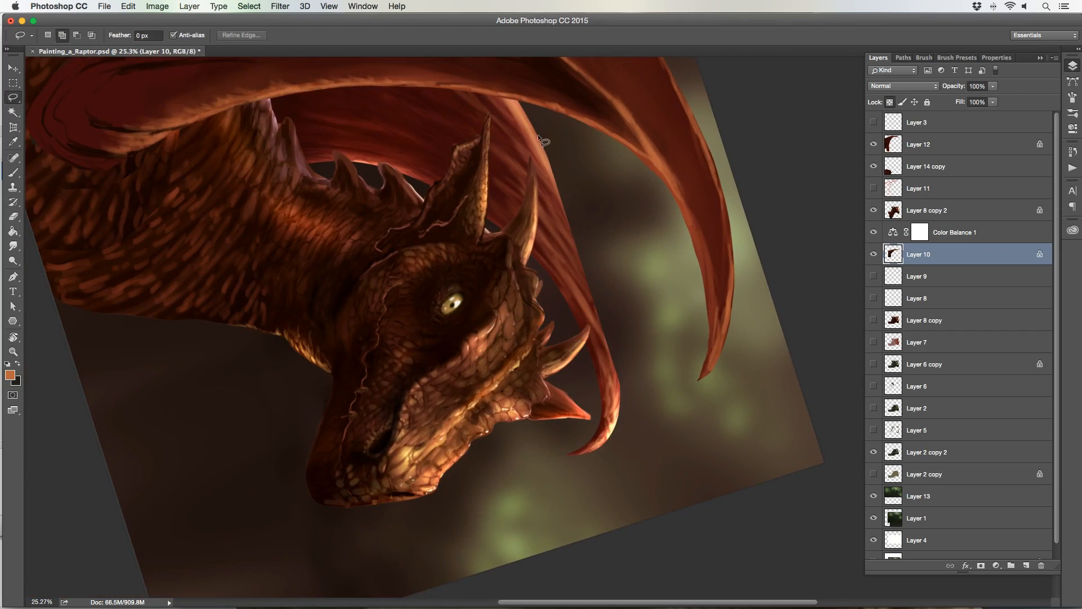
mouse_move(529, 122)
left_mouse_down()
mouse_move(567, 186)
mouse_move(610, 318)
left_mouse_up()
left_click_drag(519, 142, 513, 108)
- Unlock Layer 10's transparent pixels and smudge the far wing's top edge out to the selection's curve with a brush up to 100
left_click(13, 245)
left_click(60, 36)
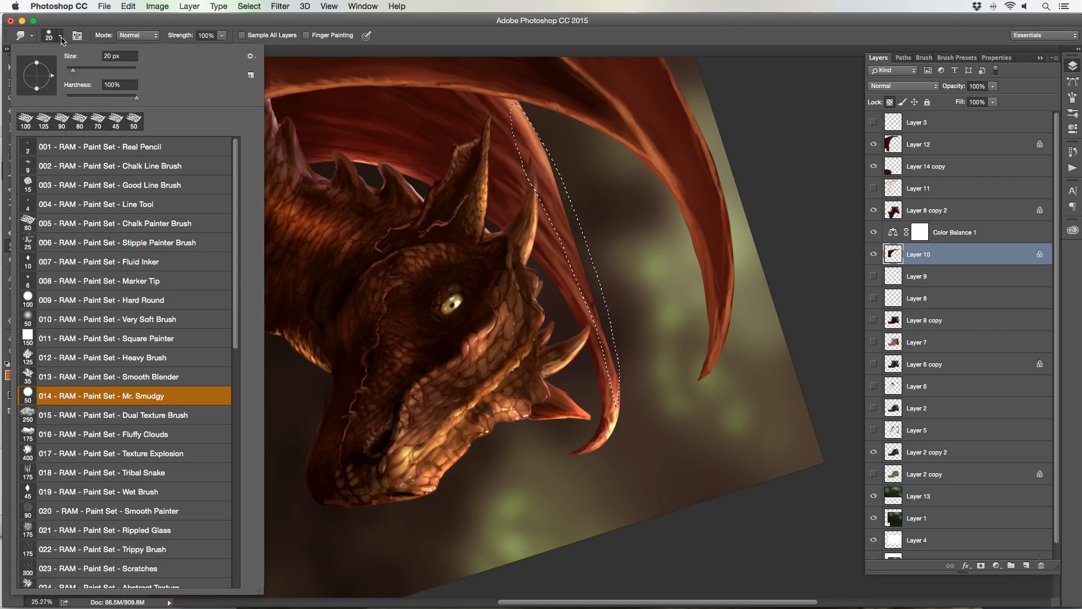
left_click(61, 37)
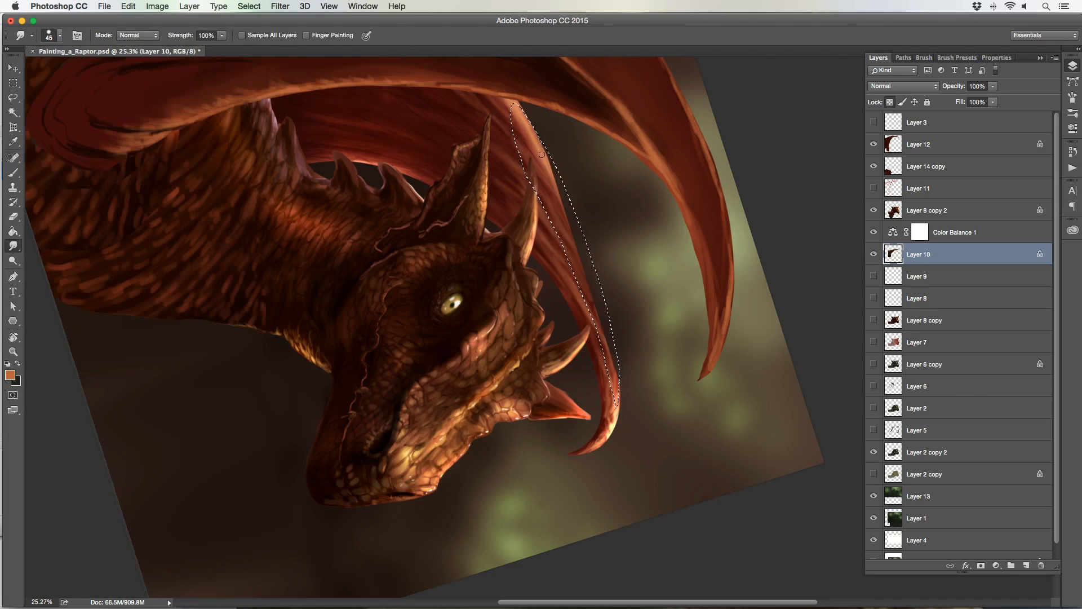
key("bracketright")
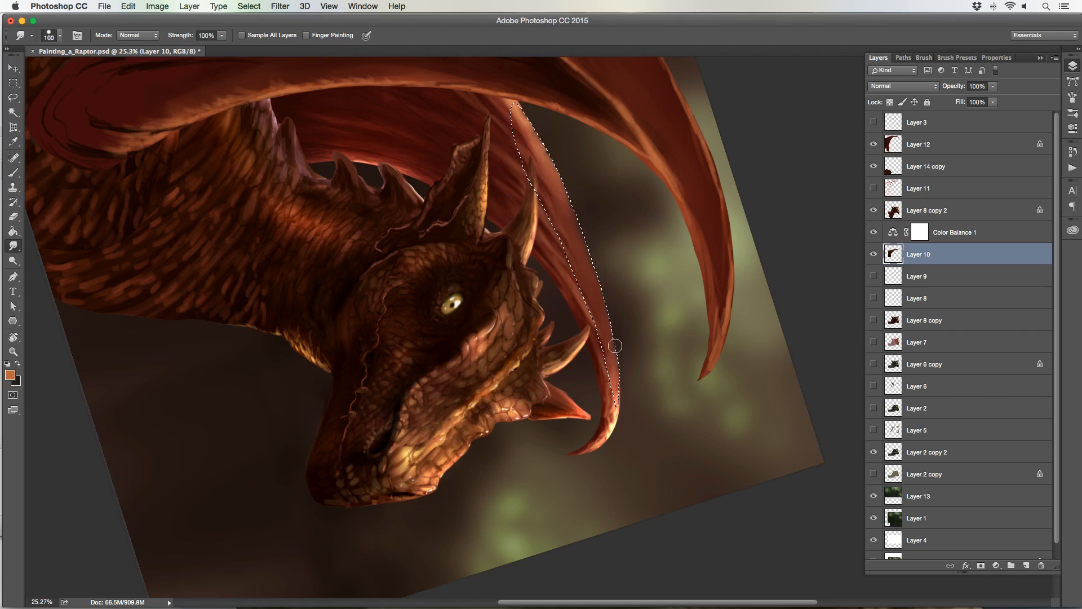
key("bracketleft")
left_click(14, 337)
double_click(15, 338)
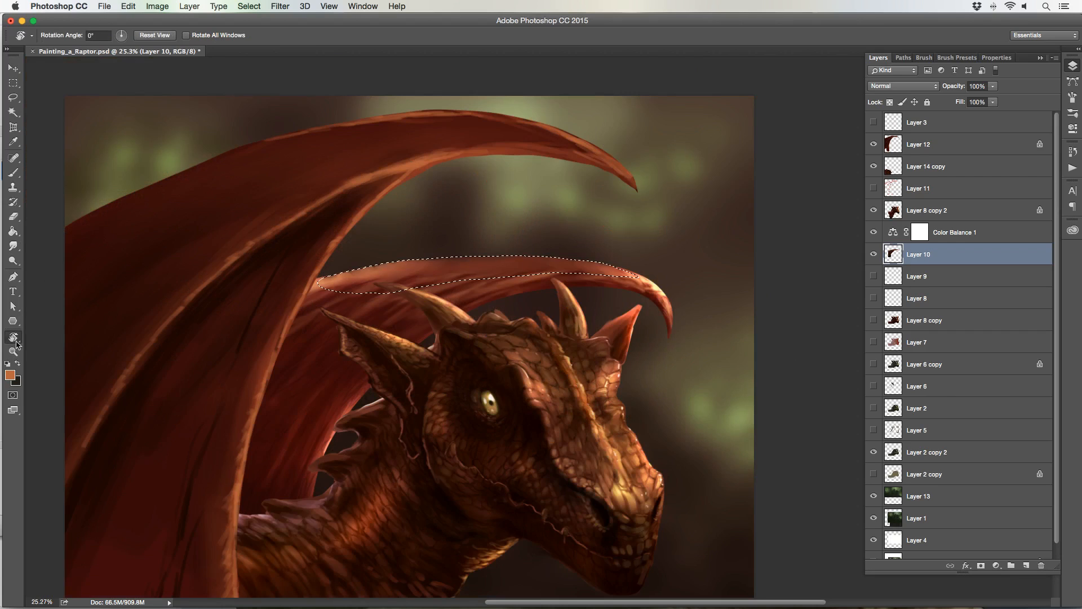
key("super+d")
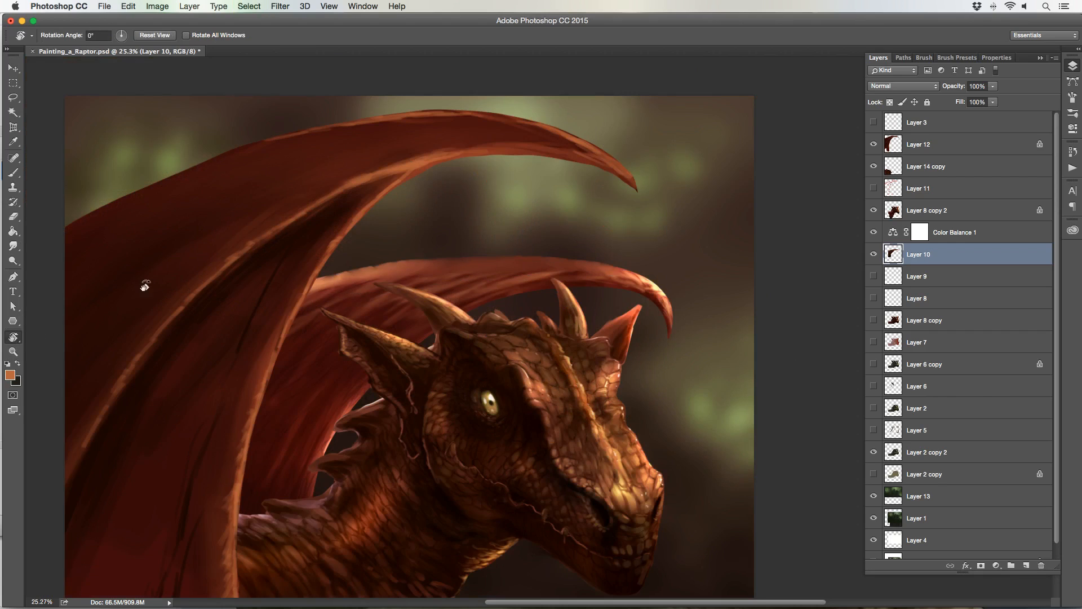
- Restore the strip selection and highlight the far wing's top edge in pale yellow sampled from its tip, with a brush of about 40
key("super+shift+d")
key("b")
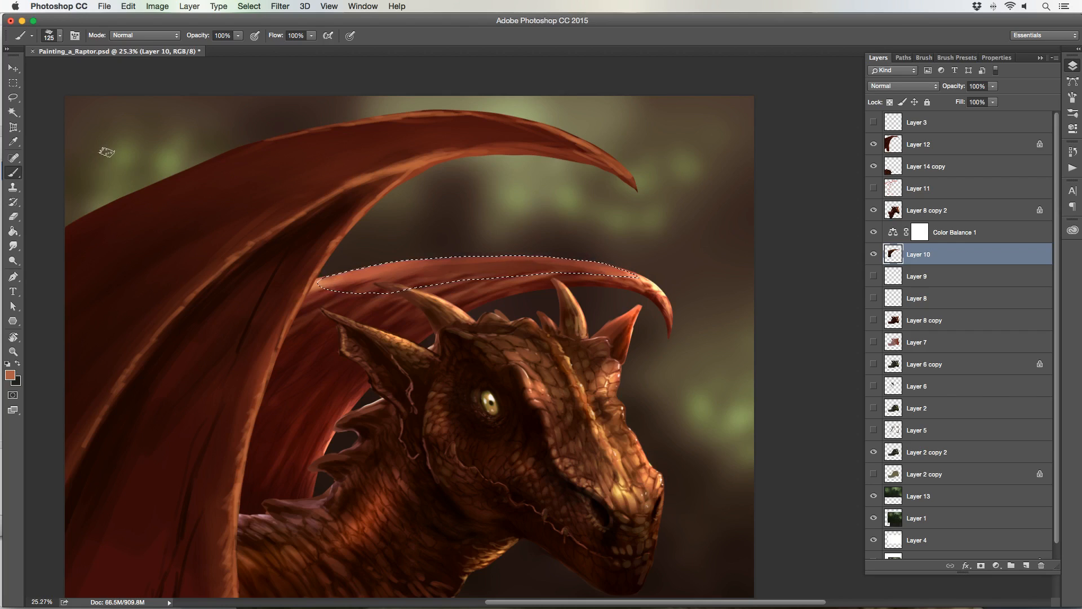
left_click(656, 284, "alt")
key("bracketleft")
key("bracketleft")
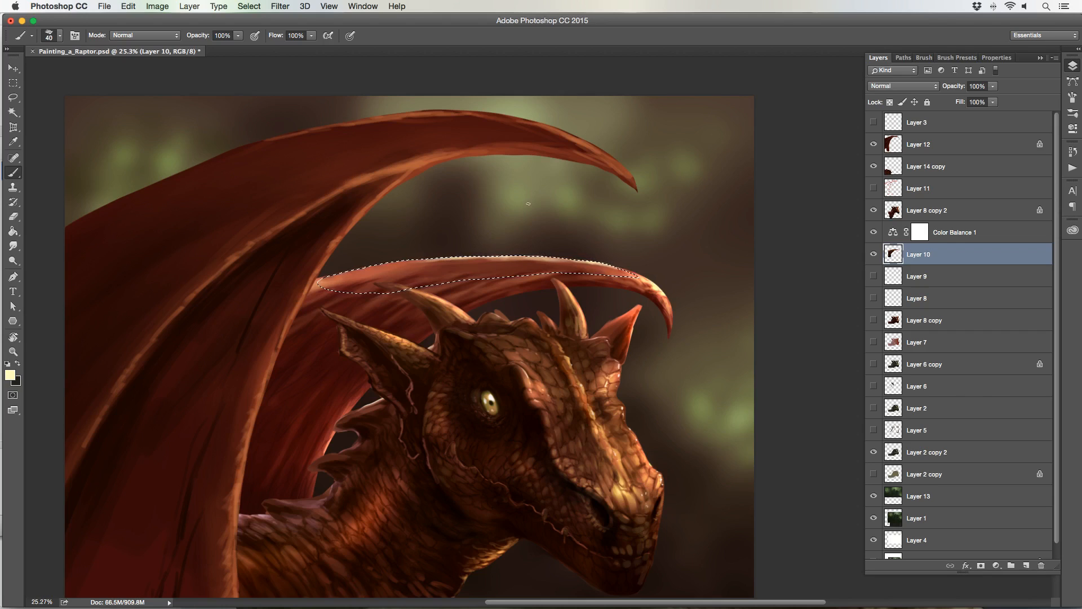
key("super+d")
- Select the nearer wing's layer, Layer 12, and add pale yellow highlights along its top edge towards the tip
left_click(15, 352)
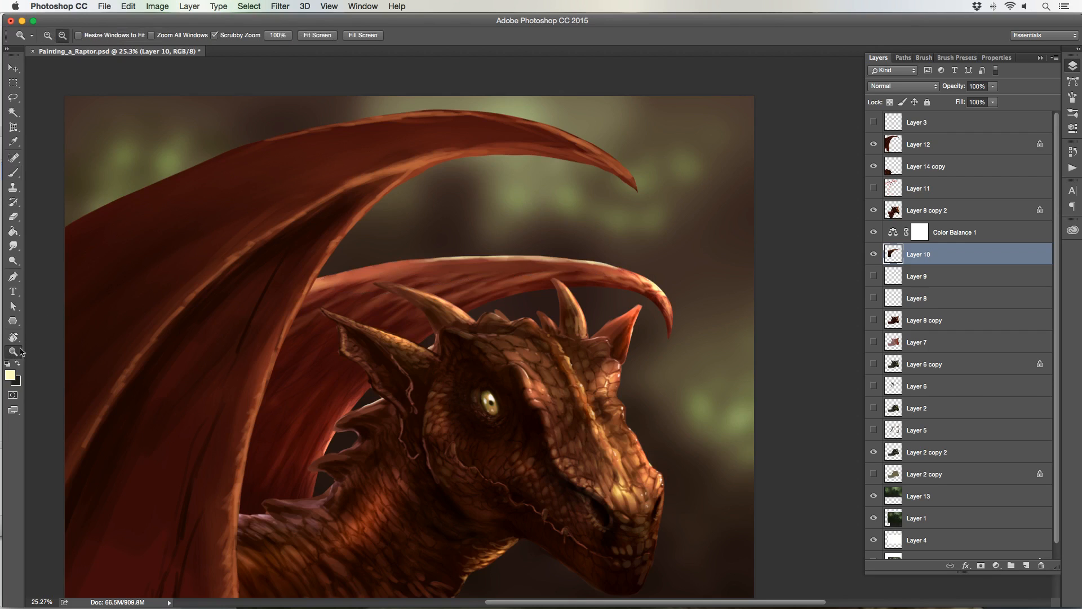
left_click(333, 333, "alt")
left_click_drag(487, 325, 507, 326)
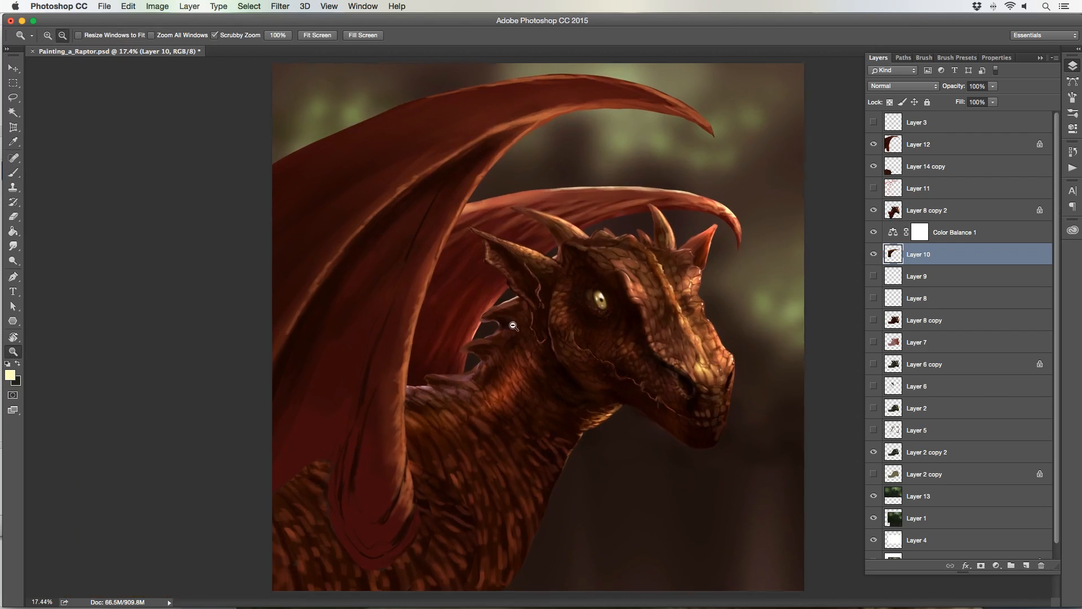
left_click(14, 173)
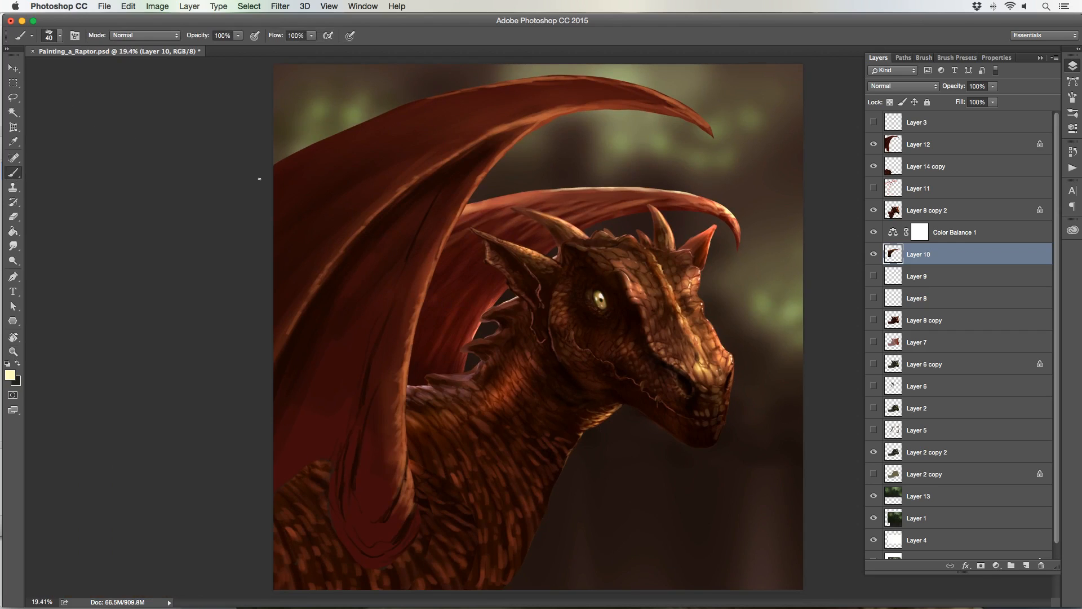
key("bracketright")
key("bracketright")
key("bracketleft")
key("bracketleft")
left_click(924, 148)
key("bracketright")
key("bracketright")
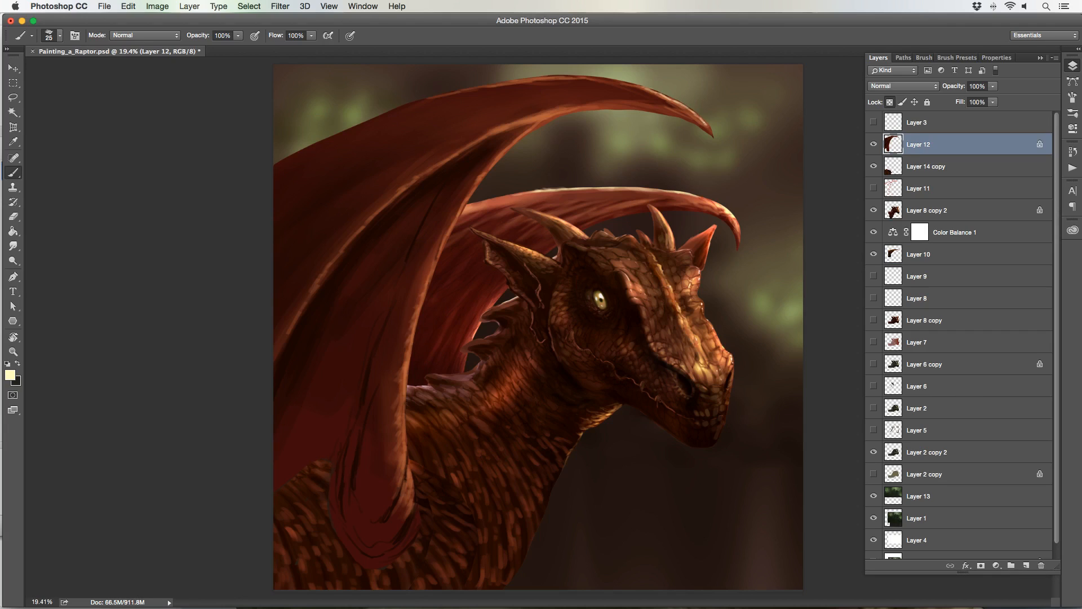
key("bracketright")
left_click_drag(634, 85, 619, 82)
key("bracketright")
- Add thin pale yellow highlights along the nearer wing's inner curve and the start of the membrane ridge with a brush of about 25
key("bracketleft")
key("bracketleft")
left_click_drag(554, 113, 569, 109)
key("bracketleft")
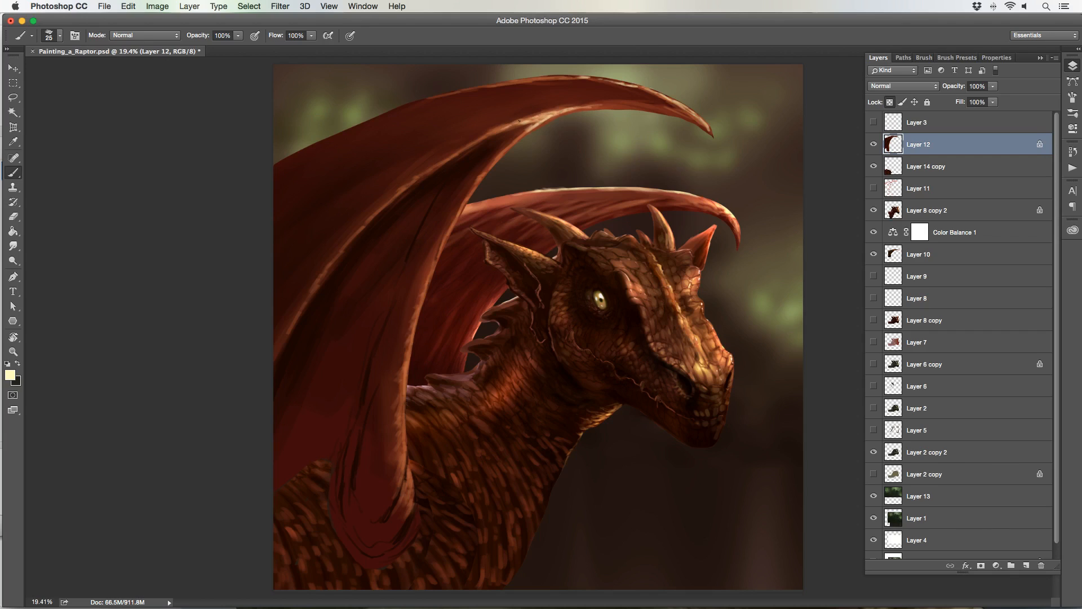
left_click_drag(483, 137, 509, 123)
left_click_drag(610, 105, 616, 106)
left_click_drag(480, 141, 466, 148)
- Extend the pale yellow highlights down the nearer wing's inner edge and long membrane ridge with a brush of 40, and compare with Layer 12 hidden
key("bracketright")
left_click_drag(472, 188, 423, 292)
left_click_drag(298, 315, 304, 305)
left_click_drag(618, 101, 635, 104)
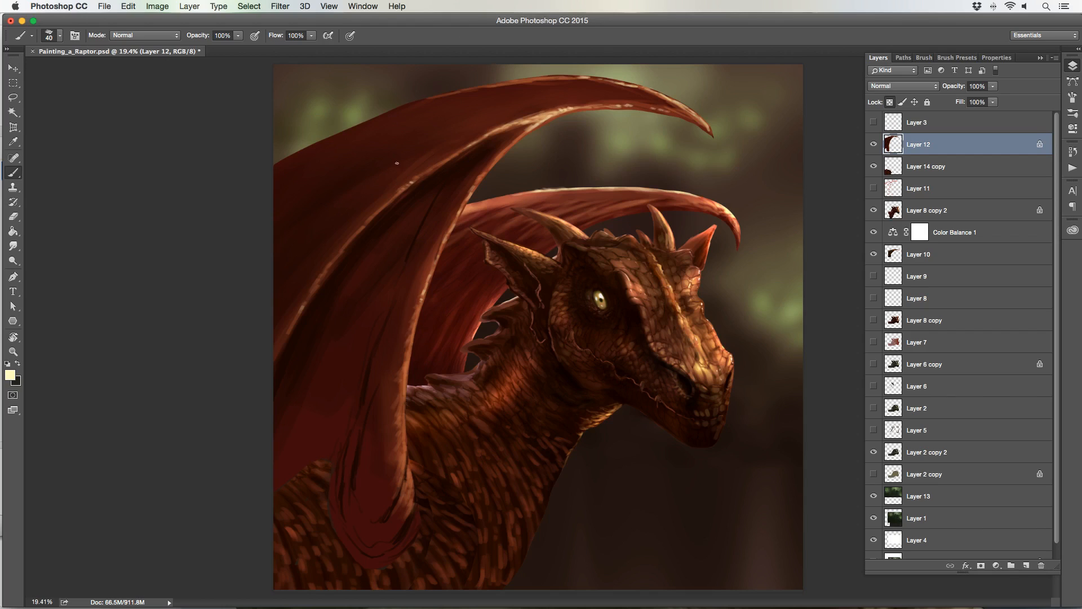
left_click_drag(367, 215, 353, 235)
left_click(873, 144)
left_click(873, 144)
- Sample the wing's orange-brown and brush lighter tones over the nearer wing's lower fold, enlarging the brush from 90 up to 250
left_click(405, 346, "alt")
left_click_drag(392, 316, 401, 287)
key("bracketright")
key("bracketright")
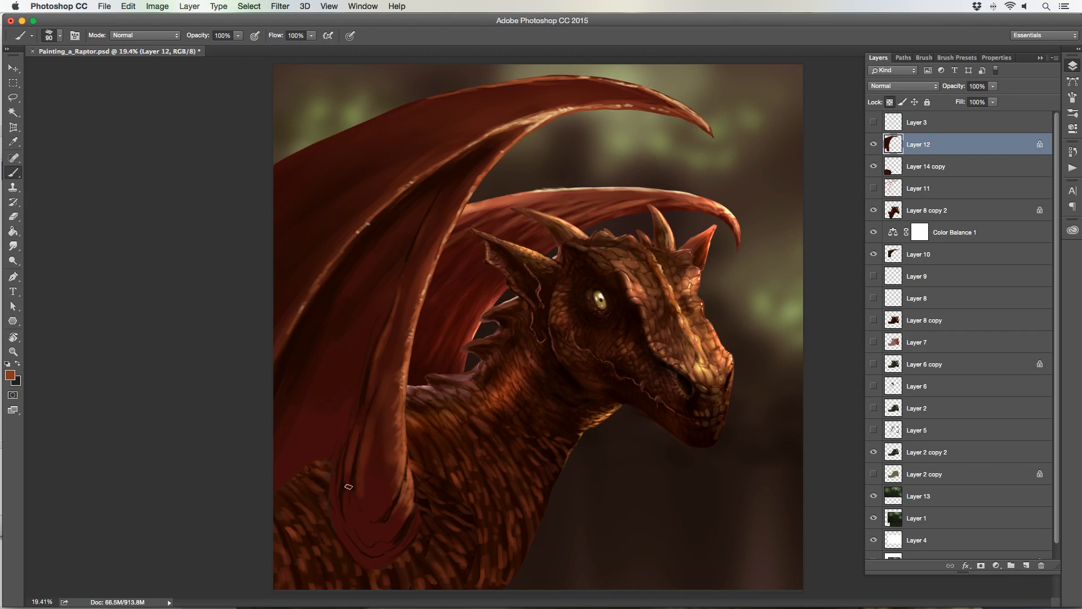
key("bracketright")
key("bracketright")
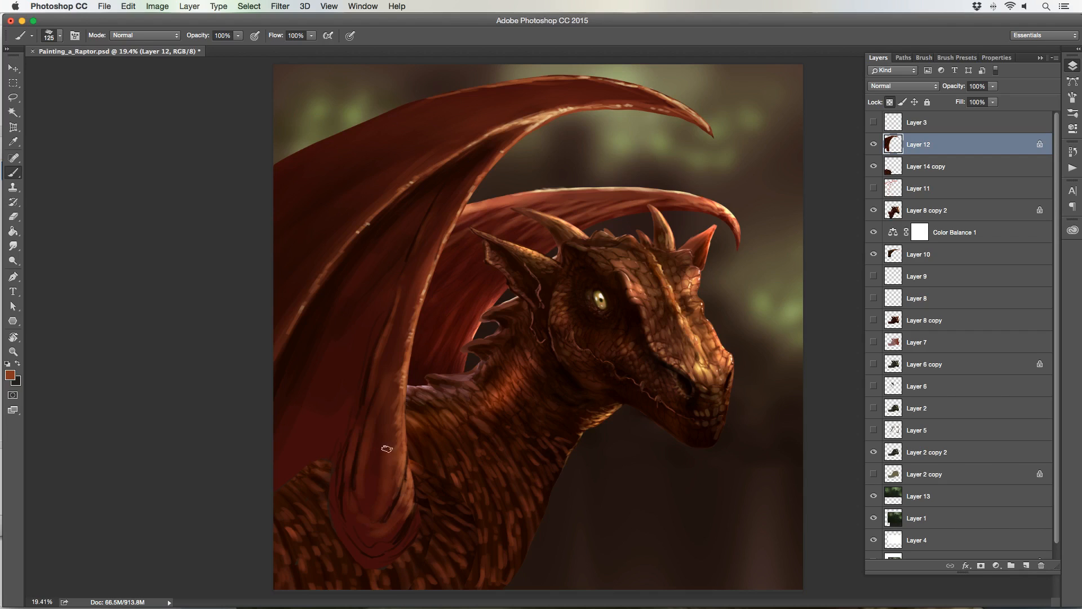
key("bracketleft")
key("bracketleft")
key("bracketleft")
key("bracketleft")
key("bracketright")
key("bracketright")
key("bracketright")
key("bracketright")
key("bracketright")
key("bracketright")
key("bracketright")
key("bracketright")
key("bracketright")
key("bracketright")
key("bracketleft")
key("bracketleft")
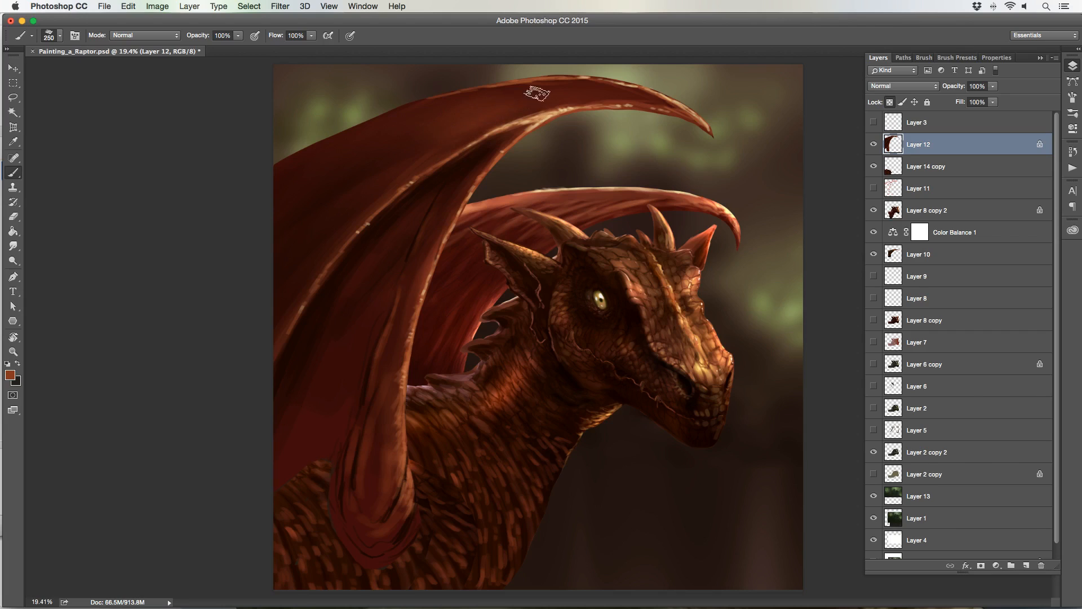
- Sample a light orange from the inner curve and brush soft light over the nearer wing's upper membrane with a brush of 200 to 400
left_click(545, 114, "alt")
key("bracketright")
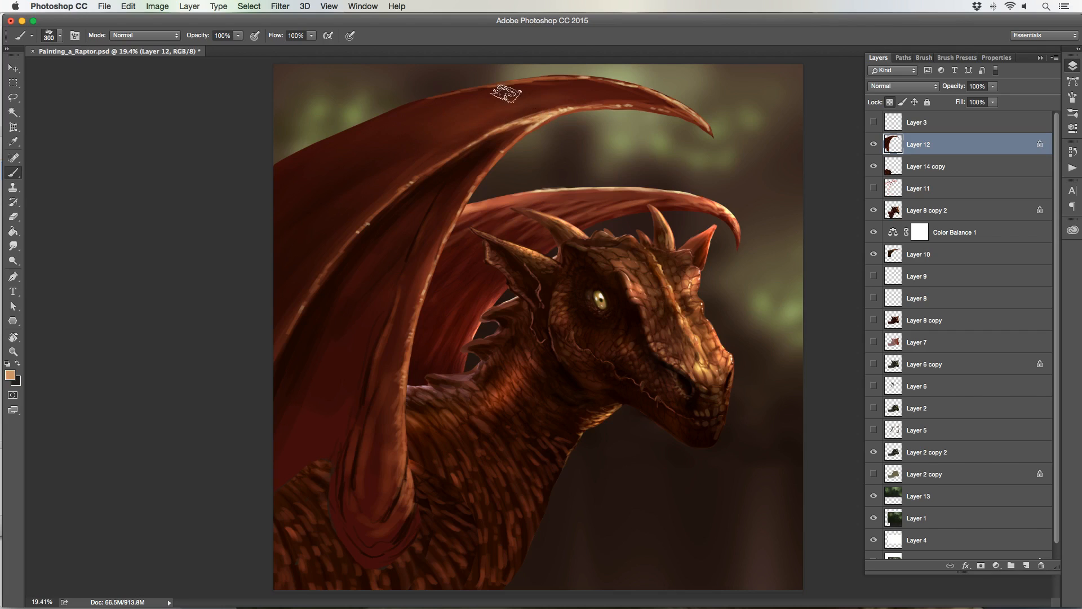
key("bracketright")
key("bracketright")
key("bracketleft")
key("bracketleft")
key("bracketleft")
key("bracketleft")
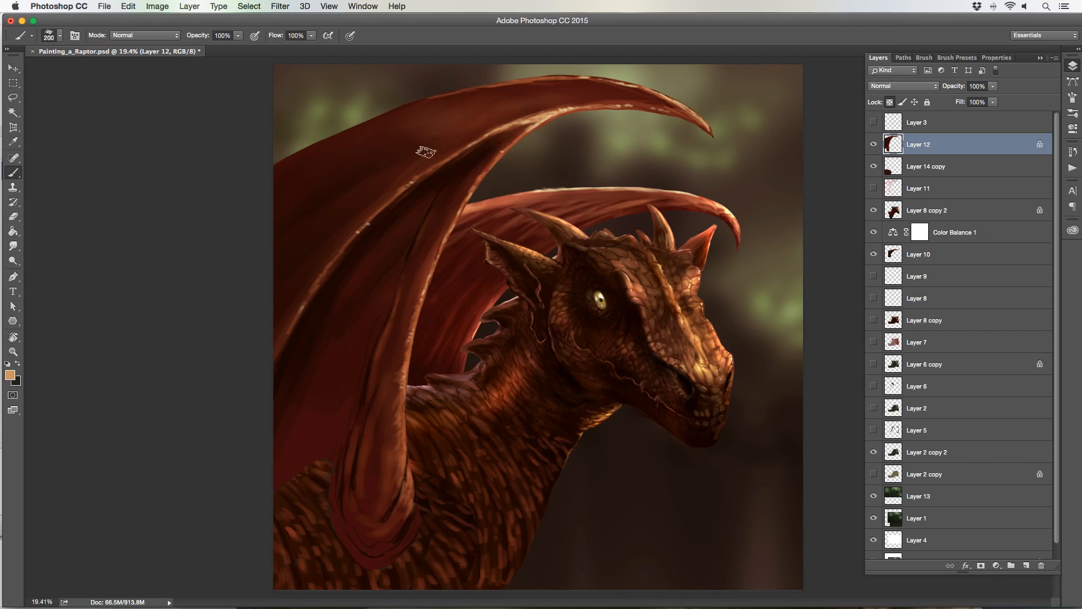
key("bracketright")
key("bracketright")
key("bracketright")
key("bracketright")
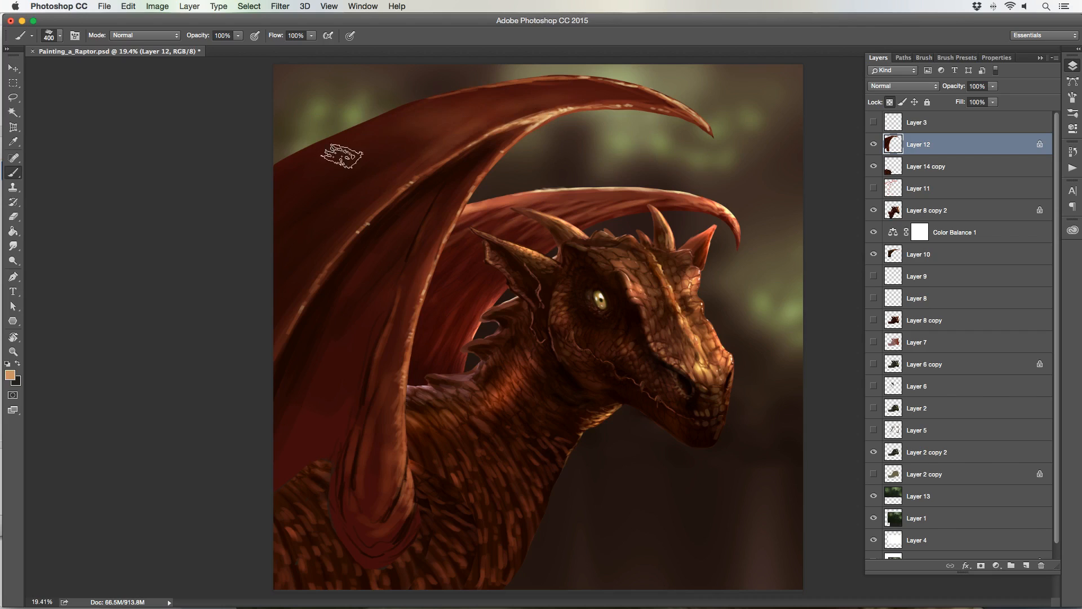
key("bracketleft")
key("bracketleft")
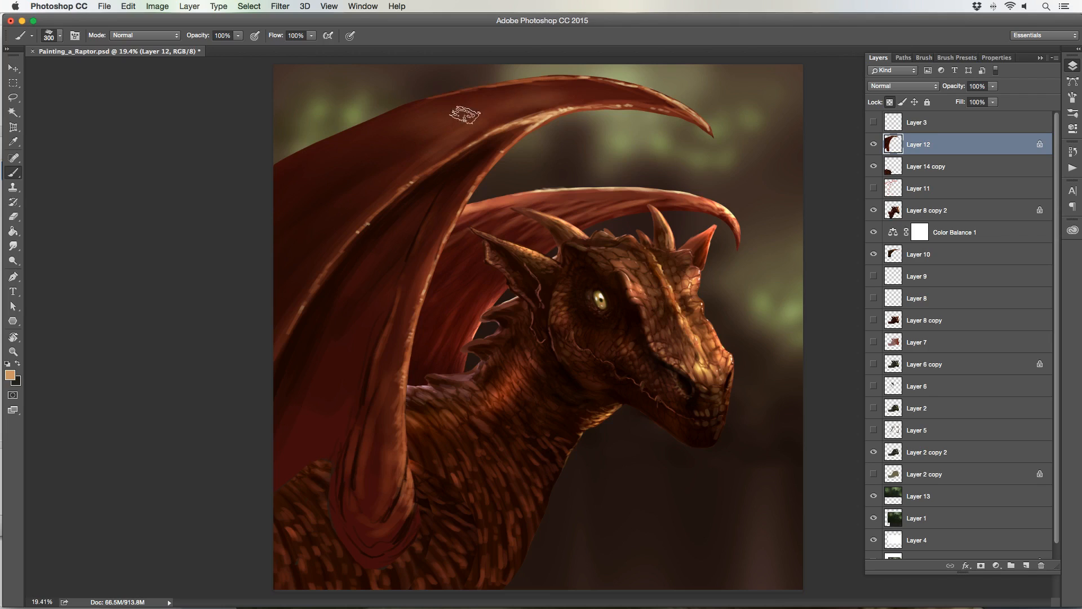
- Brush the light orange softly over the nearer wing's lower membrane between the ridge and inner edge with a brush of about 400
key("bracketleft")
key("bracketright")
key("bracketright")
key("bracketright")
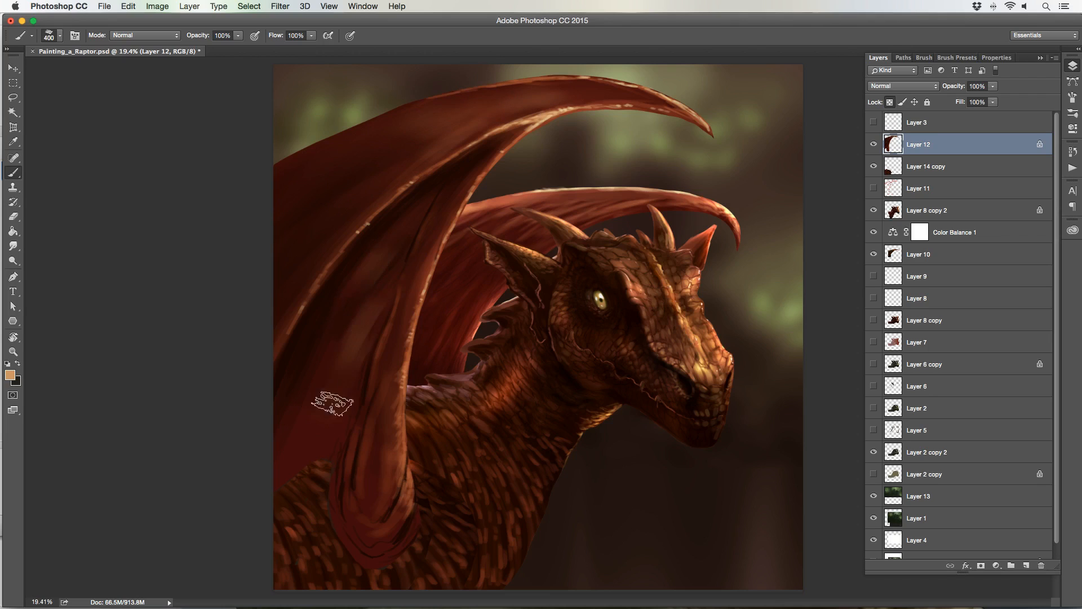
key("bracketleft")
key("bracketleft")
key("bracketleft")
key("bracketleft")
key("bracketleft")
key("bracketleft")
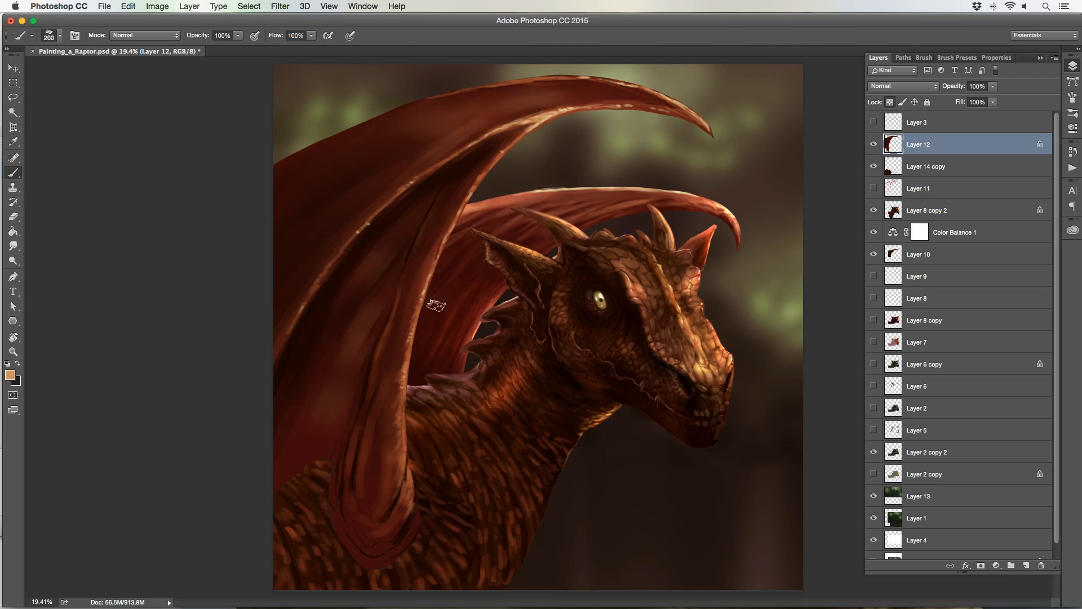
- Select the far wing's layer, Layer 10, and brush soft light orange over its membrane with a brush up to 250
left_click(951, 208)
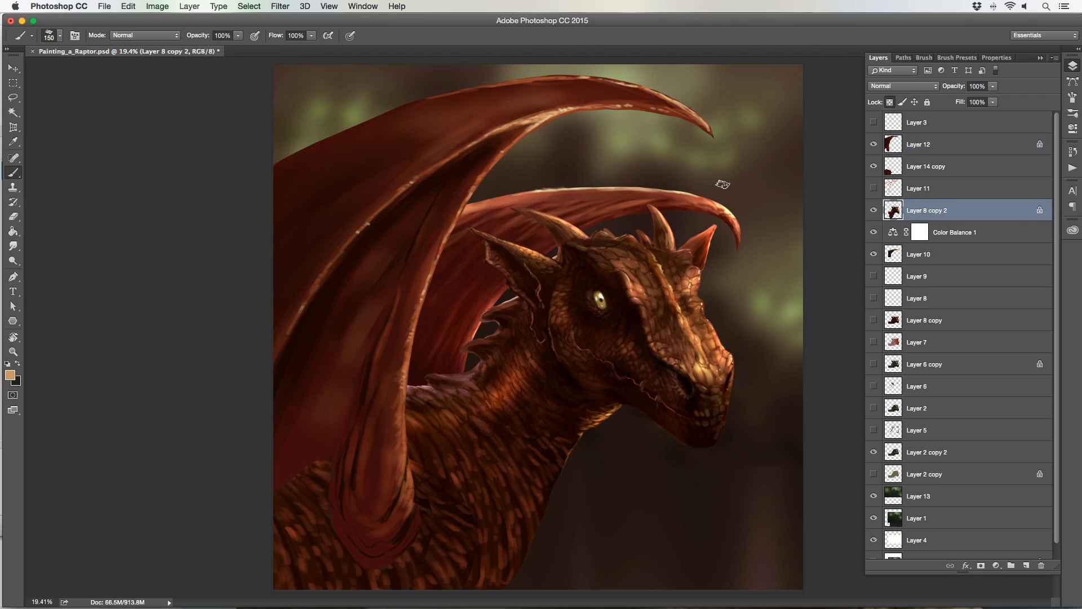
left_click(960, 249)
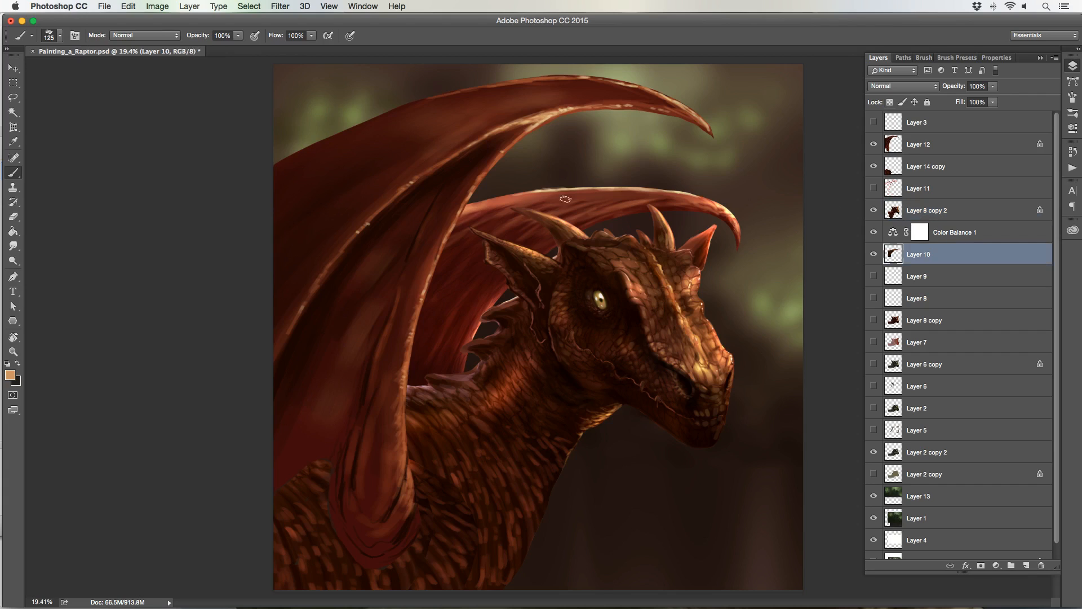
key("bracketright")
key("bracketright")
key("bracketright")
key("bracketright")
key("bracketright")
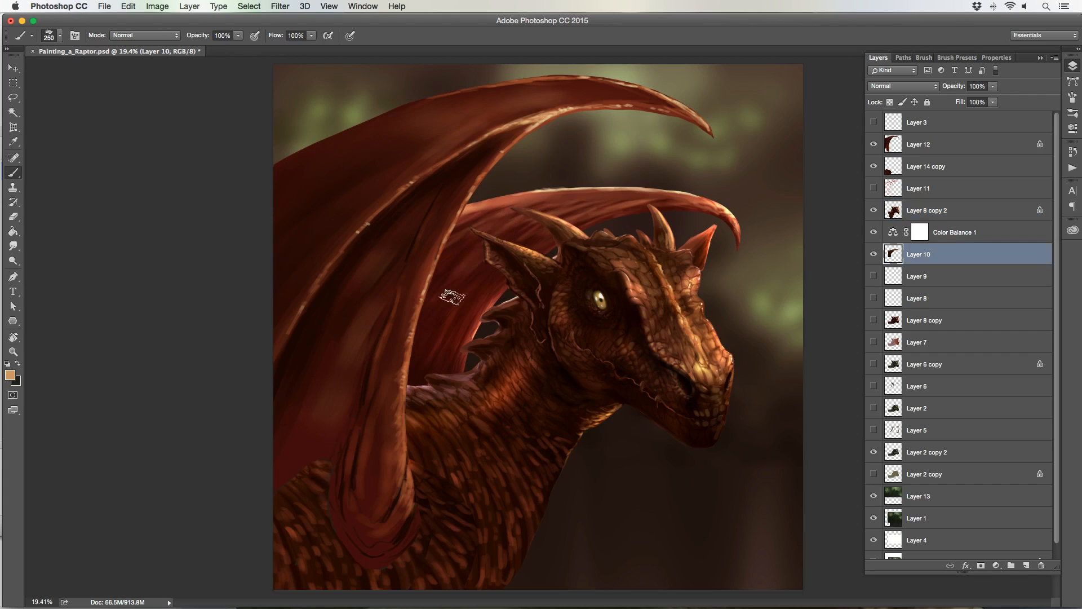
key("bracketleft")
key("bracketleft")
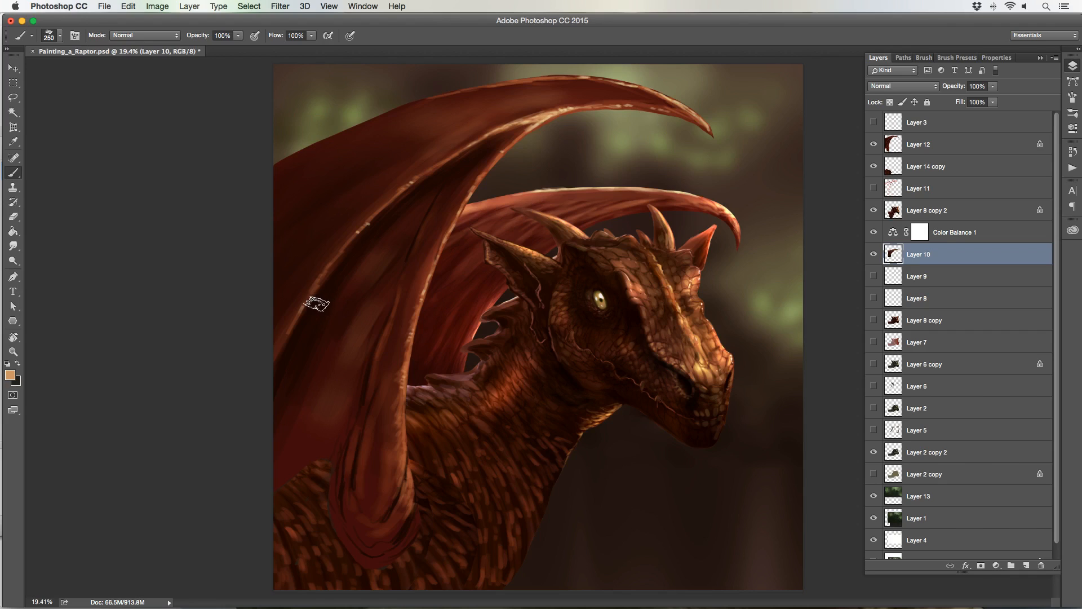
- Select the nearer wing's layer, Layer 12, and brush fine light orange streaks over its membrane with a brush of about 35
left_click(13, 351)
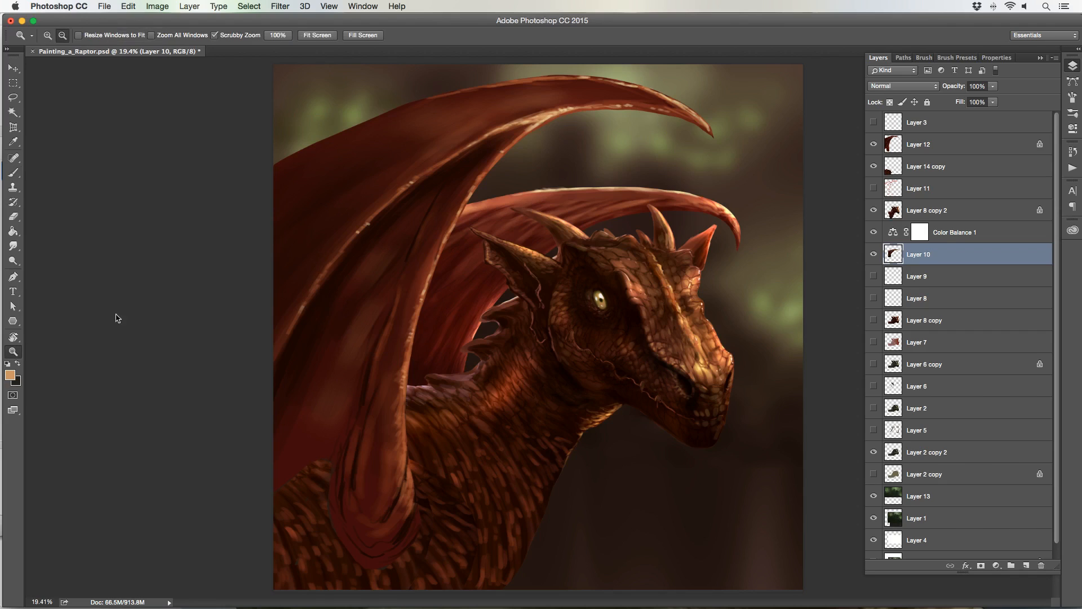
left_click_drag(376, 341, 367, 320)
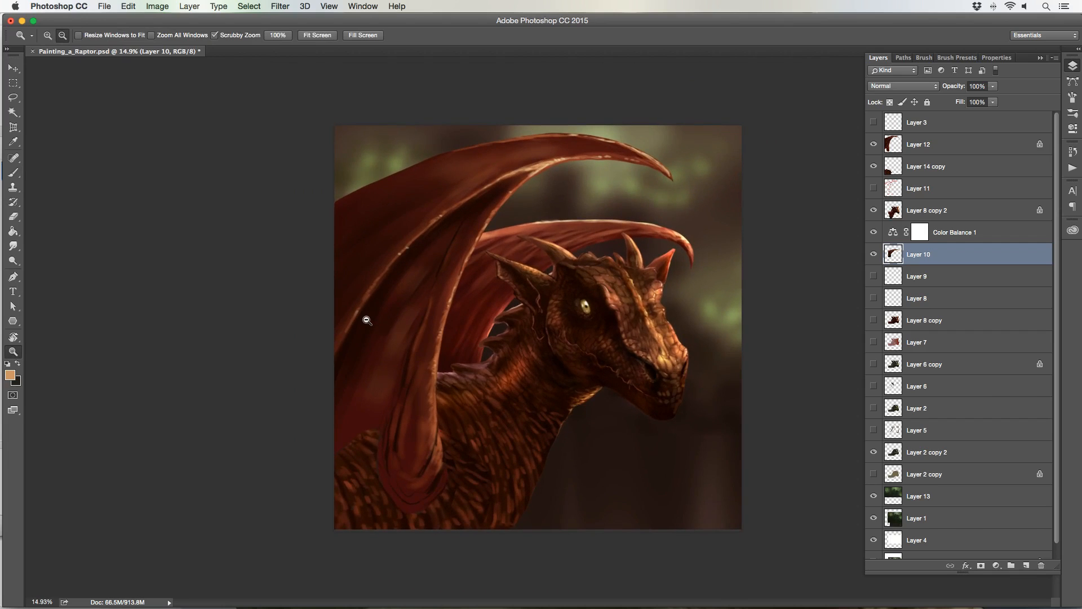
left_click(13, 173)
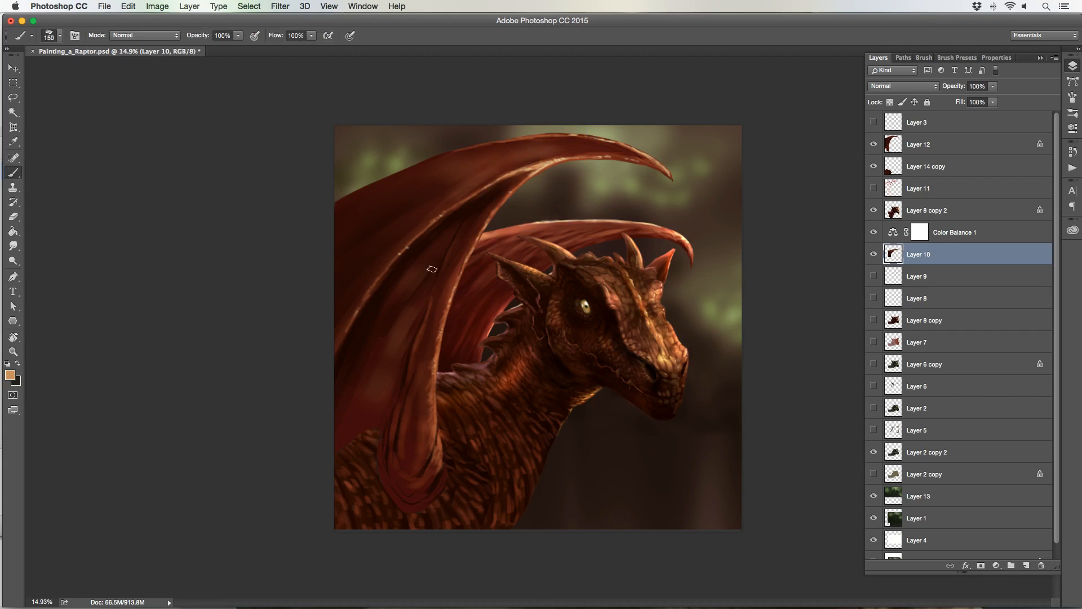
key("bracketleft")
key("bracketleft")
key("bracketleft")
key("bracketleft")
key("bracketleft")
key("bracketleft")
left_click(936, 142)
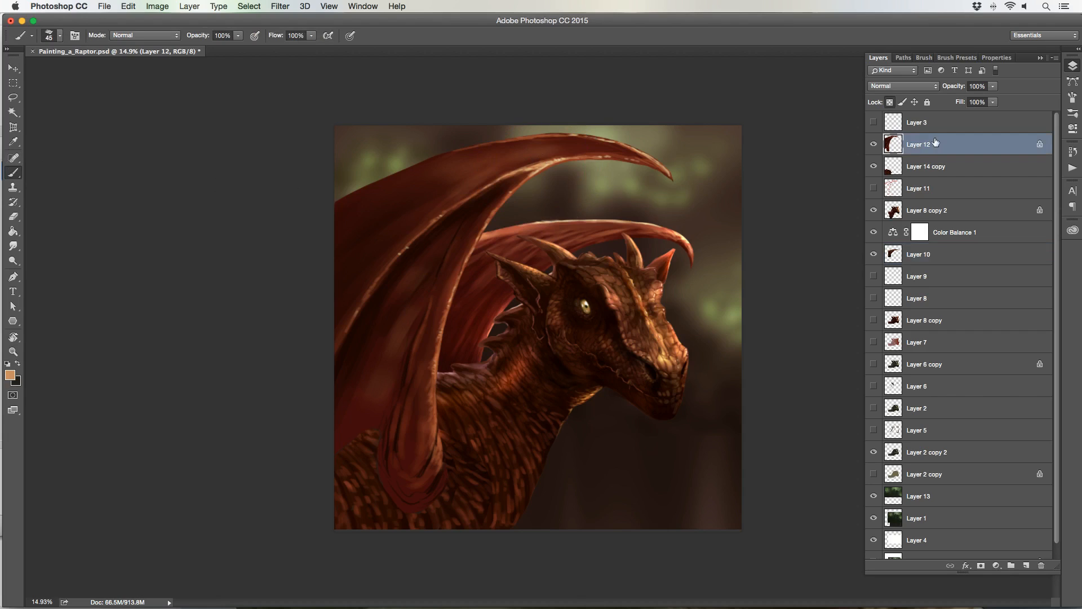
key("bracketleft")
key("bracketleft")
key("bracketleft")
key("bracketright")
key("bracketright")
- Dodge the highlights of the nearer wing's lower and upper membrane with a soft tip of 600 to 700 at 29% exposure
left_click(13, 260)
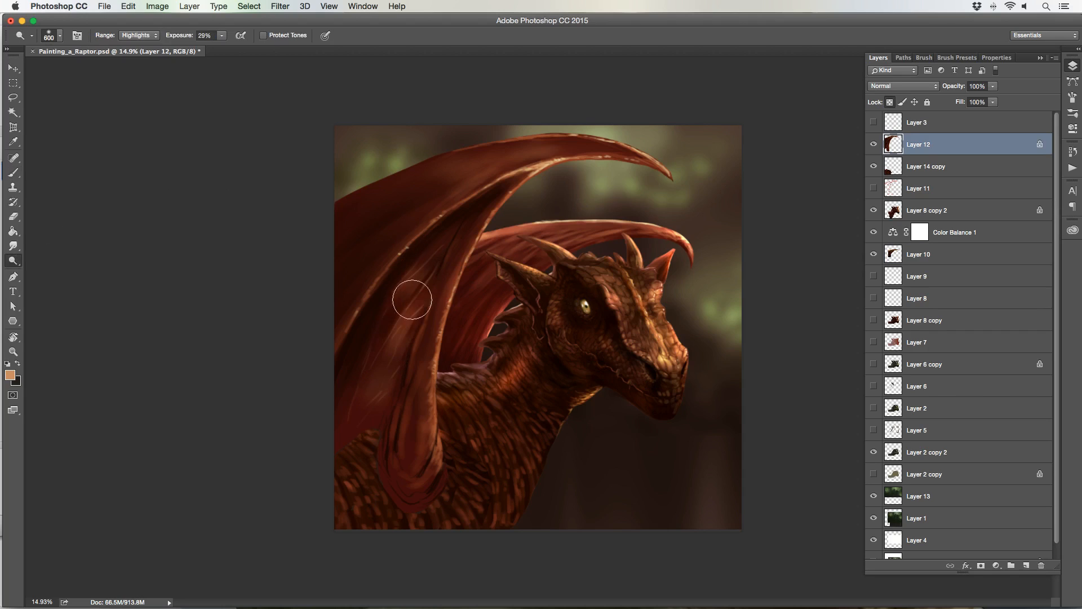
key("bracketright")
left_click_drag(408, 313, 402, 335)
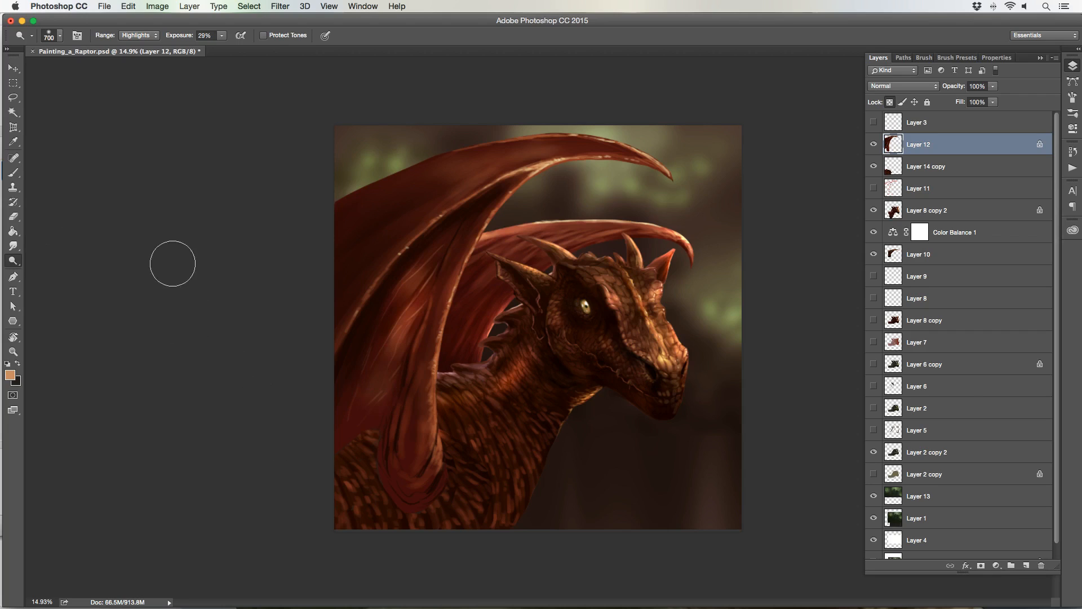
left_click_drag(413, 265, 371, 394)
key("bracketleft")
mouse_move(370, 208)
left_mouse_down()
mouse_move(386, 180)
mouse_move(483, 158)
left_mouse_up()
key("bracketright")
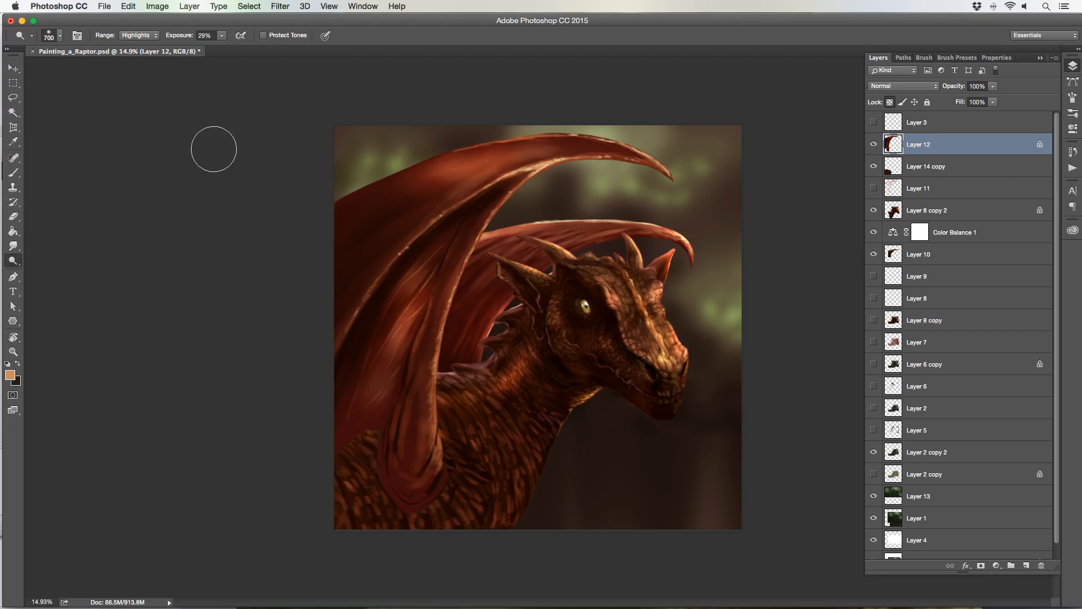
- Return to the far wing's layer, Layer 10, and brush fine light orange streaks over its membrane with a brush of about 40
left_click(12, 174)
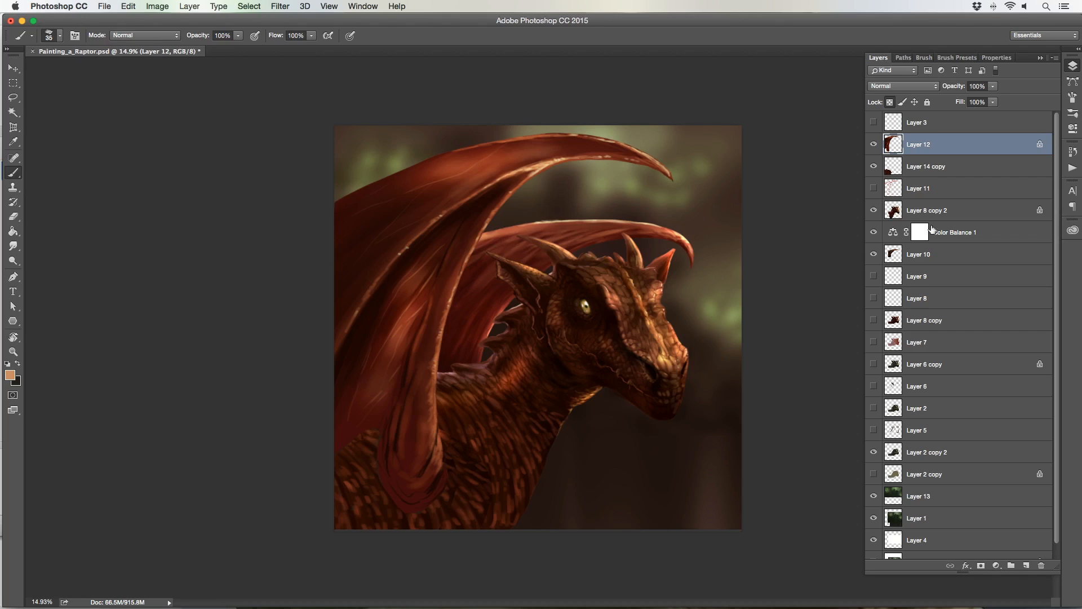
left_click(955, 254)
key("bracketleft")
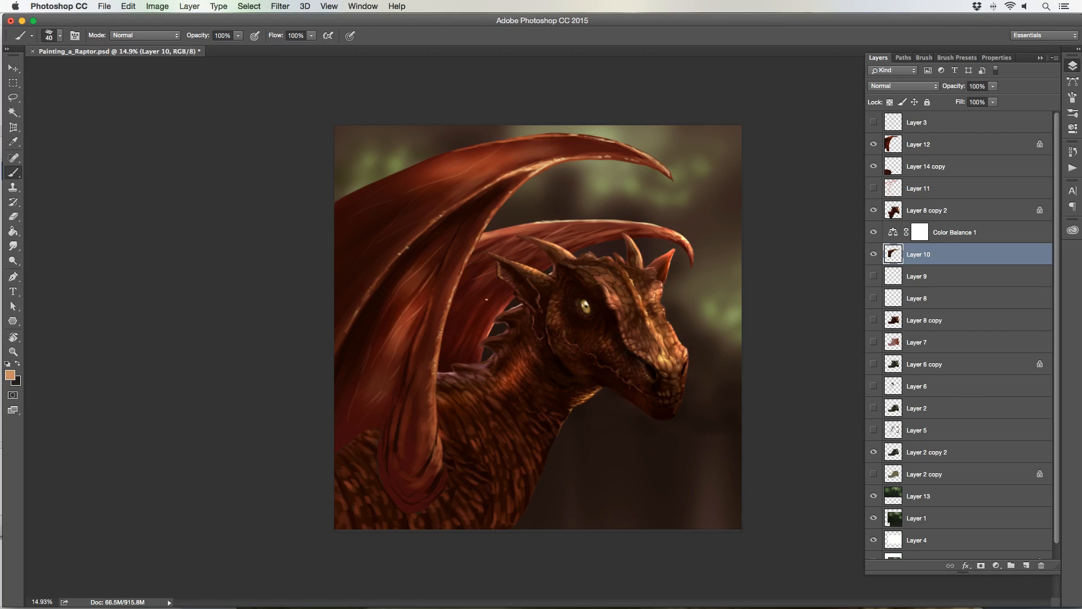
key("bracketleft")
- Sample a dark brown from the nearer wing's shadow and set the brush to Multiply mode at size 250
left_click(18, 362)
left_click(345, 352, "alt")
key("bracketright")
key("bracketright")
key("bracketright")
key("bracketright")
key("bracketright")
key("bracketright")
key("bracketright")
key("bracketright")
key("bracketright")
key("bracketright")
left_click(145, 35)
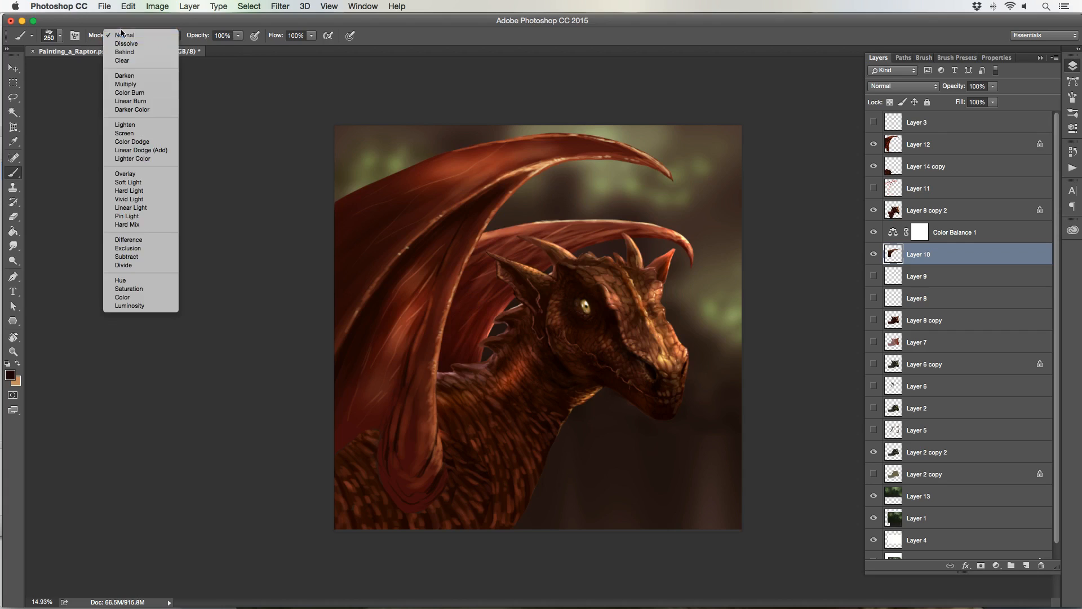
left_click(127, 84)
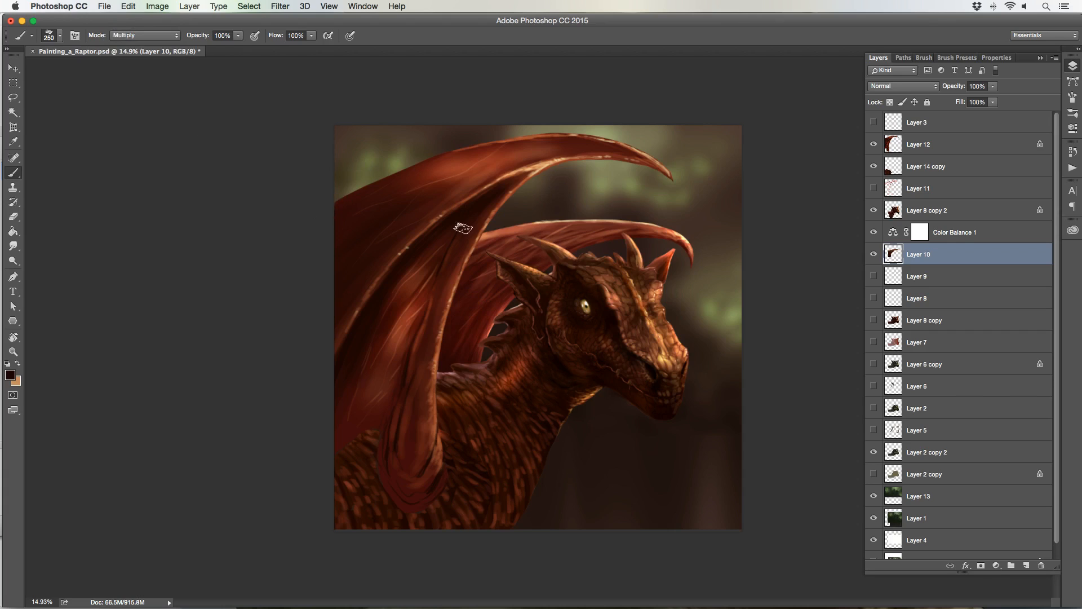
- Darken the far wing's membrane behind the head and nearer wing in Multiply mode with a brush of 400 to 500
key("bracketright")
key("bracketright")
key("bracketright")
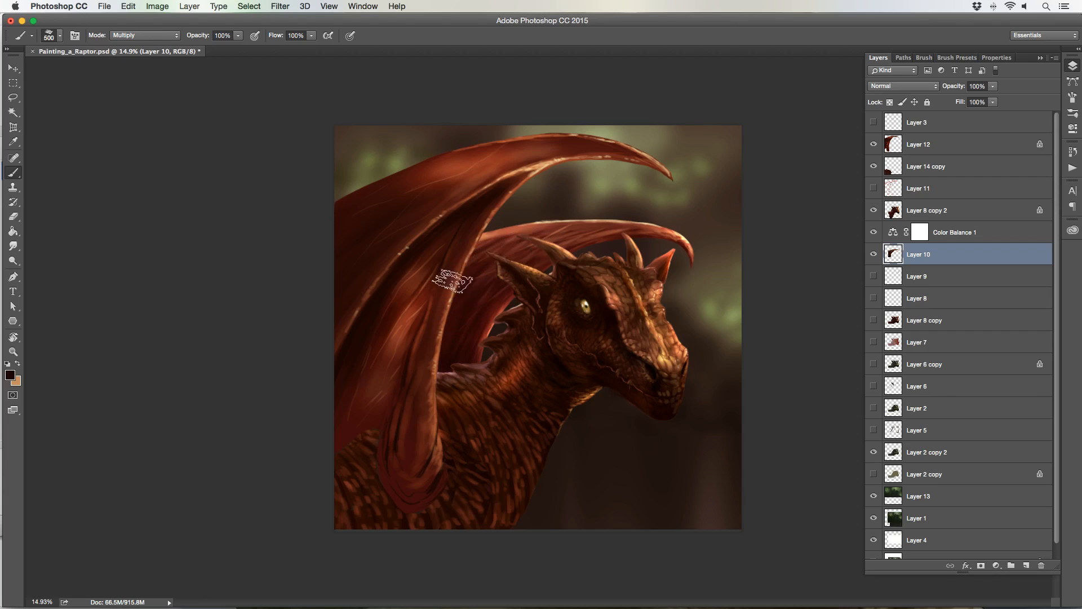
key("bracketleft")
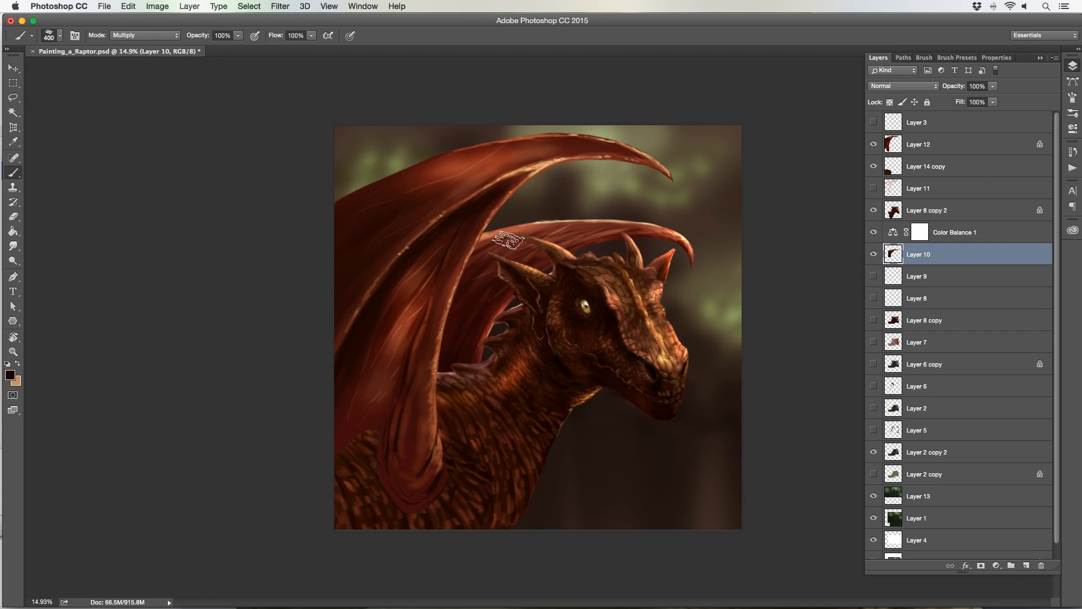
key("bracketleft")
key("bracketright")
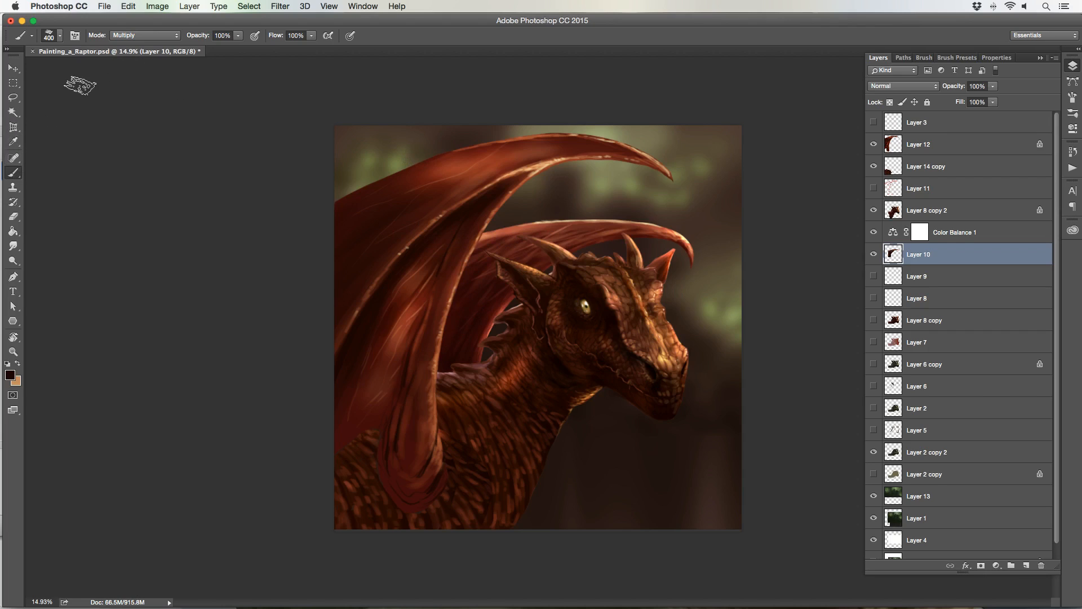
- Select Layer 12 and paint fine dark creases into the nearer wing's membrane, sampling a dark red and shrinking the brush to 25
key("bracketleft")
key("bracketleft")
key("bracketleft")
left_click(946, 148)
key("bracketleft")
key("bracketleft")
key("bracketleft")
key("bracketleft")
key("bracketleft")
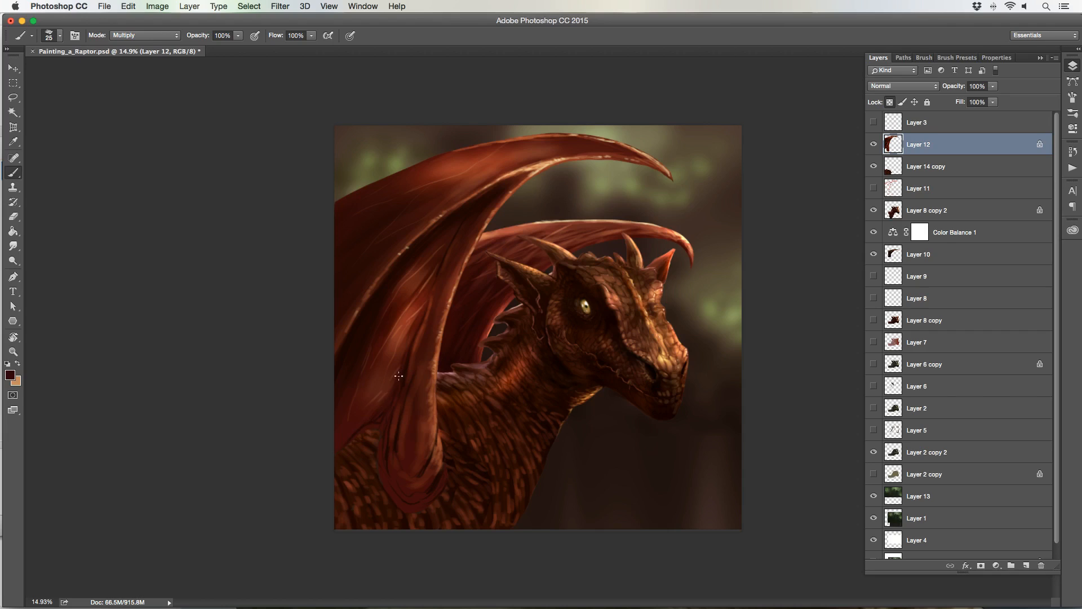
- Shade the nearer wing's membrane softly with the dark red in Multiply mode, using a brush of up to 700
key("bracketright")
key("bracketright")
key("bracketright")
key("bracketright")
key("bracketright")
key("bracketright")
key("bracketright")
key("bracketright")
key("bracketright")
key("bracketright")
key("bracketright")
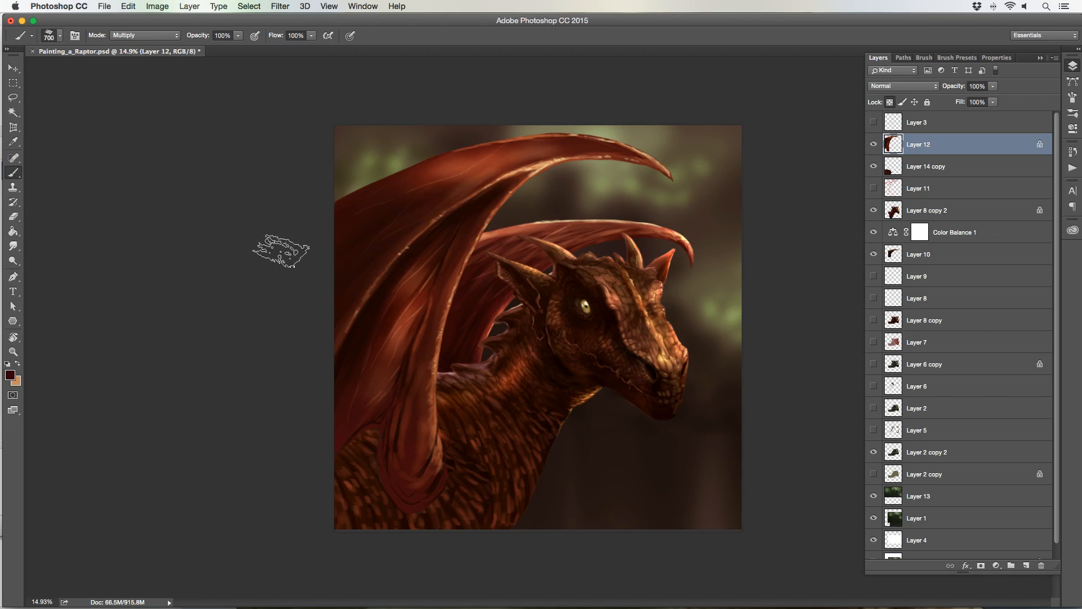
key("bracketleft")
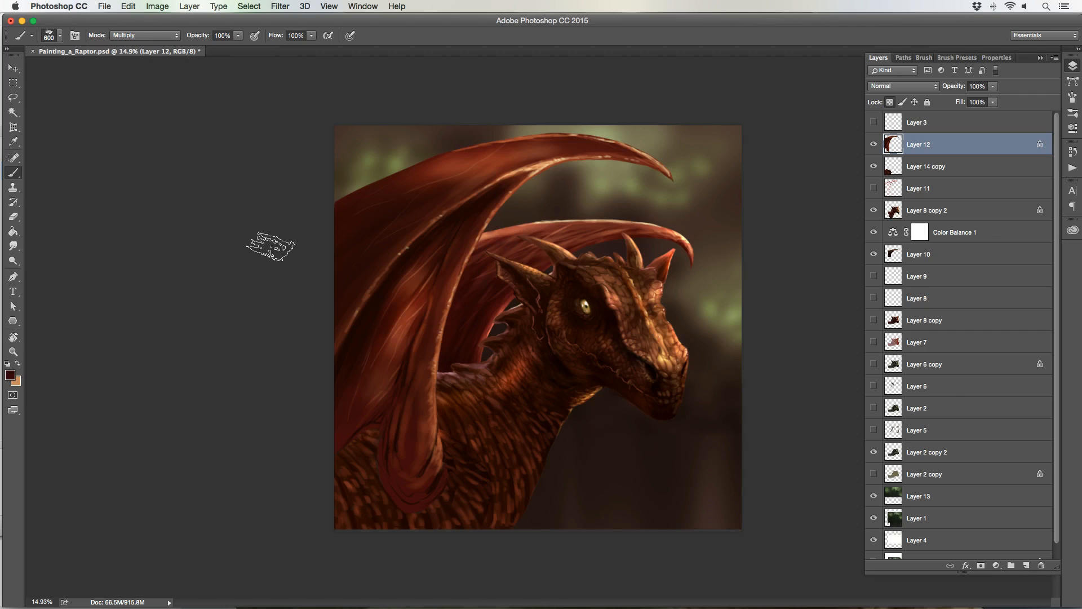
- Deepen the shadows on the nearer wing's lower fold with the dark red and a brush of about 300
key("bracketleft")
key("bracketleft")
key("bracketleft")
key("bracketleft")
key("bracketleft")
key("bracketleft")
key("bracketright")
key("bracketright")
key("bracketright")
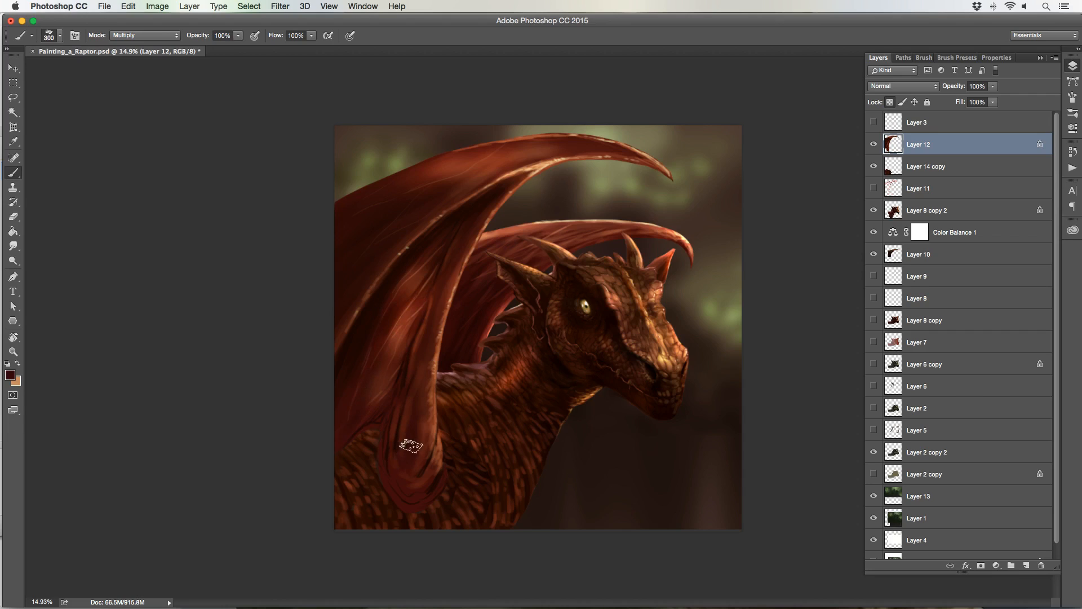
- Shade the nearer wing's upper arch and membrane with dark red, using a brush of 300 reduced to 200
key("bracketleft")
key("bracketright")
key("bracketright")
key("bracketright")
key("bracketleft")
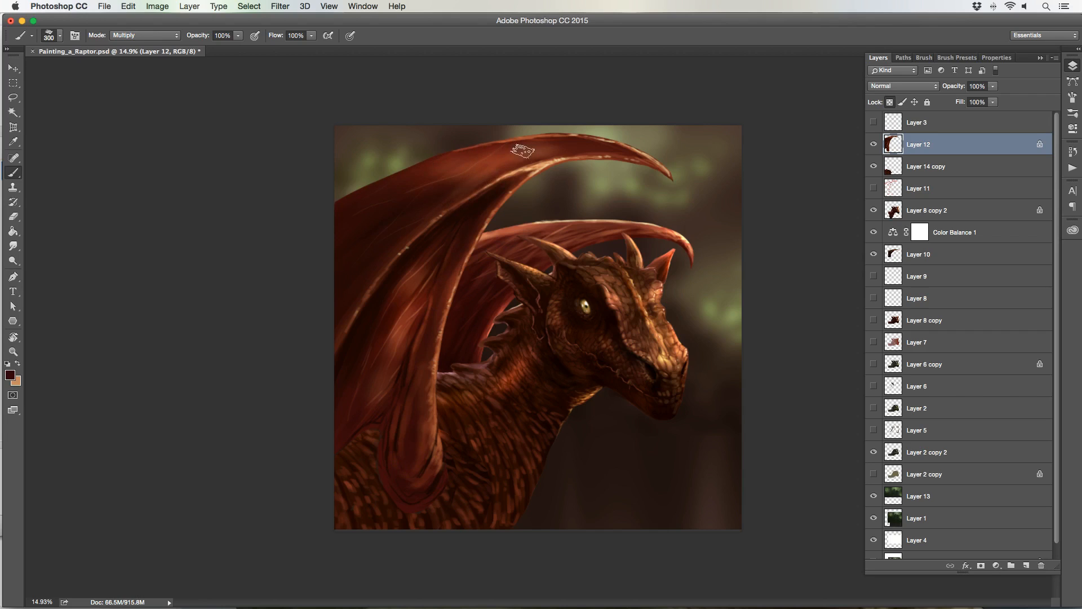
key("bracketleft")
key("bracketleft")
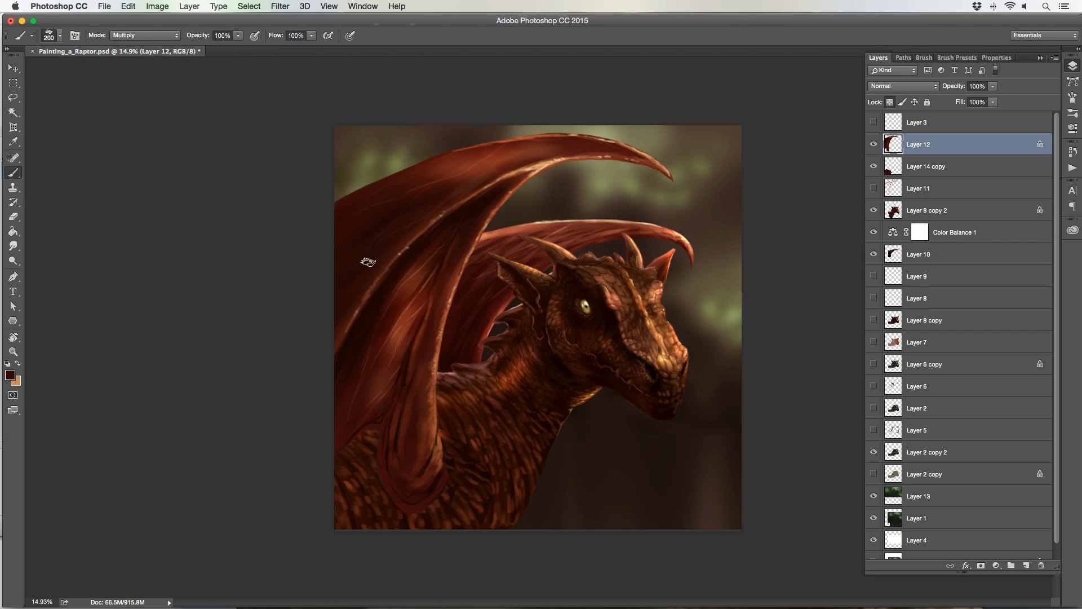
- Darken the nearer wing's broad membrane behind the ridge in Multiply mode with the brush enlarged to 900
key("bracketright")
key("bracketright")
key("bracketright")
key("bracketright")
key("bracketright")
key("bracketright")
key("bracketright")
key("bracketright")
key("bracketleft")
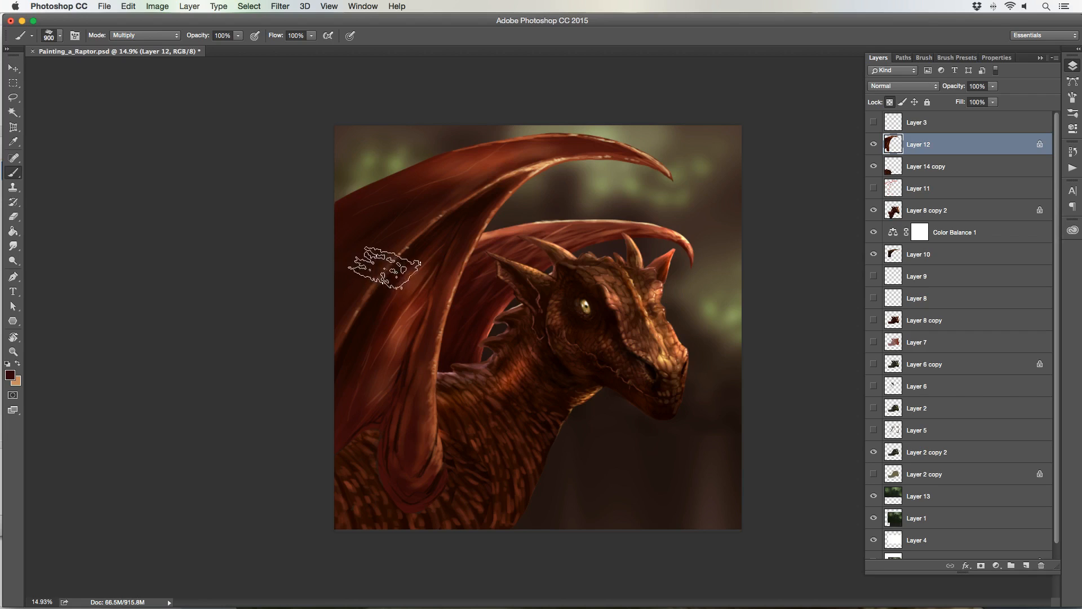
- Review the current brush's tip shape and its Transfer settings for opacity and flow jitter
left_click(1073, 97)
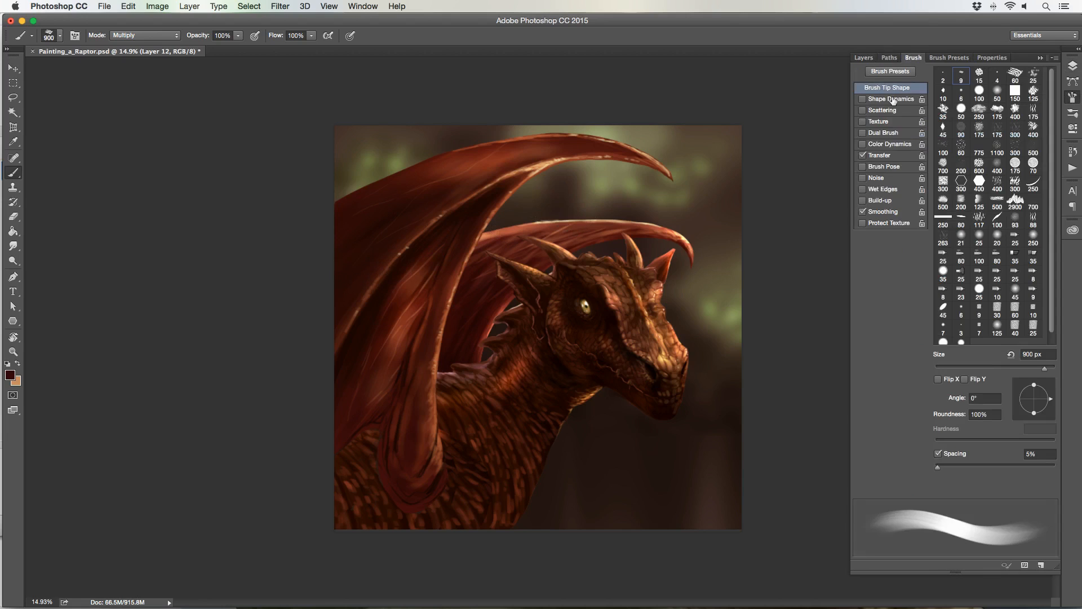
left_click(892, 155)
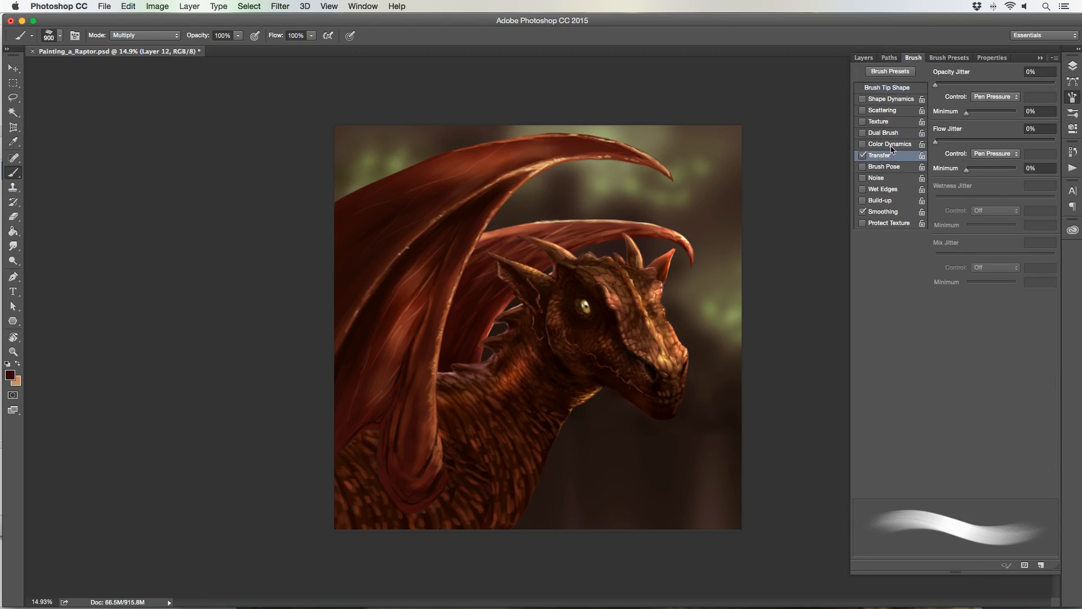
left_click(894, 88)
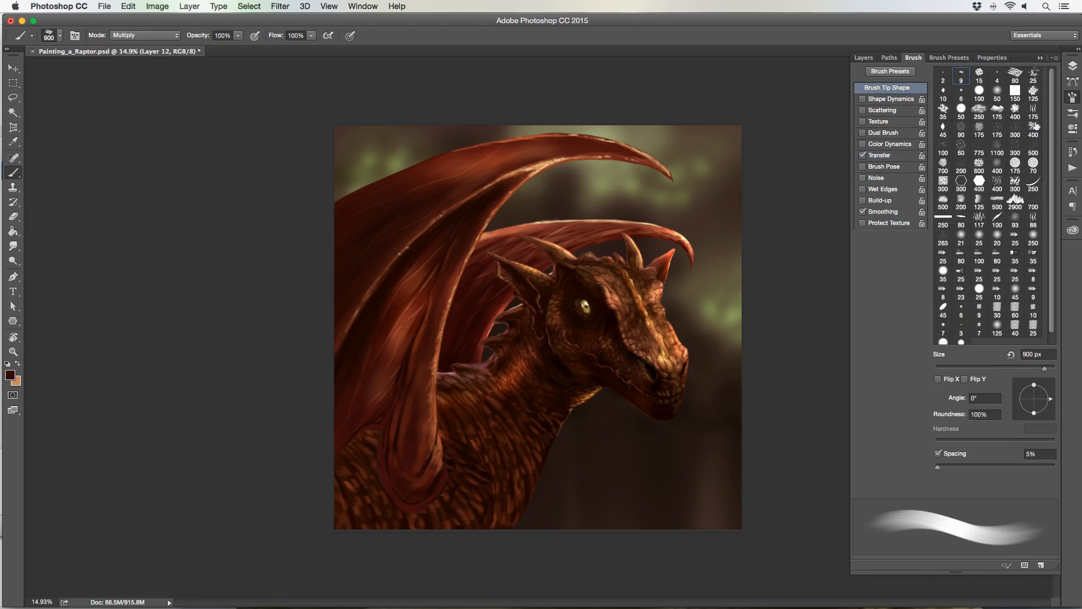
left_click(1071, 98)
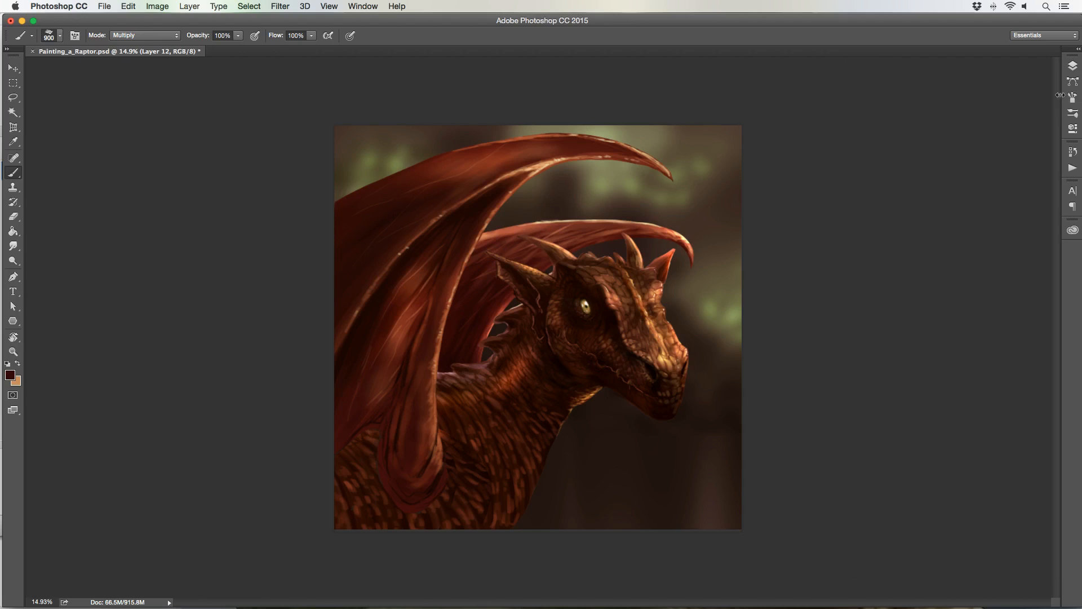
- Switch to the 009 - RAM - Paint Set - Hard Round brush, check its tip settings and enlarge it to 200 px
left_click(60, 35)
left_click(68, 301)
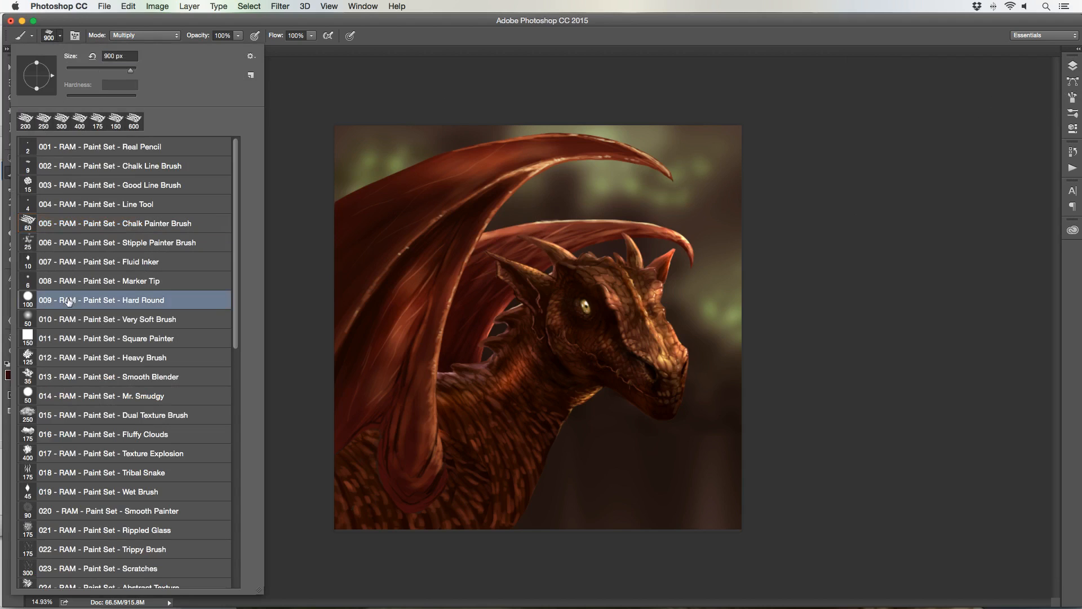
left_click(288, 280)
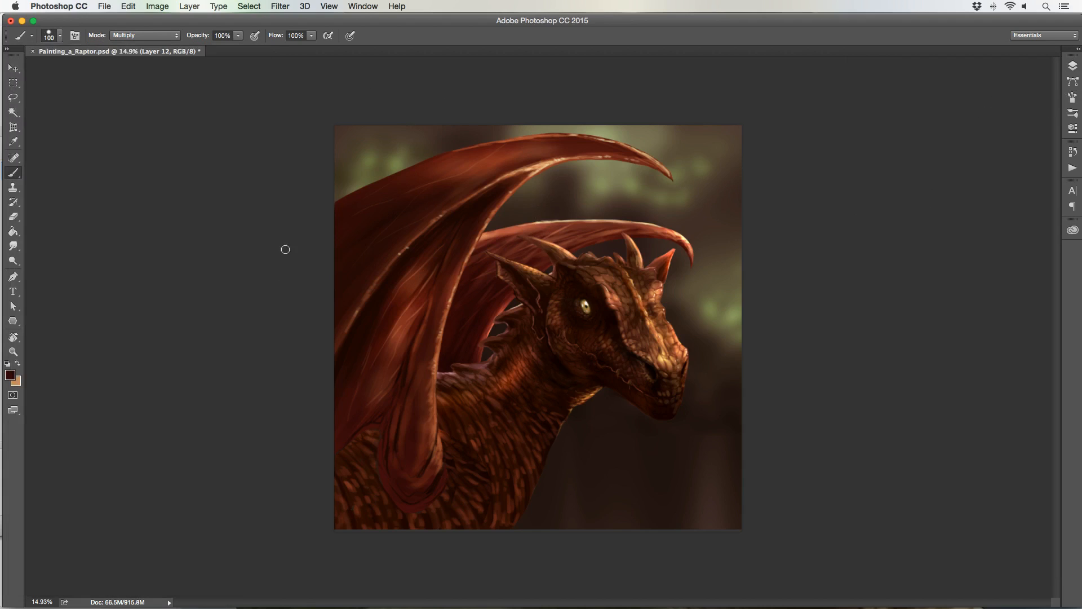
left_click(1071, 97)
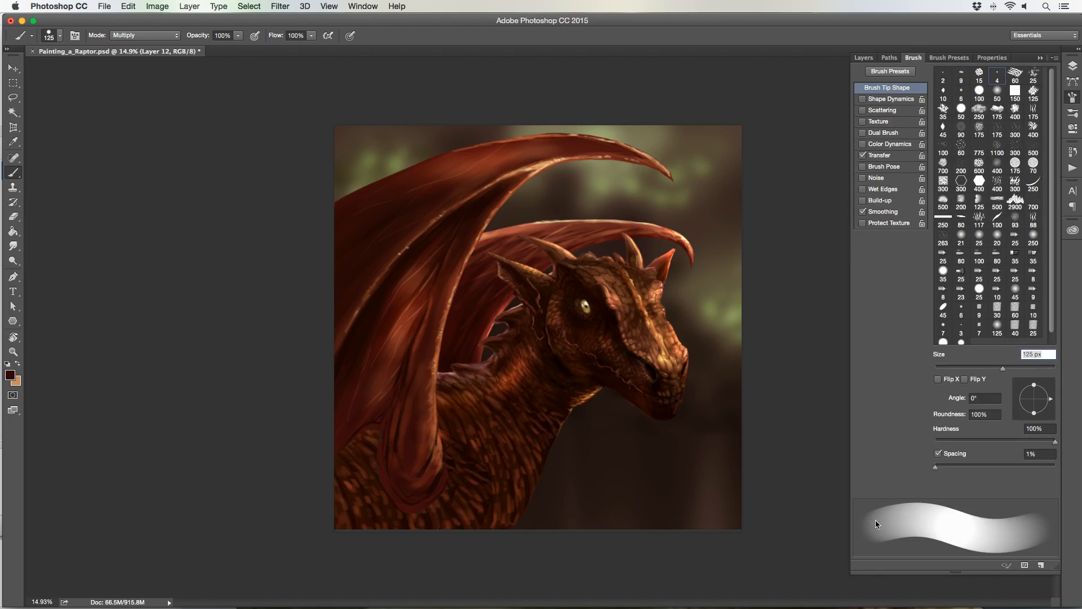
left_click(1072, 99)
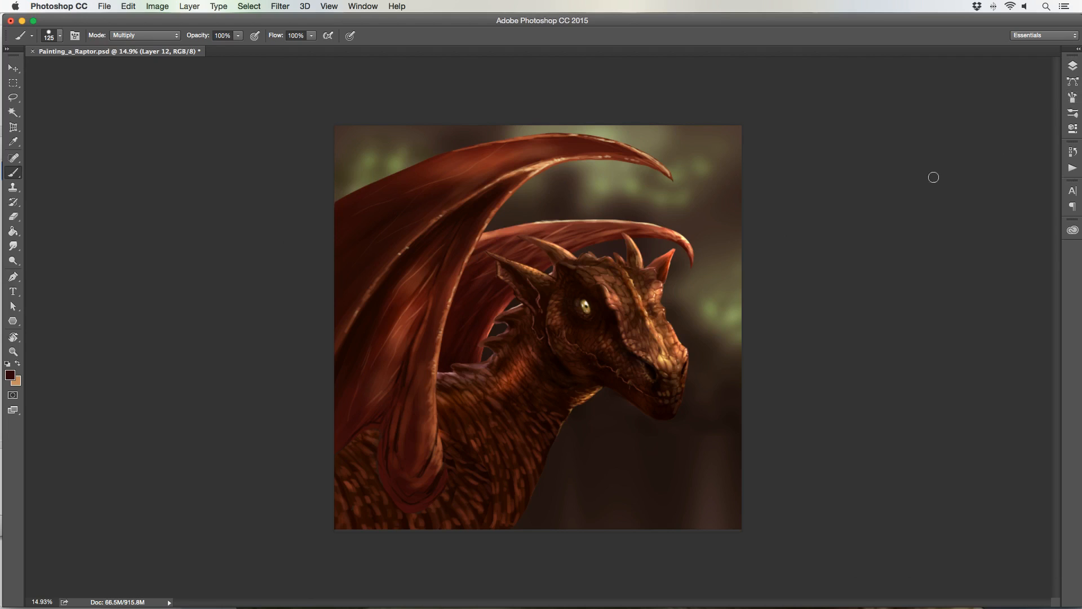
key("bracketright")
key("bracketright")
key("bracketright")
- Look through the list of RAM Paint Set brush presets and close it without choosing another brush
left_click(58, 35)
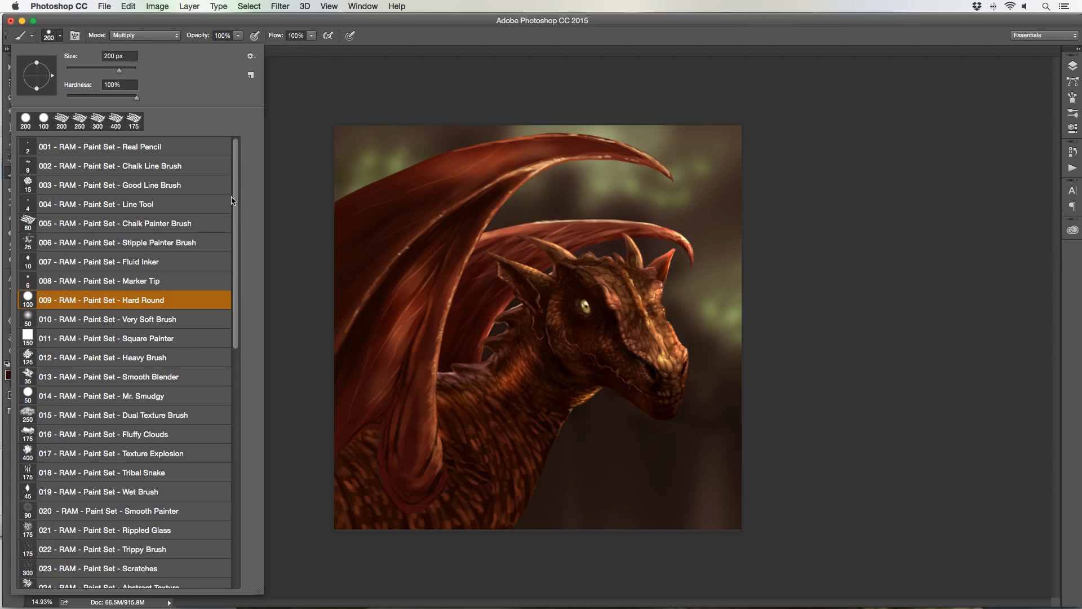
scroll(236, 221, "down", 1)
mouse_move(236, 219)
left_mouse_down()
mouse_move(237, 435)
mouse_move(250, 310)
mouse_move(230, 159)
mouse_move(233, 435)
mouse_move(245, 166)
left_mouse_up()
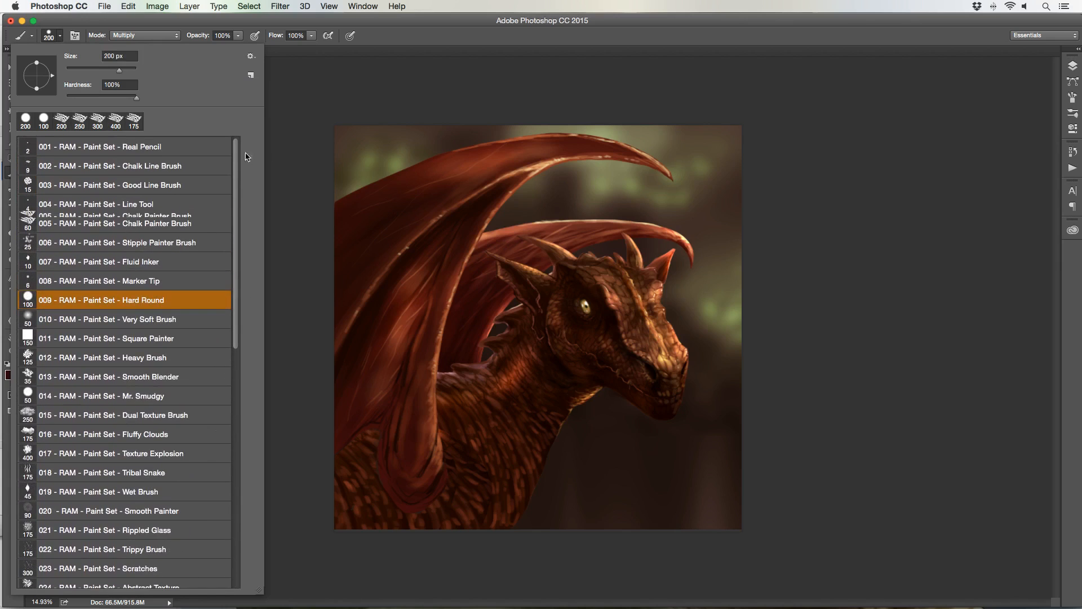
left_click(288, 184)
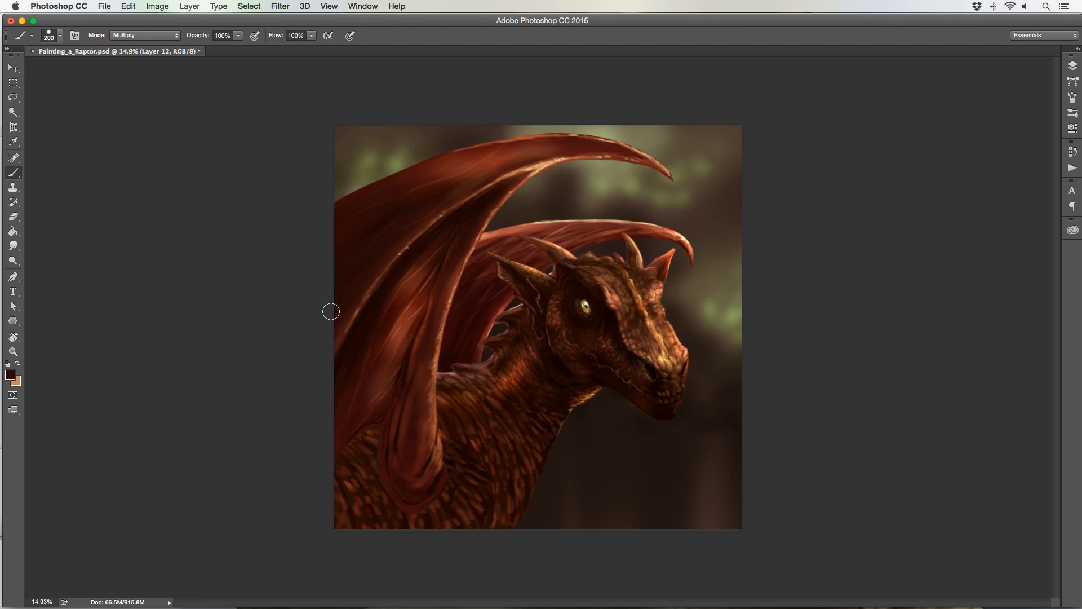
left_click(13, 351)
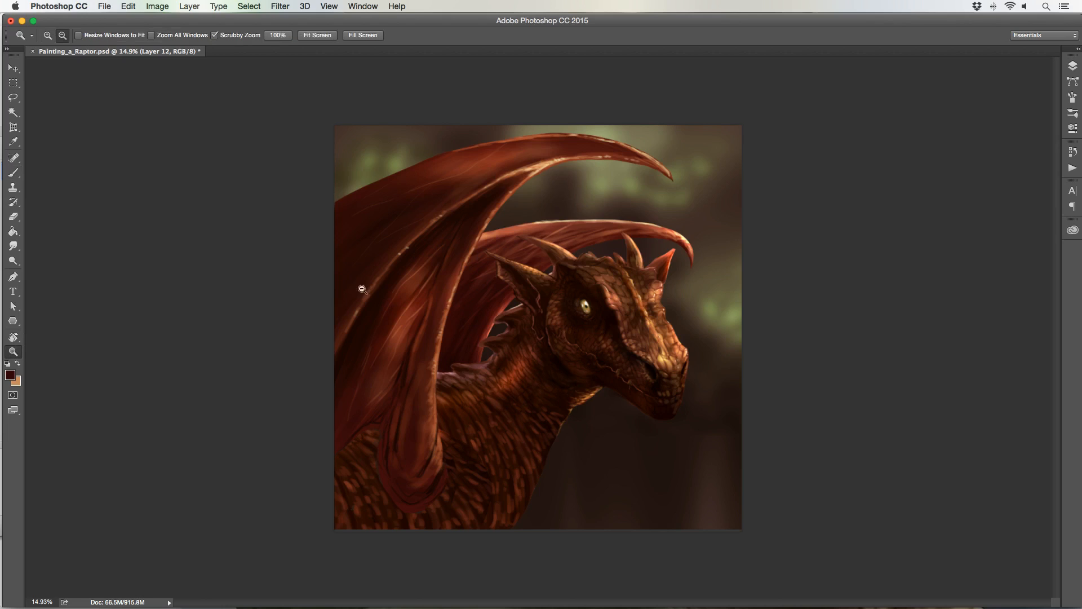
left_click_drag(393, 372, 399, 356)
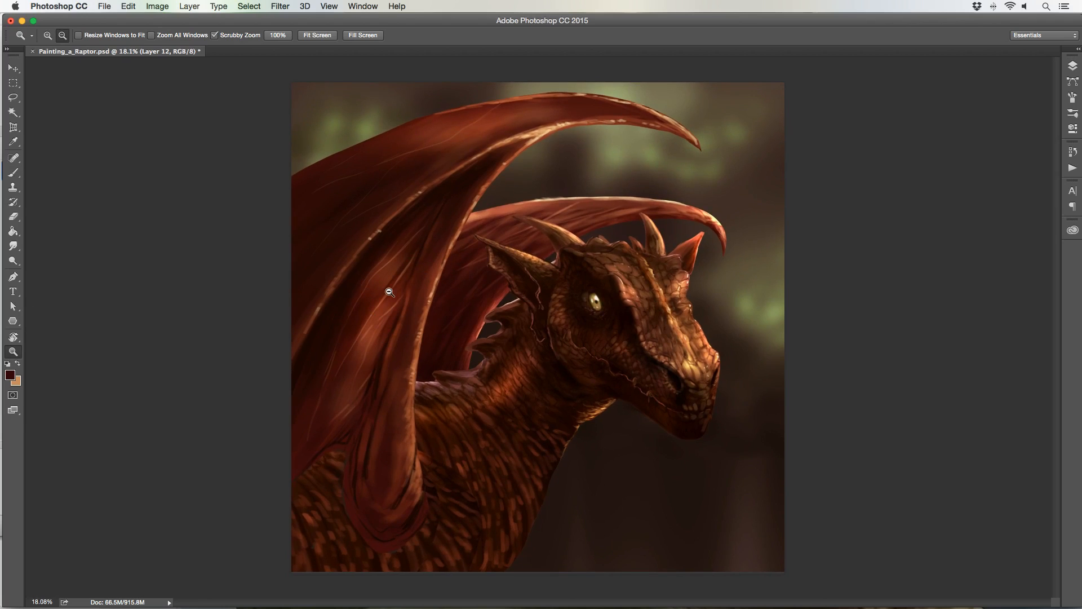
mouse_move(316, 280)
left_mouse_down()
mouse_move(353, 310)
mouse_move(327, 276)
left_mouse_up()
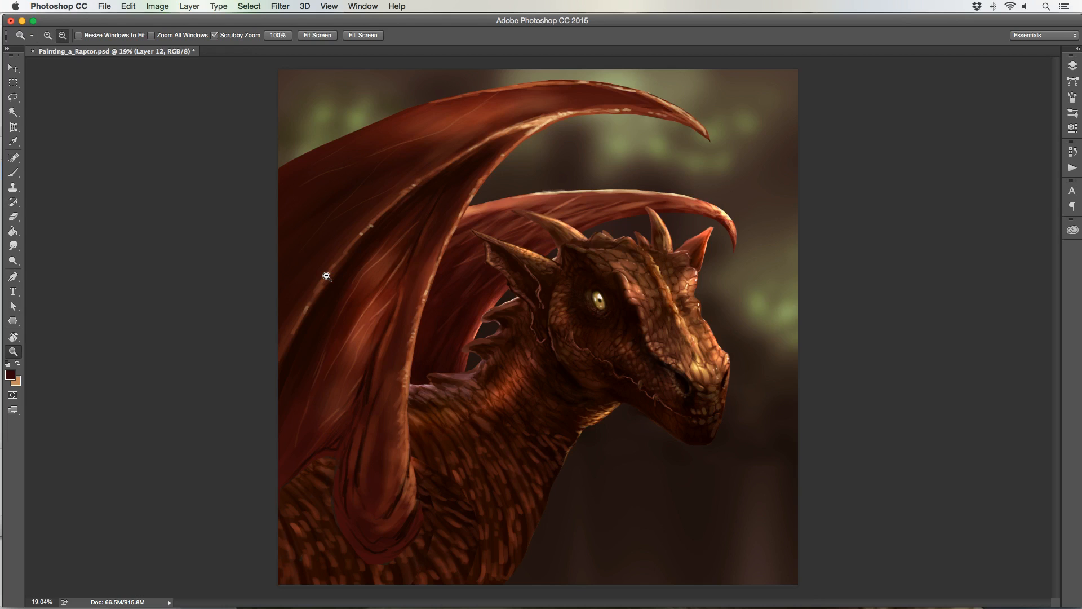
- Move Layer 14 copy directly above Layer 8 copy 2, merge the two, and toggle the merged layer's visibility to check it
left_click(1072, 66)
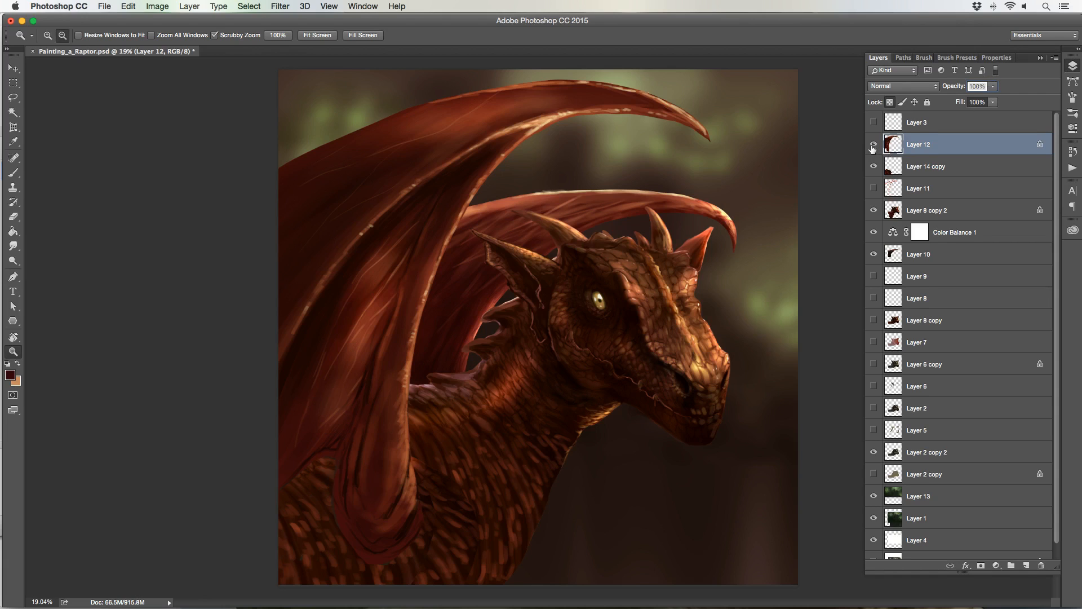
left_click(873, 145)
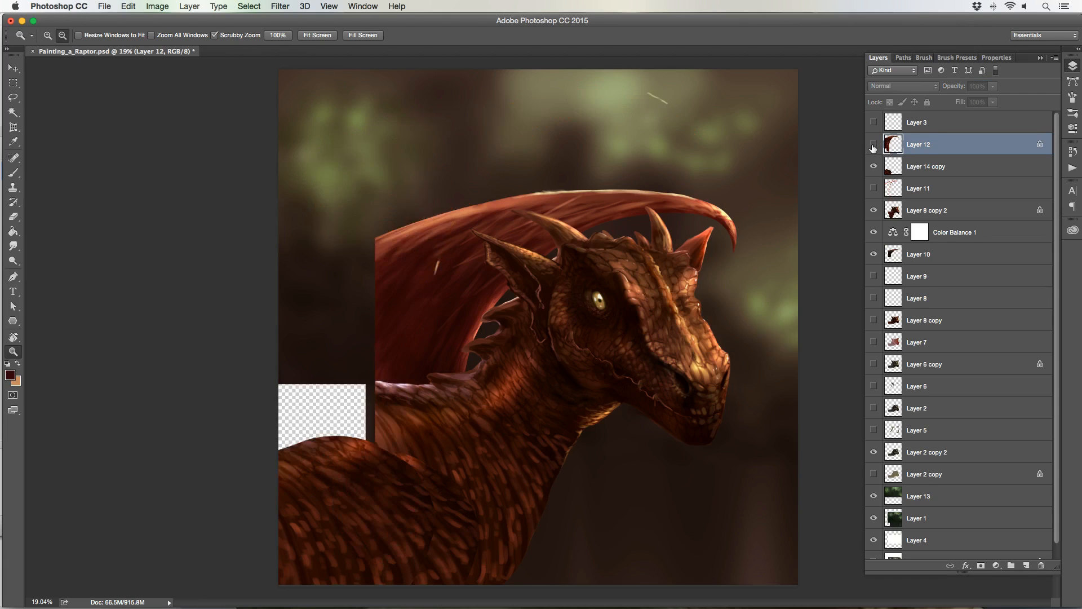
left_click(873, 145)
left_click(874, 166)
left_click(874, 166)
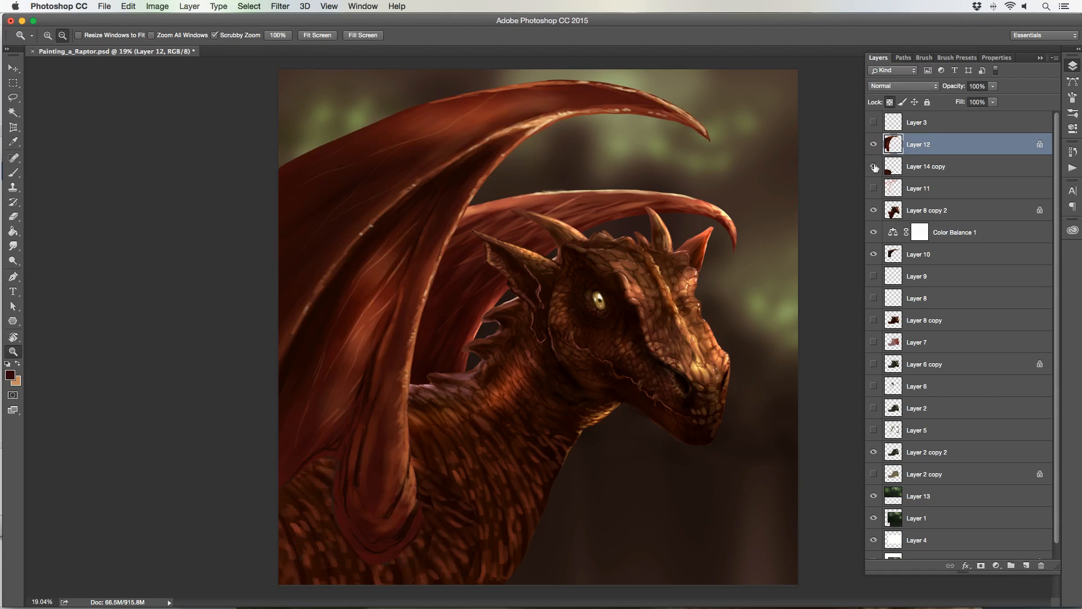
left_click(930, 168)
left_click_drag(974, 169, 966, 193)
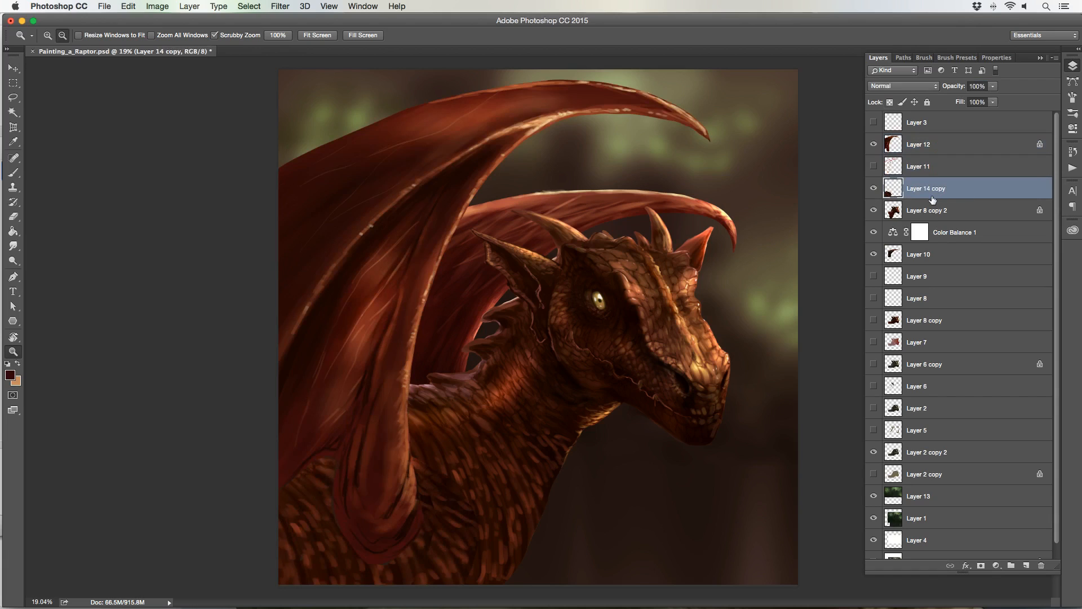
key("super+e")
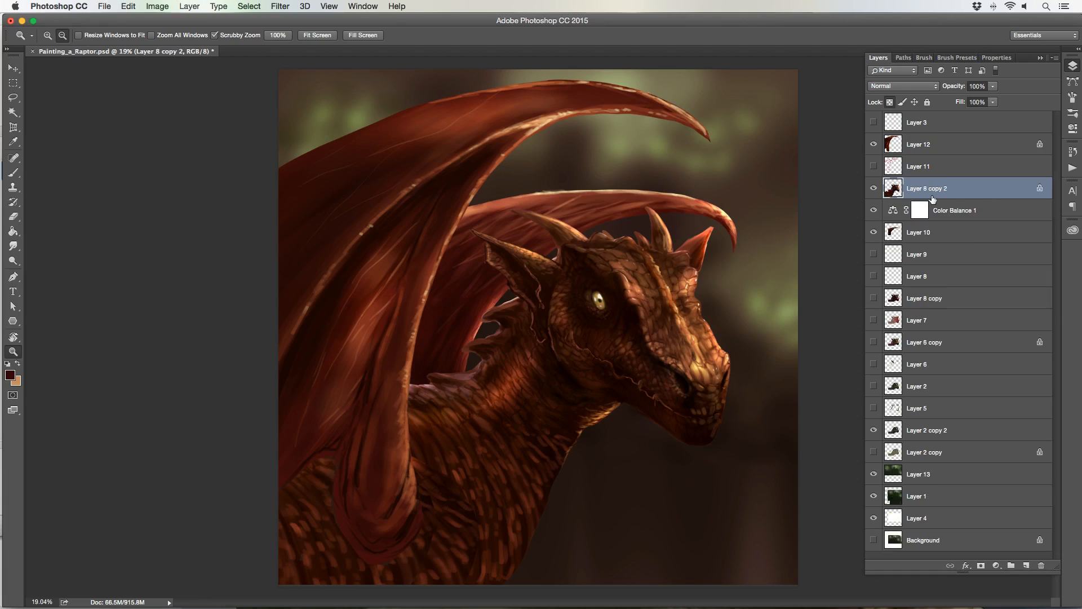
left_click(873, 189)
left_click(873, 189)
left_click(873, 190)
left_click(873, 190)
- Paint fine orange scale strokes on the dragon's lower chest with a 15 px Normal-mode brush, using a colour sampled from the neck
scroll(513, 430, "up", 3)
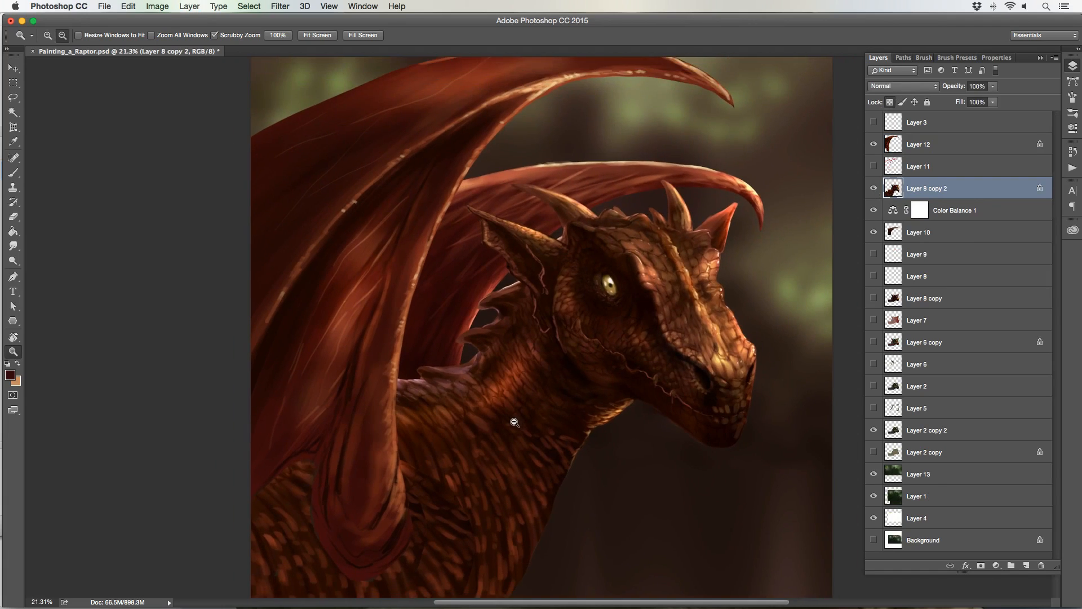
left_click(14, 173)
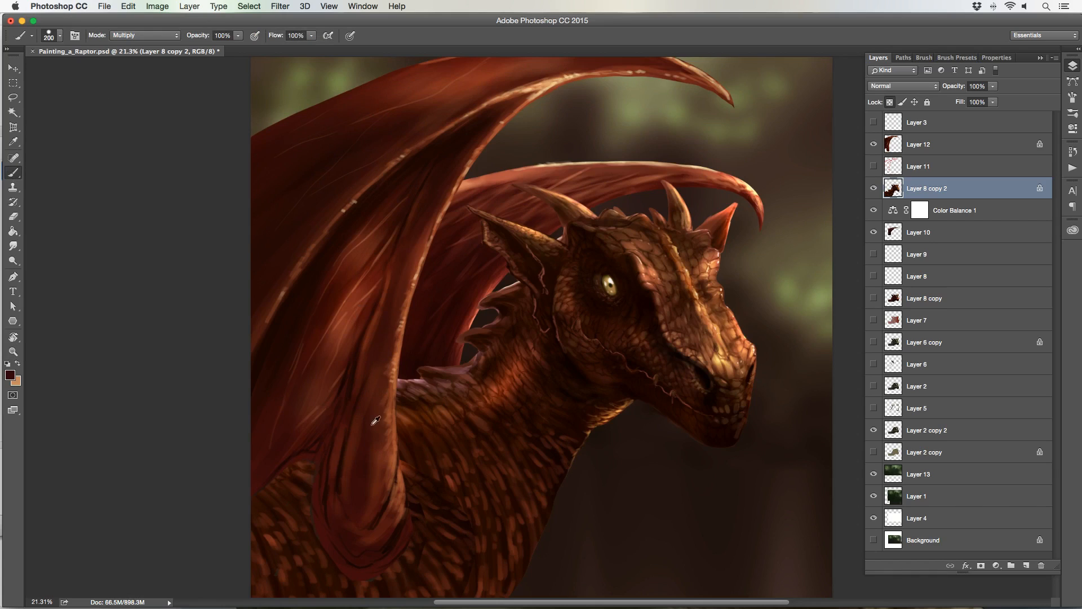
key("bracketleft")
key("bracketleft")
key("bracketleft")
key("bracketleft")
key("bracketleft")
key("bracketleft")
key("bracketleft")
key("bracketleft")
key("bracketleft")
key("bracketleft")
key("bracketleft")
key("bracketleft")
key("bracketleft")
key("bracketleft")
key("bracketleft")
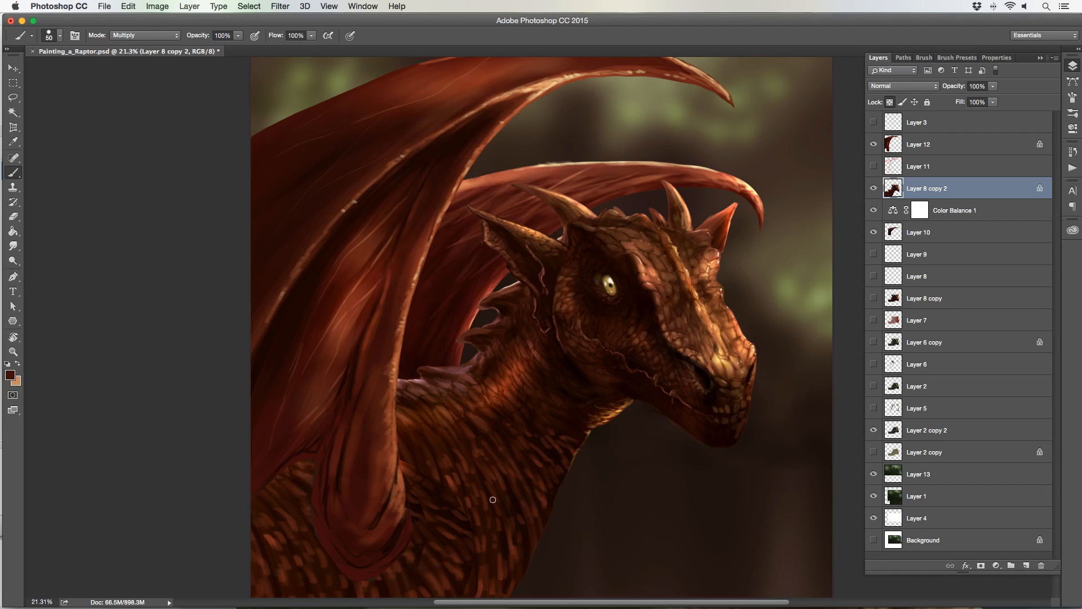
left_click(509, 377, "alt")
left_click(134, 36)
left_click(127, 13)
key("bracketleft")
key("bracketleft")
key("bracketright")
key("bracketleft")
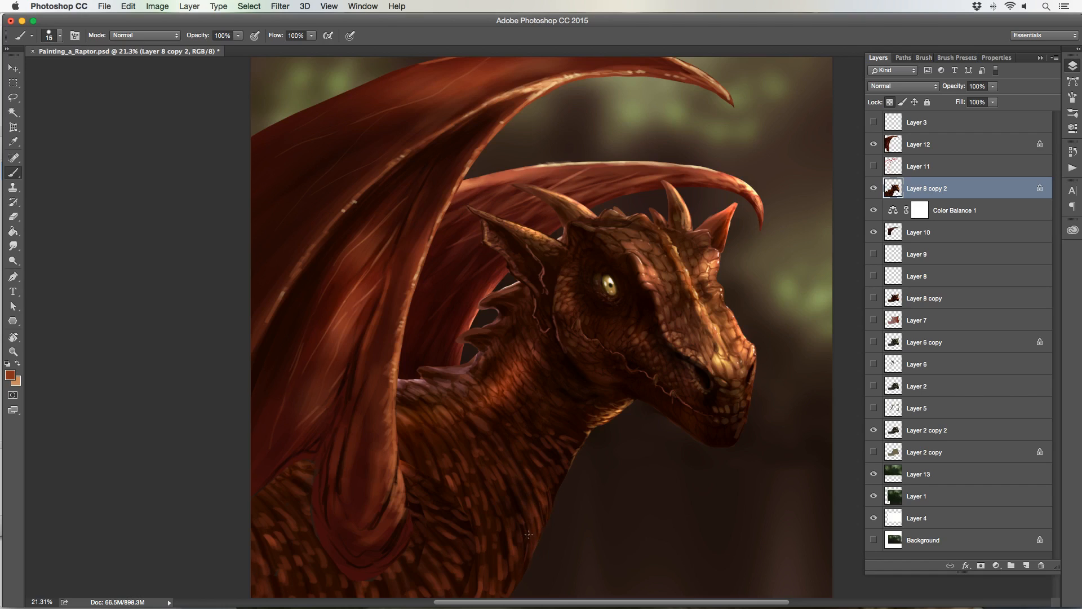
- Add lighter orange scale highlights along the chest edge and body with a 20 px brush, using a colour sampled beneath the jaw
key("bracketright")
key("bracketright")
key("bracketright")
key("bracketleft")
left_click(616, 411, "alt")
key("bracketright")
key("bracketleft")
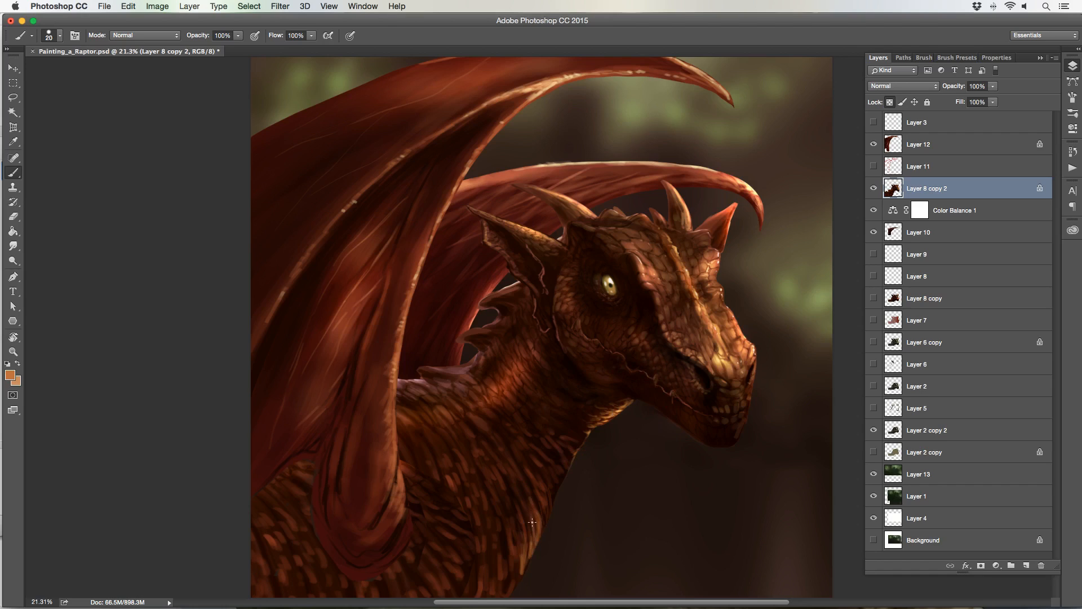
key("bracketleft")
key("bracketleft")
left_click_drag(435, 419, 427, 385)
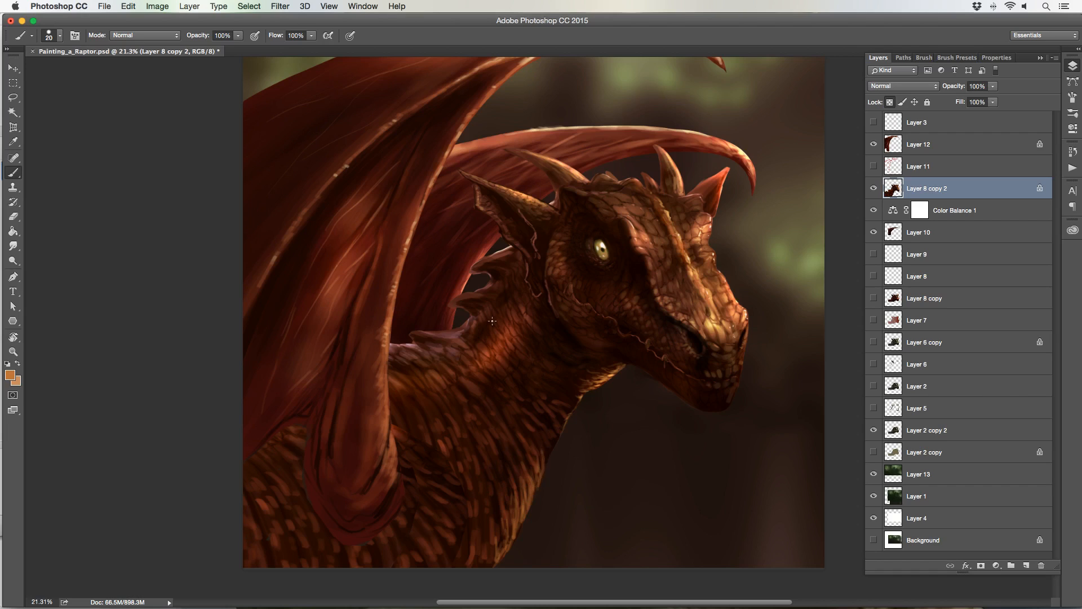
key("bracketleft")
- Paint dark gaps between the scales of the shoulder and chest with a 50 px Normal-mode brush, sampling colours from the body
left_click(13, 260)
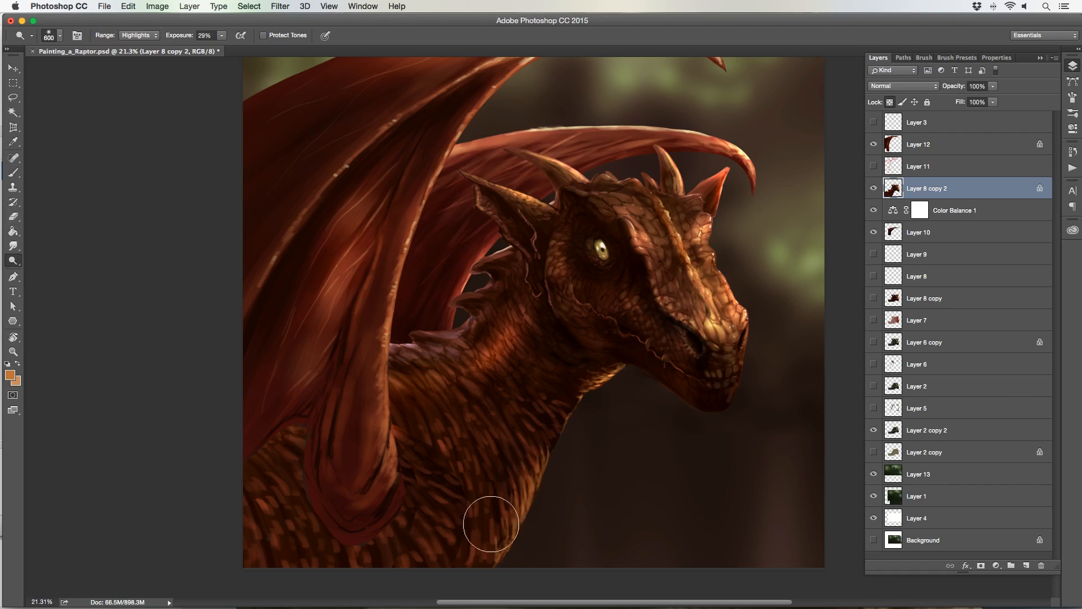
key("bracketright")
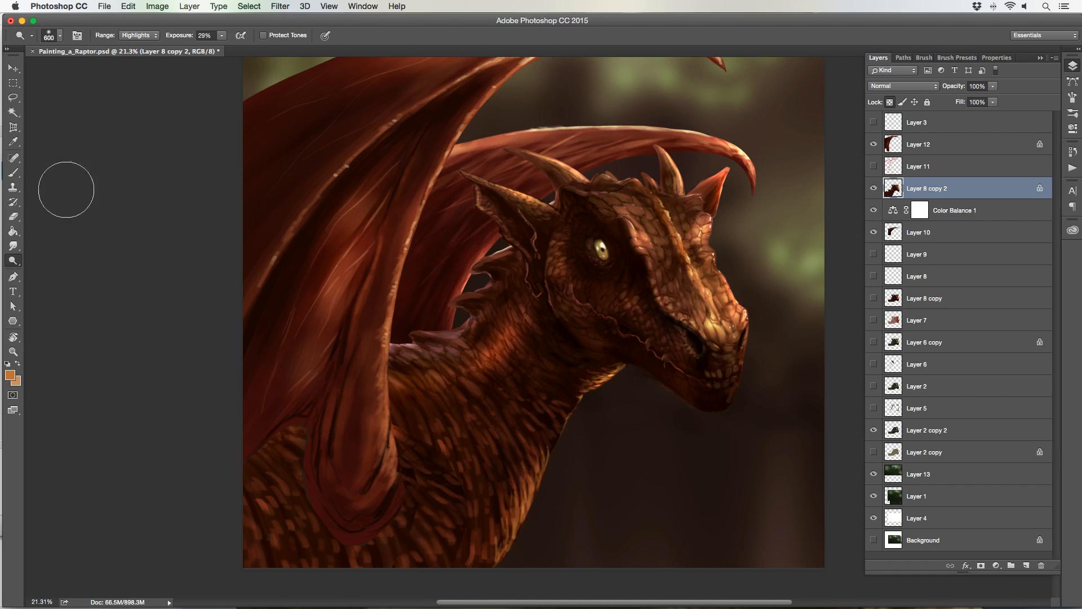
left_click(14, 173)
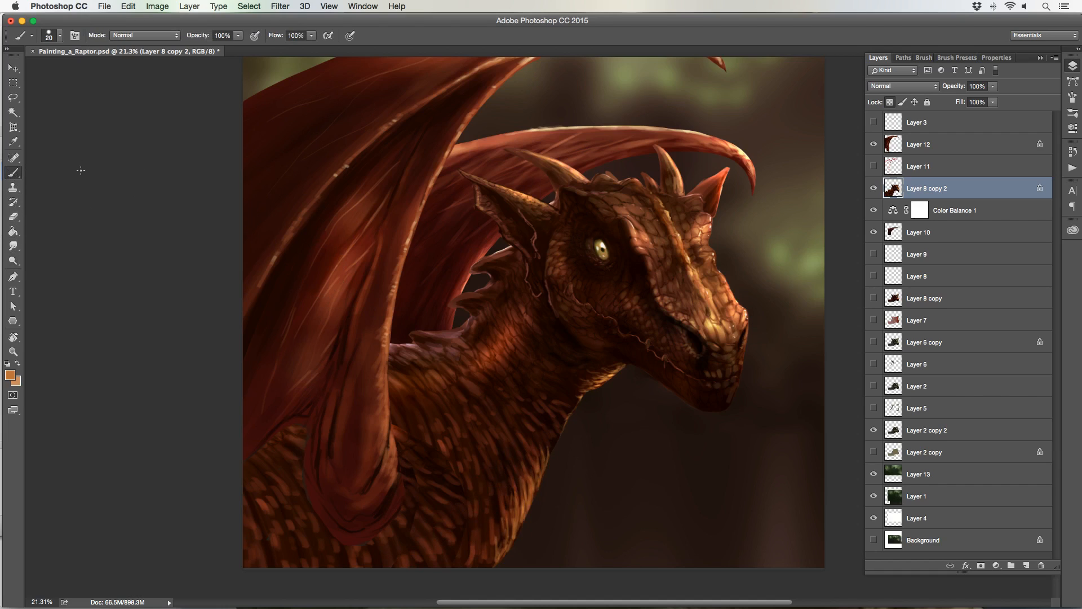
key("bracketright")
left_click(454, 453, "alt")
key("bracketleft")
left_click(496, 498, "alt")
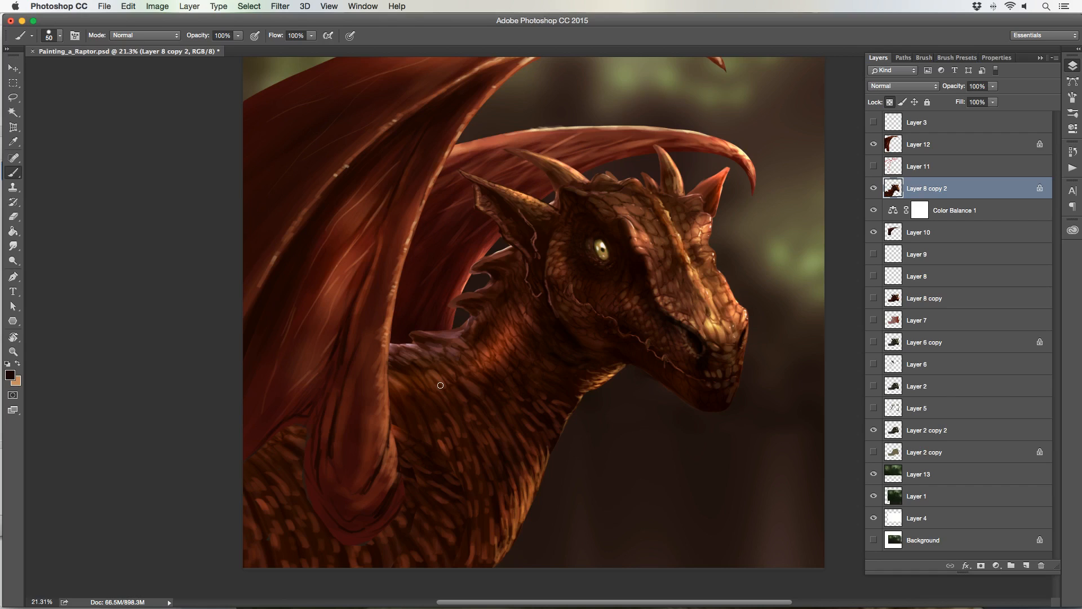
- Shade the body beneath the nearer wing in Multiply mode with a dark brown sampled from the shoulder, enlarging the brush to 250 px
left_click(438, 414, "alt")
left_click(141, 35)
left_click(135, 79)
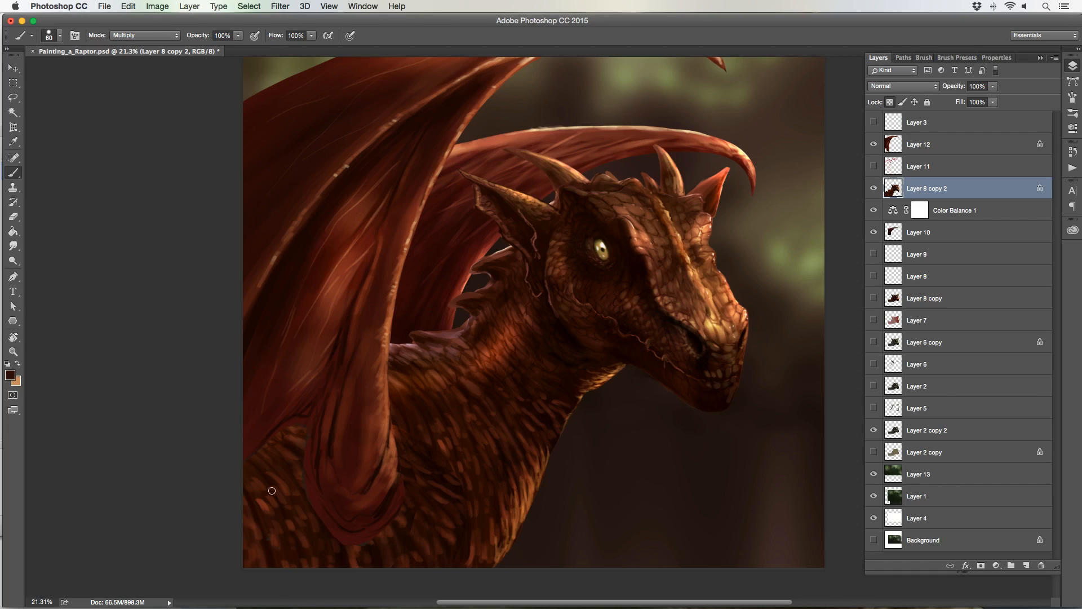
left_click_drag(306, 434, 274, 443)
key("bracketright")
key("bracketright")
key("bracketright")
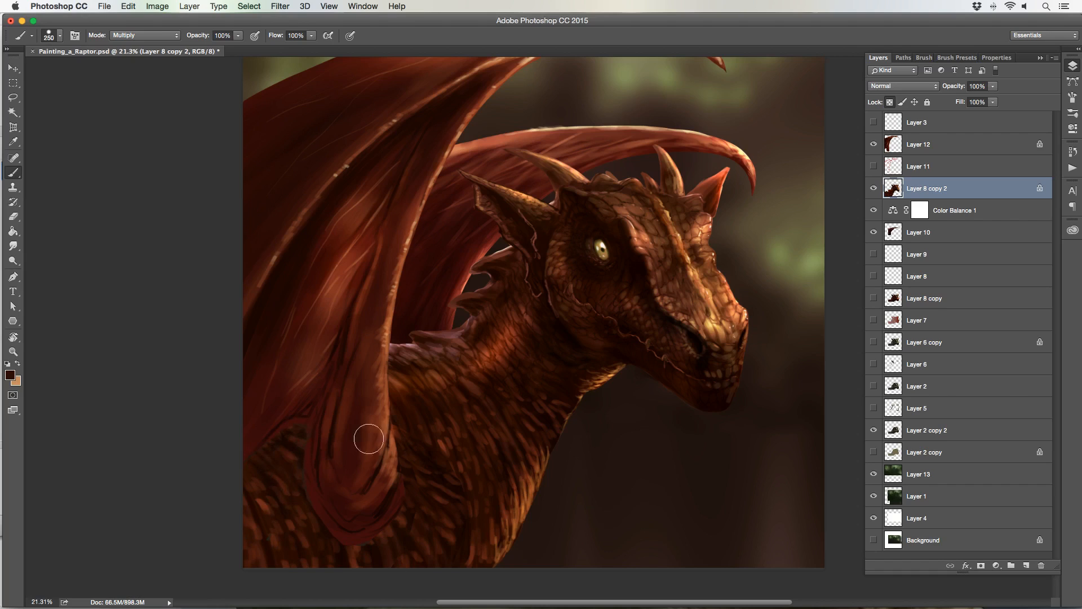
- Deepen the Multiply shadows across the neck, shoulder and lower body, varying the brush up to 600 px
key("bracketleft")
key("bracketleft")
key("bracketright")
key("bracketright")
key("bracketright")
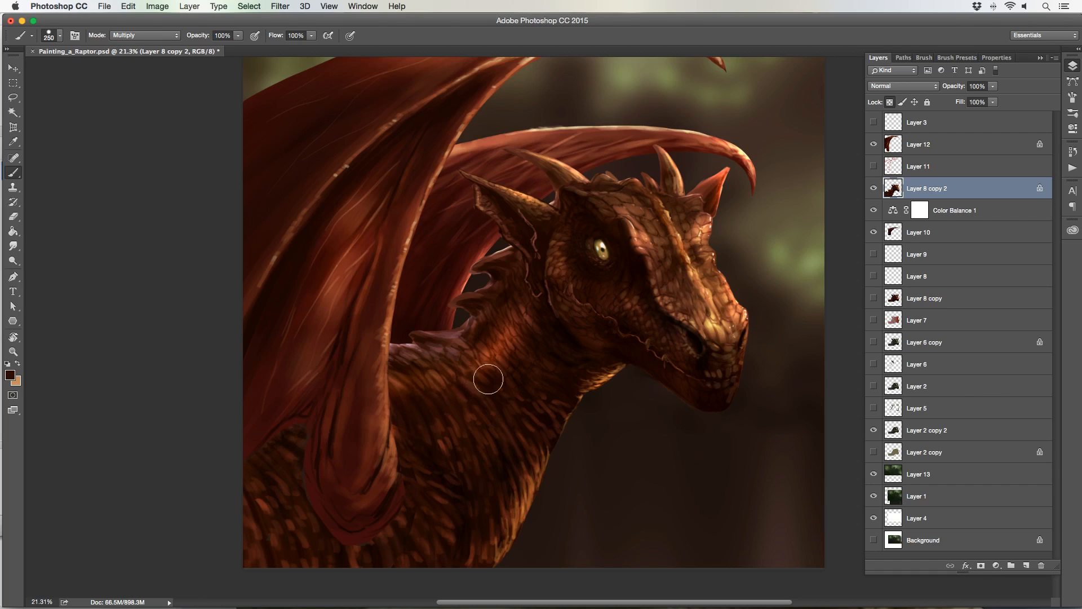
key("bracketright")
key("bracketright")
key("bracketright")
key("bracketright")
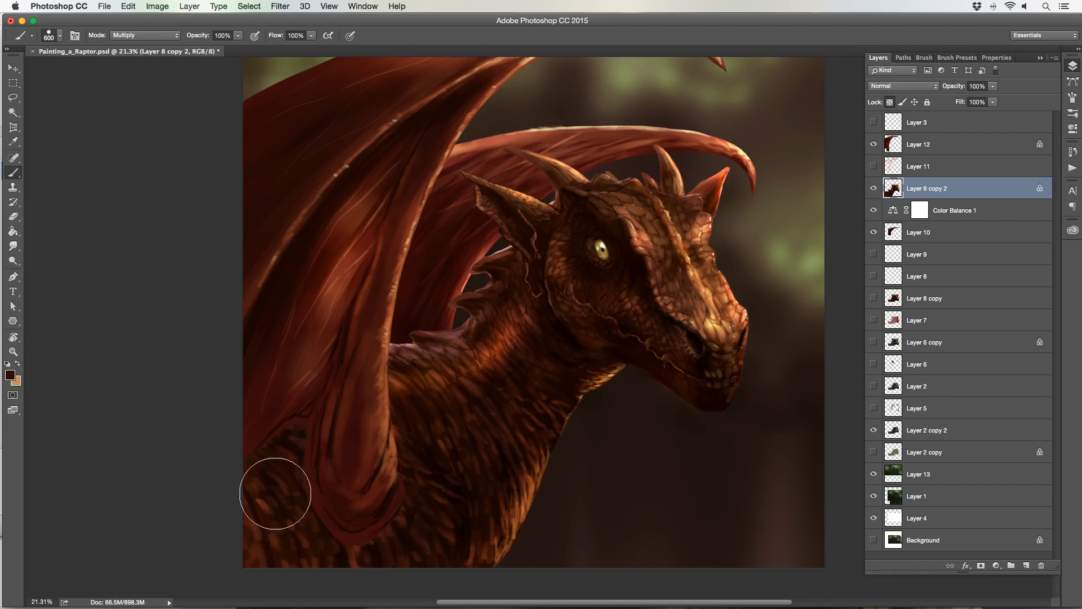
key("bracketleft")
key("bracketleft")
key("bracketleft")
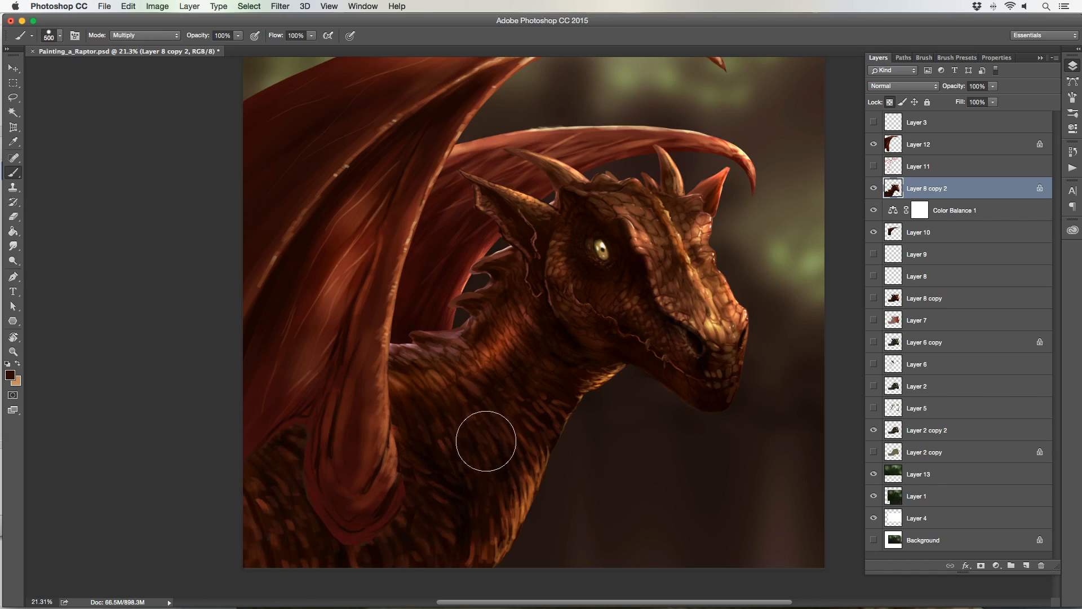
key("bracketleft")
- On Layer 12, darken the nearer wing's inner membrane in Multiply mode with a brush of up to 700 px
left_click(933, 146)
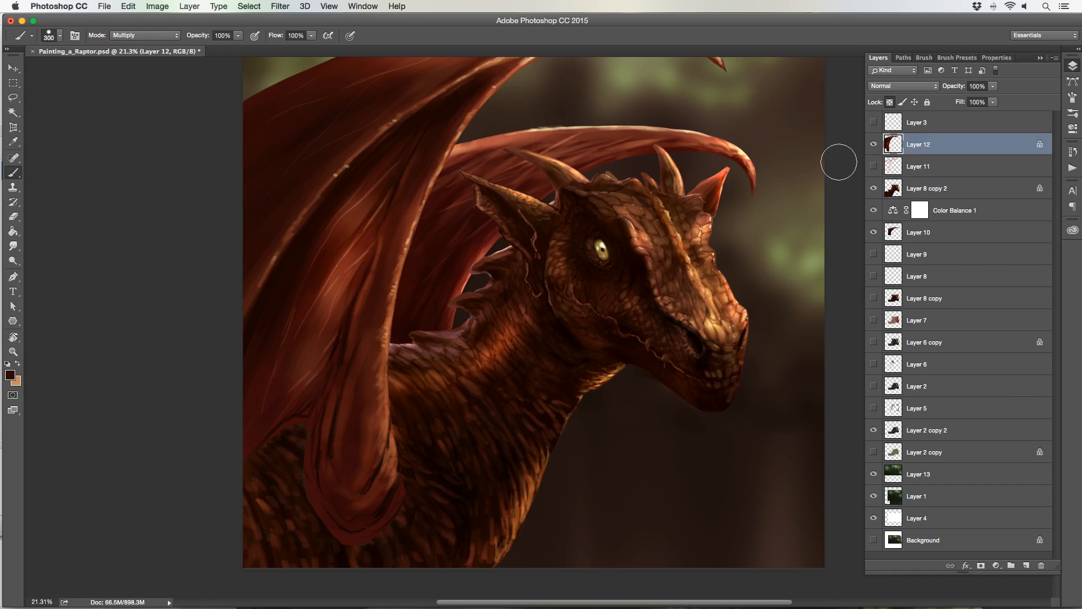
key("z")
left_click(228, 352, "alt")
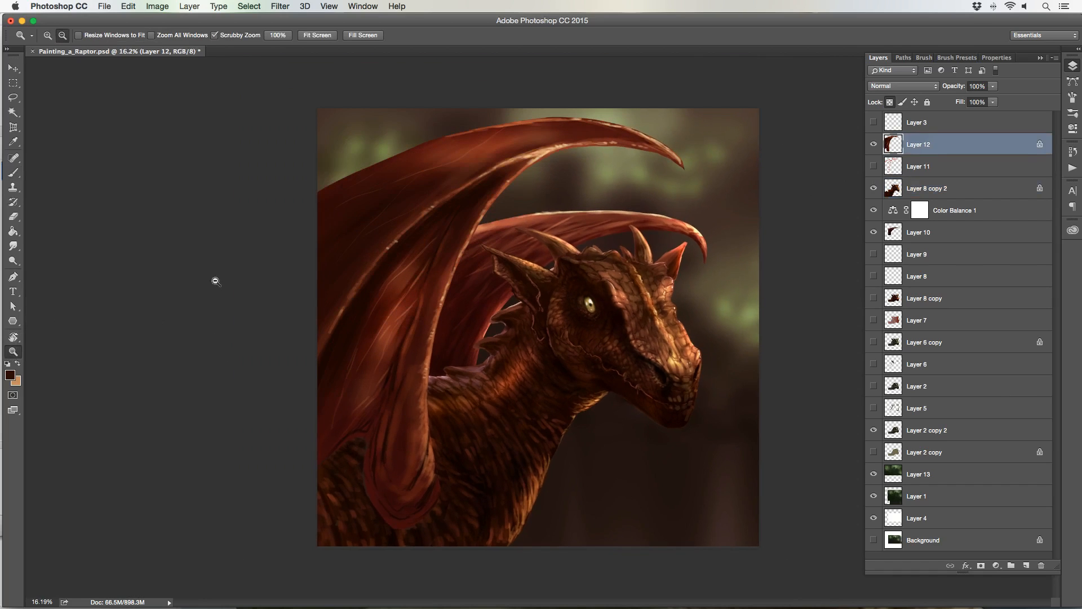
left_click(14, 172)
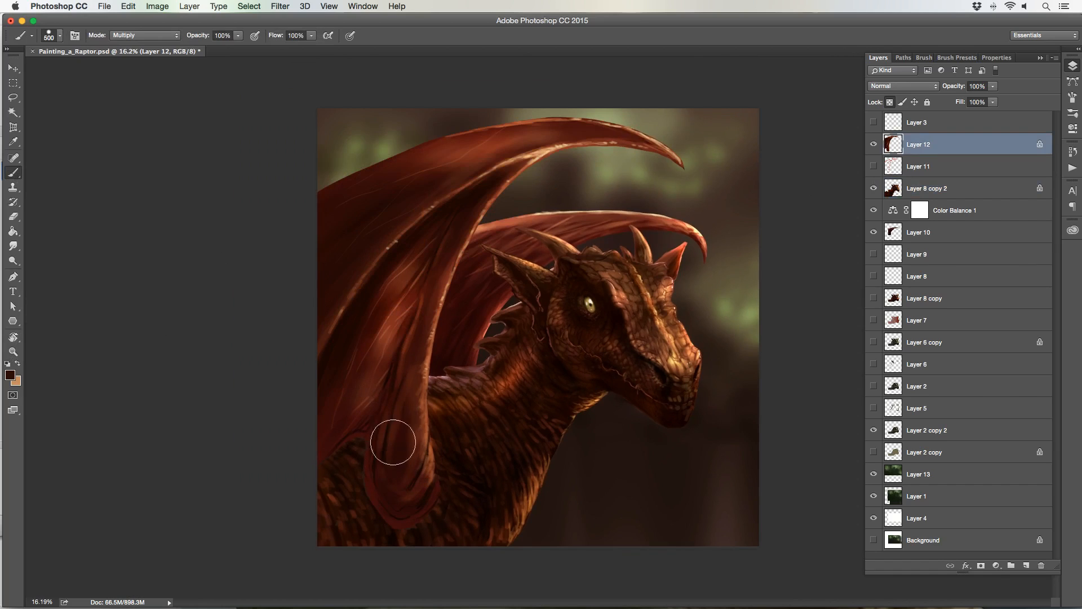
key("bracketleft")
key("bracketleft")
key("bracketright")
key("bracketright")
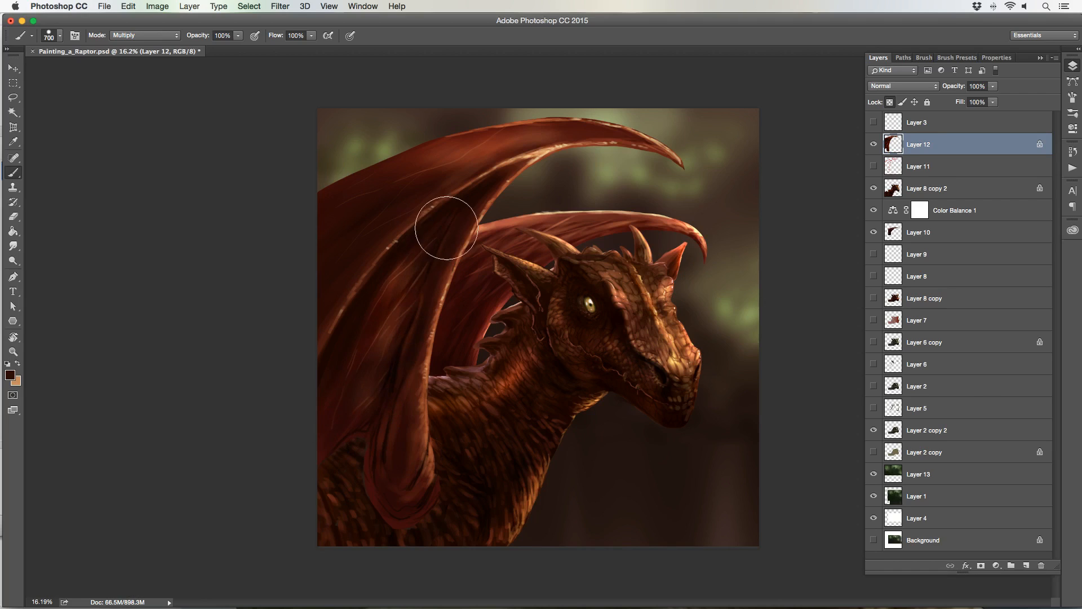
key("bracketright")
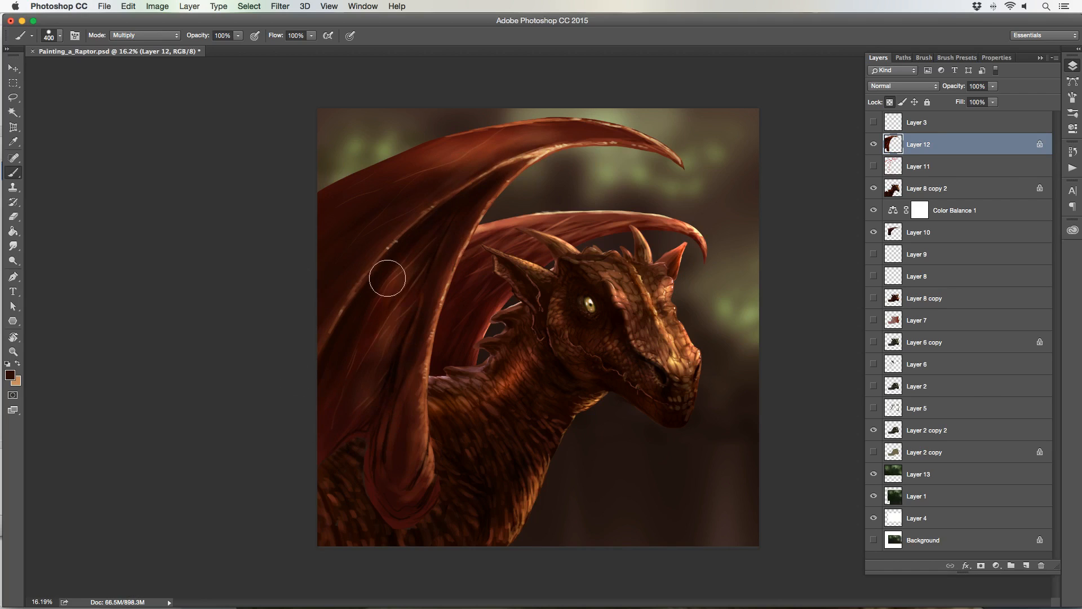
- Shade the nearer wing's lower folds, rounded joint and upper membrane in Multiply mode, finishing with a 500 px brush
key("bracketleft")
key("bracketleft")
key("bracketleft")
mouse_move(410, 511)
left_mouse_down()
mouse_move(369, 487)
mouse_move(404, 518)
mouse_move(381, 495)
mouse_move(411, 505)
mouse_move(405, 431)
mouse_move(404, 450)
mouse_move(388, 432)
left_mouse_up()
key("bracketleft")
key("bracketleft")
key("bracketleft")
key("bracketright")
key("bracketright")
key("bracketright")
key("bracketright")
key("bracketright")
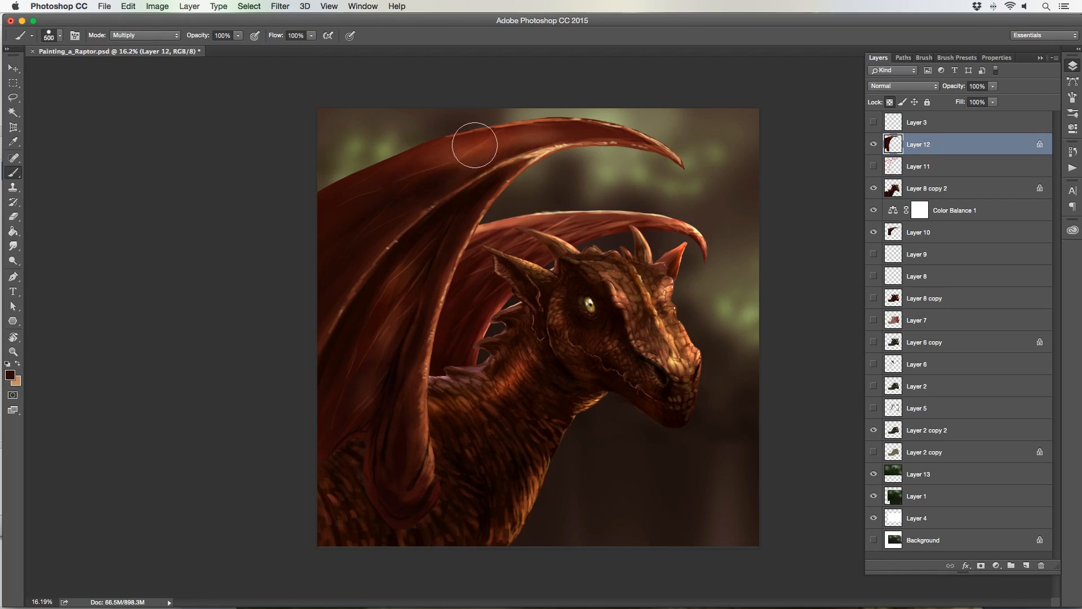
key("bracketright")
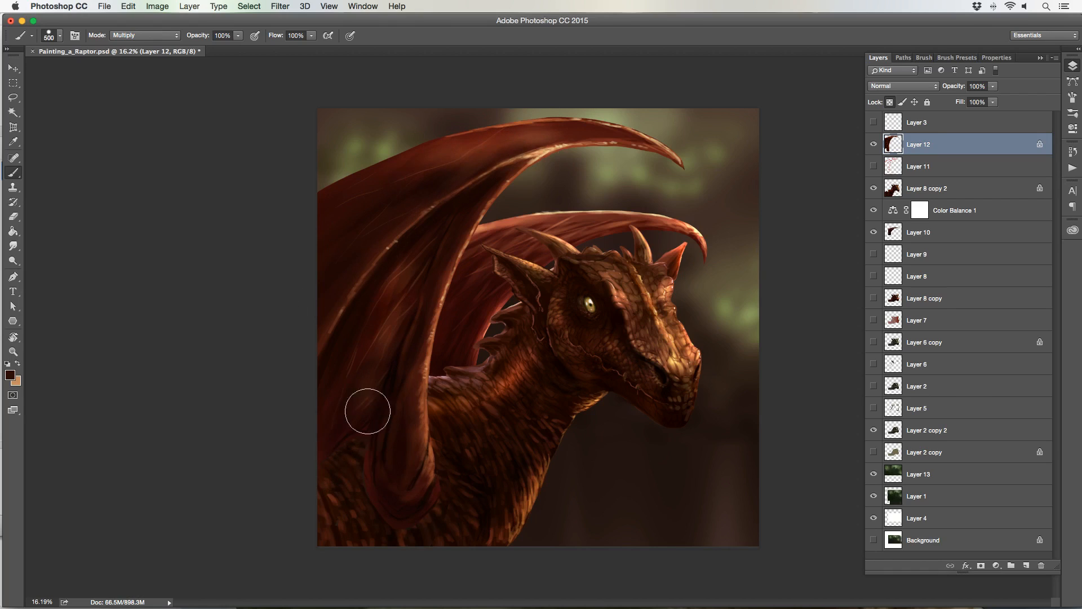
- On Layer 8 copy 2, darken the dragon's lower body behind the wing joint in Multiply mode with a 700 px brush
left_click(960, 187)
key("bracketright")
key("bracketright")
key("bracketright")
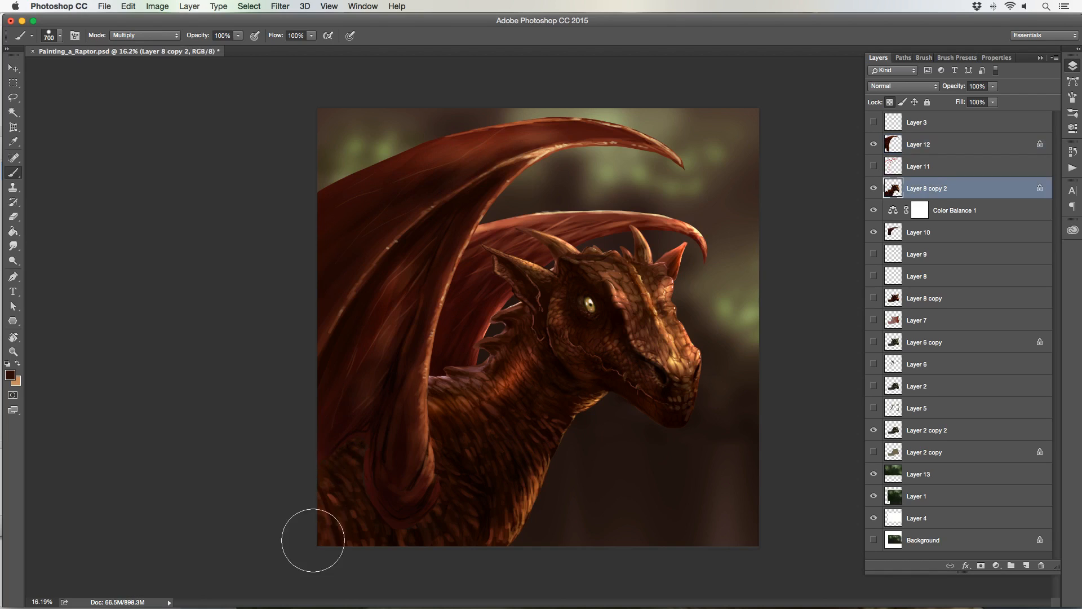
key("bracketleft")
key("bracketleft")
key("bracketleft")
key("bracketleft")
key("bracketleft")
- On Layer 10, darken the far wing's membrane behind the neck in Multiply mode with the brush enlarged to 400 px
left_click(955, 232)
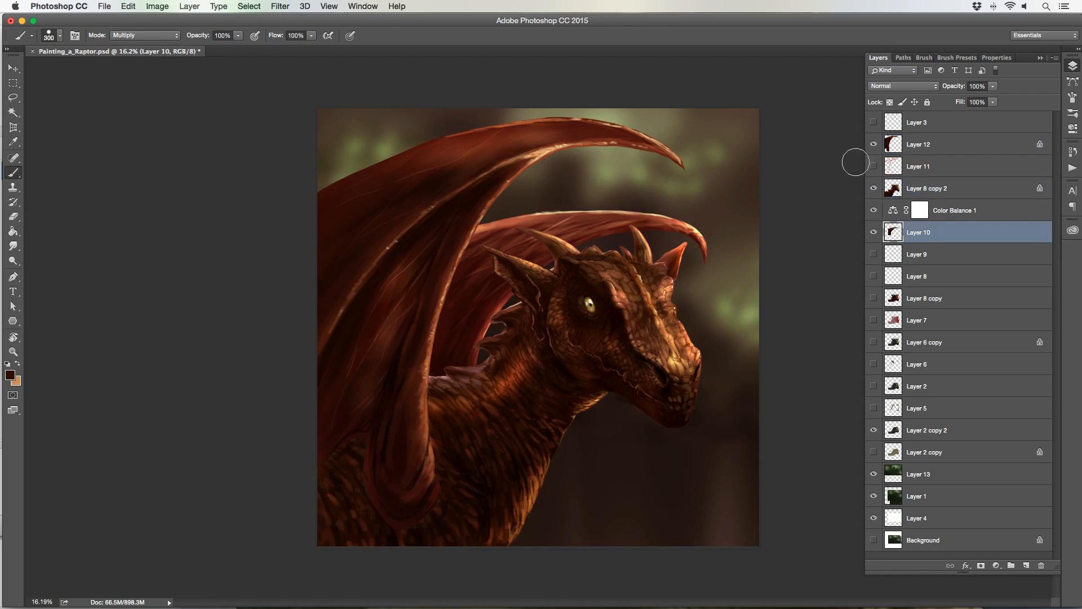
key("bracketleft")
key("bracketleft")
key("bracketleft")
key("bracketright")
key("bracketright")
key("bracketright")
key("bracketright")
key("bracketright")
key("bracketright")
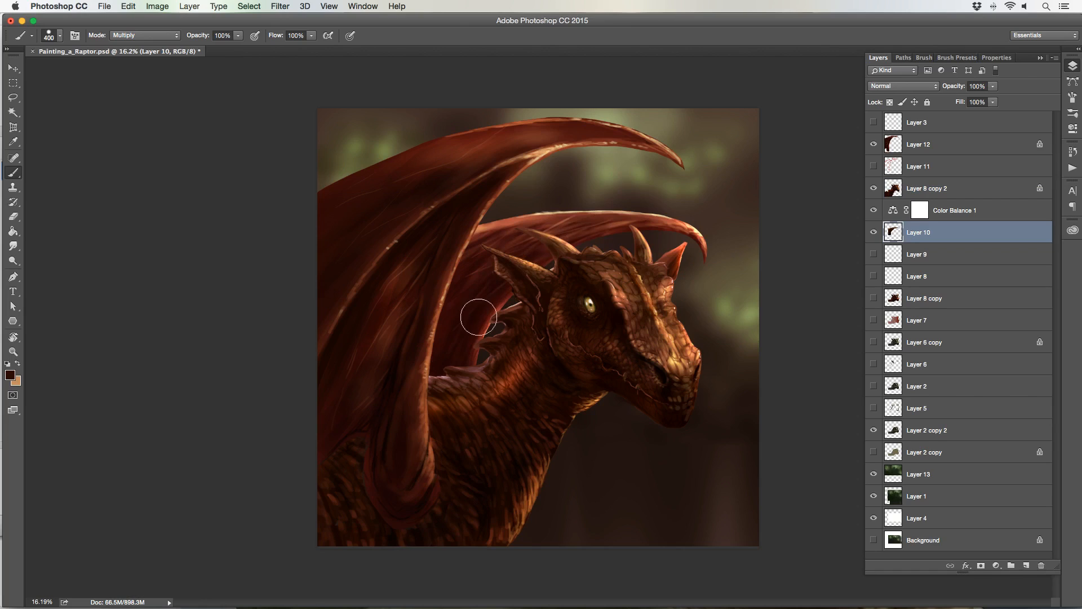
key("bracketright")
- Create a new layer and place it directly below Layer 10
left_click(20, 346)
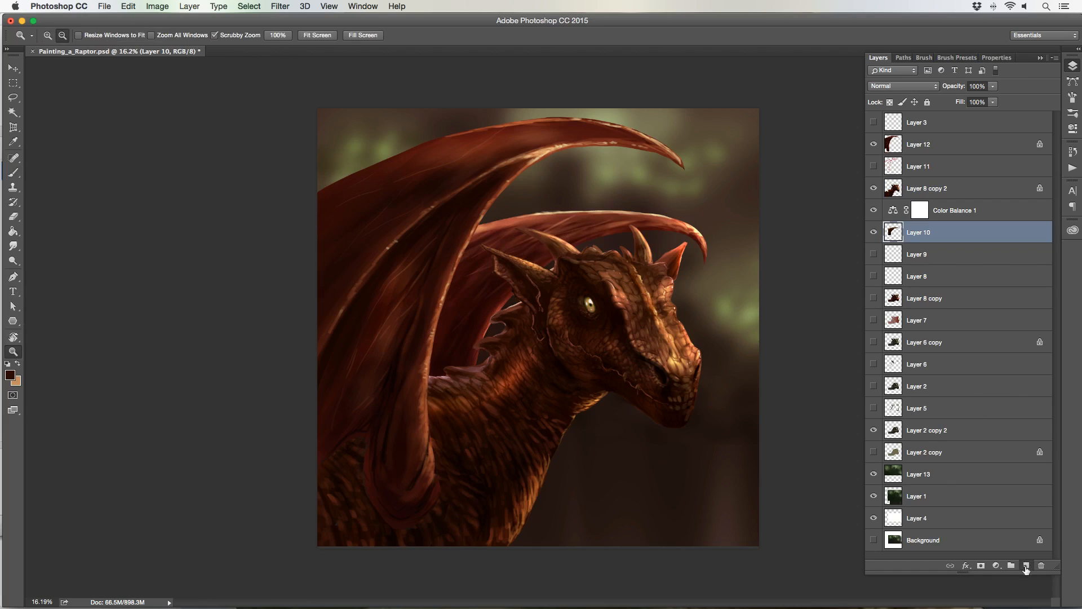
left_click(1025, 565)
left_click_drag(949, 237, 960, 255)
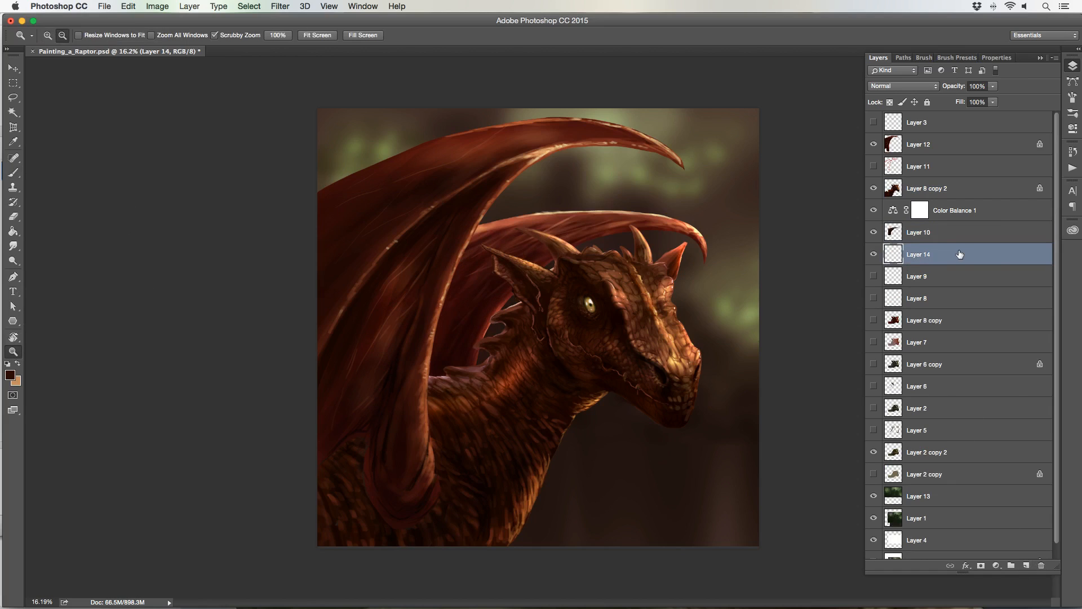
- Enlarge the brush to 1200 px and choose a pale peach foreground colour for painting on Layer 14
left_click(13, 173)
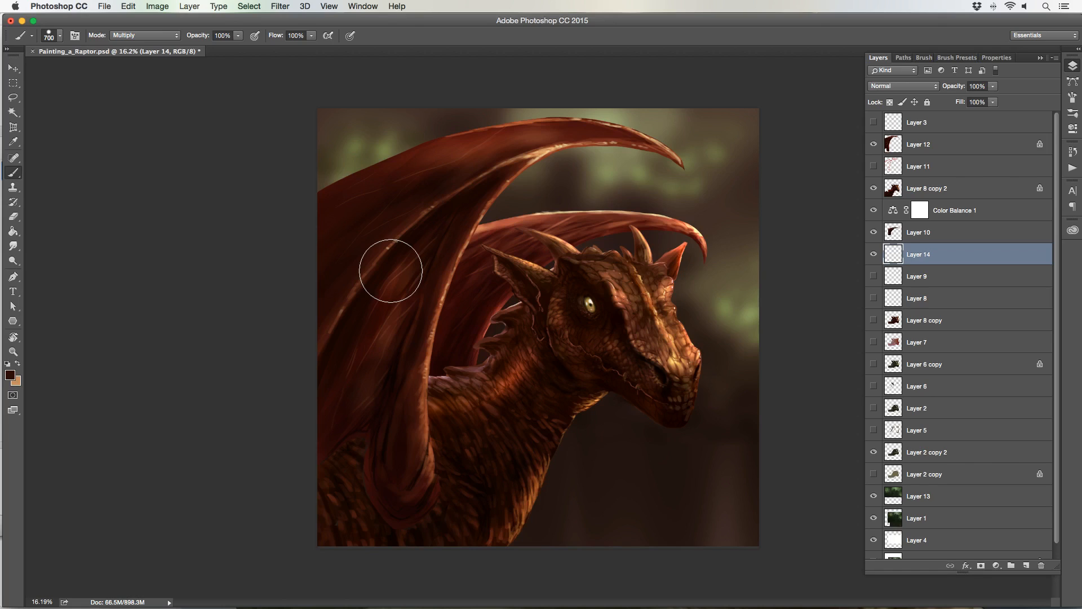
key("bracketright")
key("bracketright")
key("bracketright")
key("bracketright")
left_click(18, 365)
left_click(12, 375)
left_click_drag(72, 348, 63, 341)
left_click(279, 322)
key("bracketright")
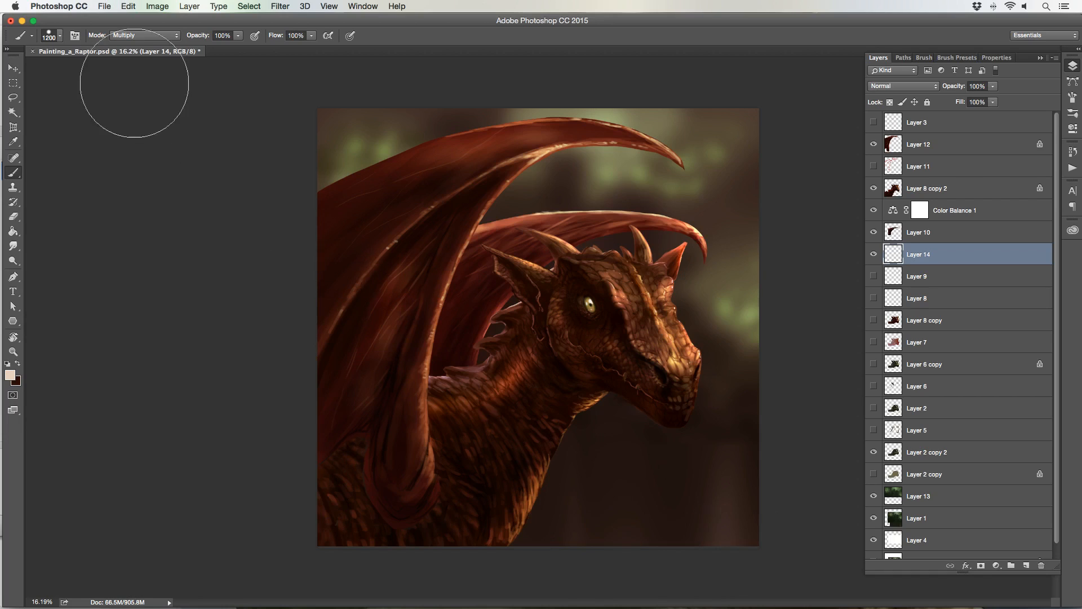
- Set the brush mode to Normal and choose the 010 Very Soft Brush preset, enlarged to 800 px
left_click(119, 35)
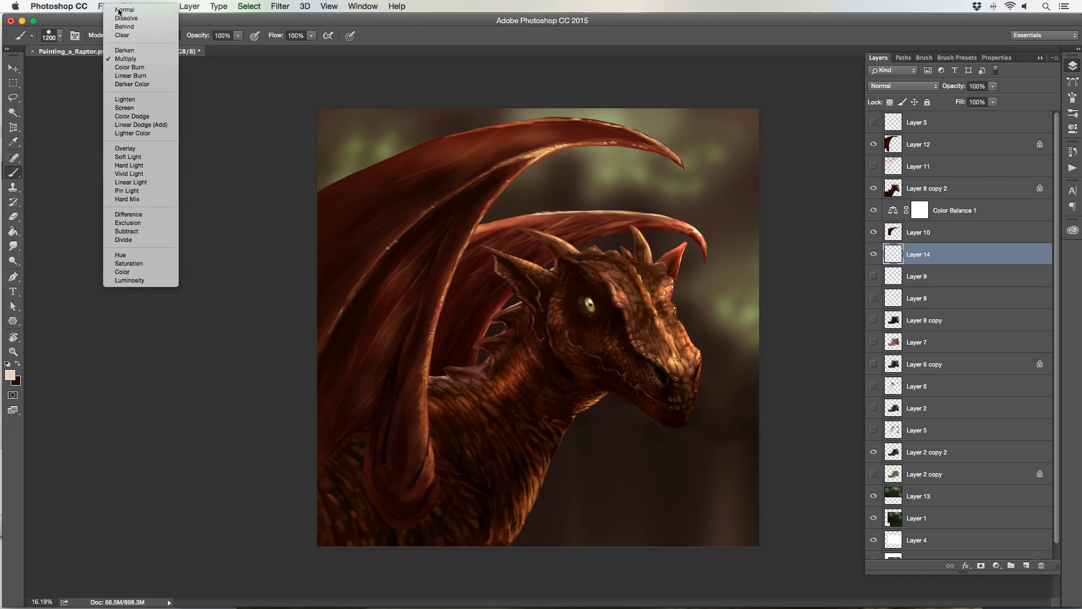
left_click(119, 10)
left_click(56, 40)
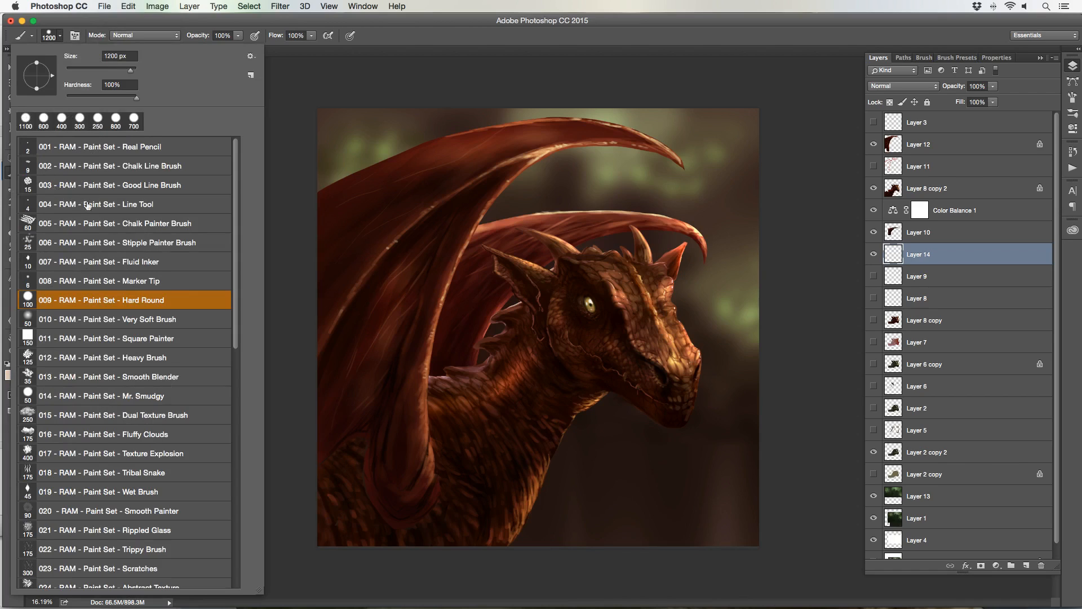
left_click(93, 320)
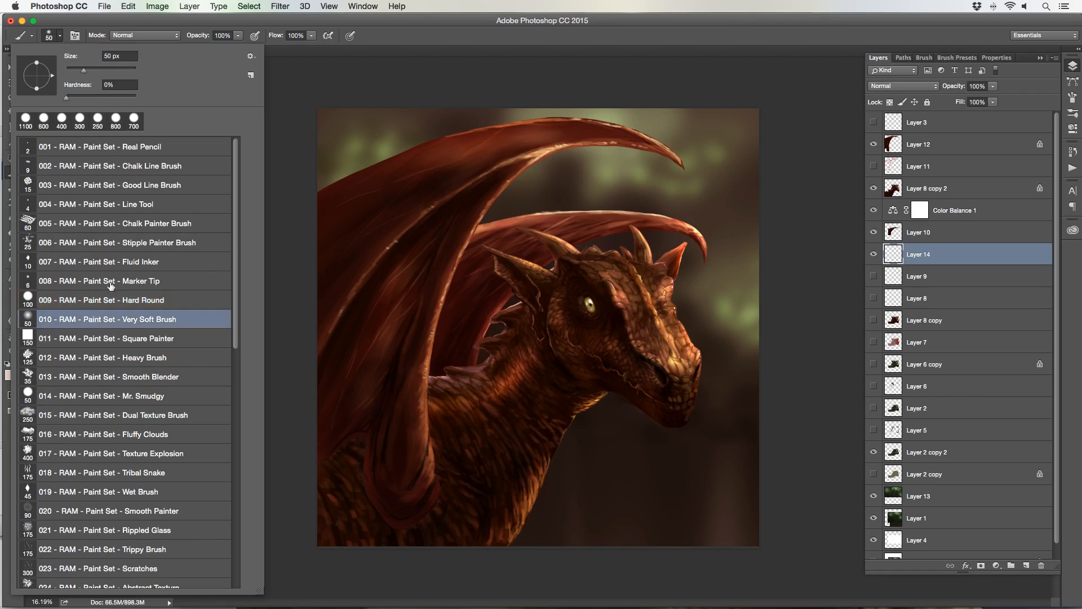
left_click(281, 247)
key("]")
key("]")
key("]")
key("]")
key("]")
key("]")
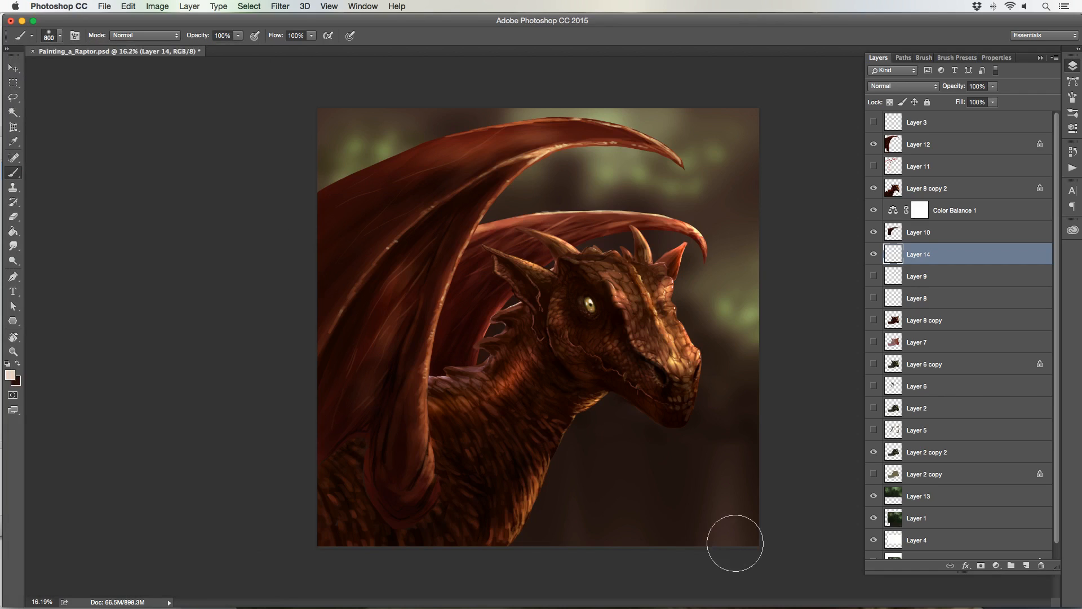
- Paint broad soft haze across the lower background in front of the dragon's chest on Layer 14 with a 900 px brush
mouse_move(735, 543)
left_mouse_down()
mouse_move(648, 558)
mouse_move(731, 541)
mouse_move(639, 553)
mouse_move(572, 538)
left_mouse_up()
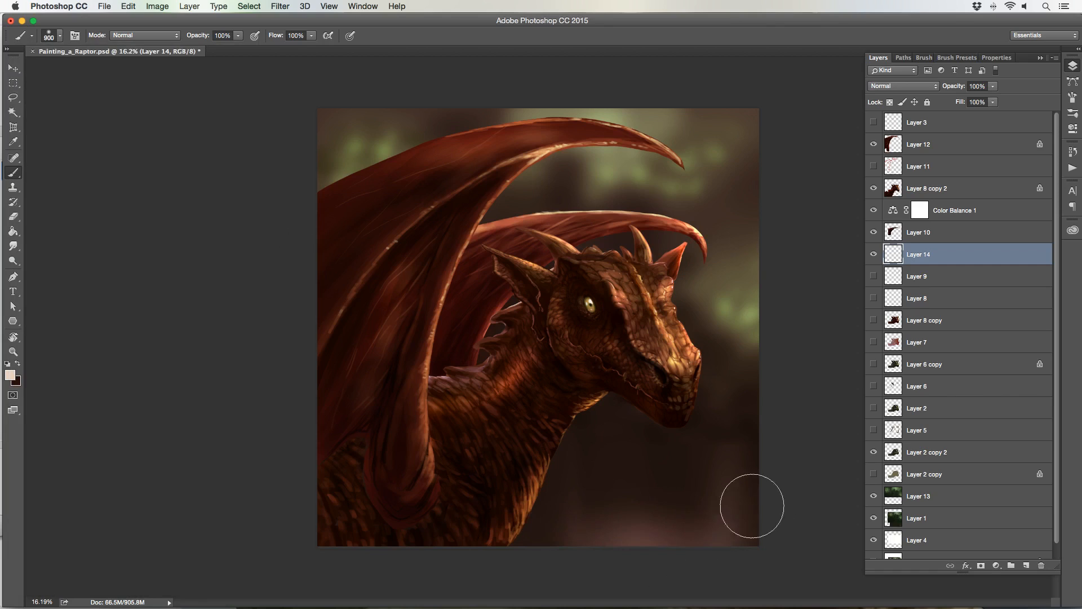
key("bracketleft")
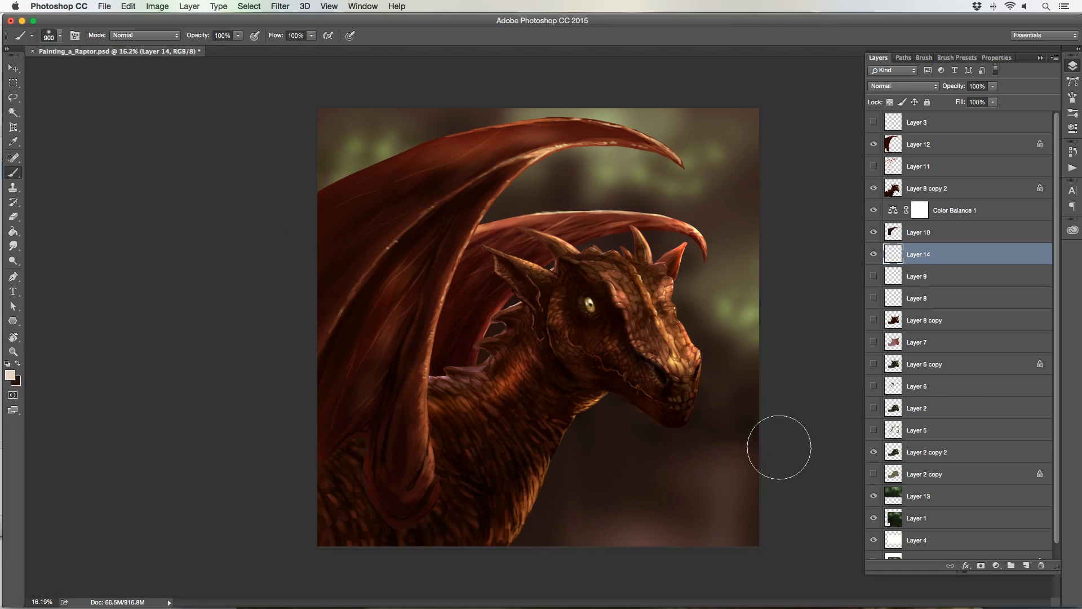
key("bracketleft")
key("bracketright")
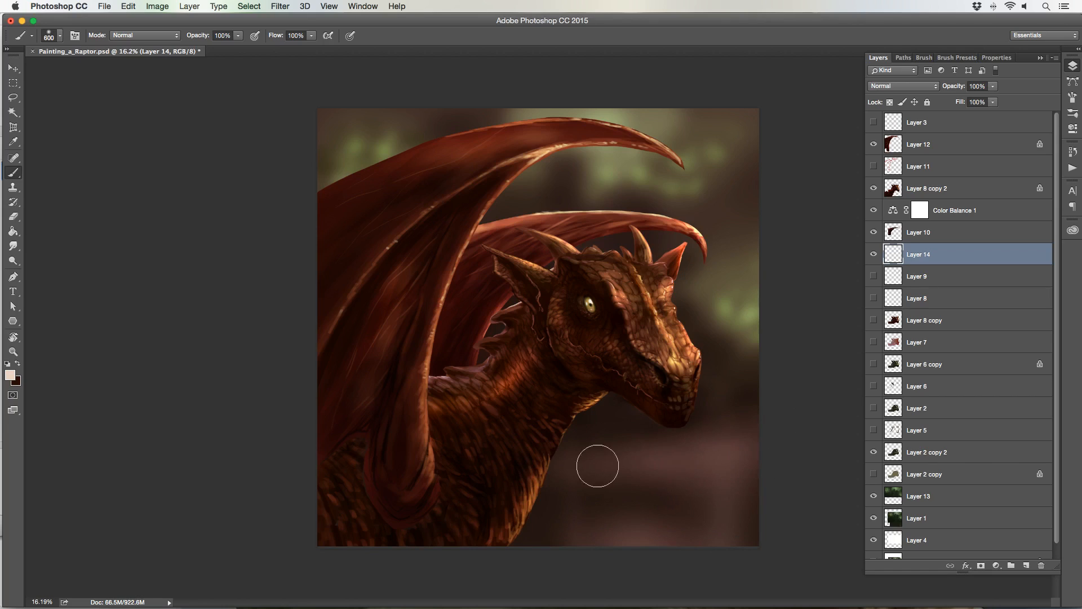
- Paint a thin haze streak in the background beside the dragon's jaw with a 150–250 px brush, finishing at 600 px
key("bracketleft")
key("bracketleft")
key("bracketleft")
key("bracketleft")
key("bracketleft")
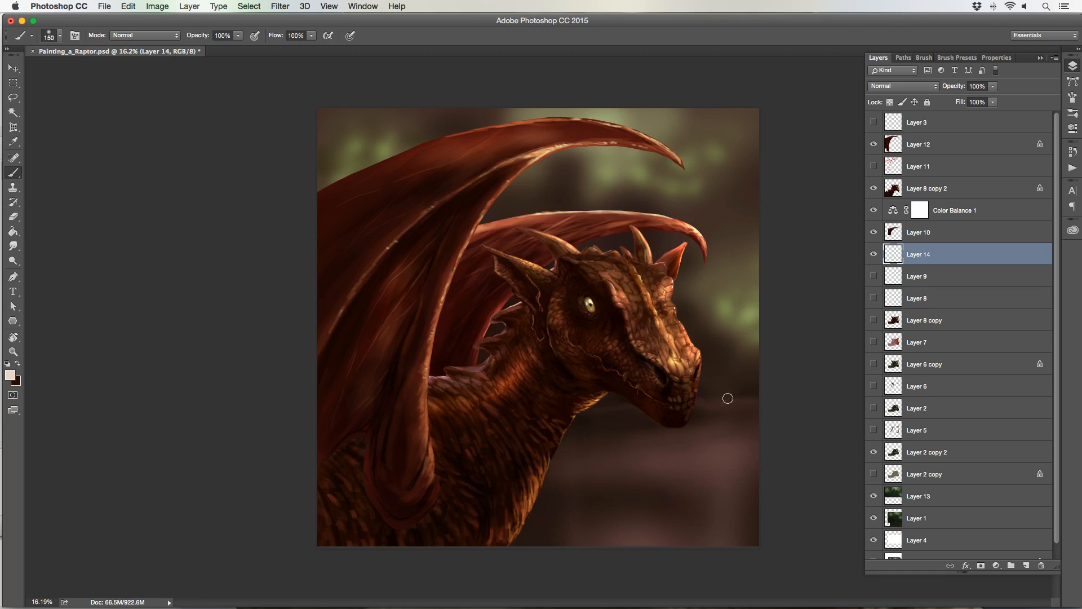
key("bracketright")
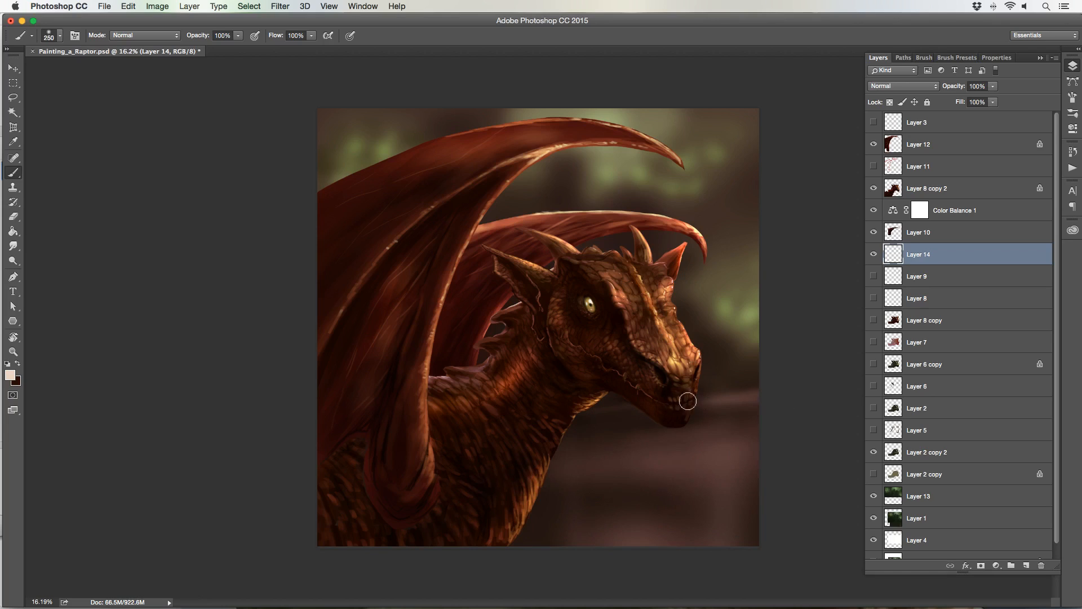
key("bracketright")
key("bracketright")
key("bracketright")
key("bracketleft")
key("bracketleft")
key("bracketleft")
key("bracketright")
key("bracketright")
key("bracketright")
key("bracketright")
key("bracketright")
key("bracketright")
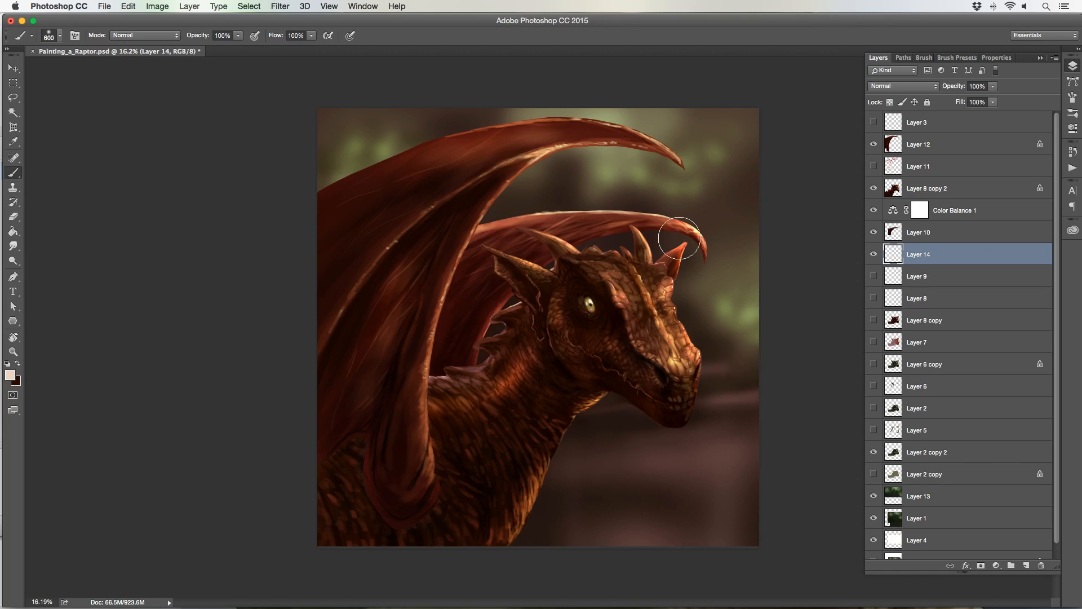
- Set the foreground colour to f6ebe3 and paint a brighter mist streak below the dragon's jaw with 300 to 500 px brushes
left_click(11, 375)
left_click(49, 333)
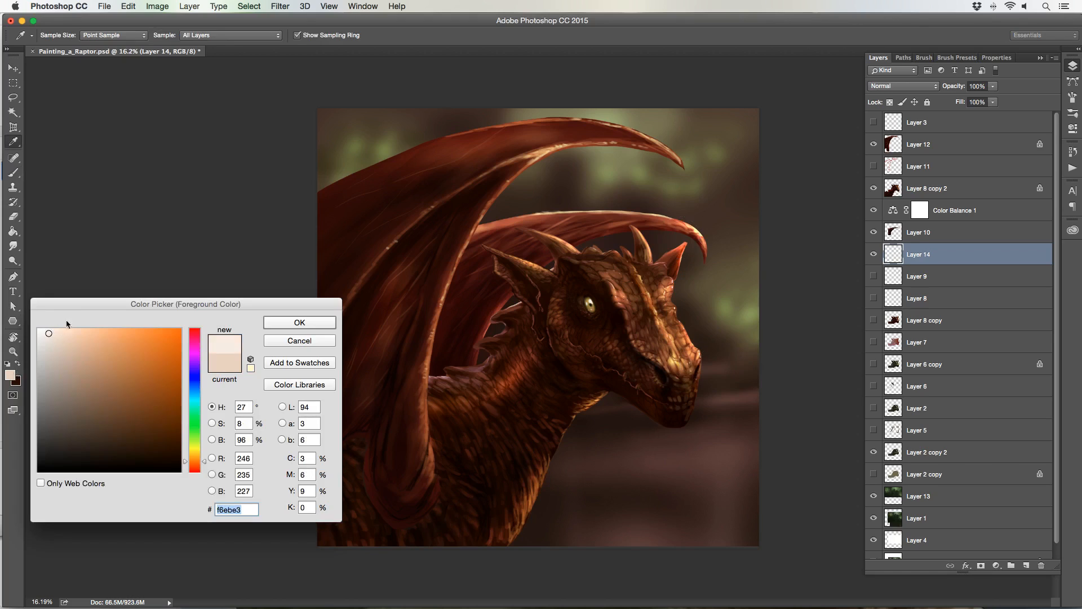
left_click(272, 323)
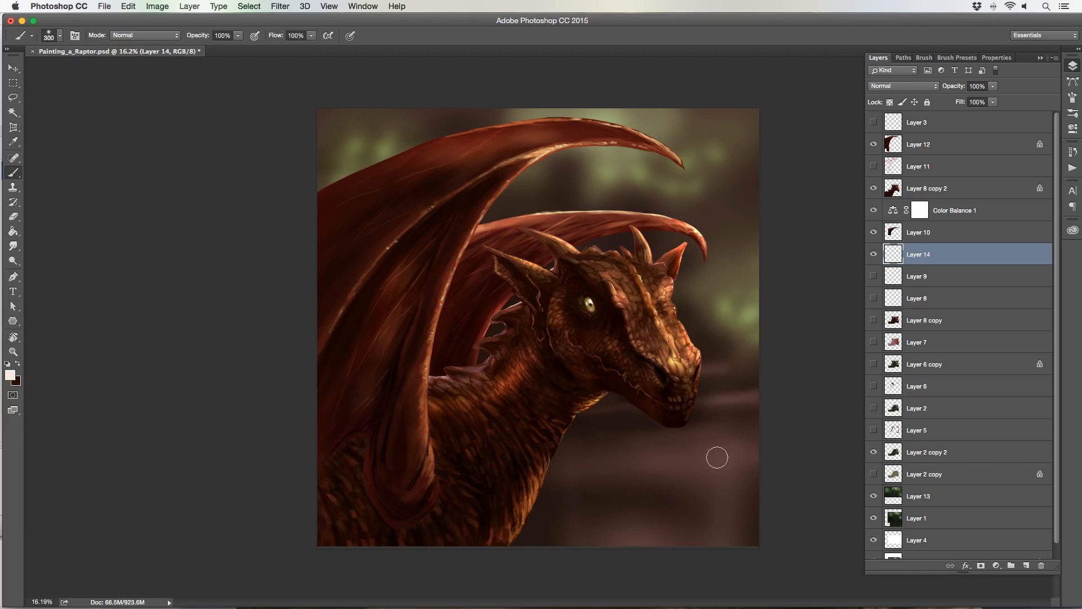
mouse_move(687, 455)
left_mouse_down()
mouse_move(720, 454)
mouse_move(656, 456)
left_mouse_up()
key("]")
key("]")
key("]")
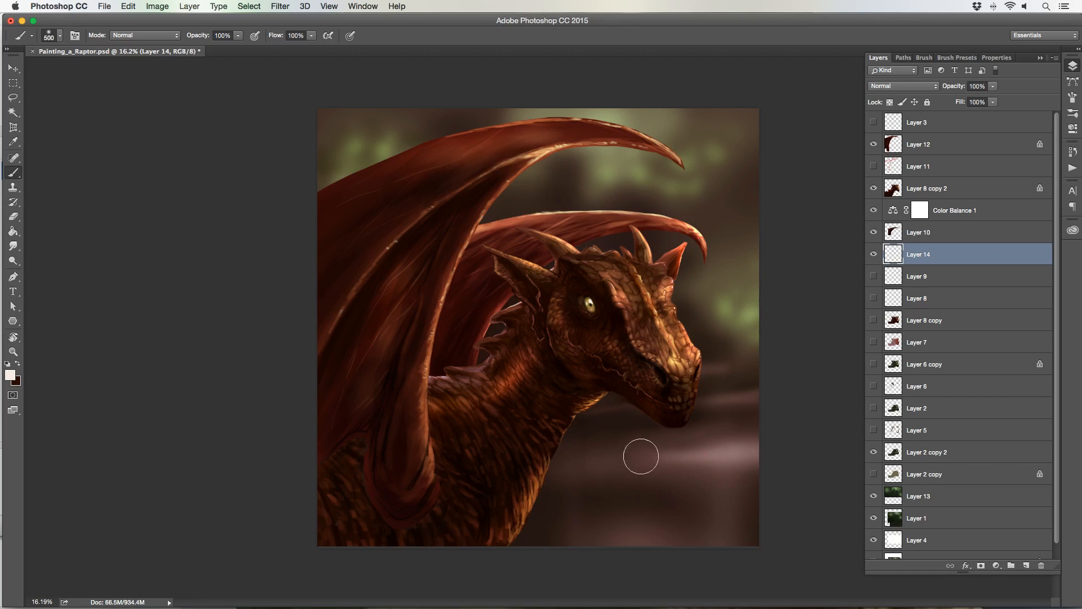
key("]")
key("[")
key("[")
key("[")
key("[")
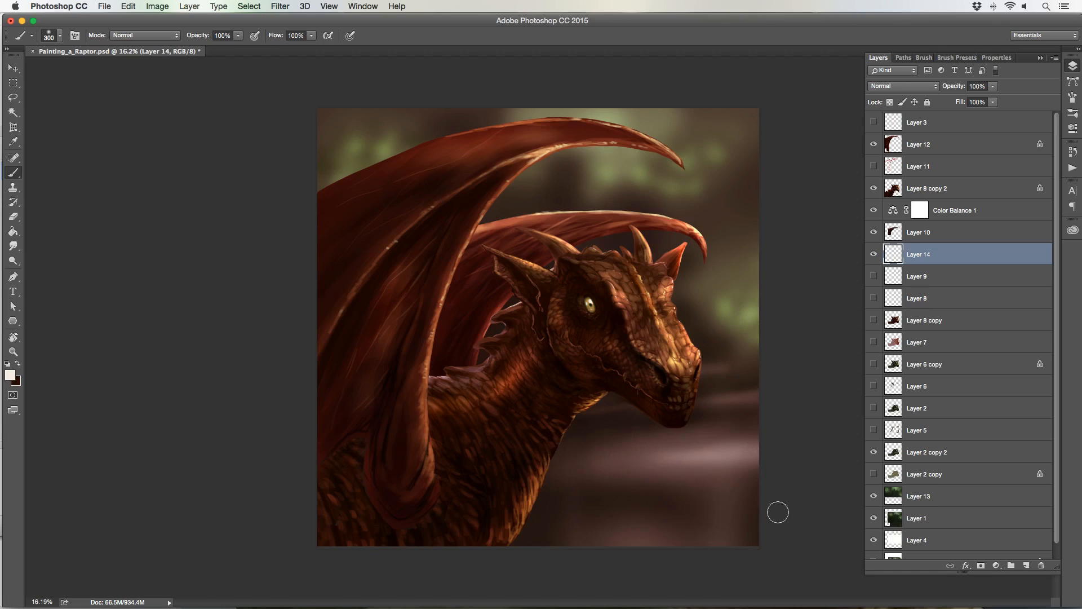
- Paint a lower mist streak from the canvas edge to the dragon's chest with 250 to 400 px brushes, finishing at 175 px
key("]")
key("]")
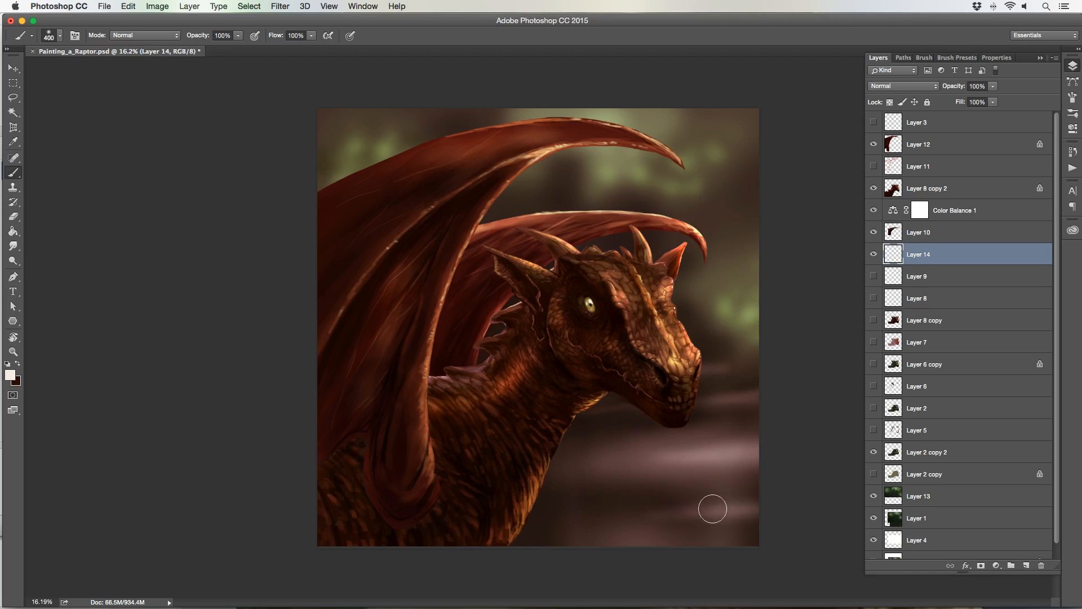
key("[")
key("[")
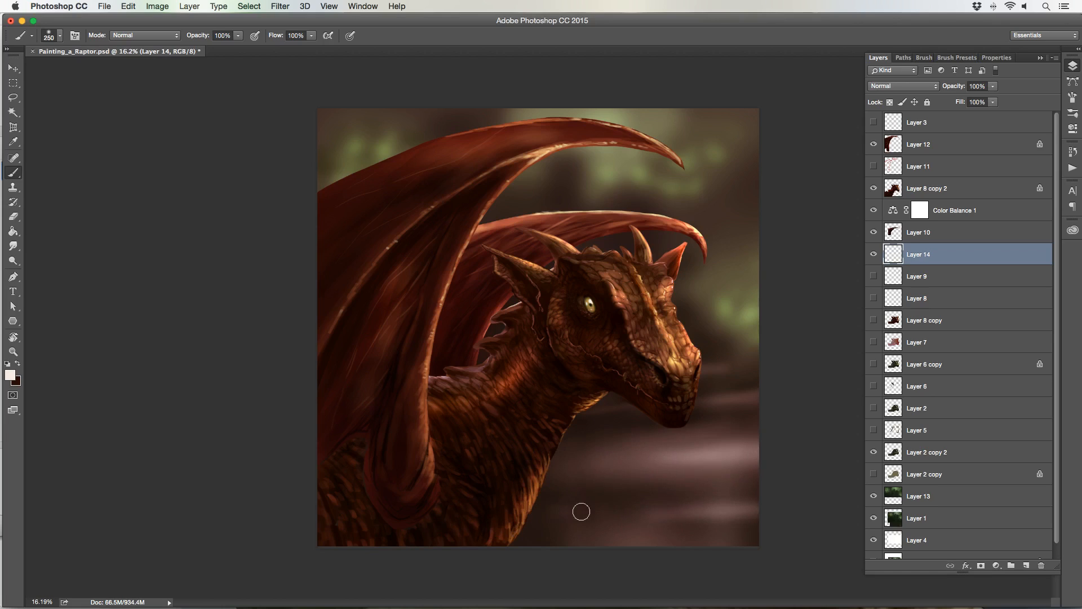
key("]")
key("]")
key("]")
key("]")
key("]")
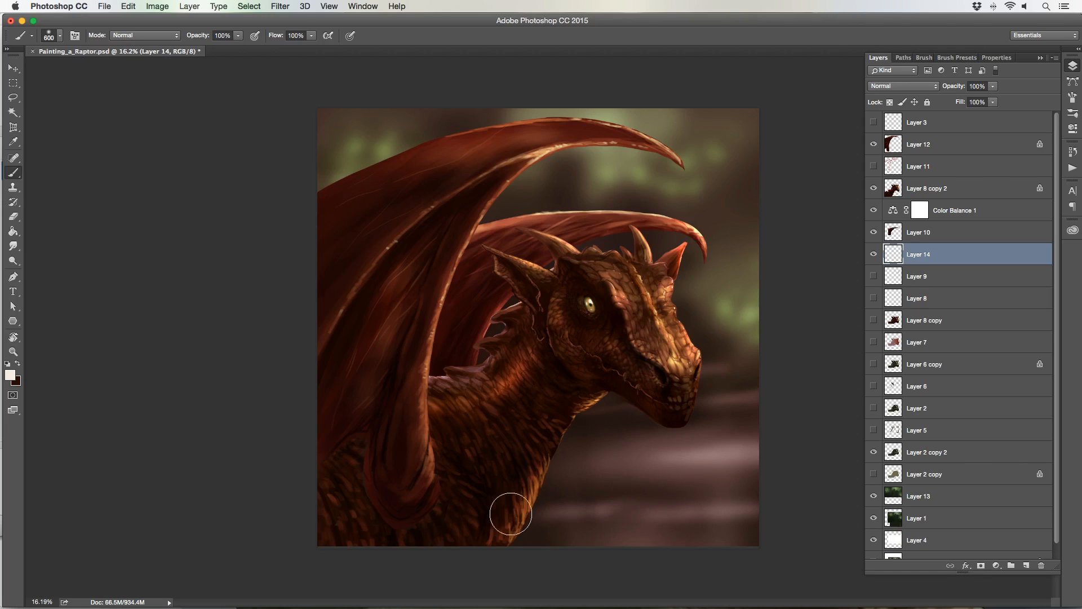
key("[")
key("[")
key("[")
key("[")
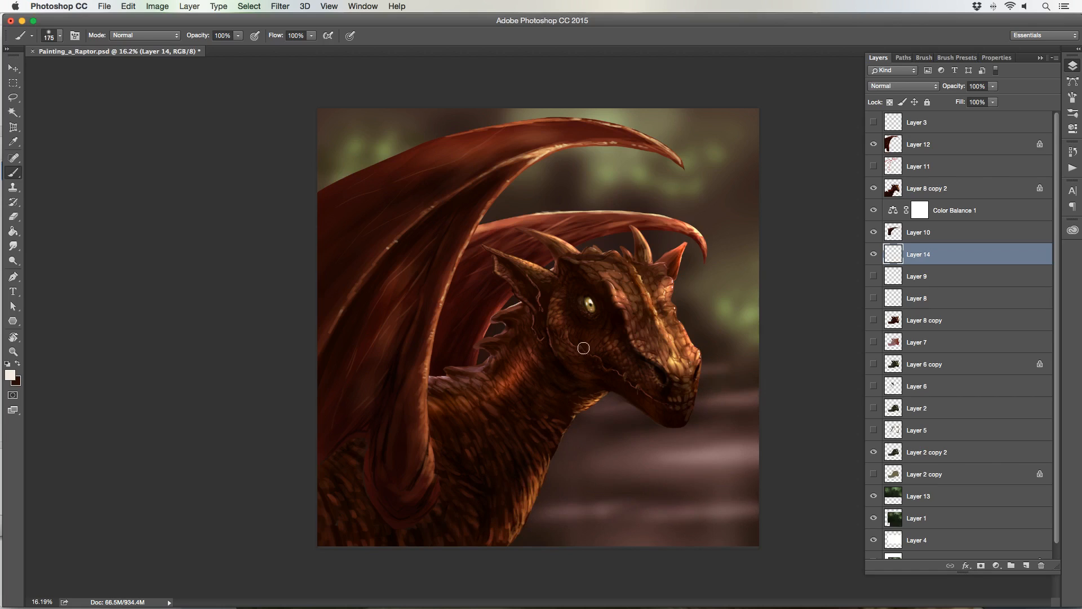
- Lower Layer 14's opacity to 69% and create a new layer directly above Layer 12
left_click_drag(994, 88, 979, 101)
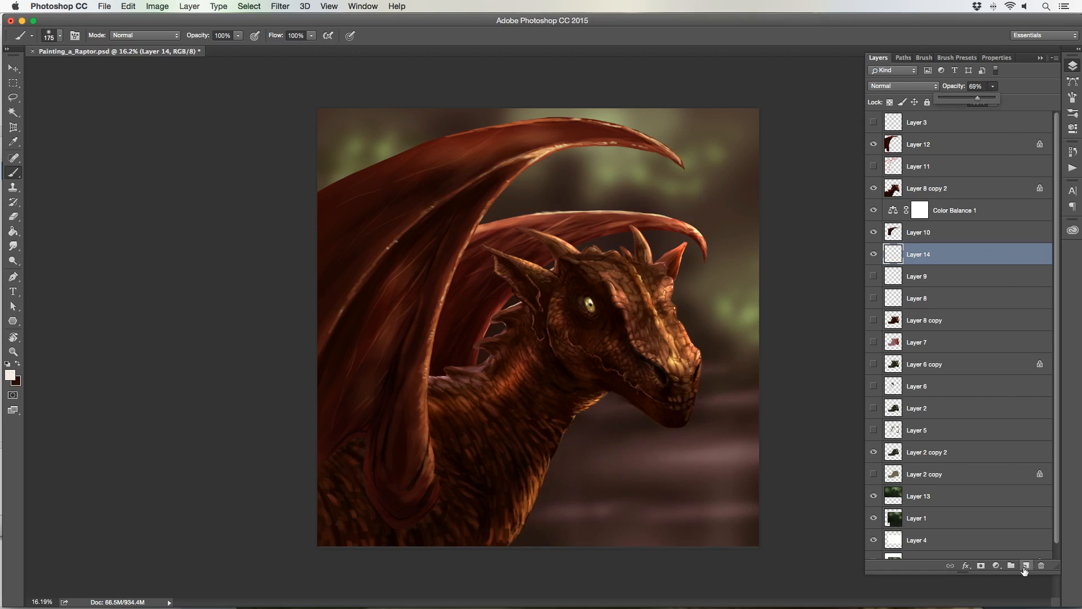
left_click(1025, 566)
left_click_drag(966, 247, 941, 138)
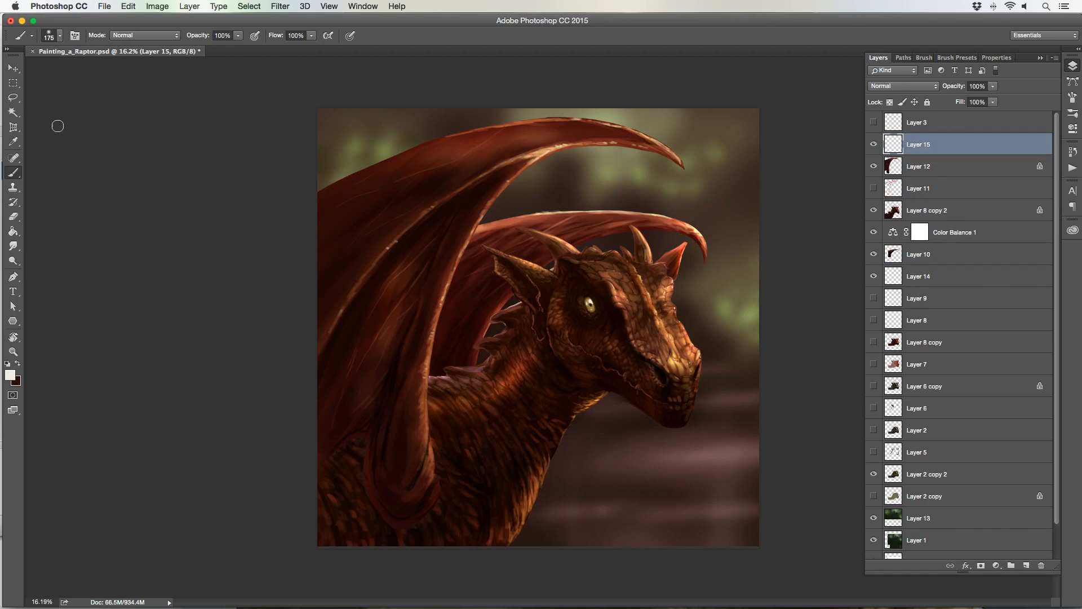
- On Layer 15, paint pale mist across the bottom of the dragon's body, finishing with a 300 px brush
key("bracketright")
key("bracketright")
key("bracketright")
key("bracketright")
mouse_move(311, 533)
left_mouse_down()
mouse_move(548, 525)
mouse_move(332, 535)
mouse_move(492, 532)
mouse_move(342, 523)
mouse_move(552, 512)
left_mouse_up()
key("bracketright")
key("bracketright")
key("bracketleft")
key("bracketleft")
key("bracketleft")
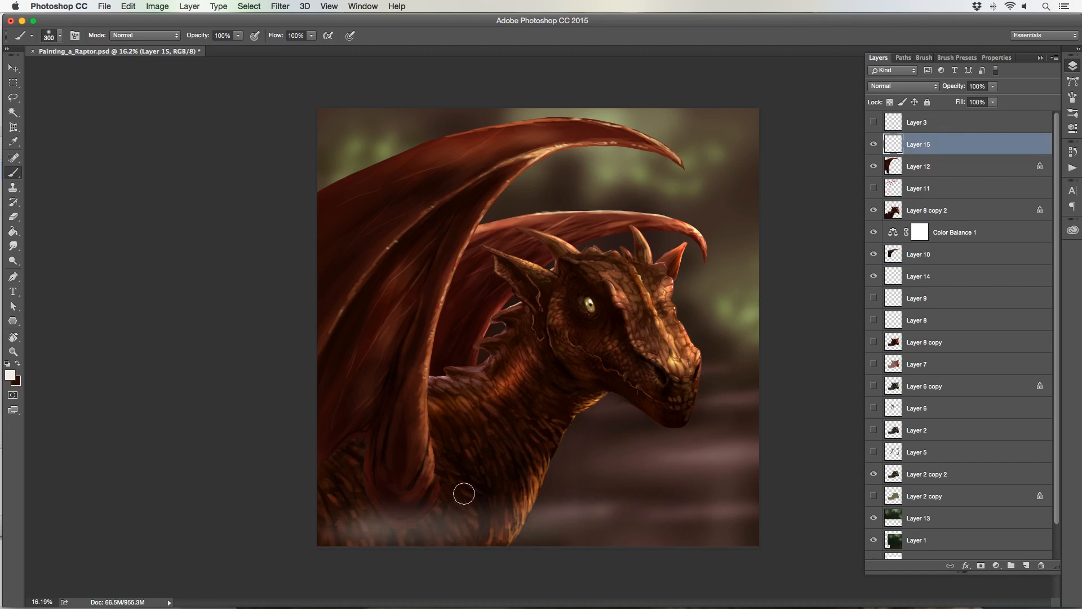
- Extend the mist across the dragon's chest and the area below the wing joint, starting at 300 px and finishing at 700 px
mouse_move(463, 494)
left_mouse_down()
mouse_move(599, 485)
mouse_move(492, 496)
mouse_move(597, 529)
mouse_move(580, 516)
left_mouse_up()
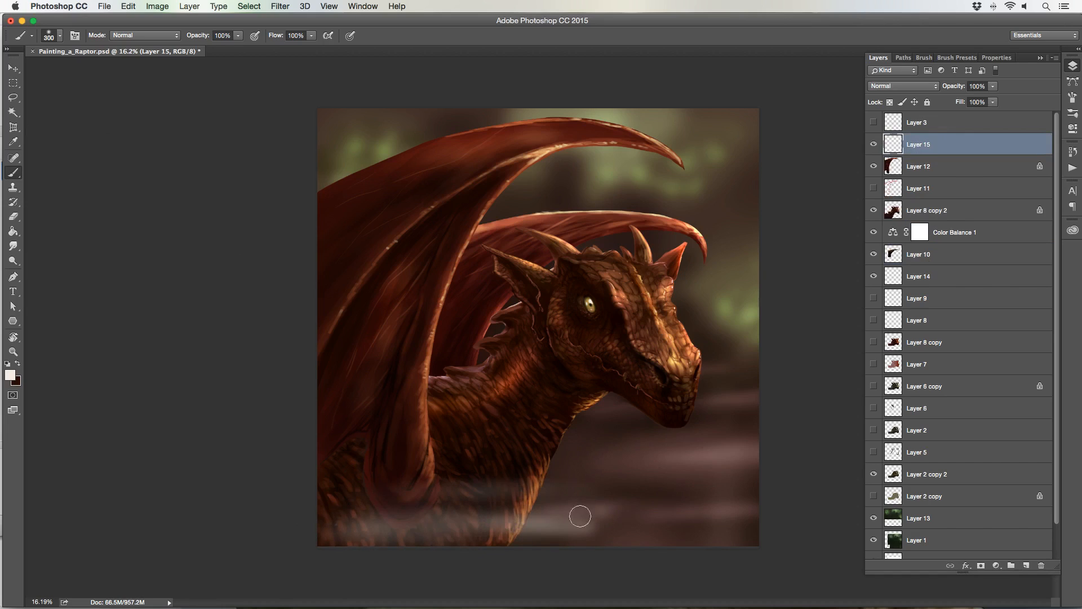
key("bracketright")
key("bracketright")
mouse_move(437, 522)
left_mouse_down()
mouse_move(312, 524)
mouse_move(387, 494)
mouse_move(560, 477)
mouse_move(541, 510)
mouse_move(656, 521)
mouse_move(498, 520)
mouse_move(762, 502)
mouse_move(419, 529)
mouse_move(523, 507)
mouse_move(392, 494)
mouse_move(431, 488)
mouse_move(353, 497)
mouse_move(593, 479)
mouse_move(331, 483)
left_mouse_up()
key("bracketleft")
key("bracketleft")
key("bracketright")
key("bracketright")
key("bracketright")
key("bracketright")
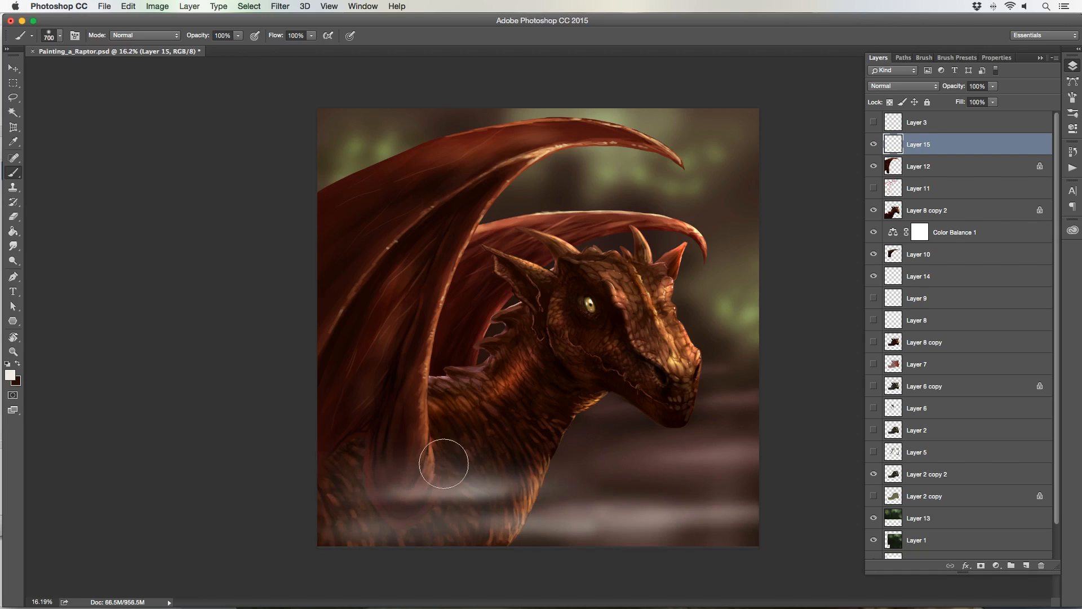
- Brush mist over the wing's rounded lower joint at 700 px, and reduce the brush to 400 px
mouse_move(443, 463)
left_mouse_down()
mouse_move(447, 495)
mouse_move(381, 487)
left_mouse_up()
key("bracketleft")
key("bracketleft")
key("bracketleft")
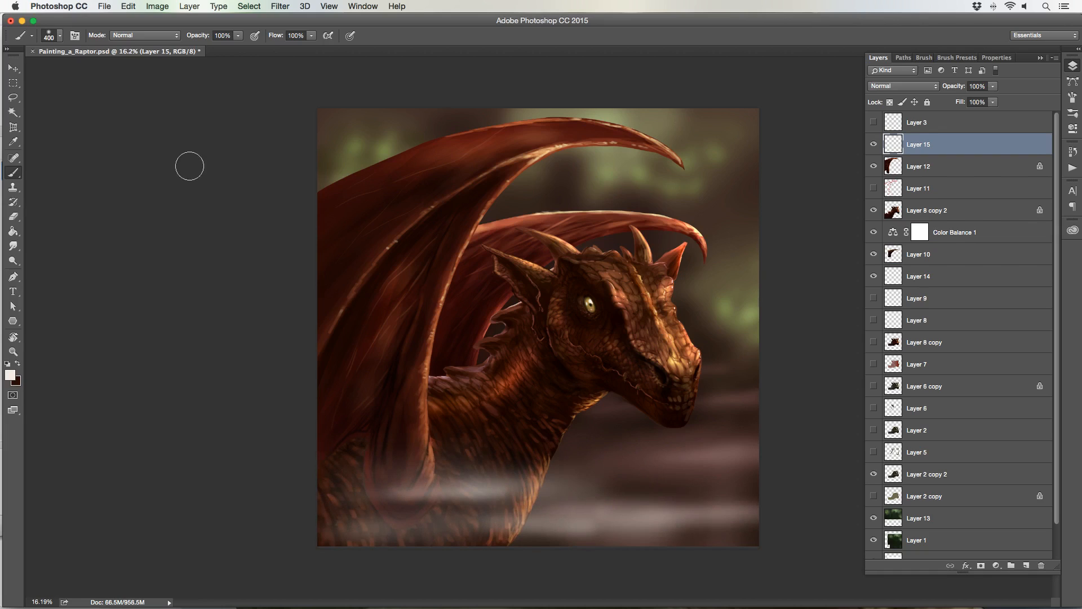
- Apply a Gaussian Blur with a 67.8 pixel radius to the mist on Layer 15
left_click(281, 6)
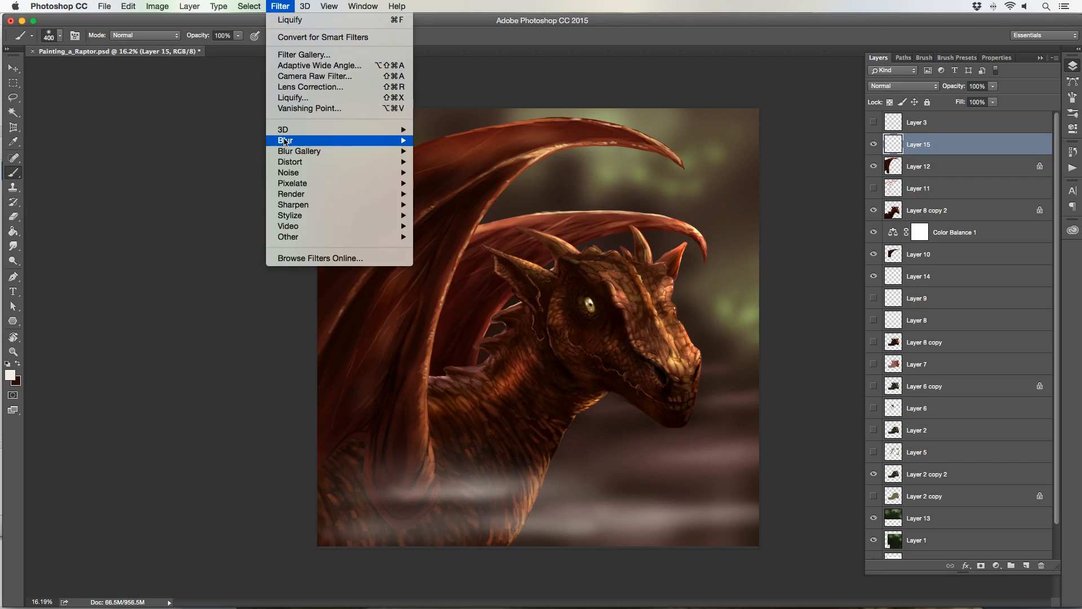
mouse_move(285, 141)
left_click(431, 184)
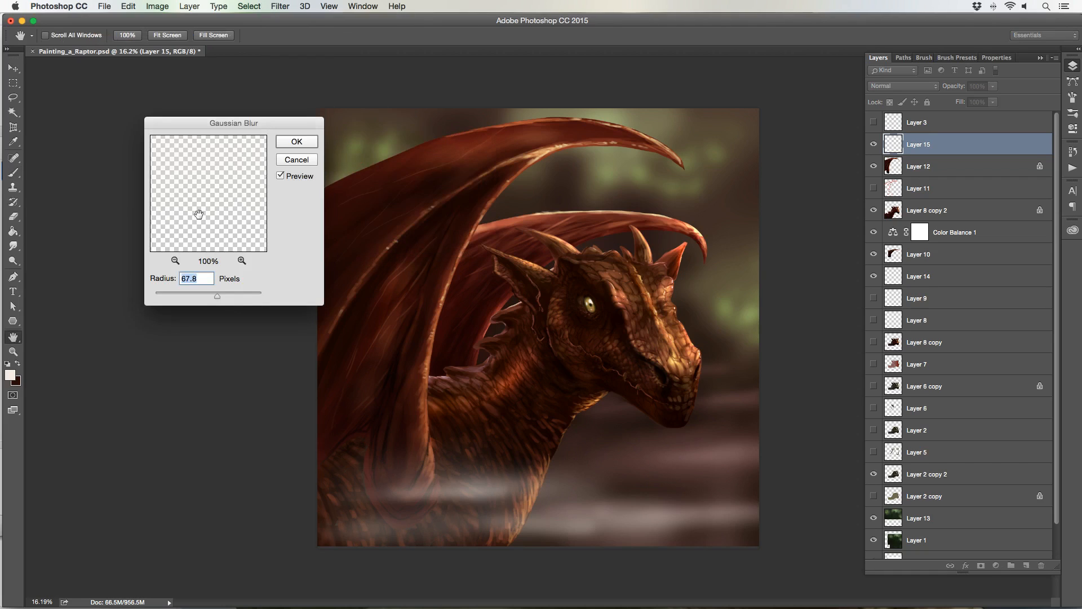
left_click(293, 140)
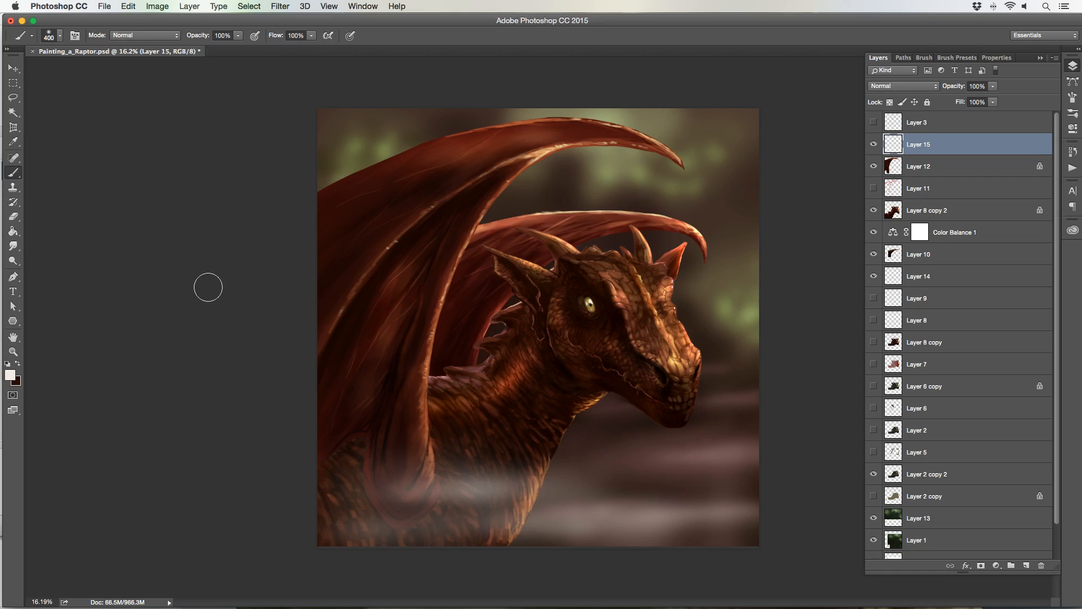
- Create a new layer above Layer 15 and set the brush's foreground colour to the blue-grey 5c666f
left_click(14, 352)
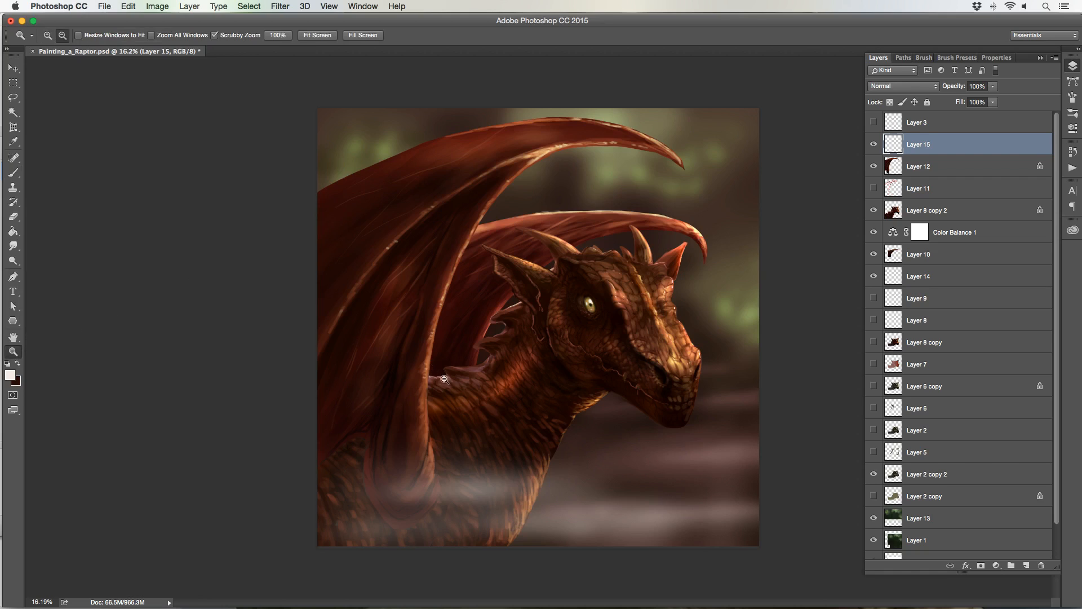
mouse_move(442, 378)
left_mouse_down()
mouse_move(424, 376)
mouse_move(427, 348)
left_mouse_up()
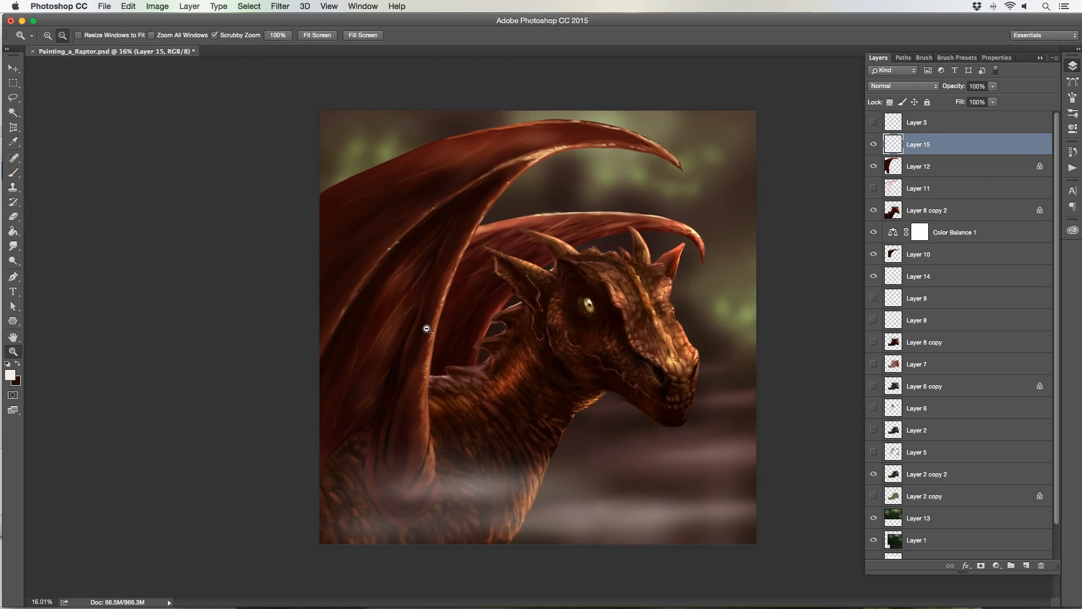
left_click(1026, 565)
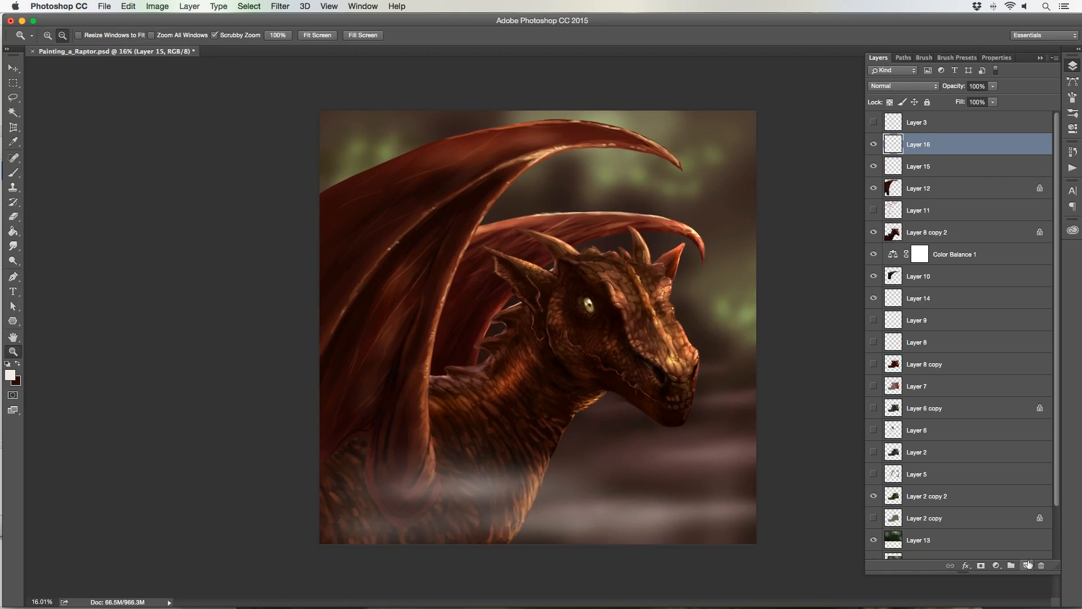
left_click(13, 173)
left_click(11, 375)
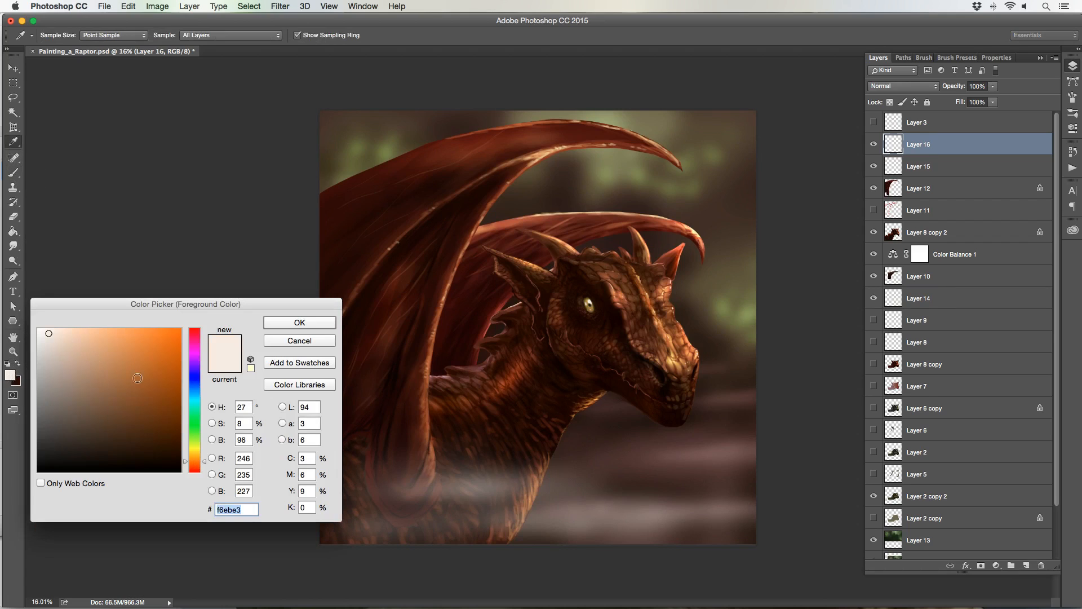
left_click(195, 389)
left_click(77, 418)
left_click(62, 409)
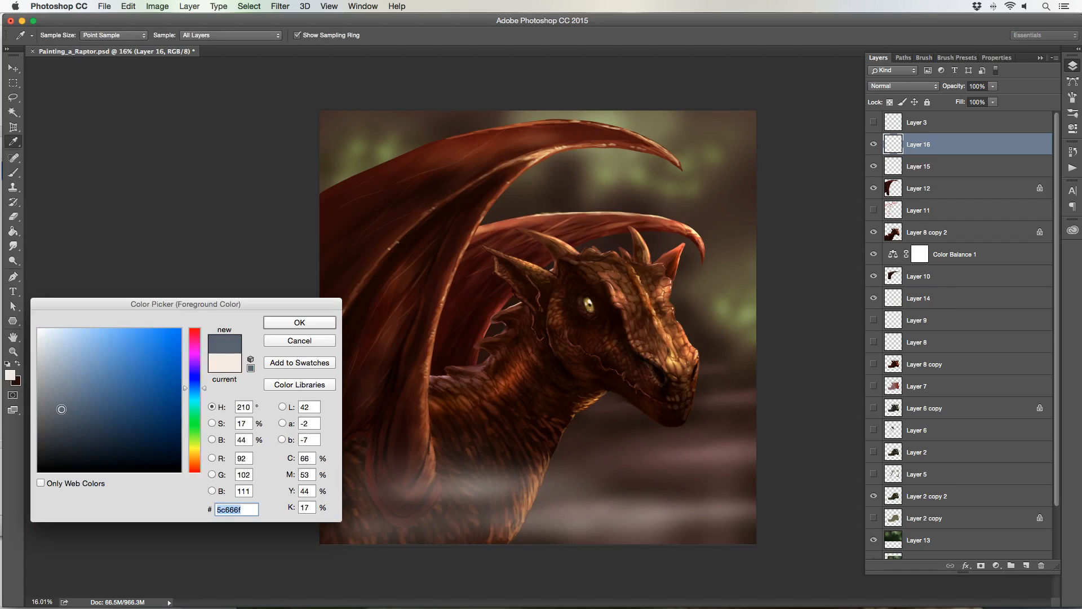
left_click(300, 323)
- Set Layer 16's blend mode to Color and tint the mist below the dragon's head blue-grey with a 1200 to 1300 px brush
key("bracketright")
key("bracketright")
key("bracketright")
key("bracketright")
key("bracketright")
key("bracketright")
key("bracketright")
key("bracketright")
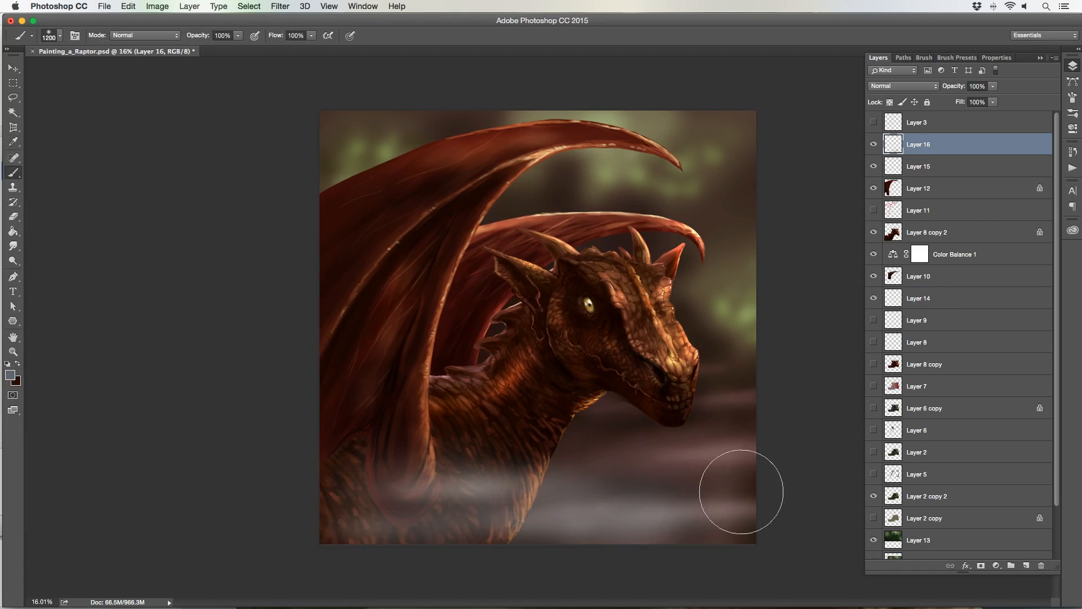
left_click(901, 88)
left_click(880, 331)
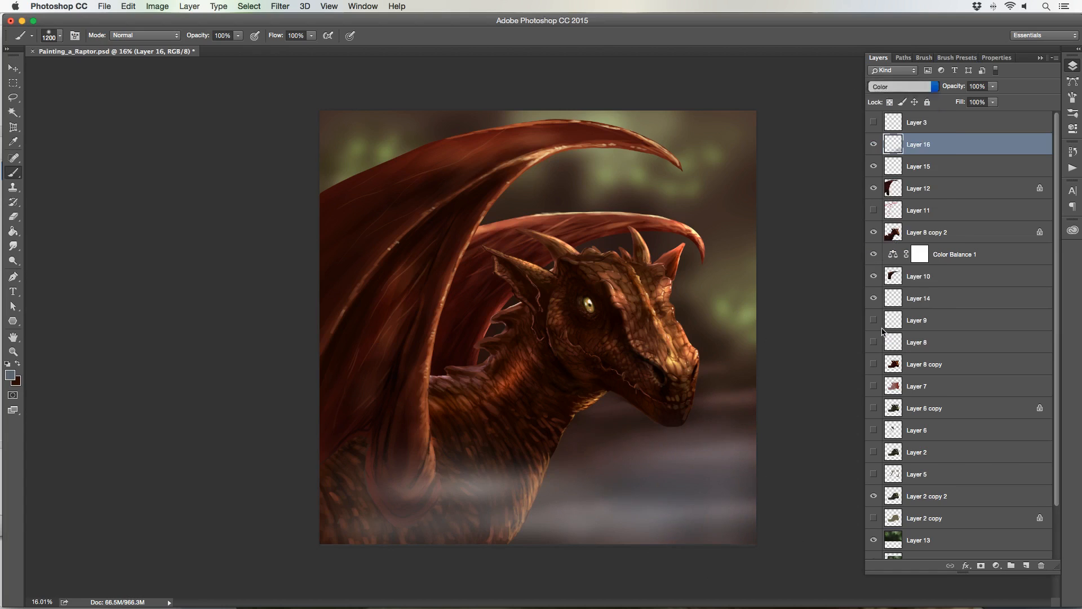
key("bracketright")
left_click(890, 90)
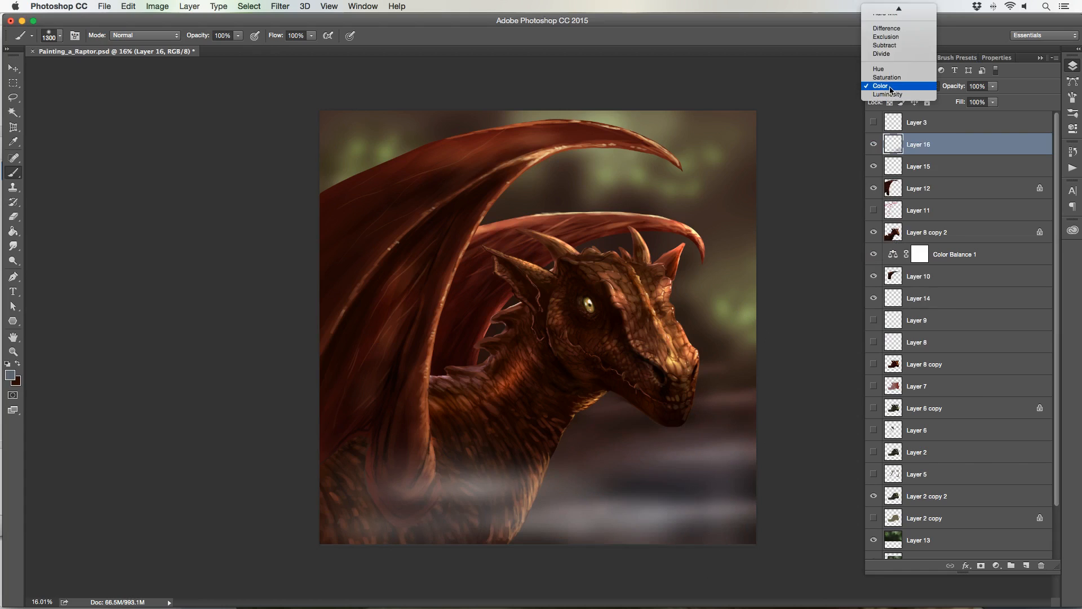
left_click(891, 87)
- Extend the blue-grey tint over the mist on the dragon's chest and lower wing, reducing the brush from 1000 to 800 px
key("bracketleft")
key("bracketleft")
key("bracketleft")
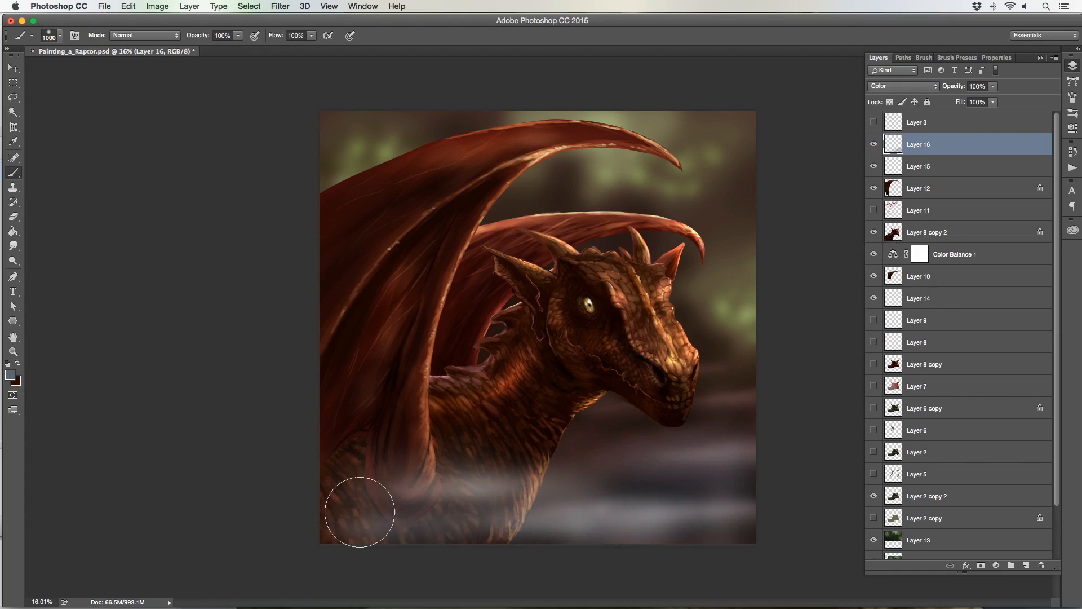
key("bracketleft")
key("bracketleft")
key("bracketleft")
key("bracketright")
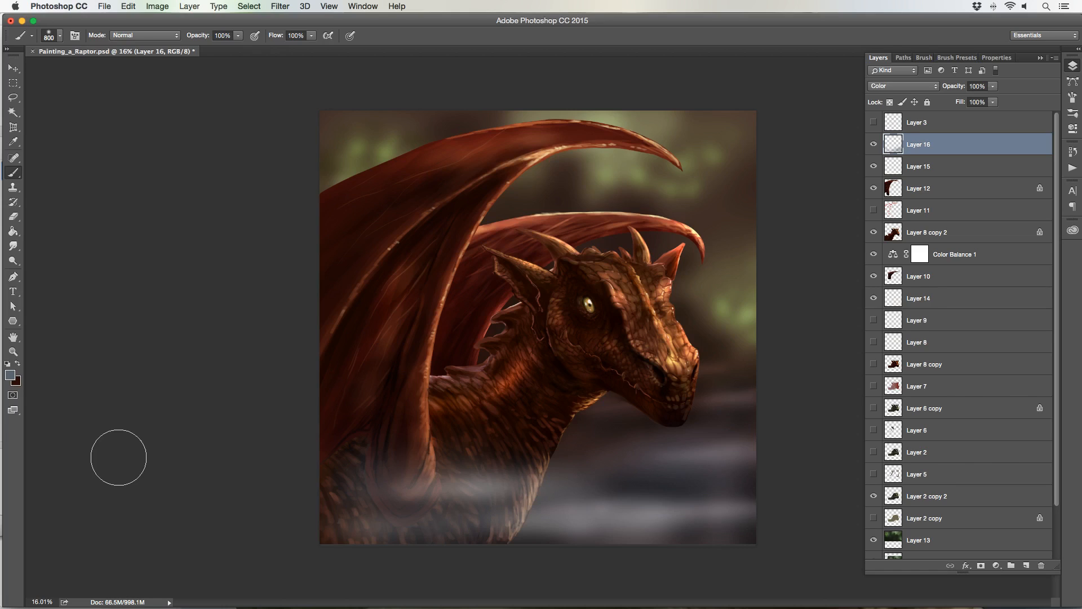
- Create a new layer above Layer 16 and brush a thin wisp of smoke rising from the far nostril at the snout's tip
left_click(13, 352)
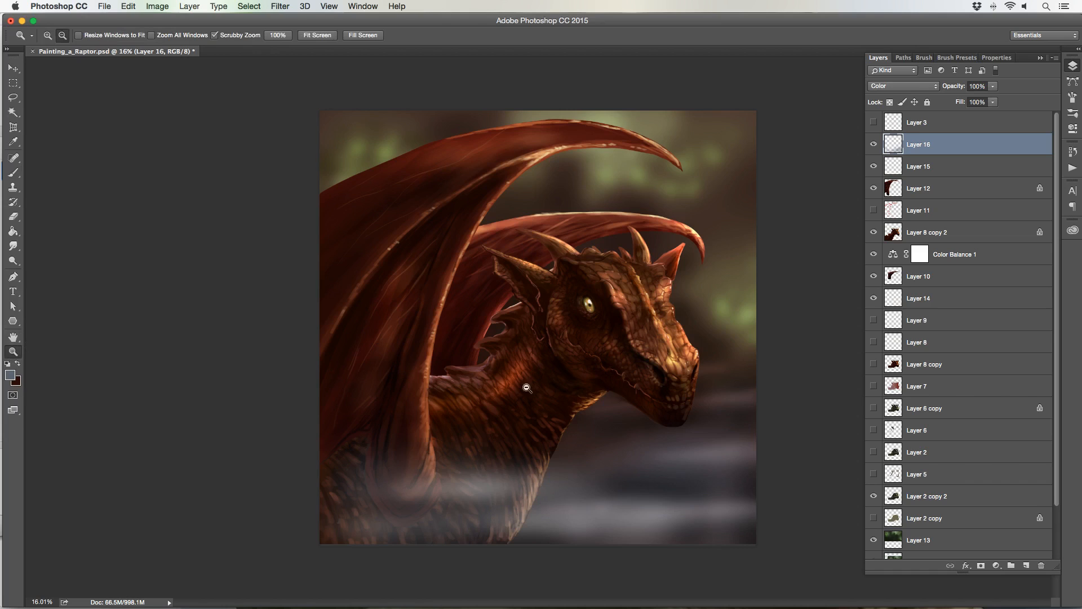
left_click_drag(590, 471, 594, 466)
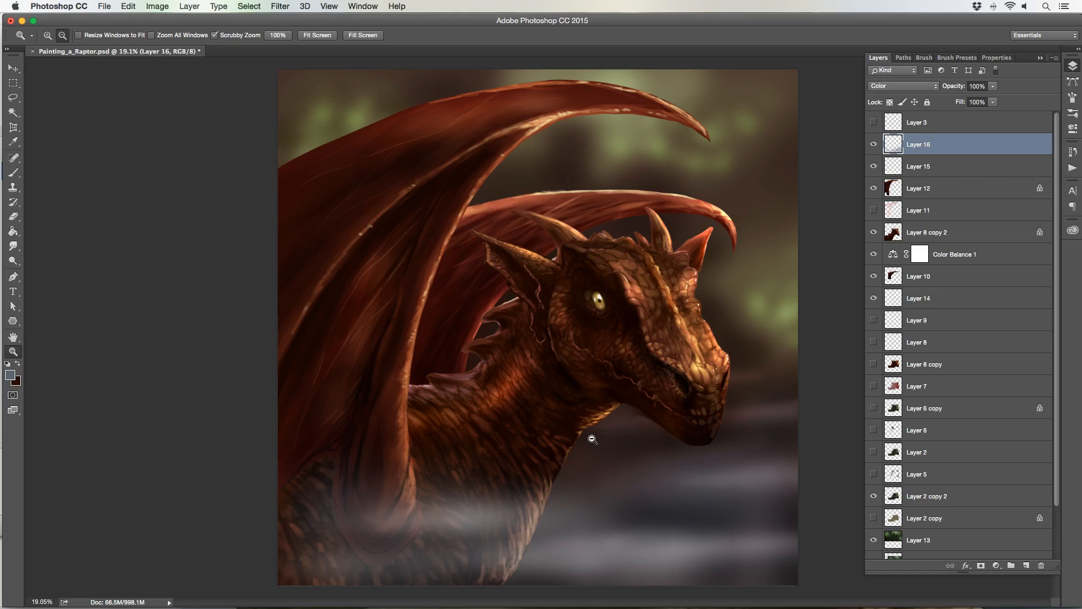
left_click(1025, 565)
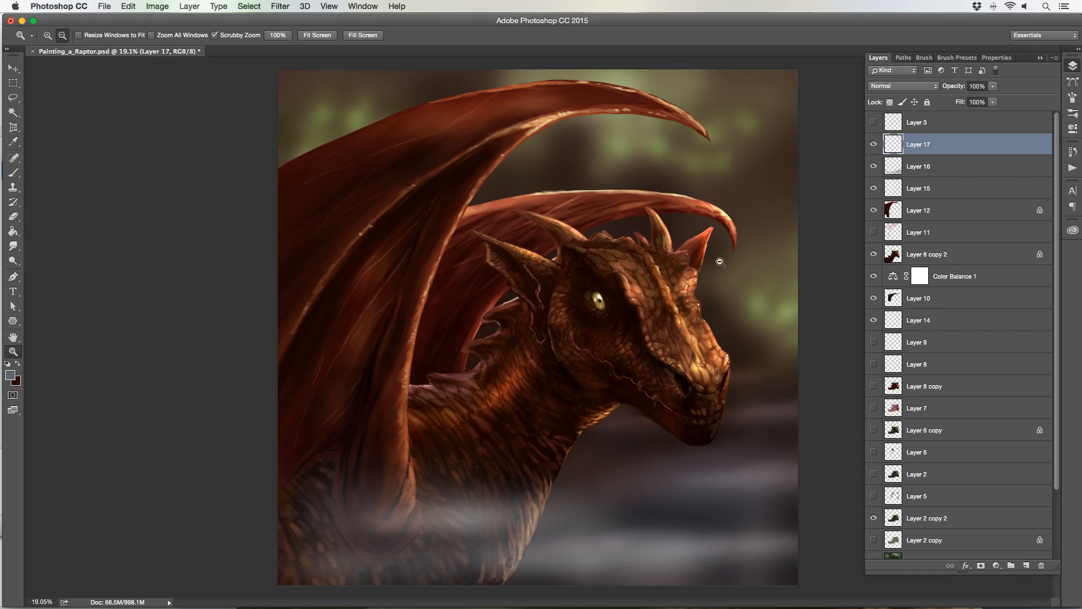
left_click(13, 172)
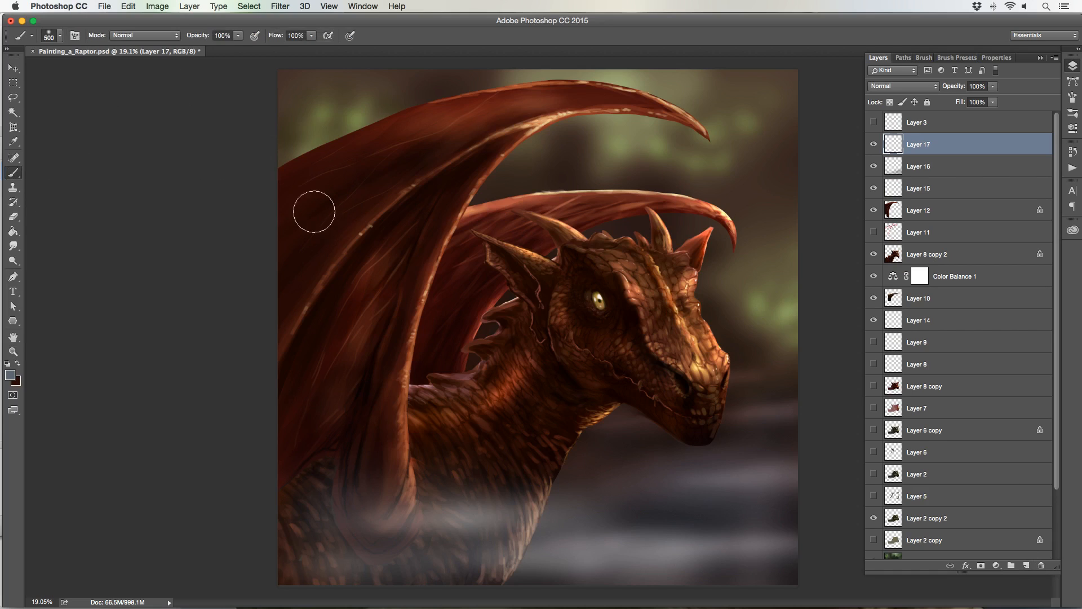
key("bracketleft")
key("bracketleft")
key("bracketleft")
key("bracketleft")
key("bracketleft")
key("bracketleft")
key("bracketleft")
key("bracketleft")
key("bracketleft")
key("bracketleft")
left_click_drag(729, 373, 739, 324)
- Build up the far nostril's smoke with 125 px and 90 px strokes, carrying it up to the rear wing's tip
key("bracketright")
key("bracketright")
key("bracketright")
key("bracketright")
left_click_drag(727, 379, 732, 345)
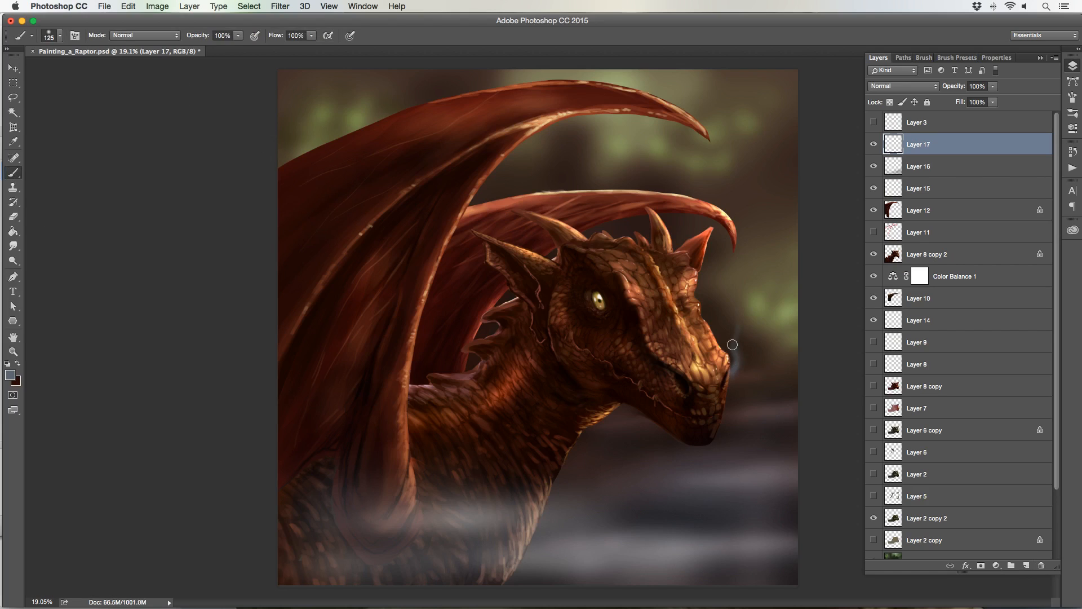
key("bracketleft")
key("bracketleft")
mouse_move(731, 381)
left_mouse_down()
mouse_move(748, 312)
mouse_move(733, 288)
mouse_move(739, 252)
left_mouse_up()
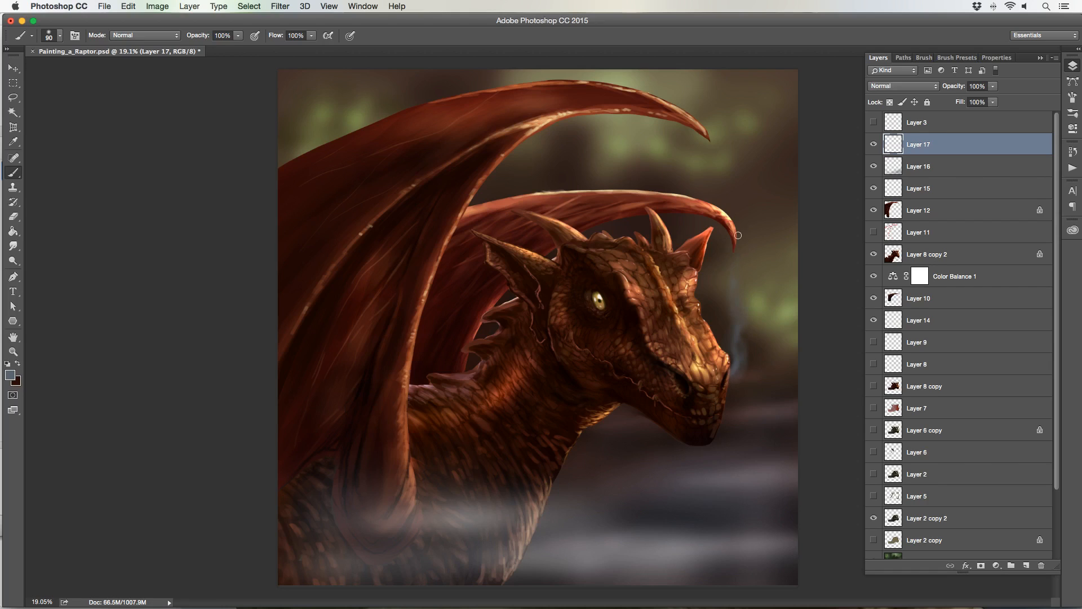
- Paint a second smoke wisp rising from the near nostril across the snout with a smaller brush
key("bracketleft")
left_click_drag(682, 376, 694, 330)
key("bracketleft")
key("bracketleft")
- Change the foreground colour to a very pale blue and add a bright 40 px stroke to the far nostril's smoke
left_click(9, 374)
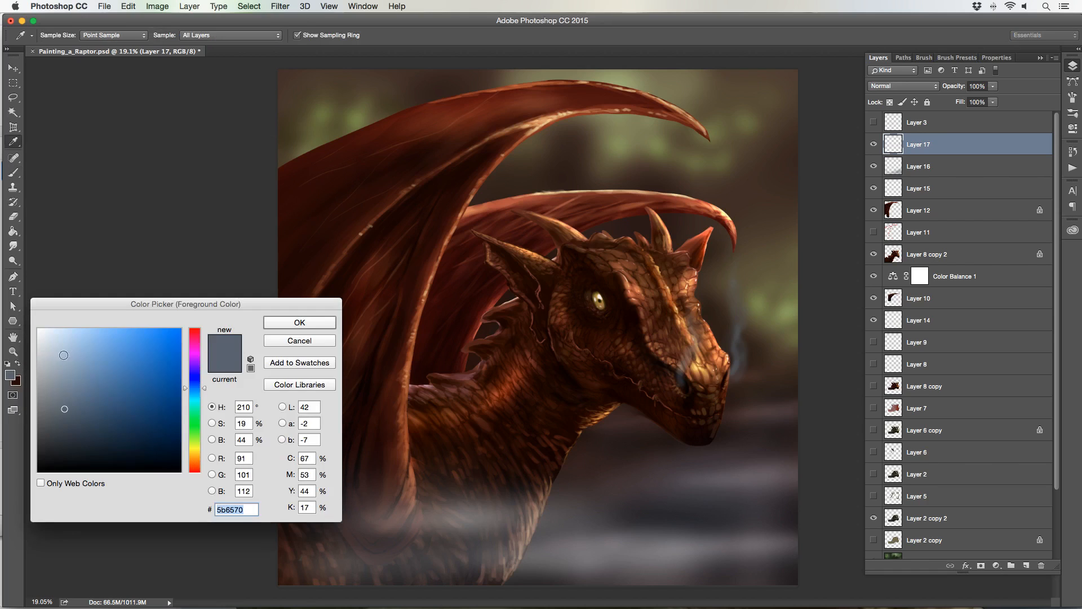
left_click(61, 356)
left_click_drag(61, 356, 49, 332)
left_click(276, 323)
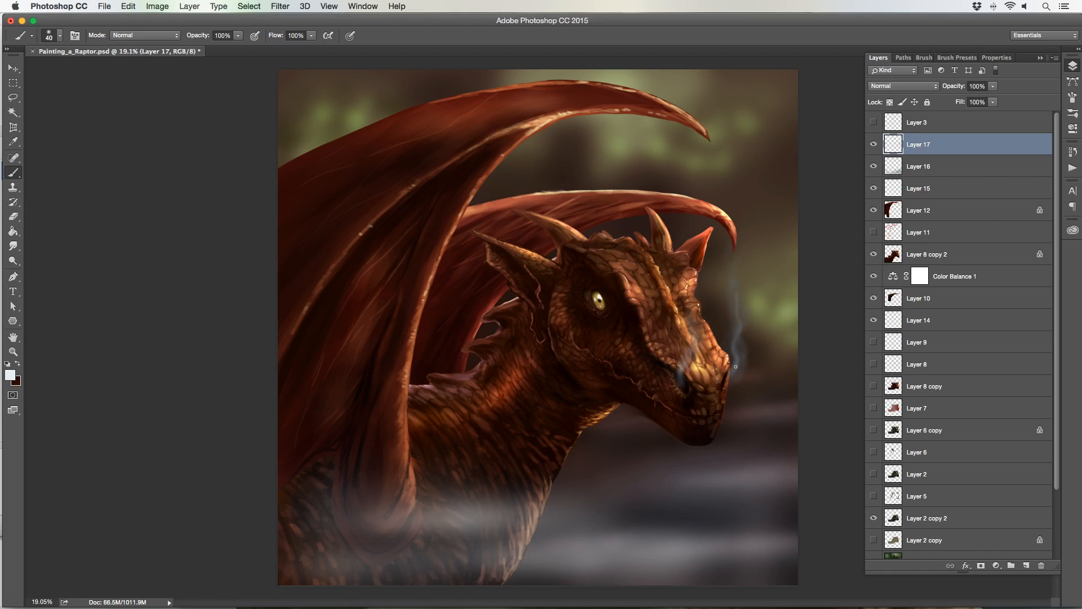
left_click_drag(736, 364, 736, 337)
- Smudge the smoke wisps around the snout at 100% strength, using a brush reduced to 40 px
left_click(13, 246)
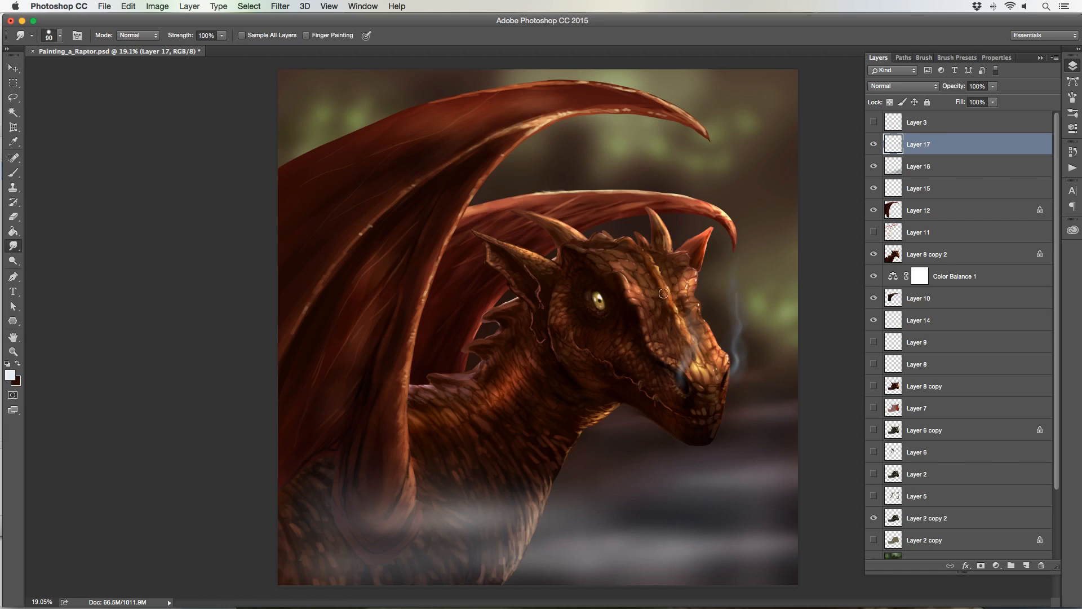
key("bracketleft")
key("bracketleft")
- Duplicate all layers from Layer 1 up to Layer 17 and merge the duplicates into a single layer
scroll(993, 379, "down", 3)
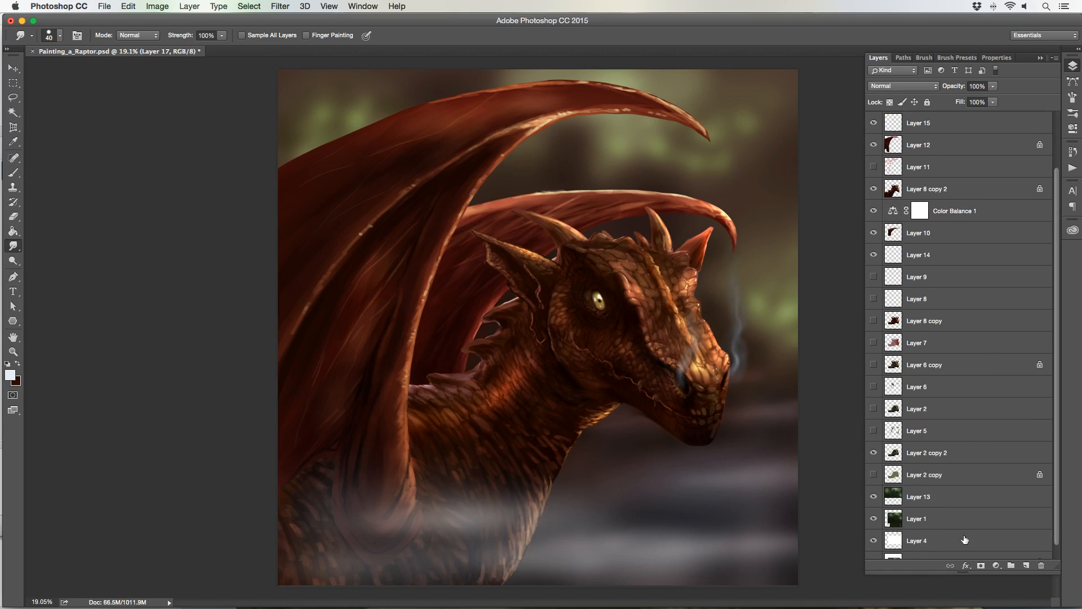
left_click(966, 519)
scroll(954, 496, "up", 3)
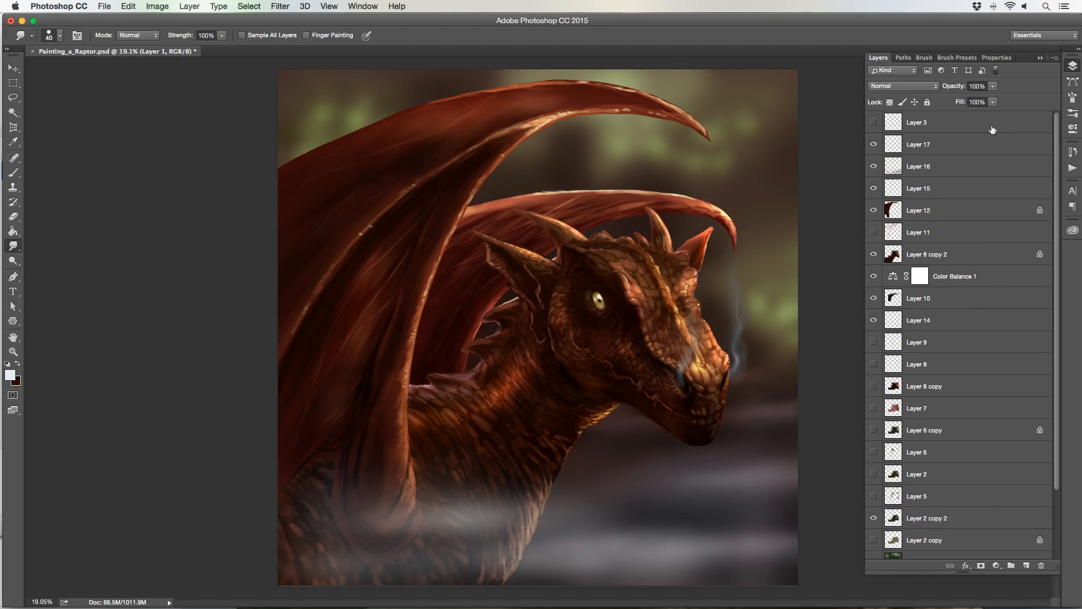
left_click(986, 145, "shift")
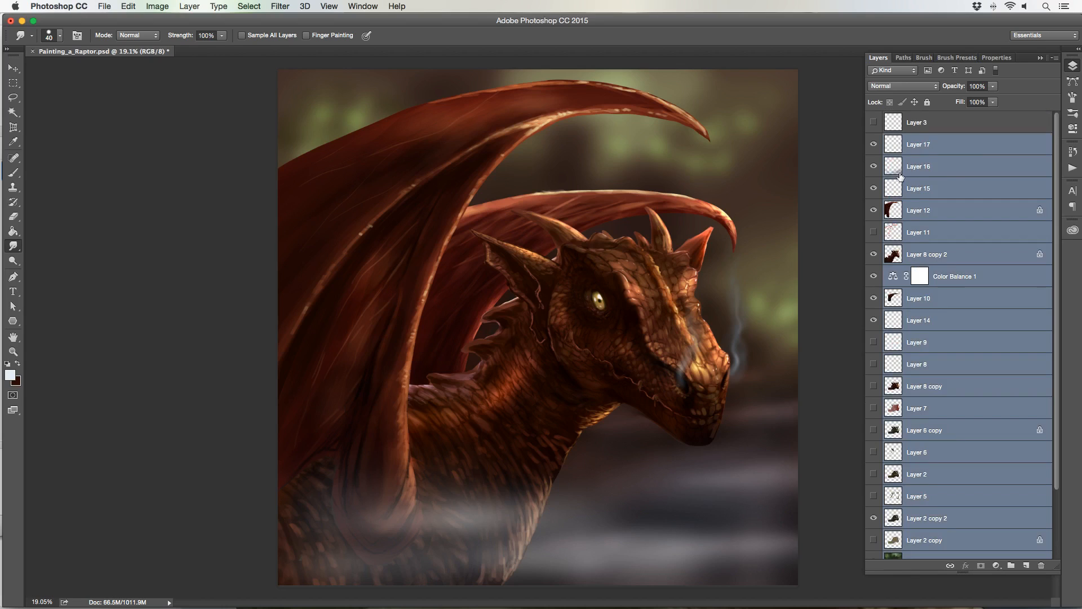
left_click_drag(900, 176, 903, 180, "alt")
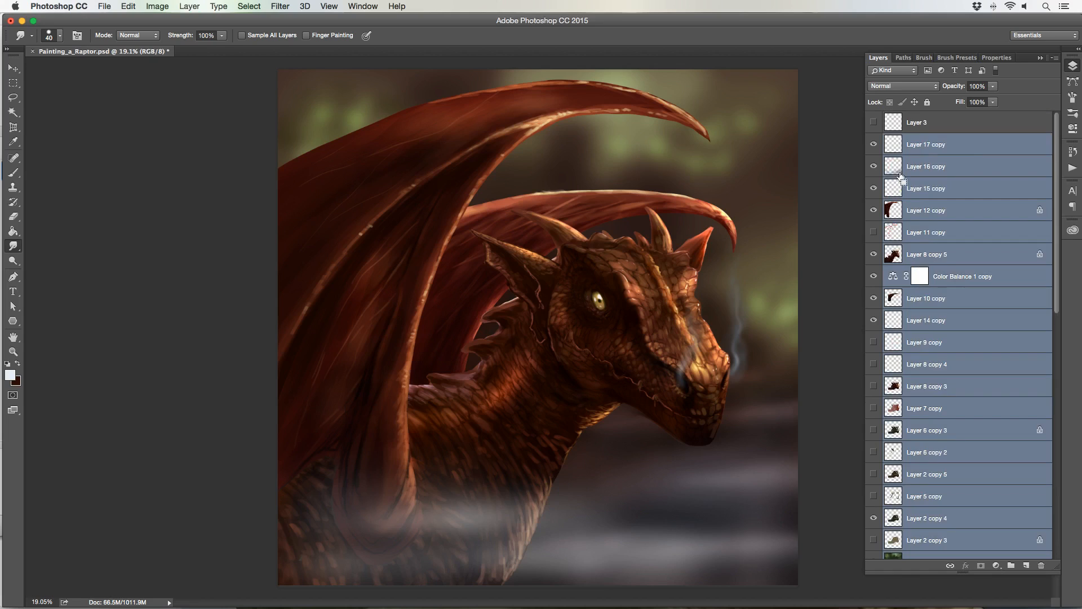
key("super+e")
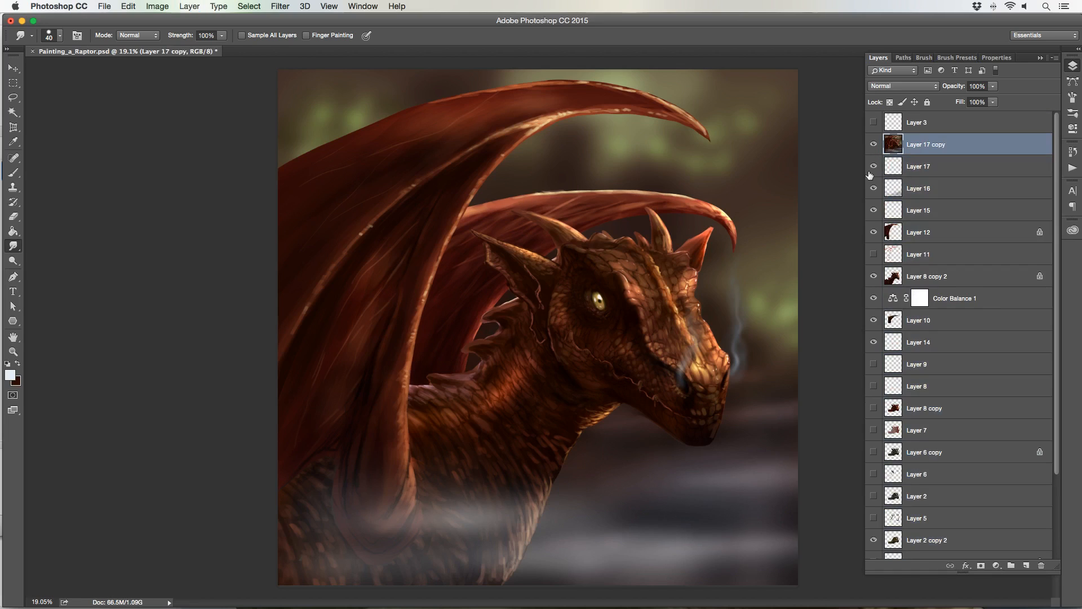
- Dodge the highlights at 29% exposure to create a bright glow in the background beside the front wing's tip
left_click(13, 260)
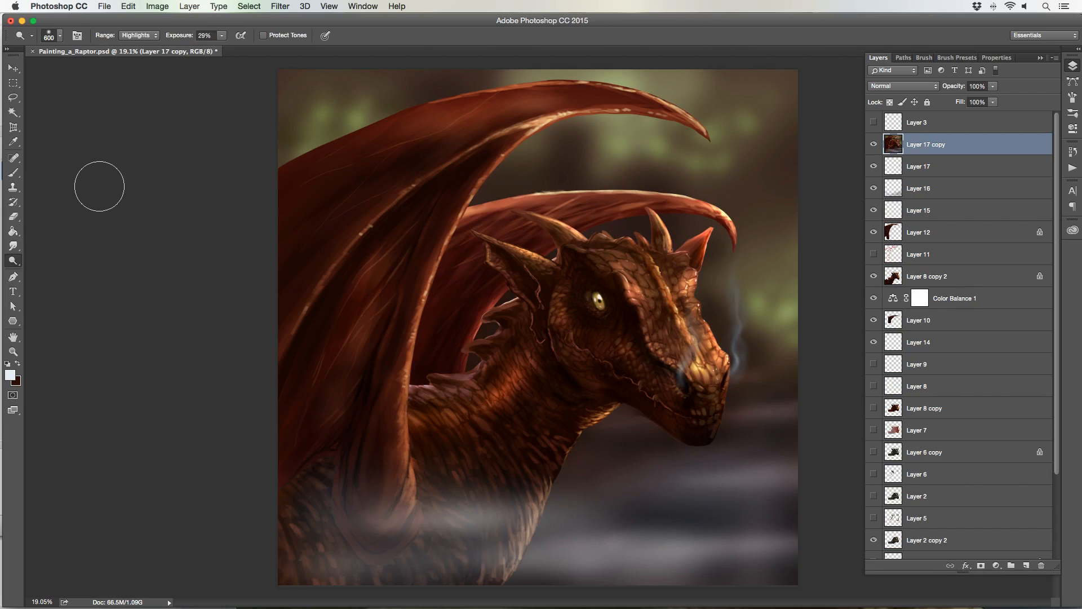
key("bracketright")
key("bracketright")
key("bracketright")
key("bracketright")
key("bracketright")
key("bracketright")
key("bracketright")
mouse_move(700, 132)
left_mouse_down()
mouse_move(752, 130)
mouse_move(746, 140)
mouse_move(743, 118)
left_mouse_up()
key("bracketleft")
key("bracketleft")
key("bracketleft")
key("bracketleft")
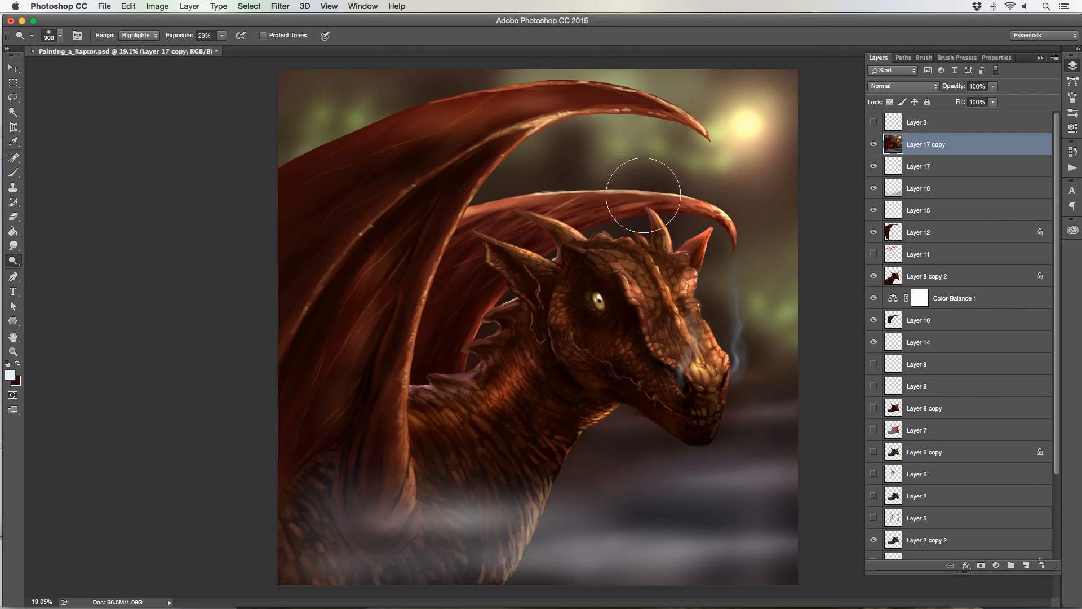
- Dodge the highlights of the mist to the right of the dragon's chest with a 1200 px brush
key("bracketright")
key("bracketright")
key("bracketright")
mouse_move(639, 526)
left_mouse_down()
mouse_move(688, 507)
mouse_move(677, 500)
left_mouse_up()
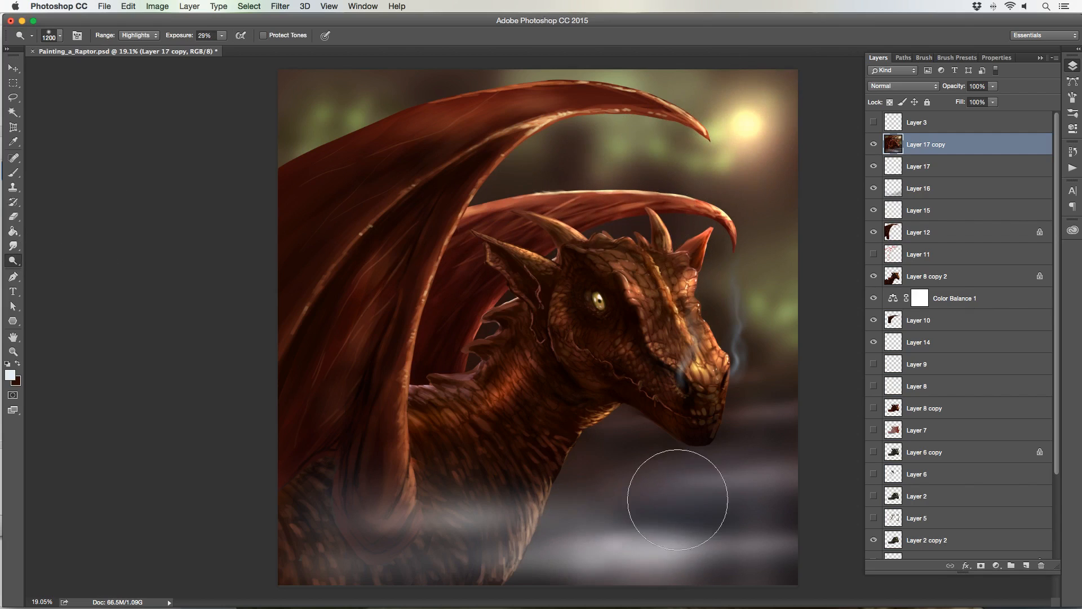
- Burn the shadows at 15% exposure with a 1500 px brush, darkening the upper-left background and the painting's outer edges
left_click_drag(13, 261, 34, 271)
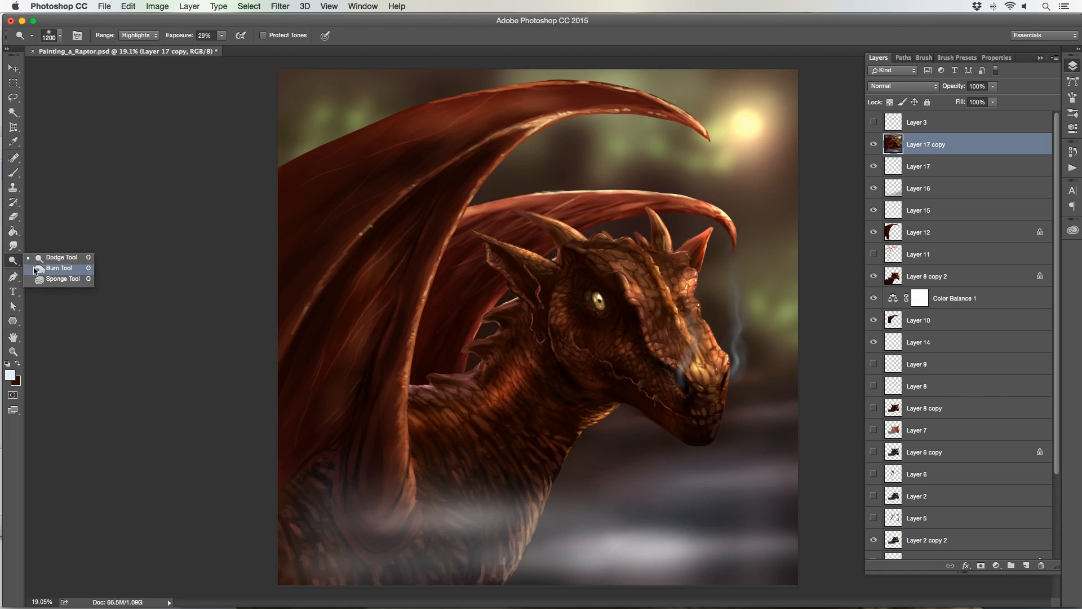
left_click(13, 351)
mouse_move(387, 372)
left_mouse_down()
mouse_move(365, 372)
mouse_move(355, 347)
left_mouse_up()
left_click(13, 261)
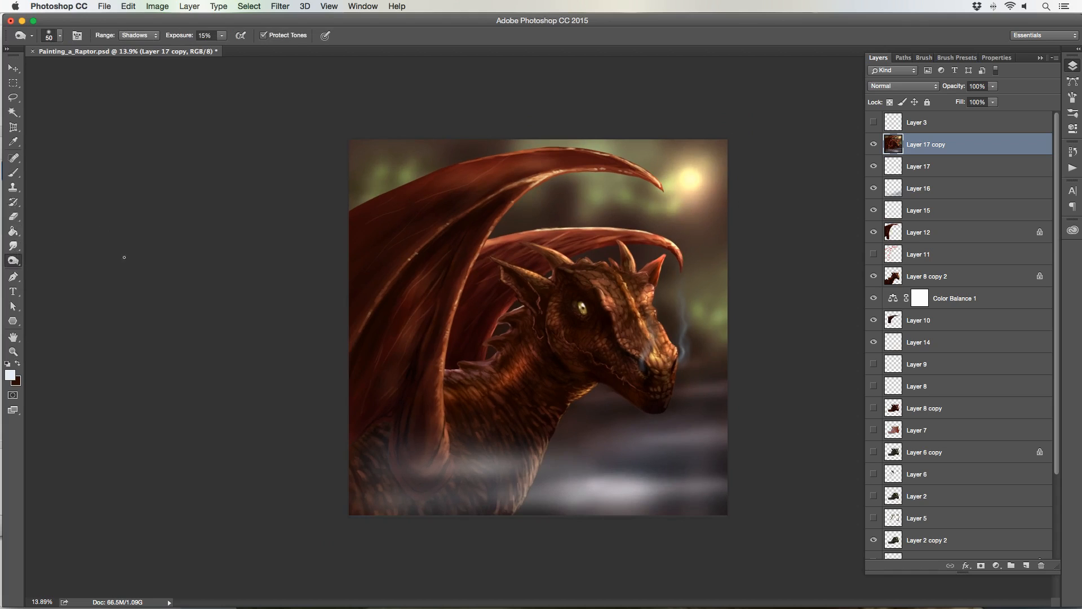
key("bracketright")
key("bracketright")
key("bracketright")
key("bracketright")
key("bracketright")
key("bracketright")
key("bracketright")
key("bracketright")
key("bracketright")
key("bracketright")
key("bracketright")
key("bracketright")
key("bracketright")
key("bracketright")
key("bracketright")
key("bracketright")
key("bracketright")
key("bracketright")
key("bracketright")
key("bracketright")
key("bracketright")
key("bracketright")
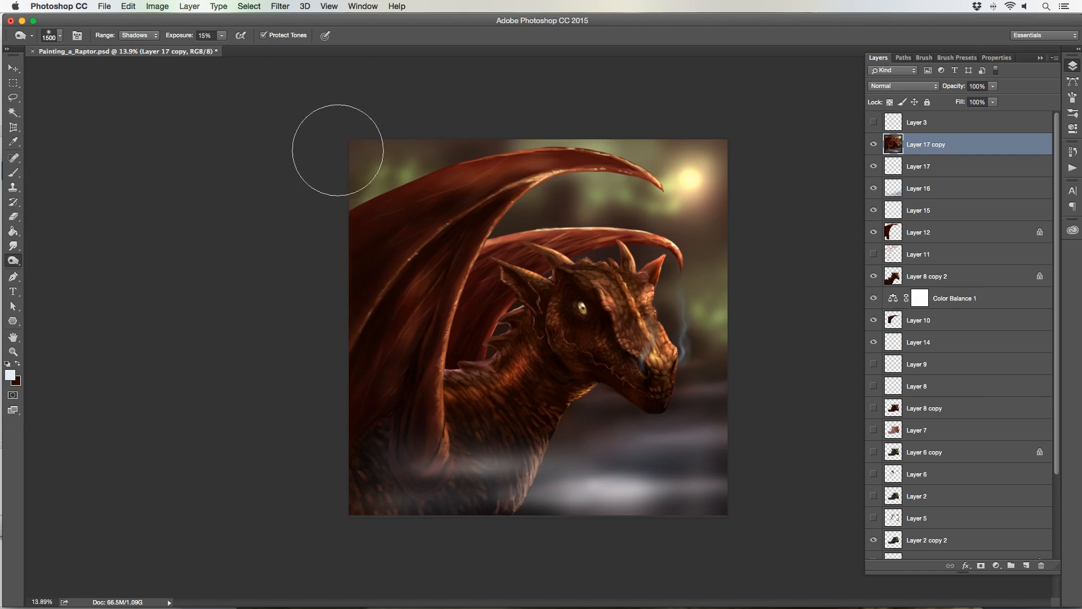
left_click_drag(348, 140, 363, 161)
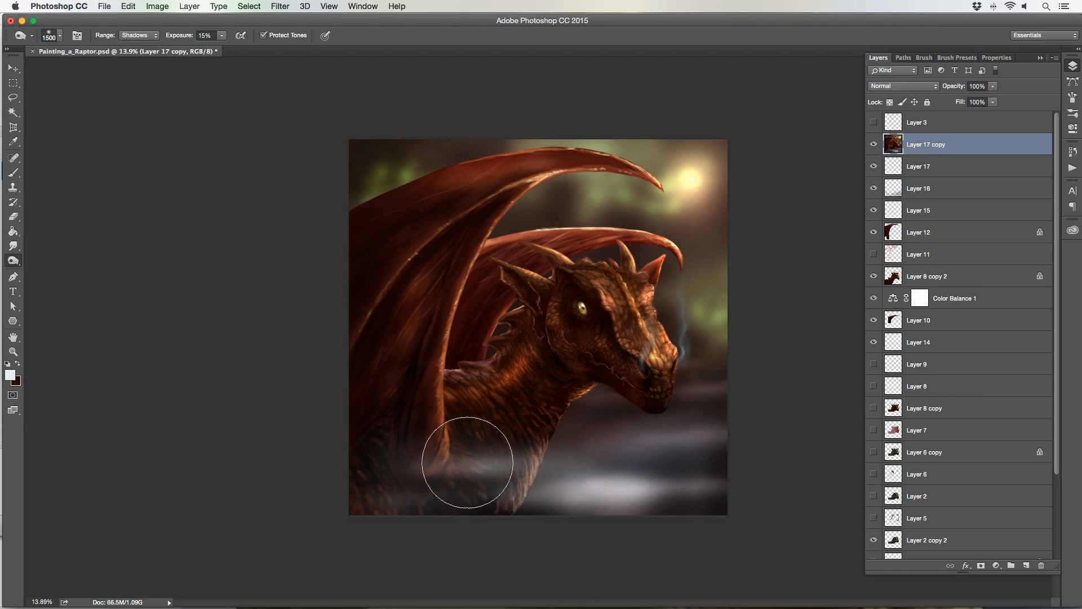
- Try to burn the shadows around the wing folds, the lower jaw and the background under the front wing at 900 px
key("bracketleft")
key("bracketleft")
key("bracketleft")
key("bracketleft")
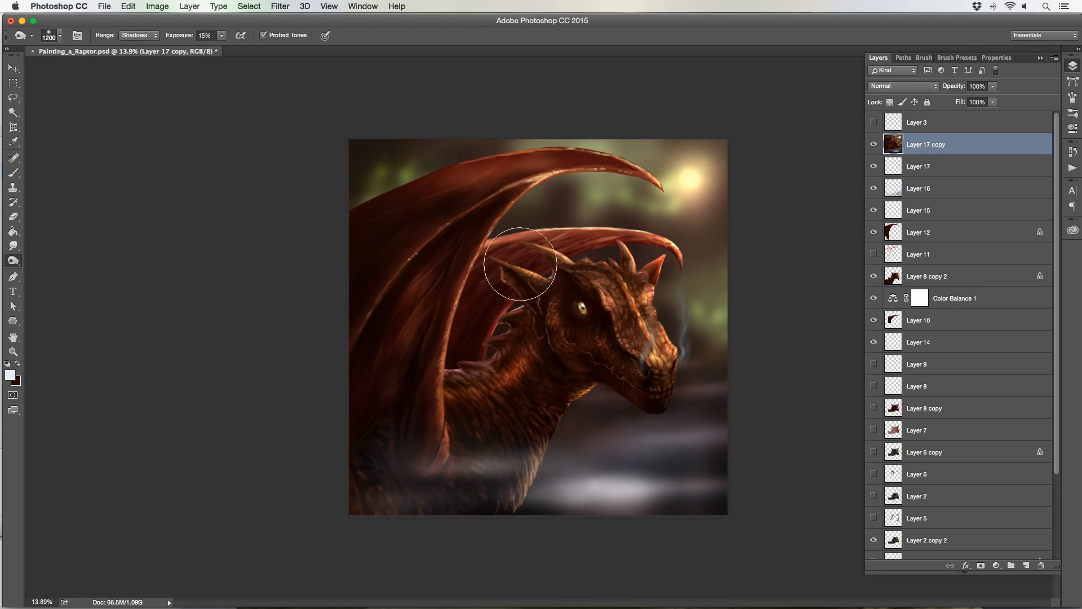
key("bracketleft")
key("bracketleft")
mouse_move(586, 183)
left_mouse_down()
mouse_move(728, 305)
mouse_move(567, 430)
mouse_move(466, 297)
mouse_move(584, 181)
mouse_move(714, 264)
mouse_move(618, 432)
mouse_move(461, 359)
mouse_move(500, 189)
mouse_move(637, 186)
mouse_move(592, 178)
left_mouse_up()
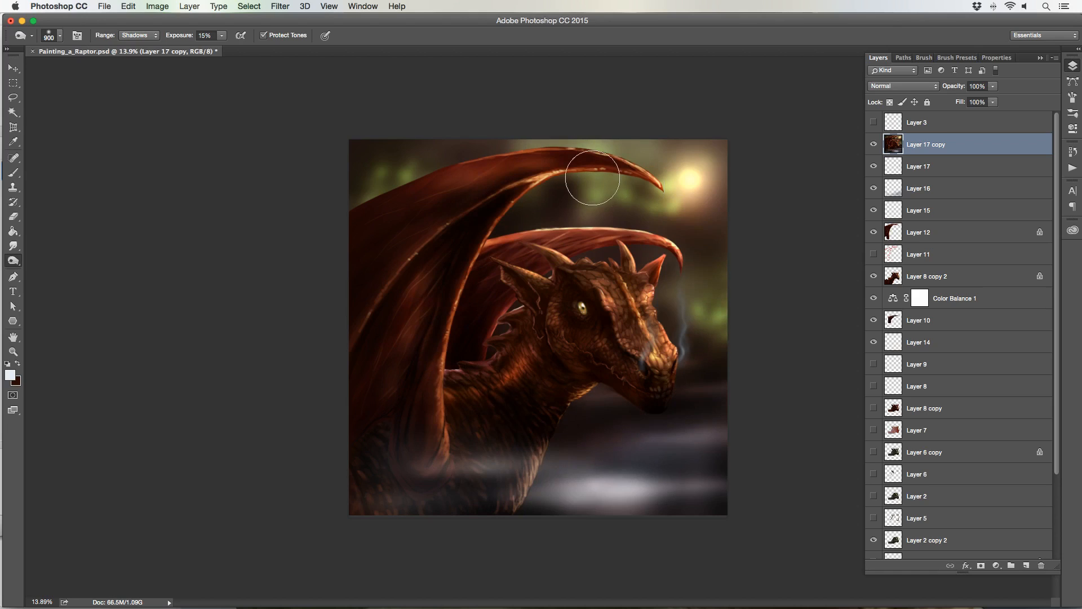
key("super+z")
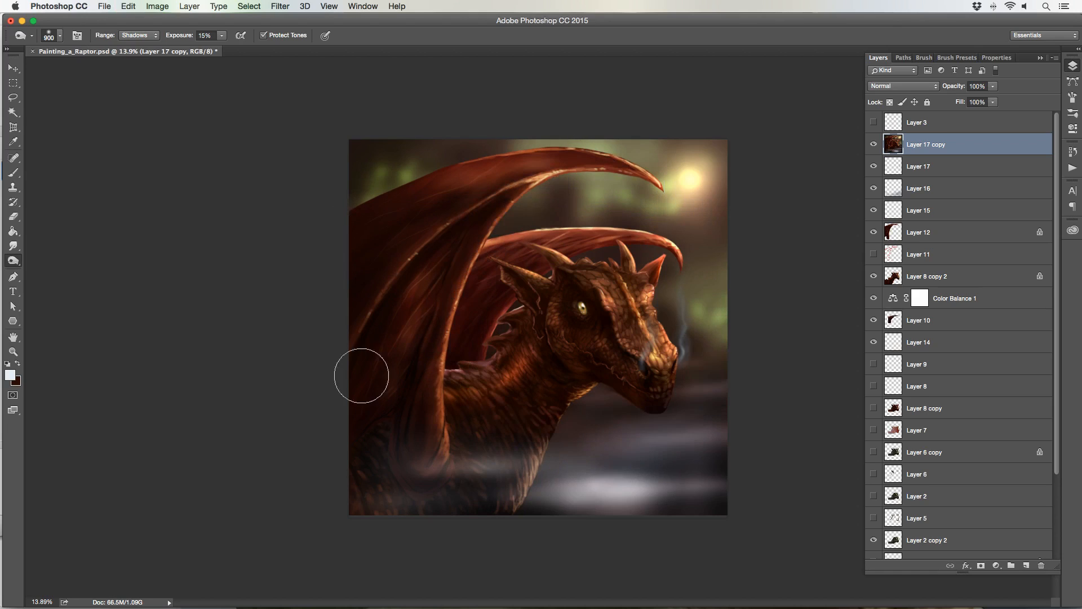
- Burn the shadows of the wing's base and the dragon's lower body with a 1200 px brush
key("bracketright")
key("bracketright")
key("bracketright")
mouse_move(350, 462)
left_mouse_down()
mouse_move(399, 462)
mouse_move(386, 502)
mouse_move(418, 435)
mouse_move(433, 446)
left_mouse_up()
key("bracketleft")
key("bracketleft")
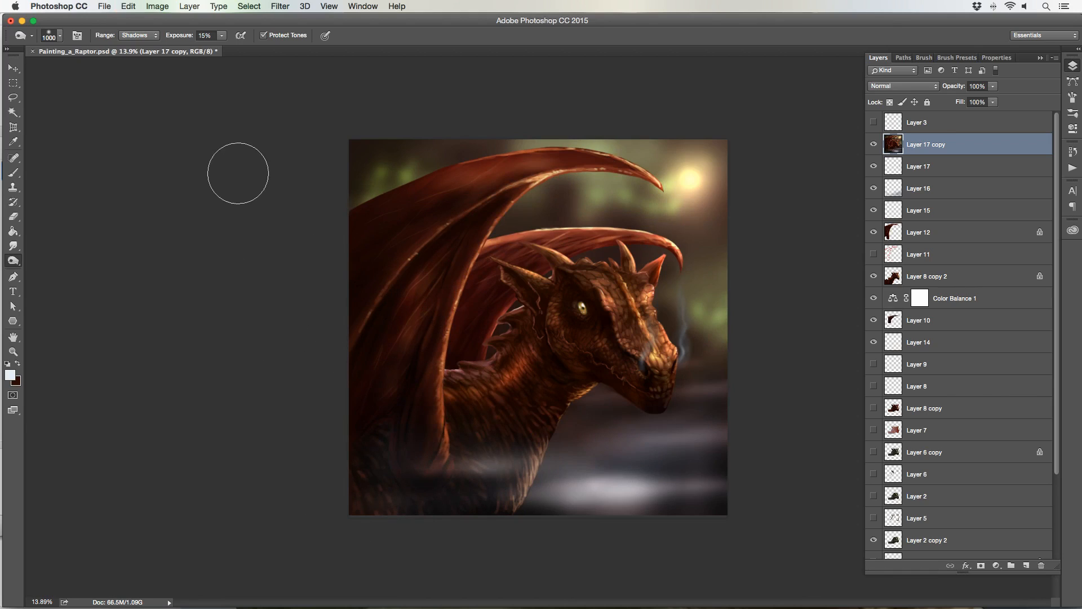
key("bracketright")
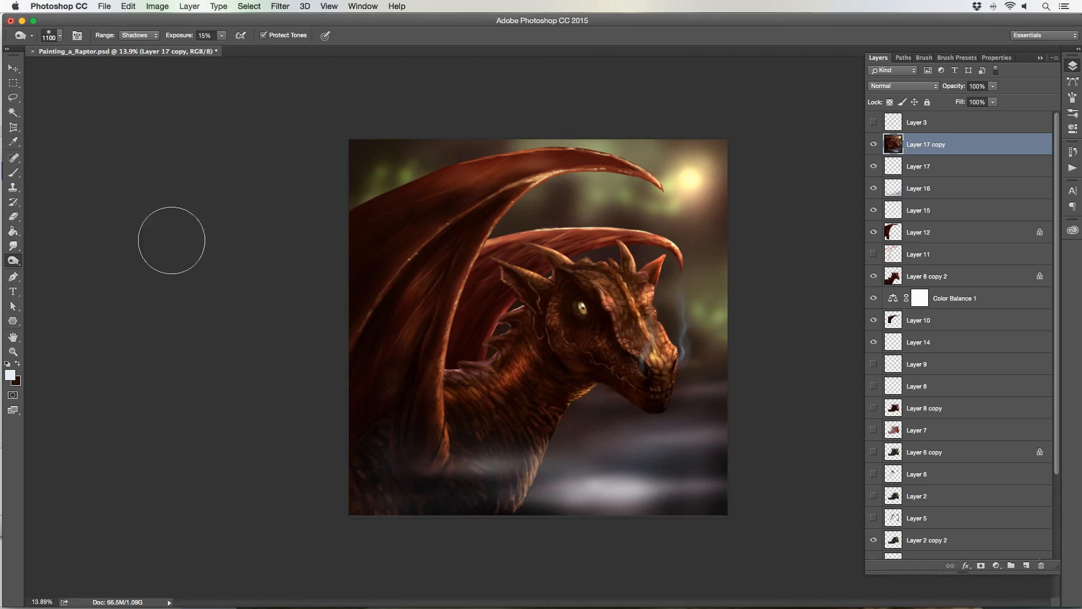
- Swap the foreground and background colours and brush the dark brown over the mist beside and across the dragon's chest with a large brush
left_click(13, 172)
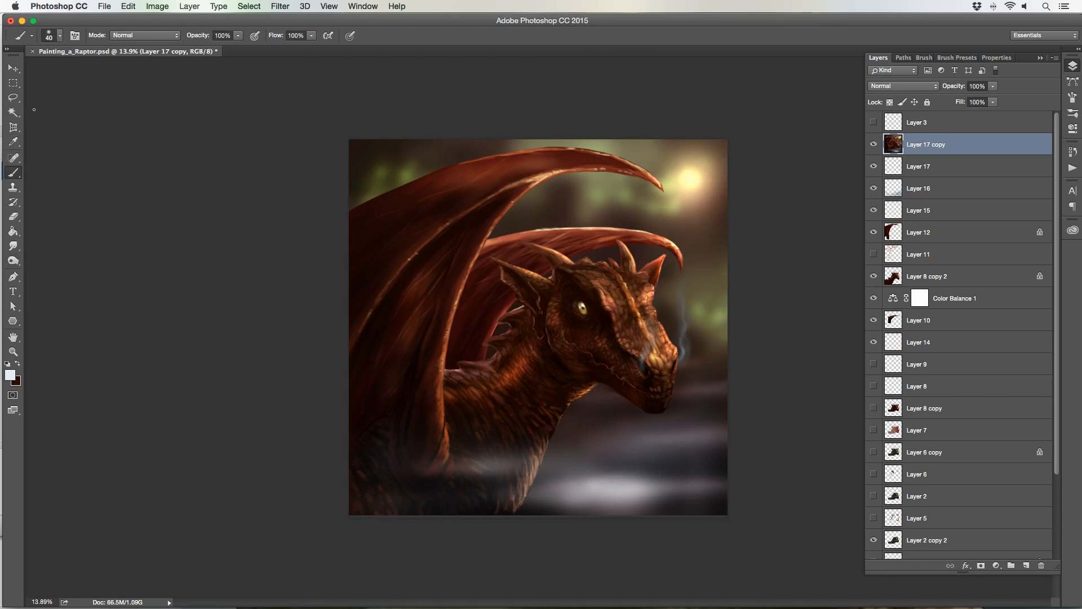
key("x")
key("bracketright")
key("bracketright")
key("bracketright")
key("bracketright")
key("bracketright")
key("bracketright")
key("bracketright")
key("bracketright")
key("bracketright")
key("bracketright")
key("bracketright")
key("bracketright")
key("bracketright")
key("bracketright")
key("bracketright")
key("bracketright")
mouse_move(555, 506)
left_mouse_down()
mouse_move(600, 505)
mouse_move(490, 499)
mouse_move(645, 491)
mouse_move(550, 509)
mouse_move(563, 484)
mouse_move(555, 460)
left_mouse_up()
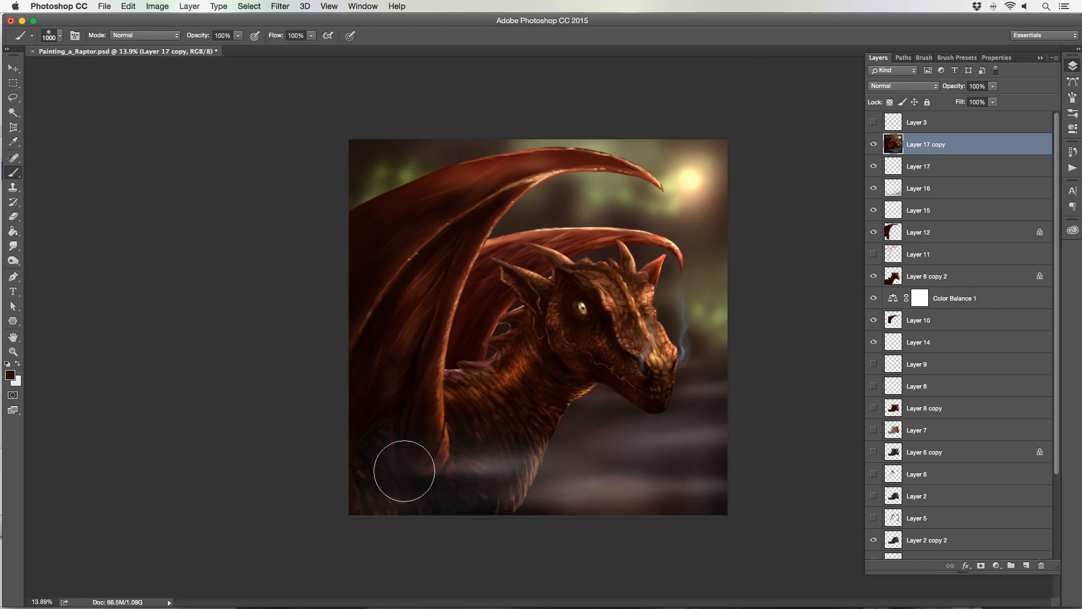
key("bracketleft")
left_click(13, 351)
mouse_move(532, 385)
left_mouse_down()
mouse_move(550, 379)
mouse_move(541, 368)
left_mouse_up()
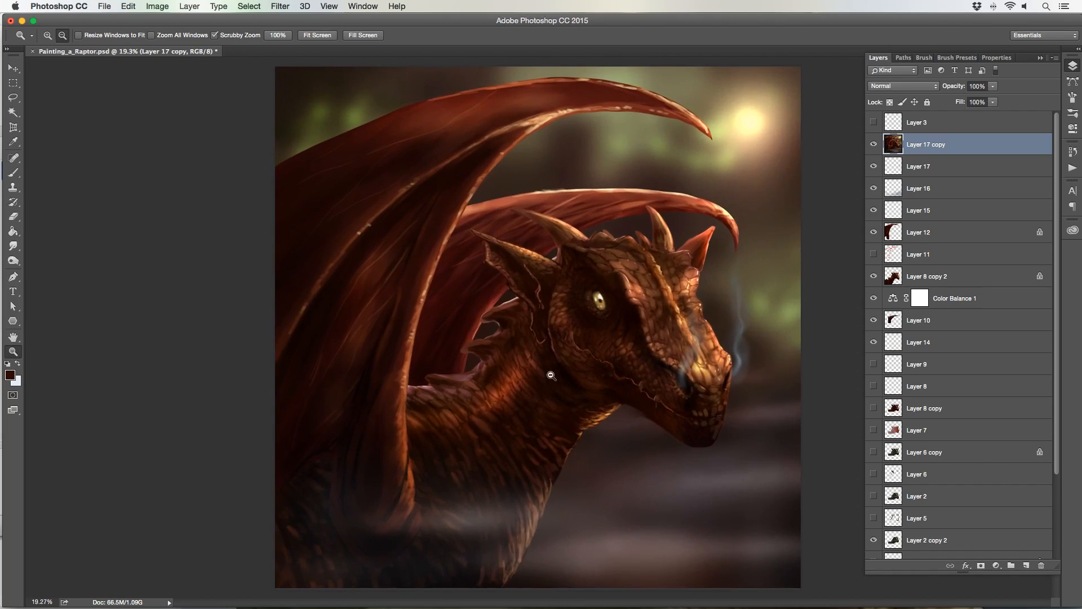